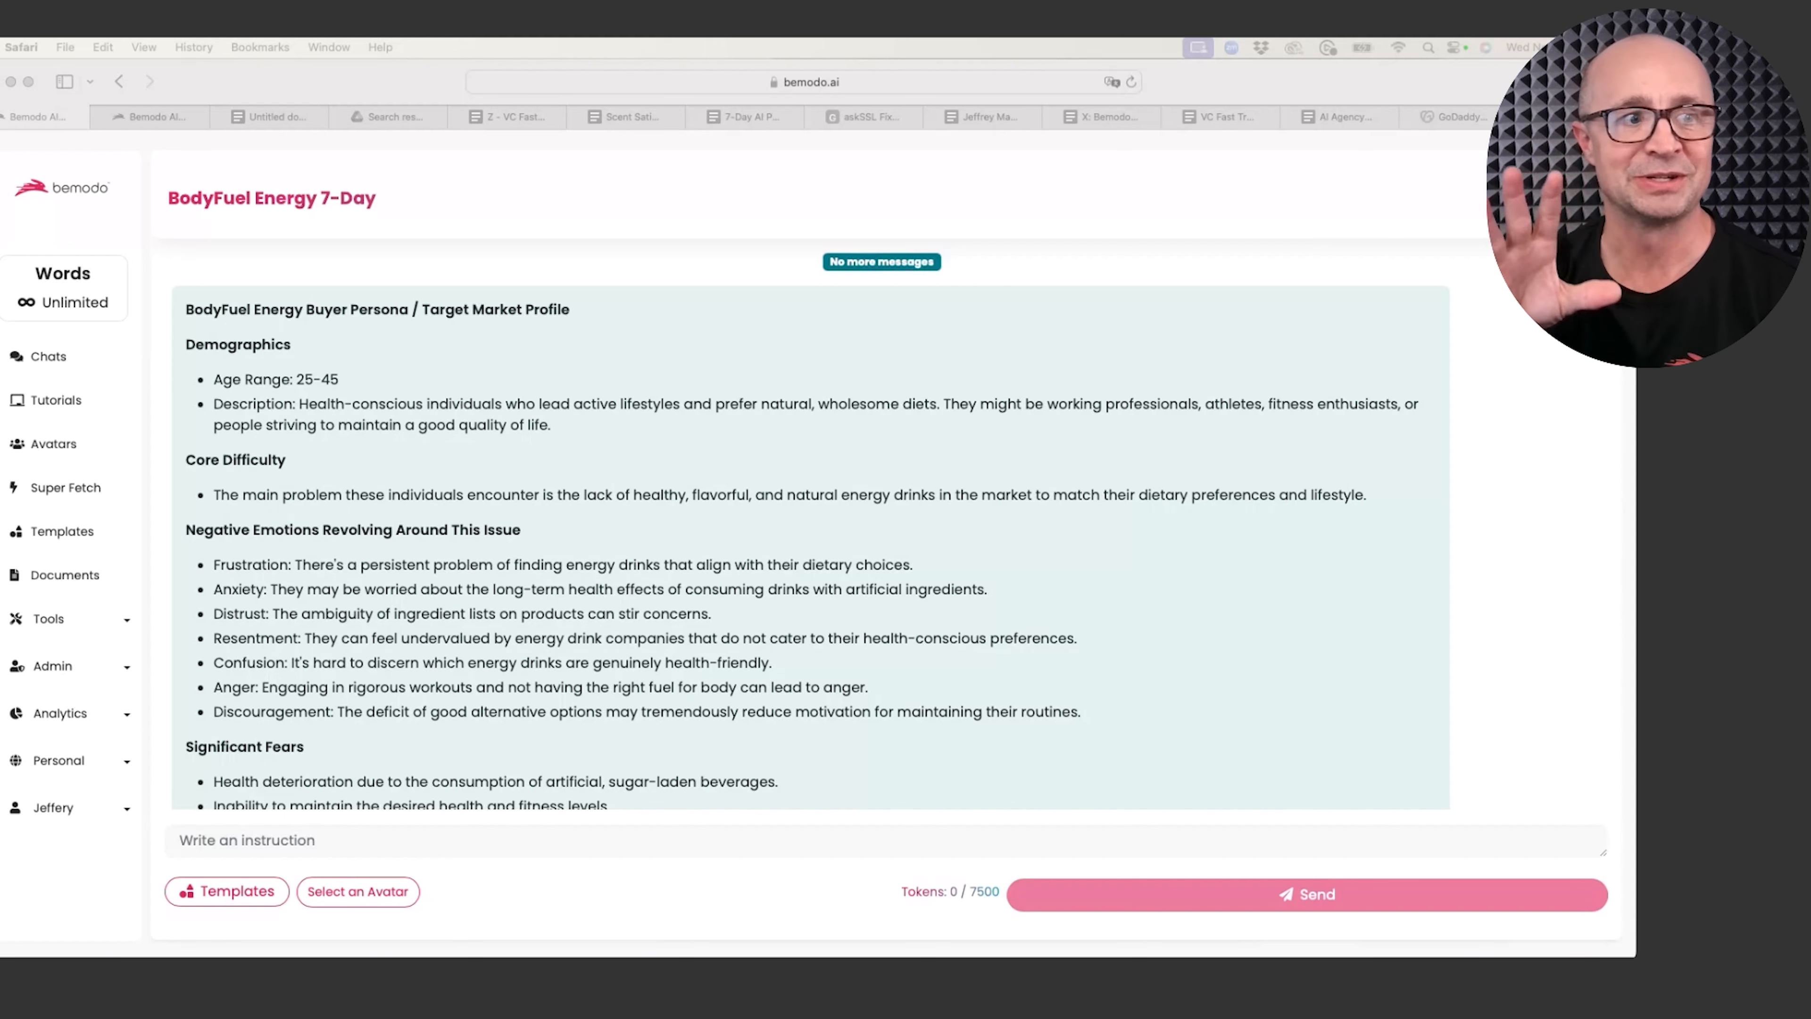
Step: On the second Bemodo AI page, open the saved Chats list and focus its conversation search box
{"action": "left_click", "coordinate": [161, 112]}
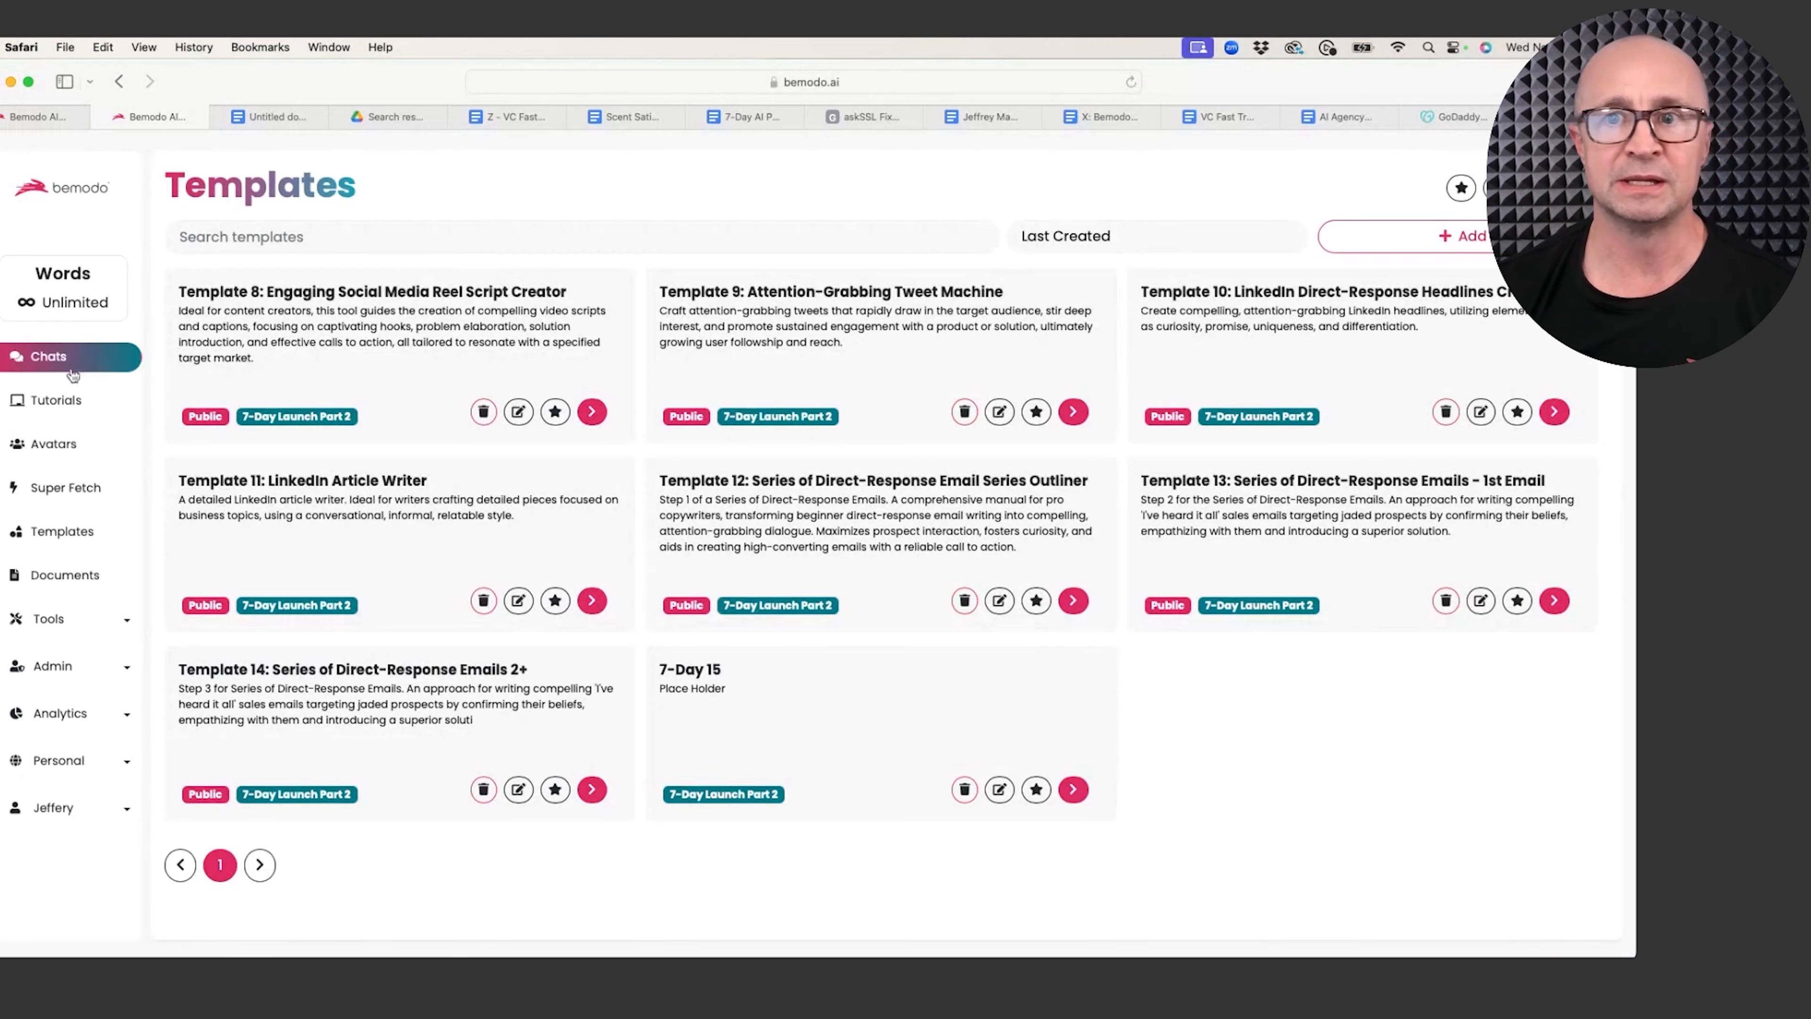
{"action": "left_click", "coordinate": [87, 365]}
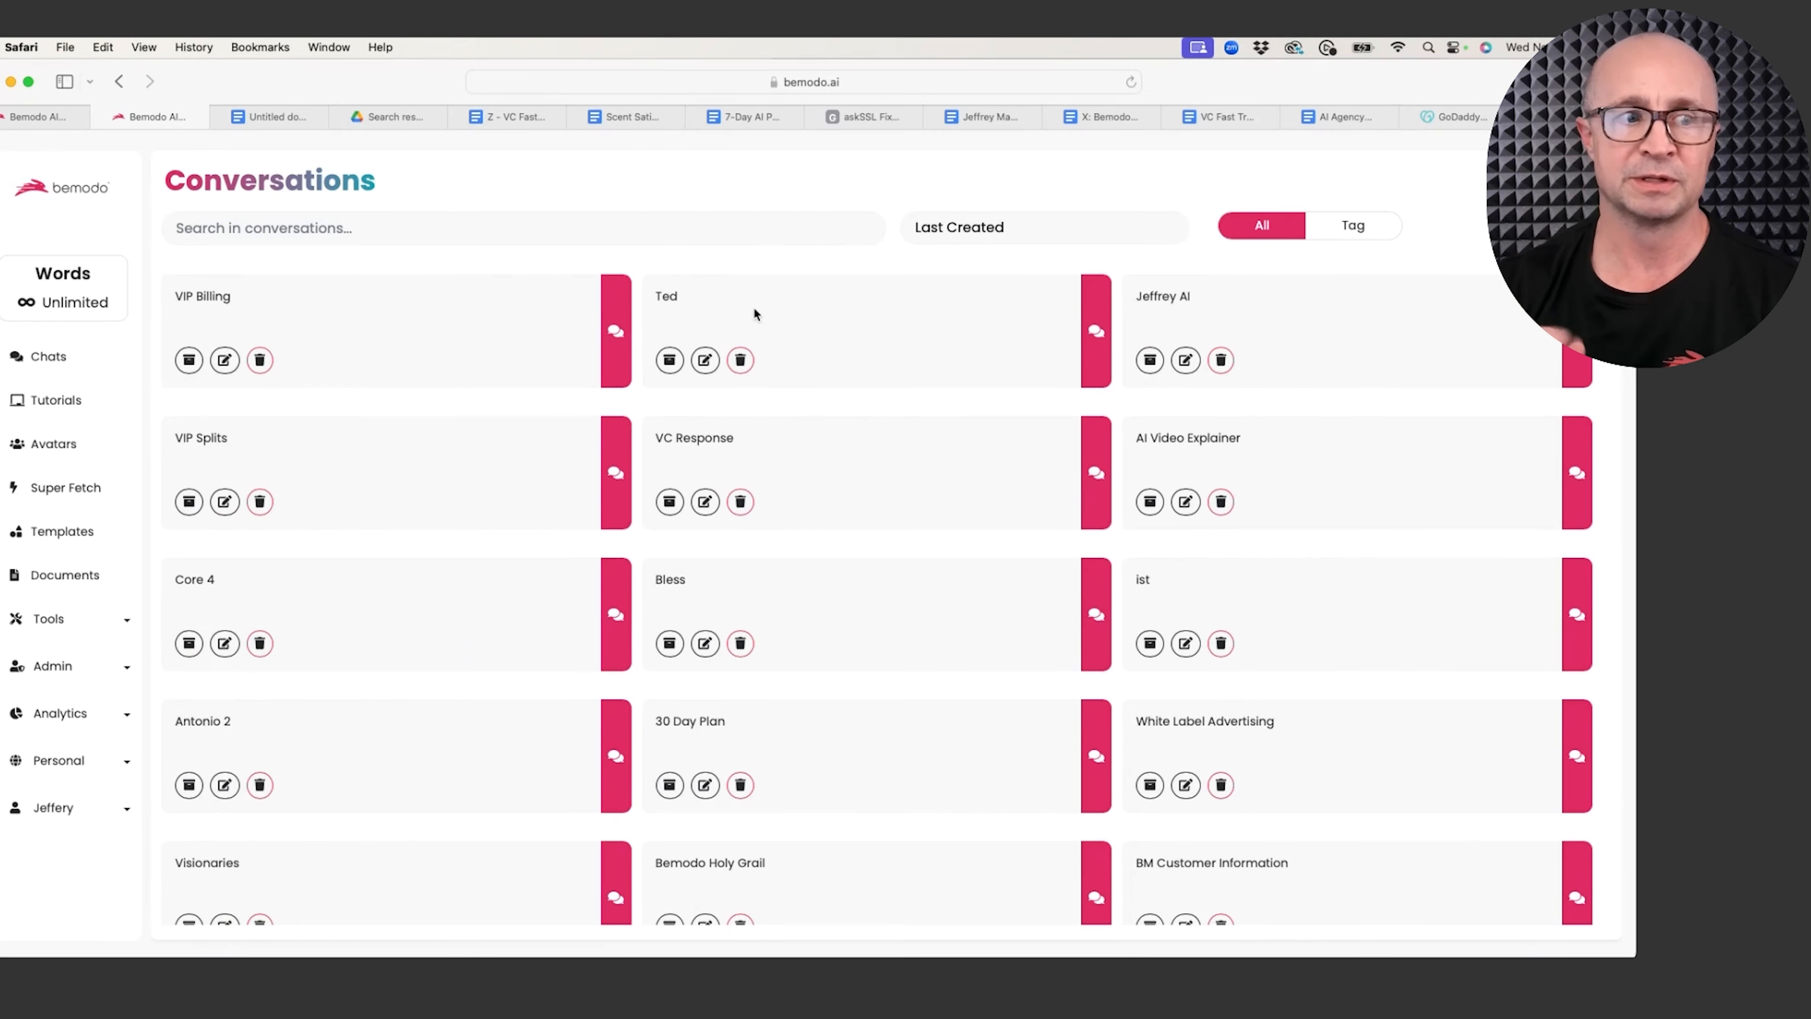
{"action": "left_click", "coordinate": [373, 231]}
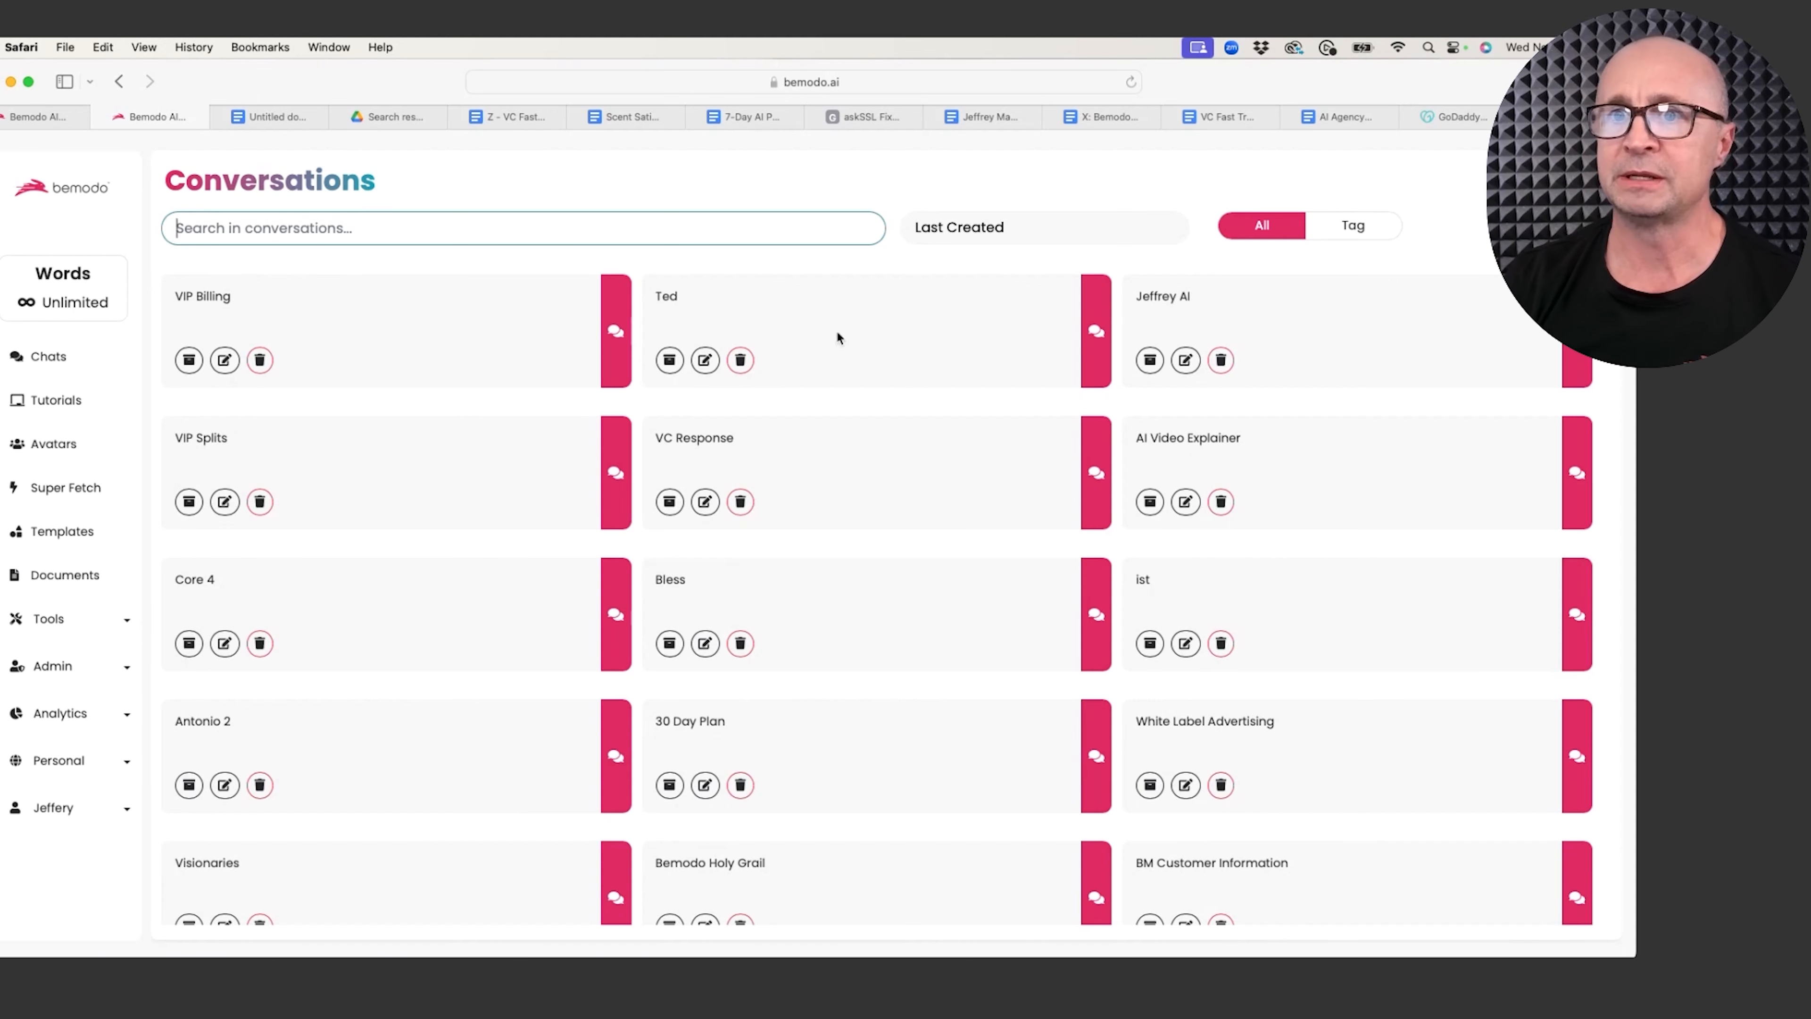
Step: Start a new conversation named BodyFuel, cancel it, and go back to the BodyFuel Energy 7-Day chat
{"action": "left_click", "coordinate": [1547, 214]}
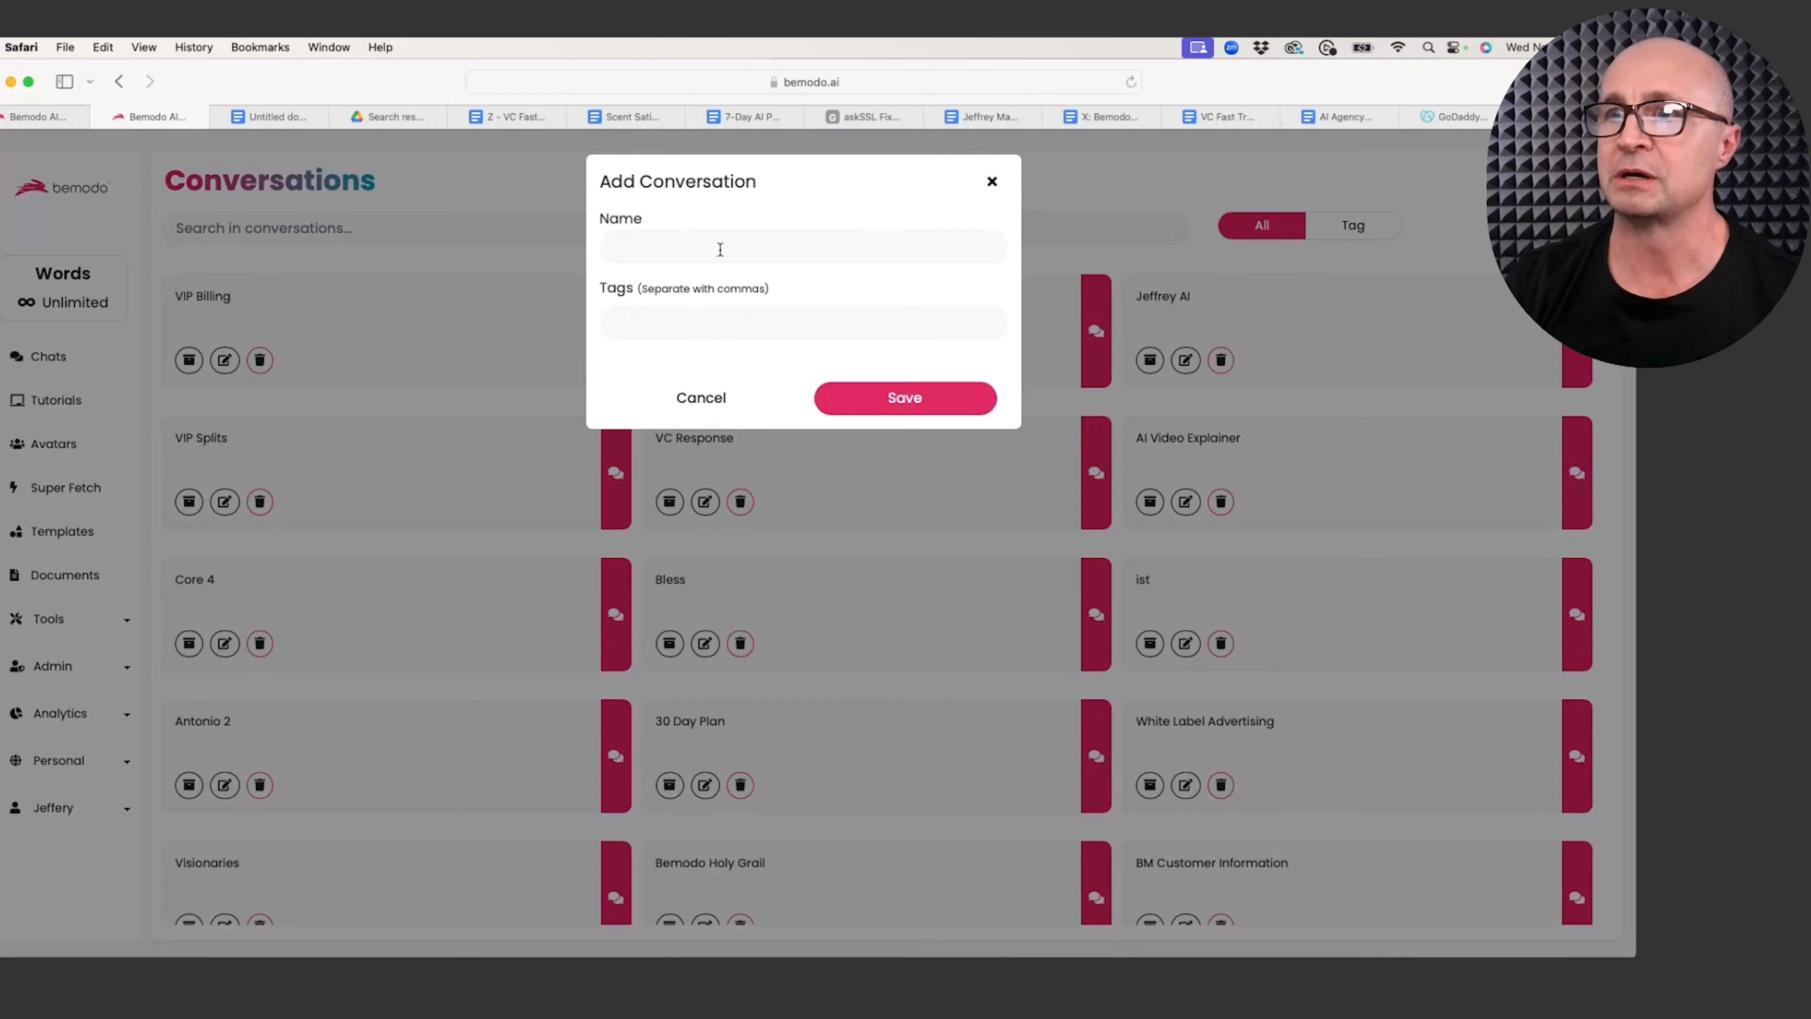
{"action": "left_click", "coordinate": [708, 251]}
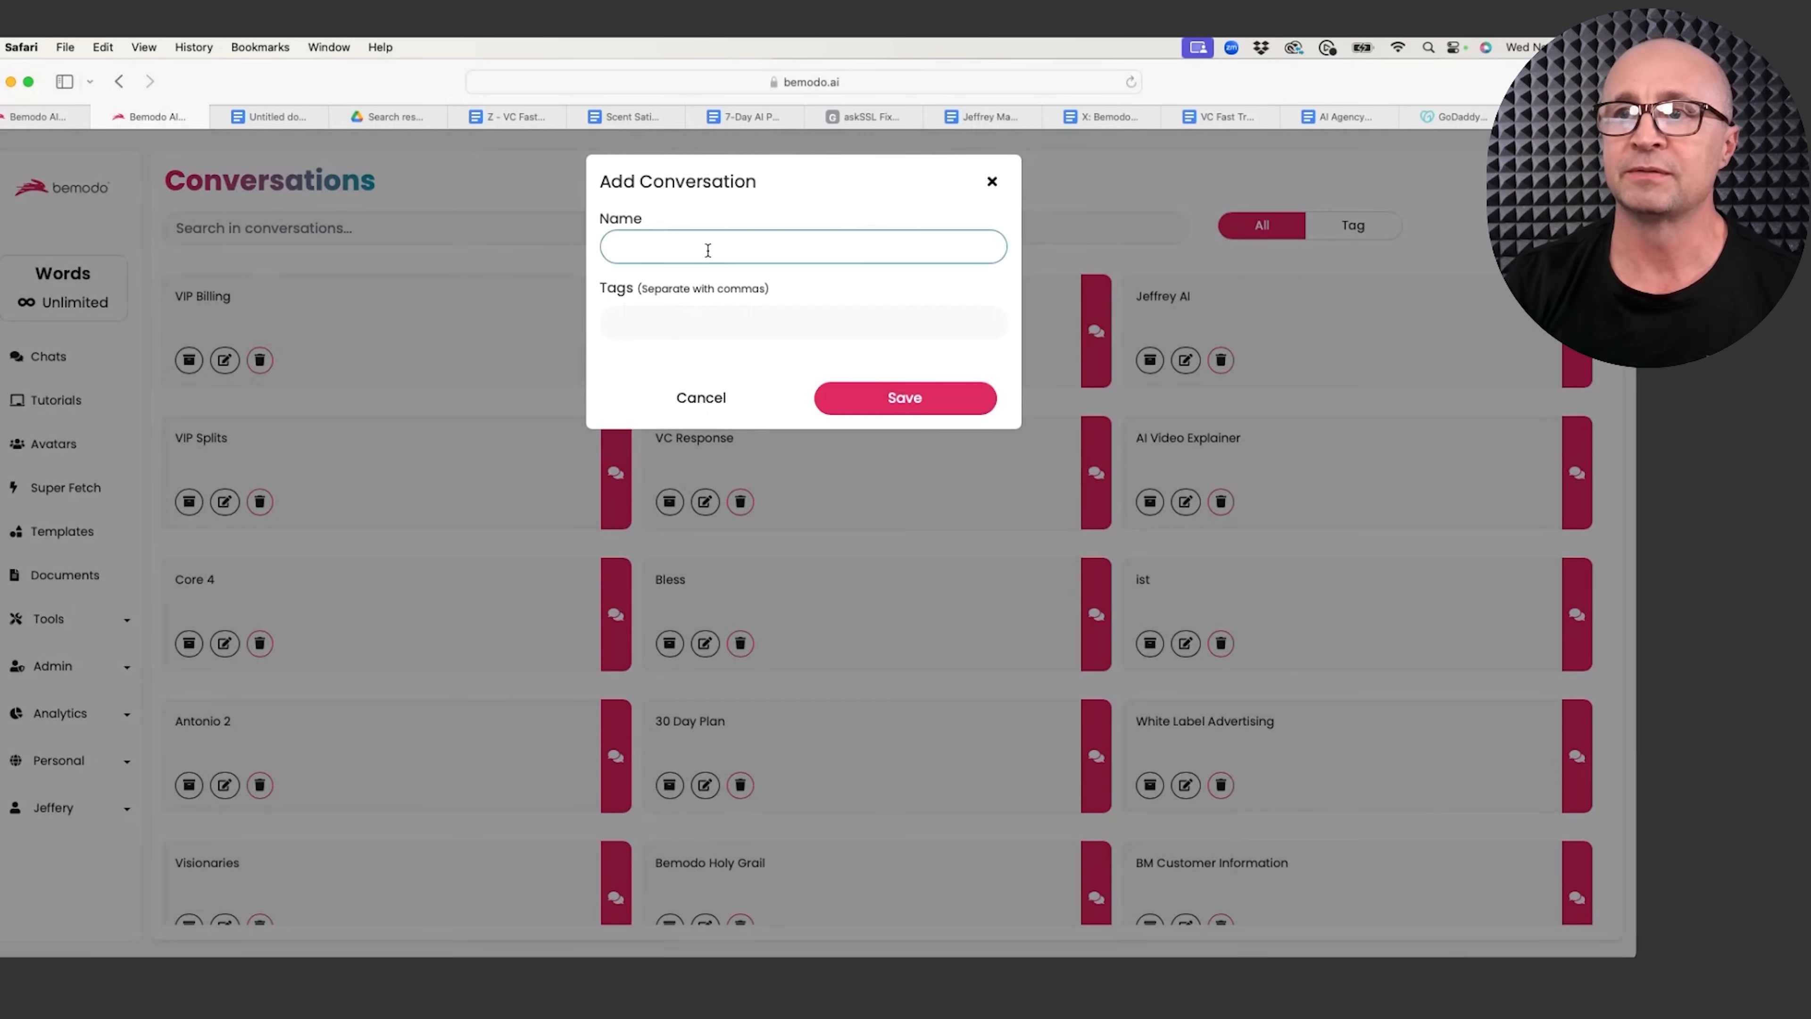
{"action": "type", "text": "BodyFuel"}
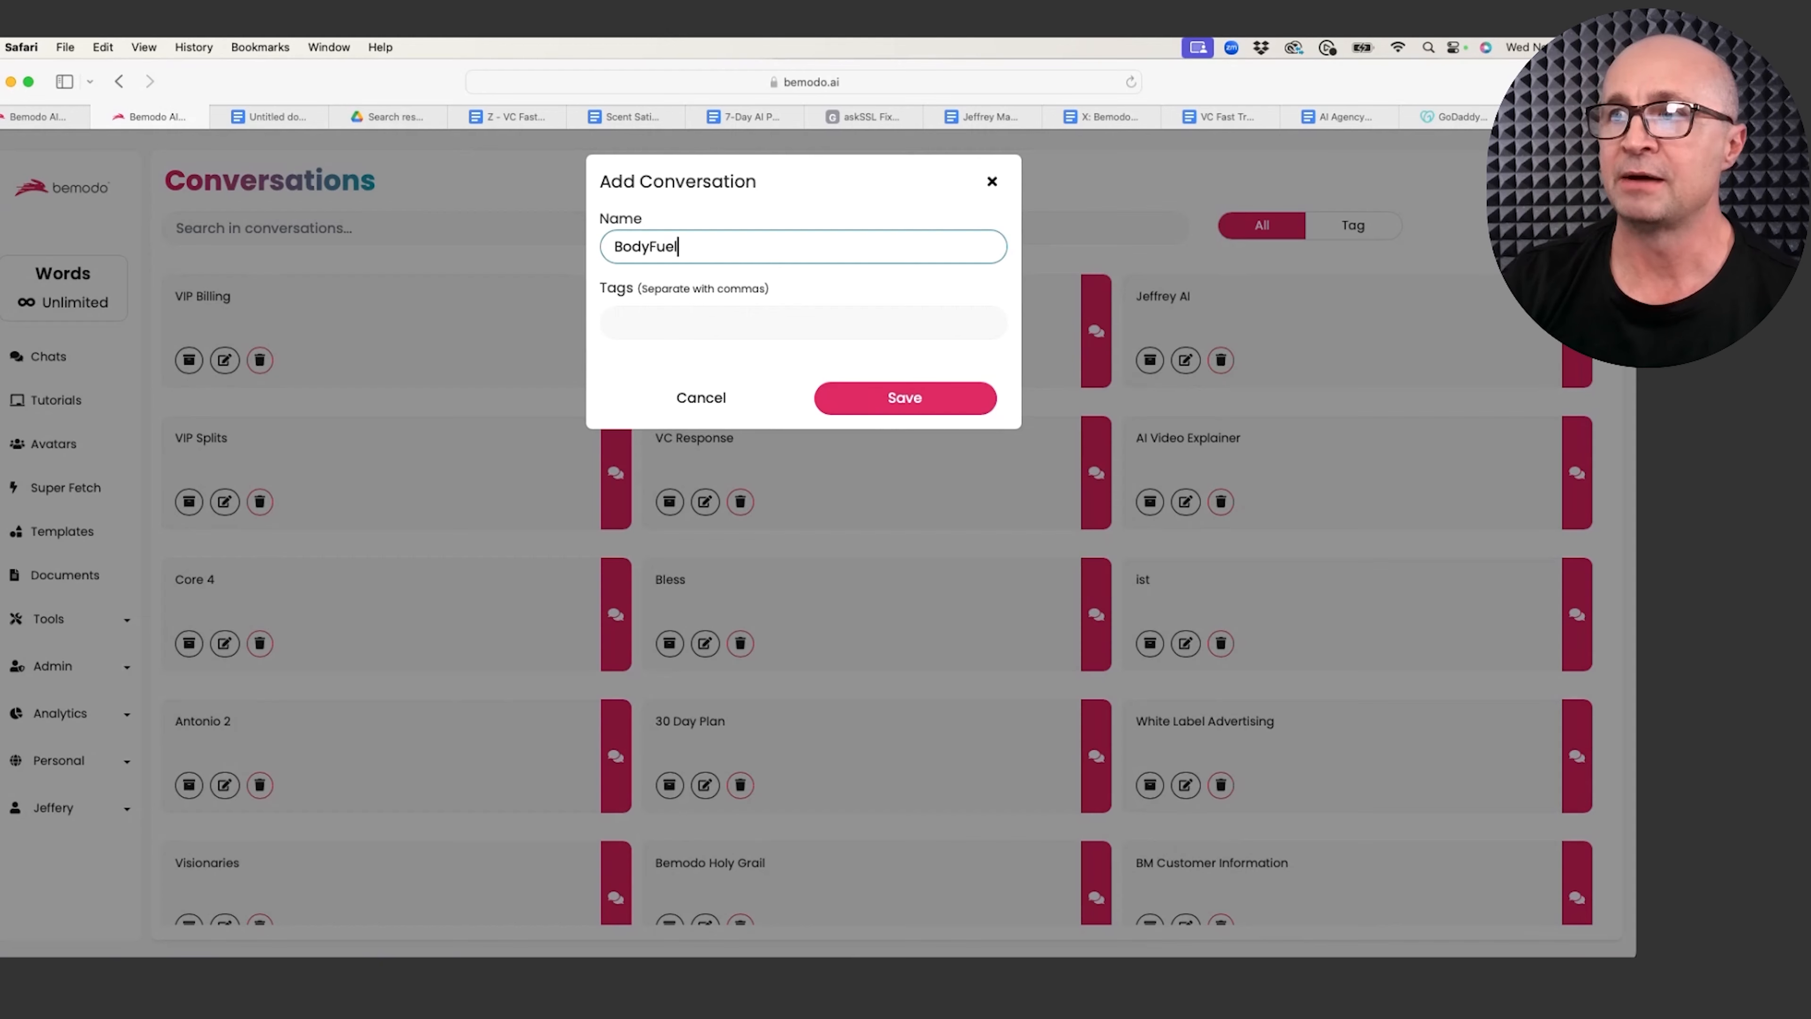
{"action": "left_click", "coordinate": [992, 182]}
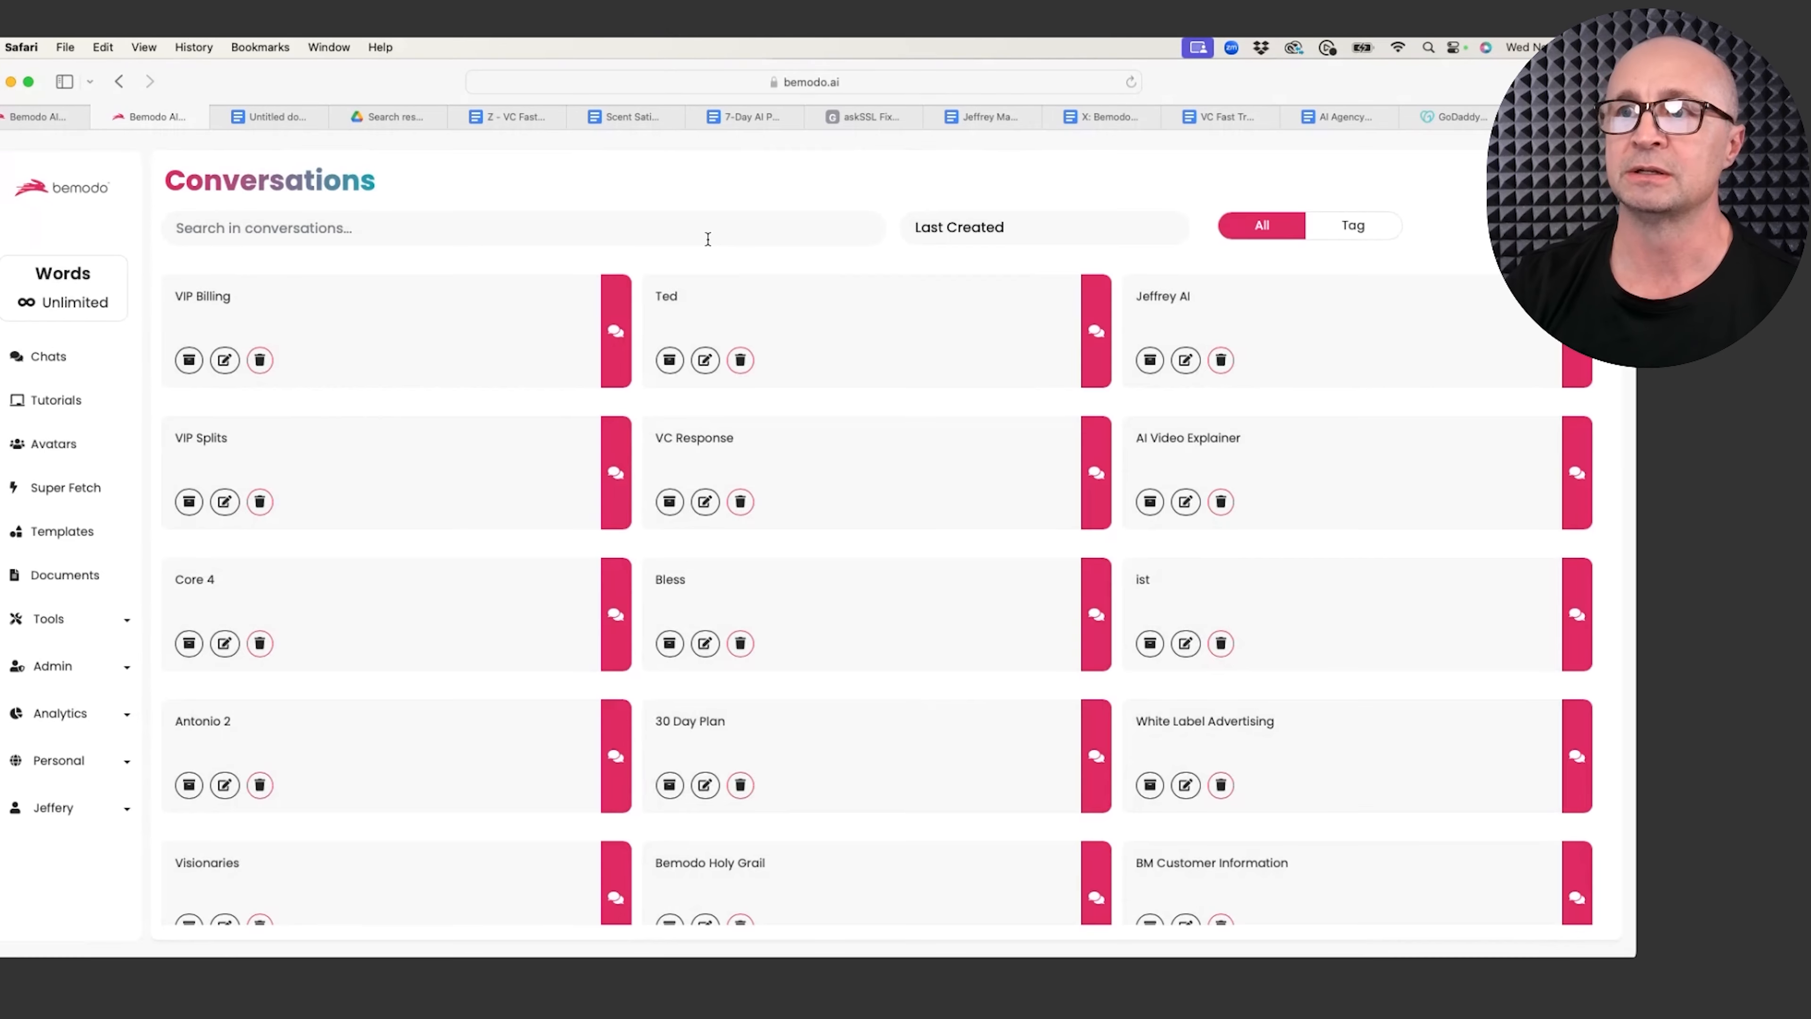
{"action": "left_click", "coordinate": [46, 120]}
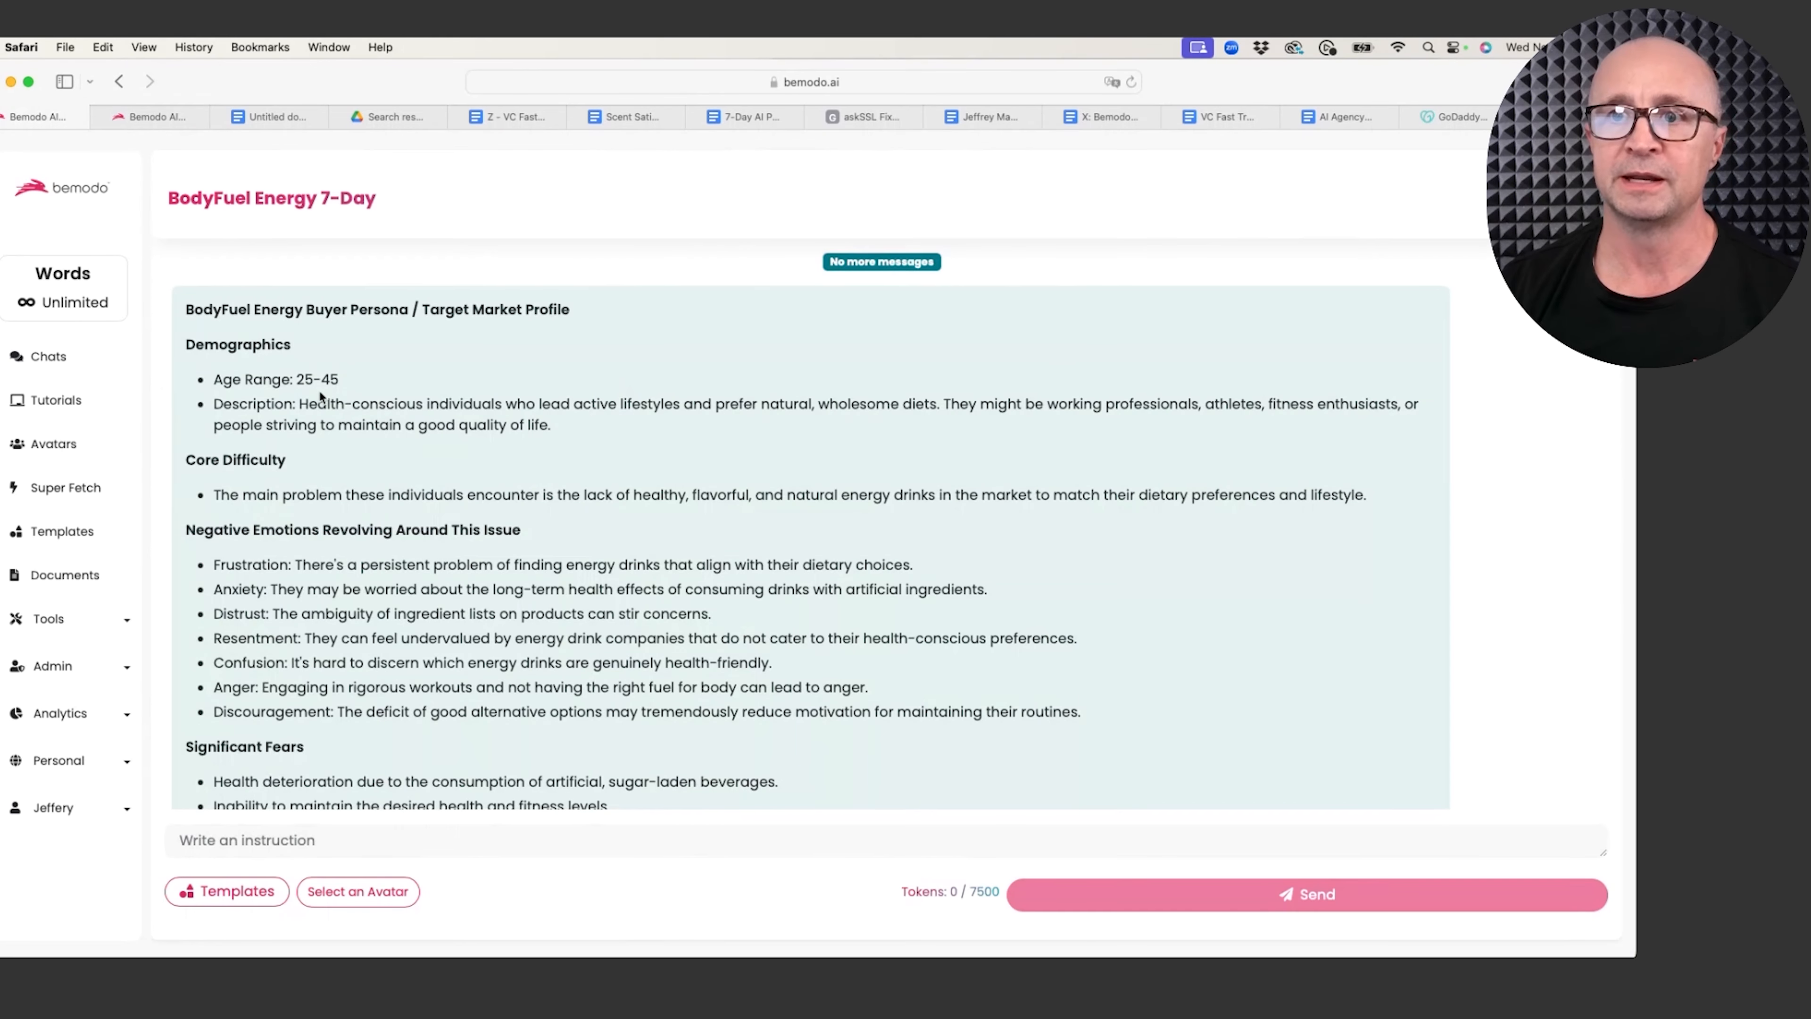
Step: Open the template library on the second page, preview 7-Day AI Power Launch, then return to the categories
{"action": "left_click", "coordinate": [158, 112]}
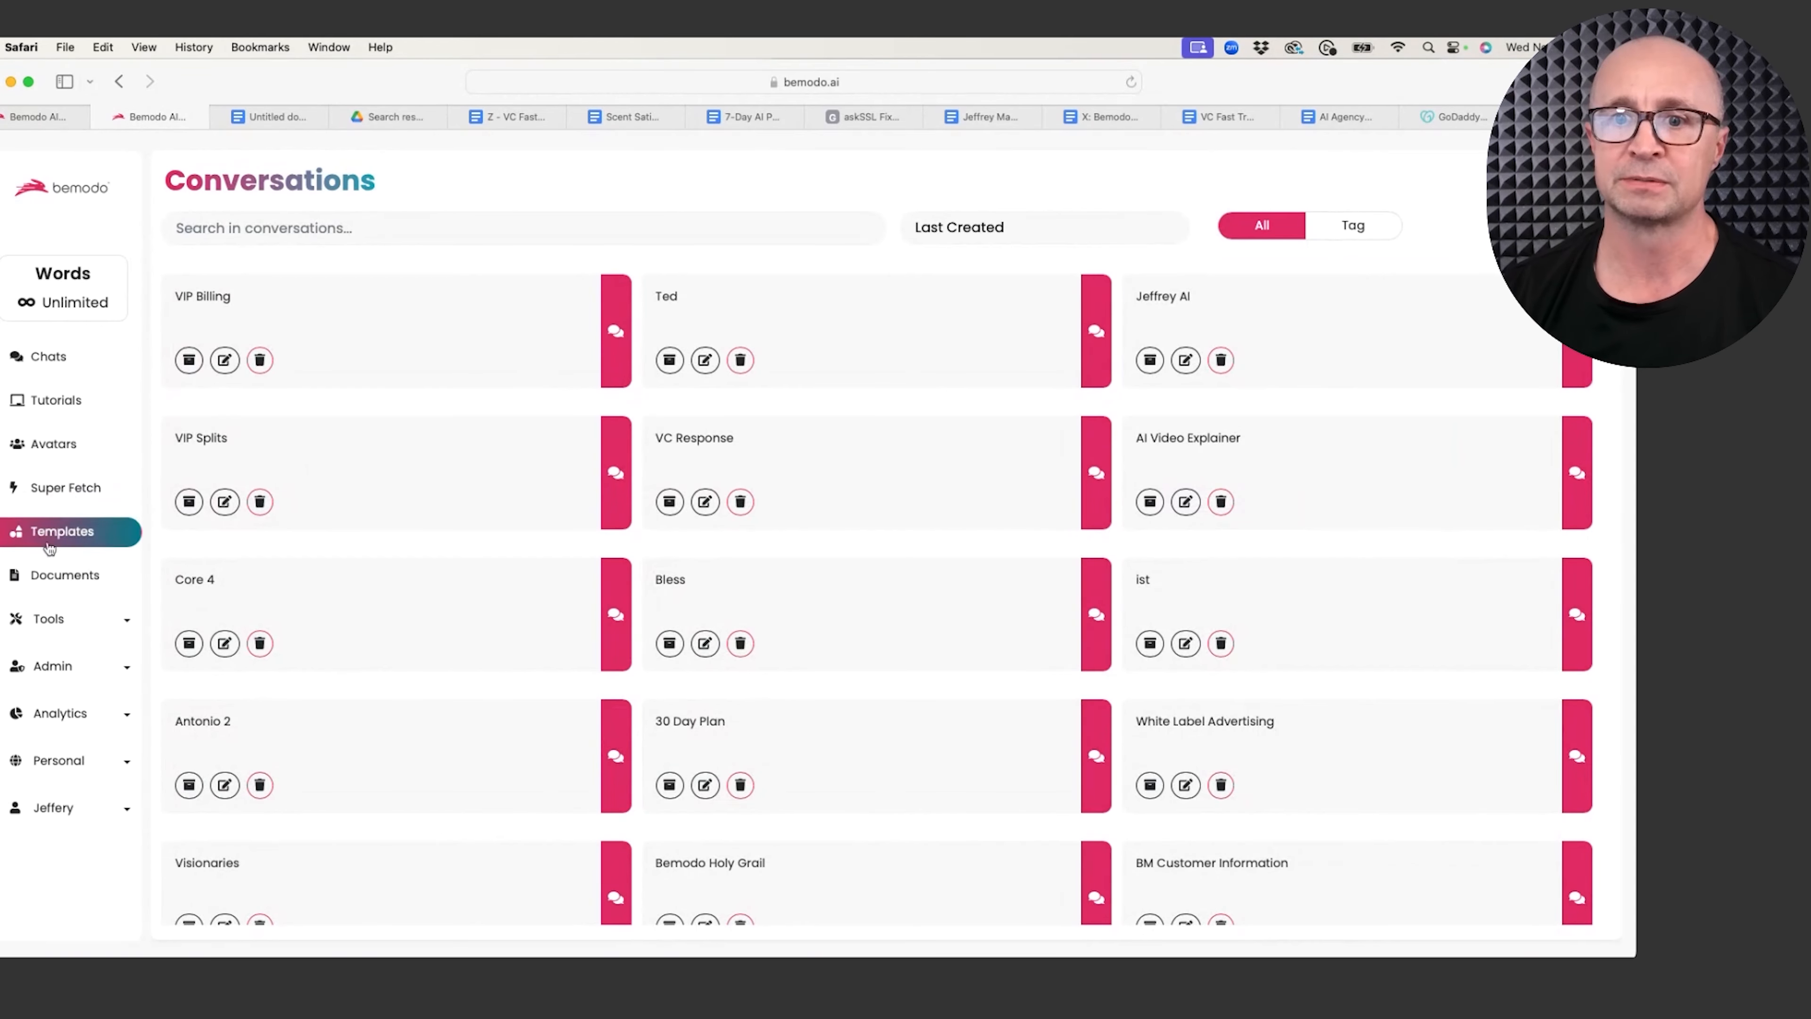
{"action": "left_click", "coordinate": [77, 533]}
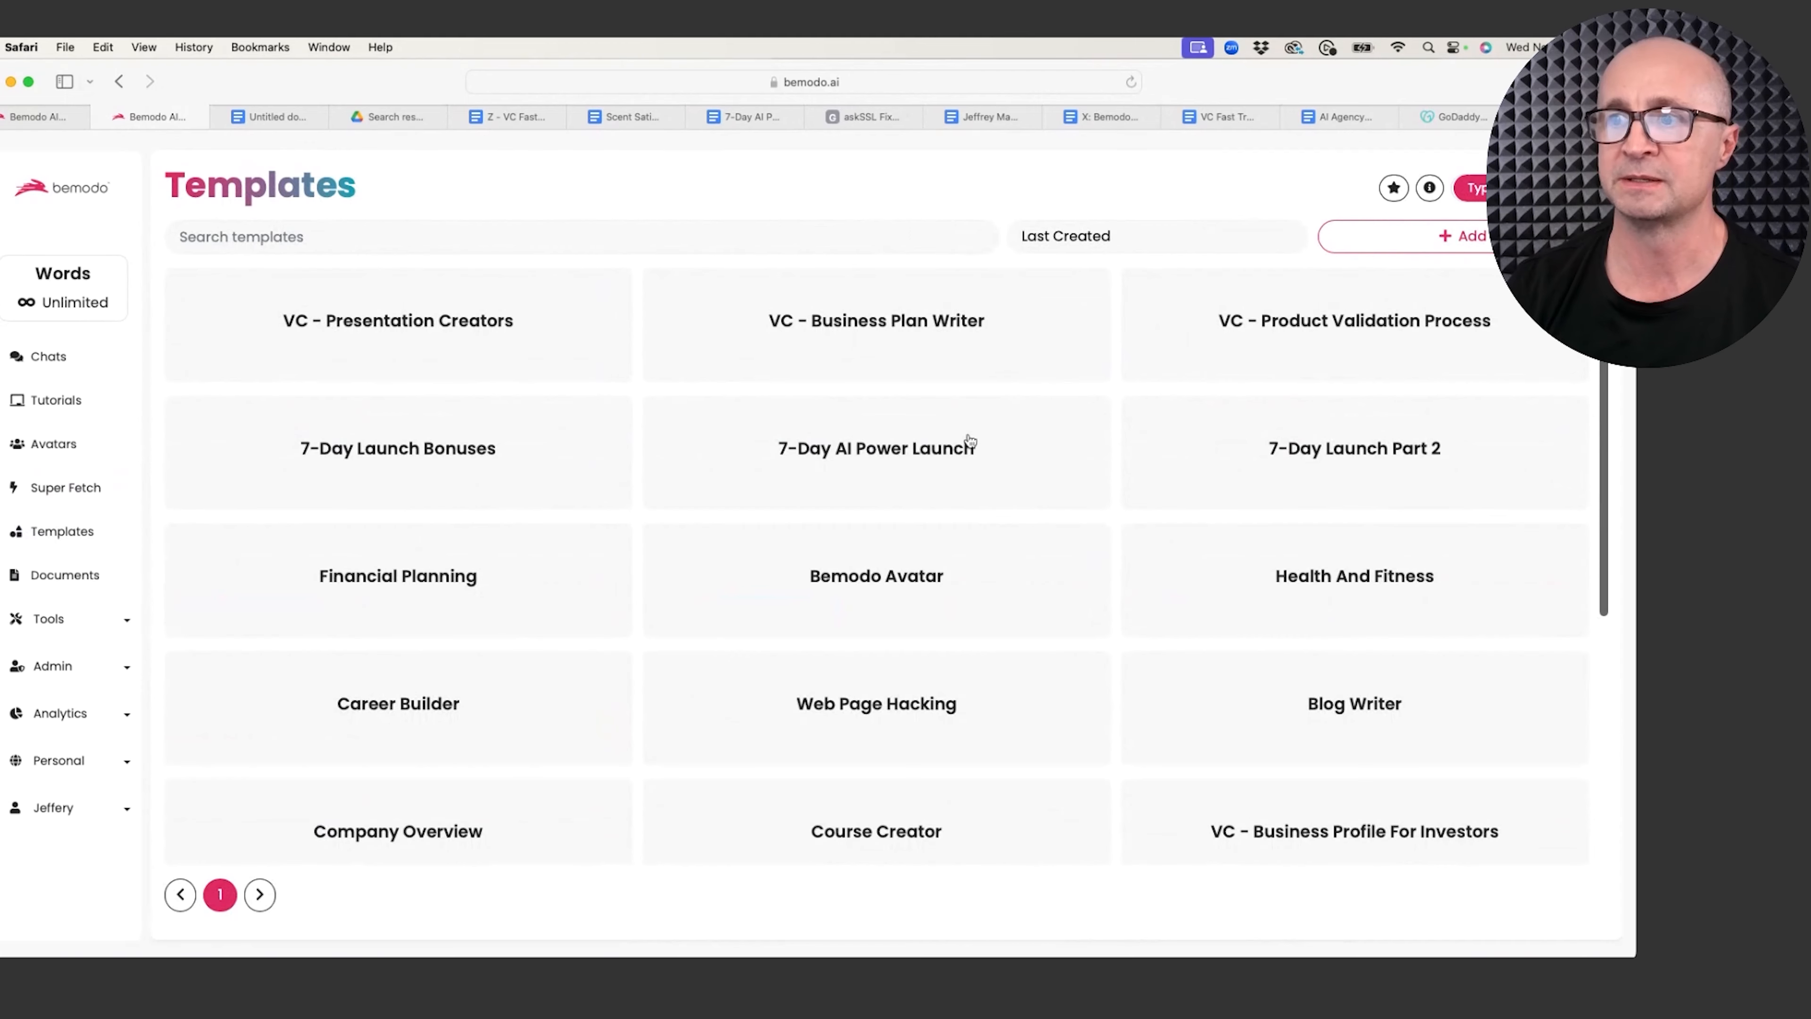
{"action": "left_click", "coordinate": [857, 461]}
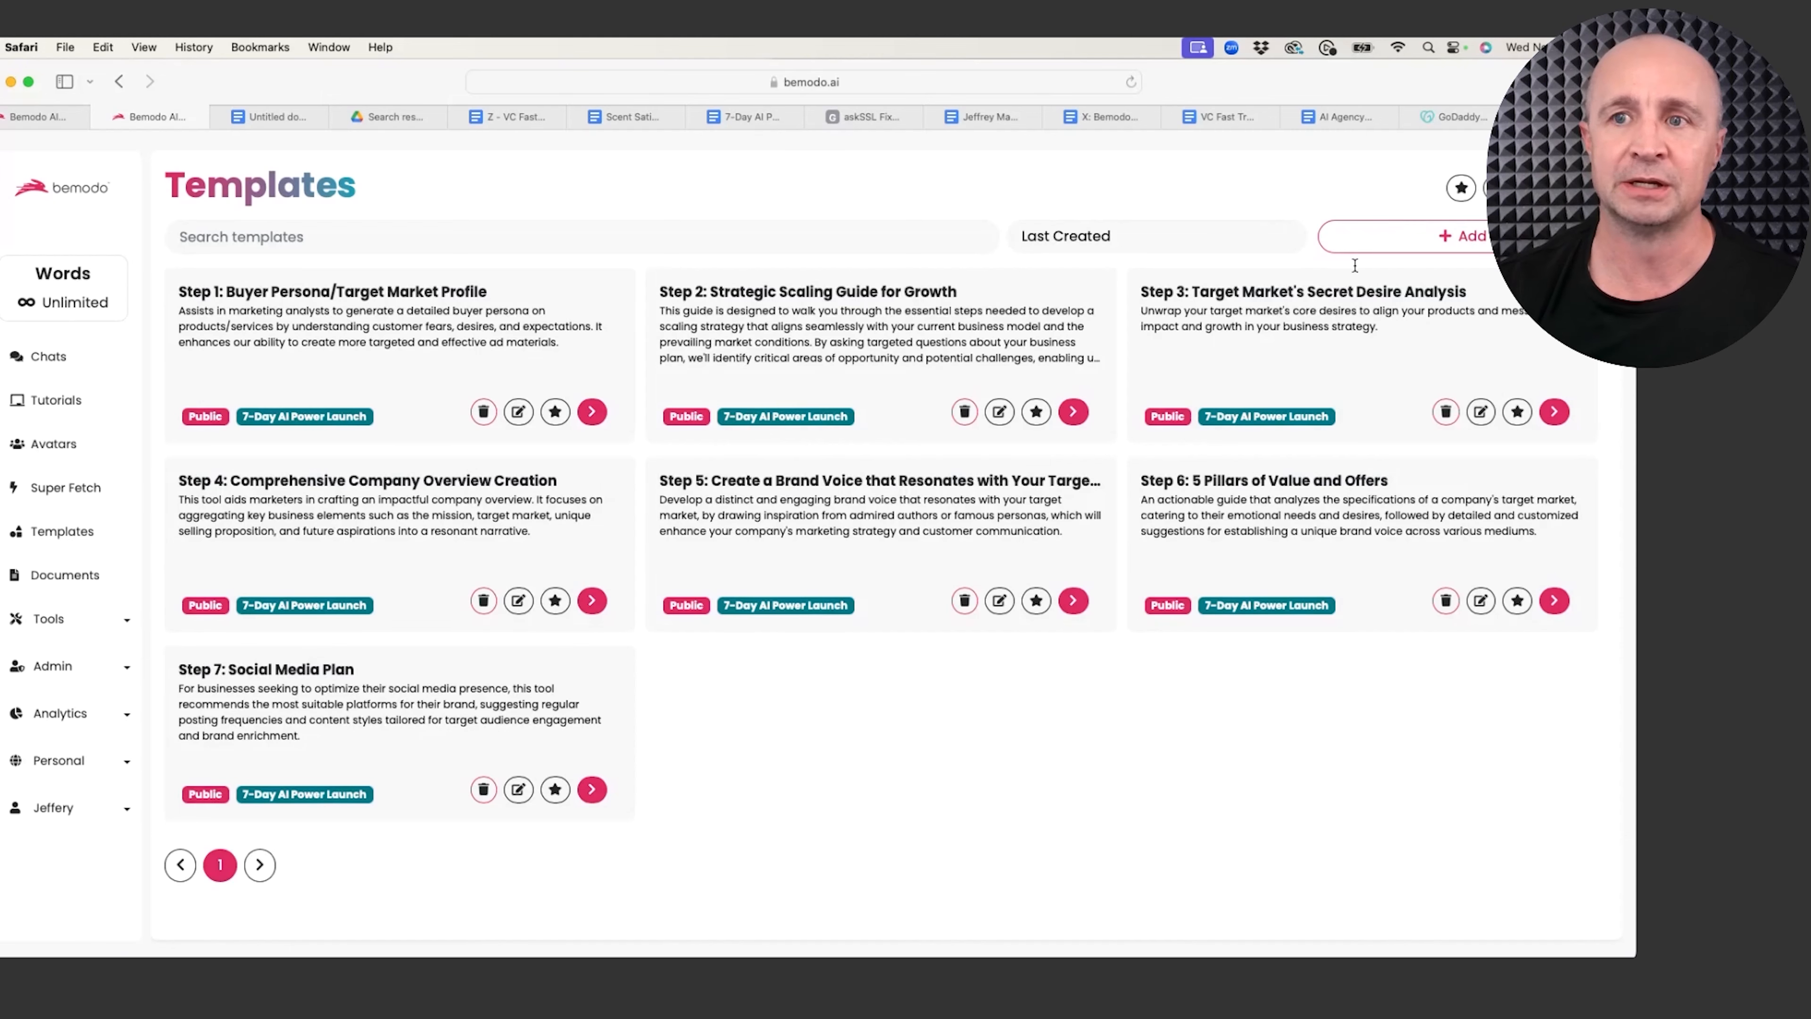
{"action": "left_click", "coordinate": [1559, 187]}
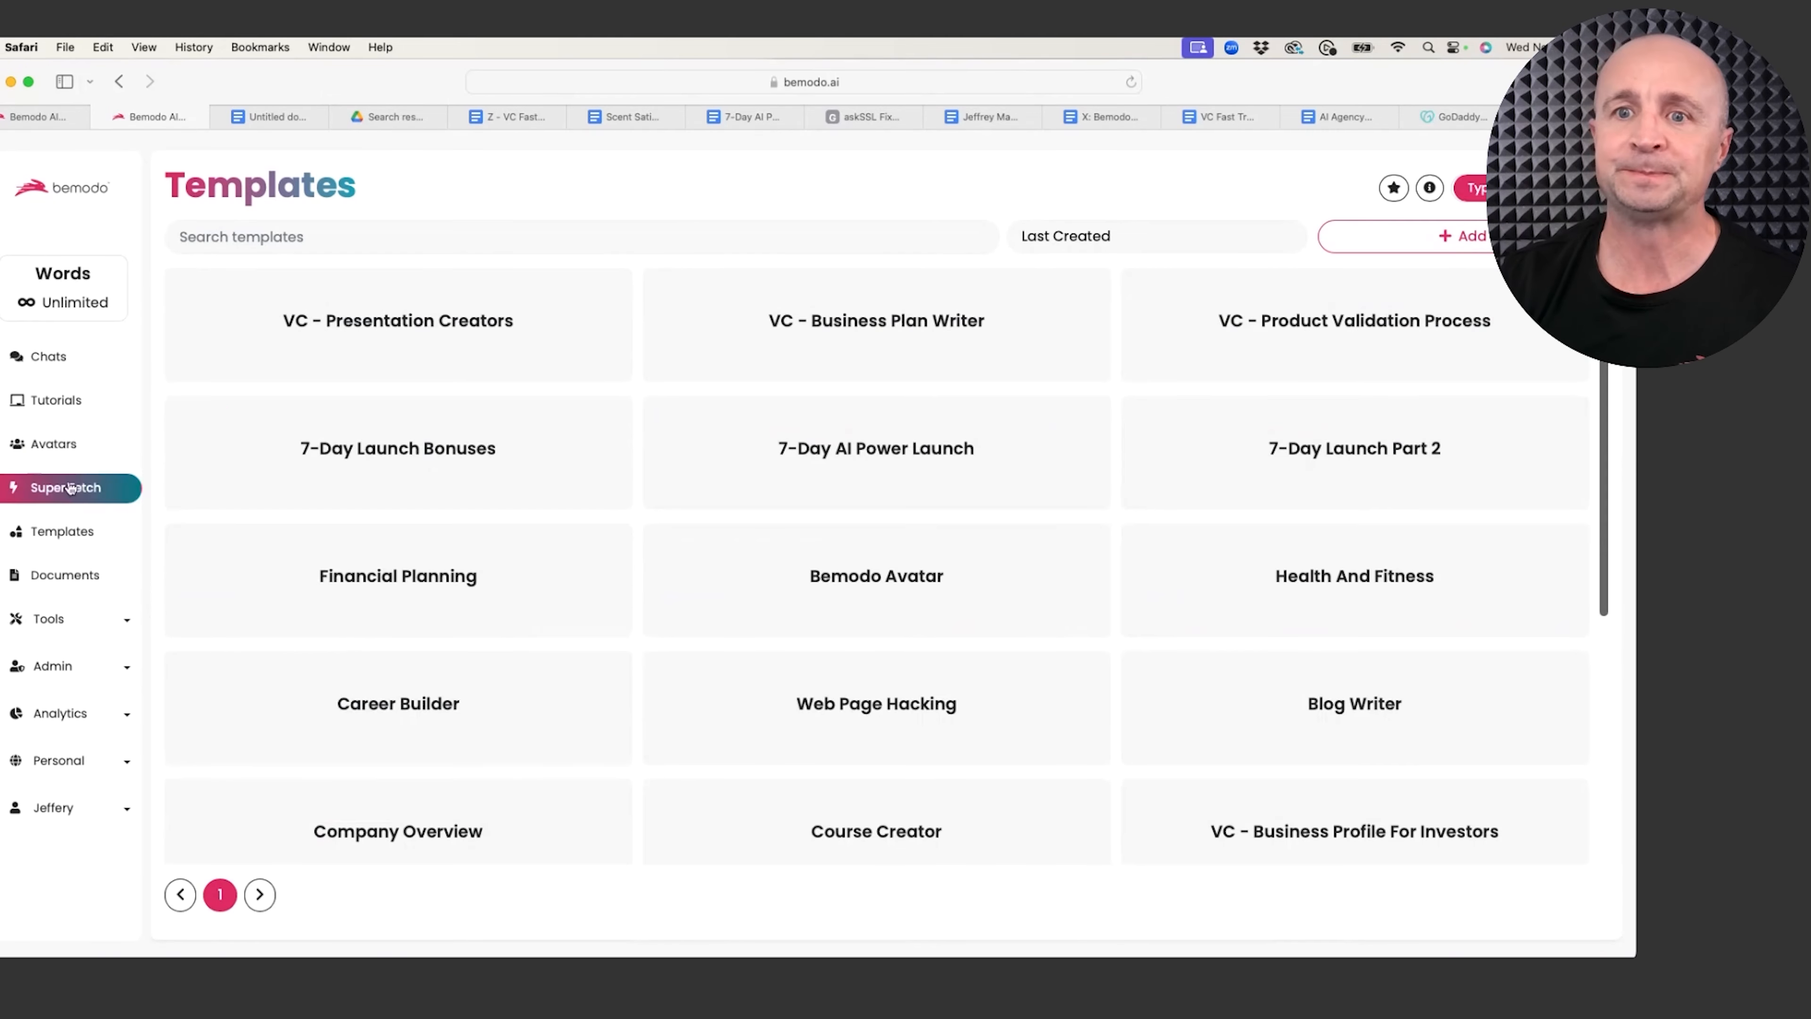
Step: Open the 7-Day AI Power Launch card to list Step 1 Buyer Persona Profile through Step 7 Social Media Plan
{"action": "left_click", "coordinate": [865, 457]}
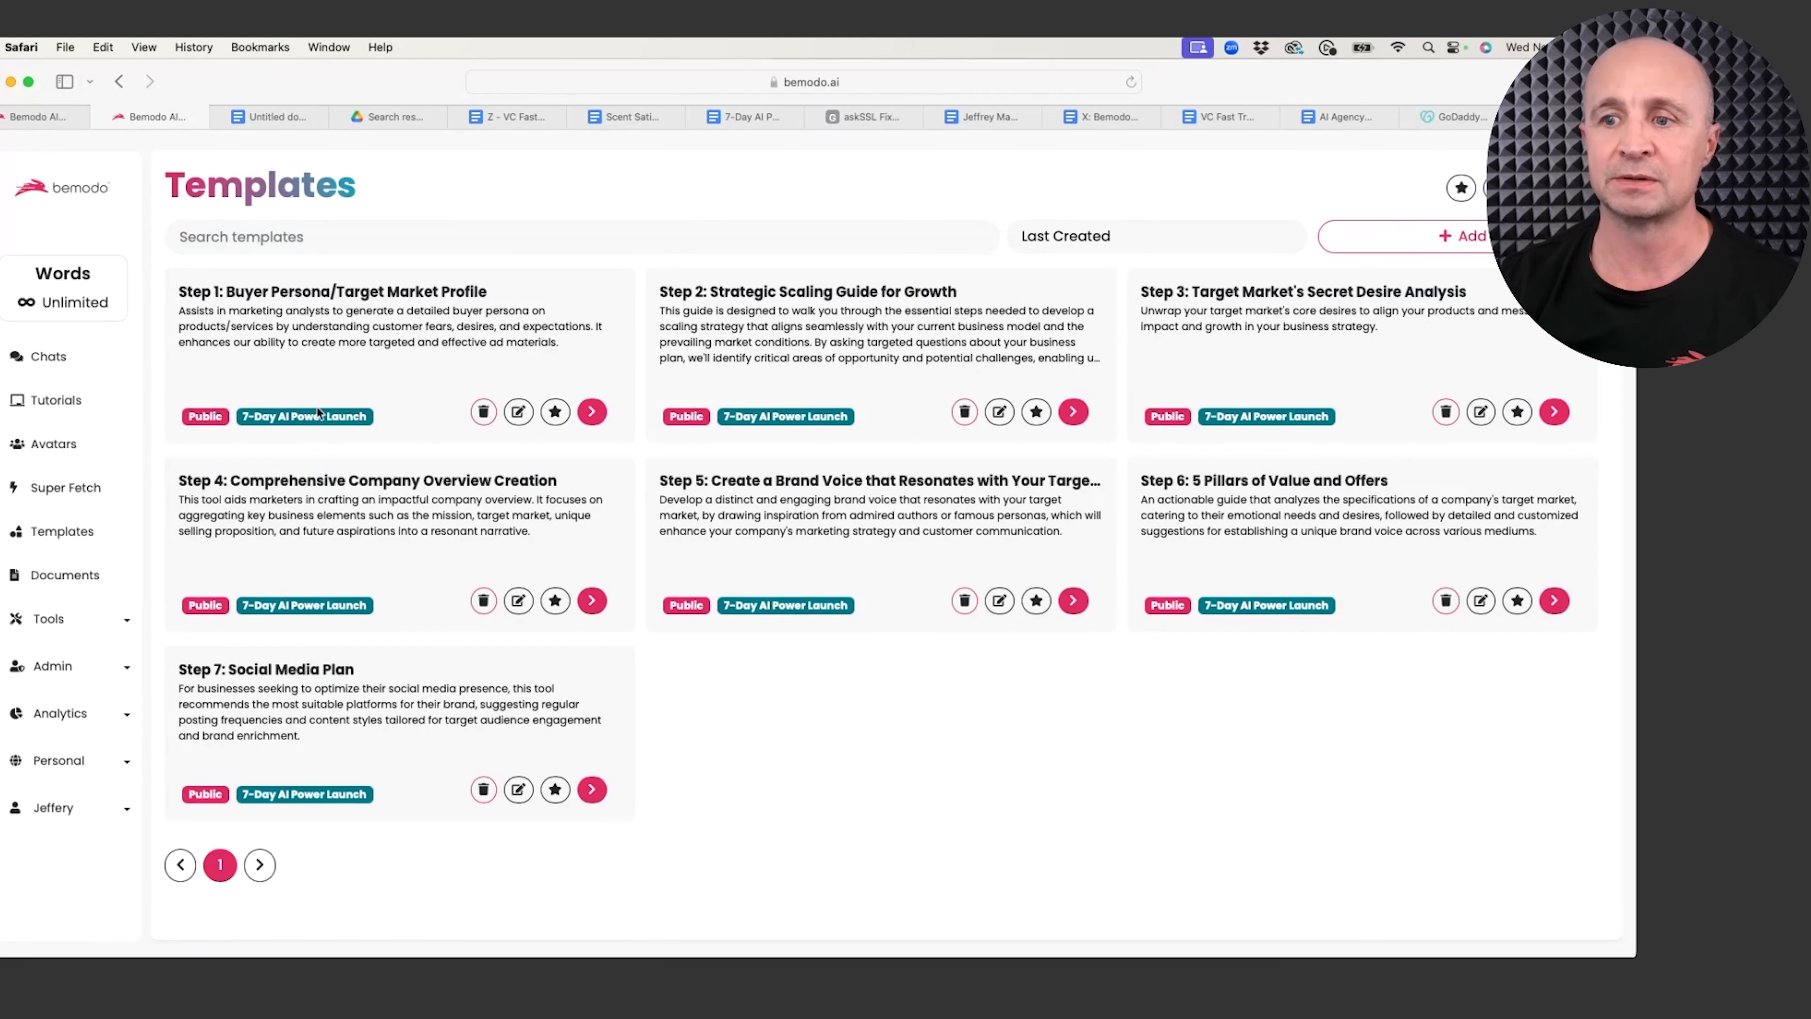
{"action": "left_click", "coordinate": [56, 120]}
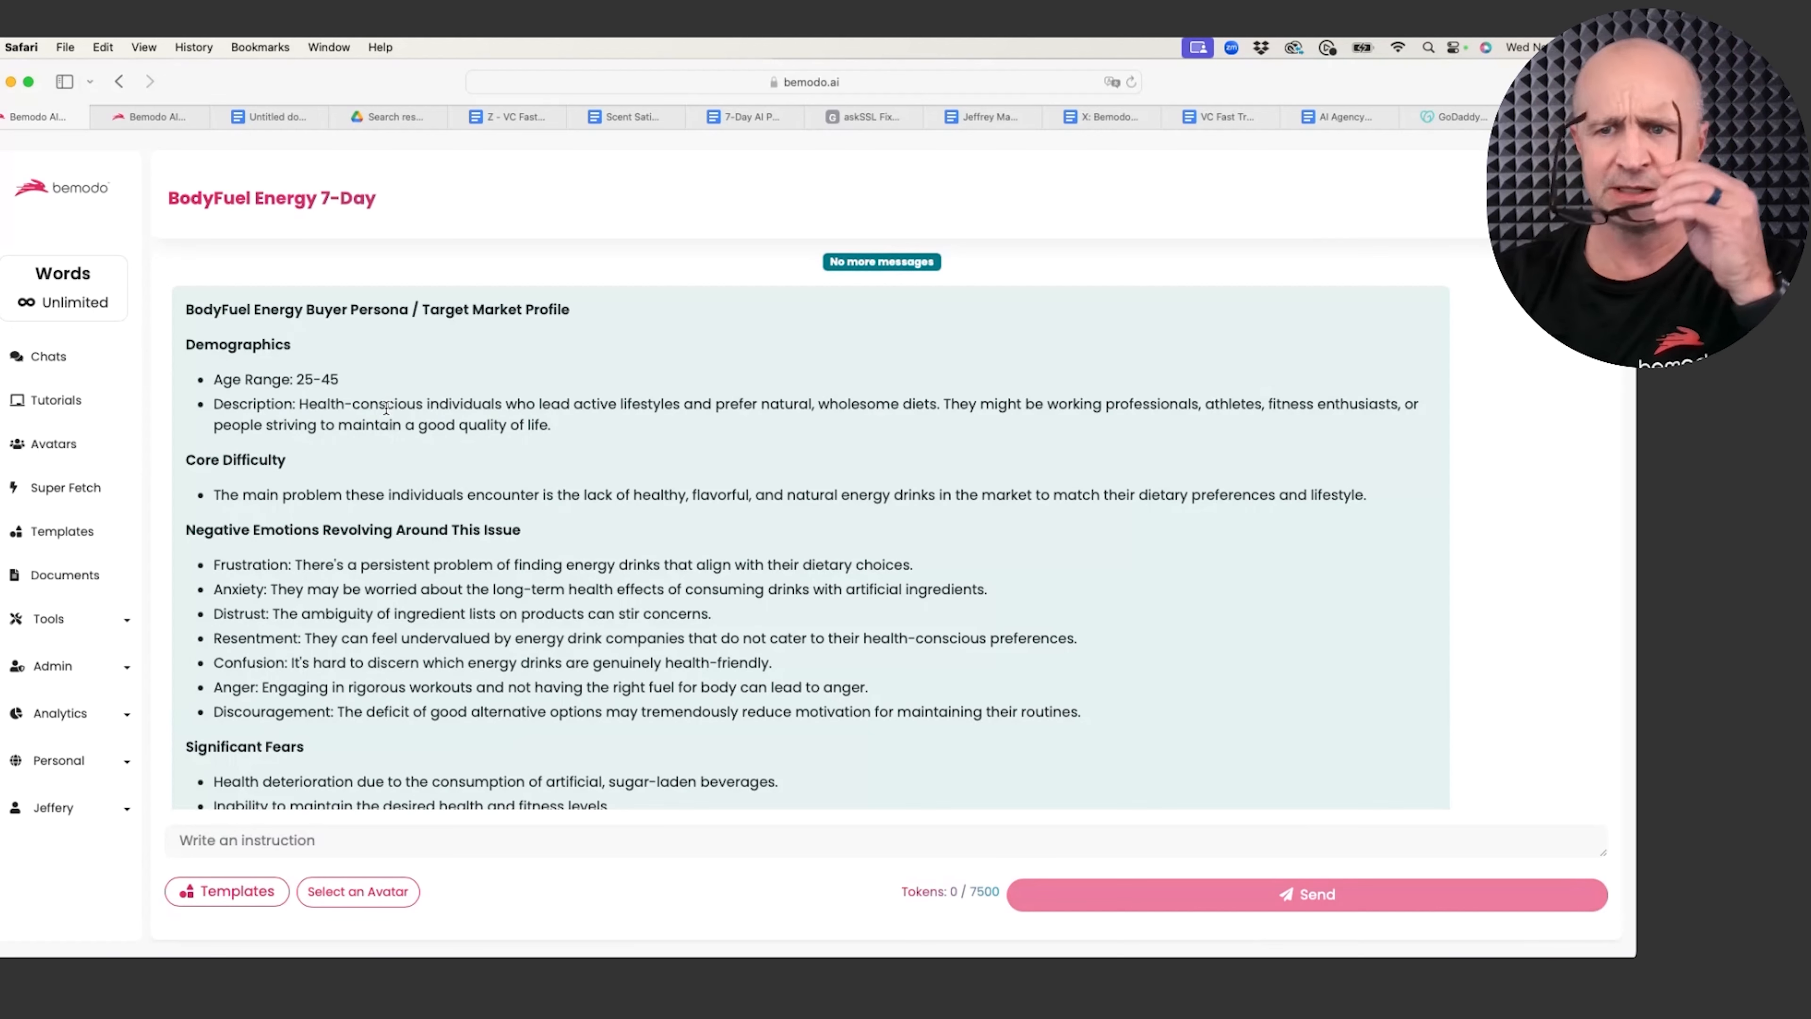
{"action": "double_click", "coordinate": [327, 380]}
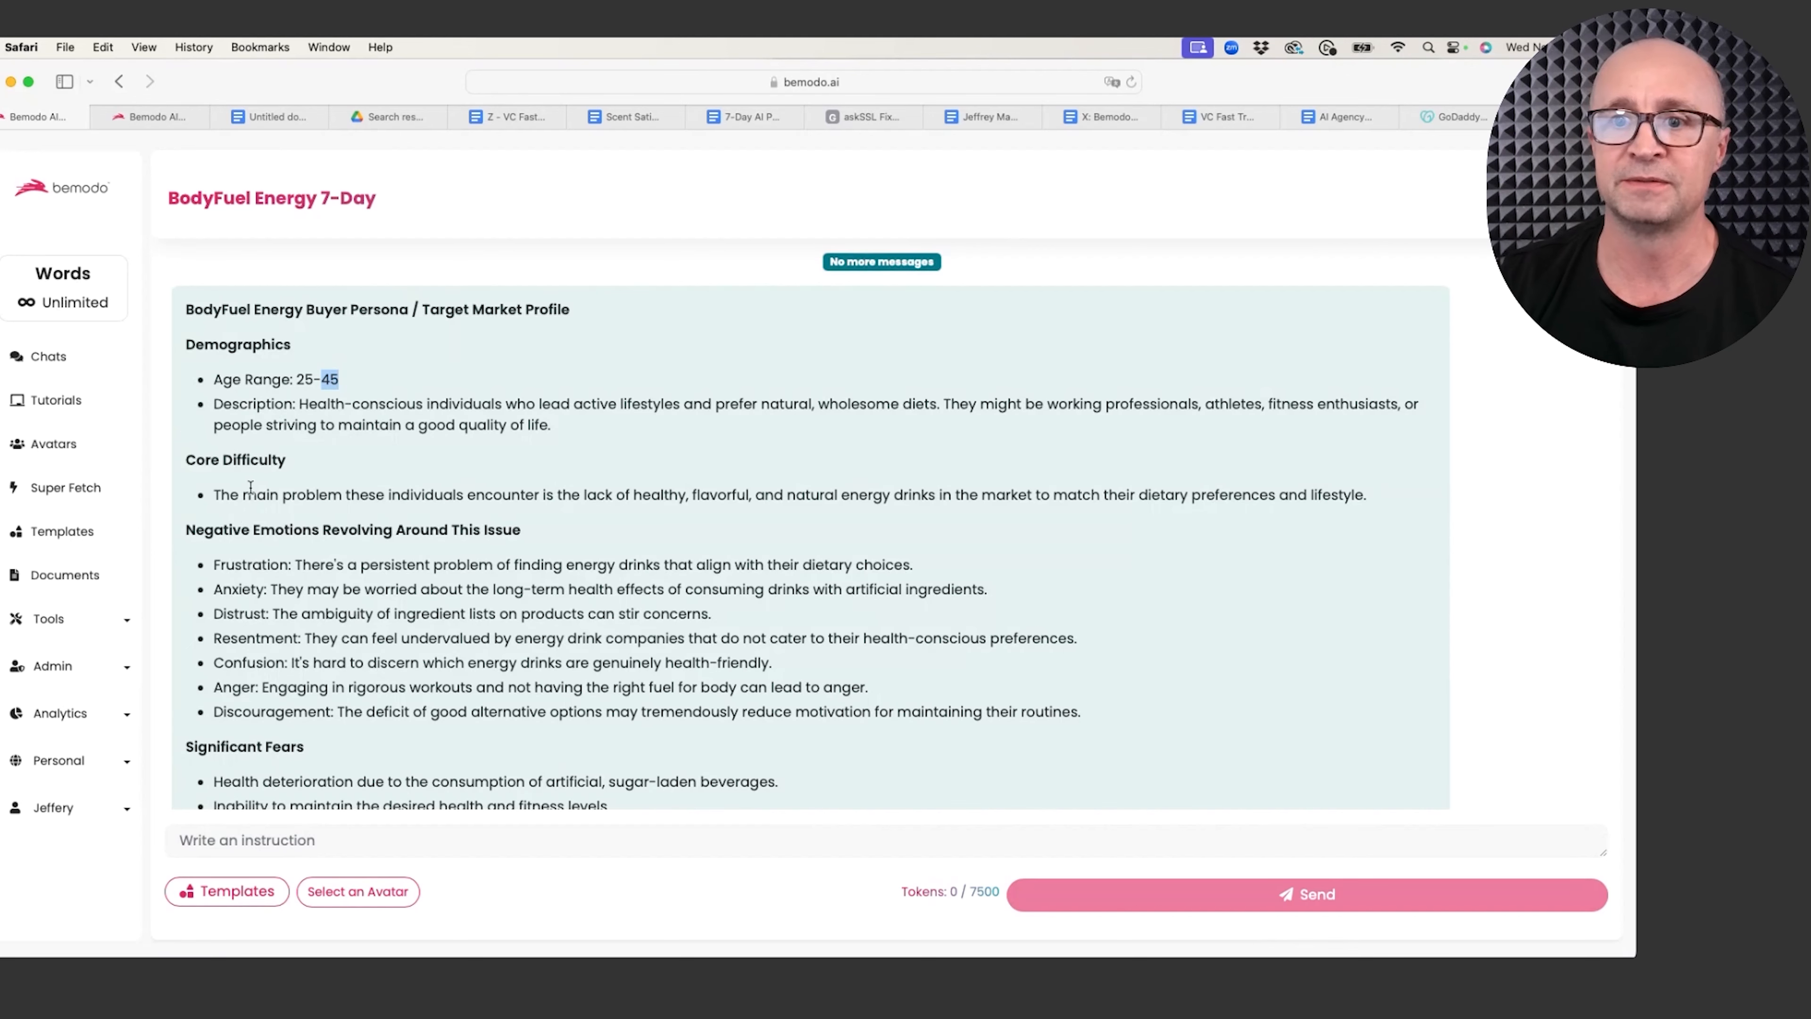
{"action": "scroll", "coordinate": [278, 613], "scroll_direction": "down", "scroll_amount": 2}
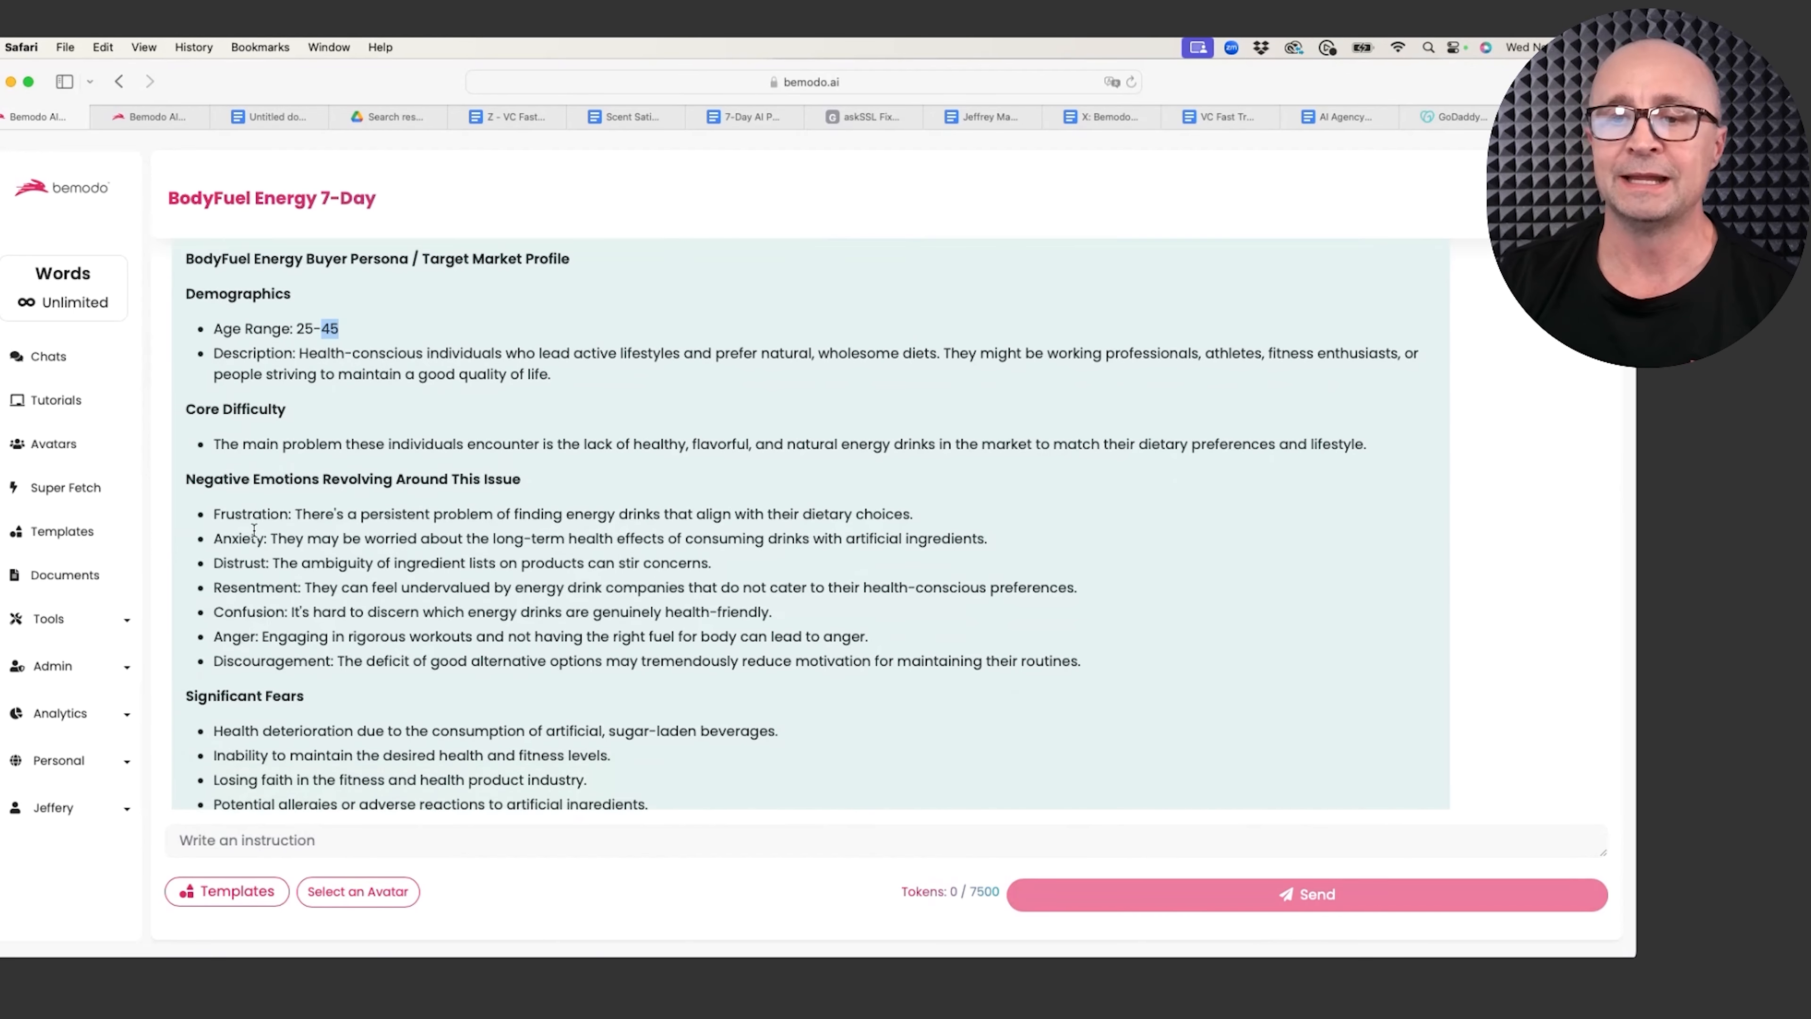
{"action": "mouse_move", "coordinate": [215, 512]}
{"action": "left_mouse_down"}
{"action": "mouse_move", "coordinate": [246, 515]}
{"action": "mouse_move", "coordinate": [306, 595]}
{"action": "mouse_move", "coordinate": [308, 635]}
{"action": "left_mouse_up"}
{"action": "scroll", "coordinate": [307, 638], "scroll_direction": "down", "scroll_amount": 5}
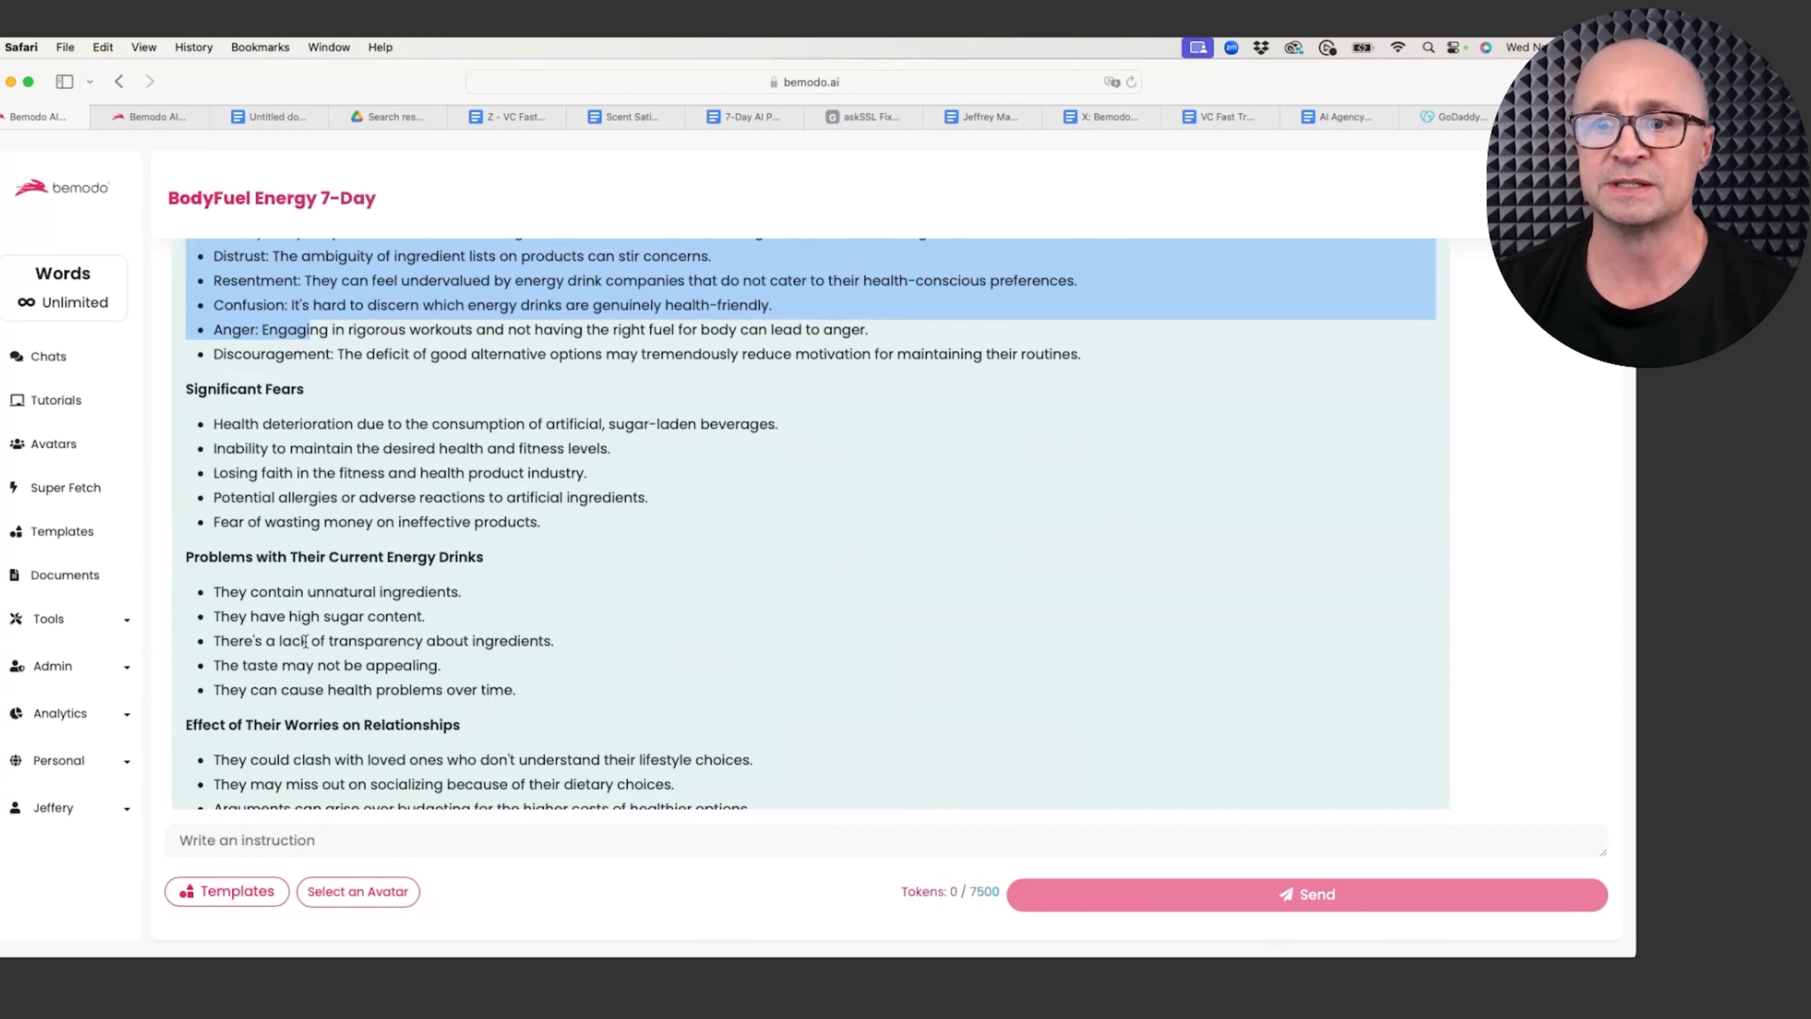
{"action": "scroll", "coordinate": [299, 638], "scroll_direction": "down", "scroll_amount": 5}
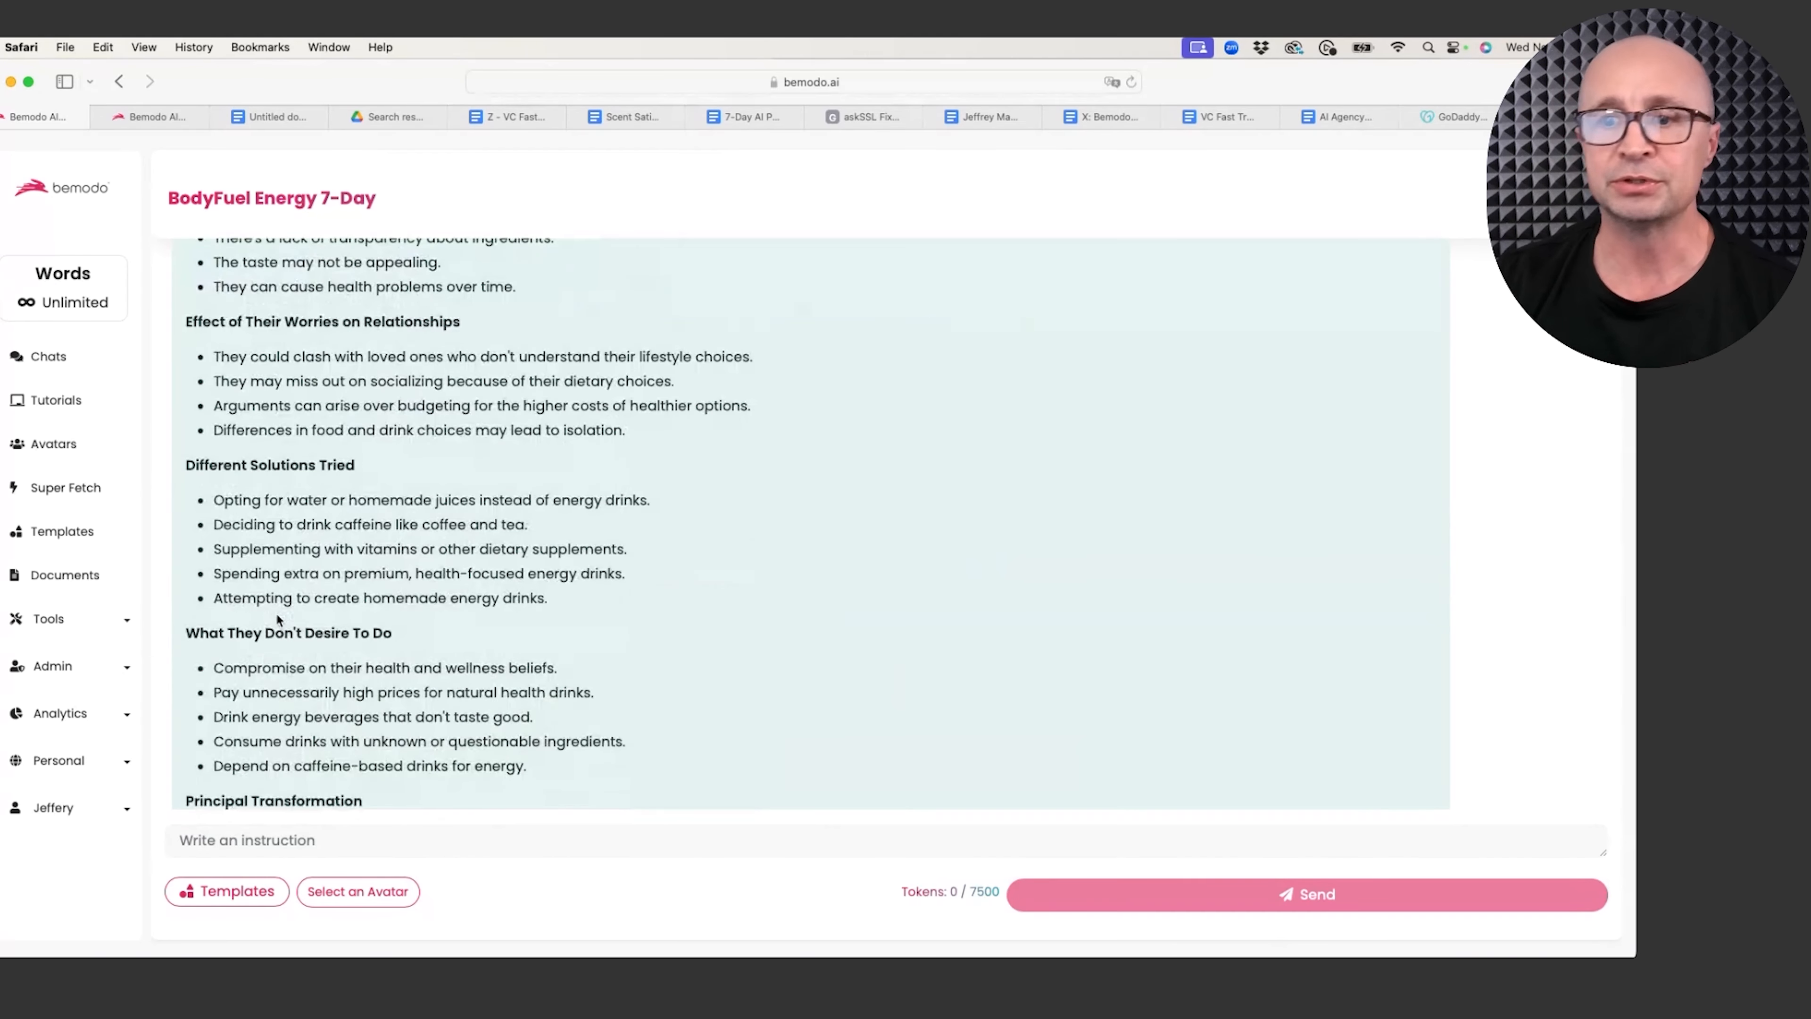
{"action": "scroll", "coordinate": [279, 619], "scroll_direction": "down", "scroll_amount": 4}
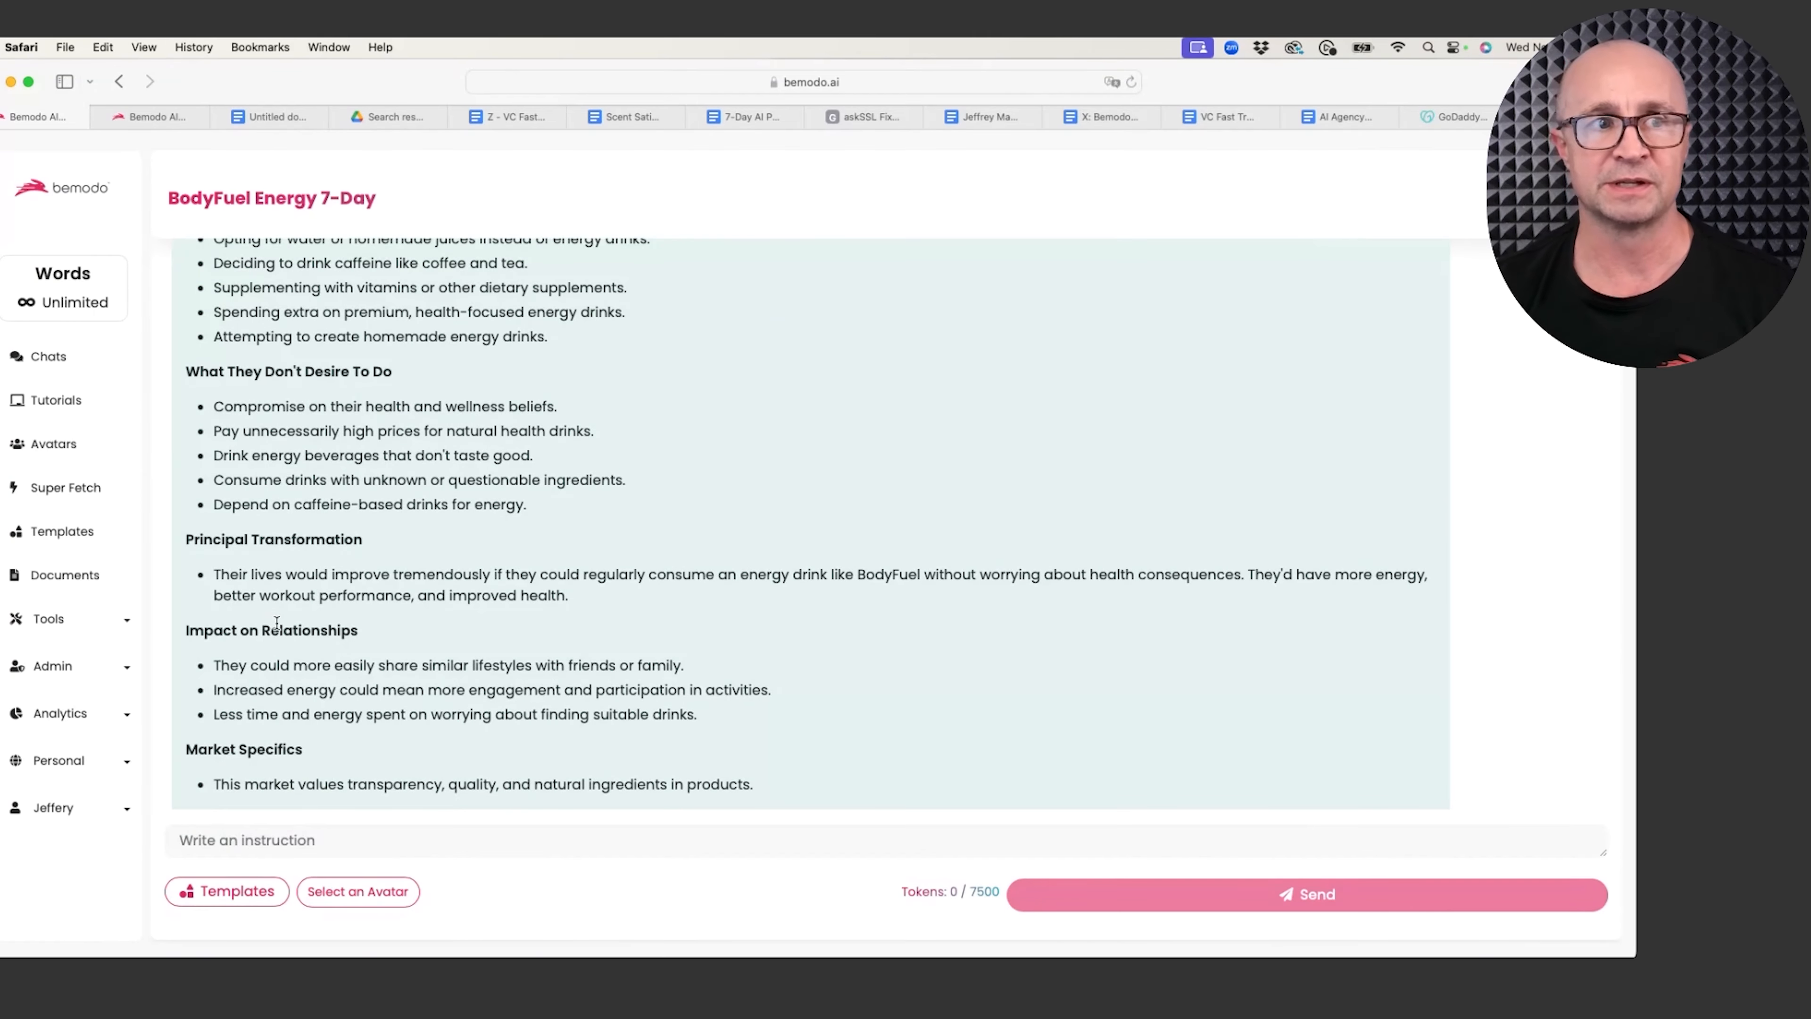
{"action": "scroll", "coordinate": [277, 623], "scroll_direction": "down", "scroll_amount": 10}
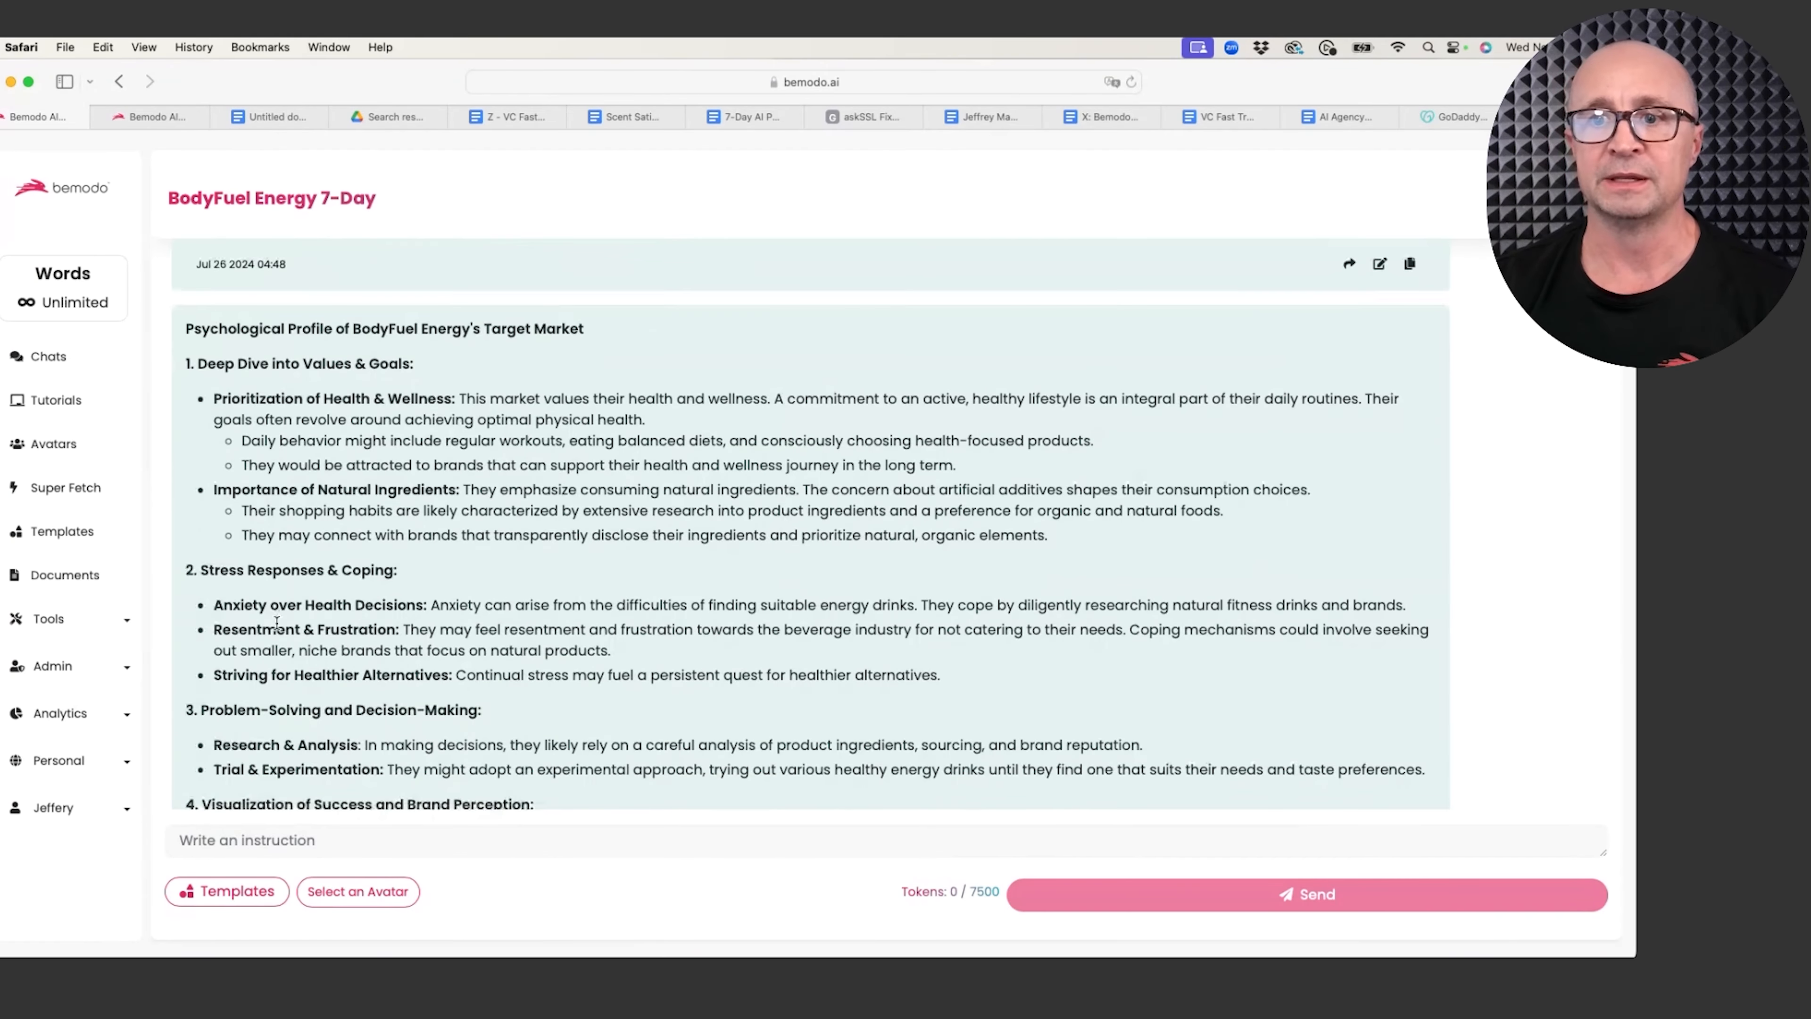
{"action": "scroll", "coordinate": [277, 623], "scroll_direction": "down", "scroll_amount": 4}
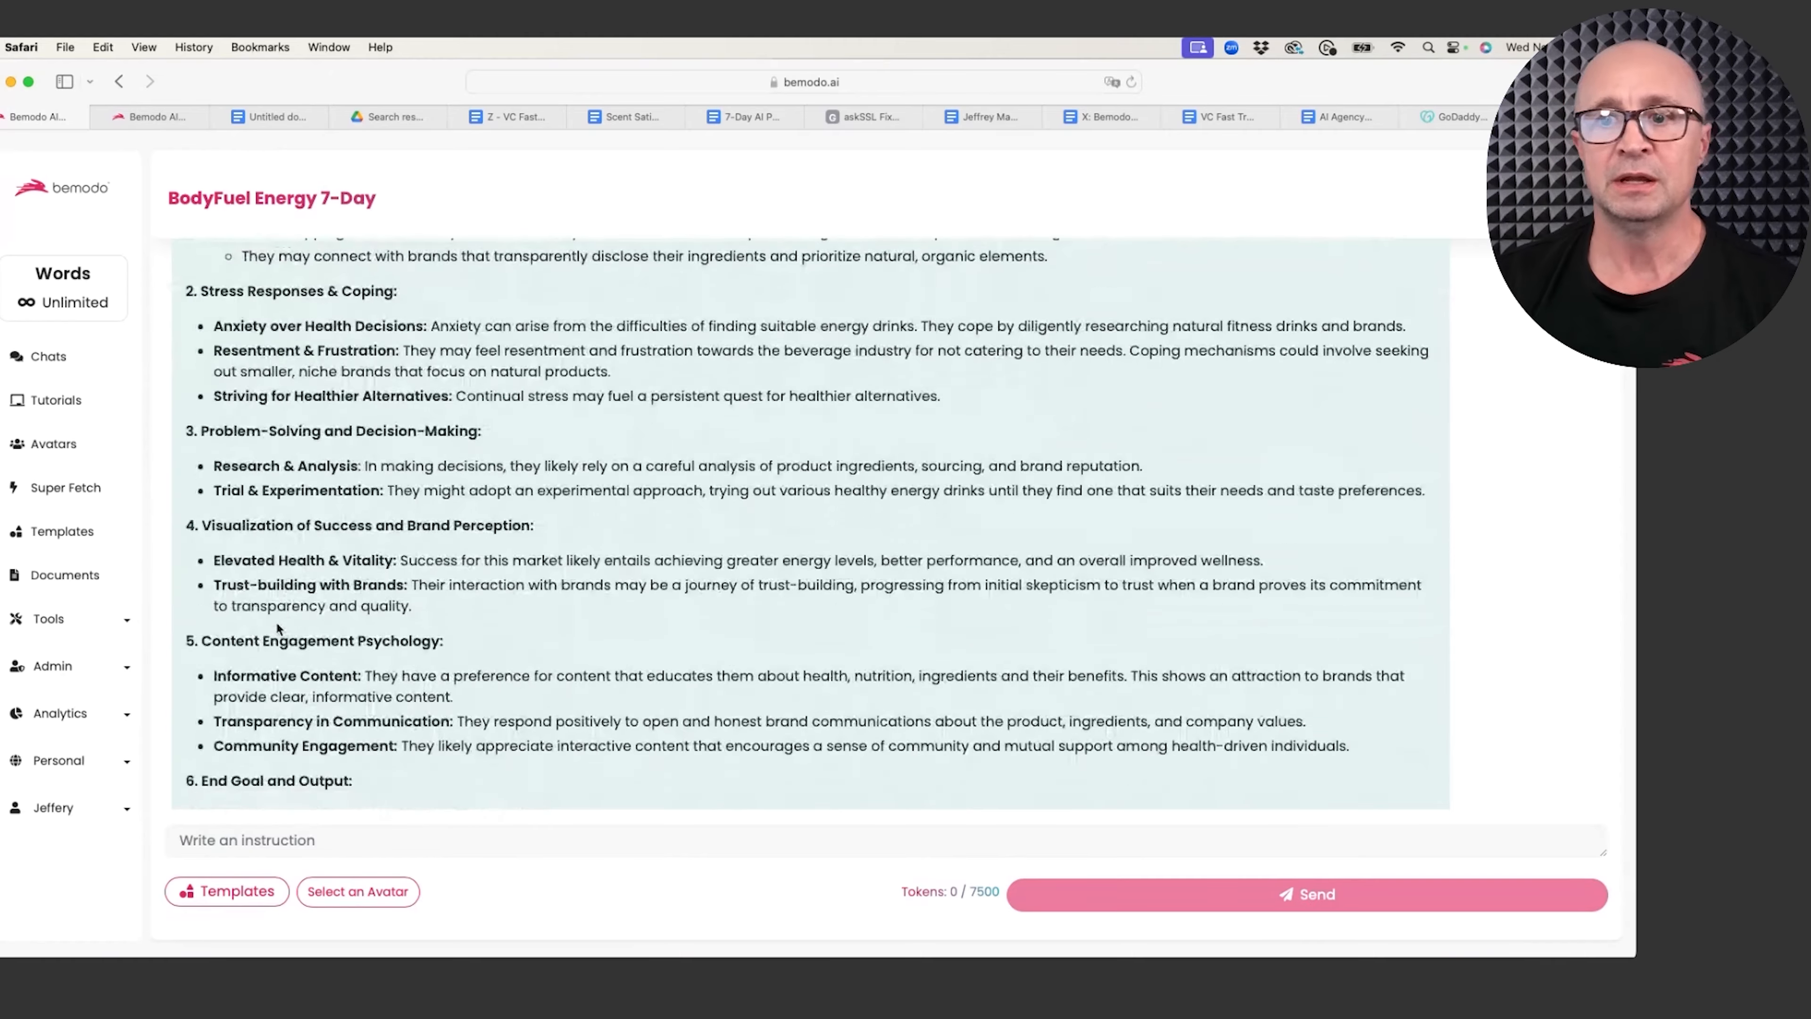
{"action": "scroll", "coordinate": [278, 628], "scroll_direction": "down", "scroll_amount": 15}
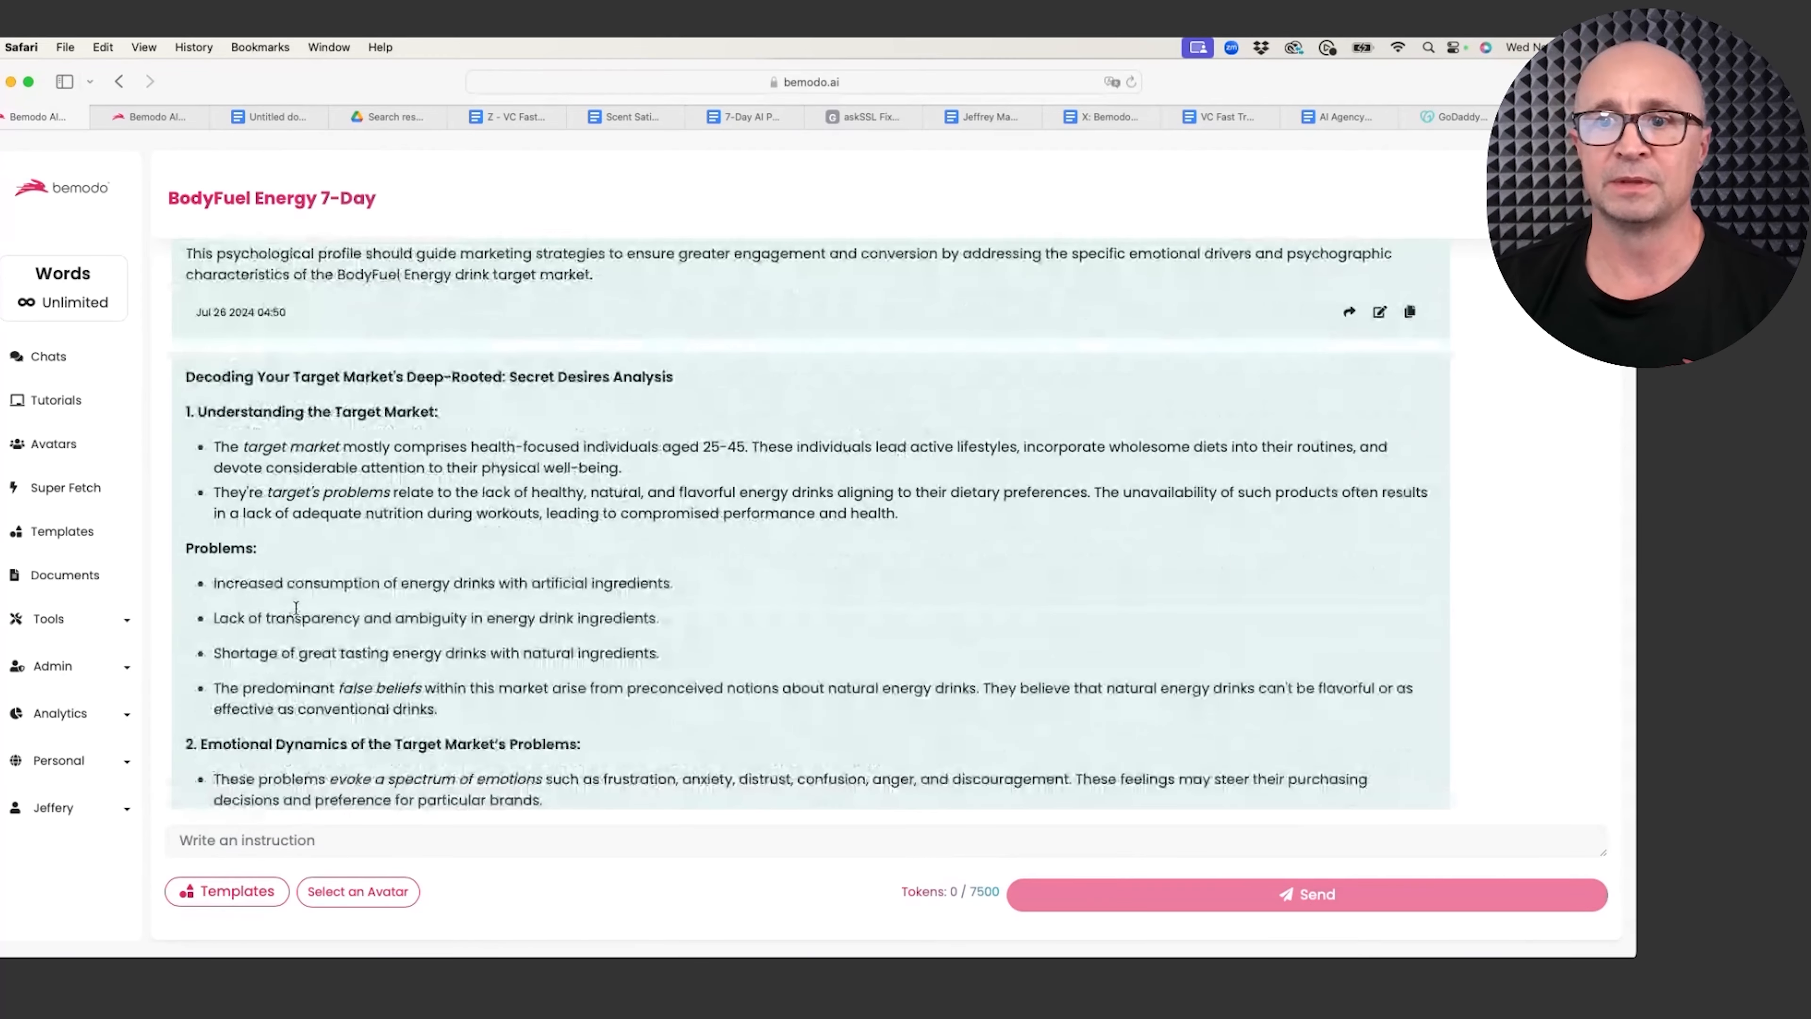
{"action": "scroll", "coordinate": [296, 607], "scroll_direction": "down", "scroll_amount": 6}
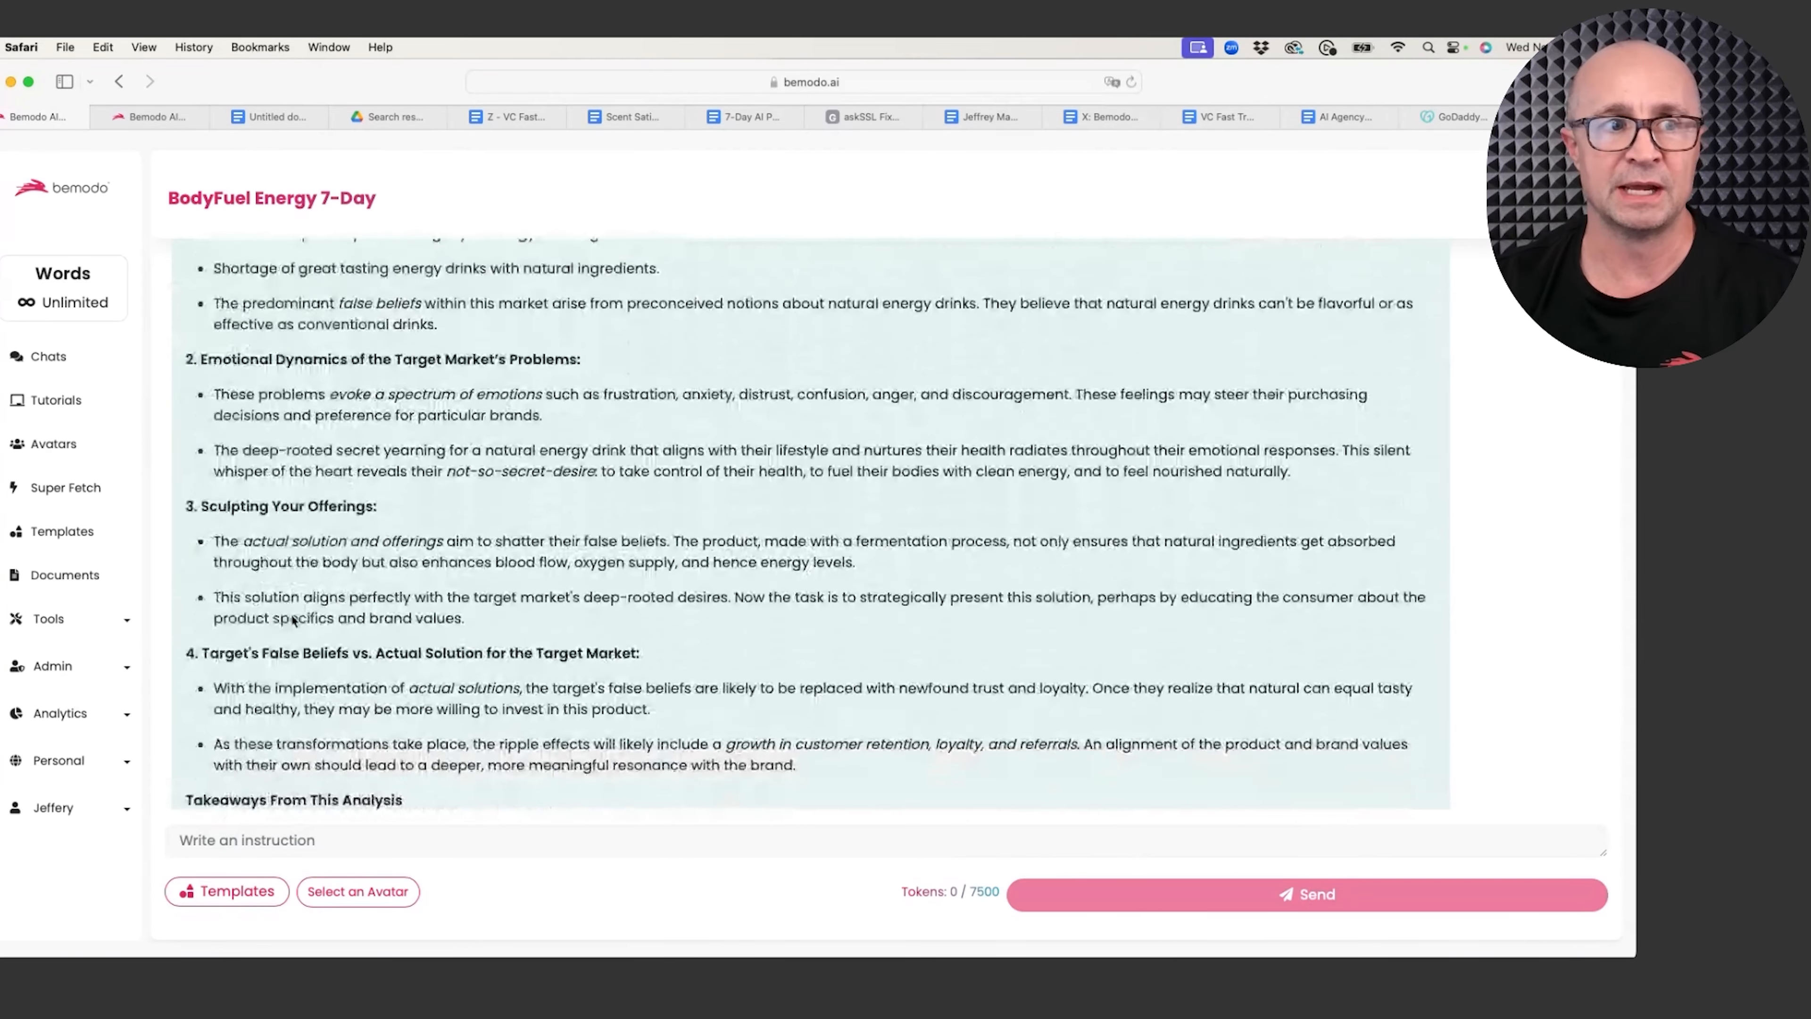
{"action": "scroll", "coordinate": [293, 619], "scroll_direction": "down", "scroll_amount": 1}
{"action": "scroll", "coordinate": [329, 634], "scroll_direction": "down", "scroll_amount": 20}
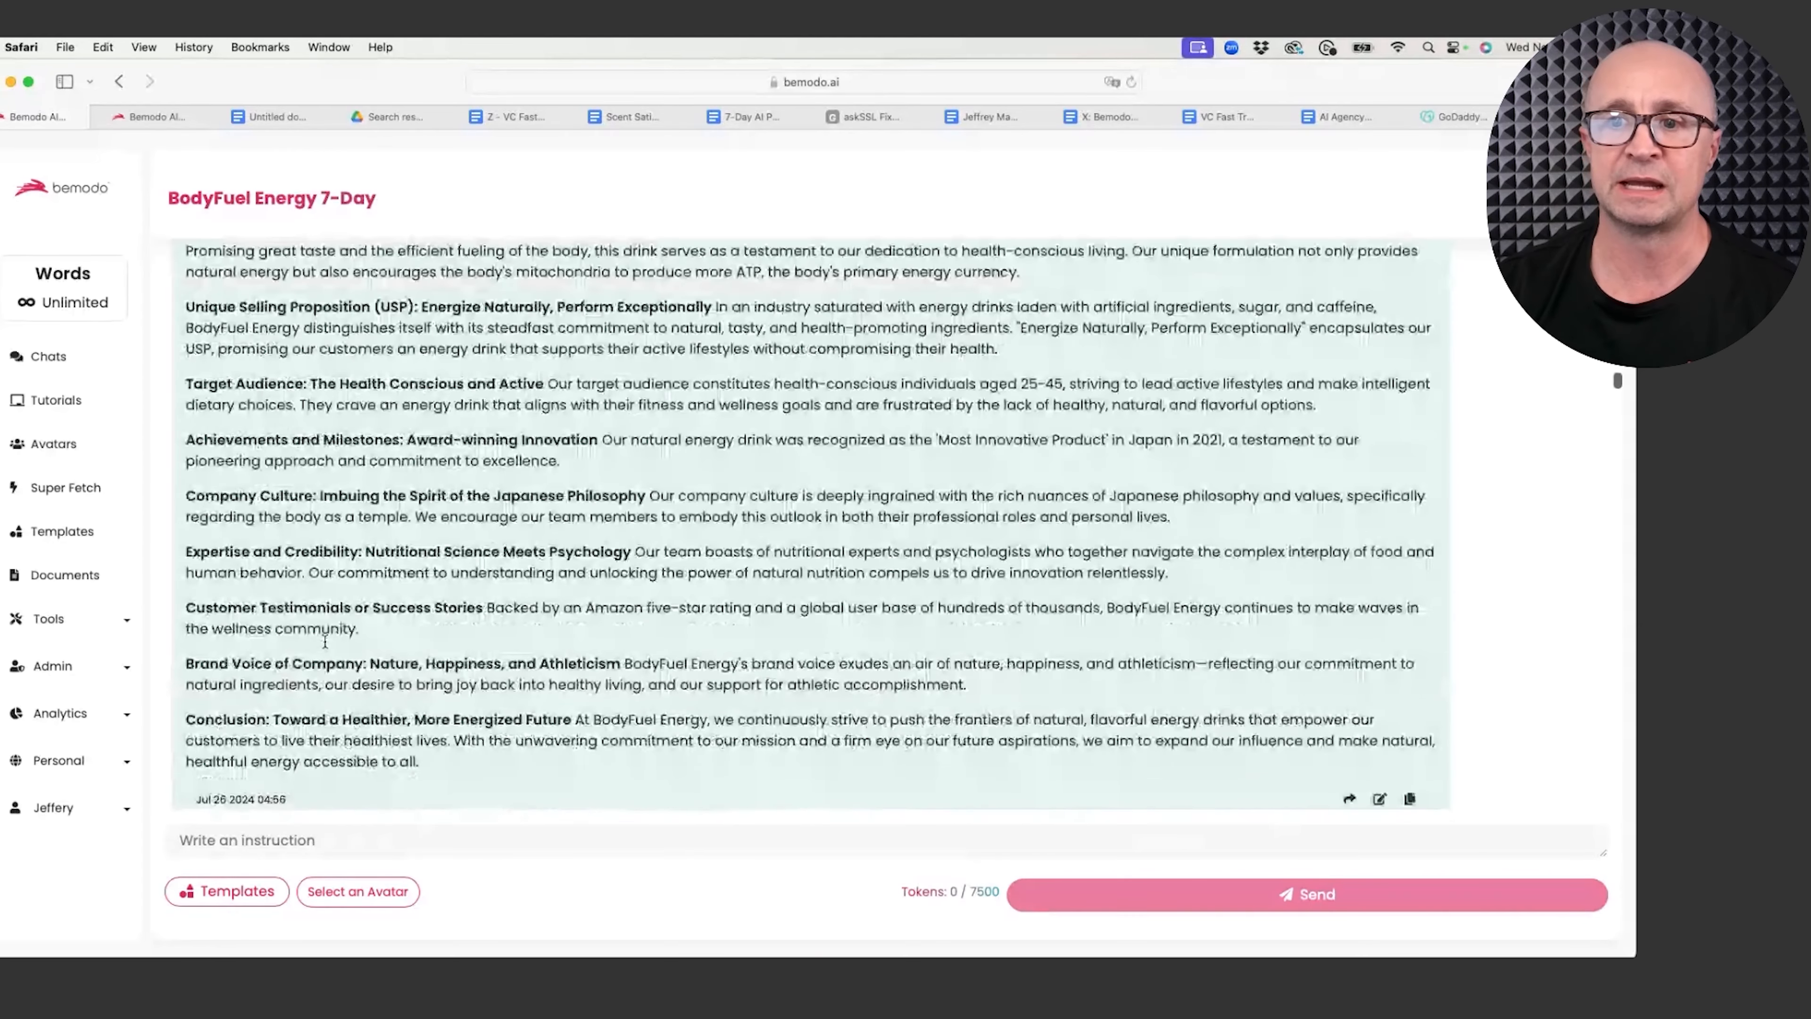
{"action": "scroll", "coordinate": [324, 642], "scroll_direction": "down", "scroll_amount": 10}
{"action": "scroll", "coordinate": [324, 642], "scroll_direction": "down", "scroll_amount": 15}
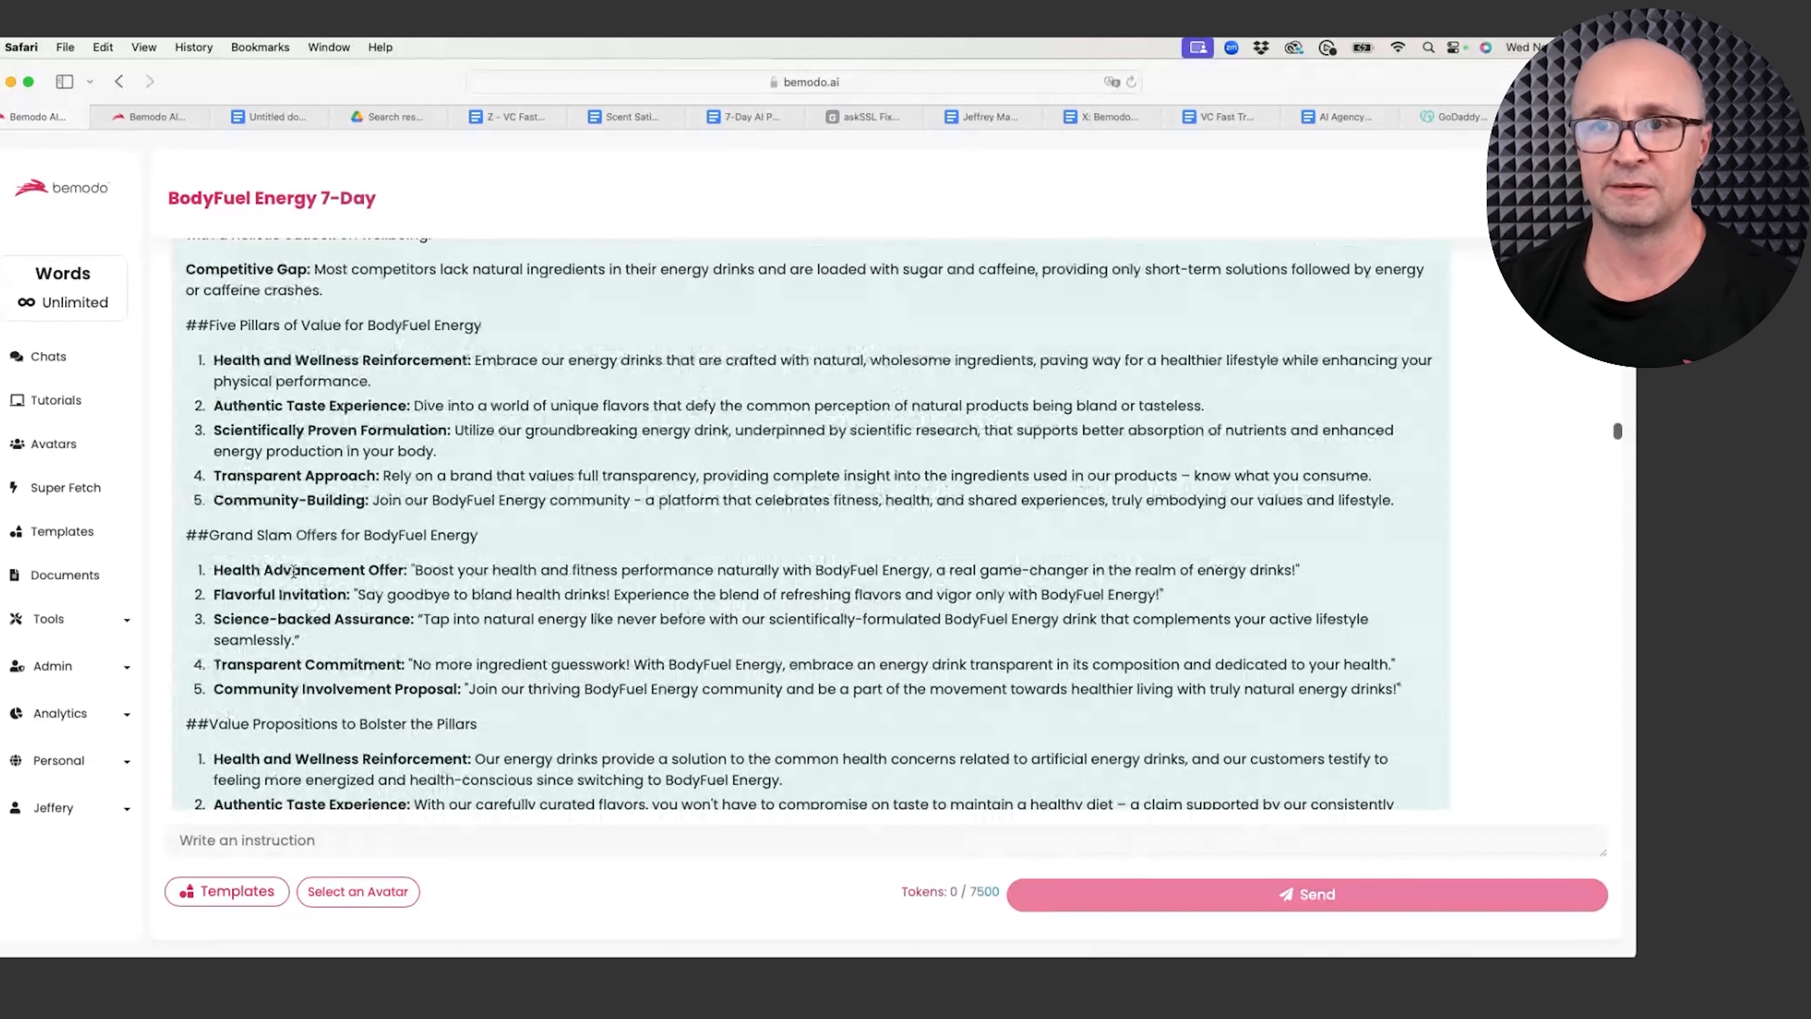
{"action": "scroll", "coordinate": [293, 570], "scroll_direction": "down", "scroll_amount": 20}
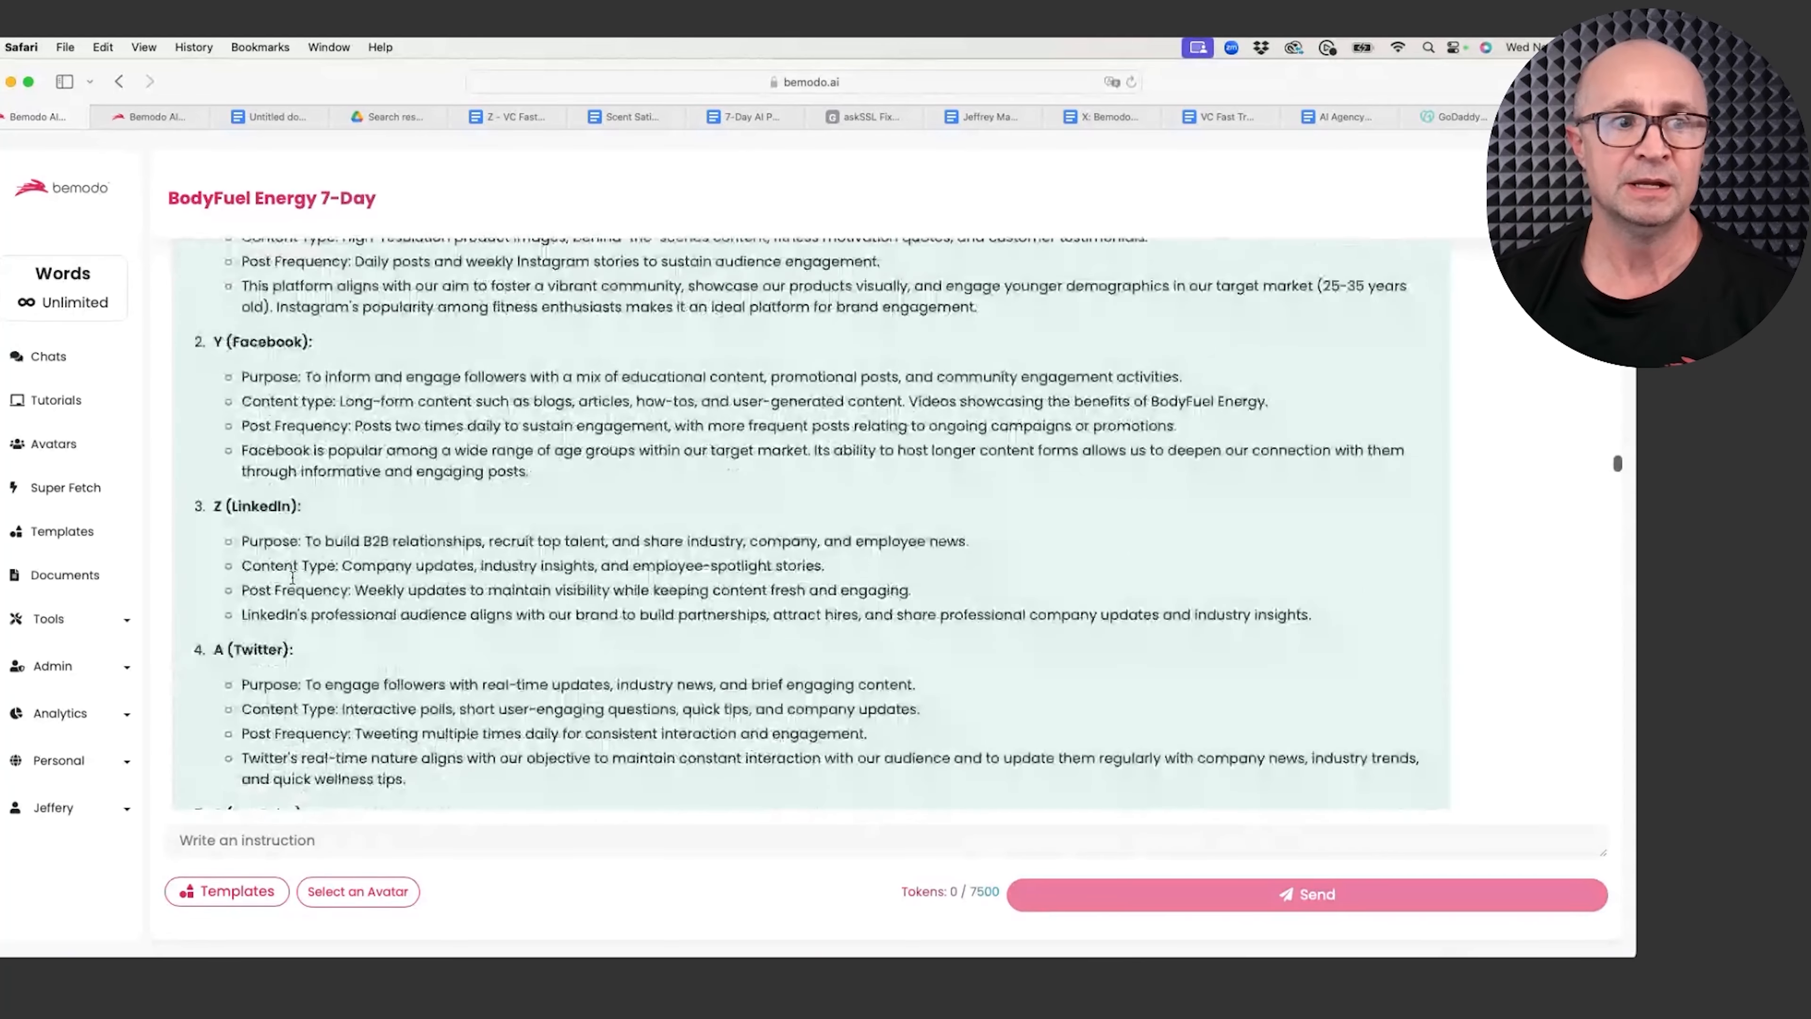
{"action": "scroll", "coordinate": [292, 577], "scroll_direction": "down", "scroll_amount": 15}
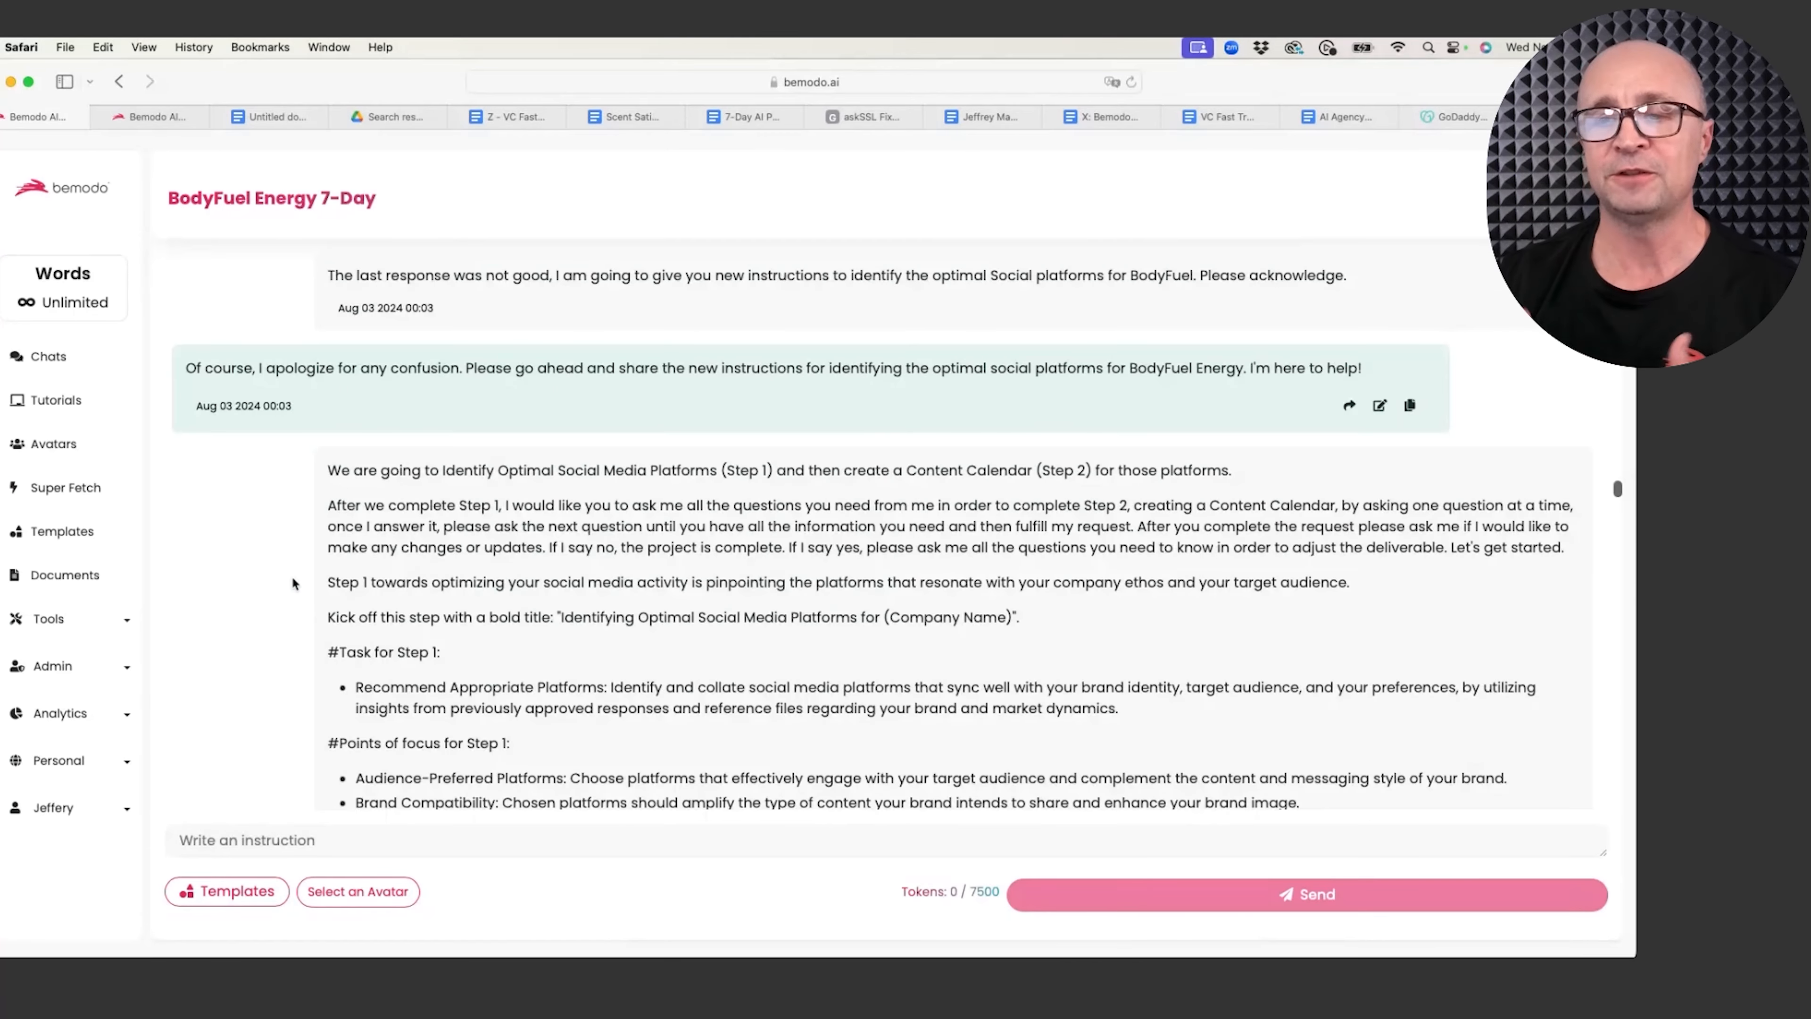
{"action": "scroll", "coordinate": [292, 584], "scroll_direction": "down", "scroll_amount": 20}
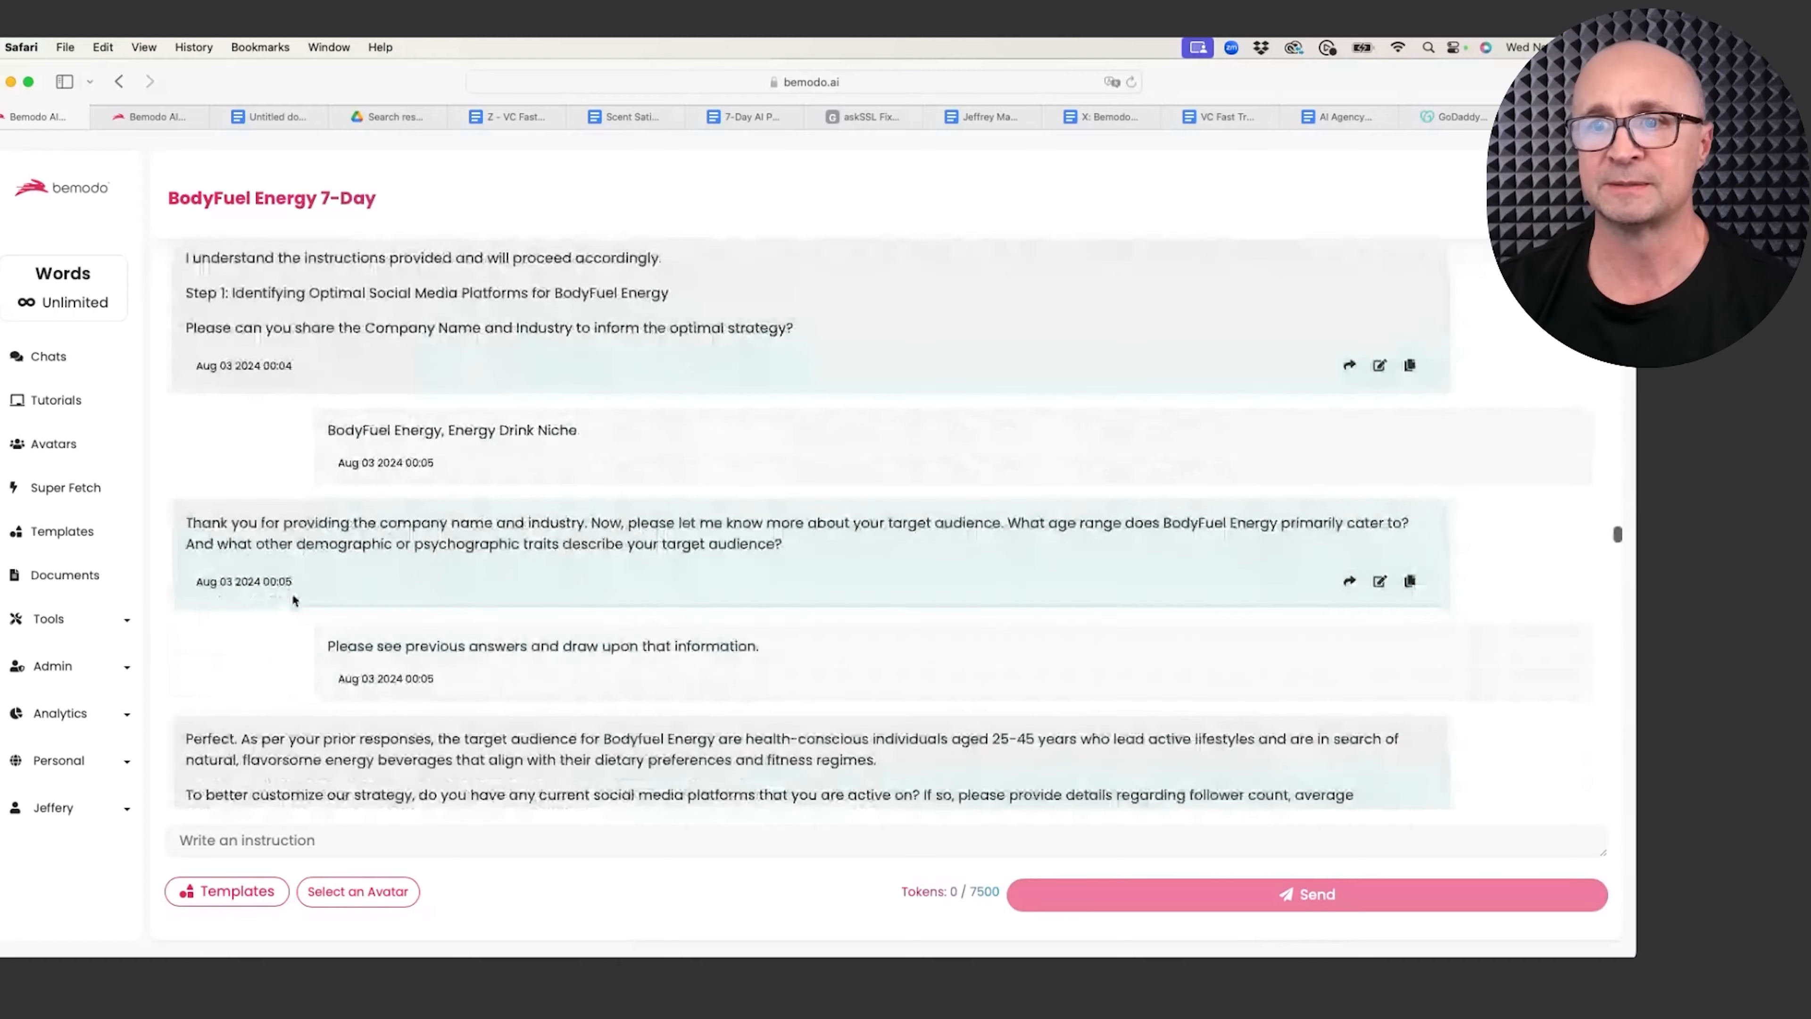
{"action": "scroll", "coordinate": [293, 601], "scroll_direction": "down", "scroll_amount": 20}
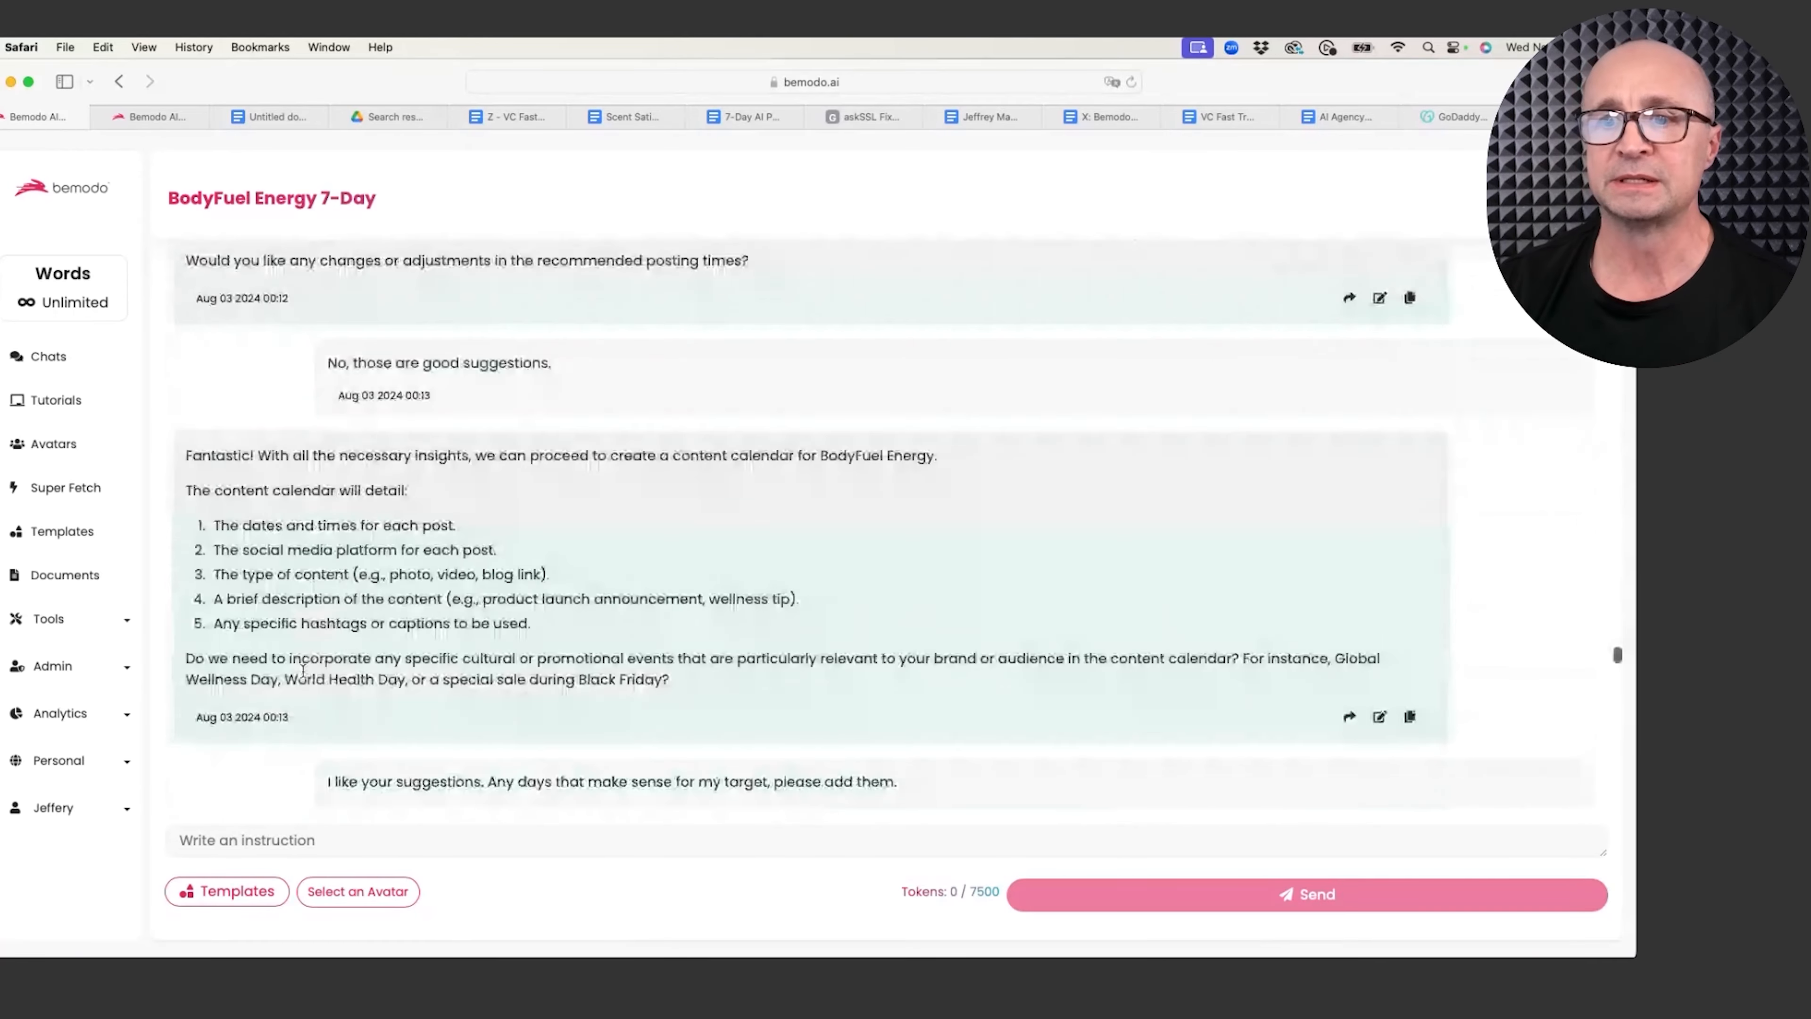
{"action": "scroll", "coordinate": [303, 678], "scroll_direction": "down", "scroll_amount": 10}
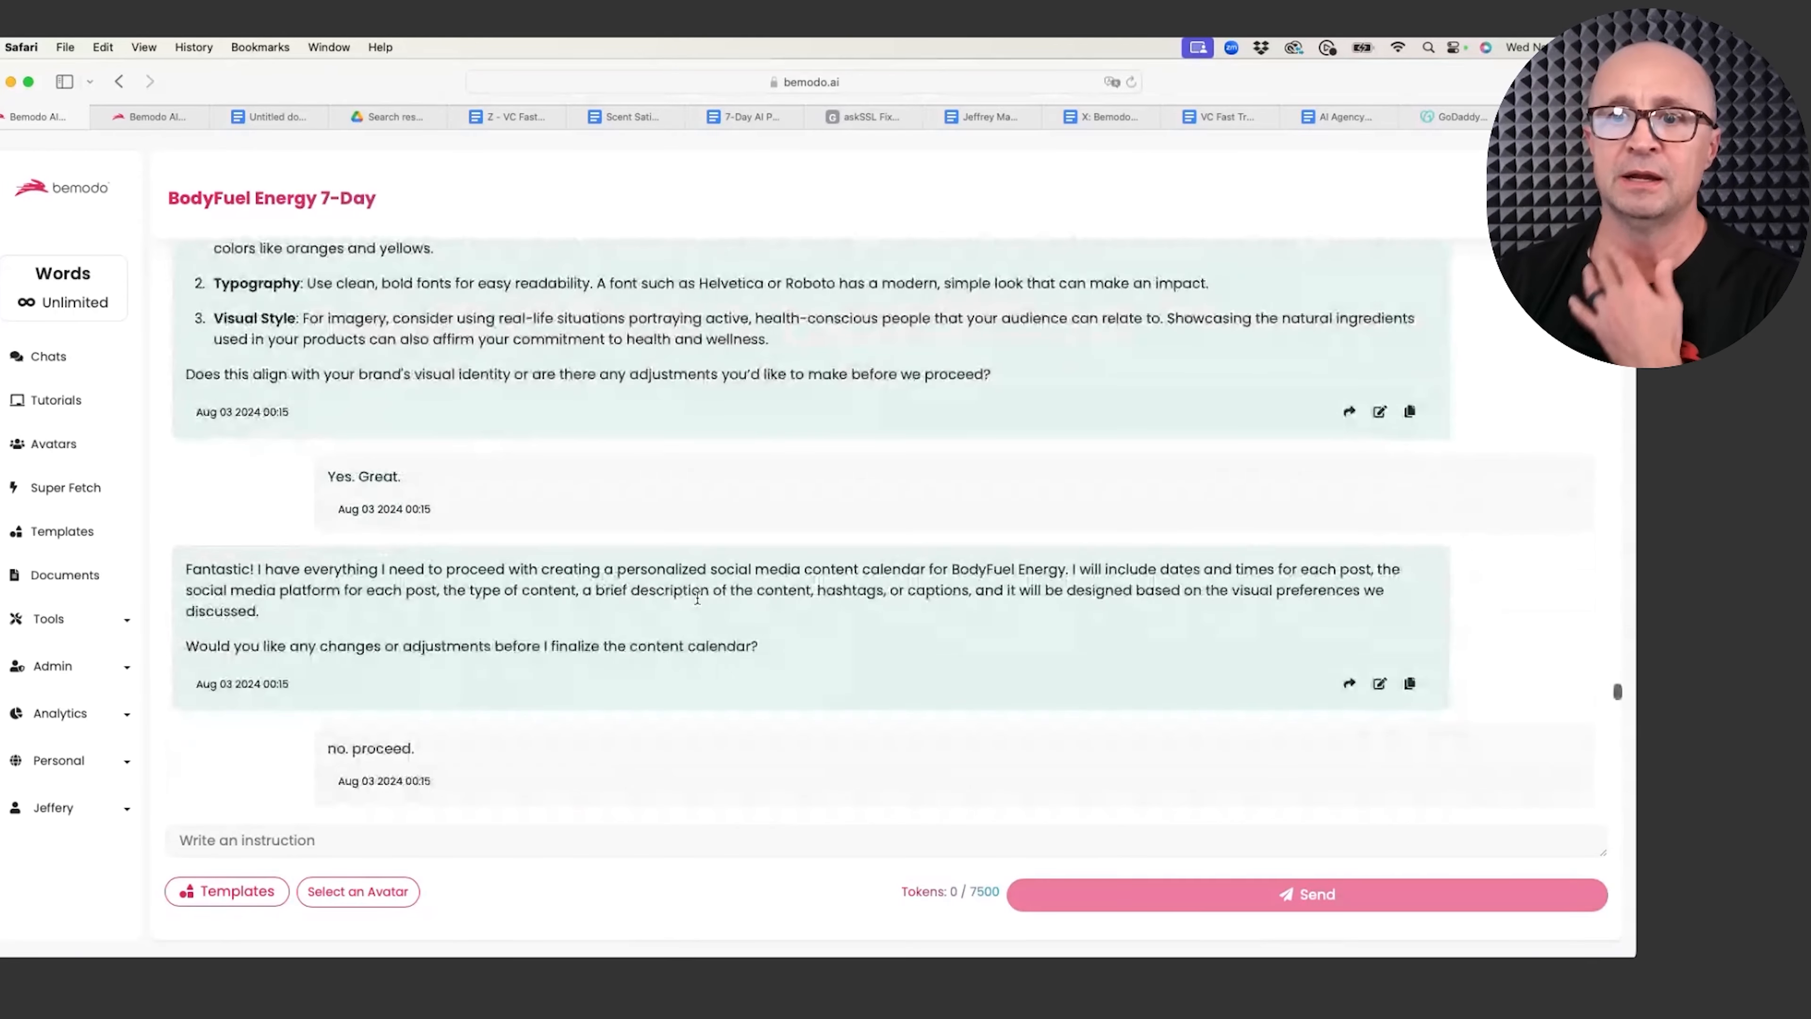
{"action": "scroll", "coordinate": [313, 642], "scroll_direction": "down", "scroll_amount": 20}
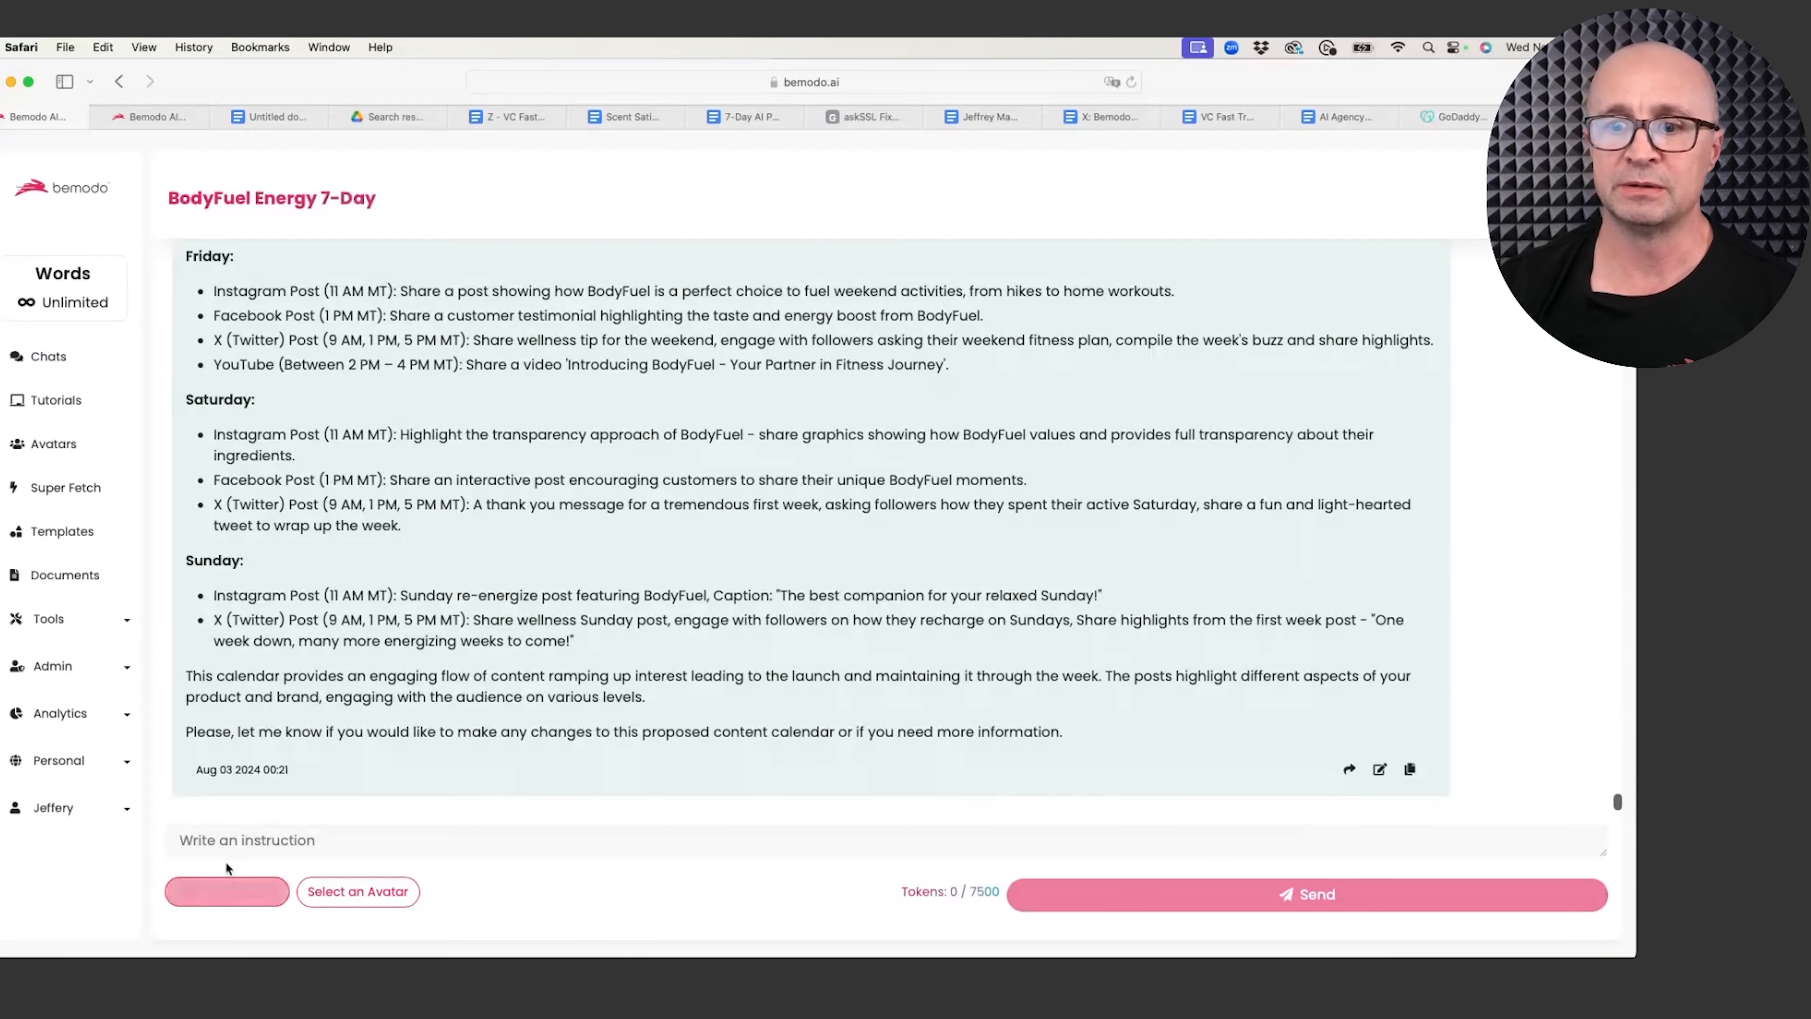
Step: From the 7-Day Launch Part 2 templates, apply Template 12, the Direct-Response Email Series Outliner
{"action": "left_click", "coordinate": [237, 892]}
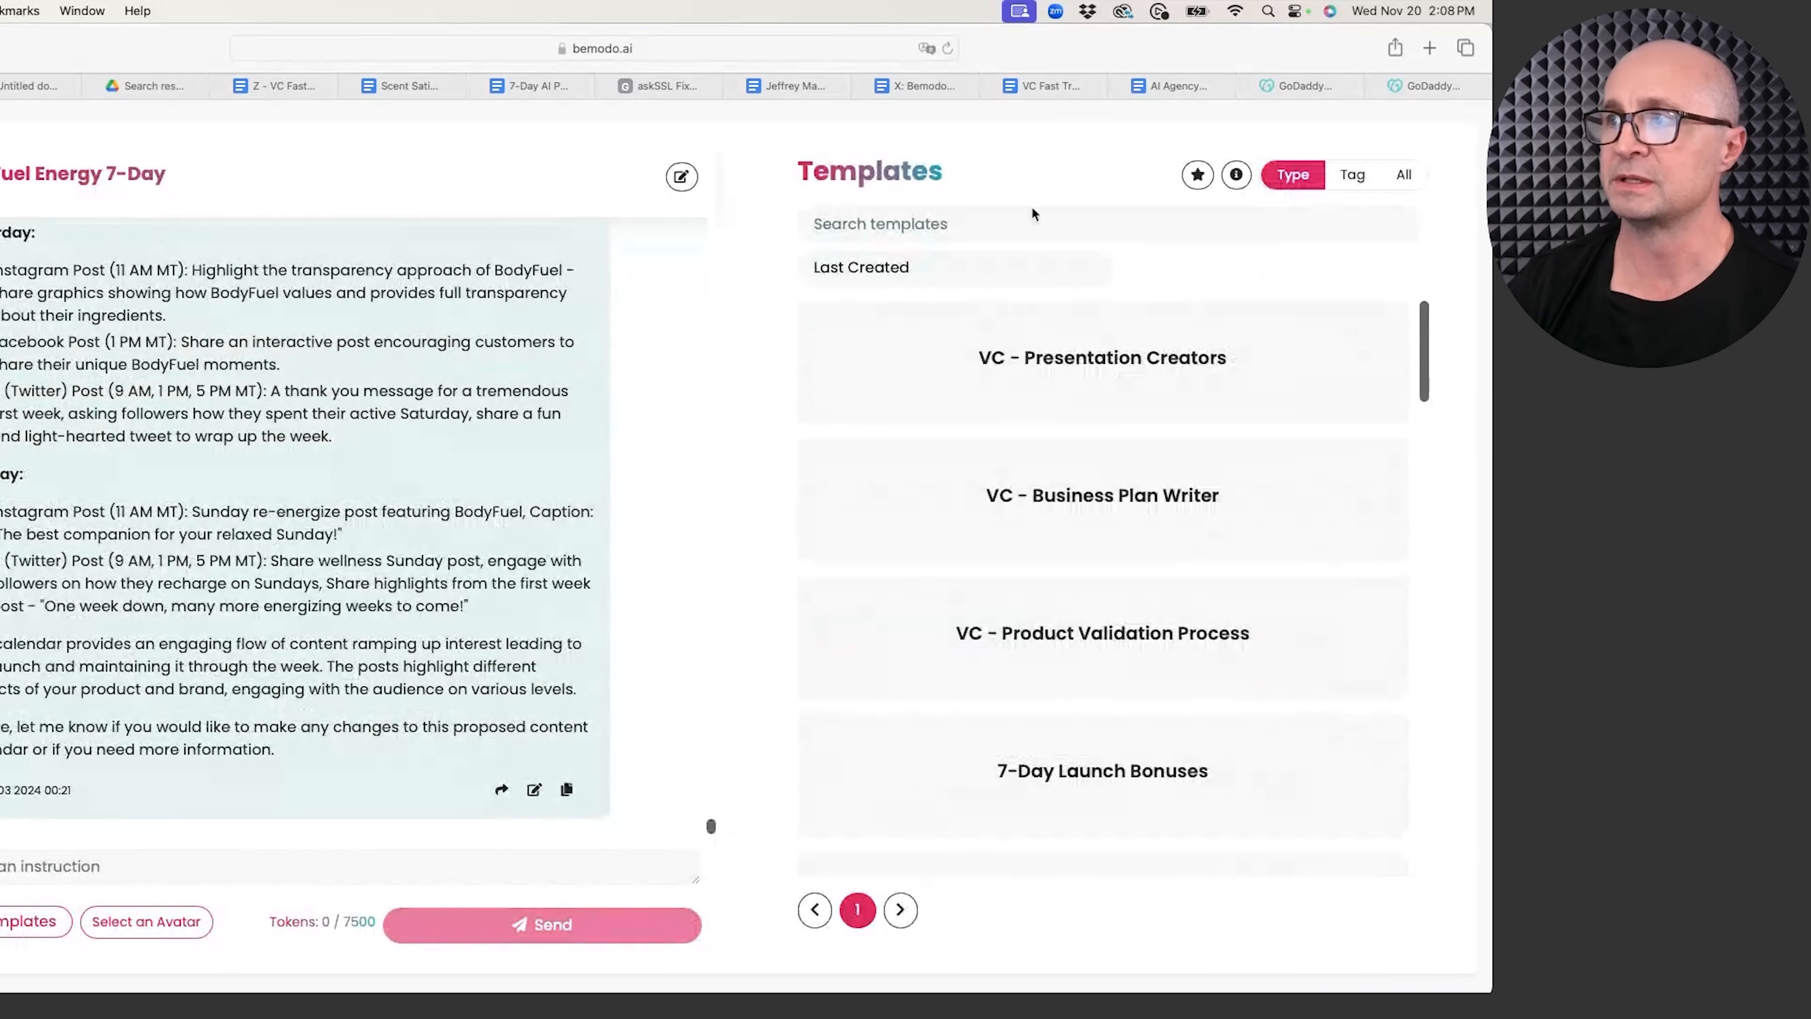
{"action": "scroll", "coordinate": [1022, 564], "scroll_direction": "down", "scroll_amount": 1}
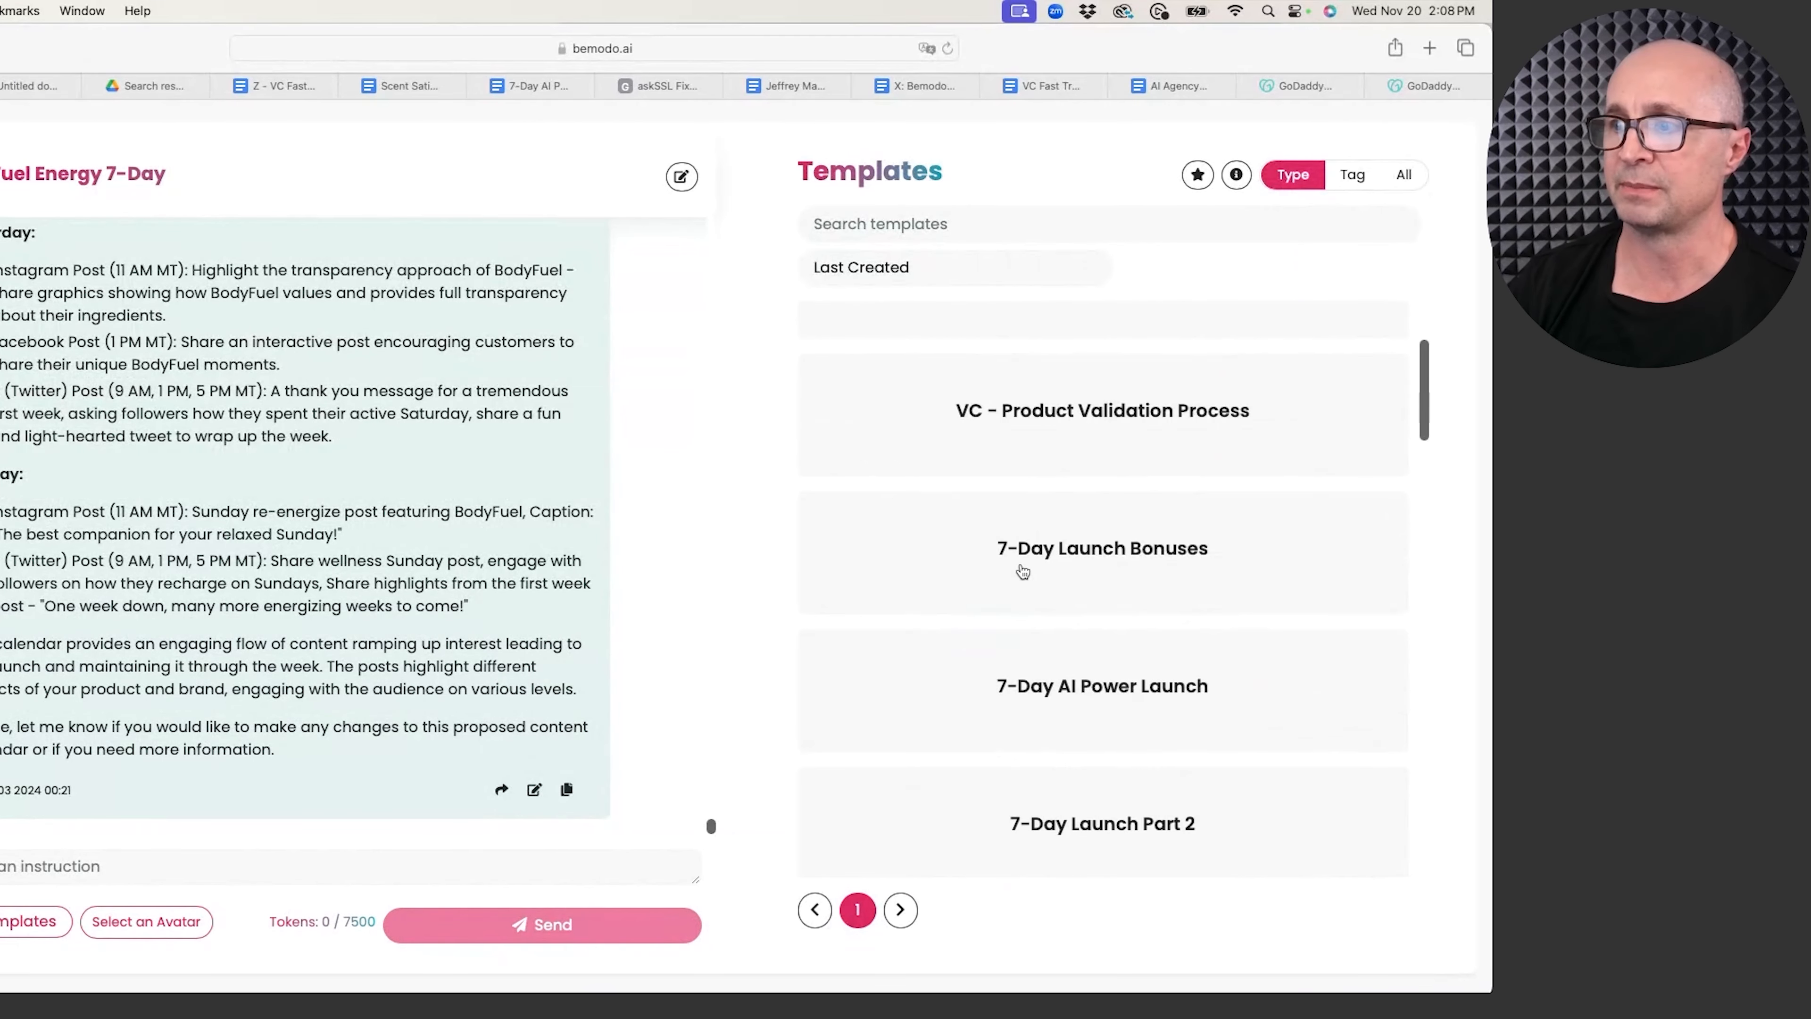
{"action": "scroll", "coordinate": [1090, 748], "scroll_direction": "down", "scroll_amount": 2}
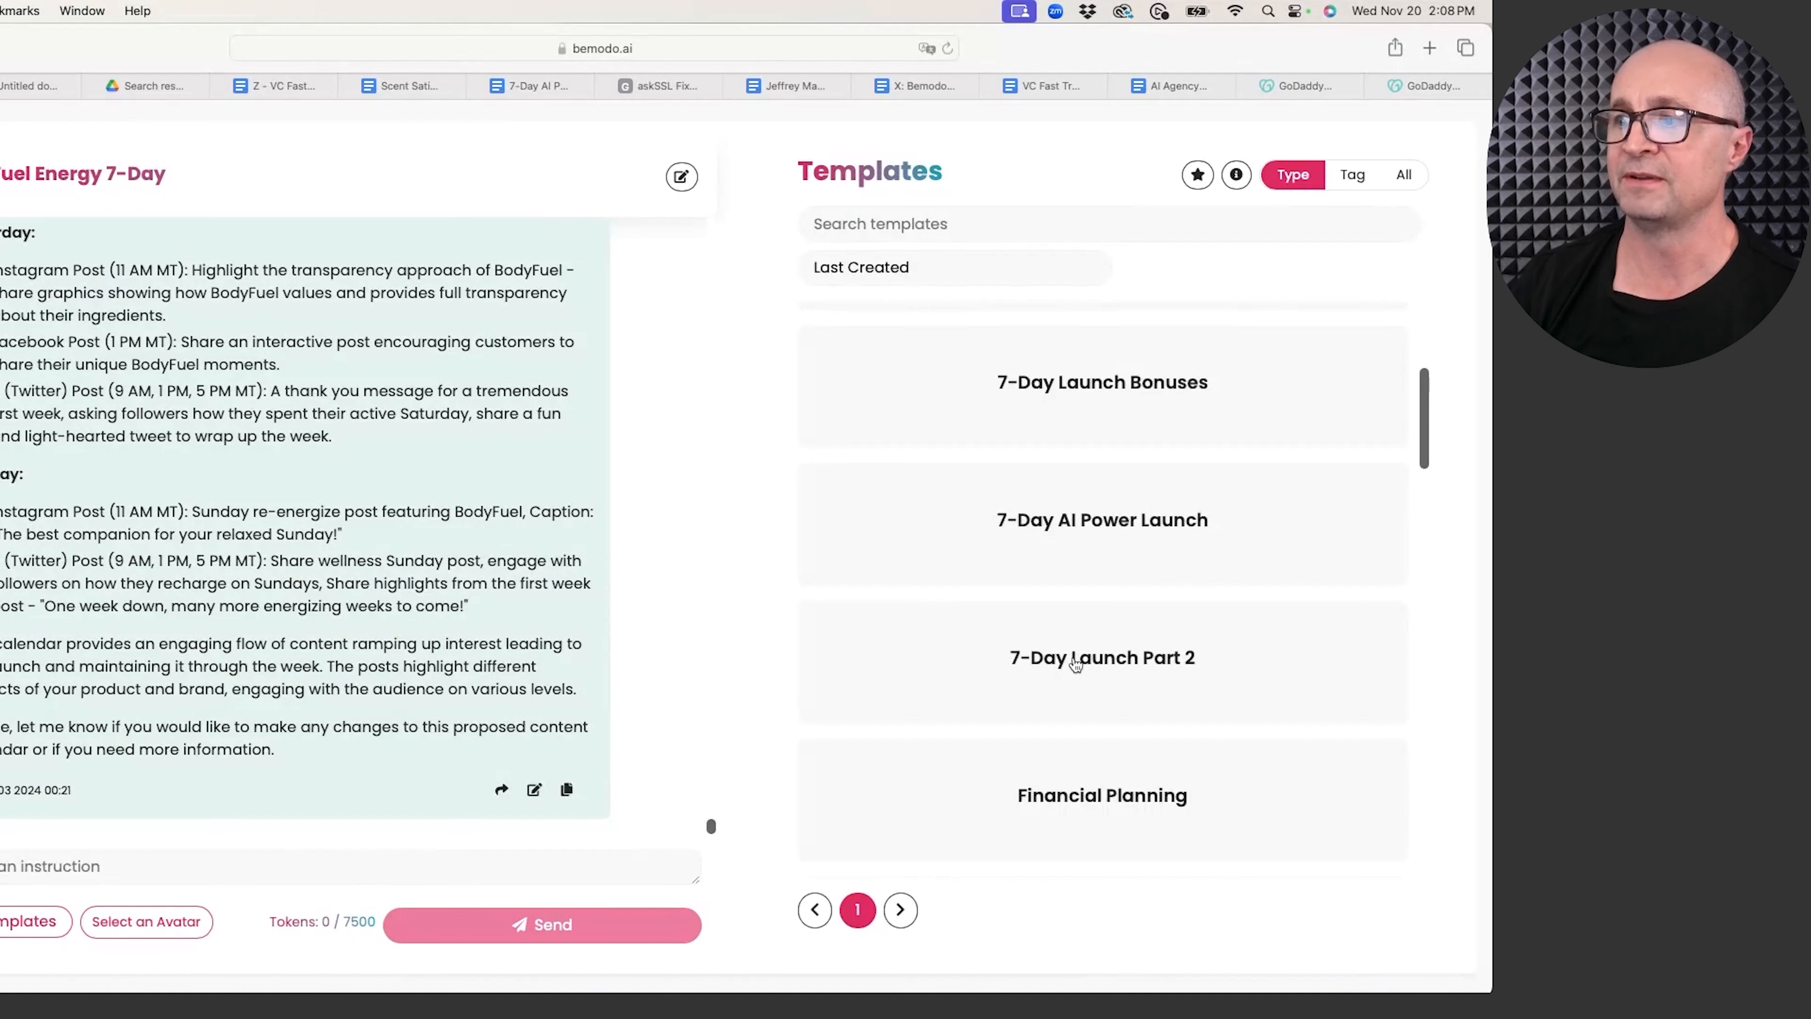
{"action": "left_click", "coordinate": [1076, 664]}
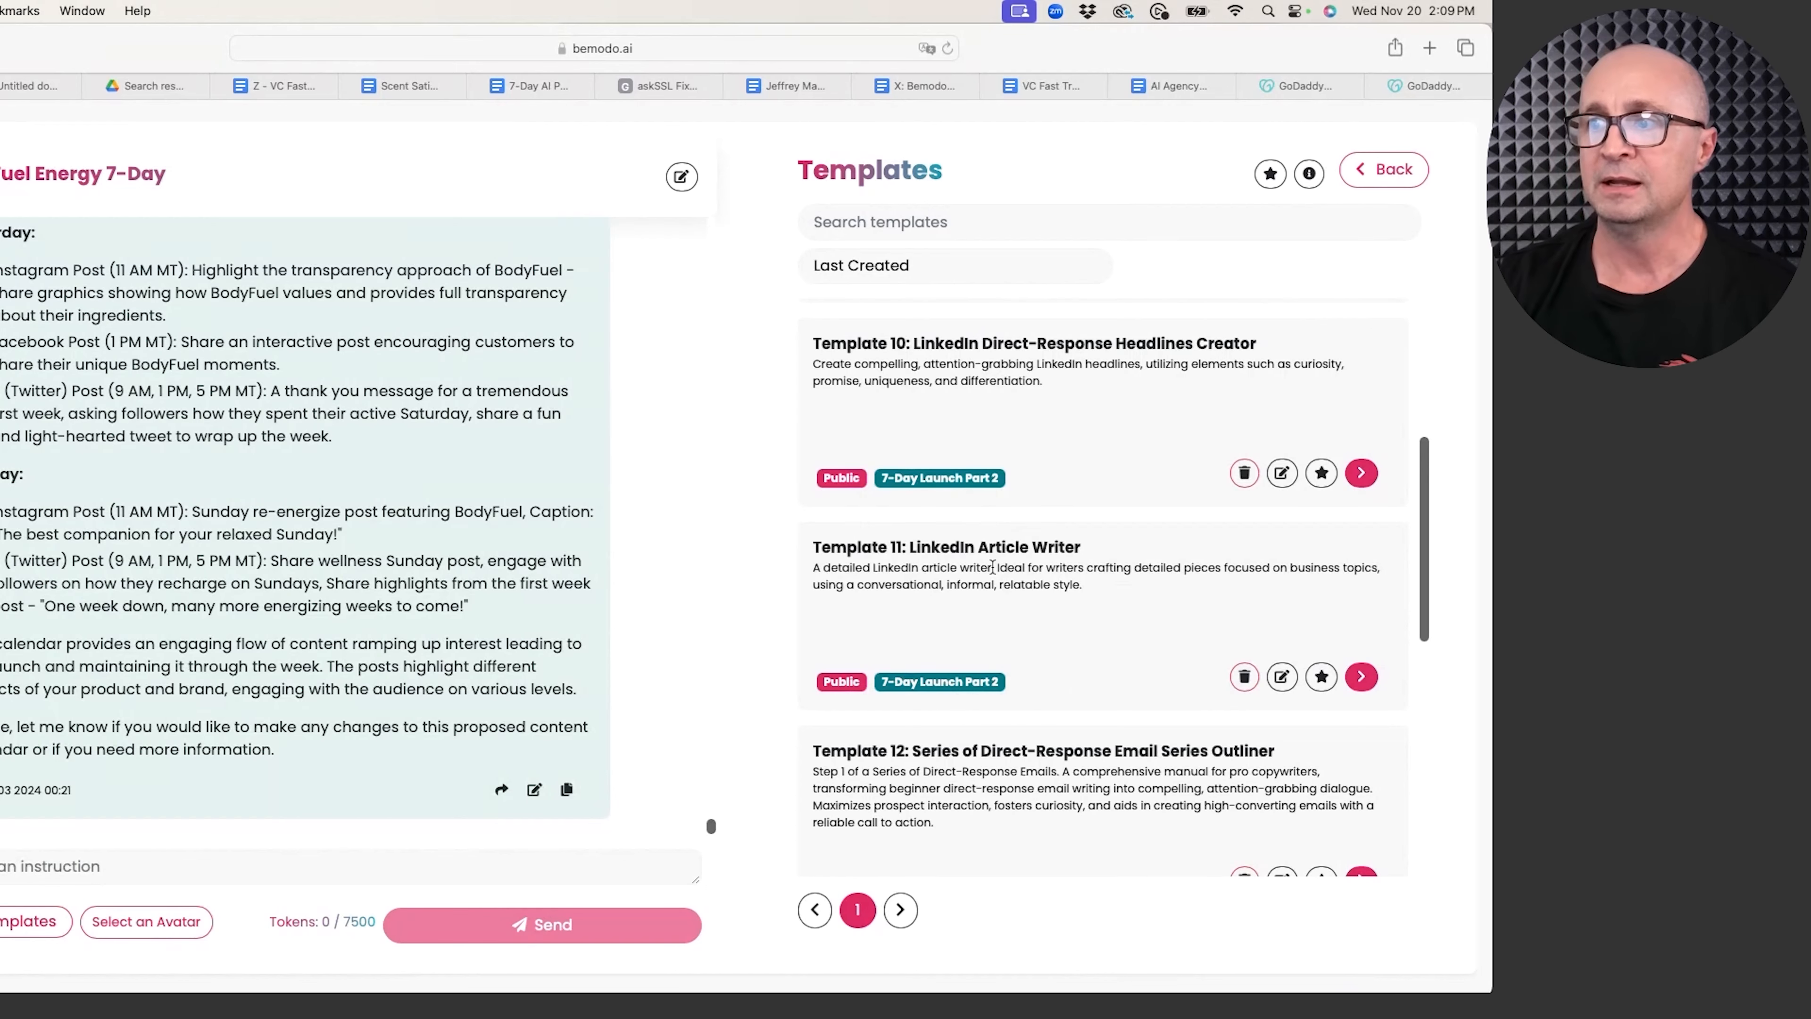
{"action": "scroll", "coordinate": [963, 583], "scroll_direction": "down", "scroll_amount": 3}
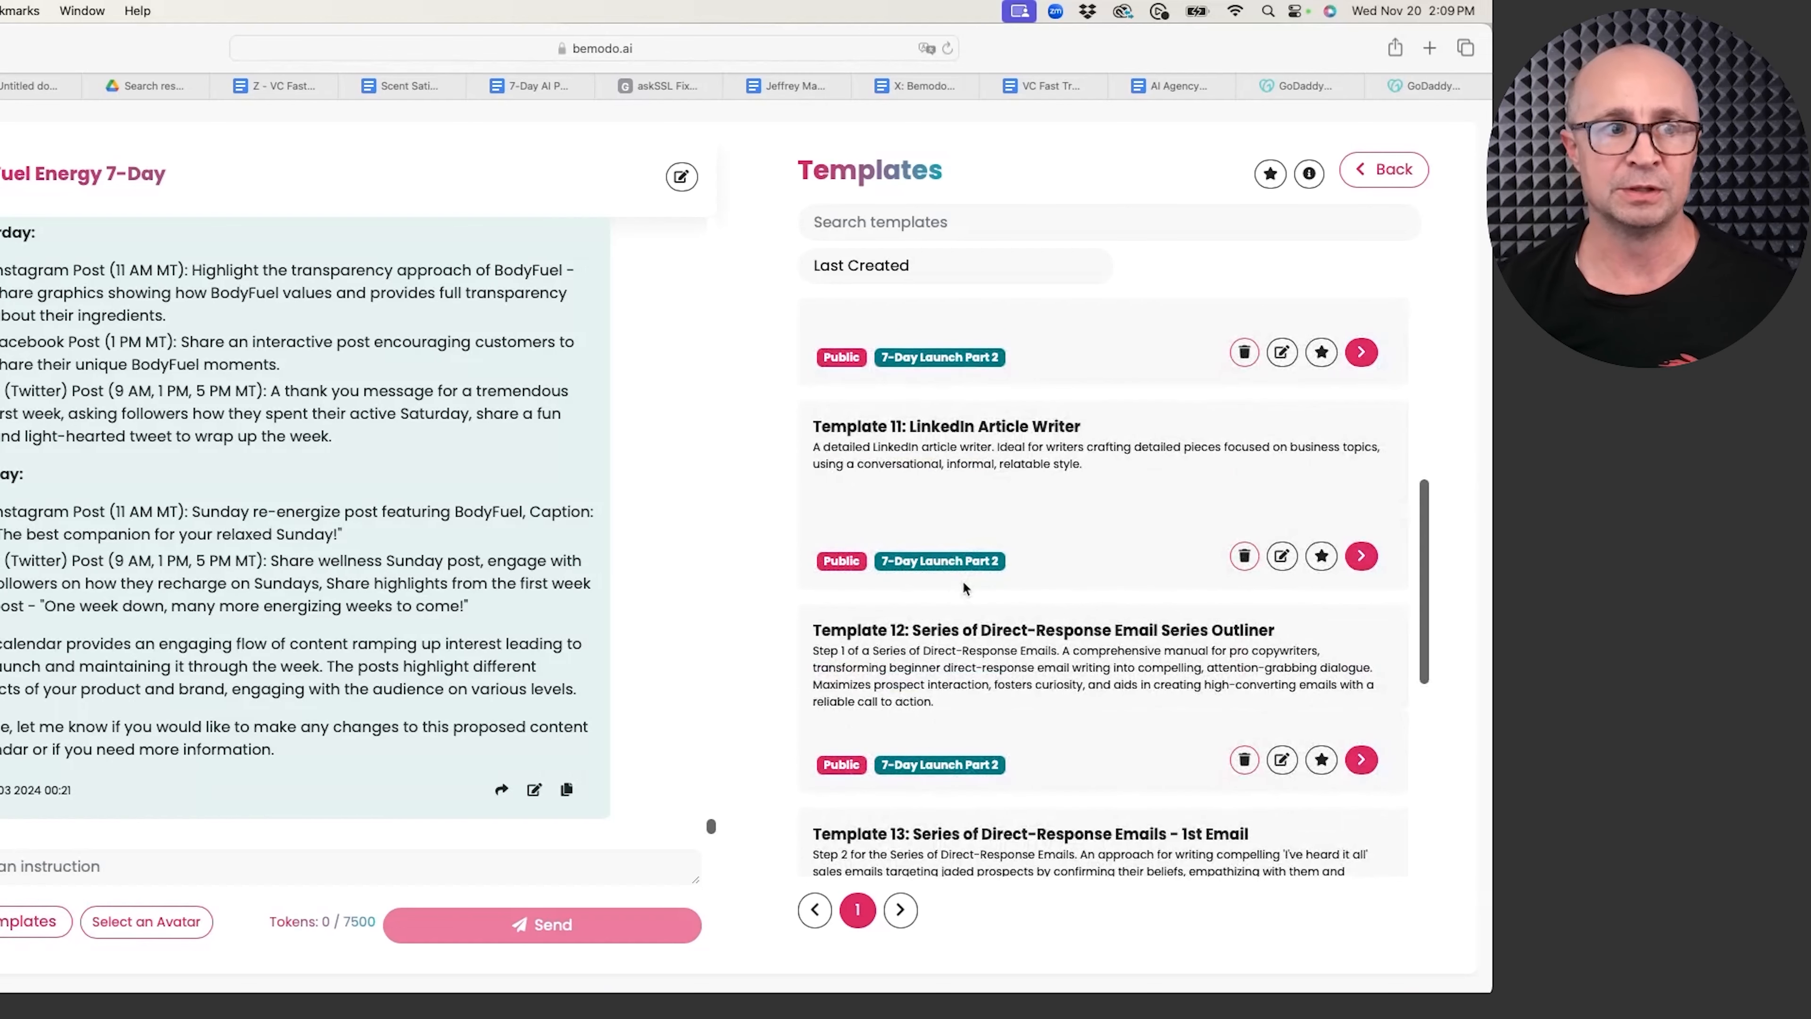
{"action": "scroll", "coordinate": [972, 583], "scroll_direction": "down", "scroll_amount": 3}
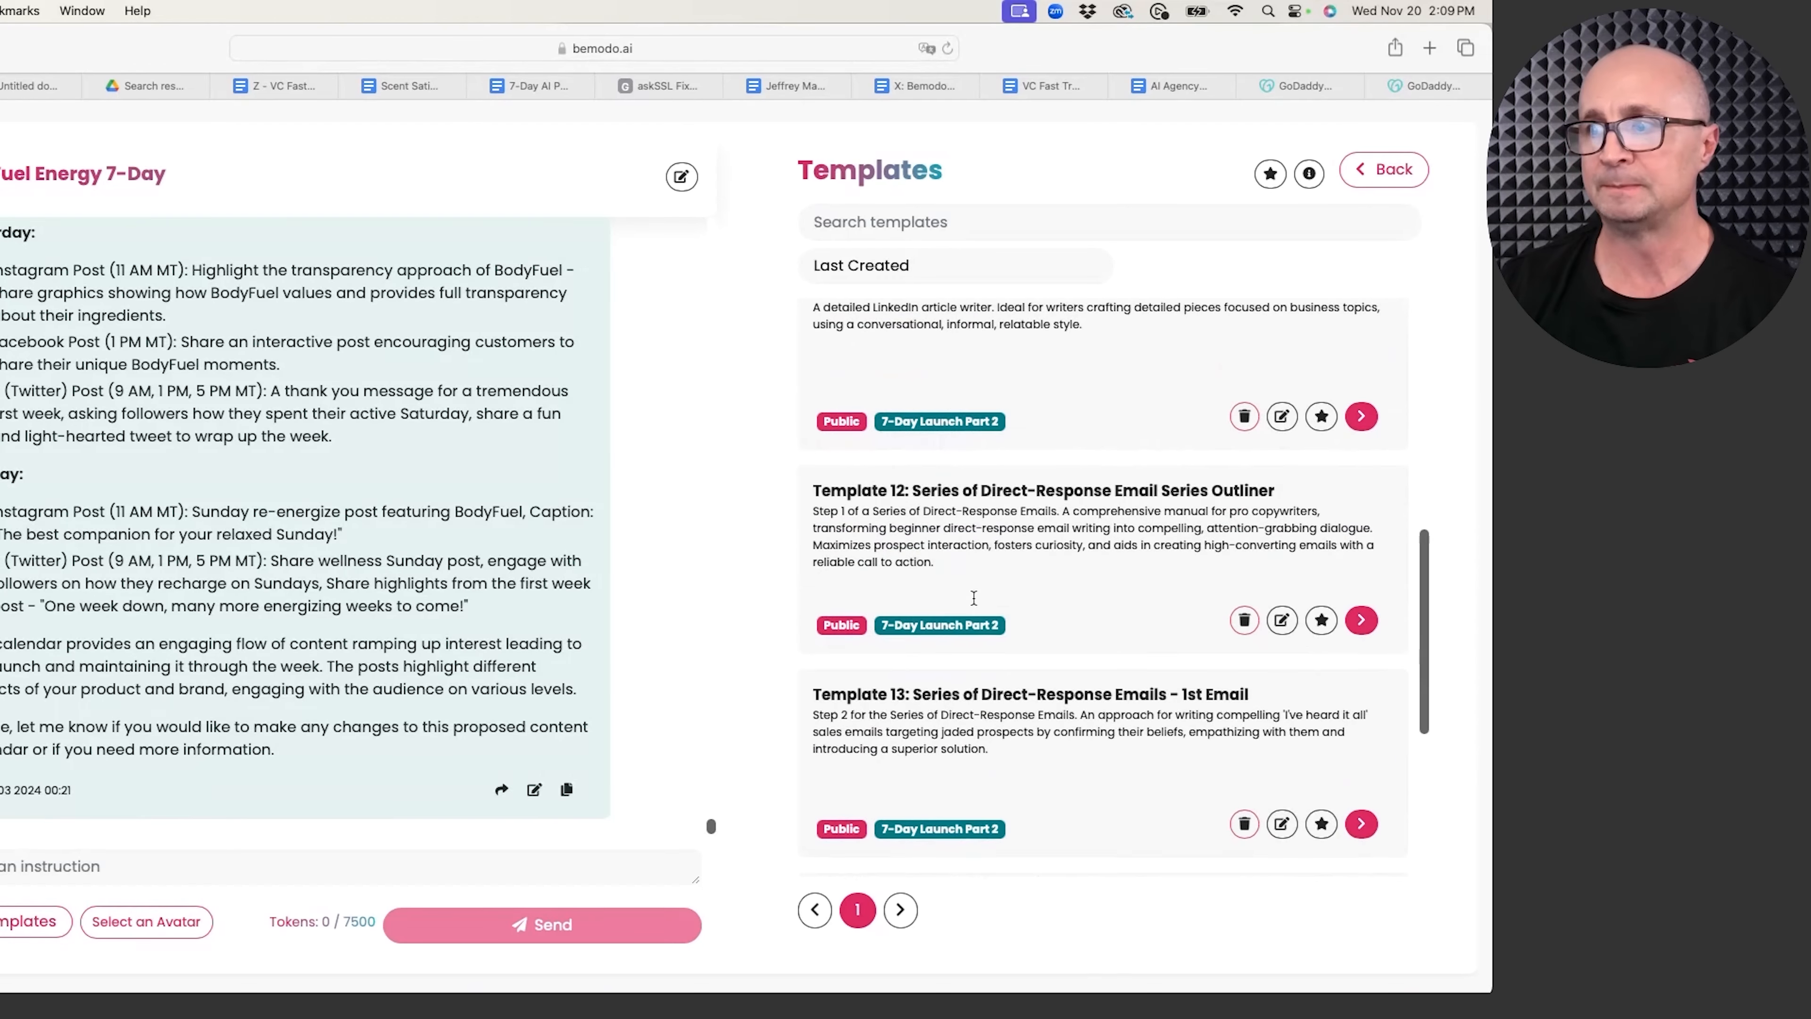
{"action": "left_click_drag", "start_coordinate": [910, 488], "coordinate": [1280, 497]}
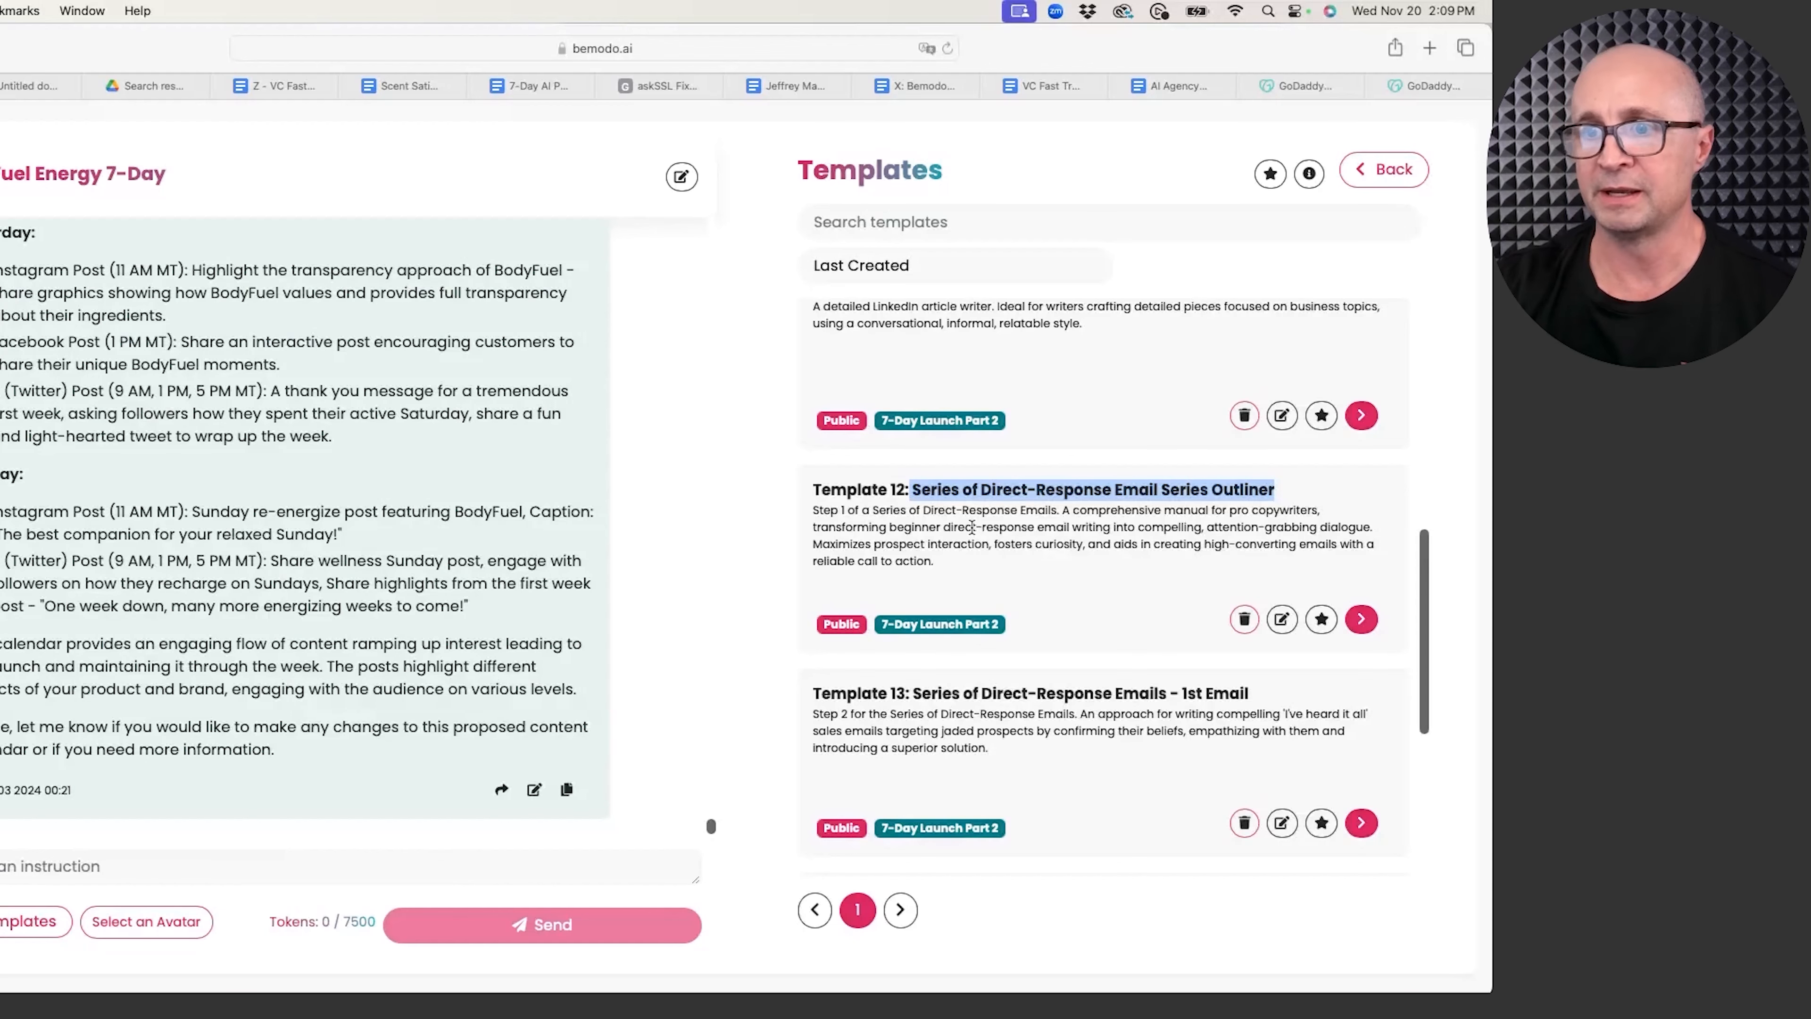
{"action": "left_click", "coordinate": [1359, 619]}
Step: Set Number of Emails to 6 and copy the 'Draw on previous answers' hint from Target Market
{"action": "left_click", "coordinate": [220, 476]}
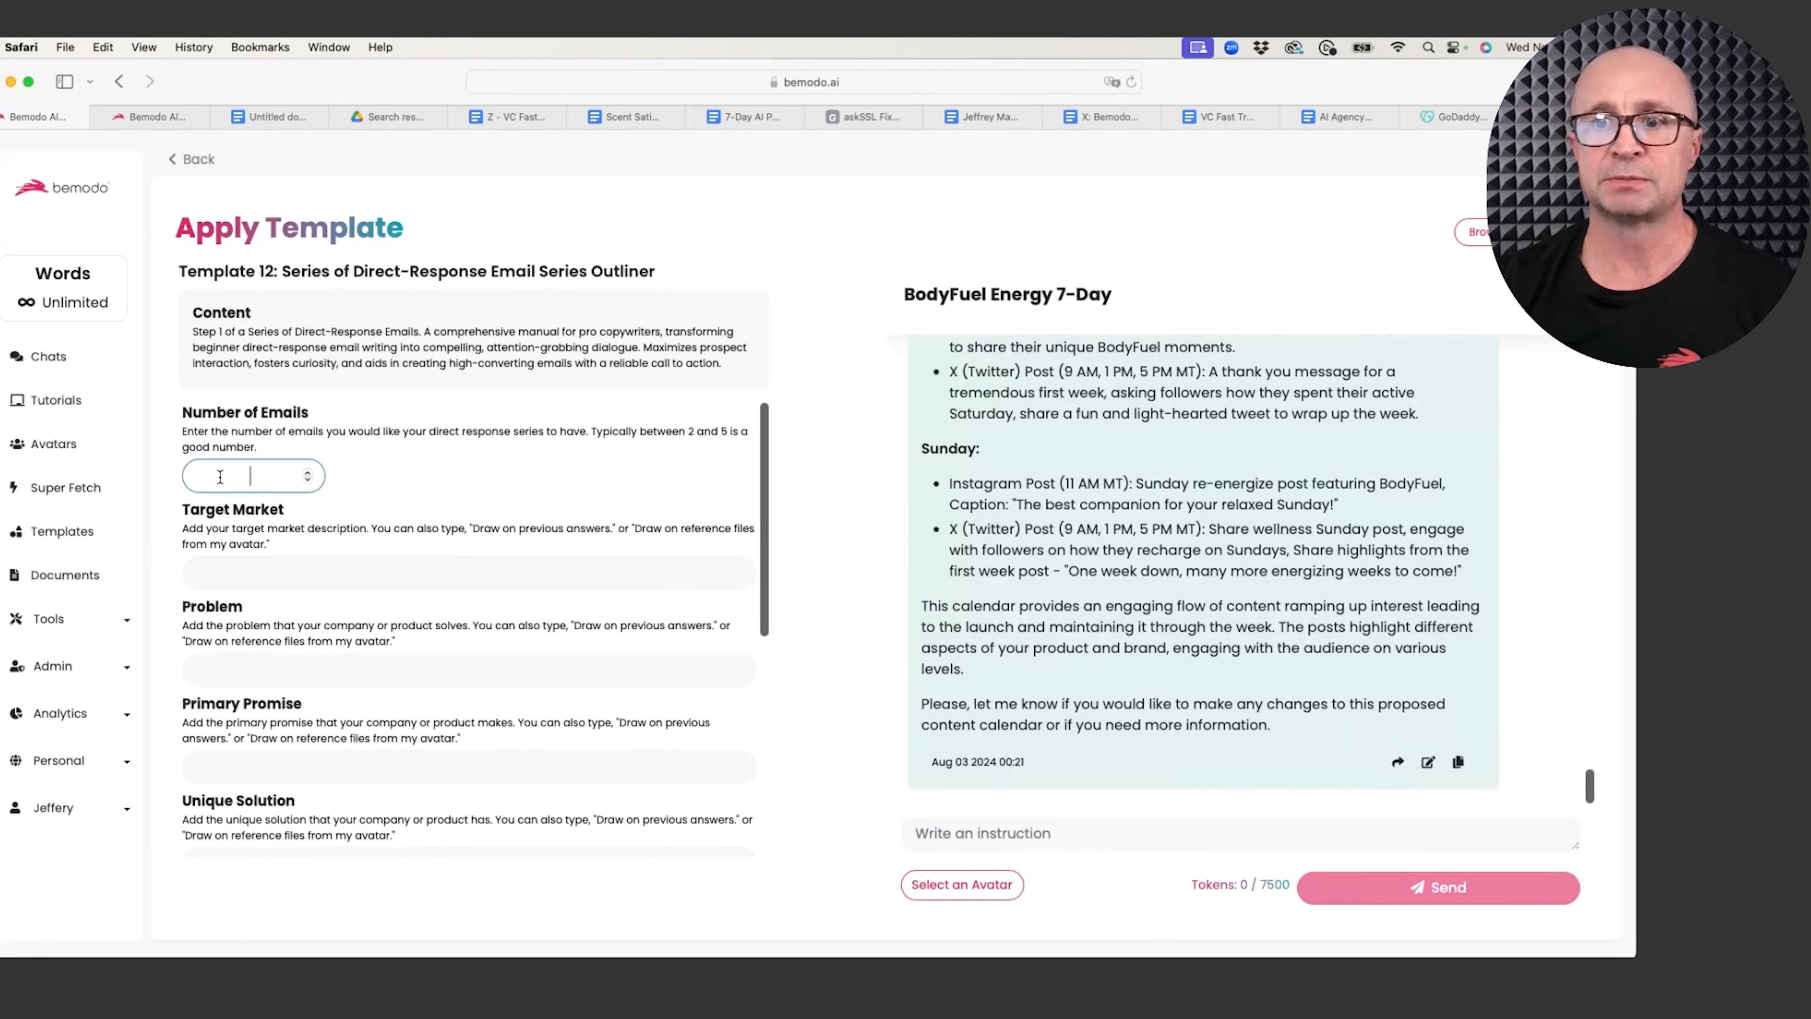
{"action": "type", "text": "6"}
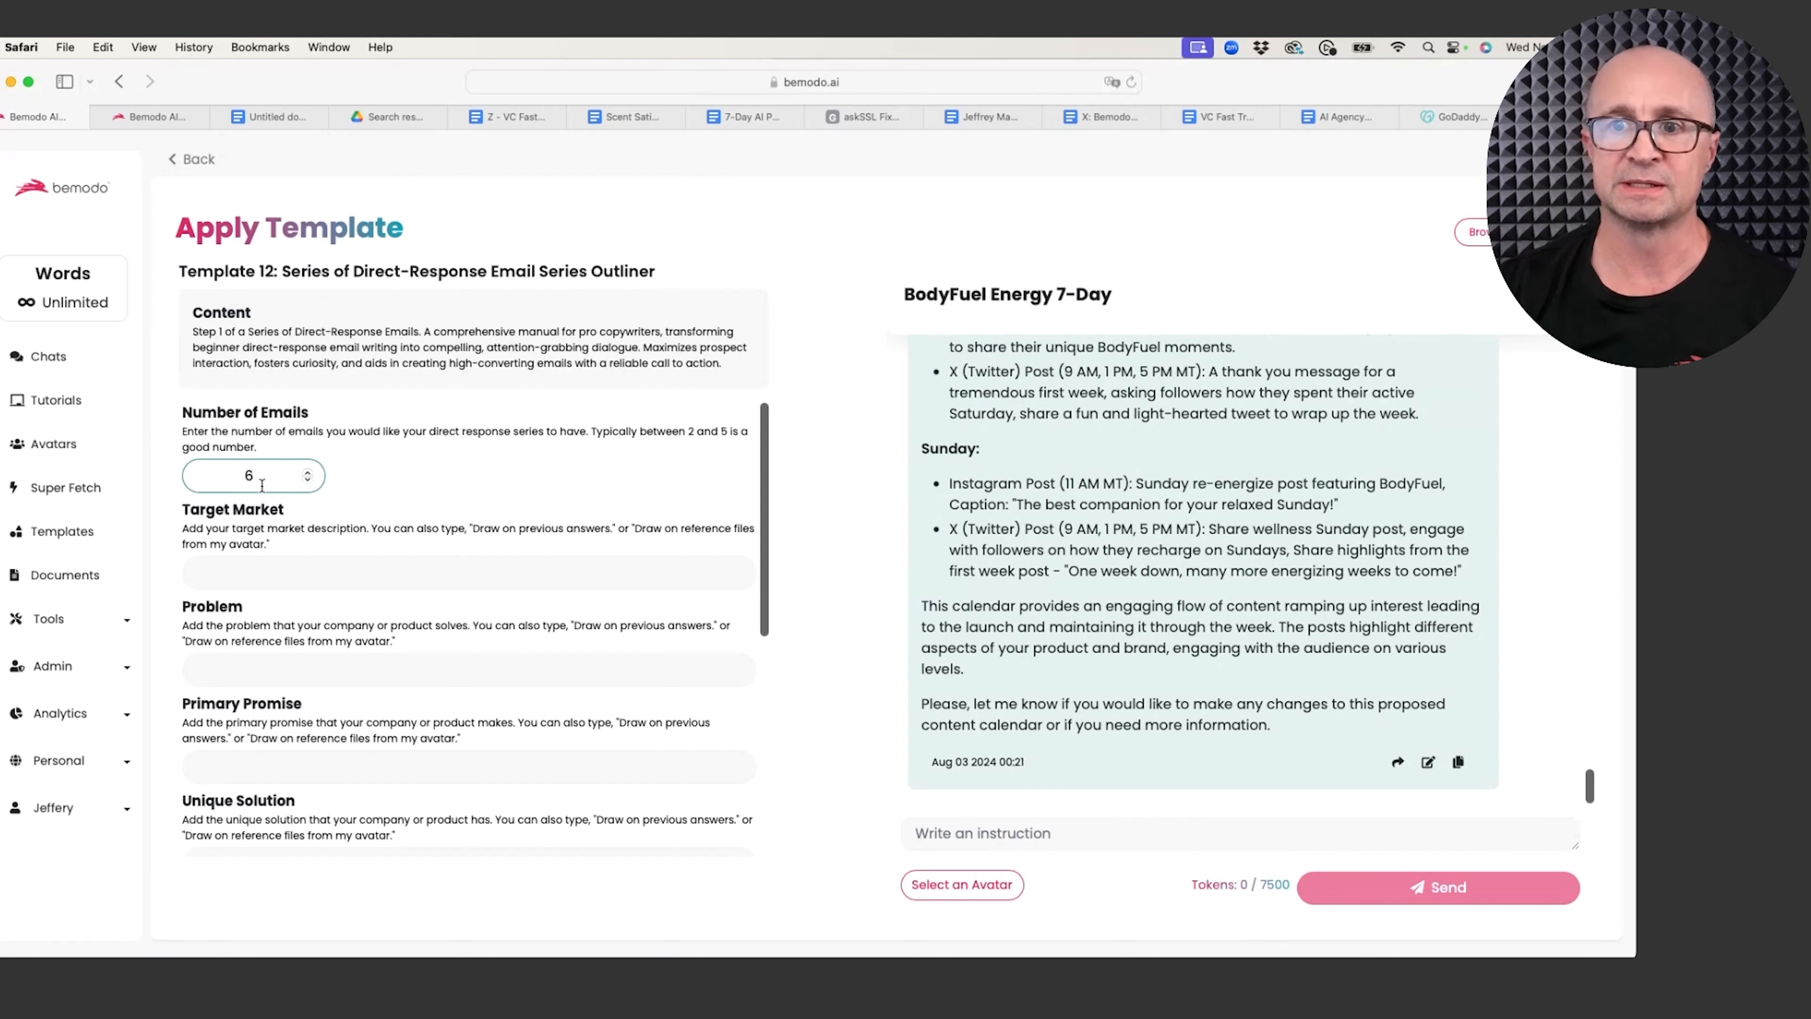
{"action": "left_click", "coordinate": [256, 572]}
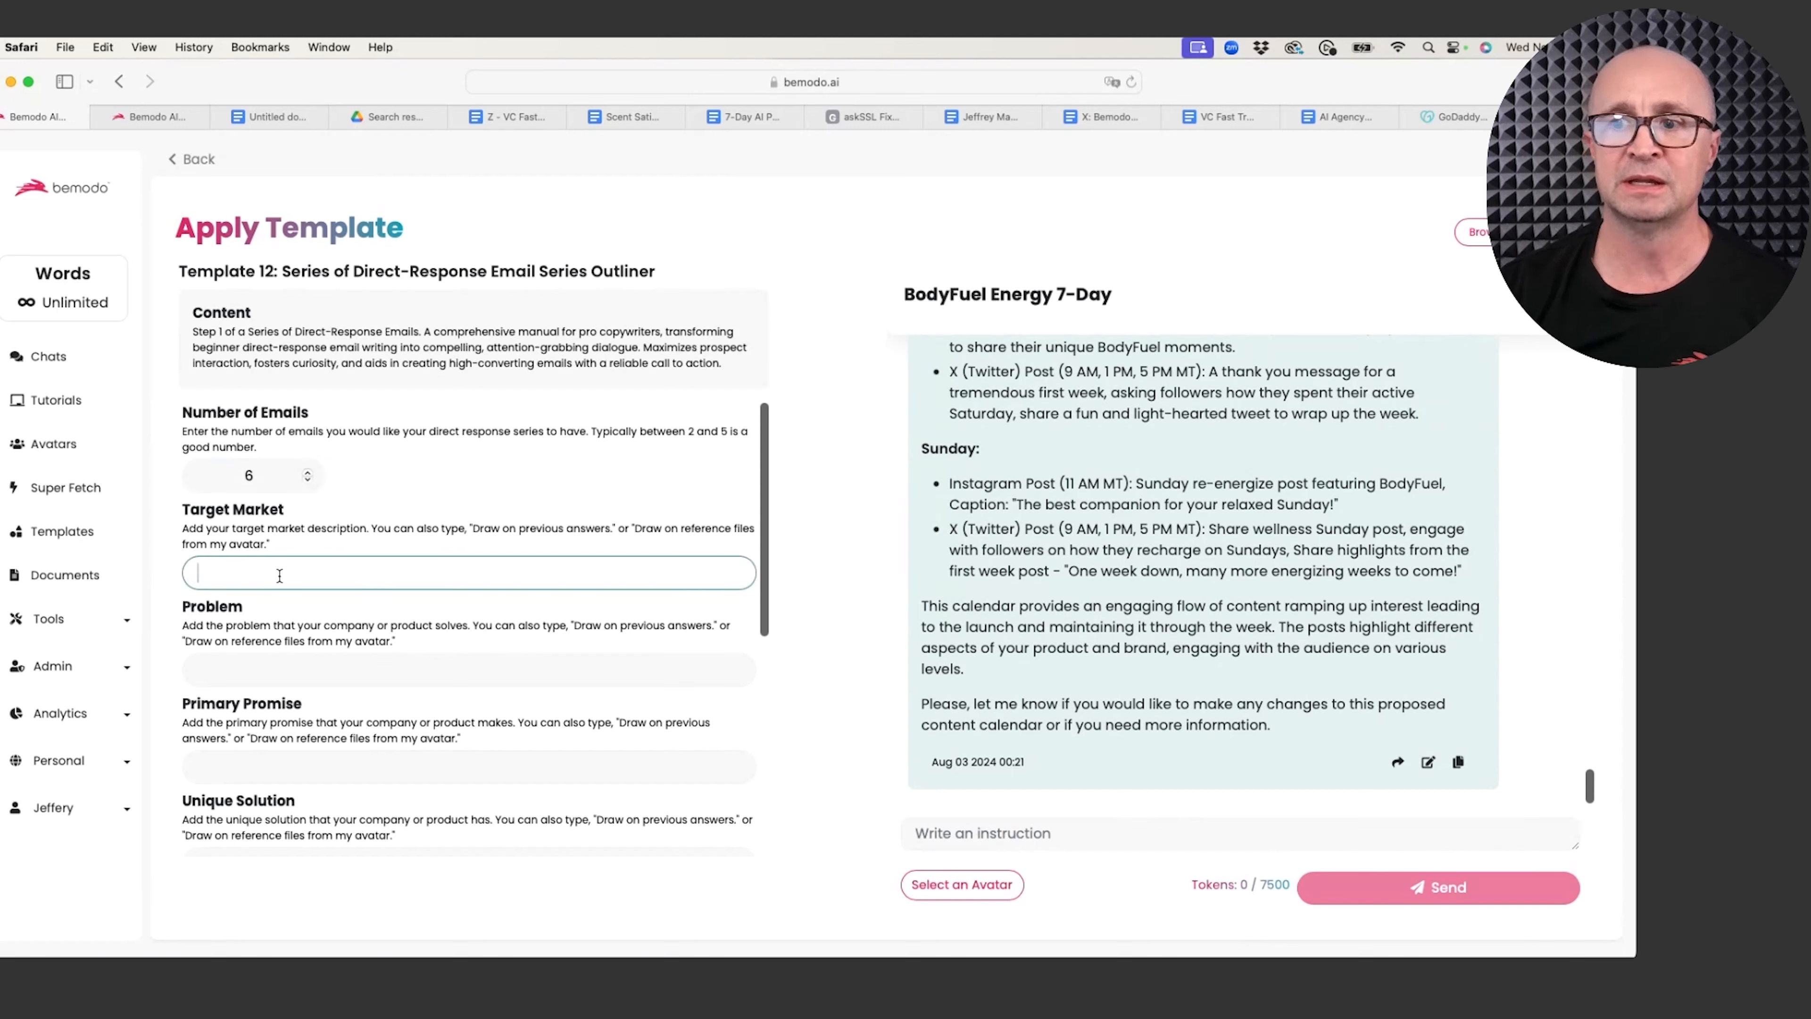
{"action": "left_click_drag", "start_coordinate": [611, 528], "coordinate": [567, 529]}
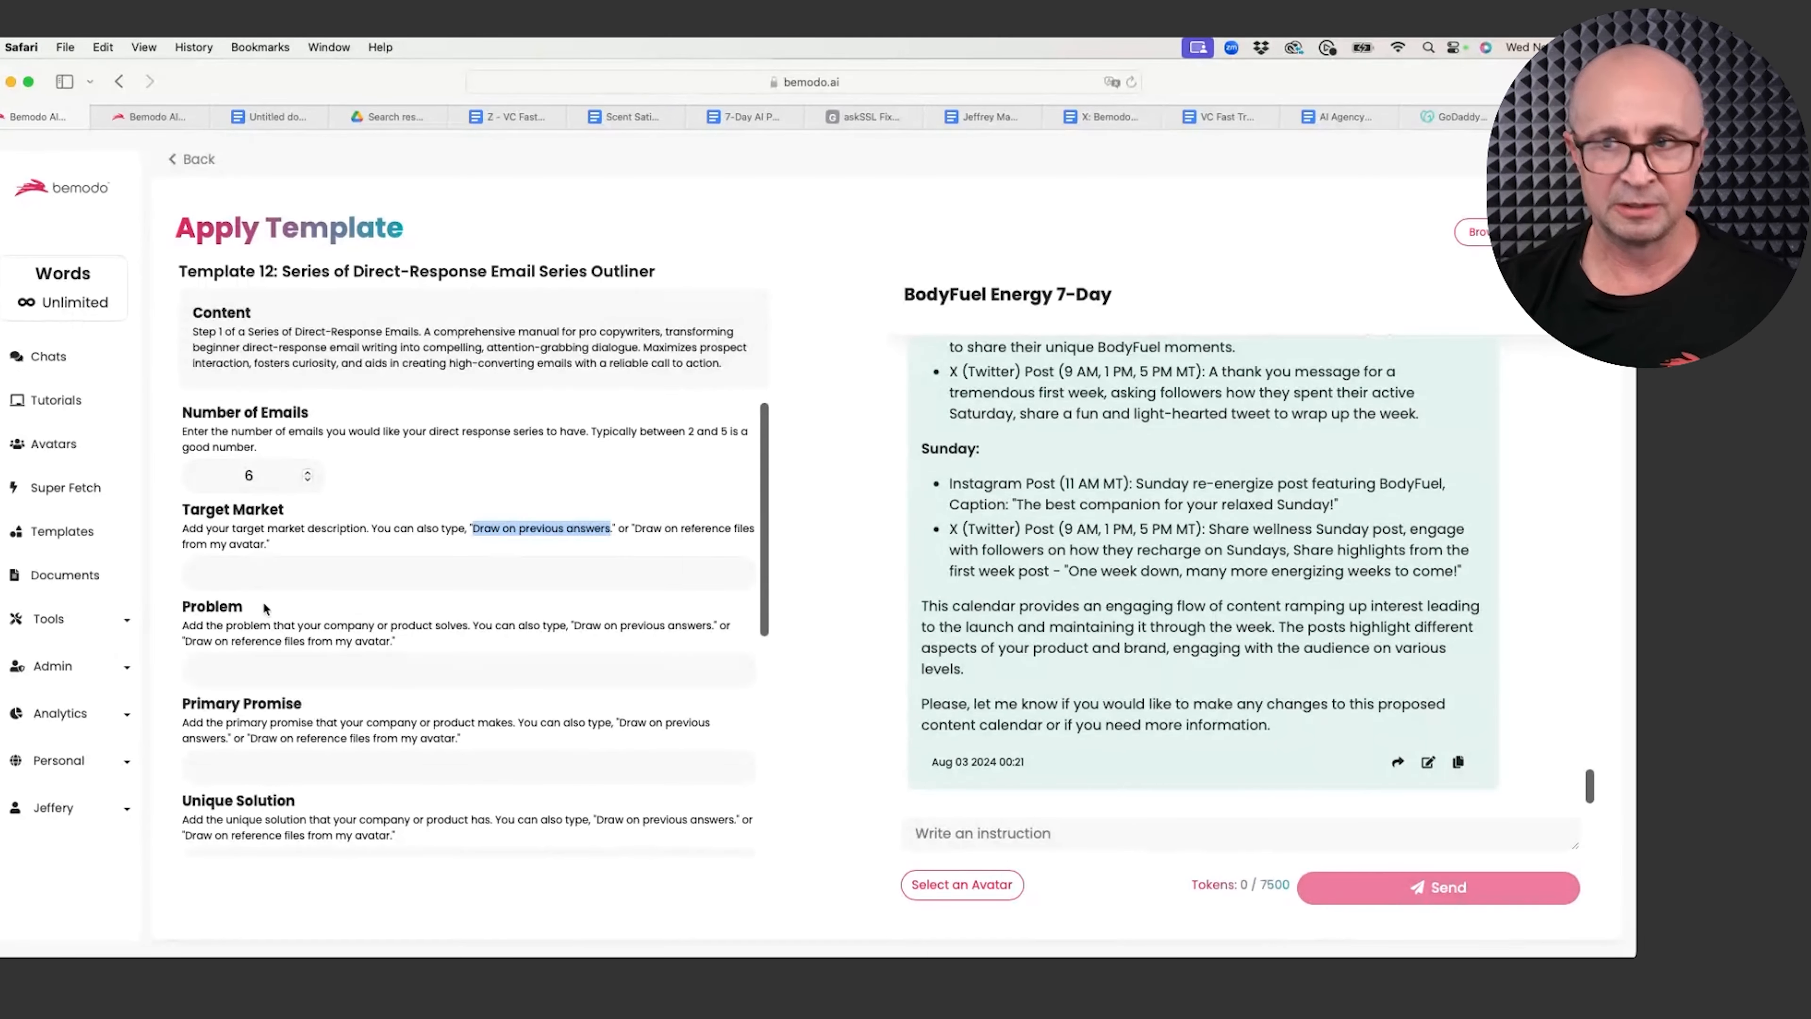
Step: Fill Target Market, Problem, Primary Promise, Unique Solution, How it Works, Specific Instructions and Common Solutions with 'Draw on previous answers'
{"action": "left_click", "coordinate": [265, 578]}
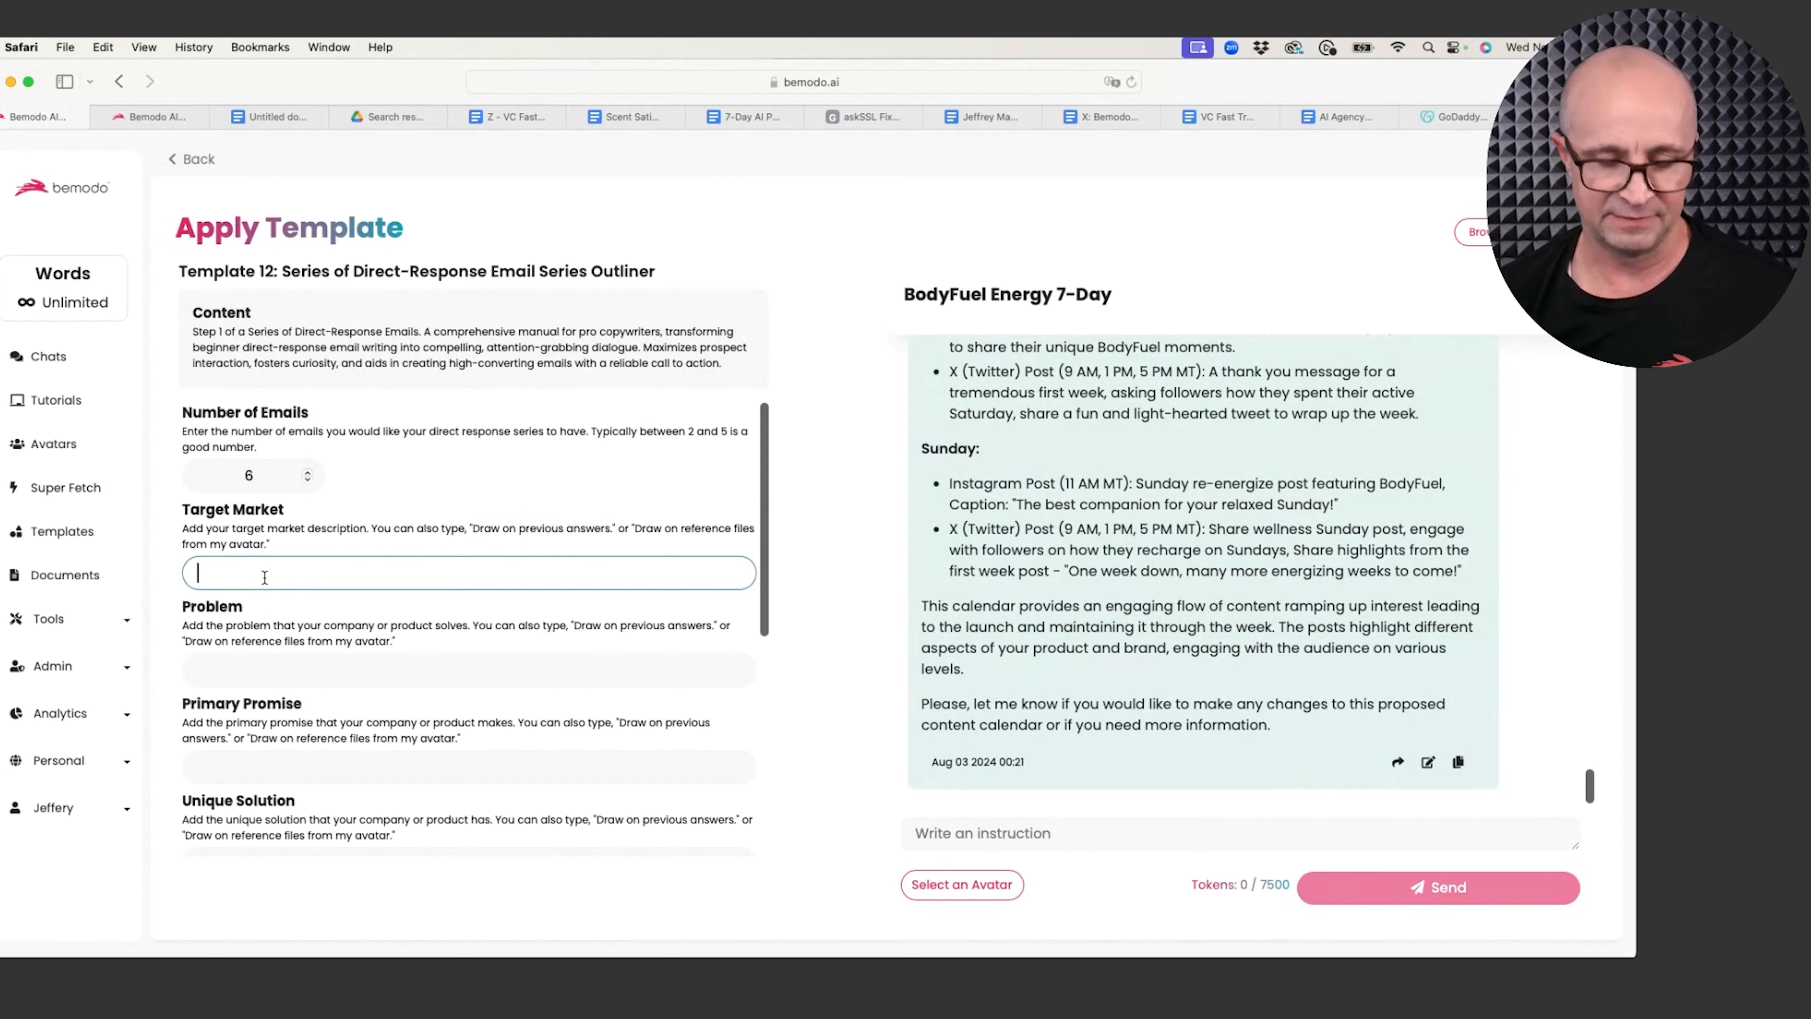
{"action": "type", "text": "Draw on previous answers"}
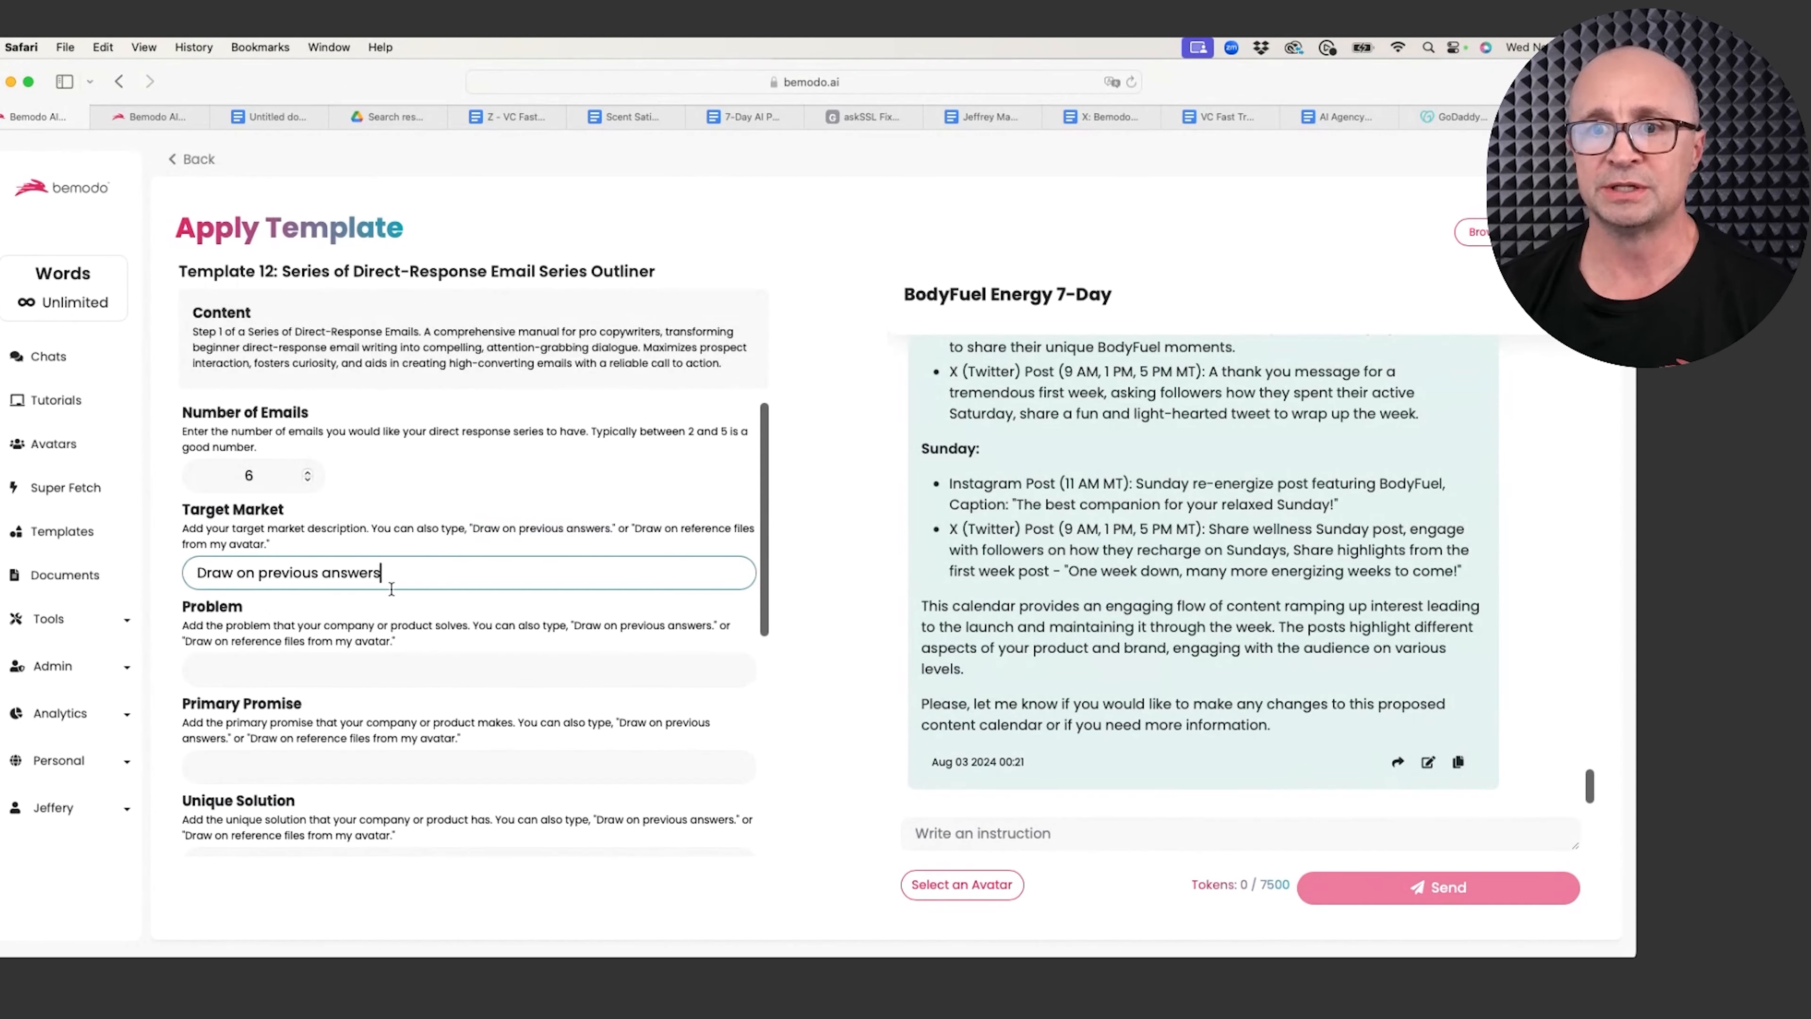
{"action": "left_click", "coordinate": [304, 682]}
{"action": "type", "text": "Draw on previous answers"}
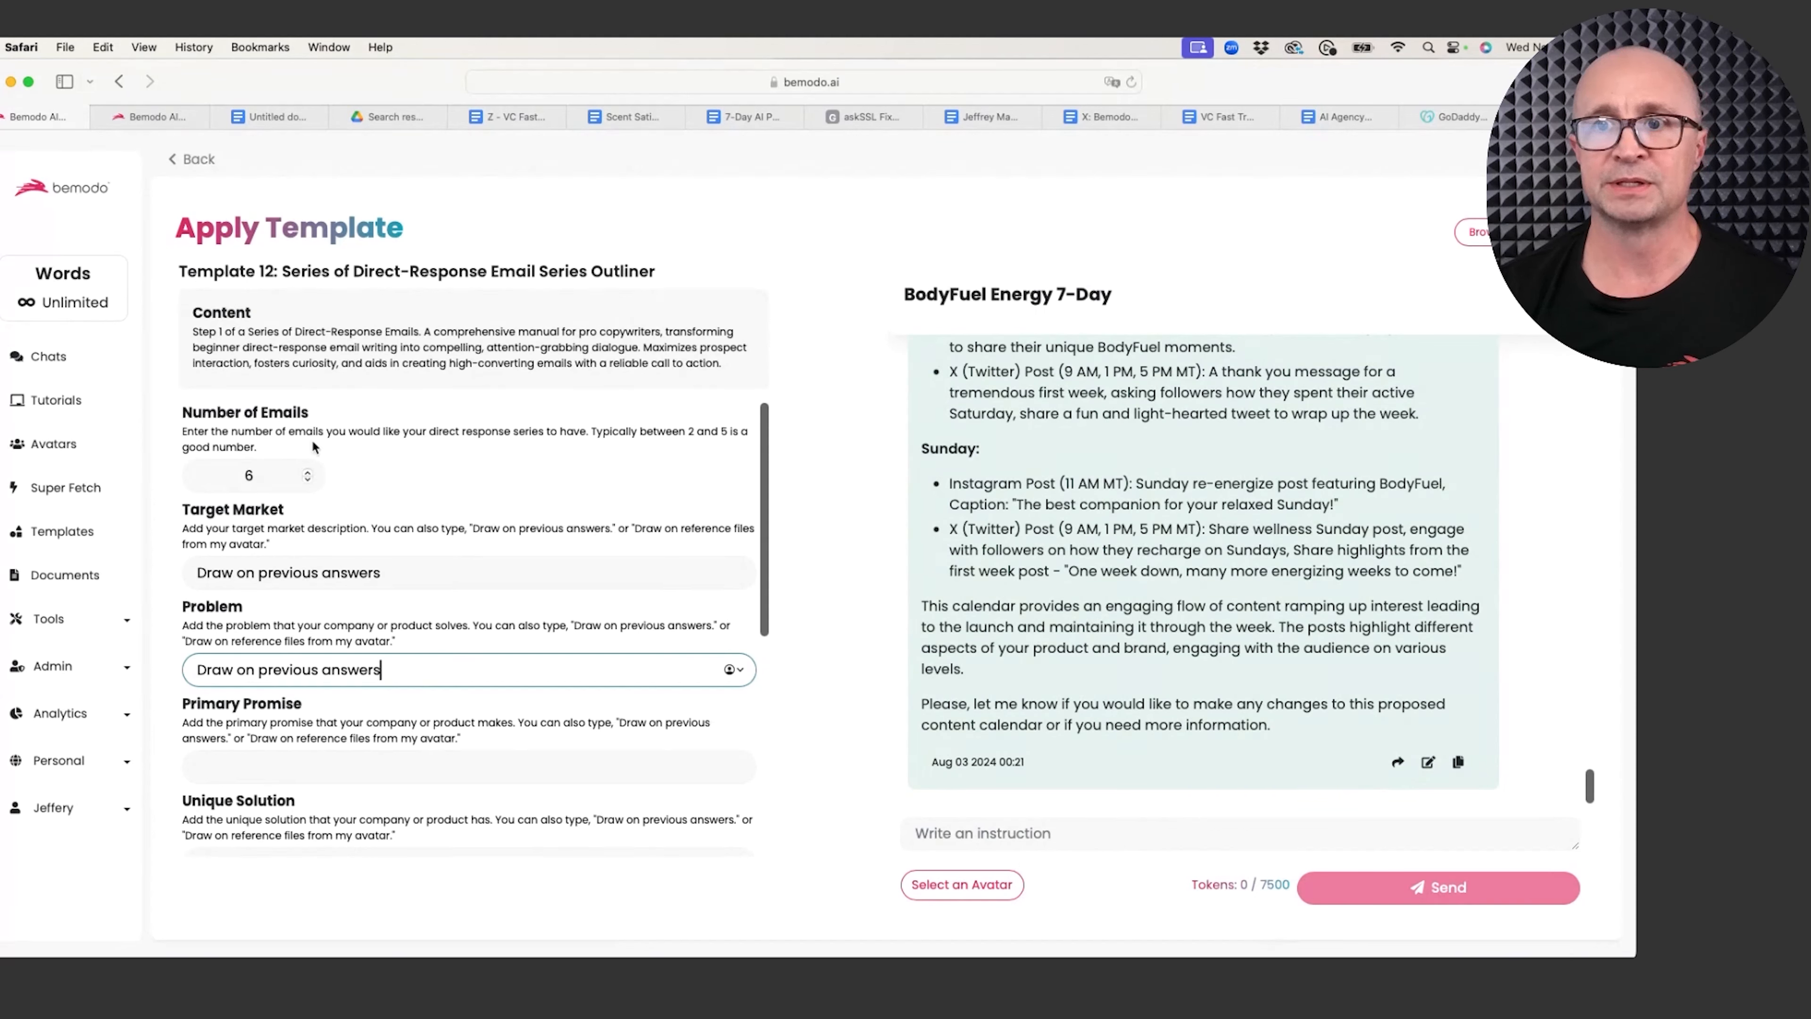
{"action": "left_click", "coordinate": [269, 763]}
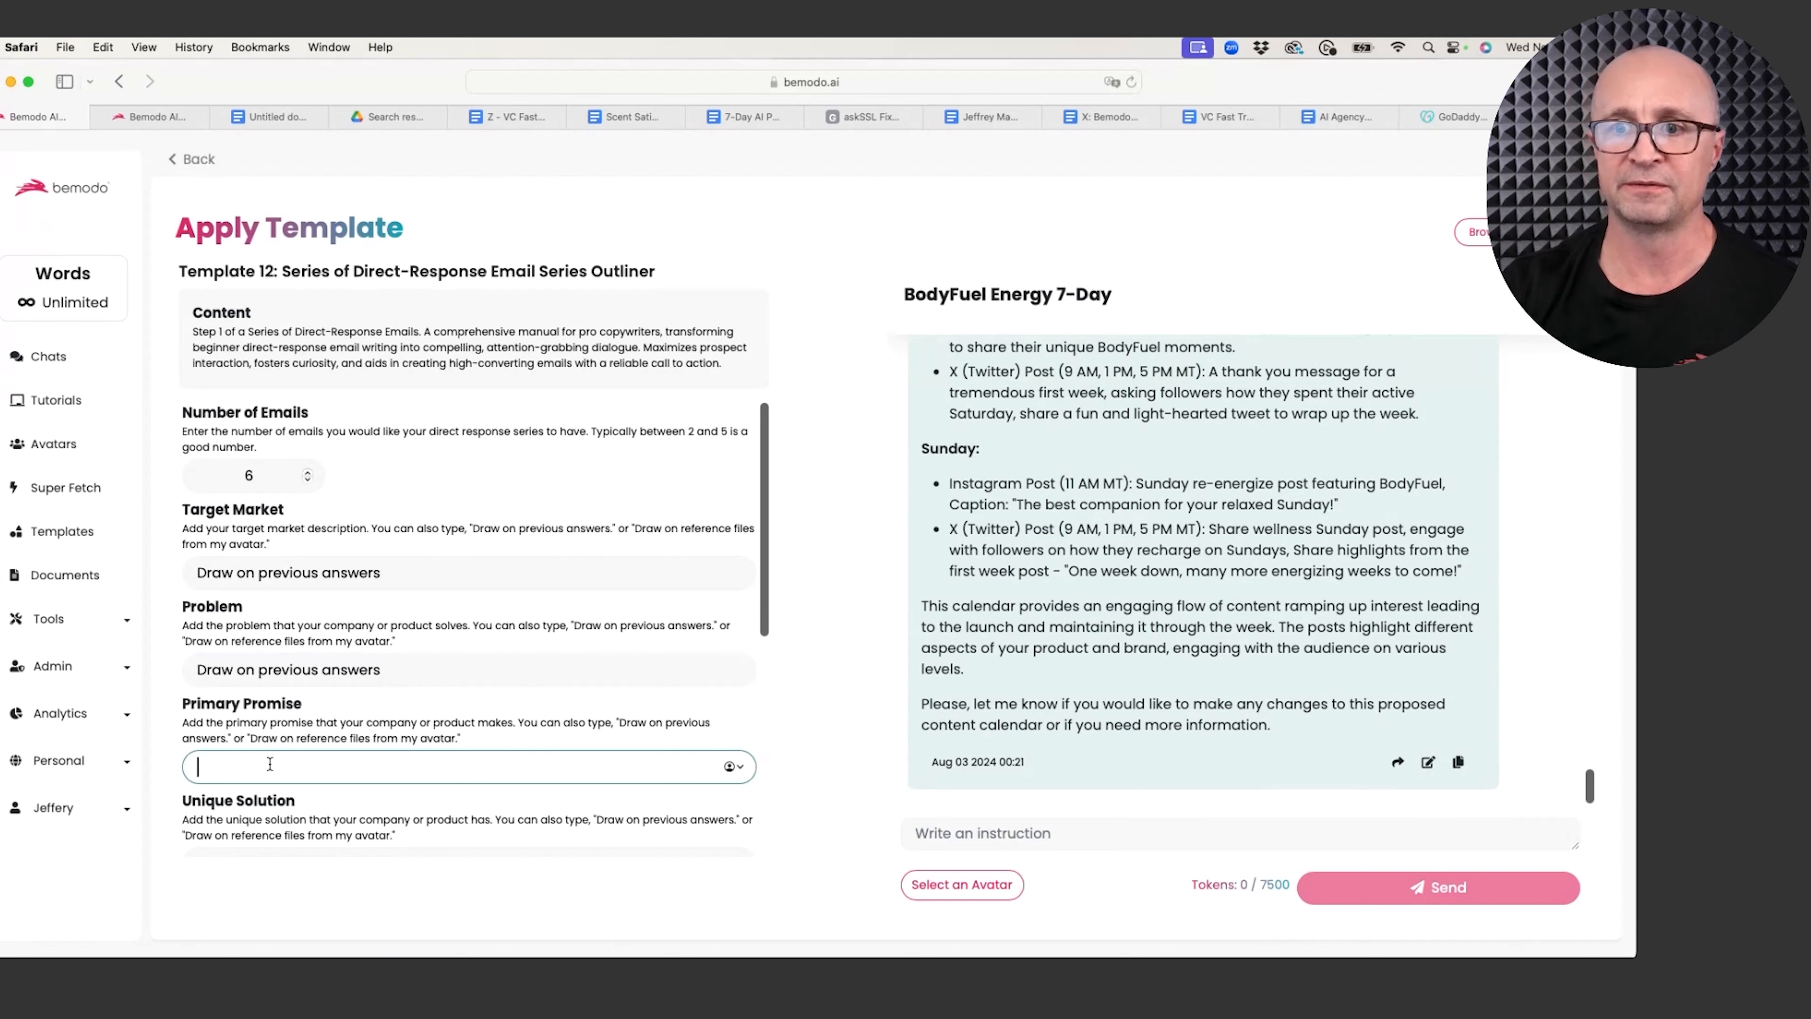
{"action": "type", "text": "Draw on previous answers"}
{"action": "scroll", "coordinate": [309, 682], "scroll_direction": "down", "scroll_amount": 3}
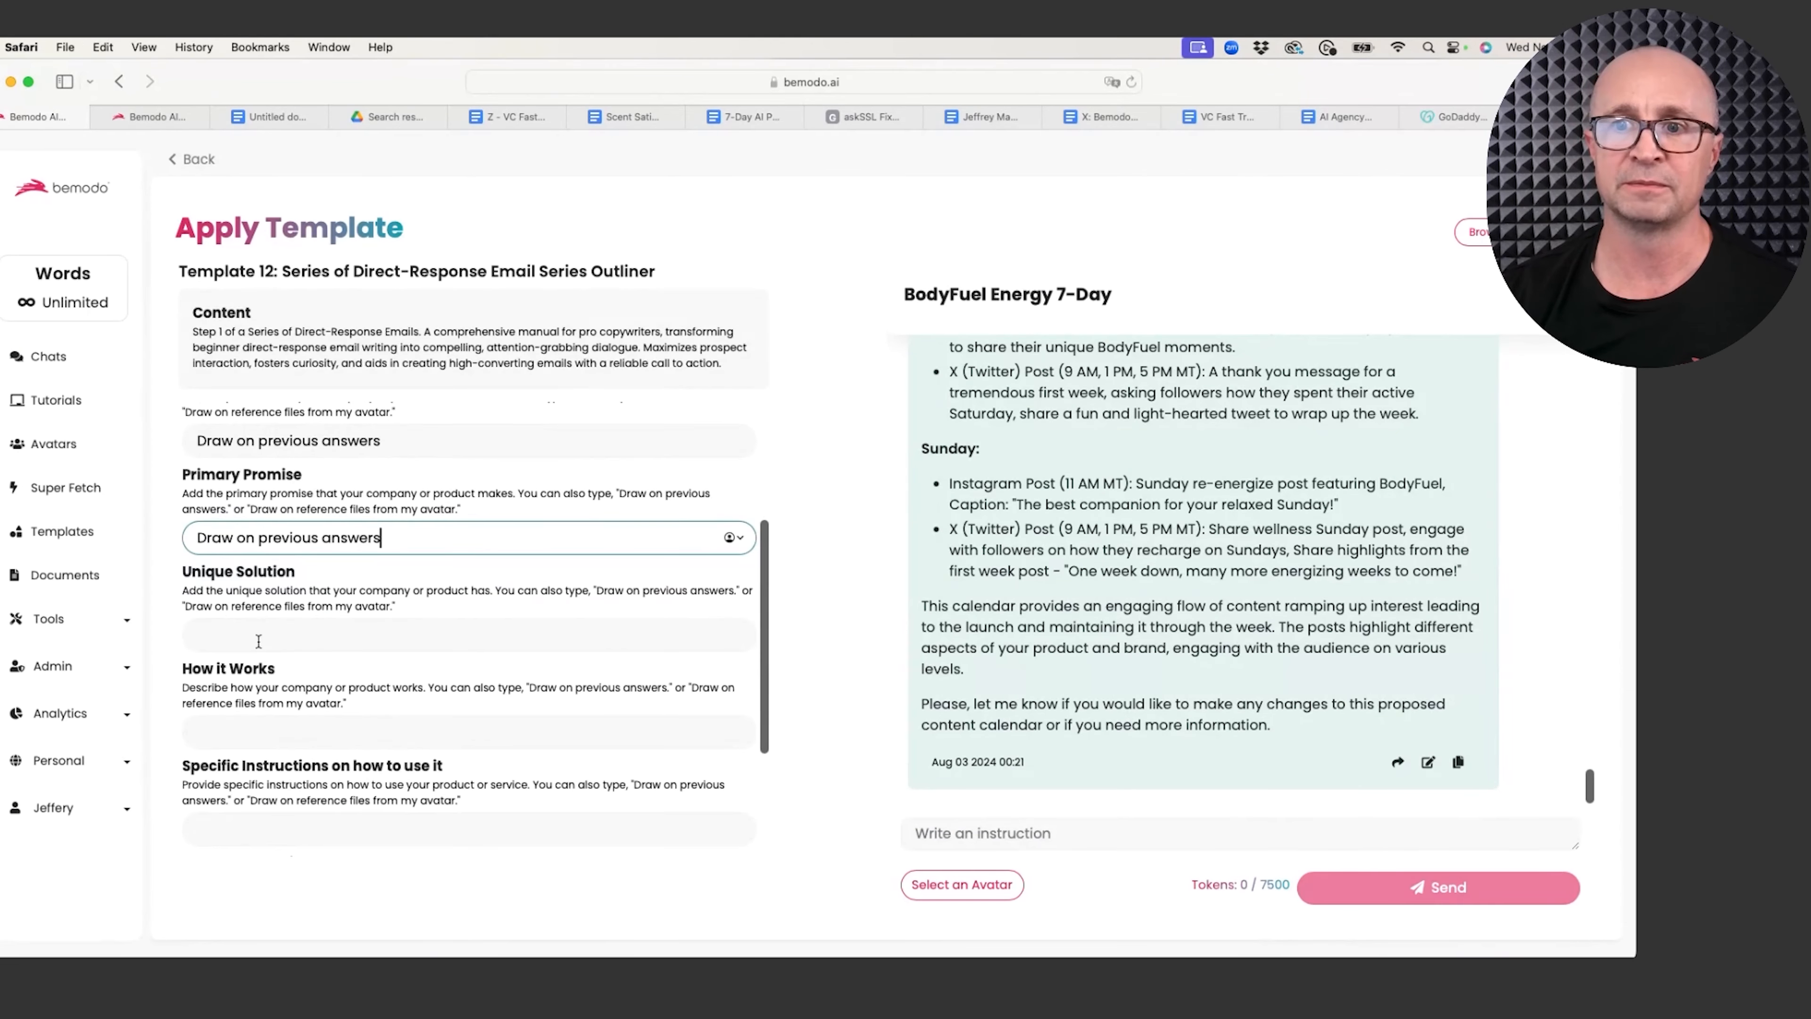
{"action": "left_click", "coordinate": [258, 641]}
{"action": "type", "text": "Draw on previous answers"}
{"action": "left_click", "coordinate": [236, 730]}
{"action": "type", "text": "Draw on previous answers"}
{"action": "scroll", "coordinate": [254, 745], "scroll_direction": "down", "scroll_amount": 2}
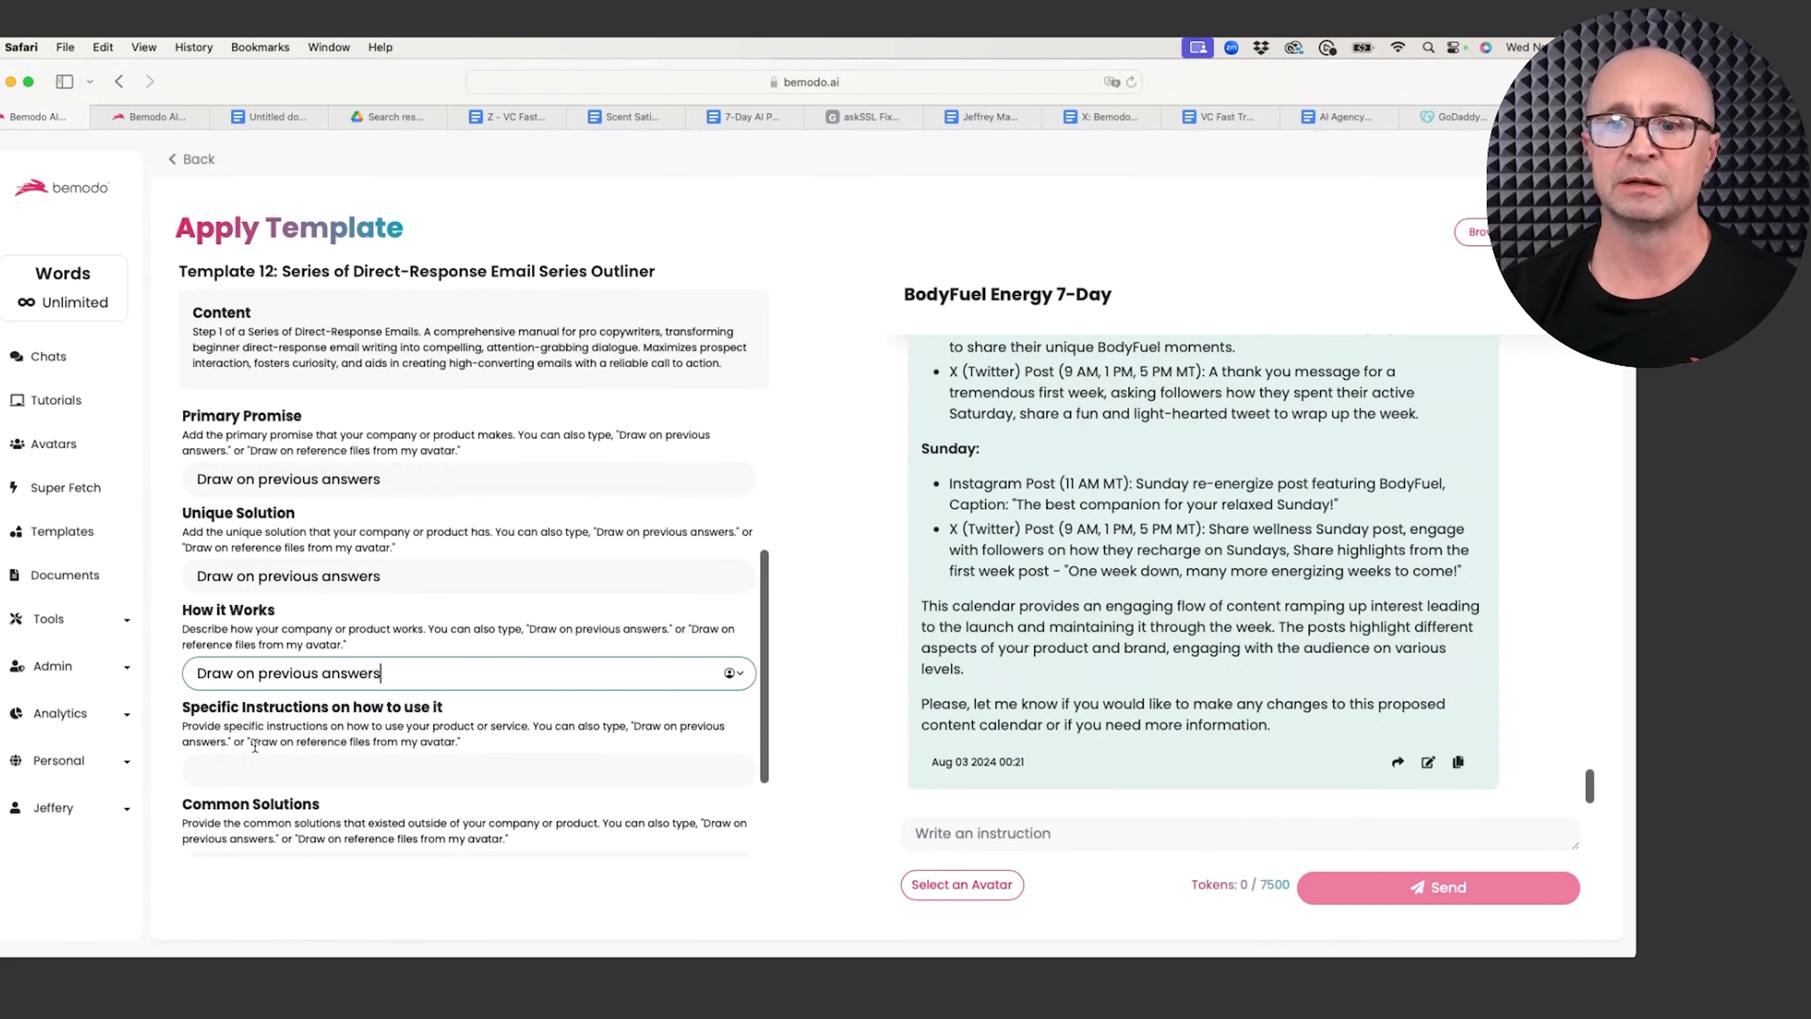
{"action": "scroll", "coordinate": [255, 746], "scroll_direction": "down", "scroll_amount": 1}
{"action": "left_click", "coordinate": [226, 724]}
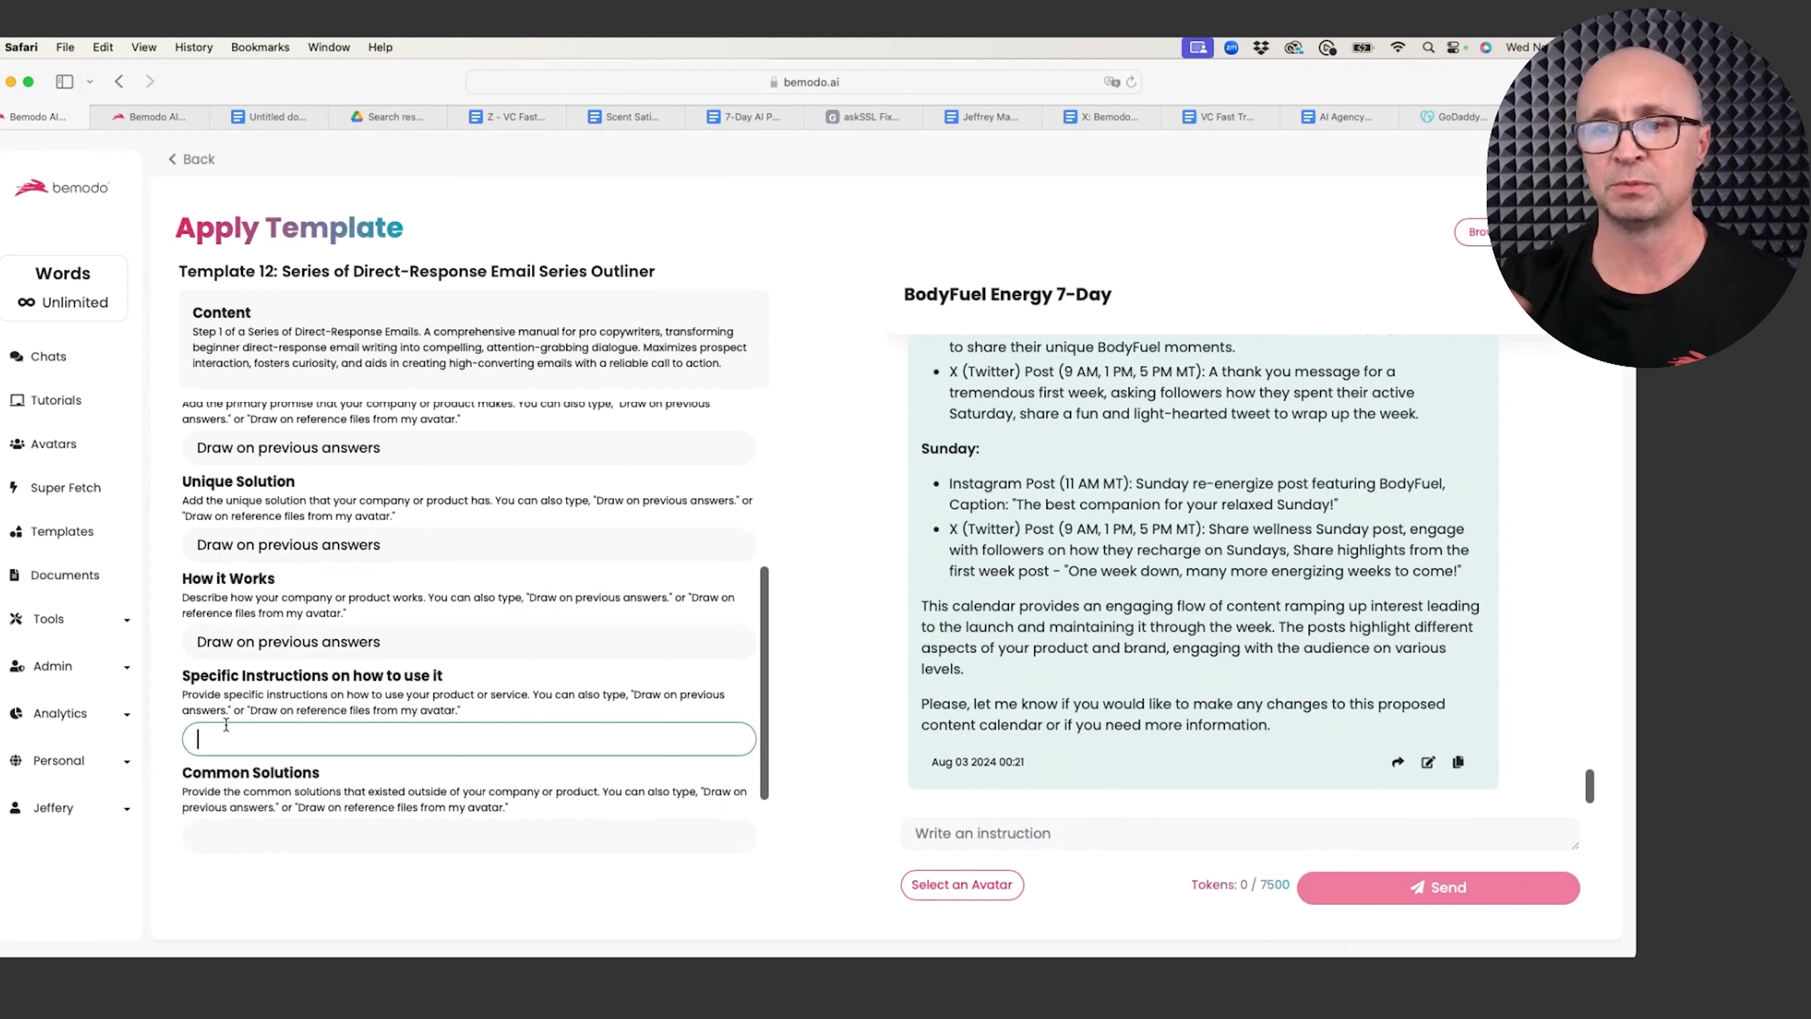
{"action": "type", "text": "Draw on previous answers"}
{"action": "scroll", "coordinate": [276, 731], "scroll_direction": "down", "scroll_amount": 4}
{"action": "left_click", "coordinate": [246, 725]}
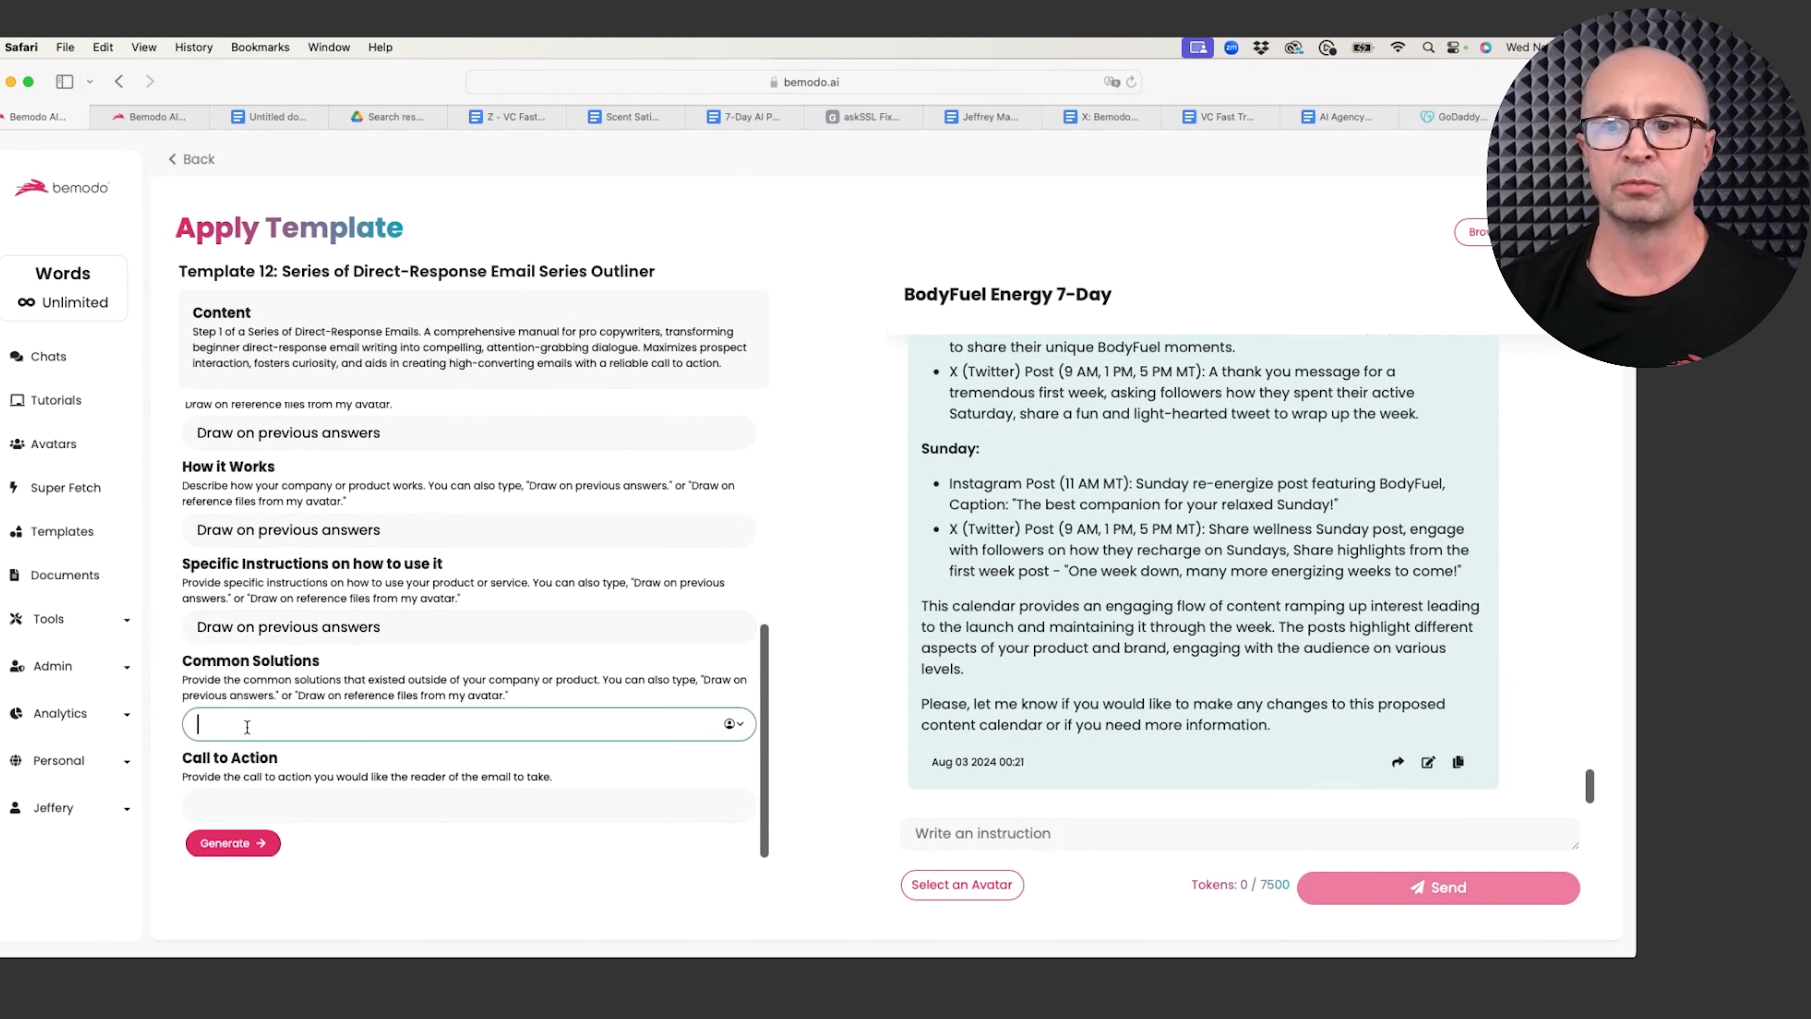
{"action": "type", "text": "Draw on previous answers"}
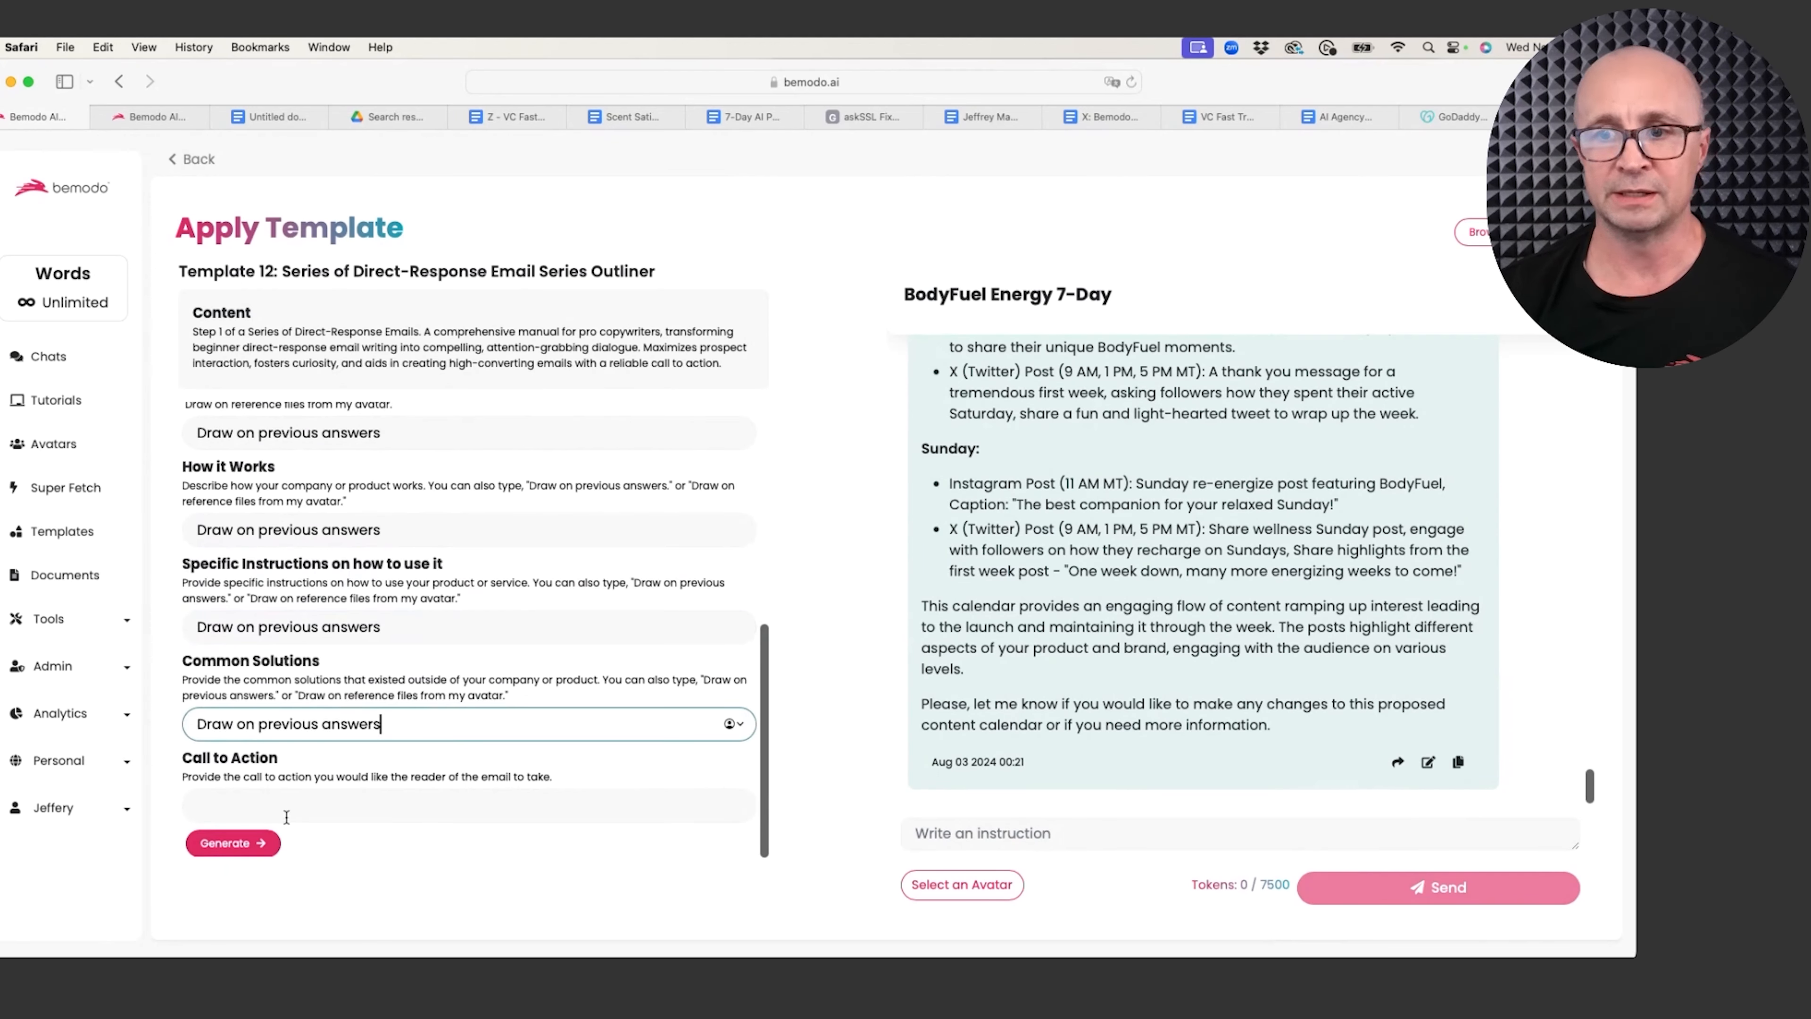
Step: Enter the call to action 'Click Here to Try BodyFuel 50% your first purchase'
{"action": "left_click", "coordinate": [271, 811]}
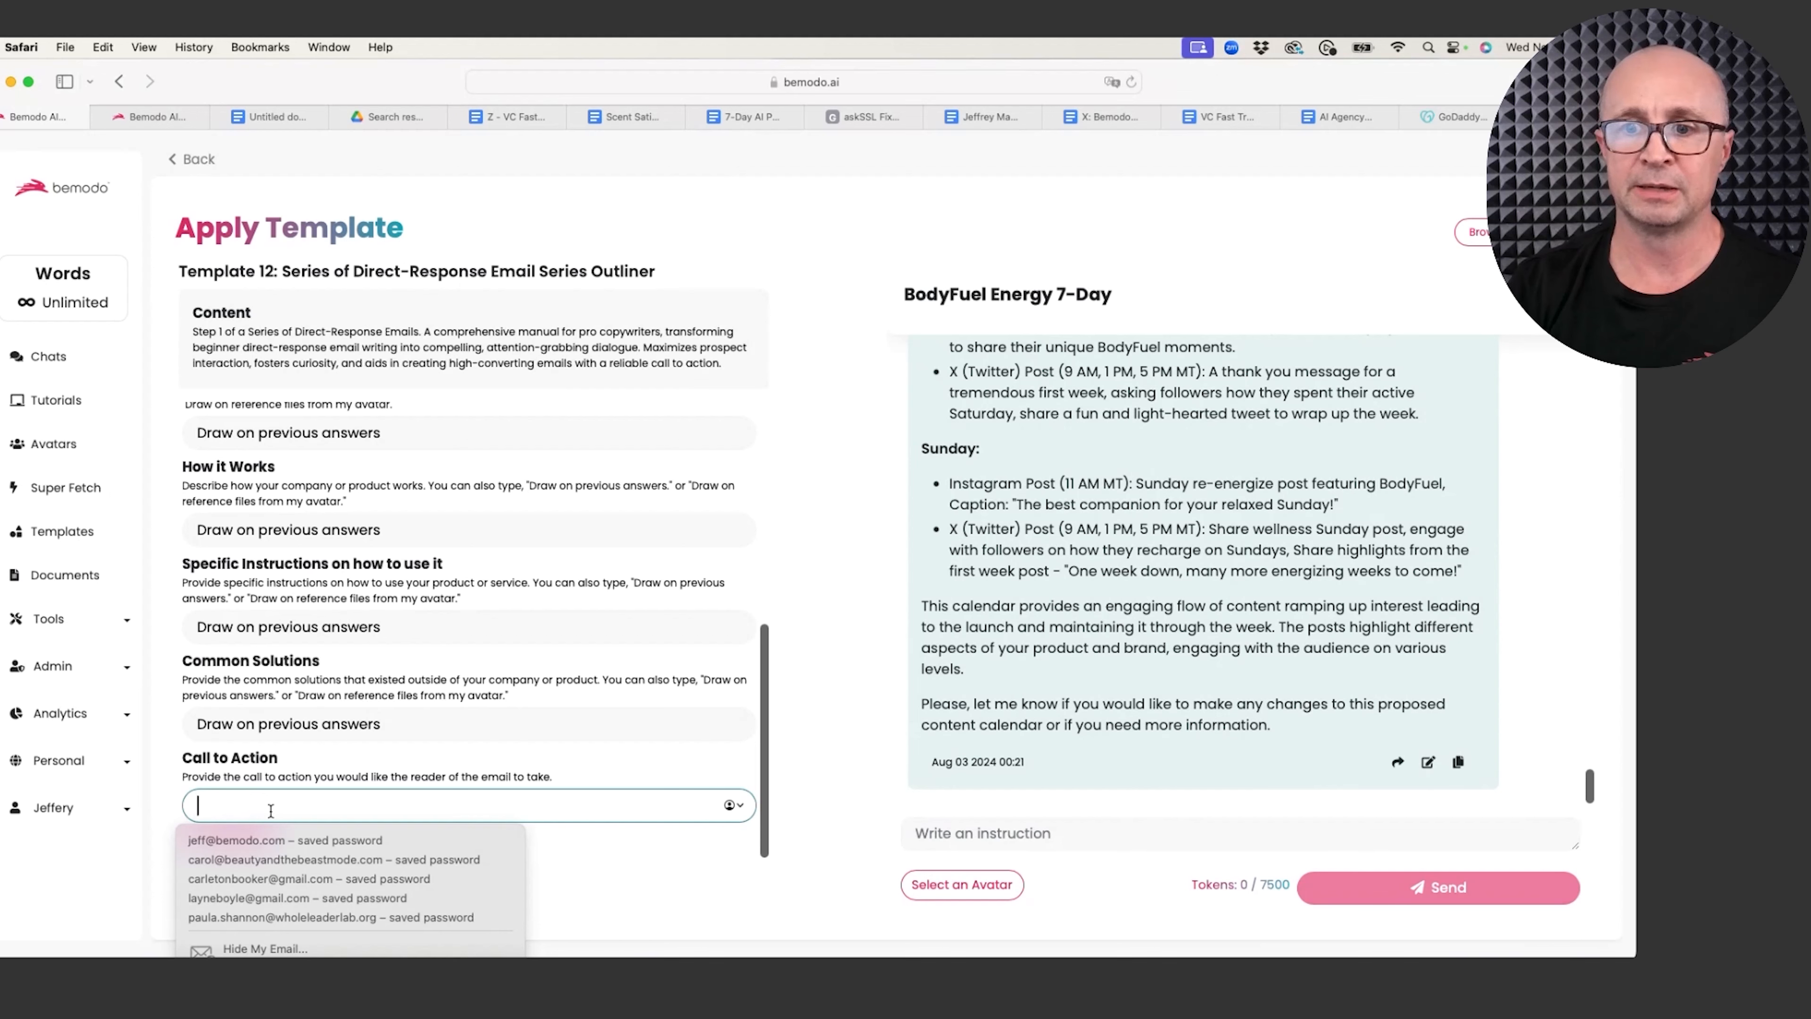
{"action": "type", "text": "Cli"}
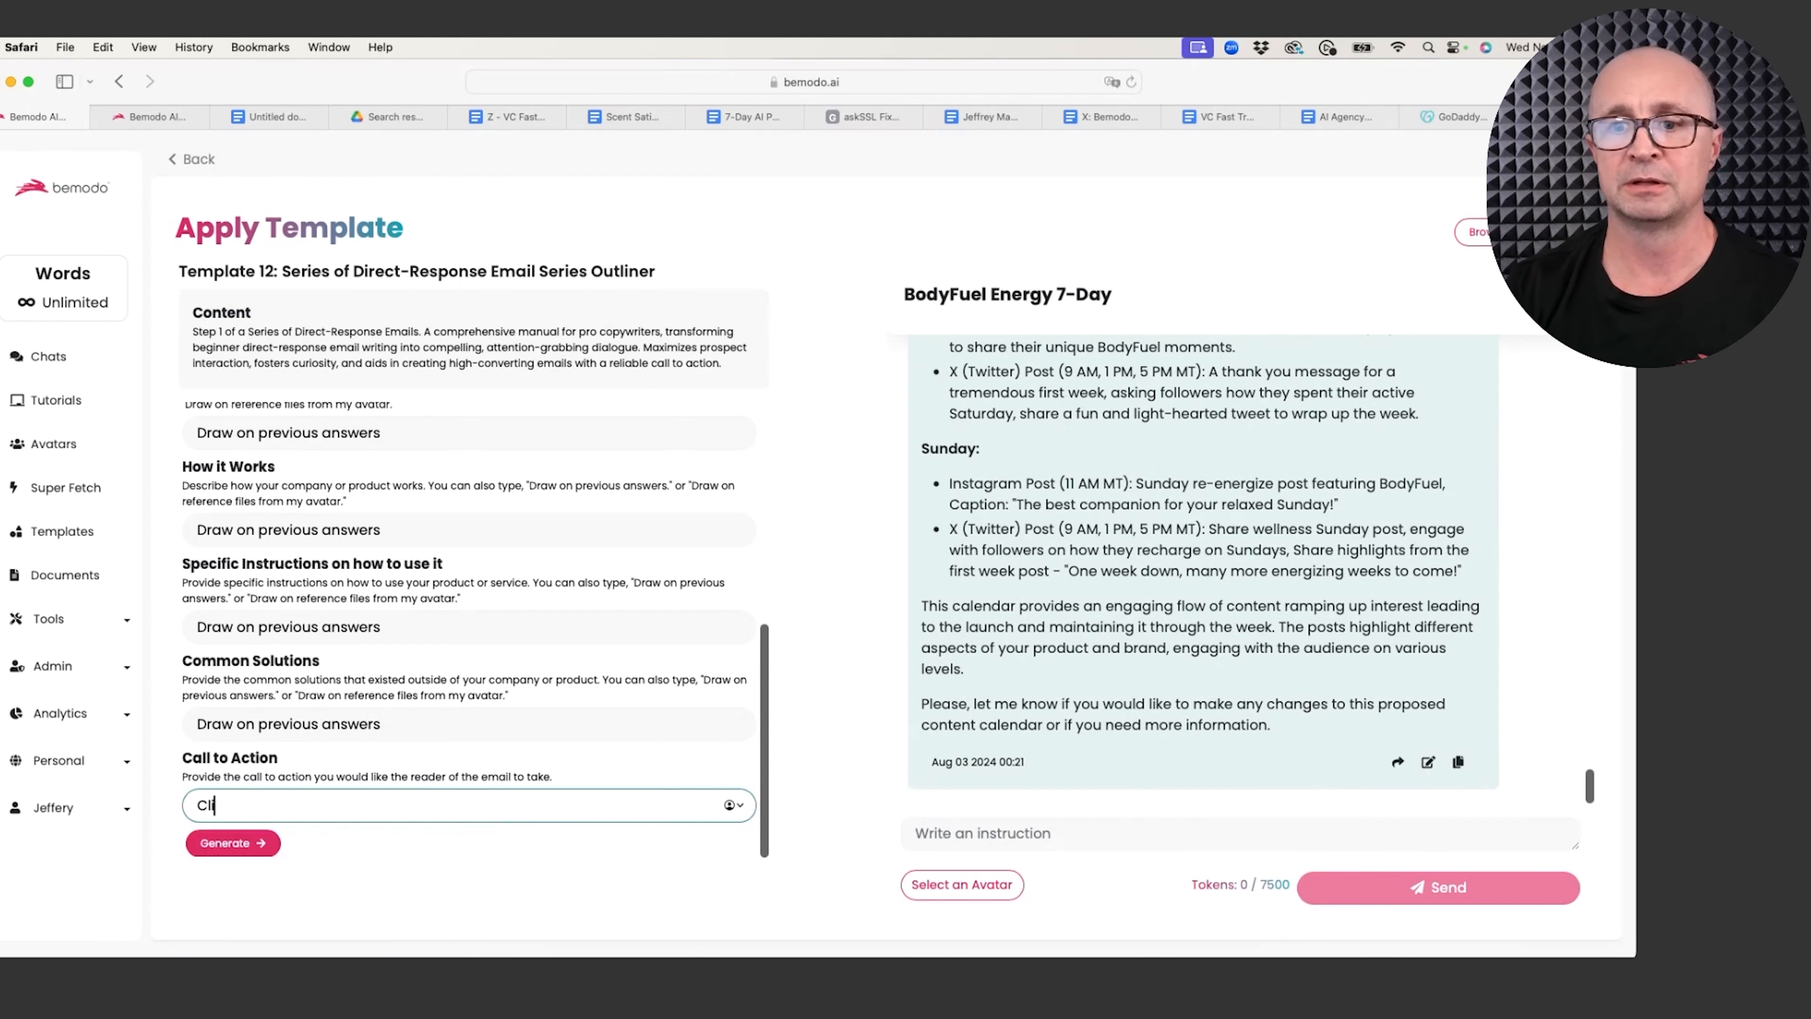
{"action": "type", "text": "ck Here to"}
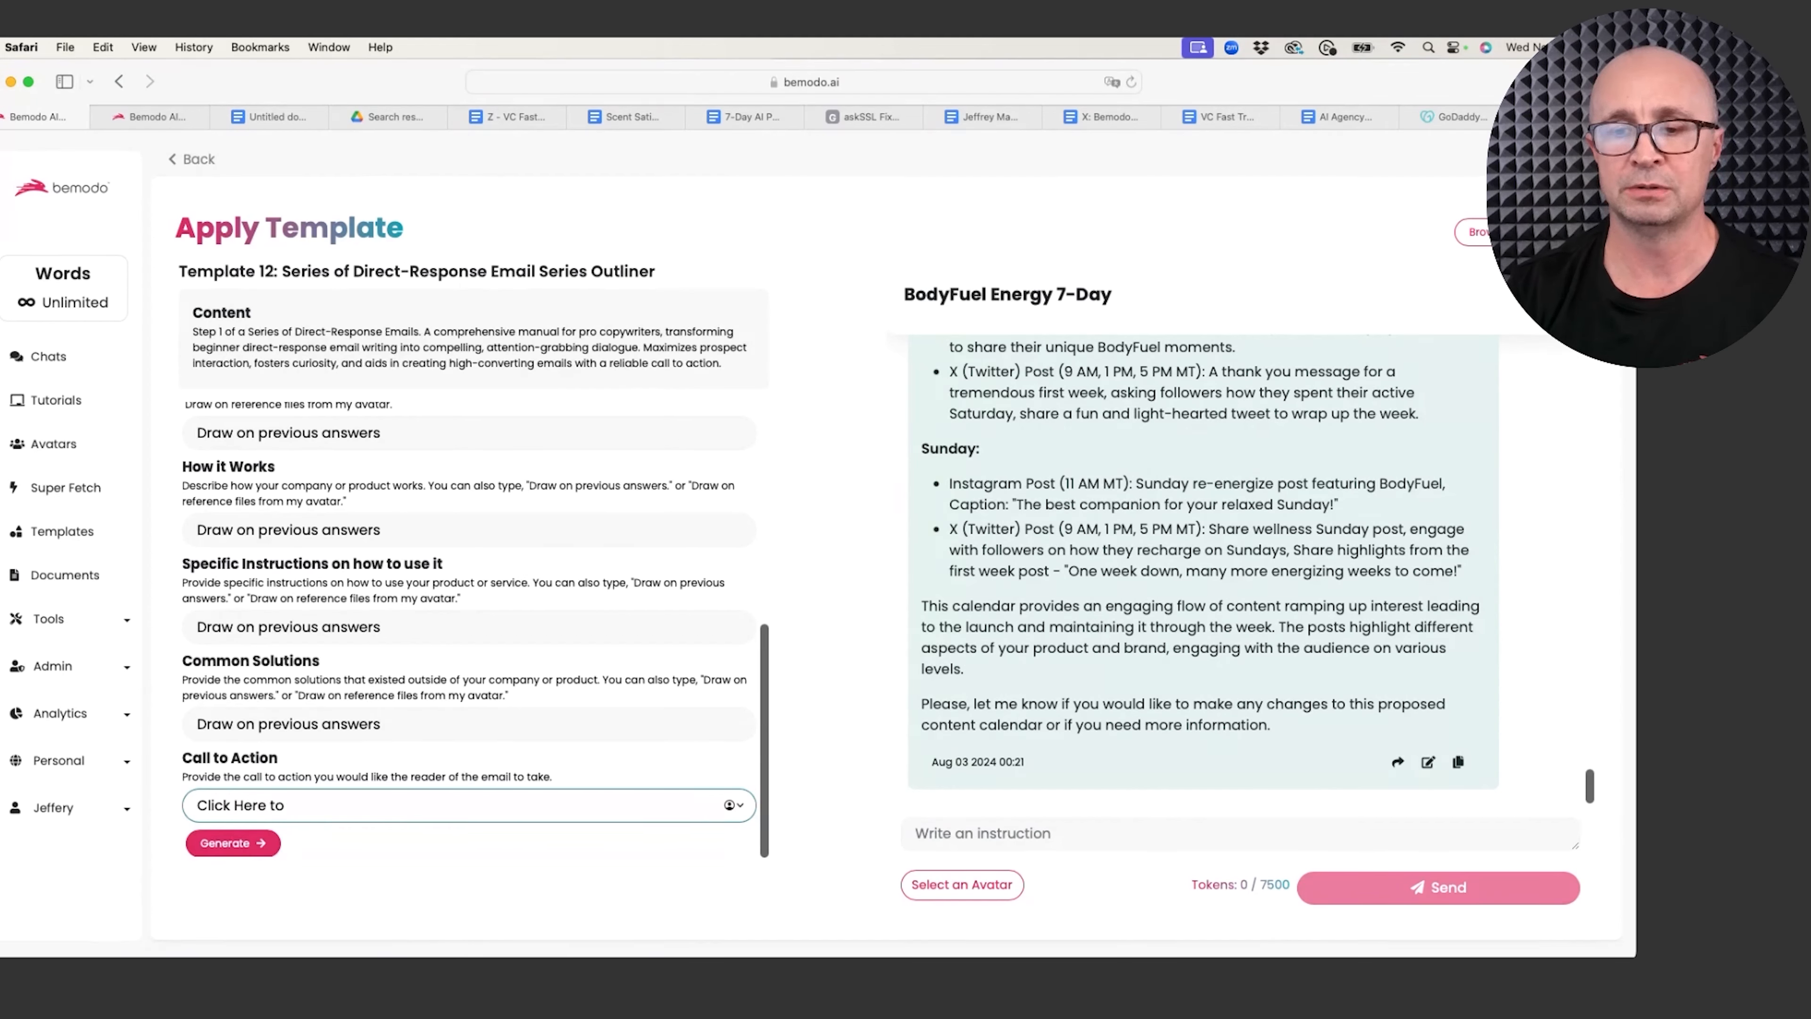
{"action": "type", "text": " Try BodyFuel Fre"}
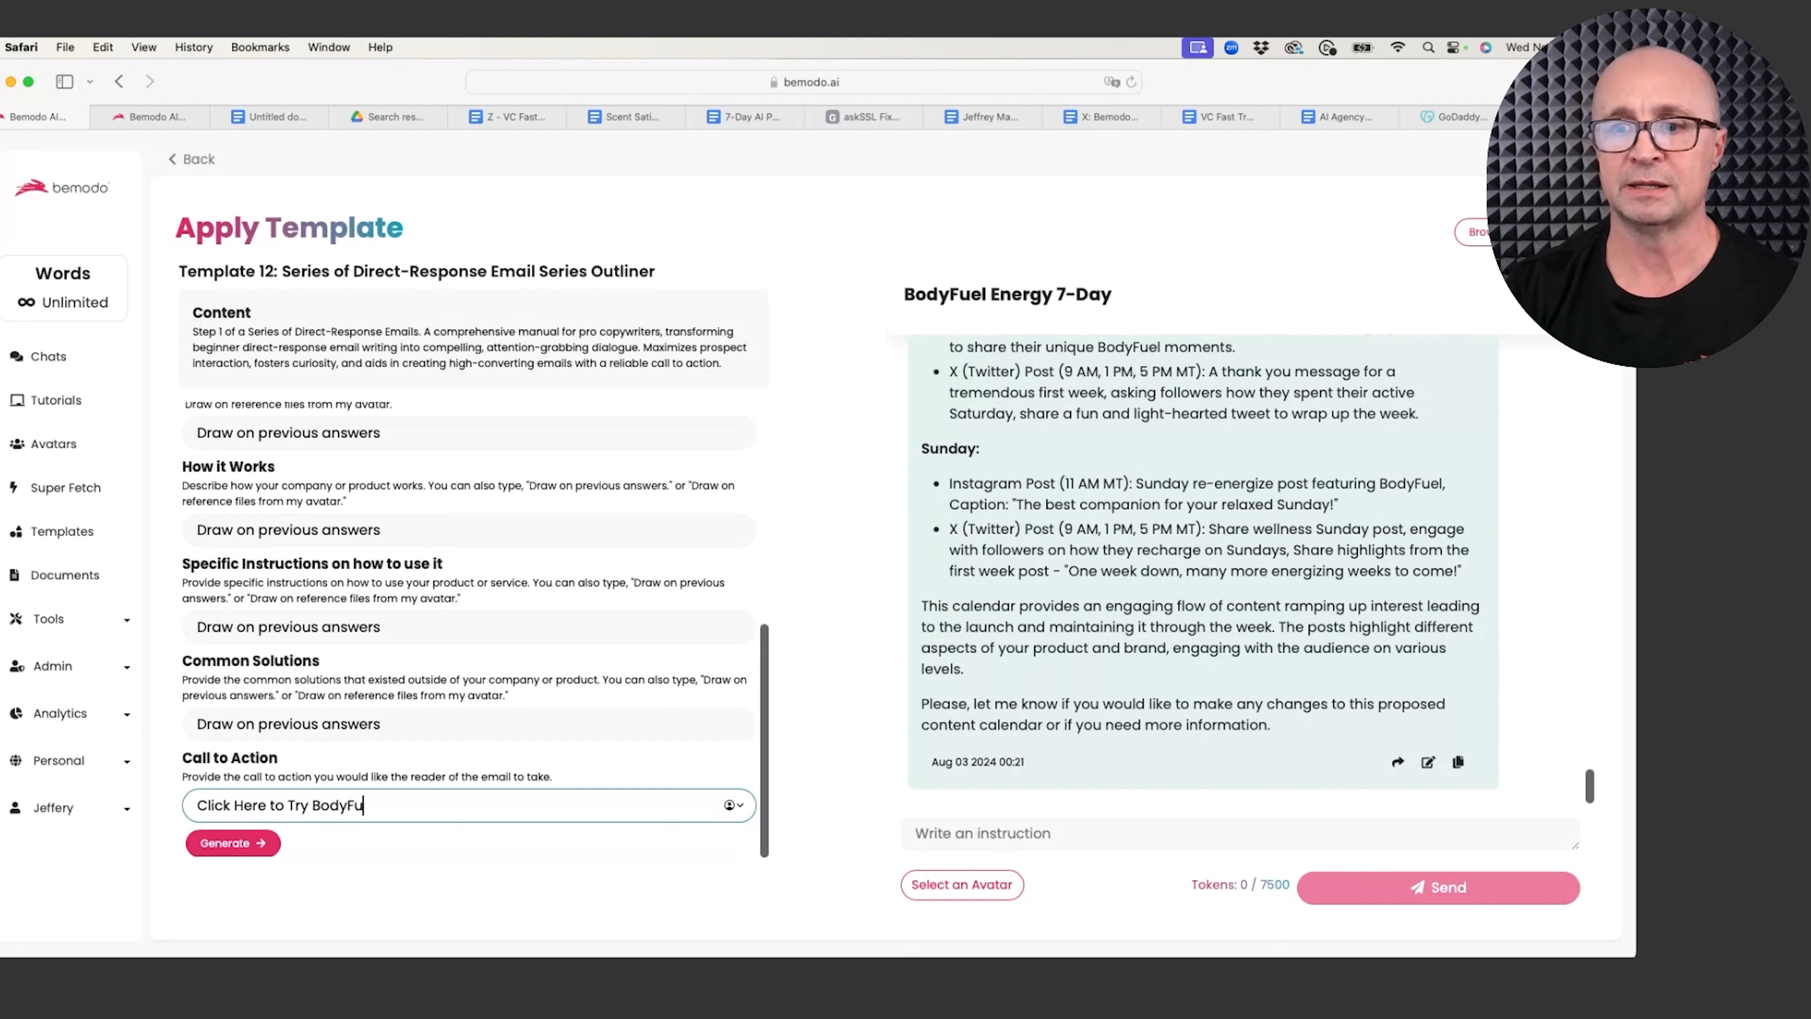
{"action": "key", "text": "BackSpace"}
{"action": "key", "text": "BackSpace"}
{"action": "key", "text": "BackSpace"}
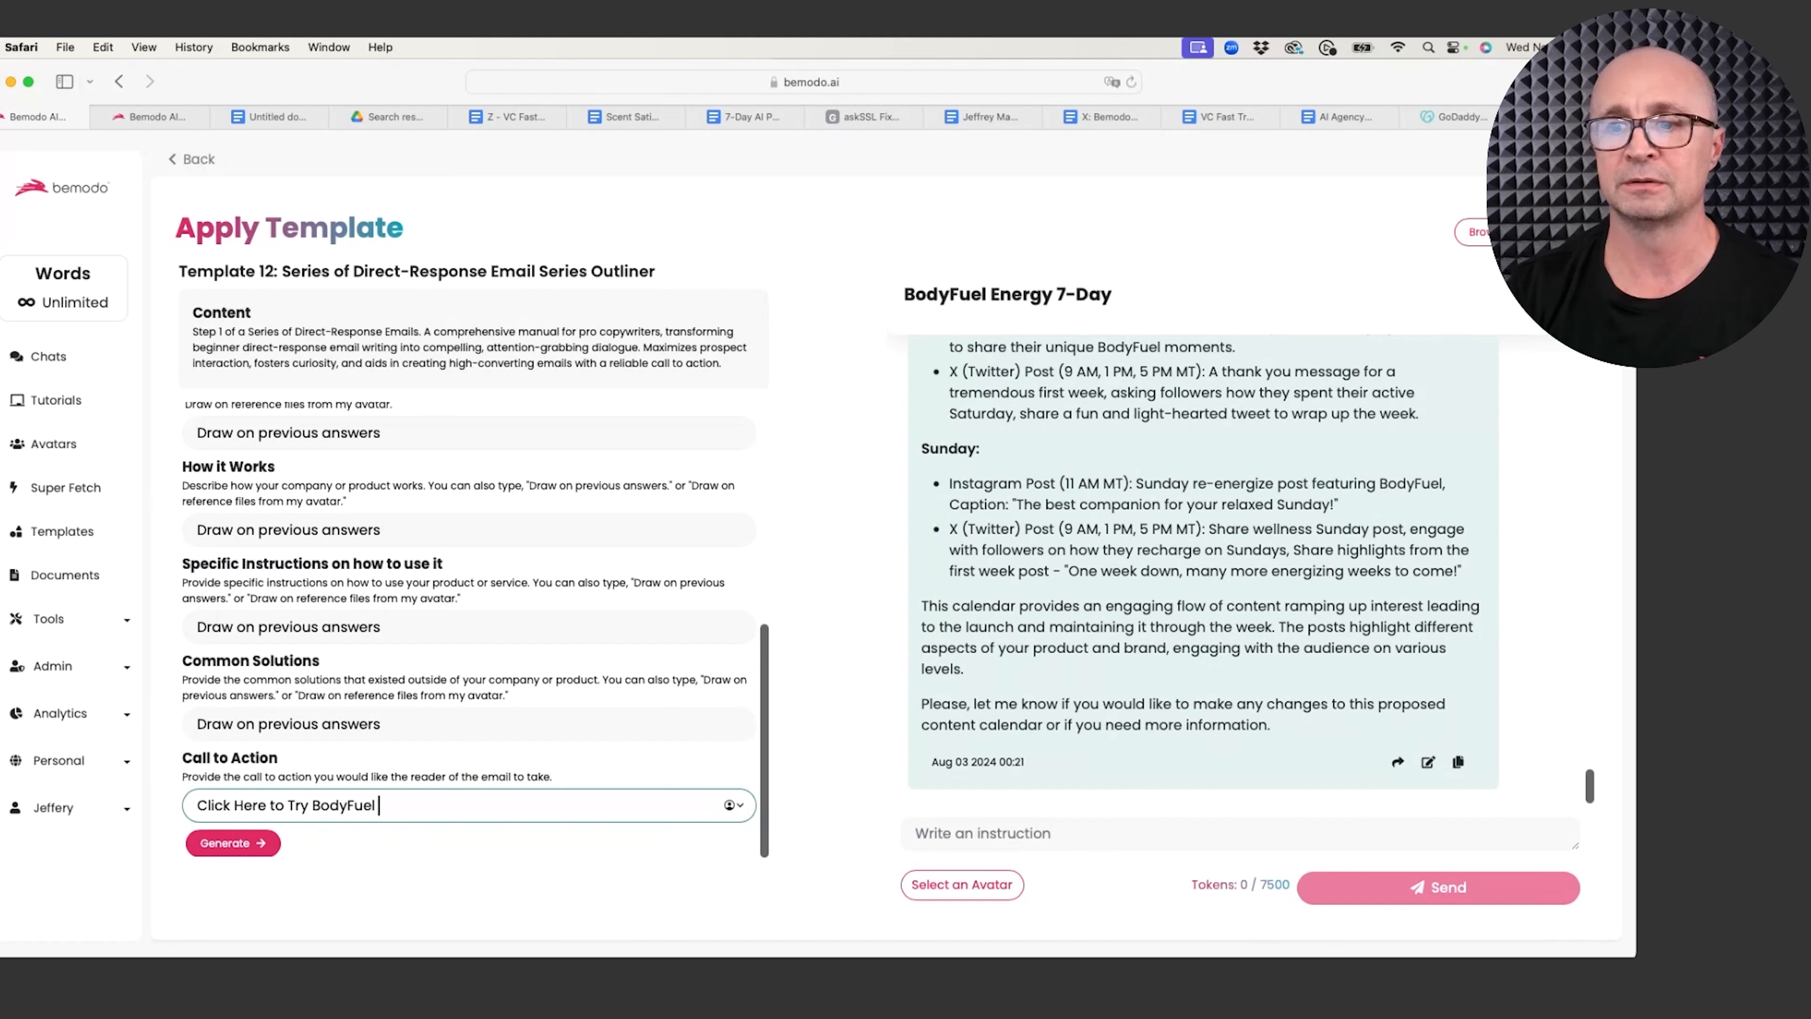
{"action": "type", "text": "50% you"}
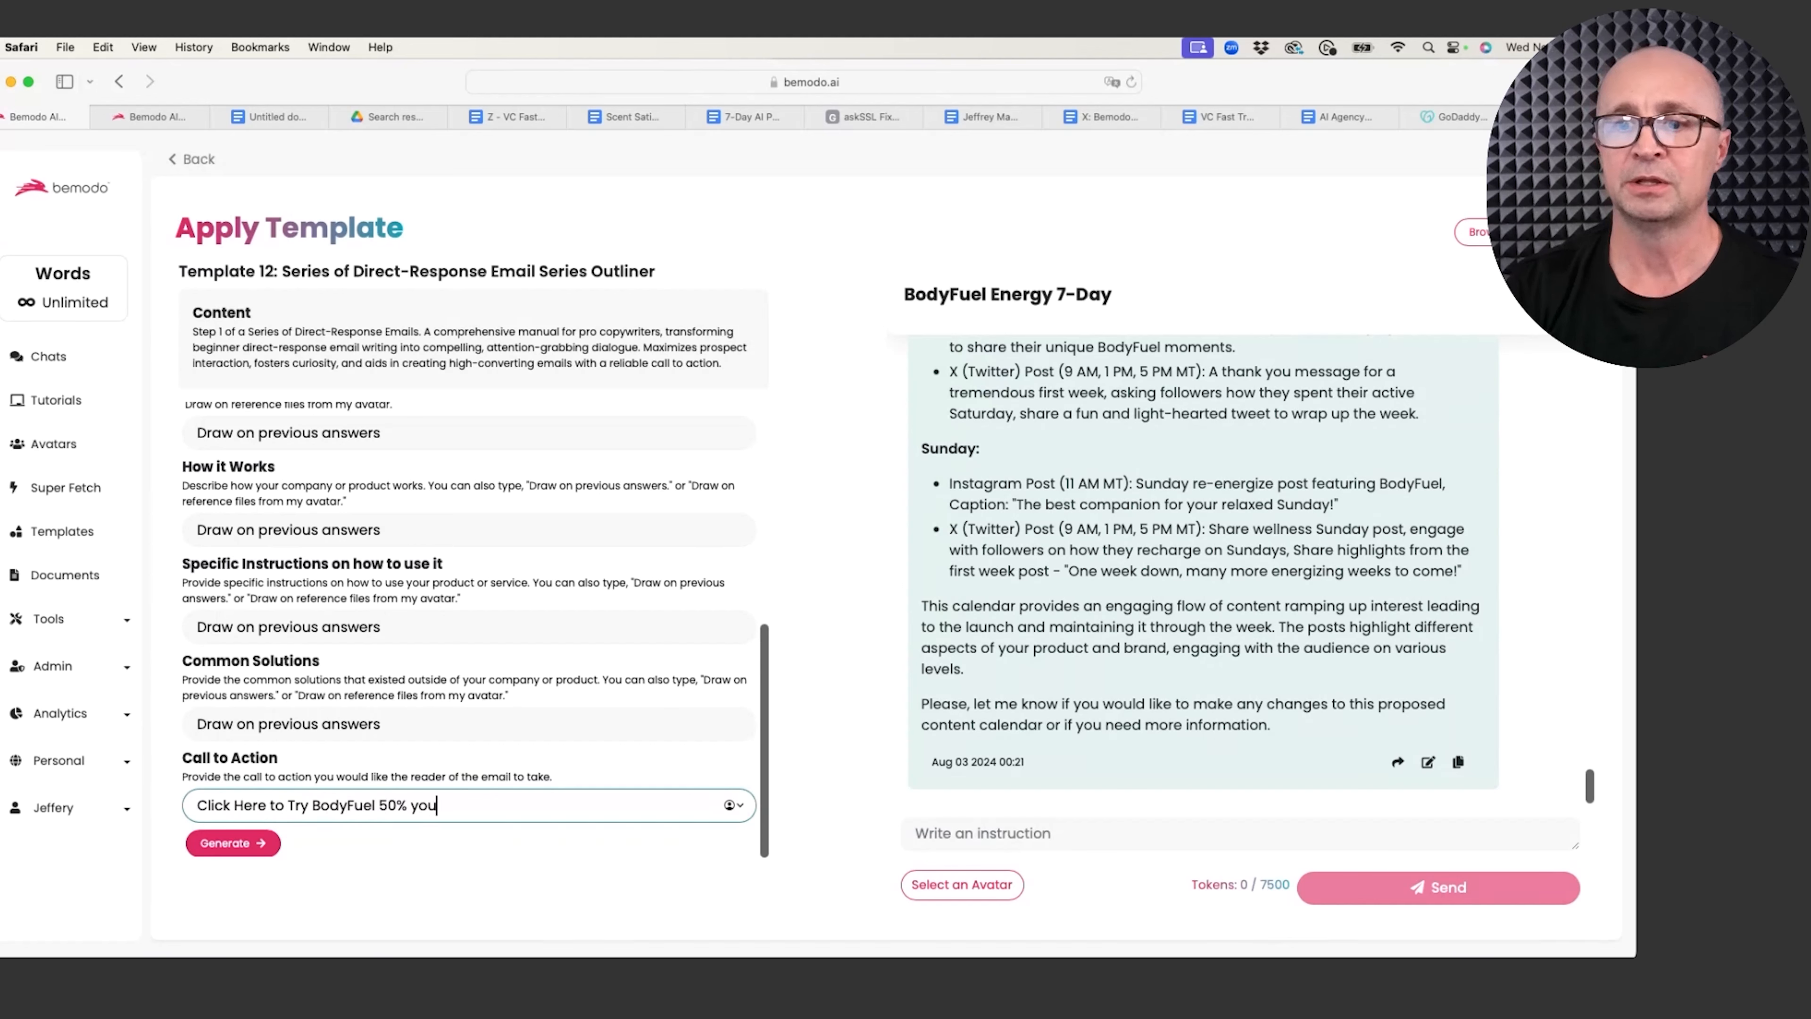
{"action": "type", "text": "r first purchase."}
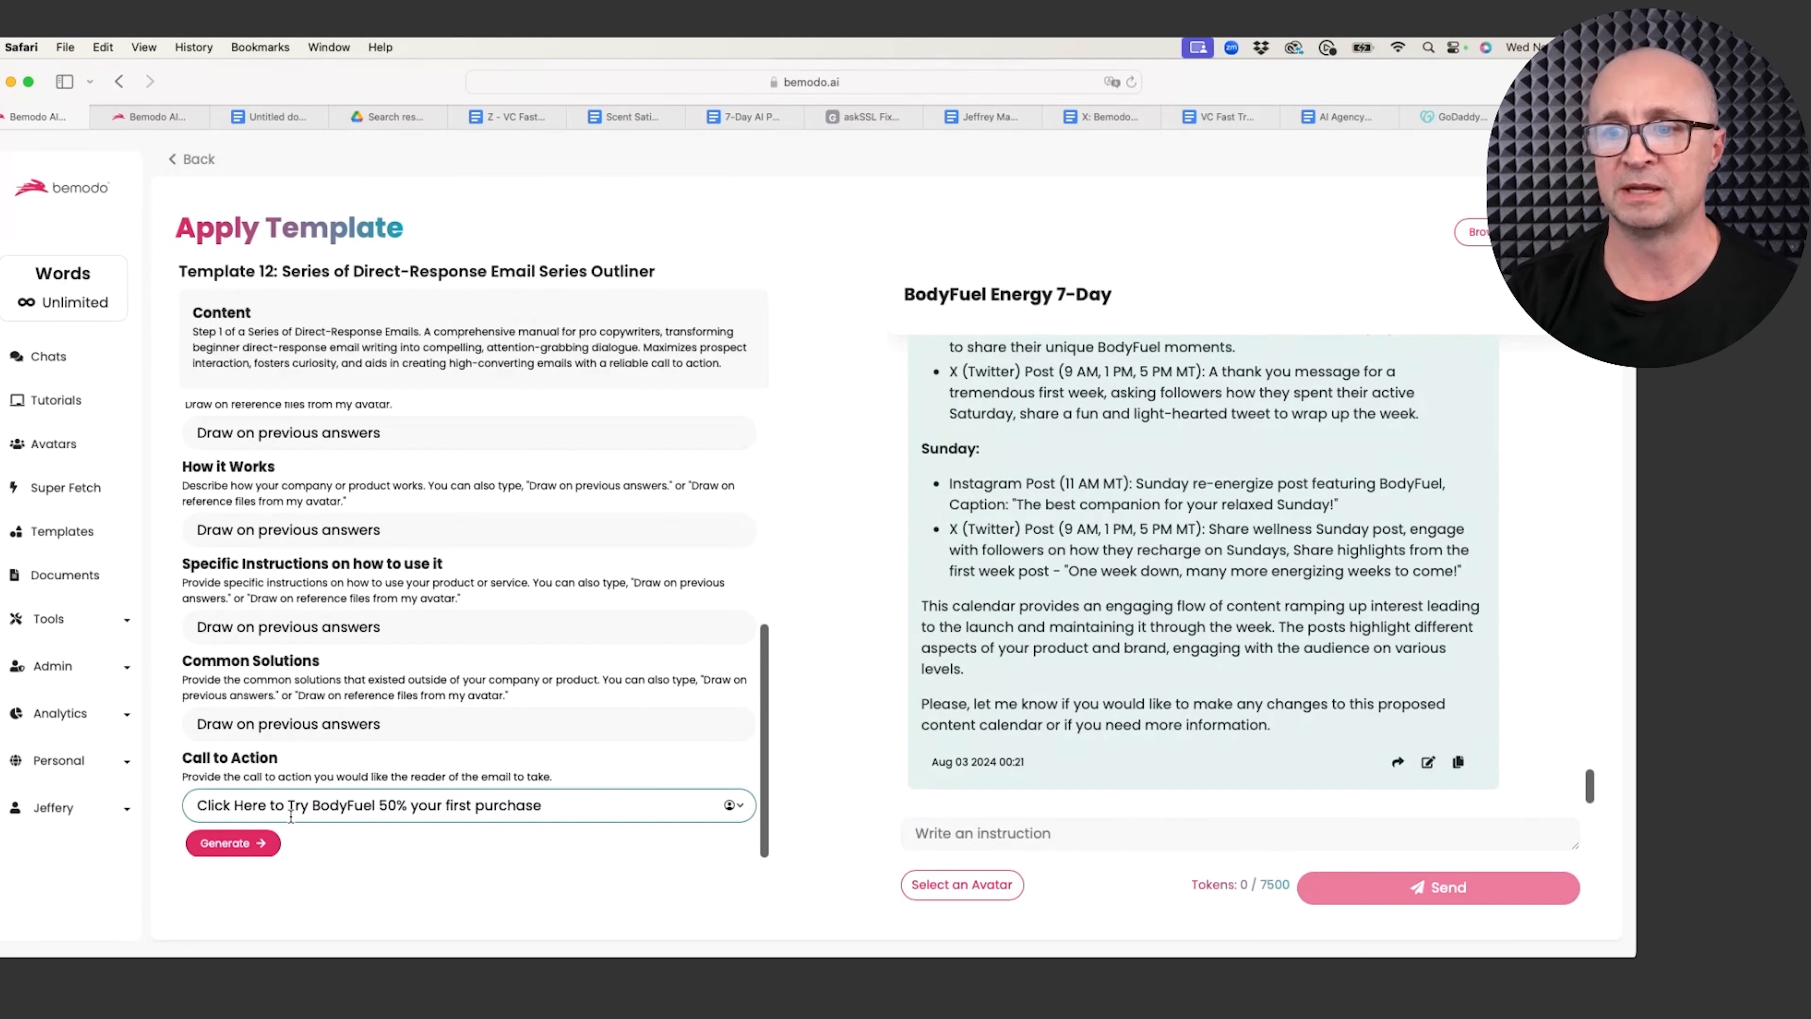
Step: Generate the six-email outline, then scroll back and highlight its Problem statement to review it
{"action": "left_click", "coordinate": [259, 844]}
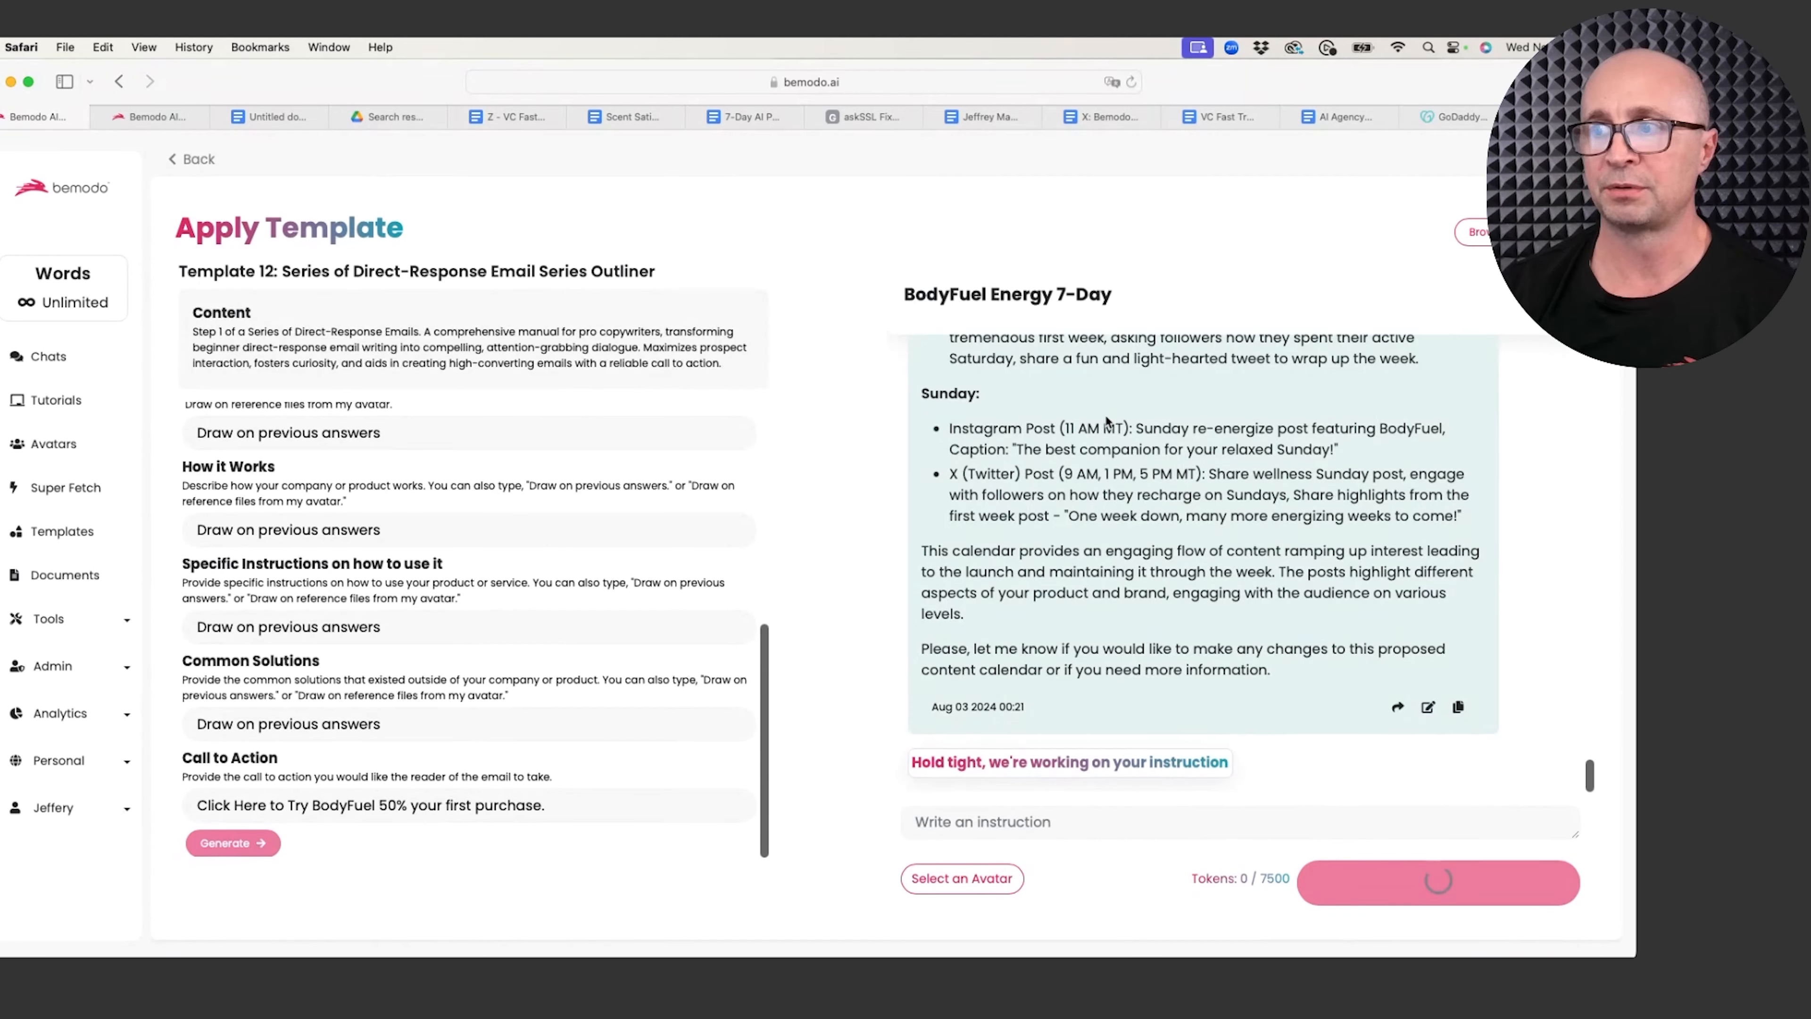
{"action": "scroll", "coordinate": [1080, 447], "scroll_direction": "up", "scroll_amount": 5}
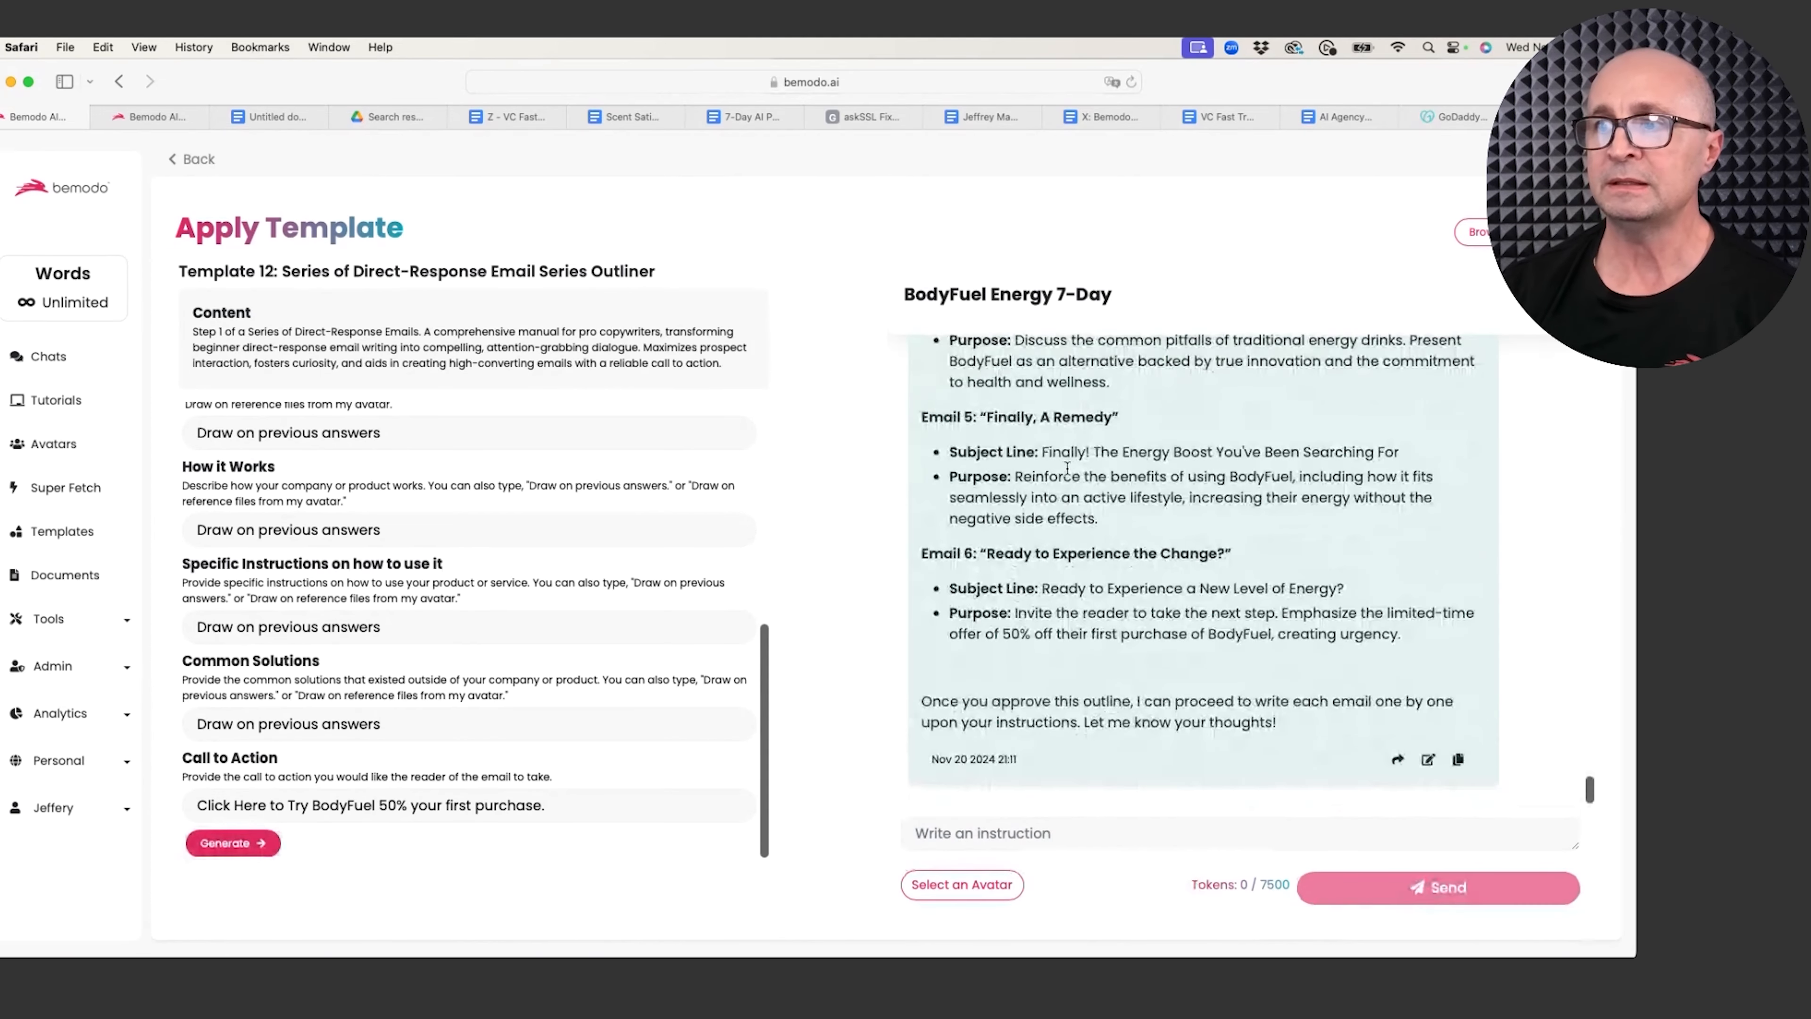
{"action": "scroll", "coordinate": [1072, 457], "scroll_direction": "up", "scroll_amount": 10}
{"action": "scroll", "coordinate": [1068, 472], "scroll_direction": "up", "scroll_amount": 10}
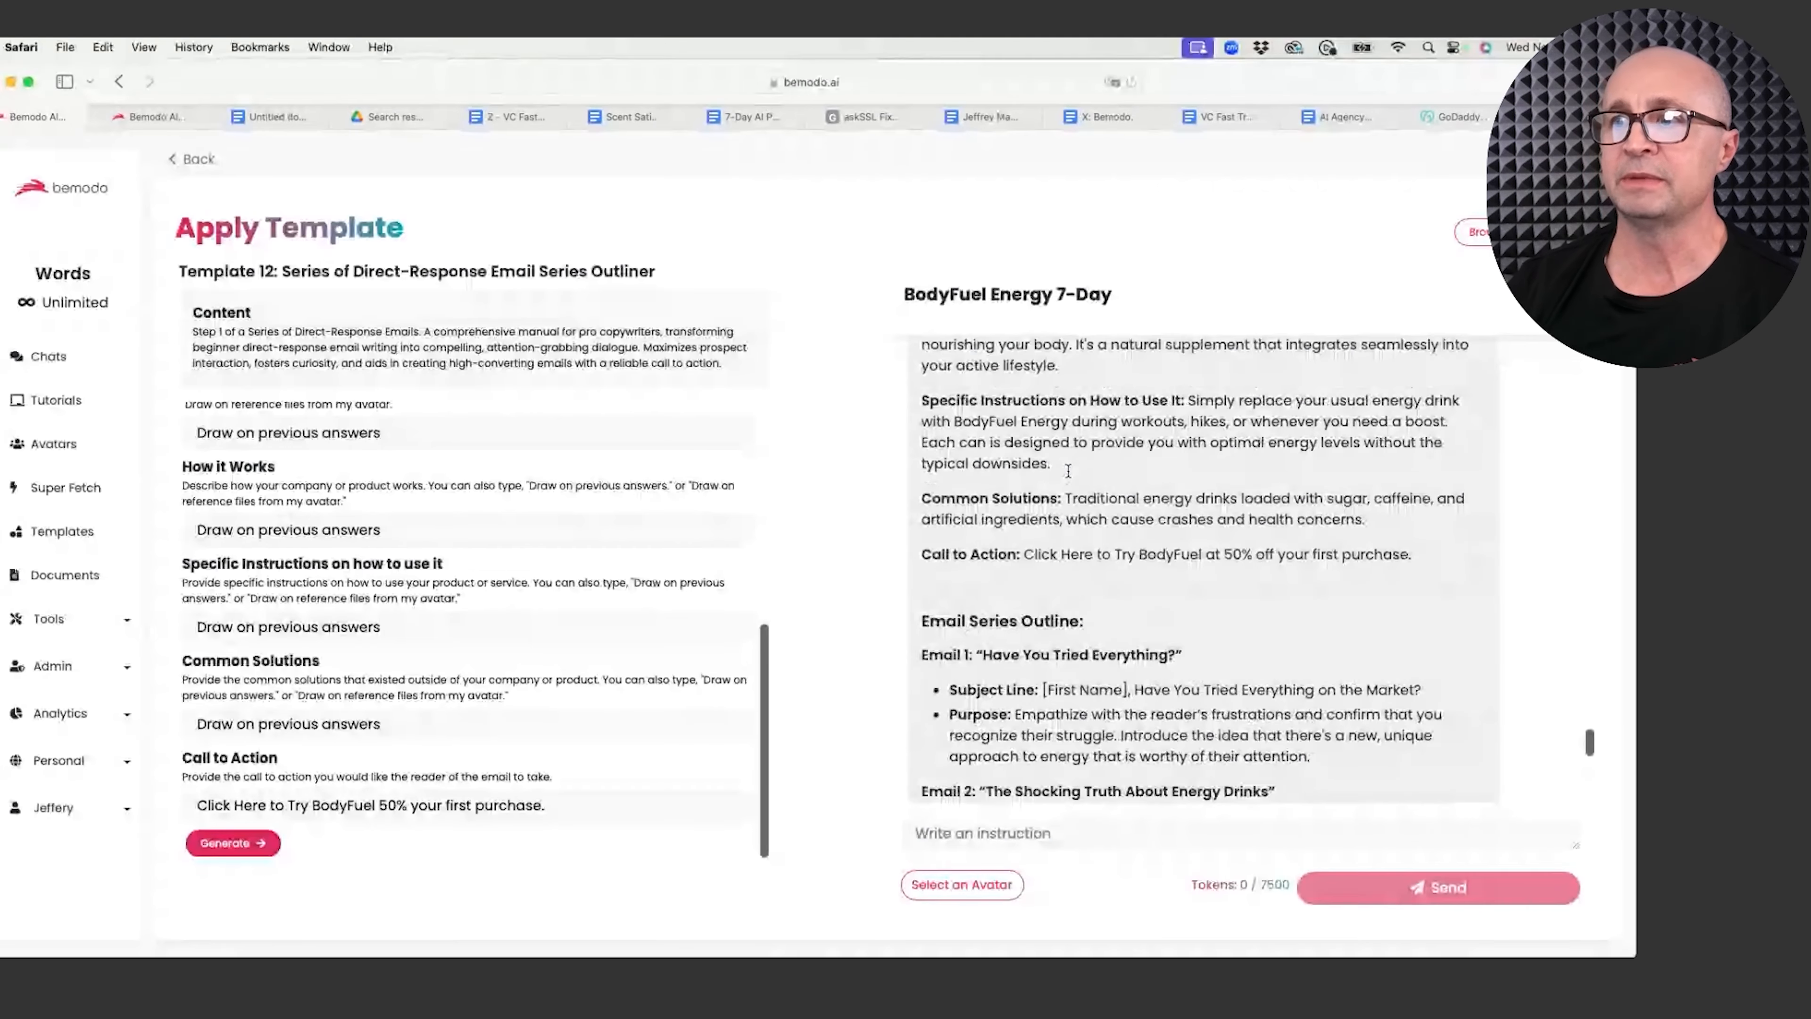
{"action": "scroll", "coordinate": [1070, 476], "scroll_direction": "up", "scroll_amount": 5}
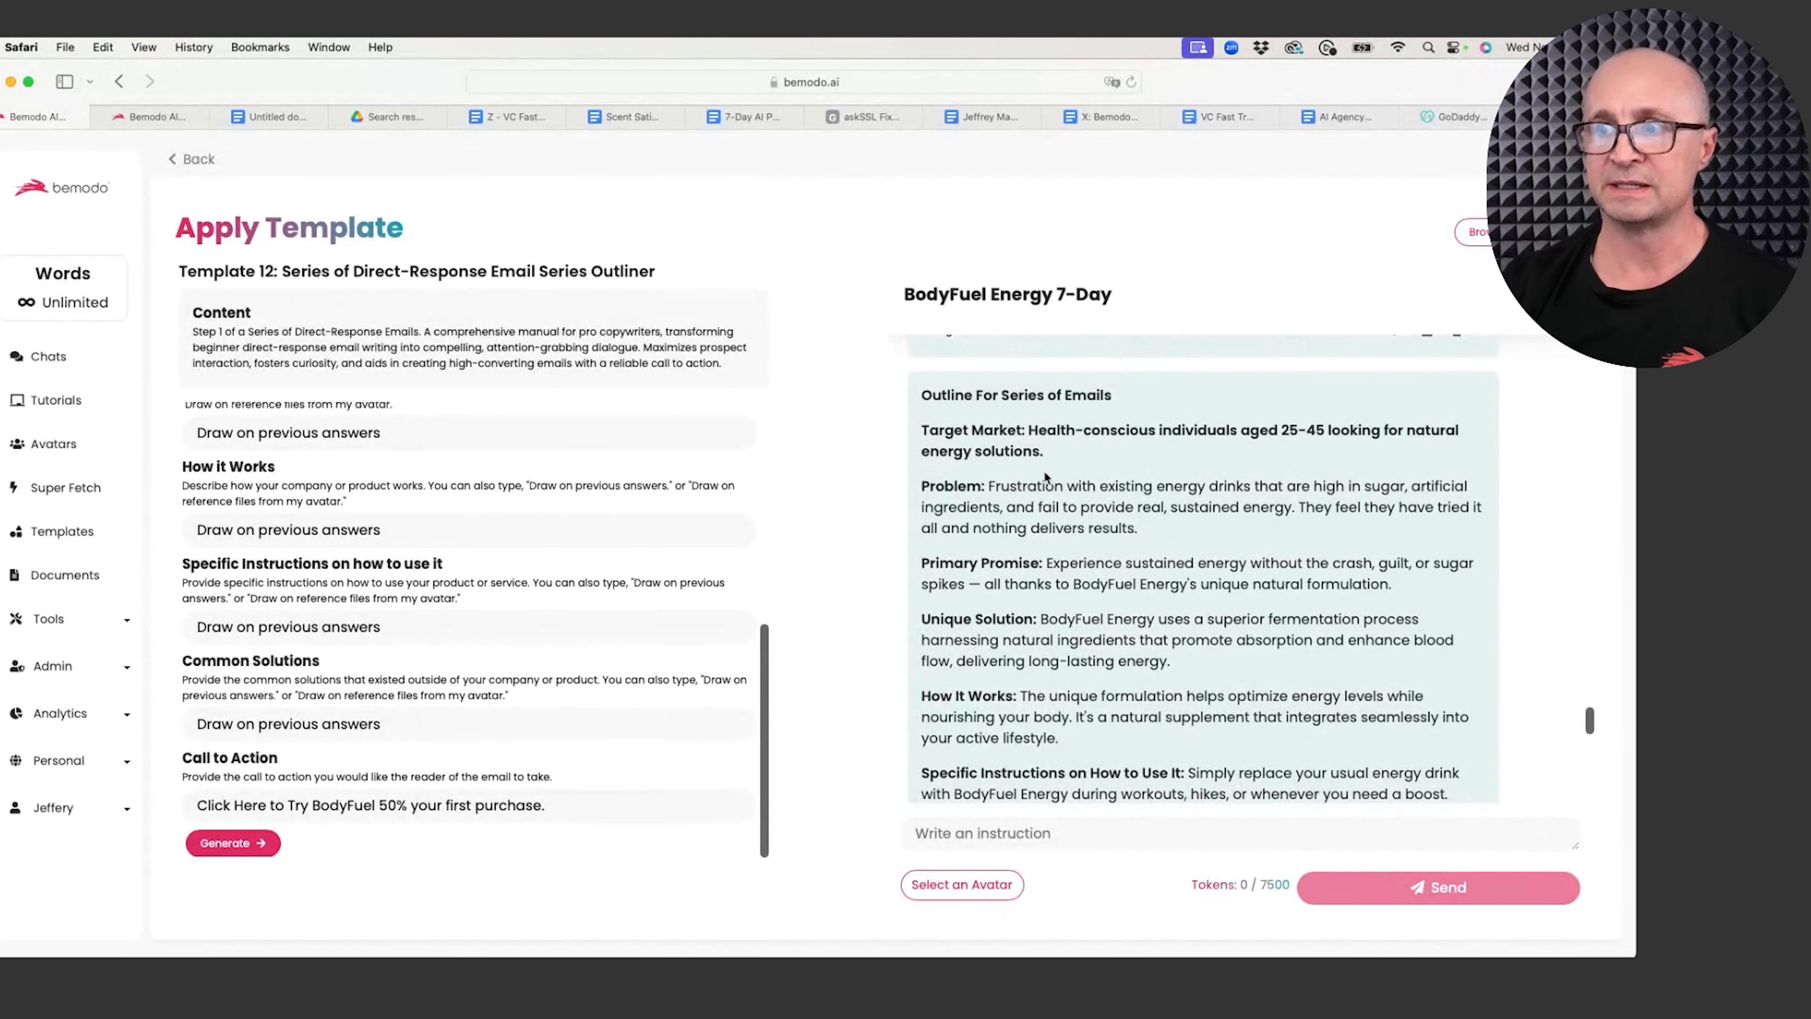
{"action": "left_click_drag", "start_coordinate": [948, 485], "coordinate": [1020, 512]}
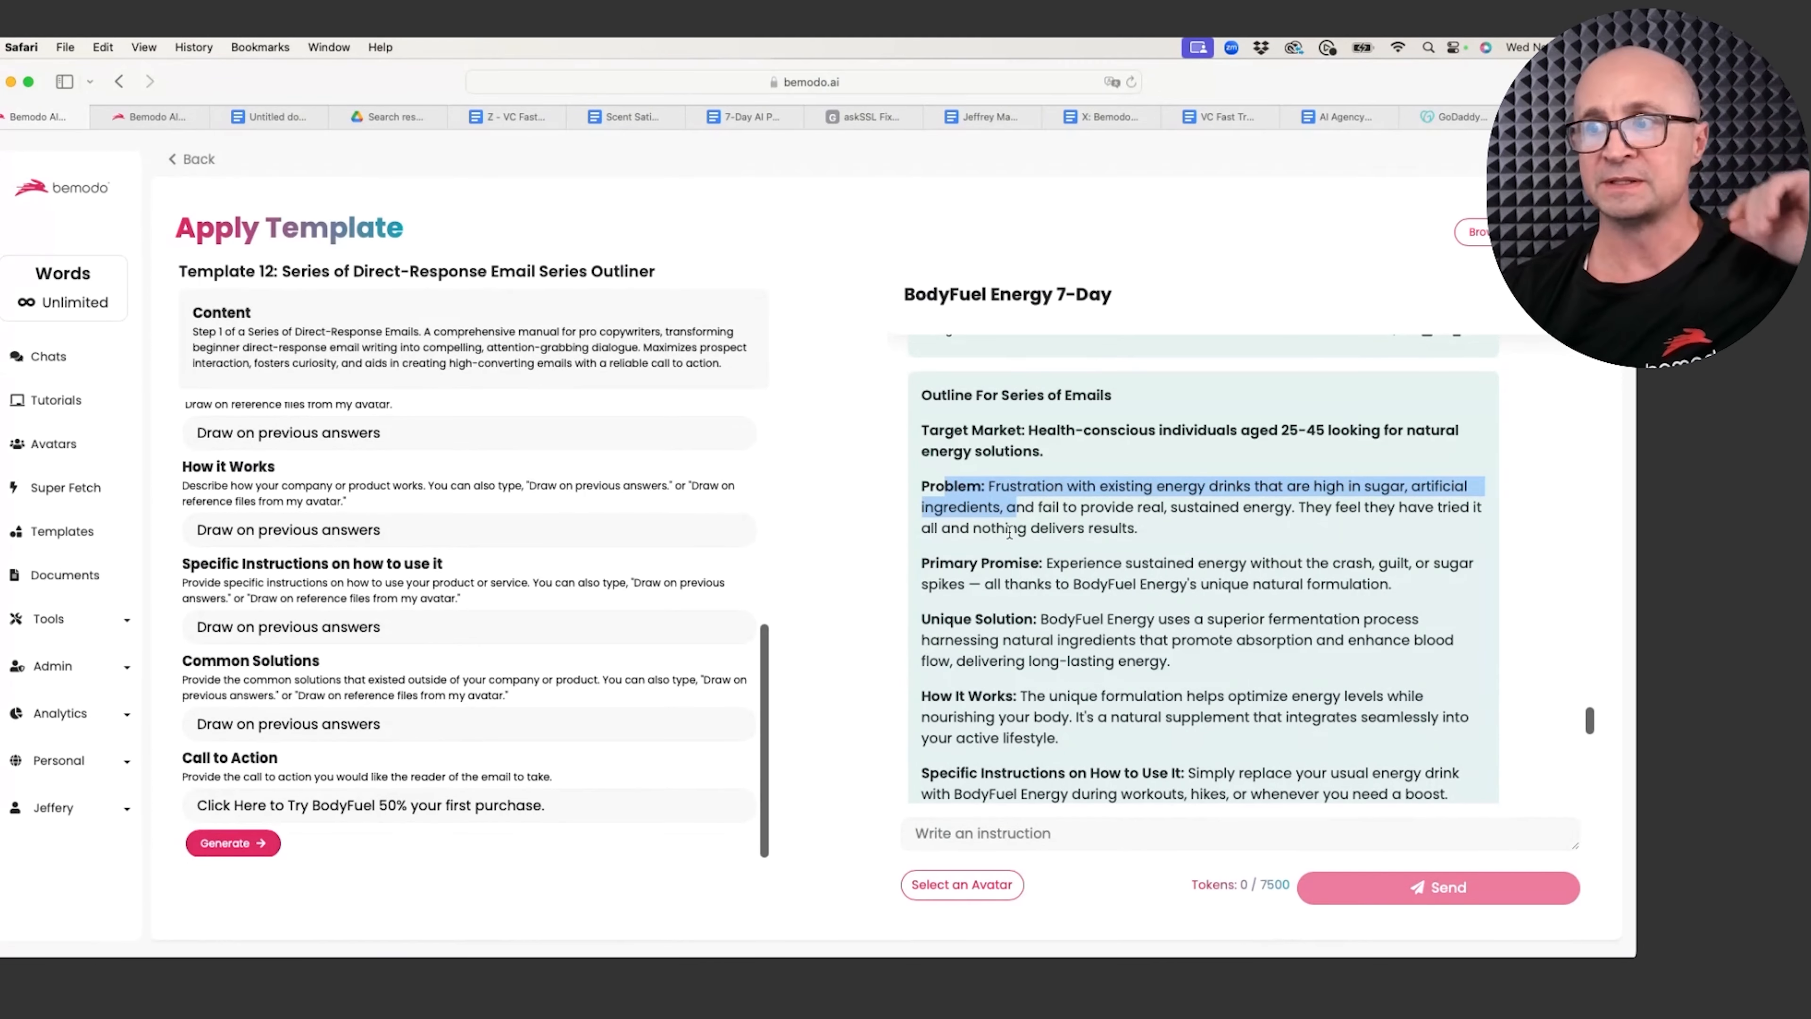
{"action": "scroll", "coordinate": [992, 516], "scroll_direction": "down", "scroll_amount": 2}
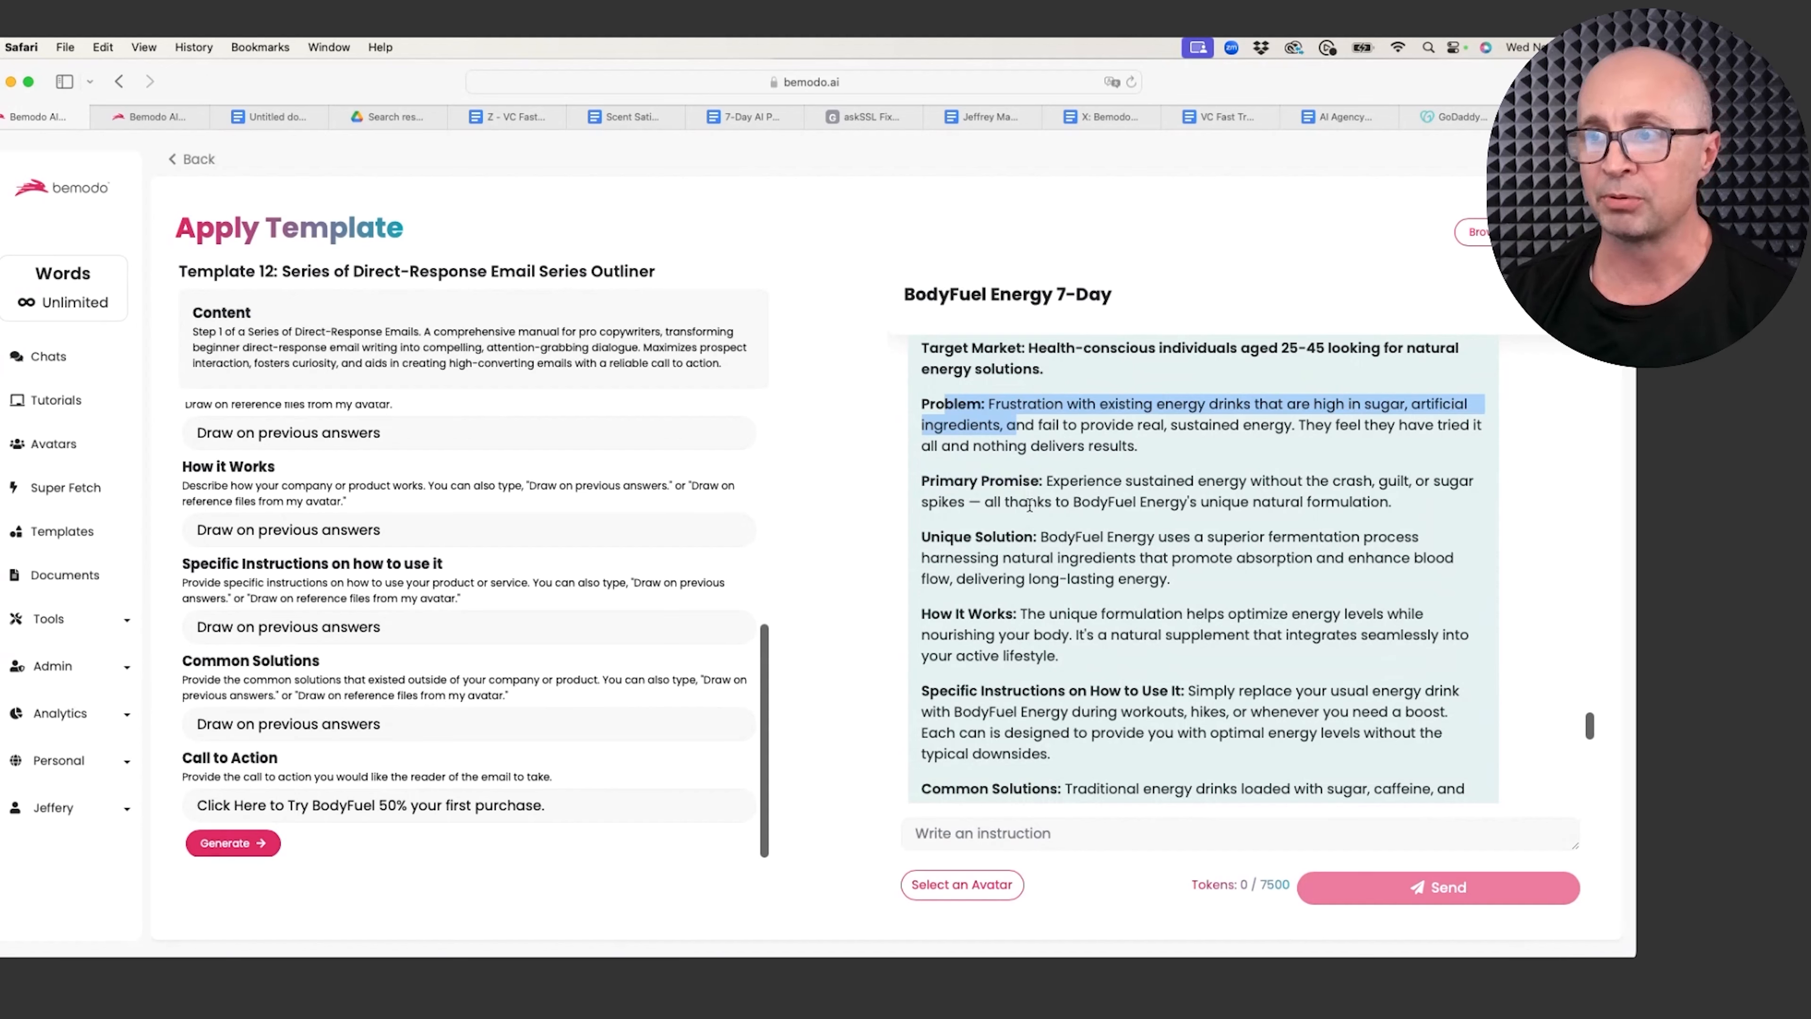
{"action": "scroll", "coordinate": [1070, 501], "scroll_direction": "down", "scroll_amount": 2}
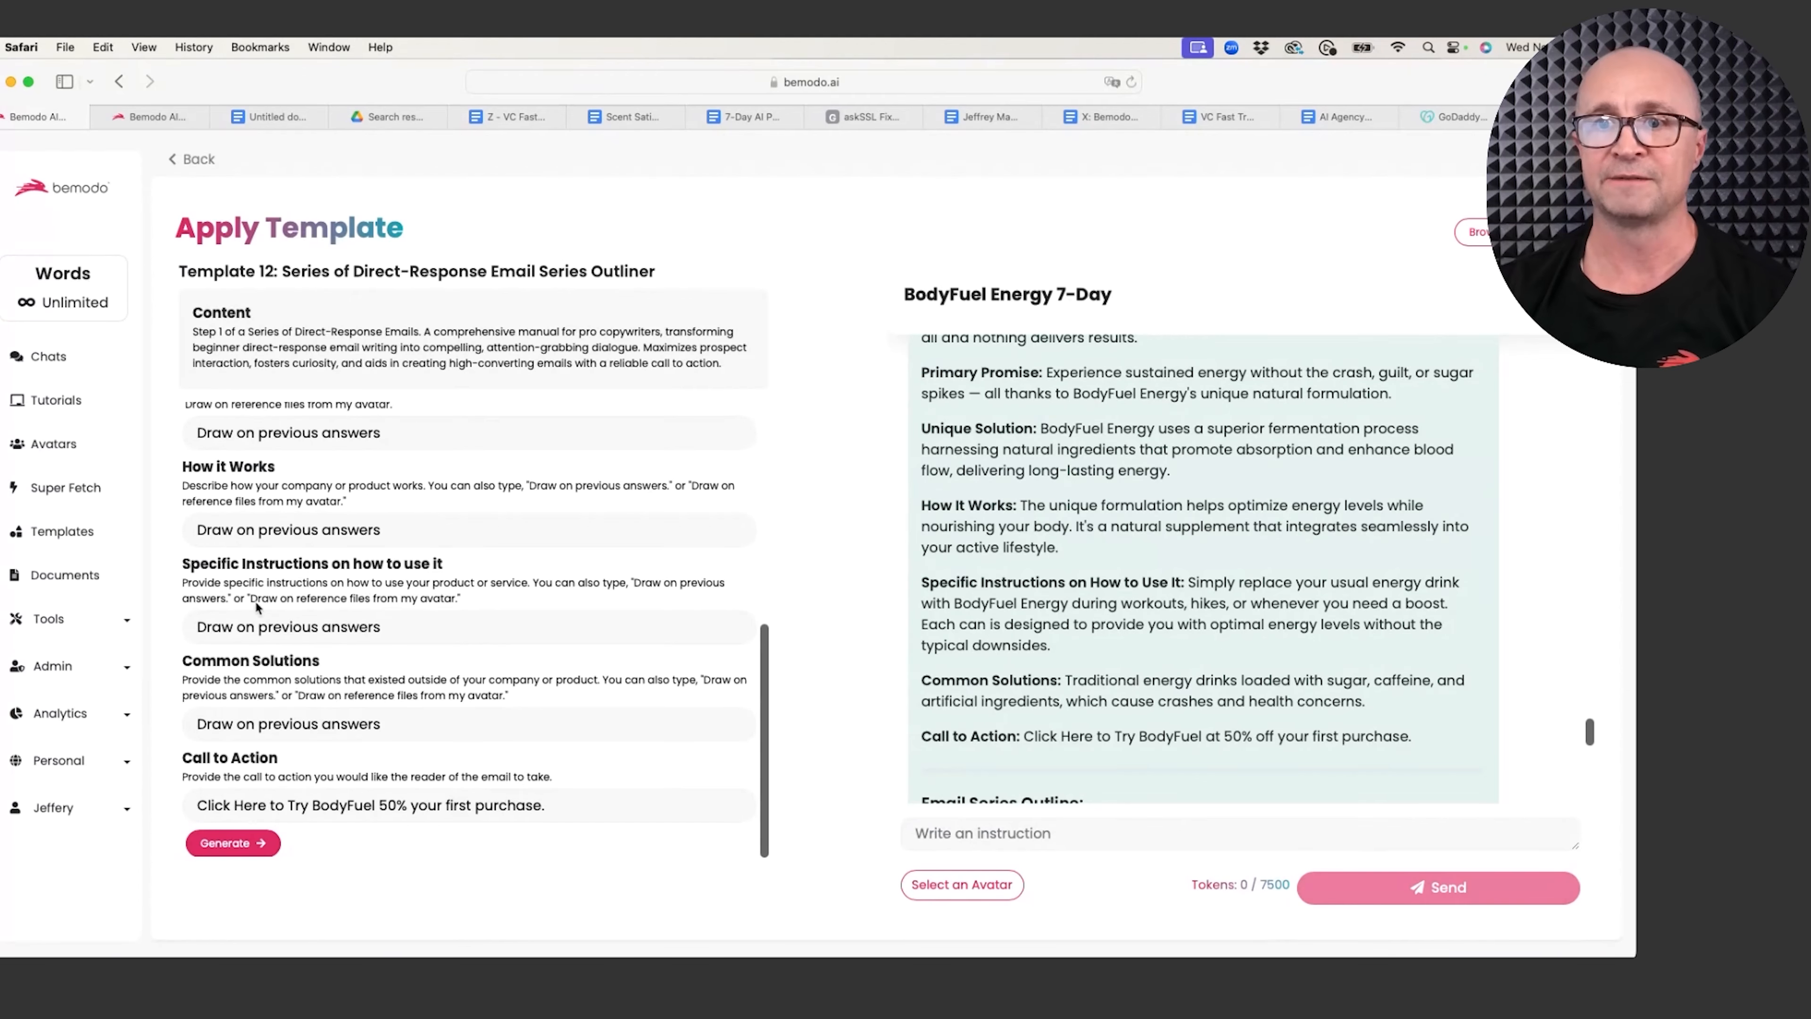
{"action": "scroll", "coordinate": [1120, 642], "scroll_direction": "down", "scroll_amount": 2}
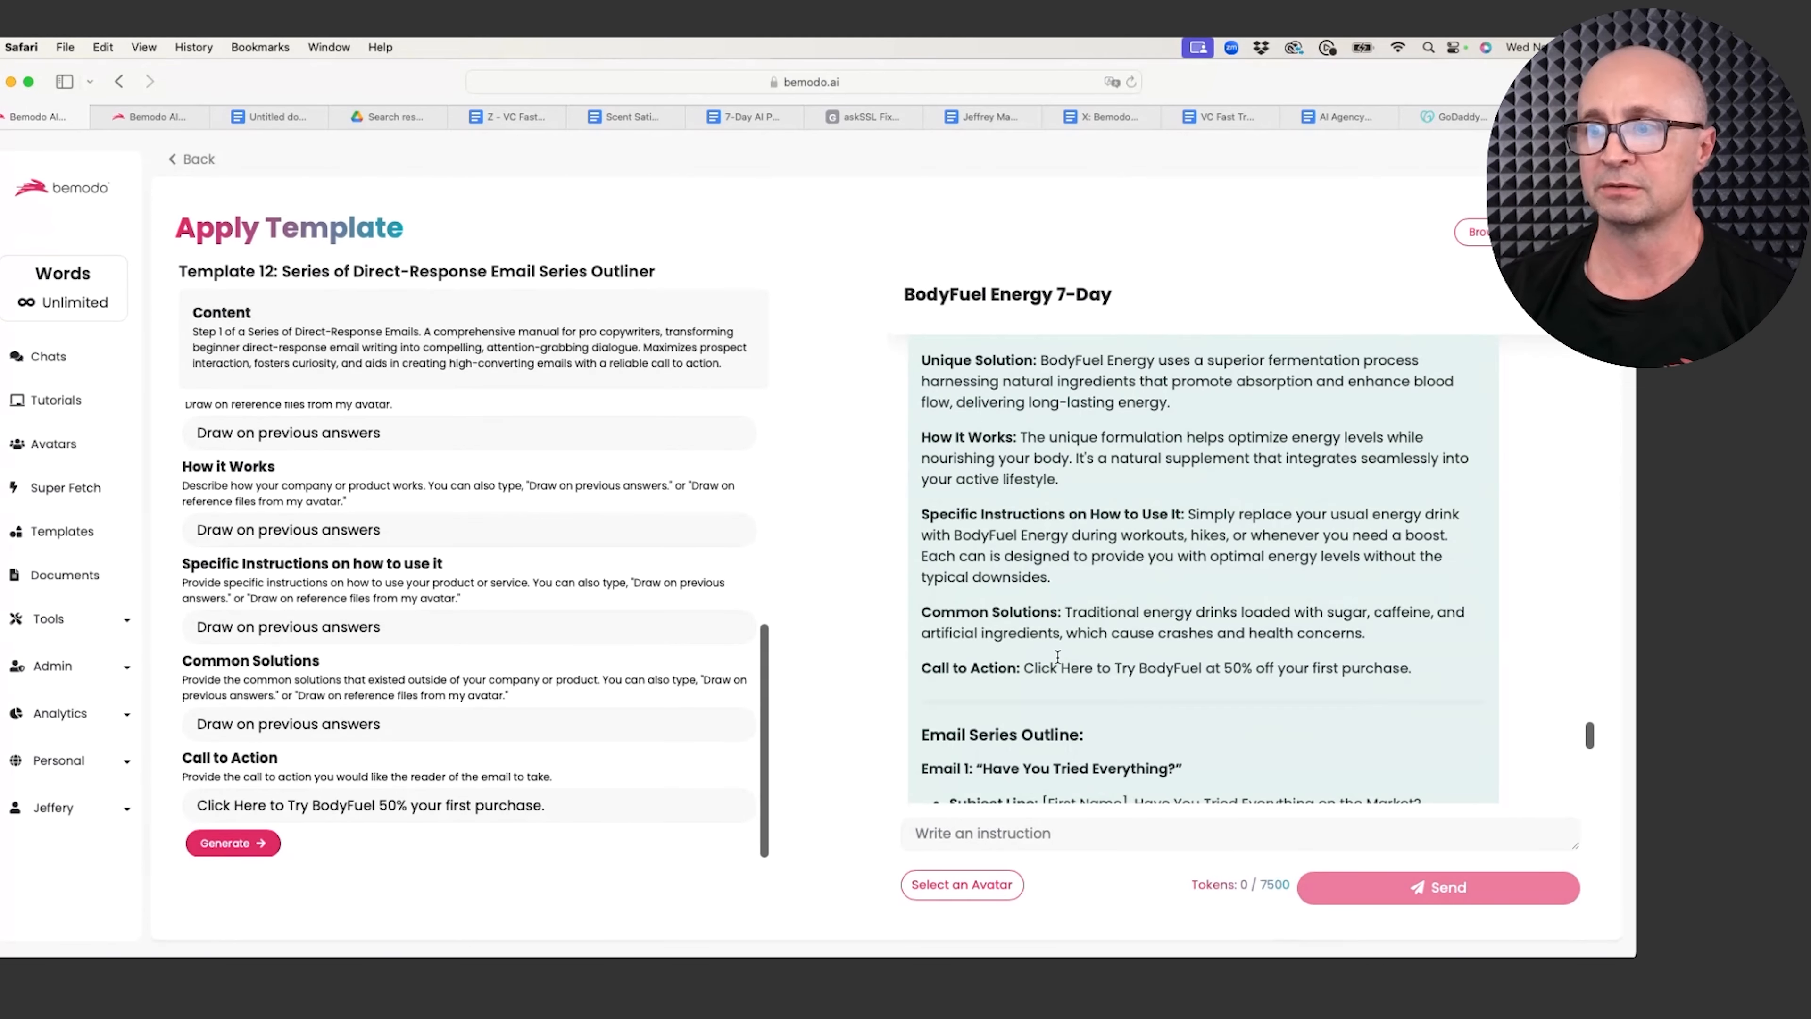
{"action": "scroll", "coordinate": [1057, 657], "scroll_direction": "down", "scroll_amount": 10}
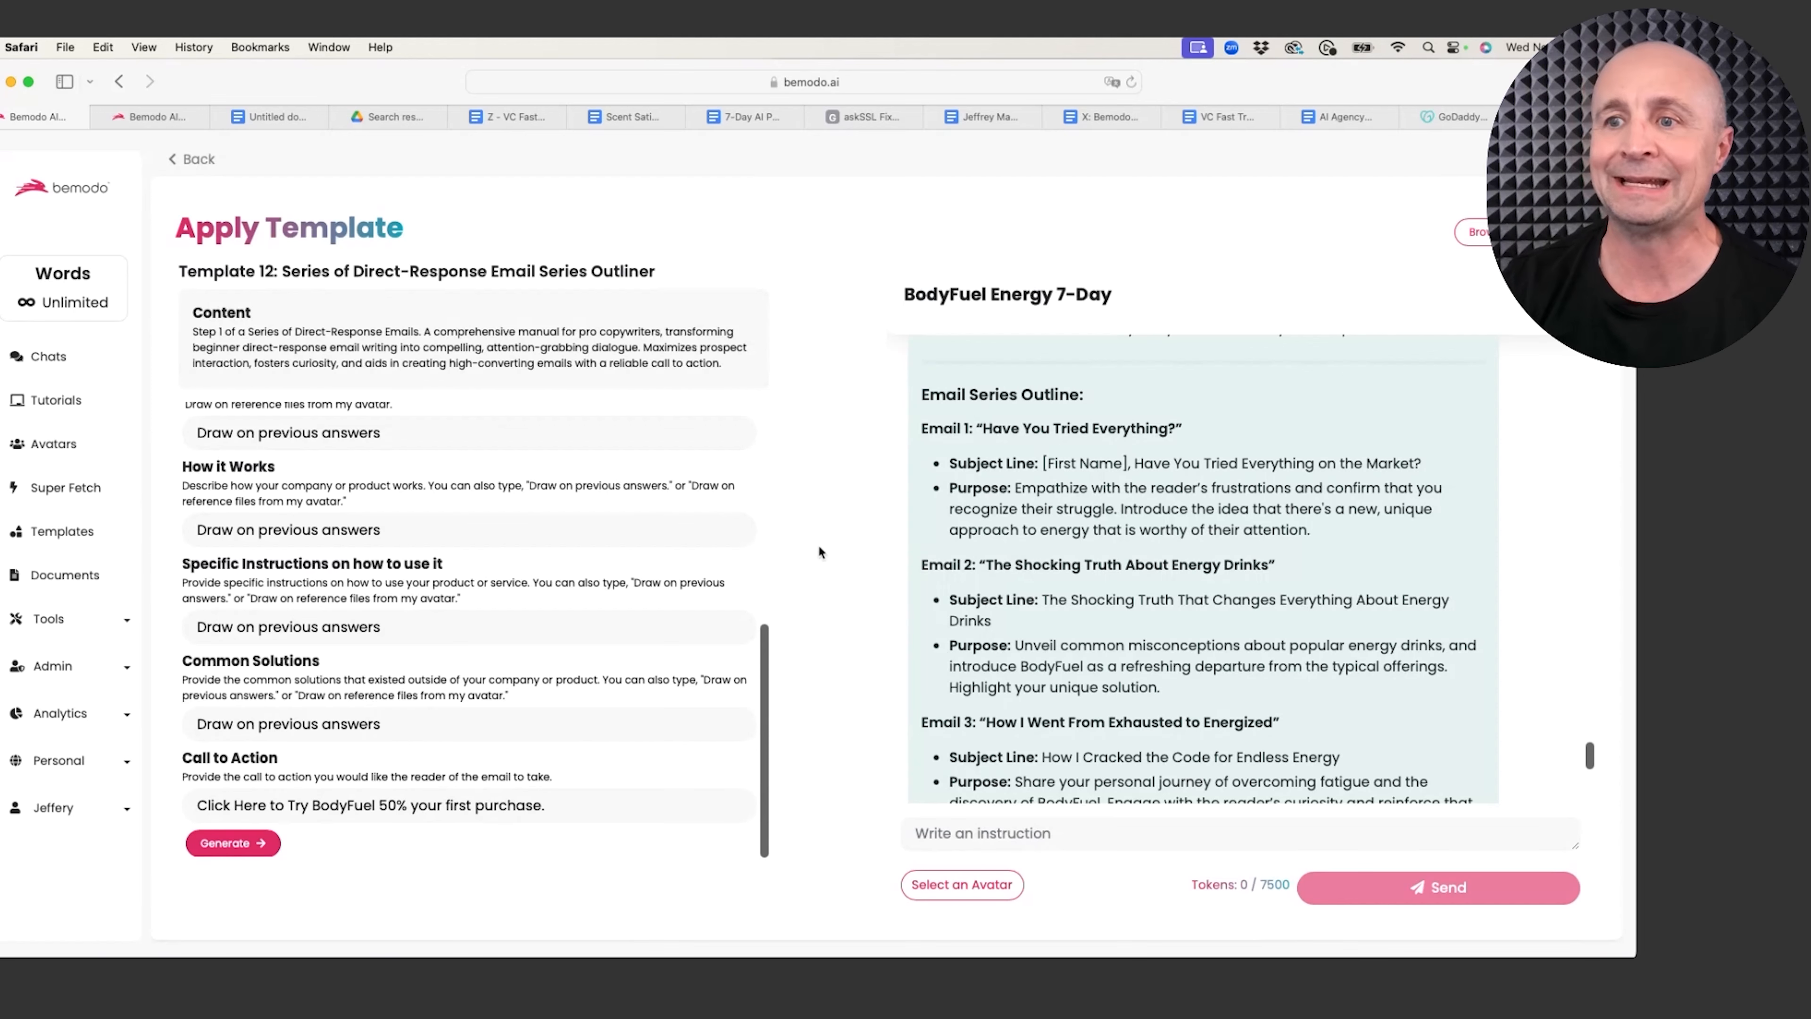
{"action": "scroll", "coordinate": [1066, 607], "scroll_direction": "down", "scroll_amount": 4}
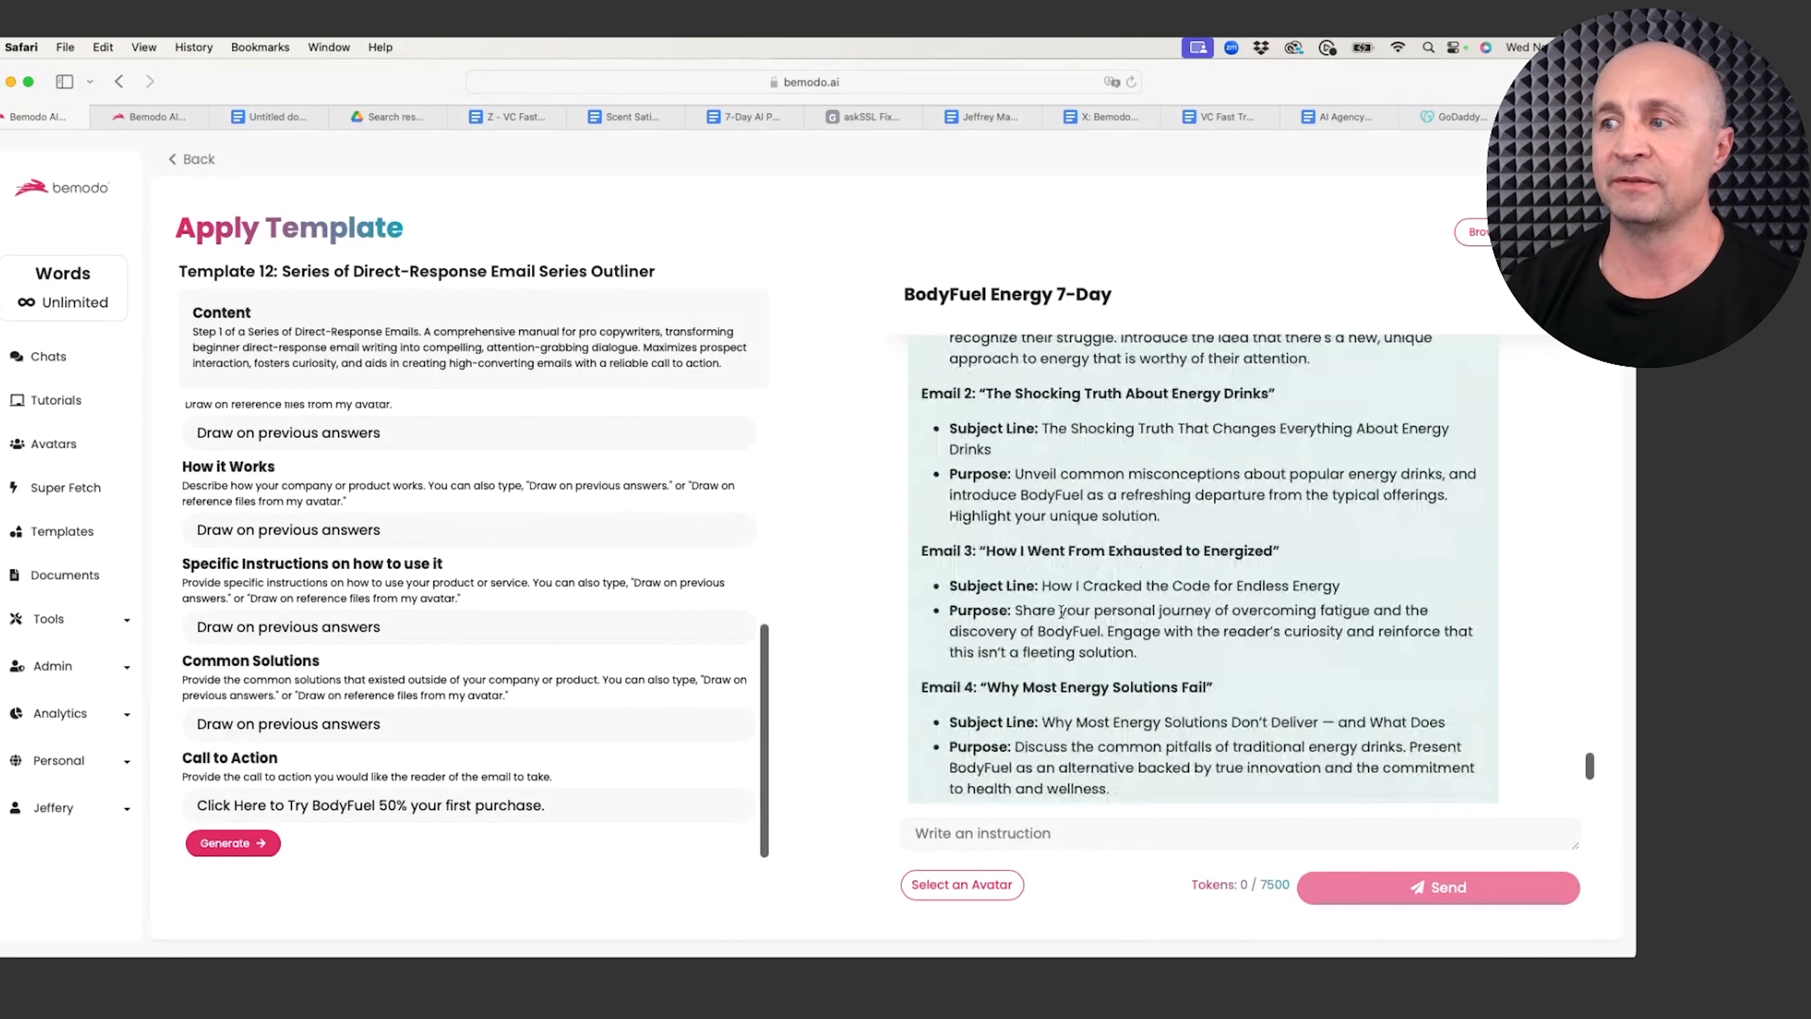
{"action": "scroll", "coordinate": [1062, 609], "scroll_direction": "down", "scroll_amount": 10}
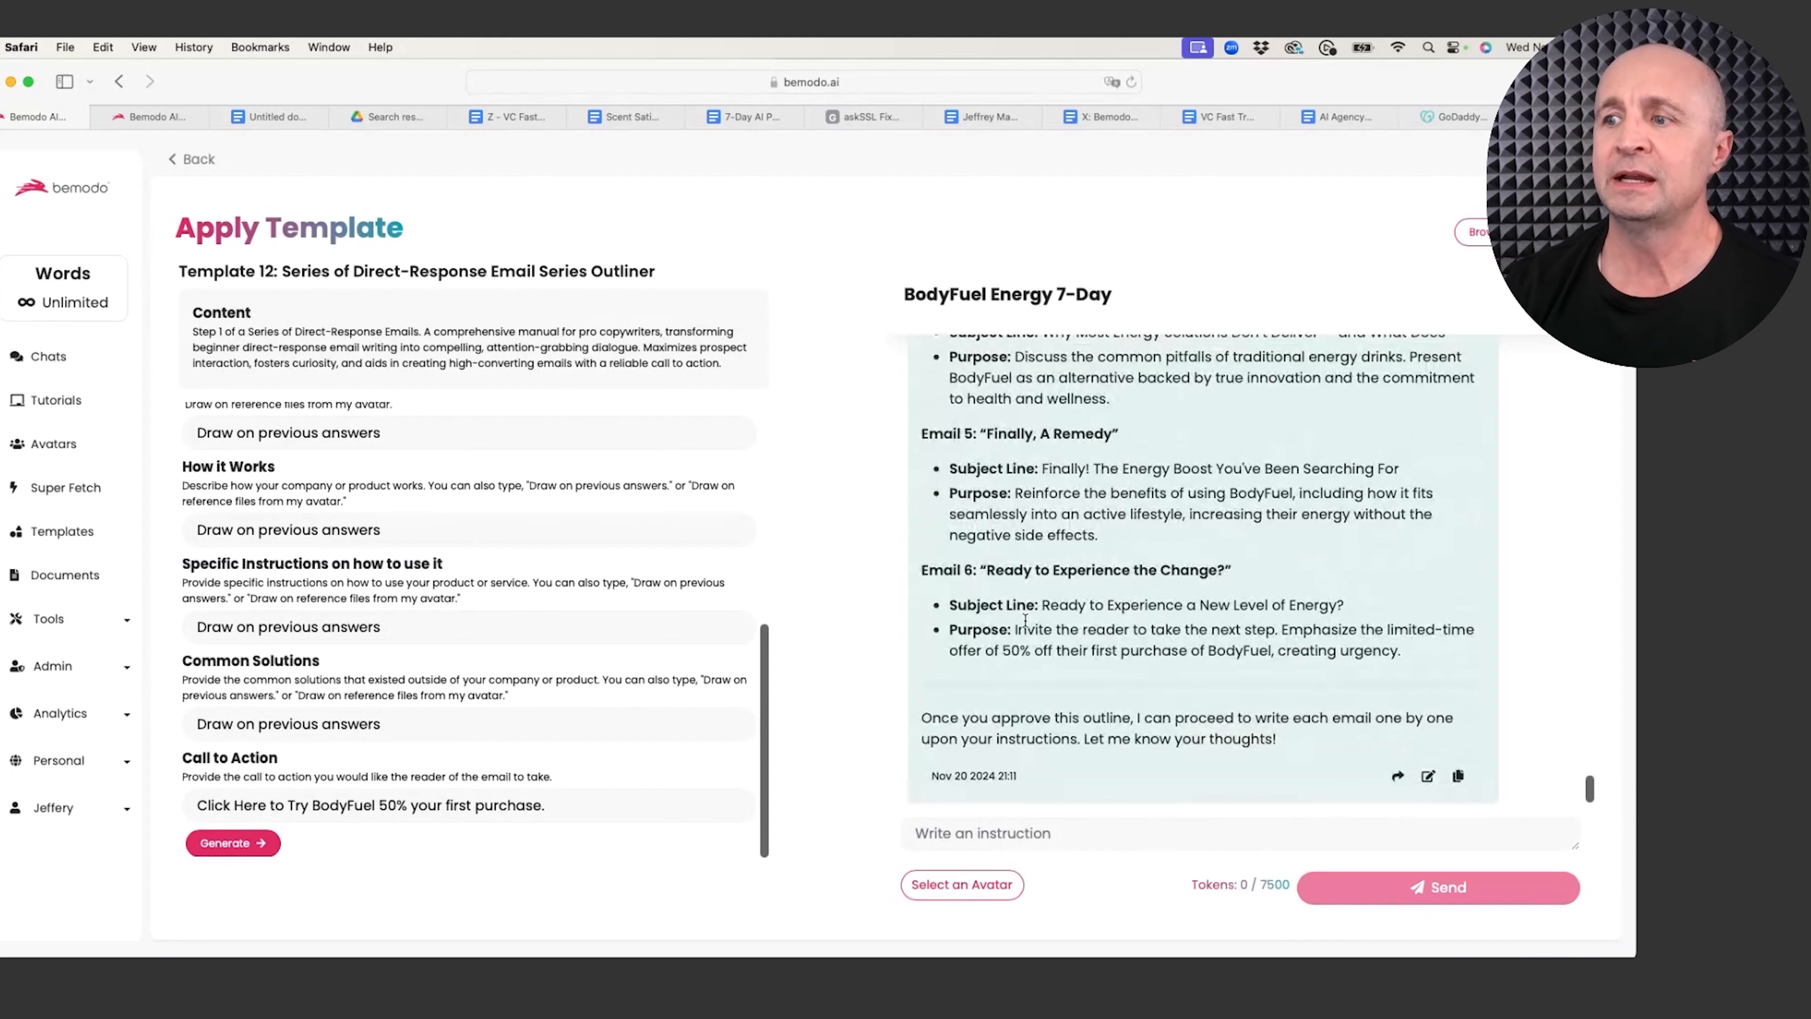
{"action": "scroll", "coordinate": [1029, 622], "scroll_direction": "up", "scroll_amount": 2}
{"action": "scroll", "coordinate": [1030, 622], "scroll_direction": "up", "scroll_amount": 3}
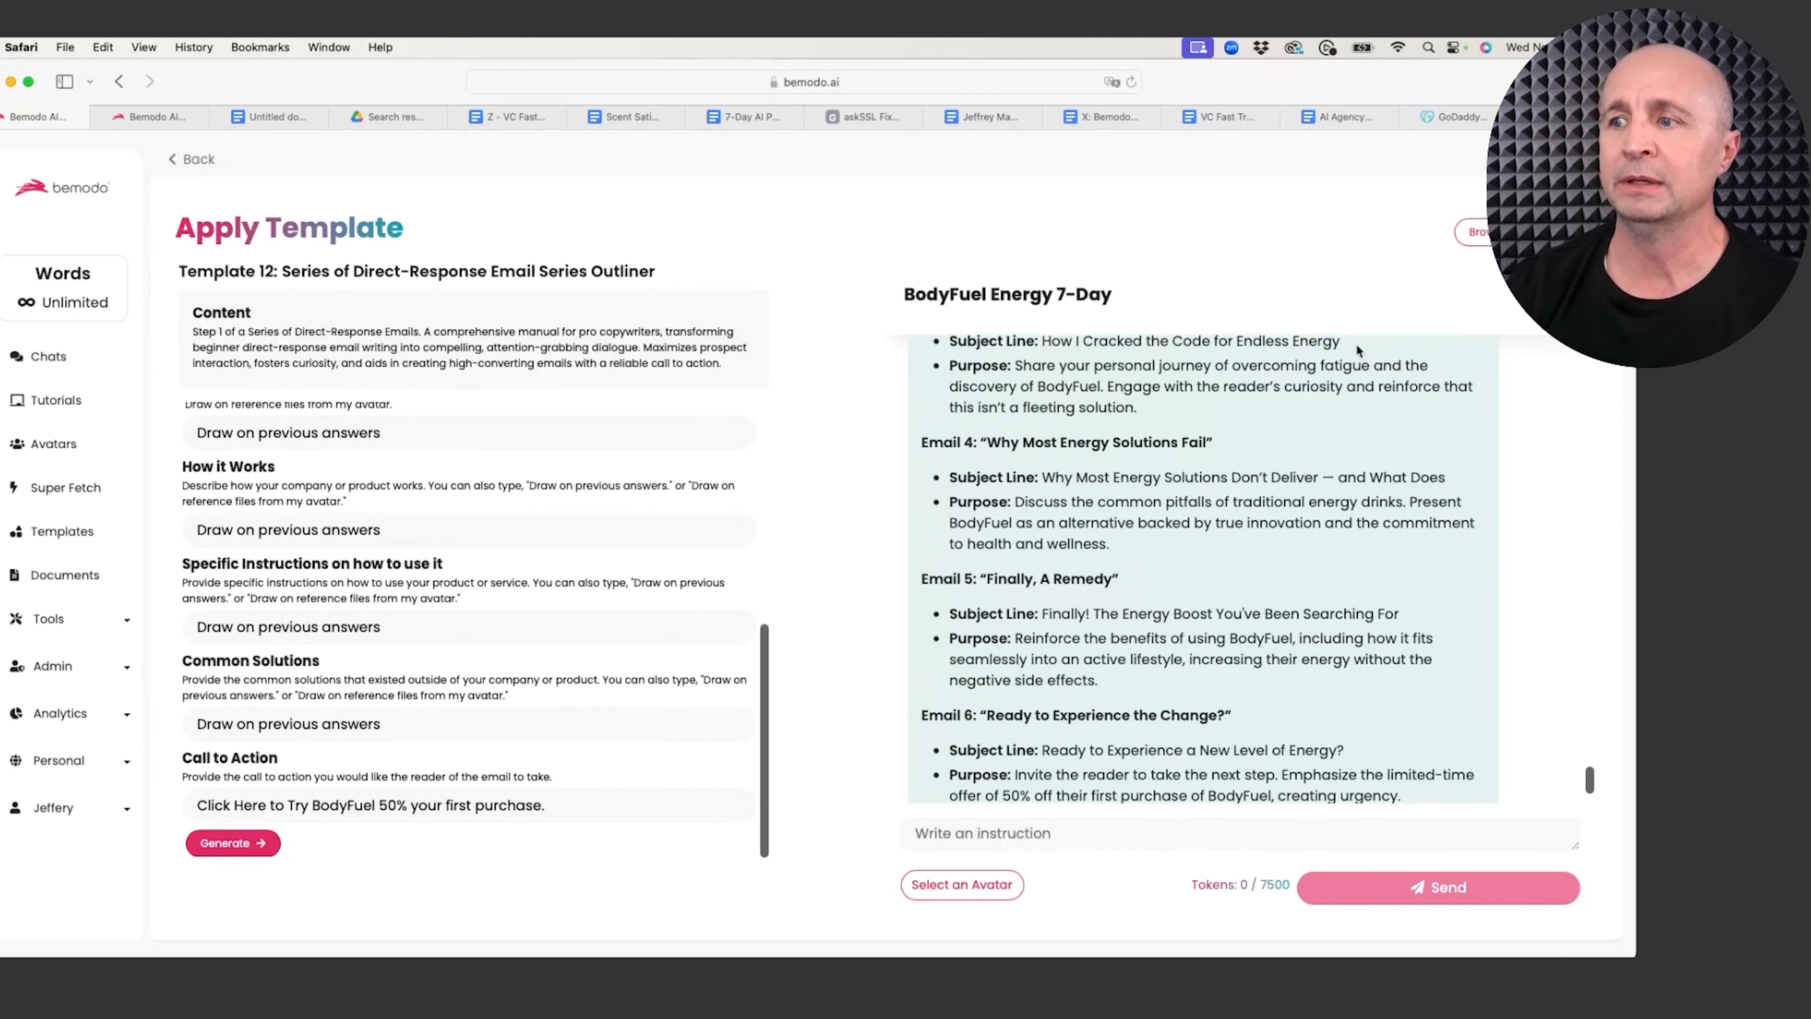
Step: Return to the templates list and open the Template 13 first-email form
{"action": "left_click", "coordinate": [1512, 232]}
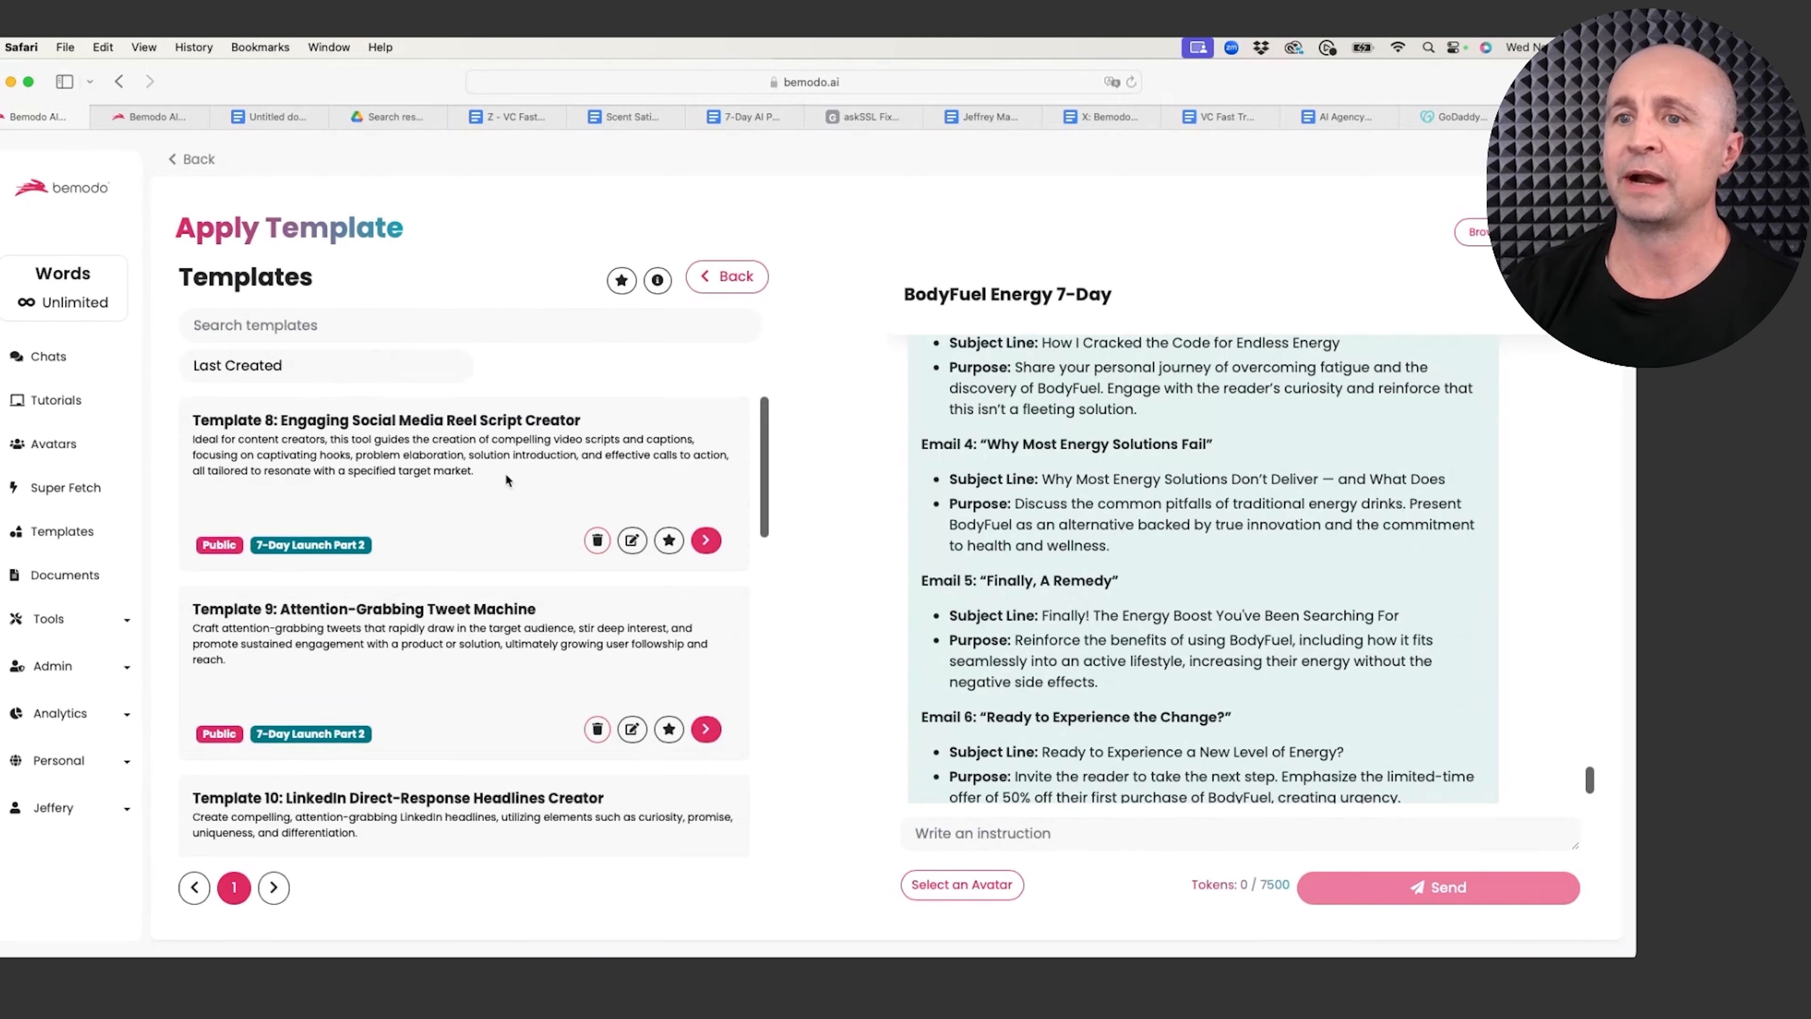
{"action": "scroll", "coordinate": [438, 541], "scroll_direction": "down", "scroll_amount": 8}
{"action": "scroll", "coordinate": [438, 546], "scroll_direction": "down", "scroll_amount": 4}
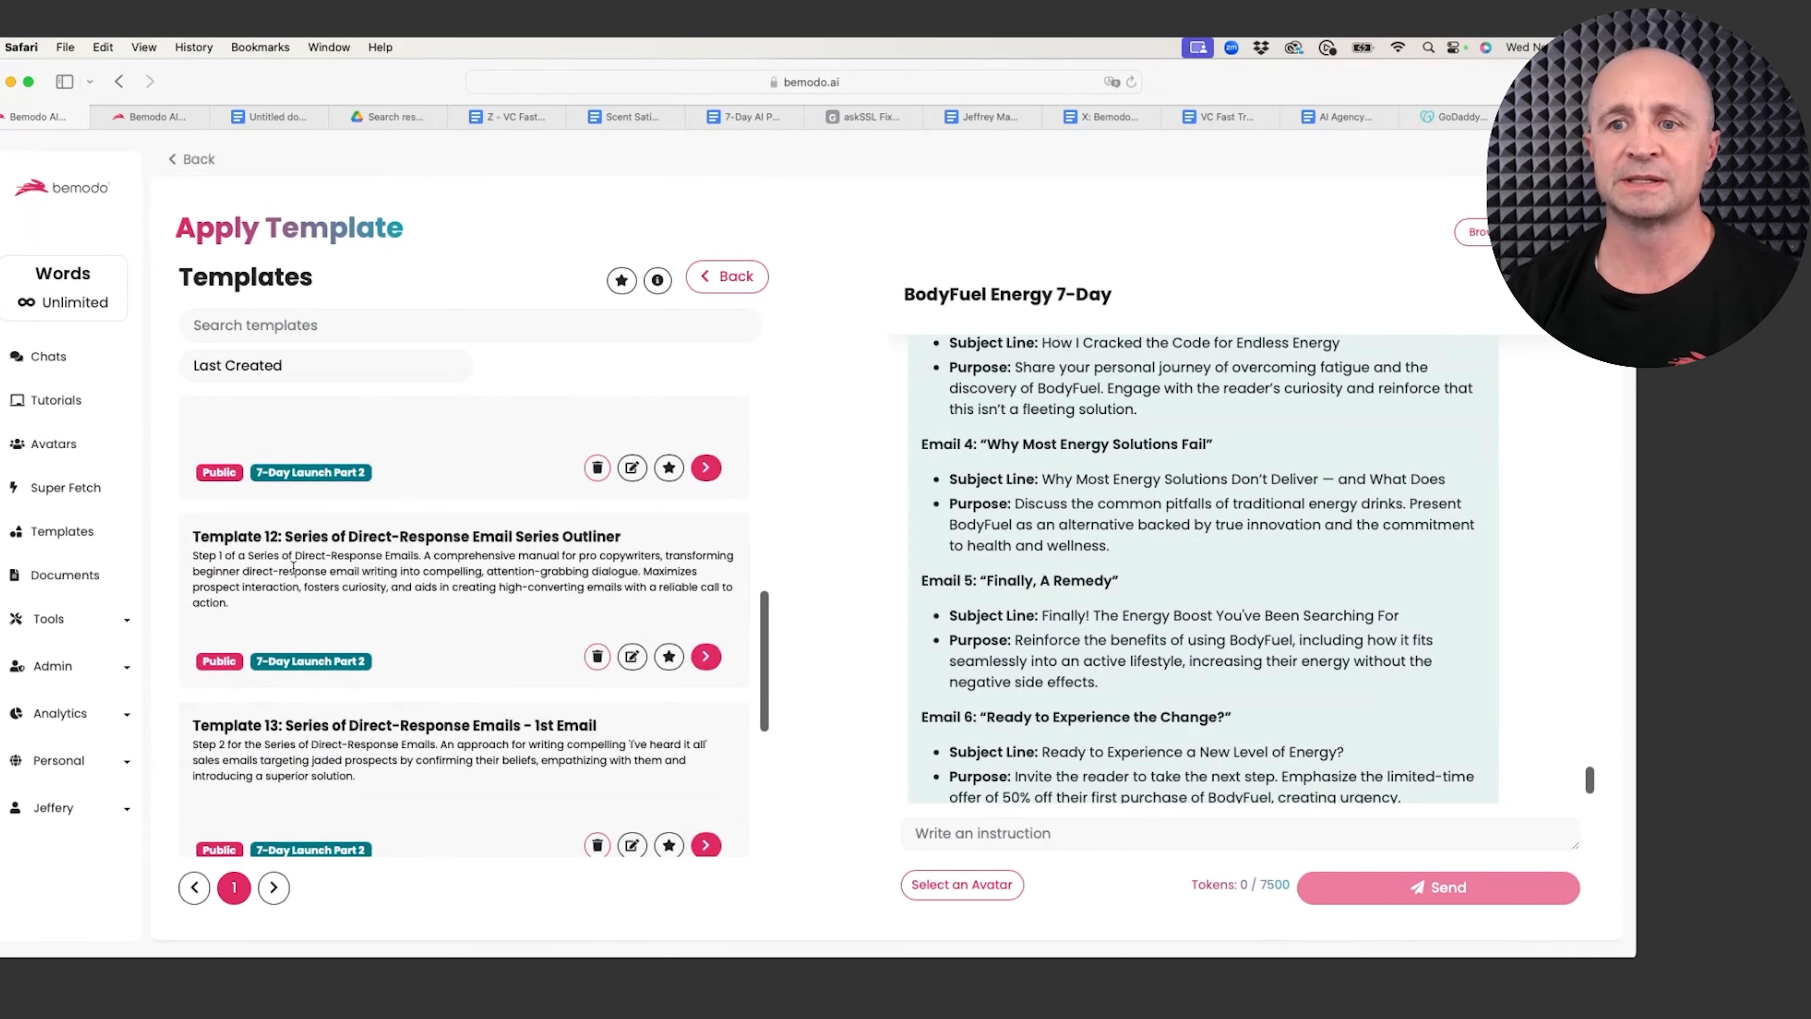
{"action": "scroll", "coordinate": [350, 587], "scroll_direction": "down", "scroll_amount": 2}
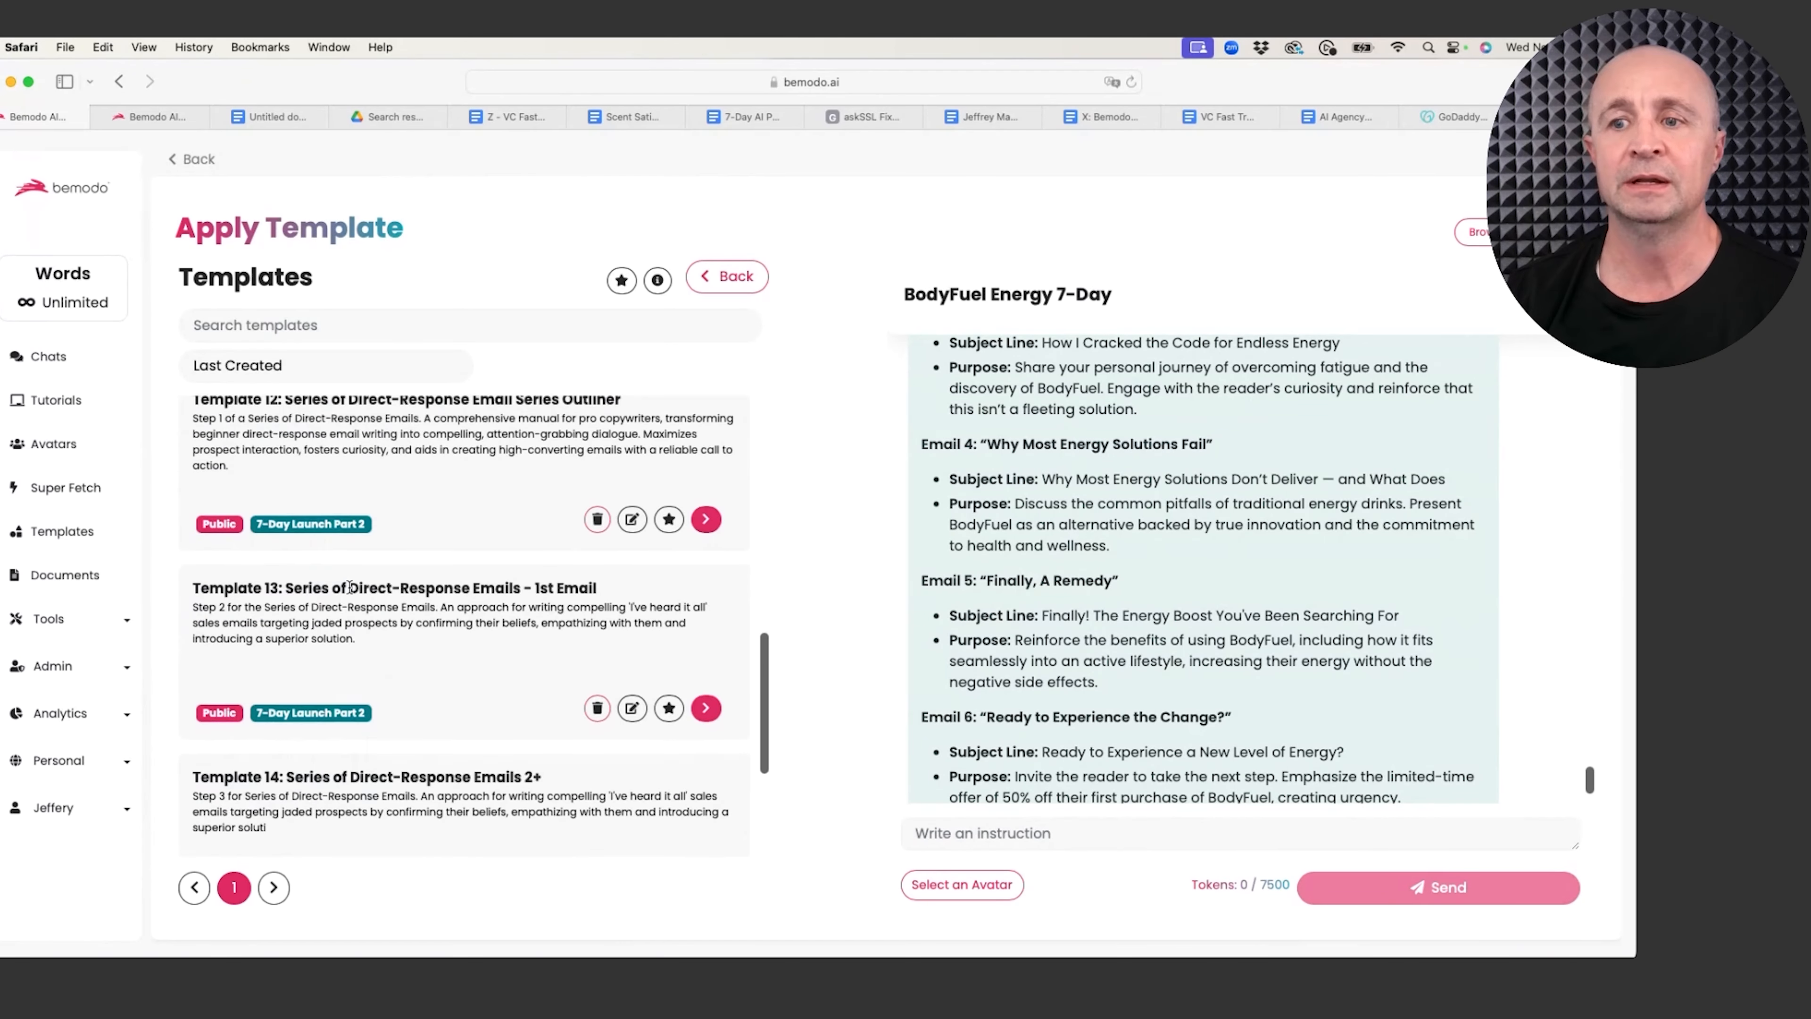
{"action": "left_click", "coordinate": [706, 708]}
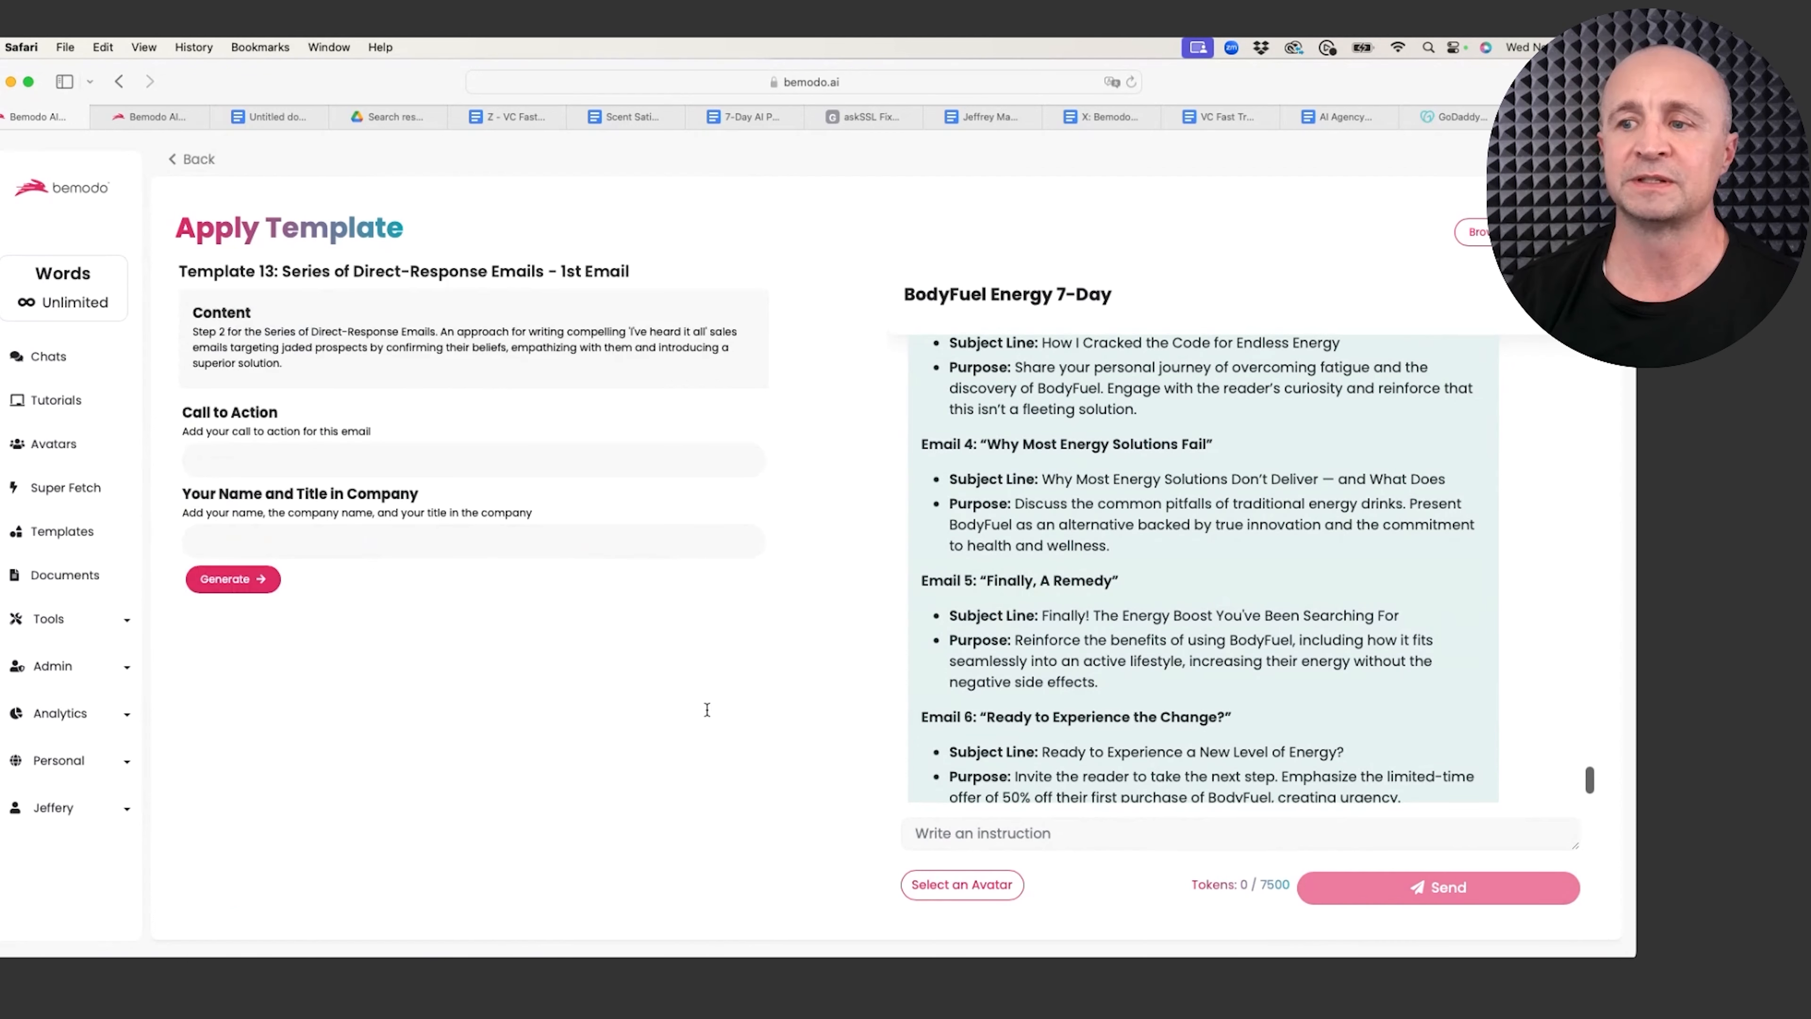
Step: Enter the call to action 'Click here to Save 50% on your first order!'
{"action": "left_click", "coordinate": [303, 458]}
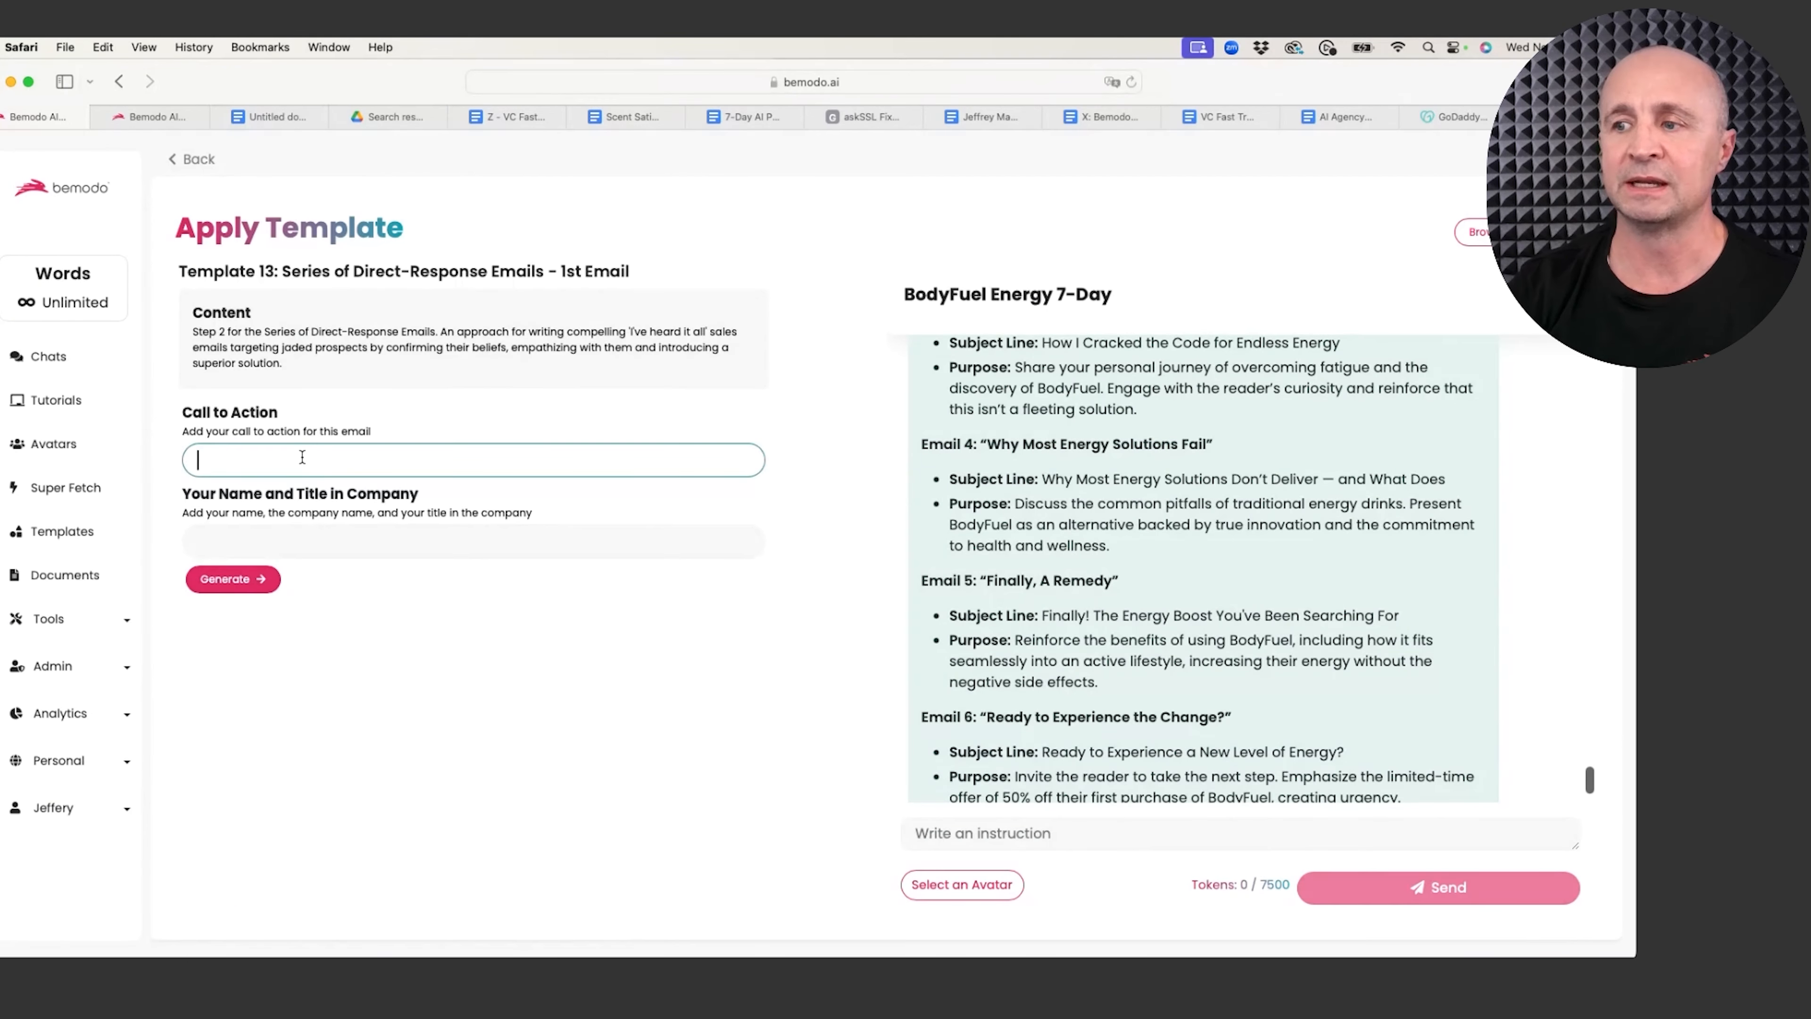
{"action": "type", "text": "Go"}
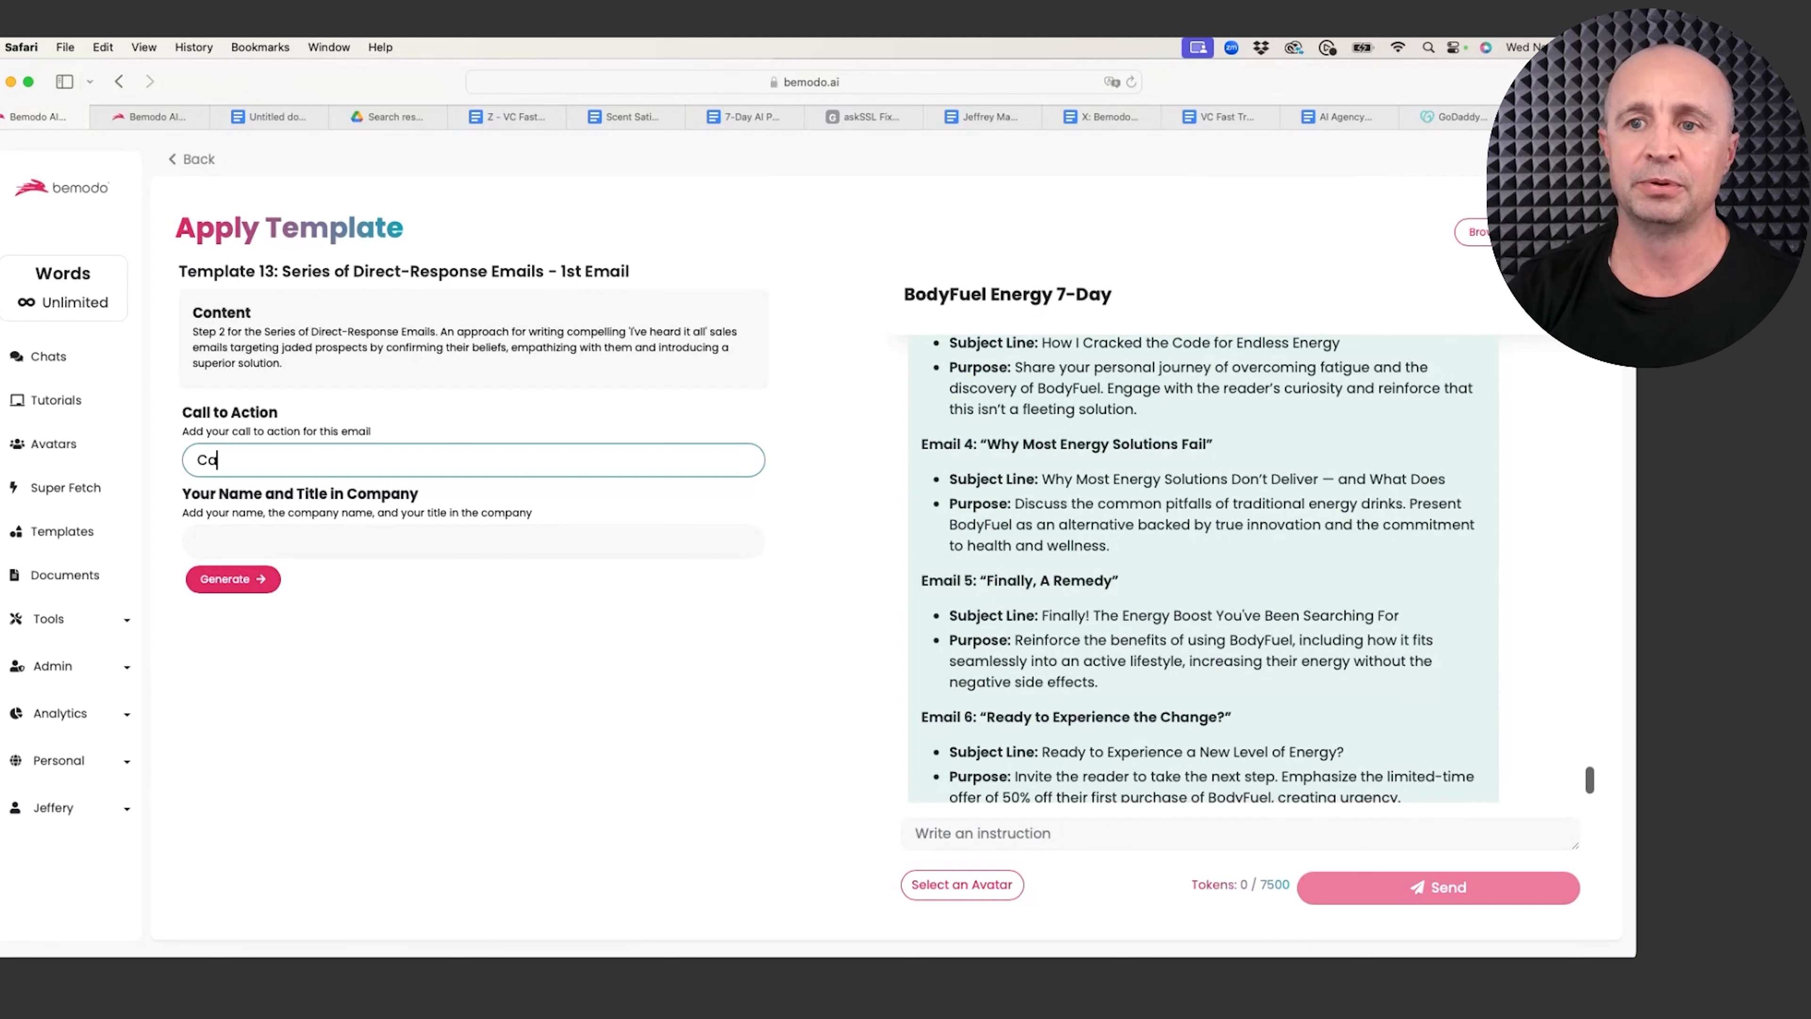
{"action": "key", "text": "BackSpace"}
{"action": "key", "text": "BackSpace"}
{"action": "key", "text": "BackSpace"}
{"action": "type", "text": "Click "}
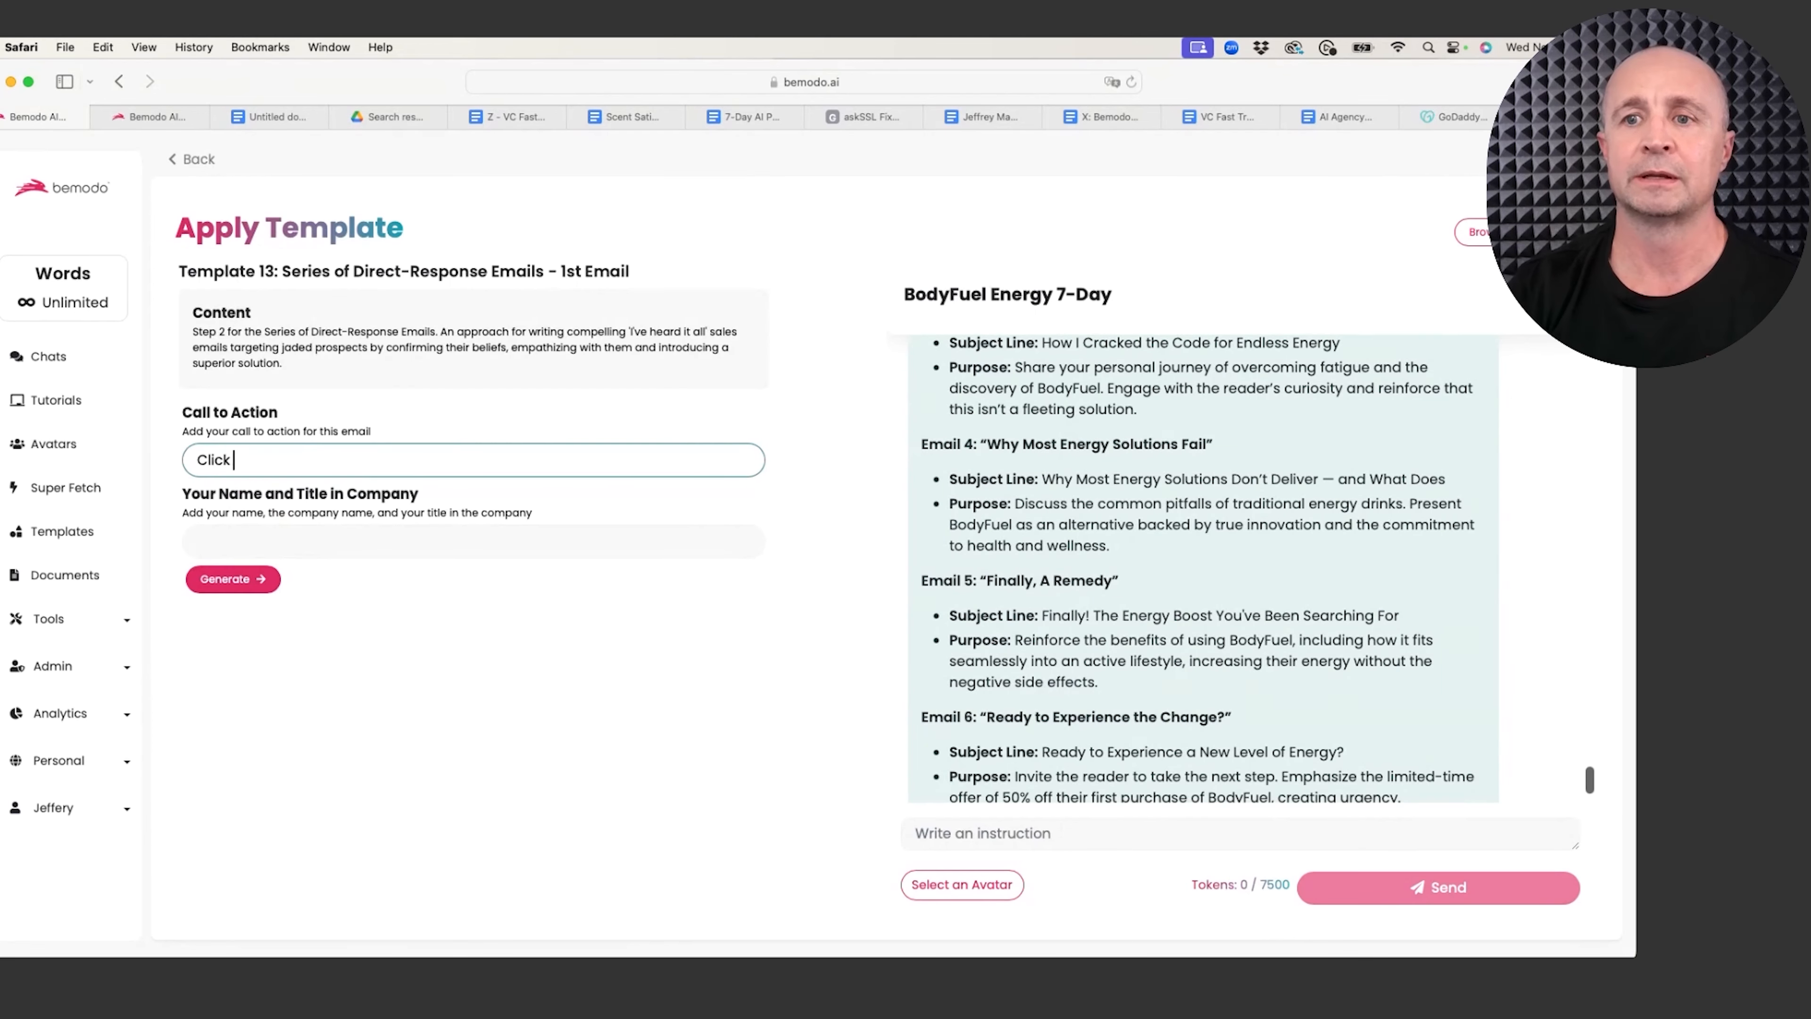
{"action": "type", "text": "here to Save 50"}
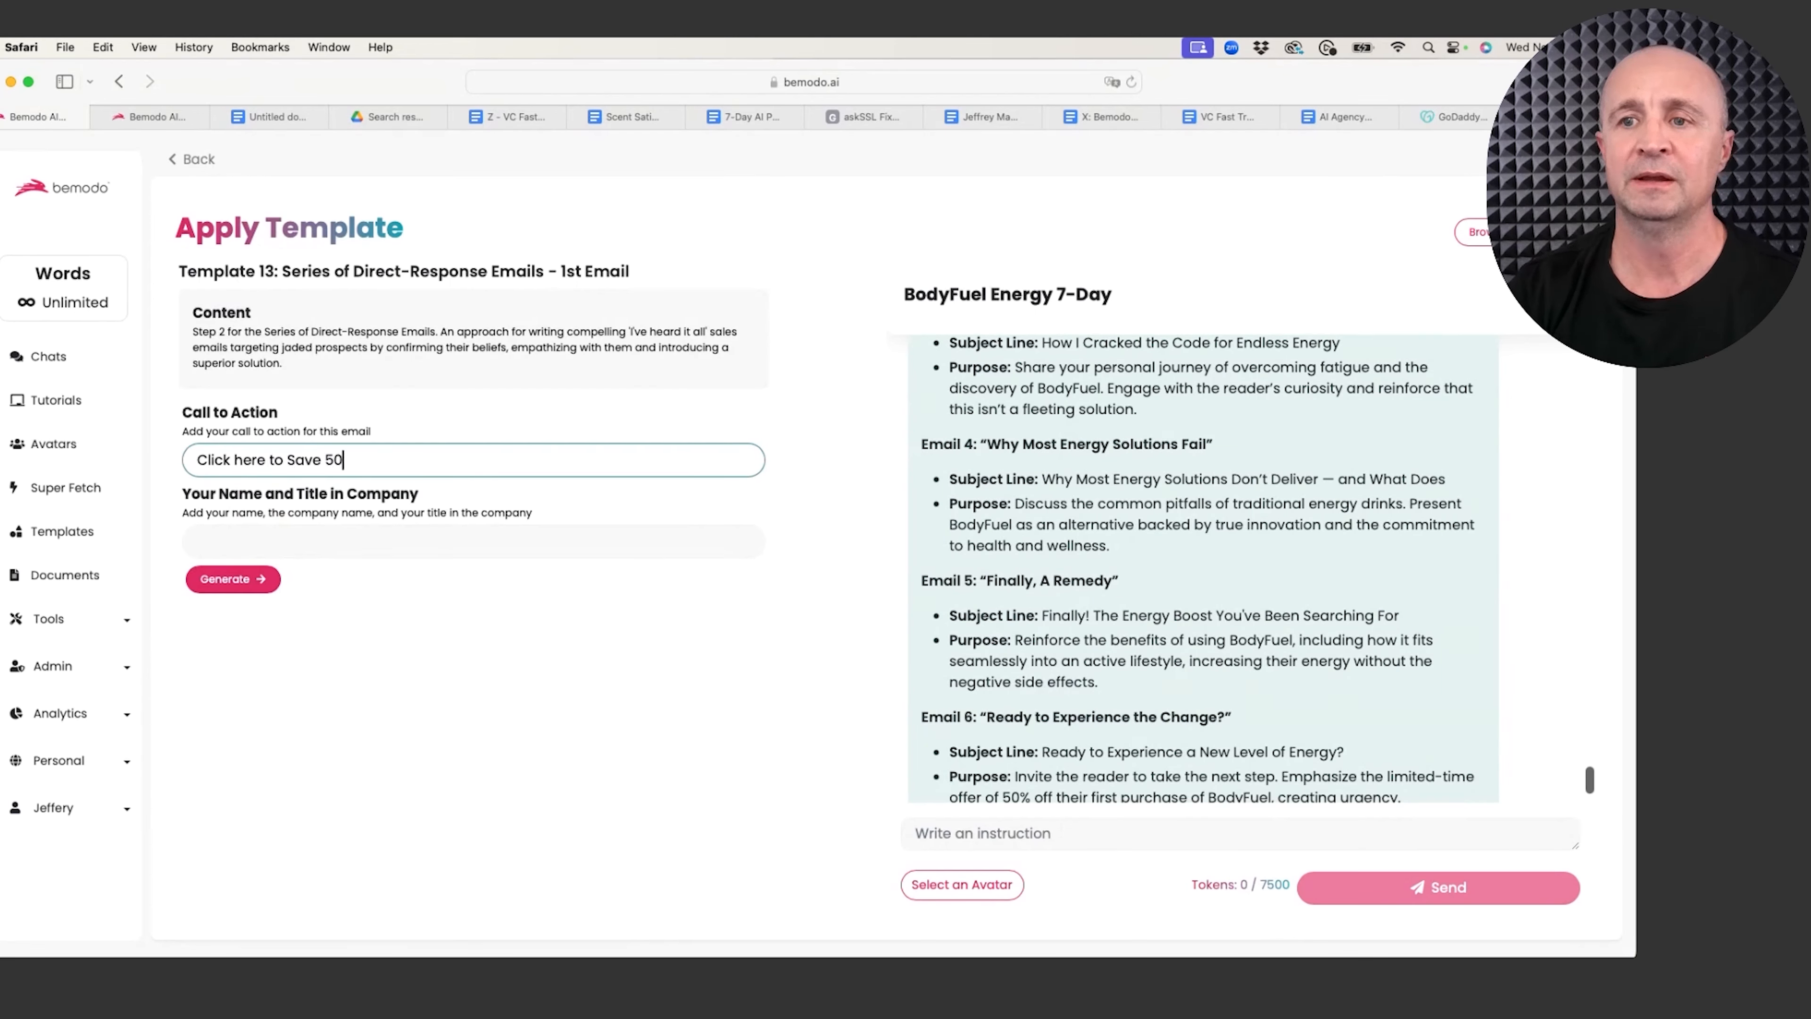
{"action": "type", "text": "% on your first order"}
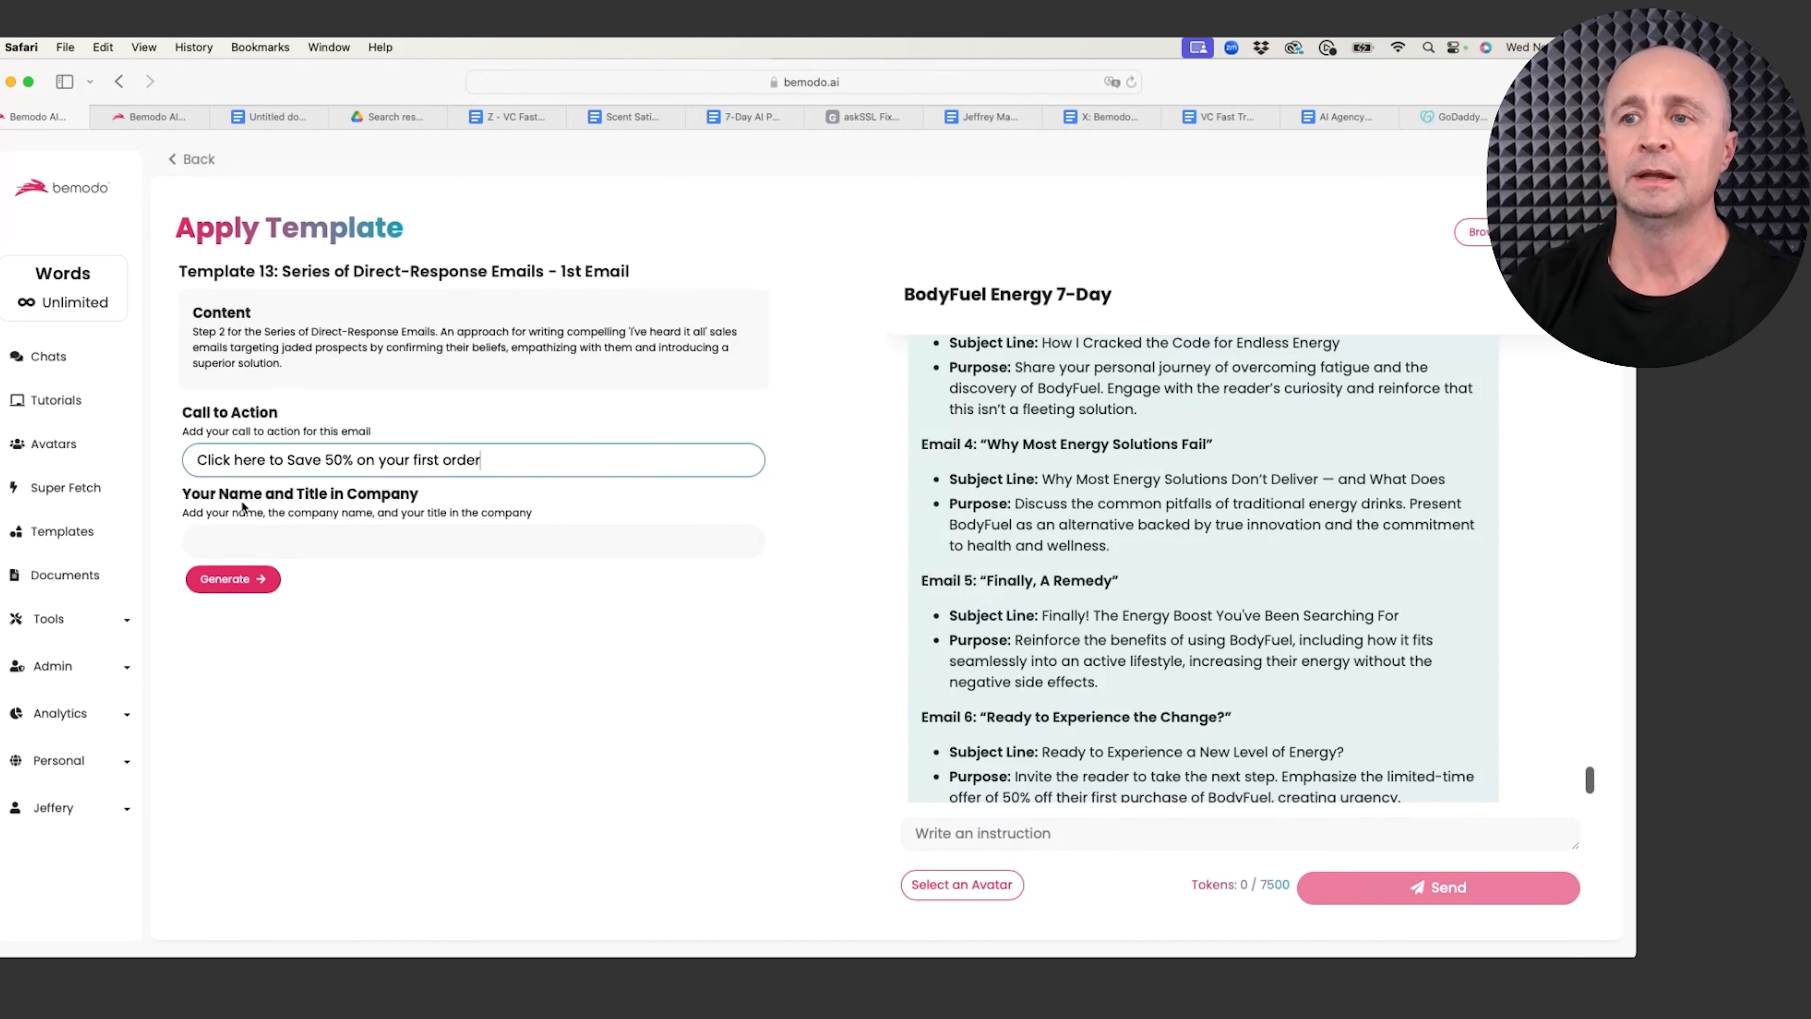
{"action": "left_click", "coordinate": [253, 536]}
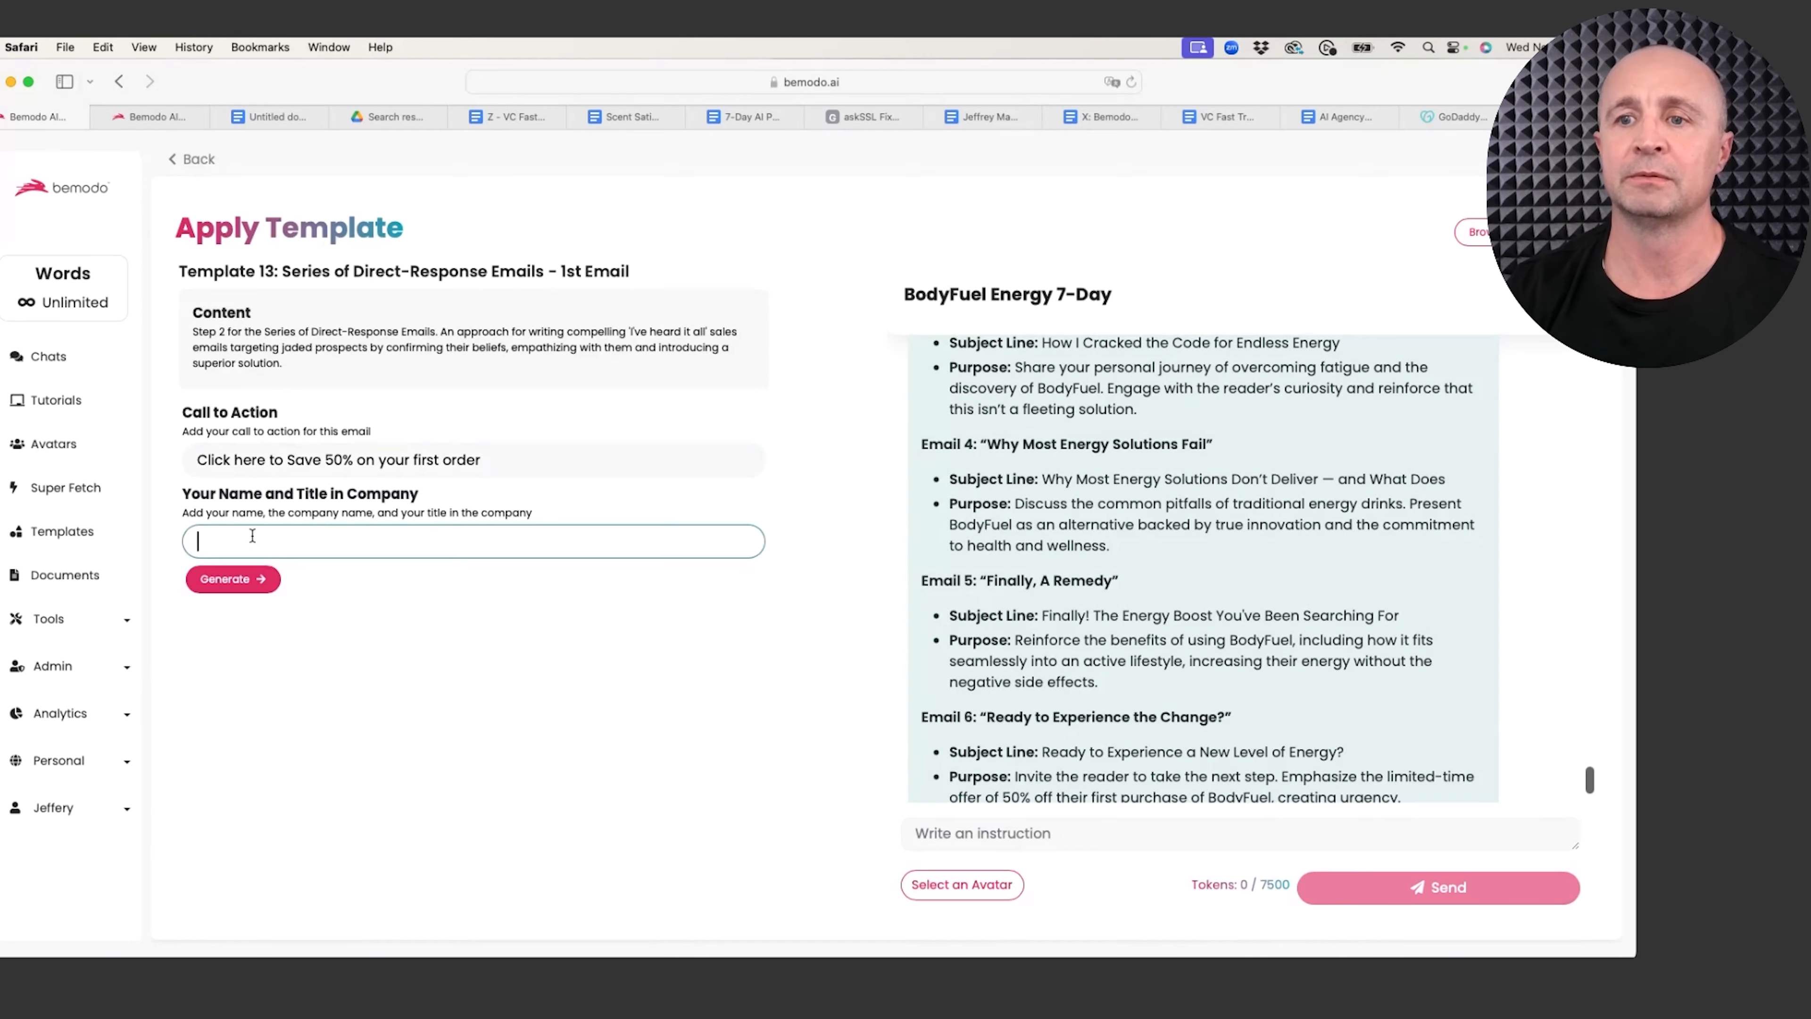
{"action": "left_click", "coordinate": [495, 460]}
{"action": "type", "text": "!"}
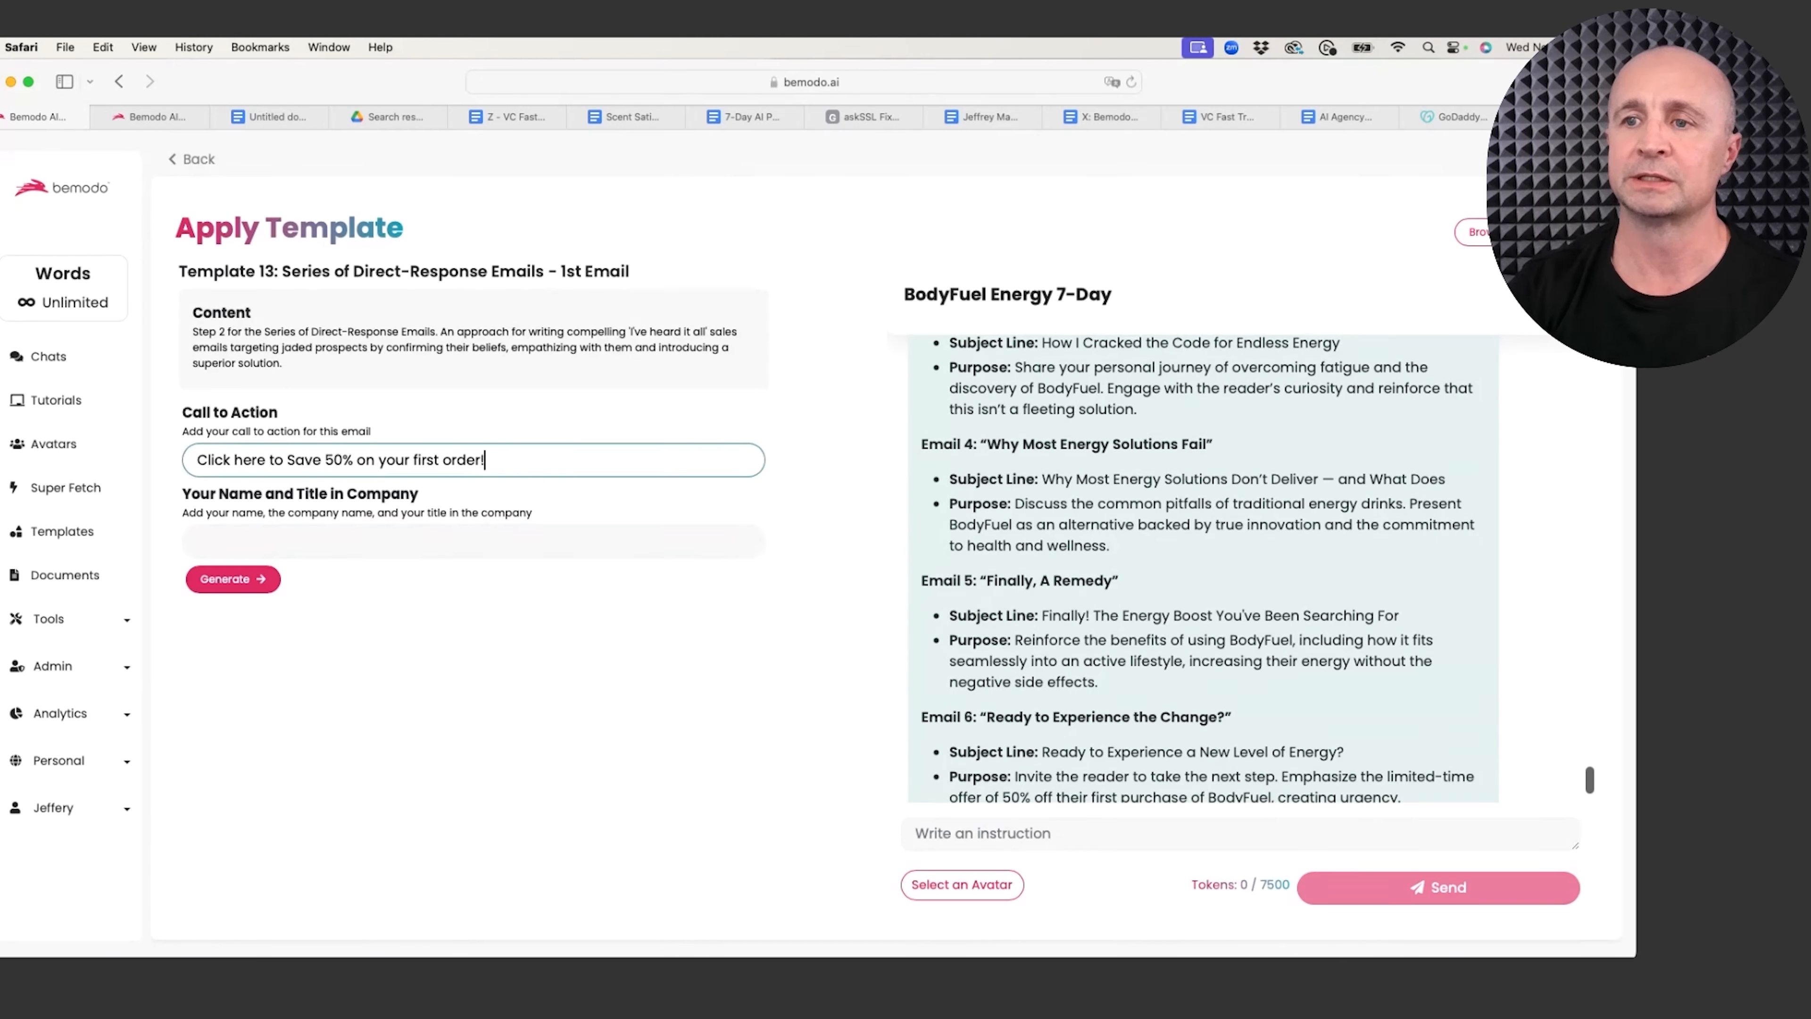
Step: Enter the sender's name with the title 'Chief Energy Guy'
{"action": "left_click", "coordinate": [370, 536]}
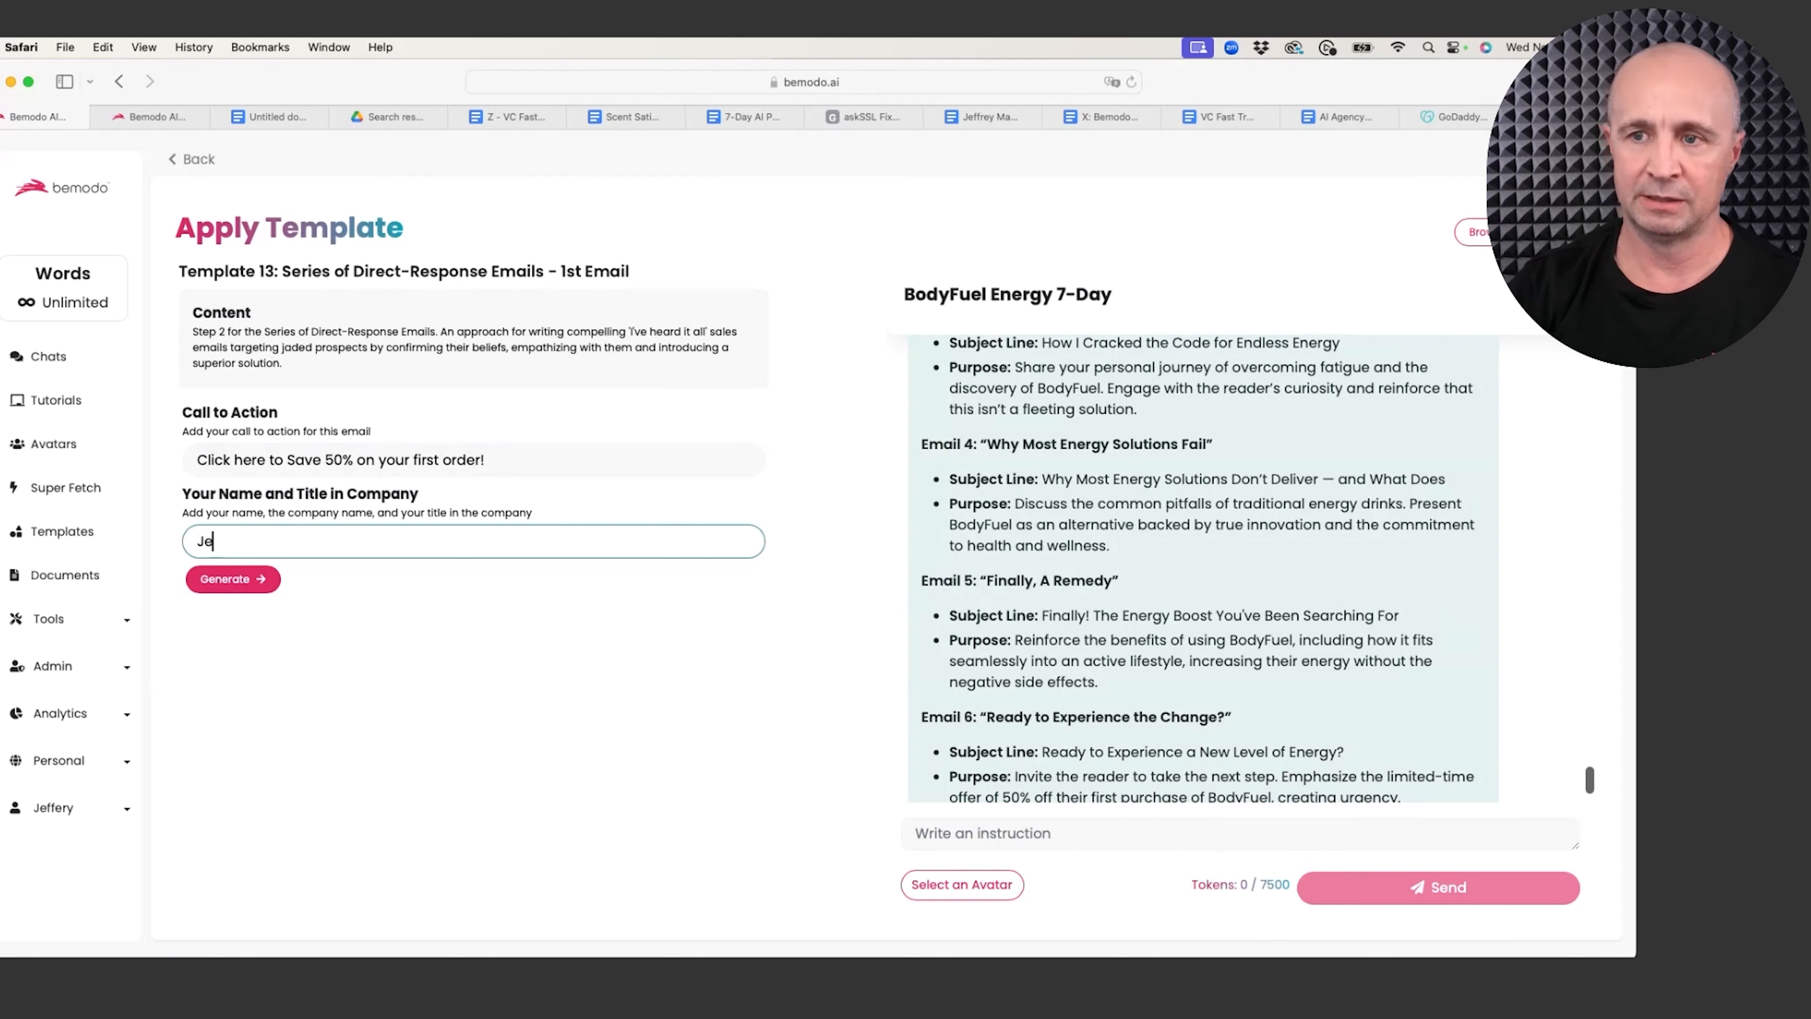
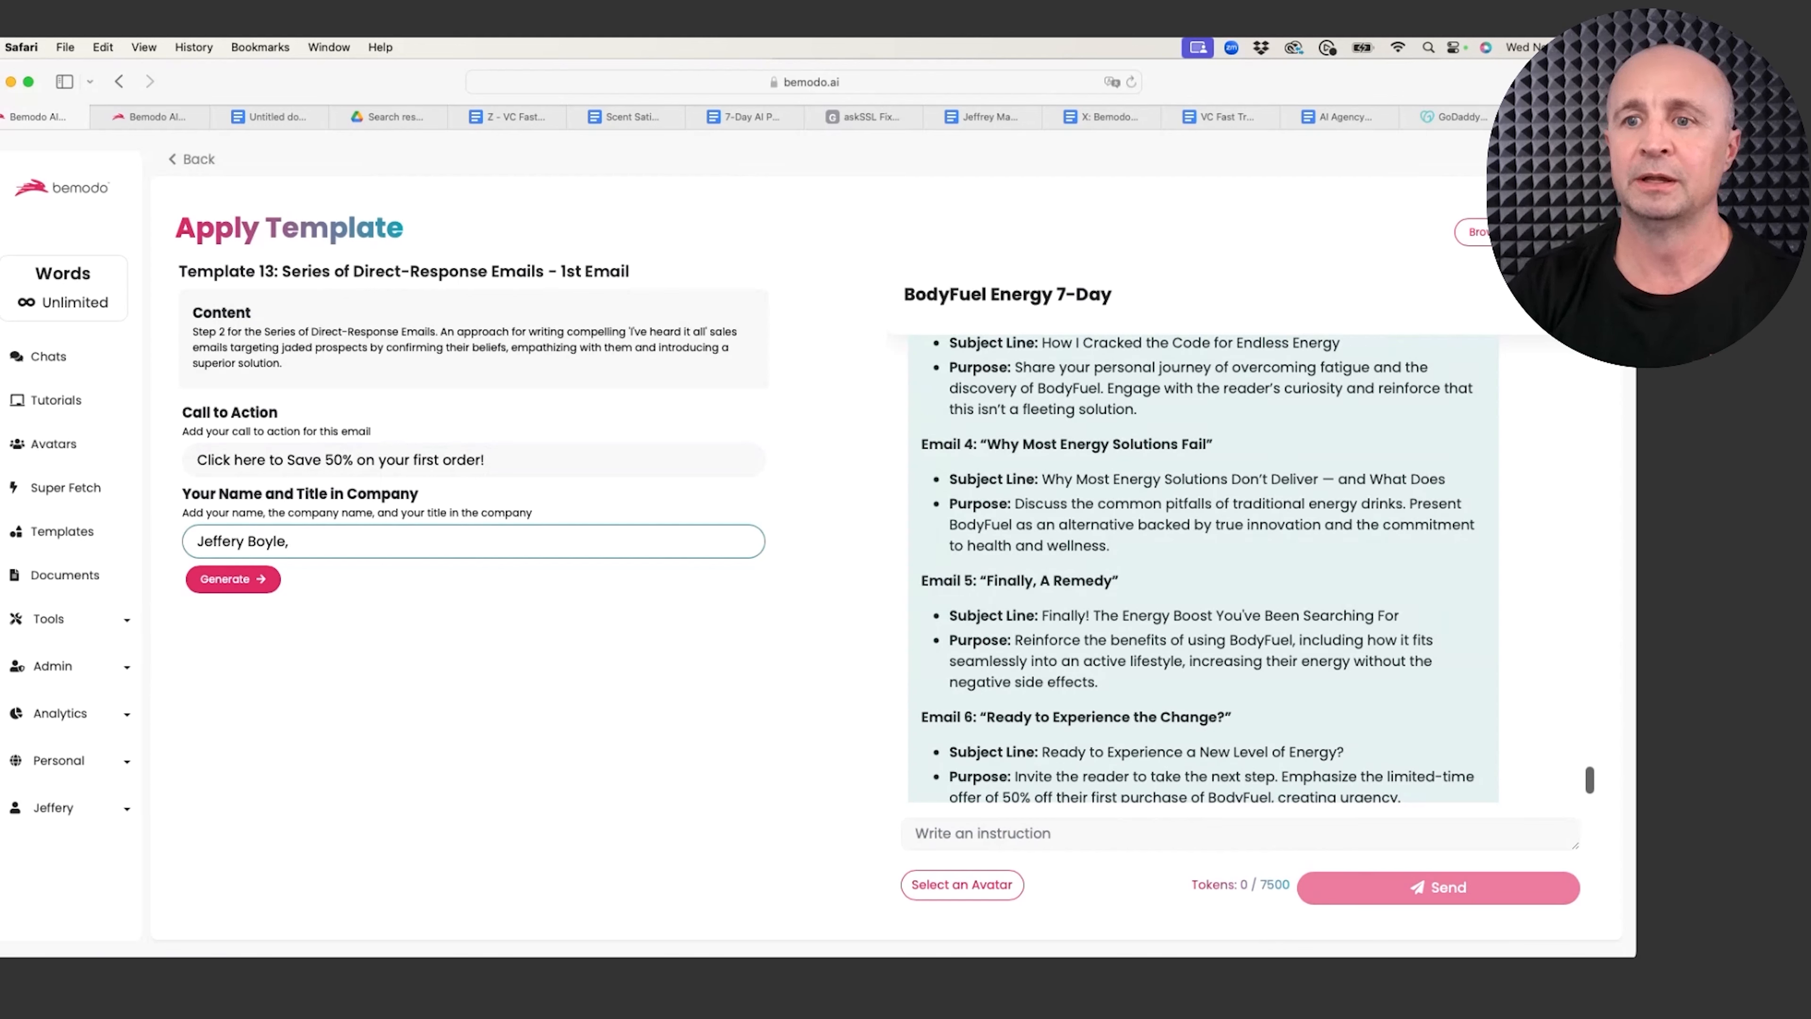
{"action": "type", "text": " Chief Eer"}
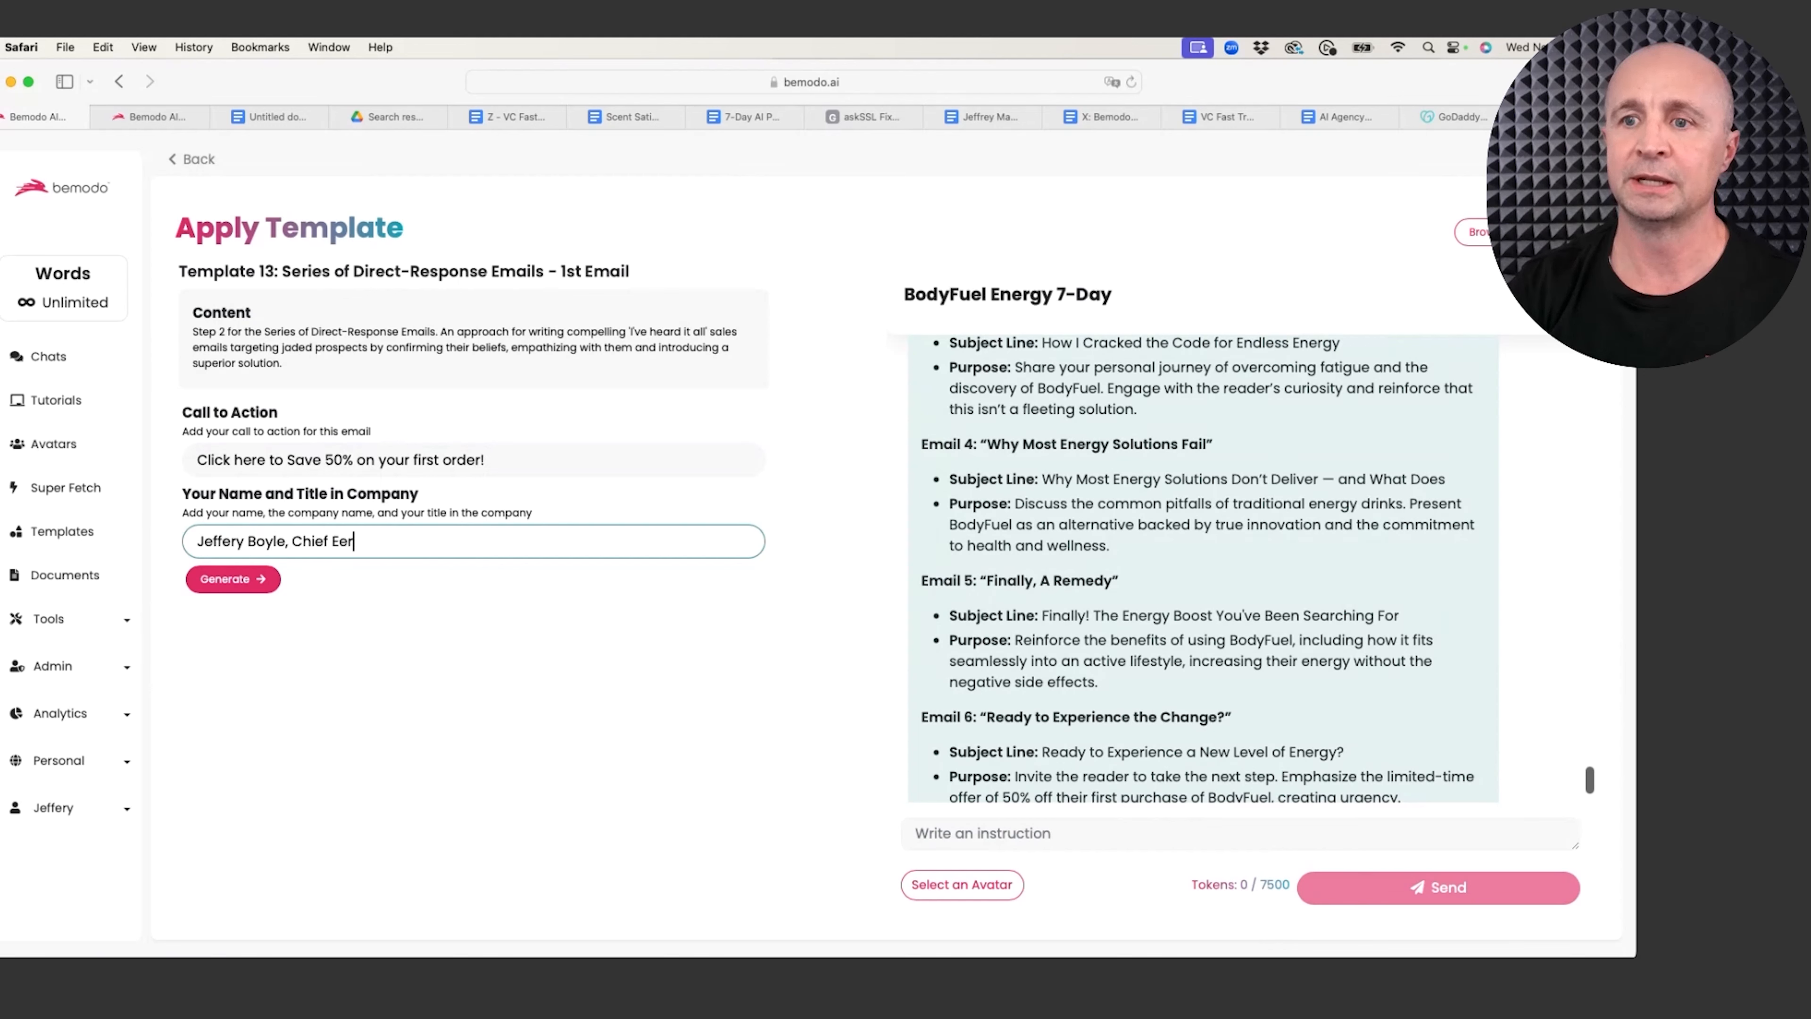
{"action": "key", "text": "BackSpace"}
{"action": "type", "text": "nergy"}
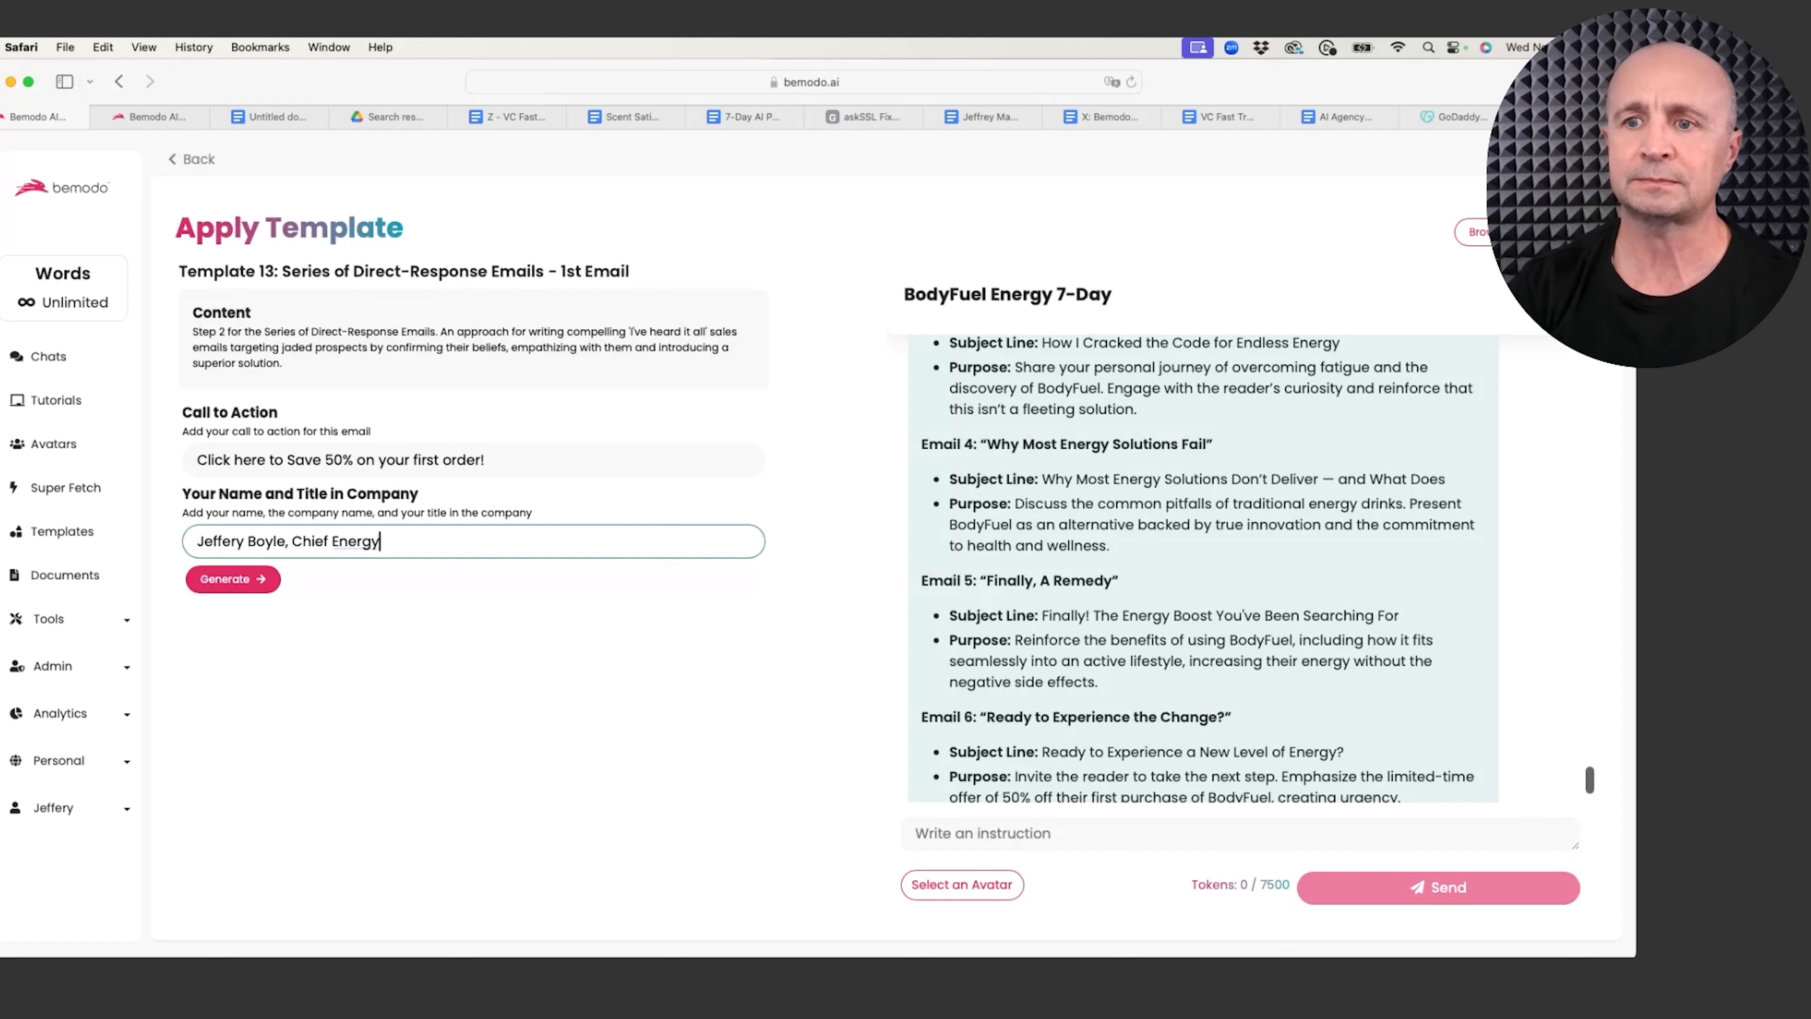
{"action": "type", "text": " Guy"}
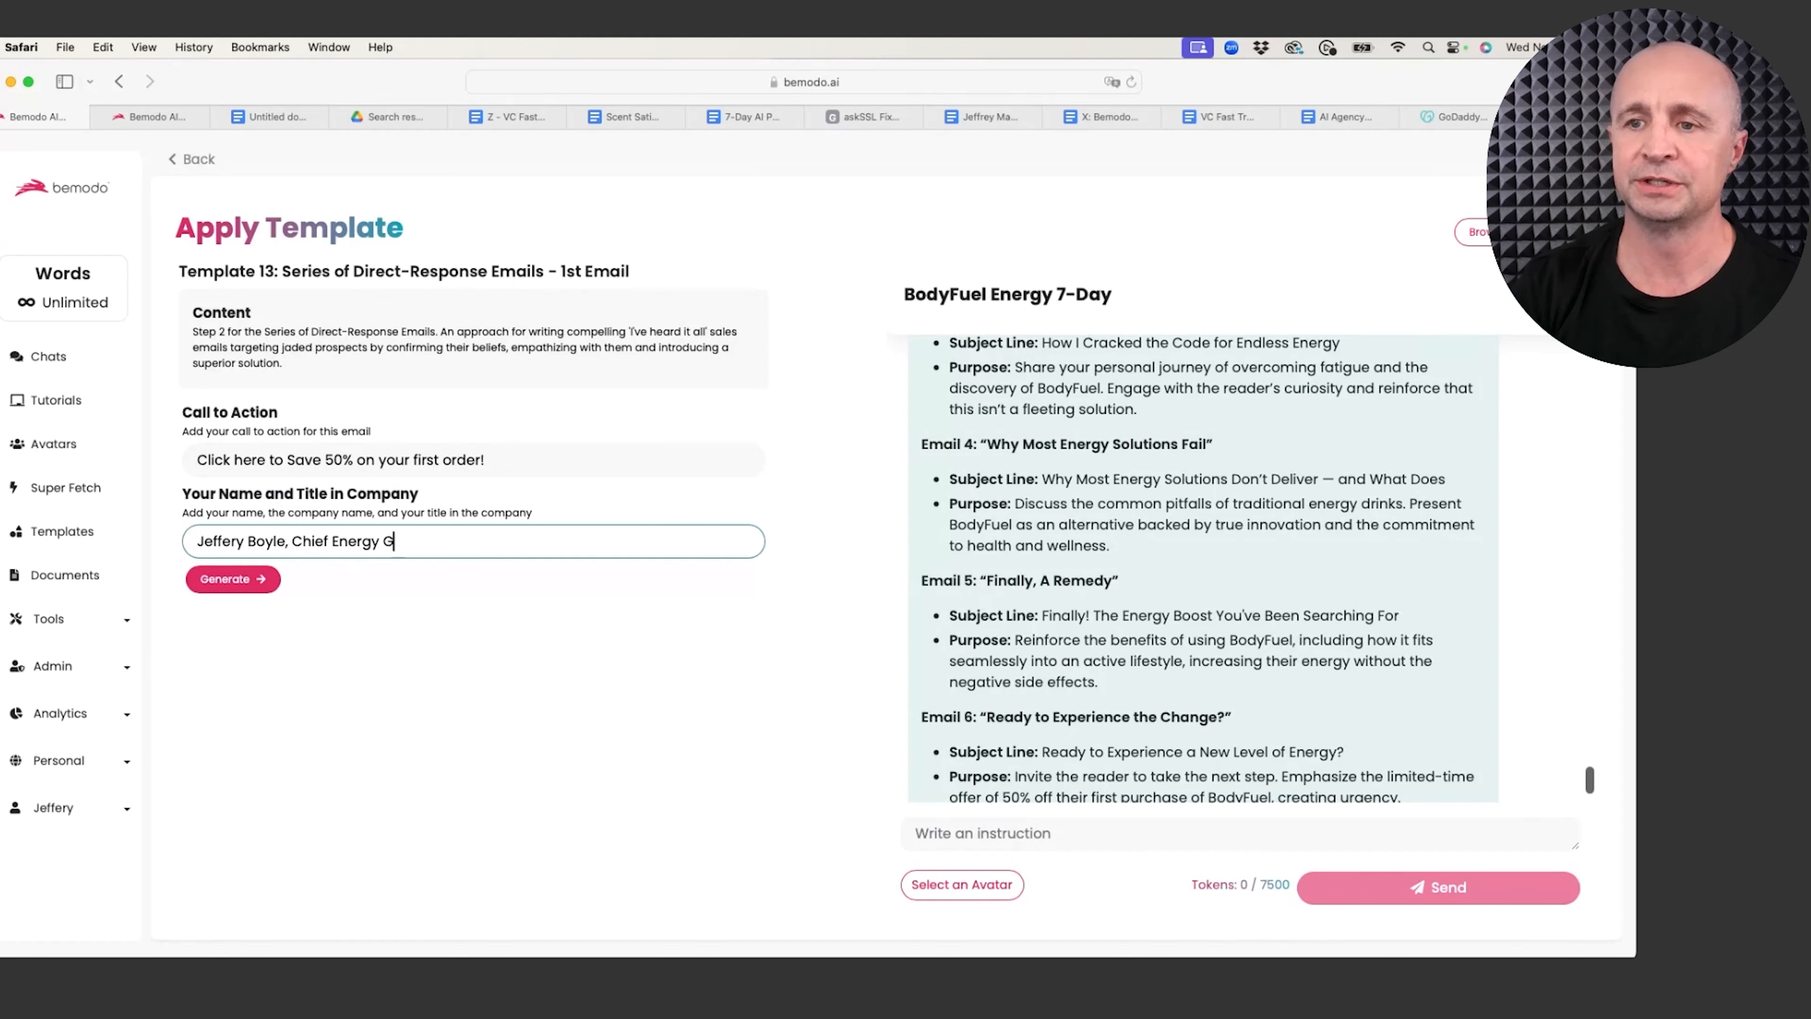
{"action": "left_click", "coordinate": [255, 582]}
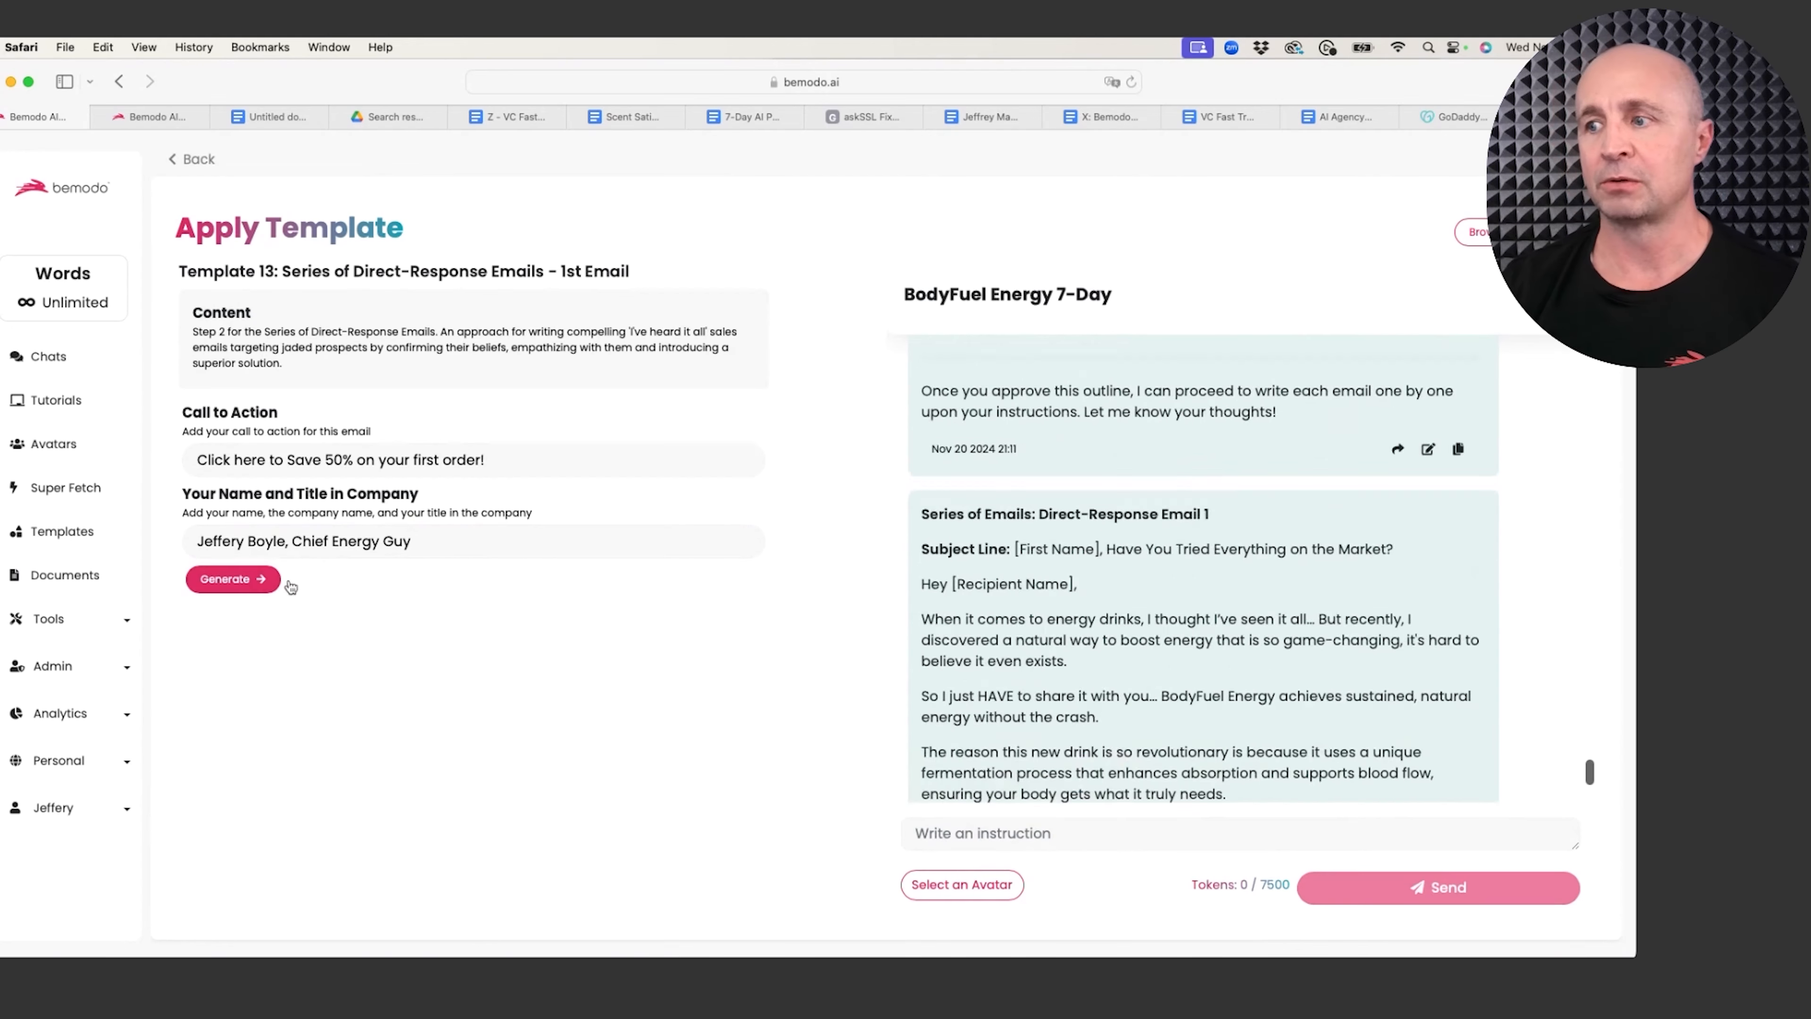
{"action": "scroll", "coordinate": [1031, 487], "scroll_direction": "up", "scroll_amount": 5}
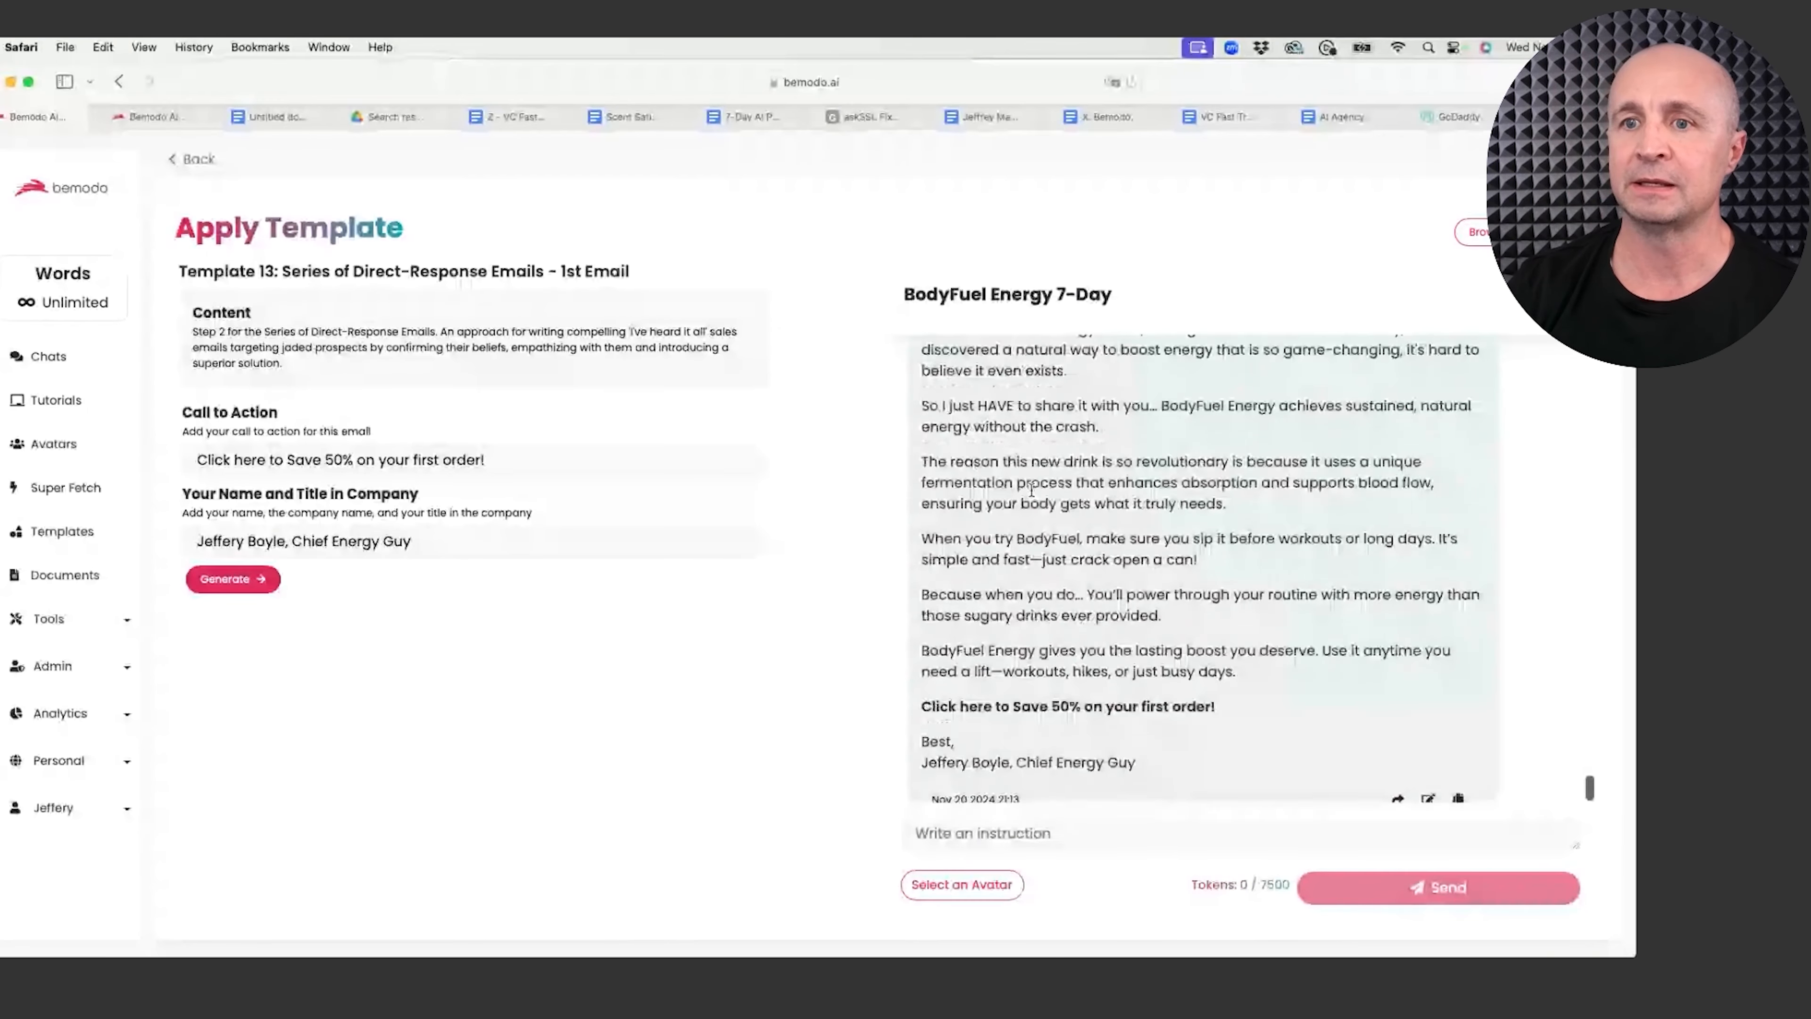
{"action": "scroll", "coordinate": [1031, 493], "scroll_direction": "down", "scroll_amount": 3}
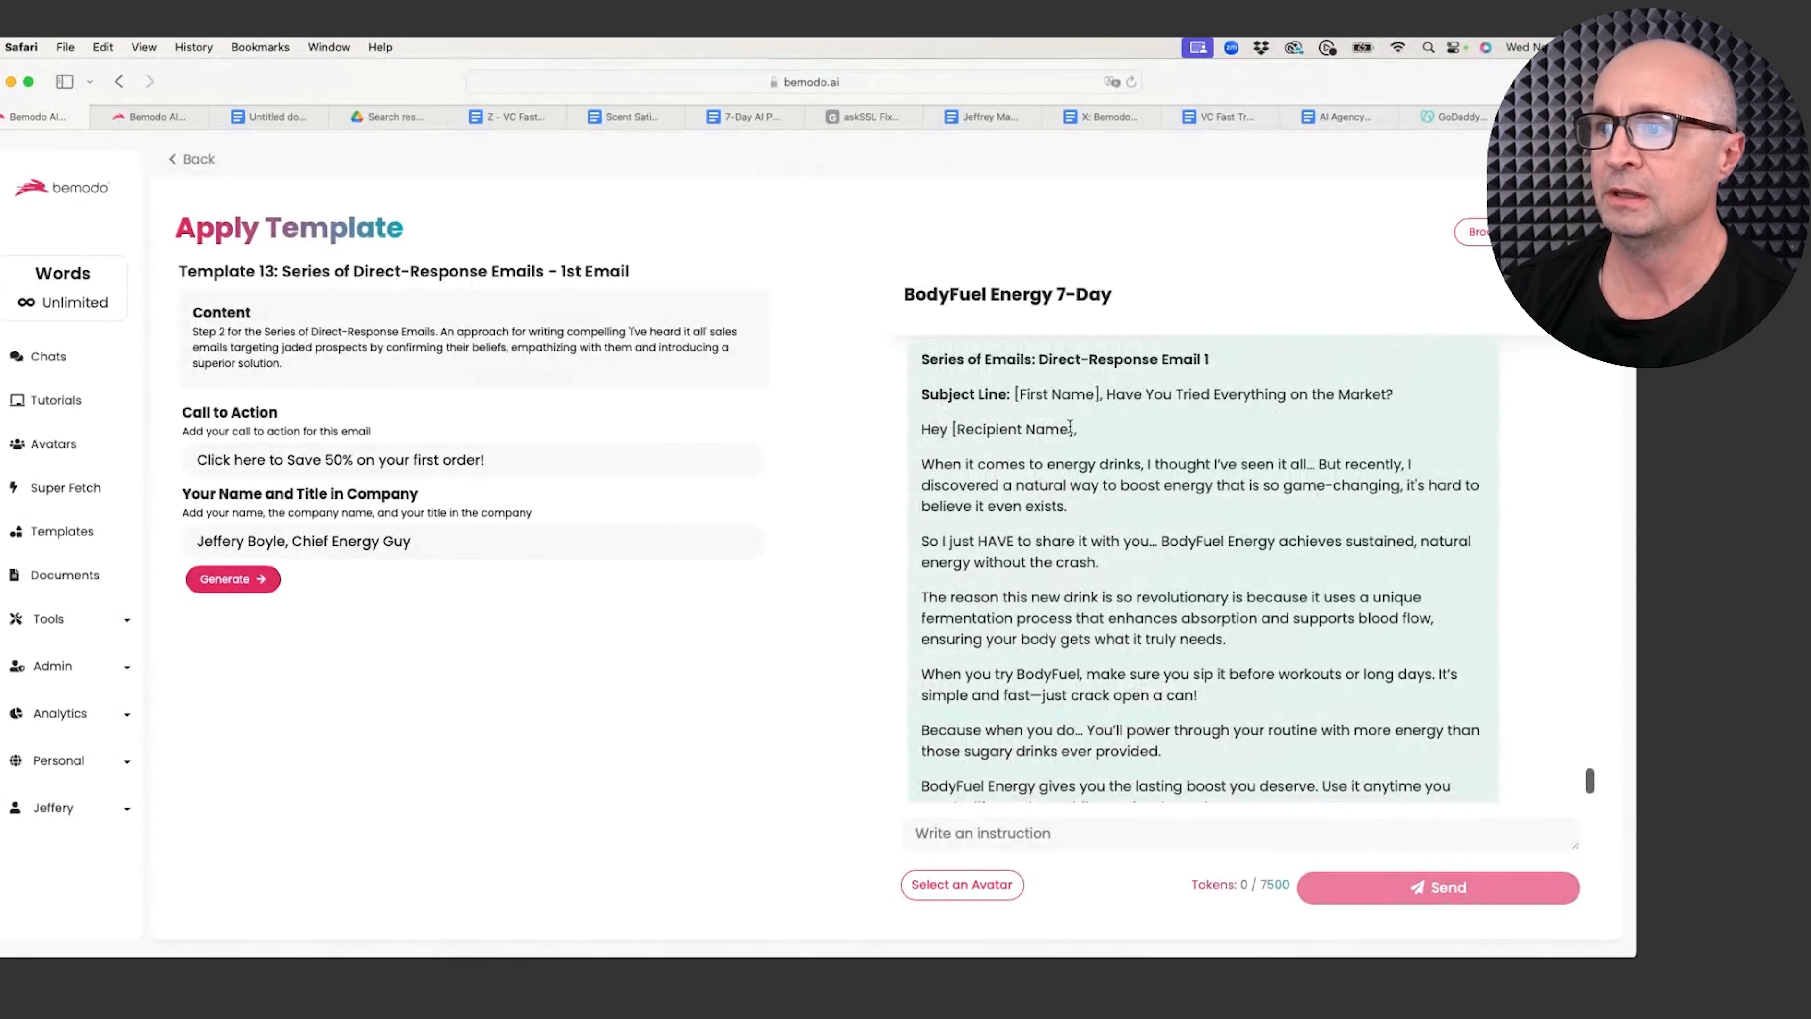
{"action": "left_click_drag", "start_coordinate": [1070, 427], "coordinate": [953, 424]}
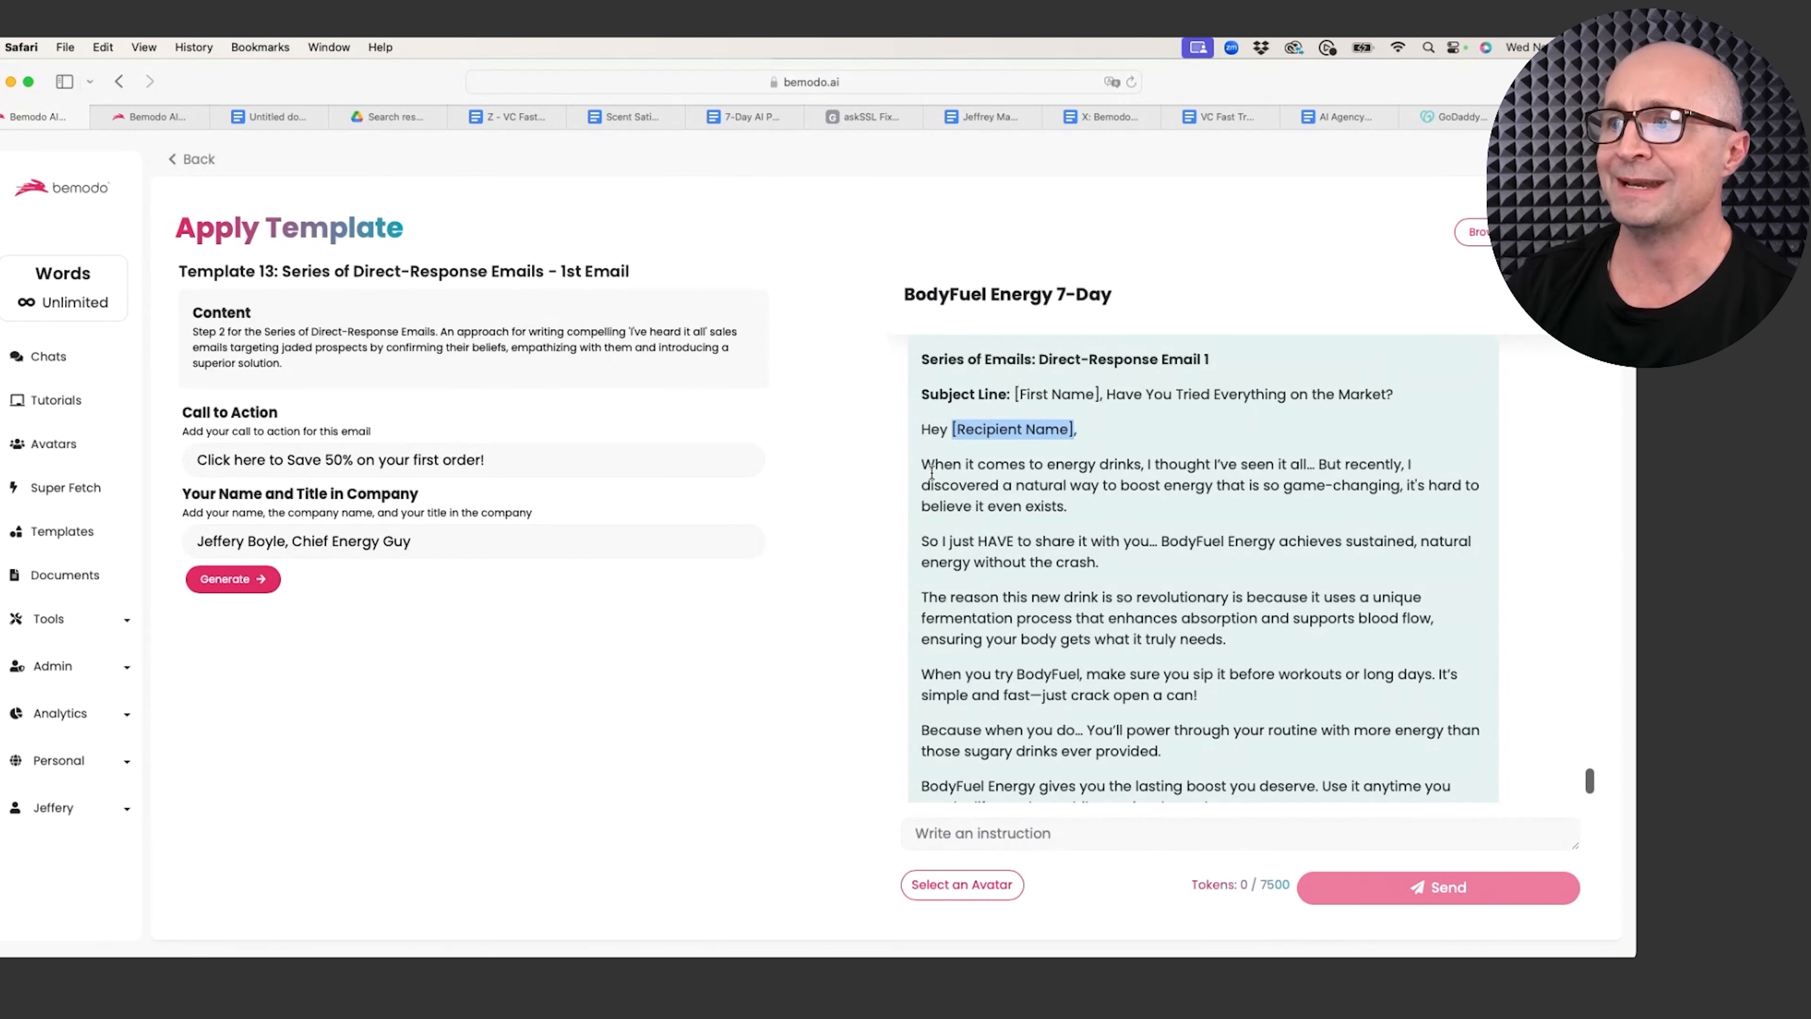
{"action": "scroll", "coordinate": [1273, 419], "scroll_direction": "down", "scroll_amount": 2}
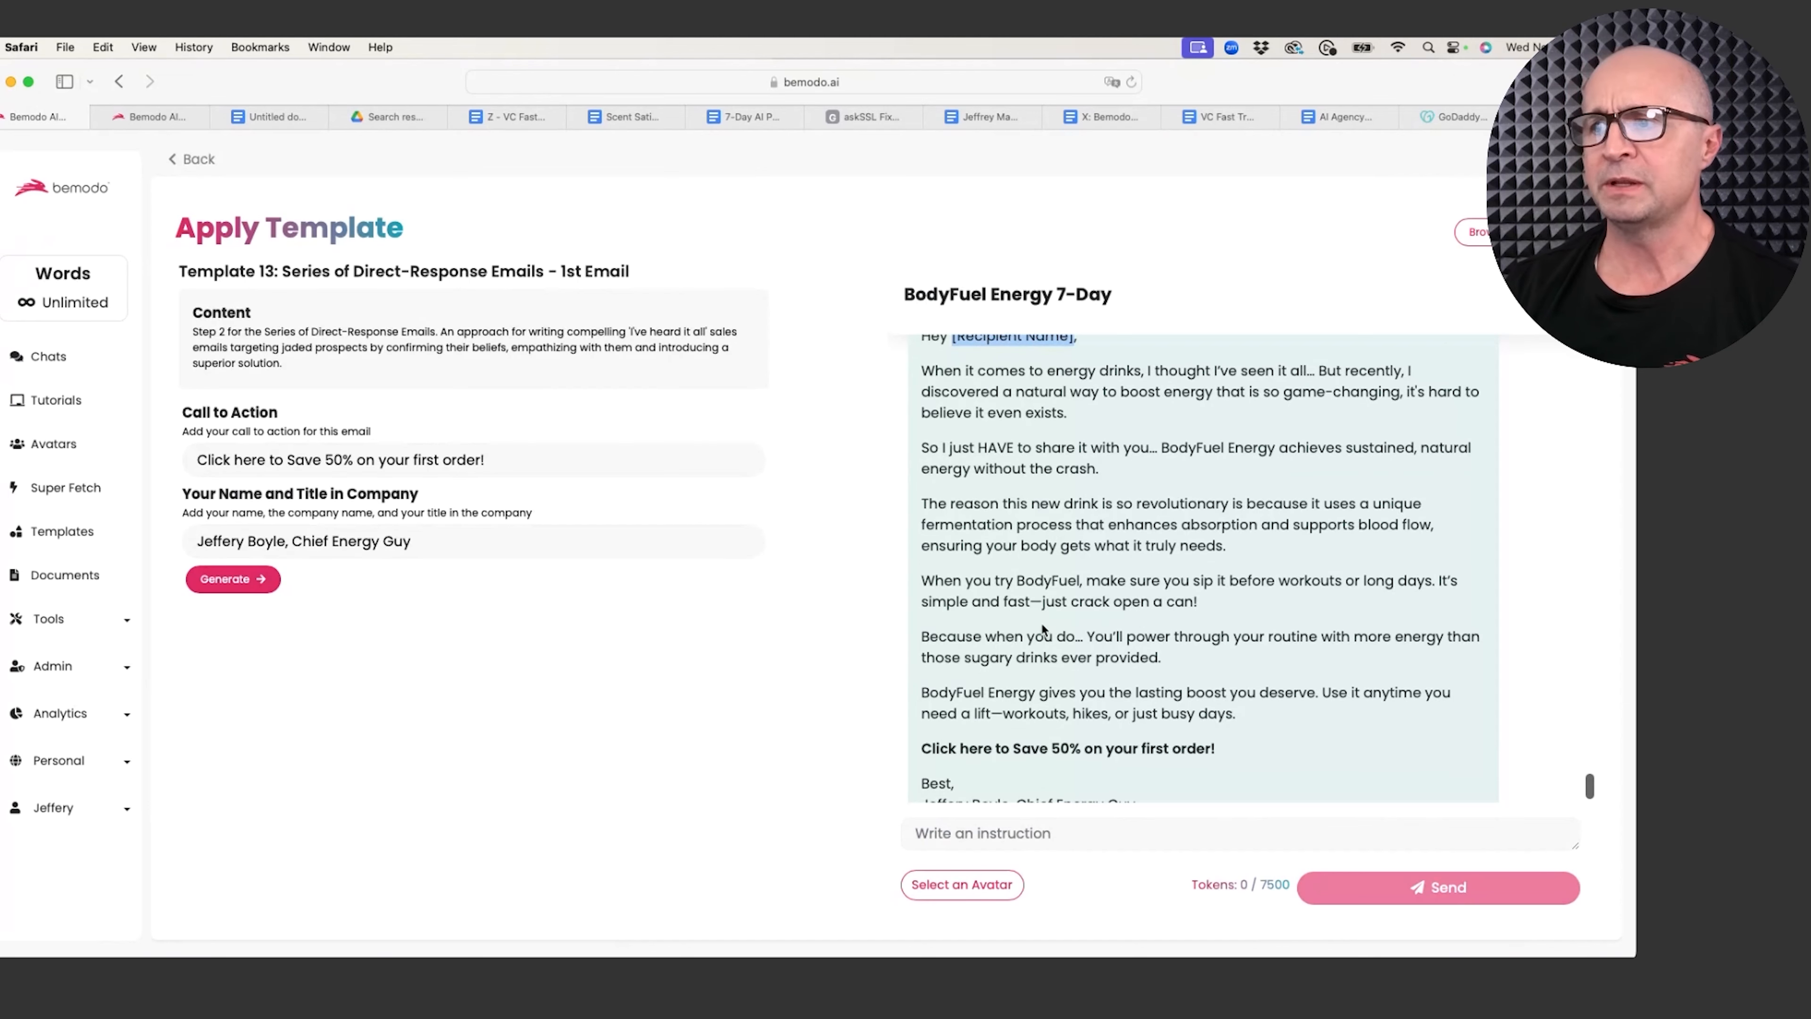
{"action": "scroll", "coordinate": [1029, 776], "scroll_direction": "down", "scroll_amount": 2}
Step: Ask the AI to rewrite the email stressing years of product testing because of dangerous energy drinks
{"action": "left_click", "coordinate": [1001, 838]}
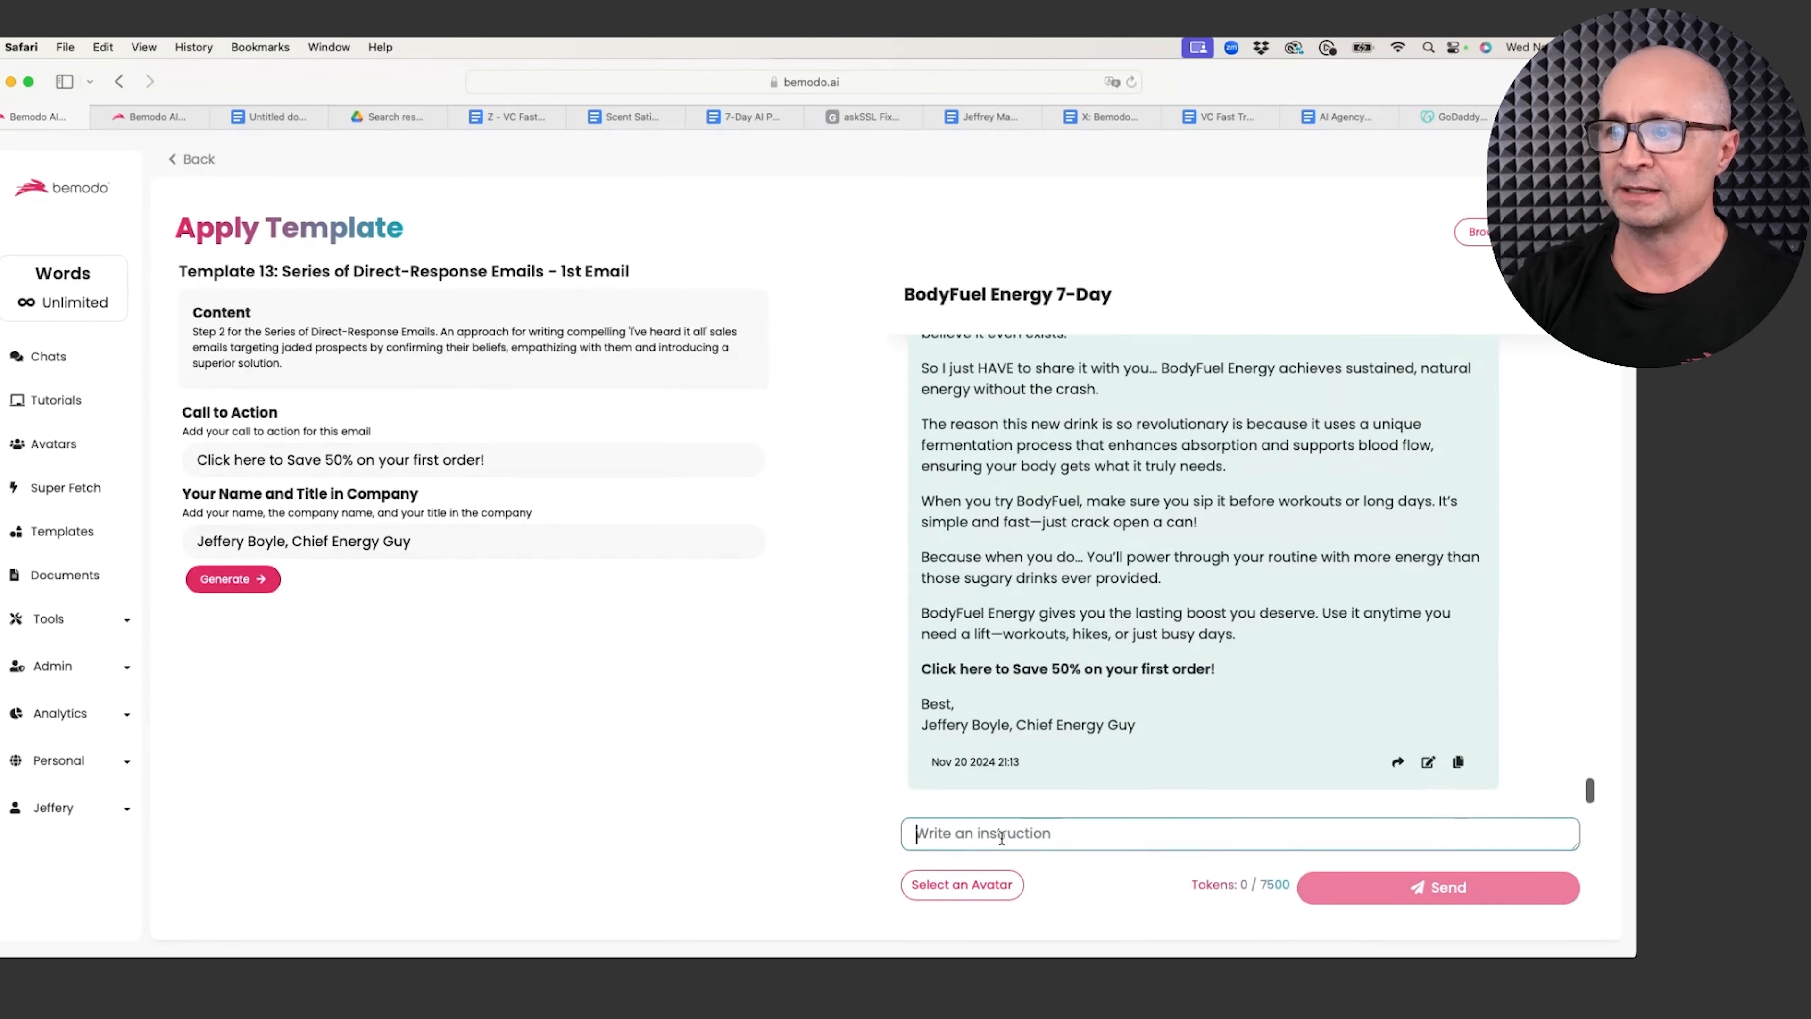
{"action": "type", "text": "I"}
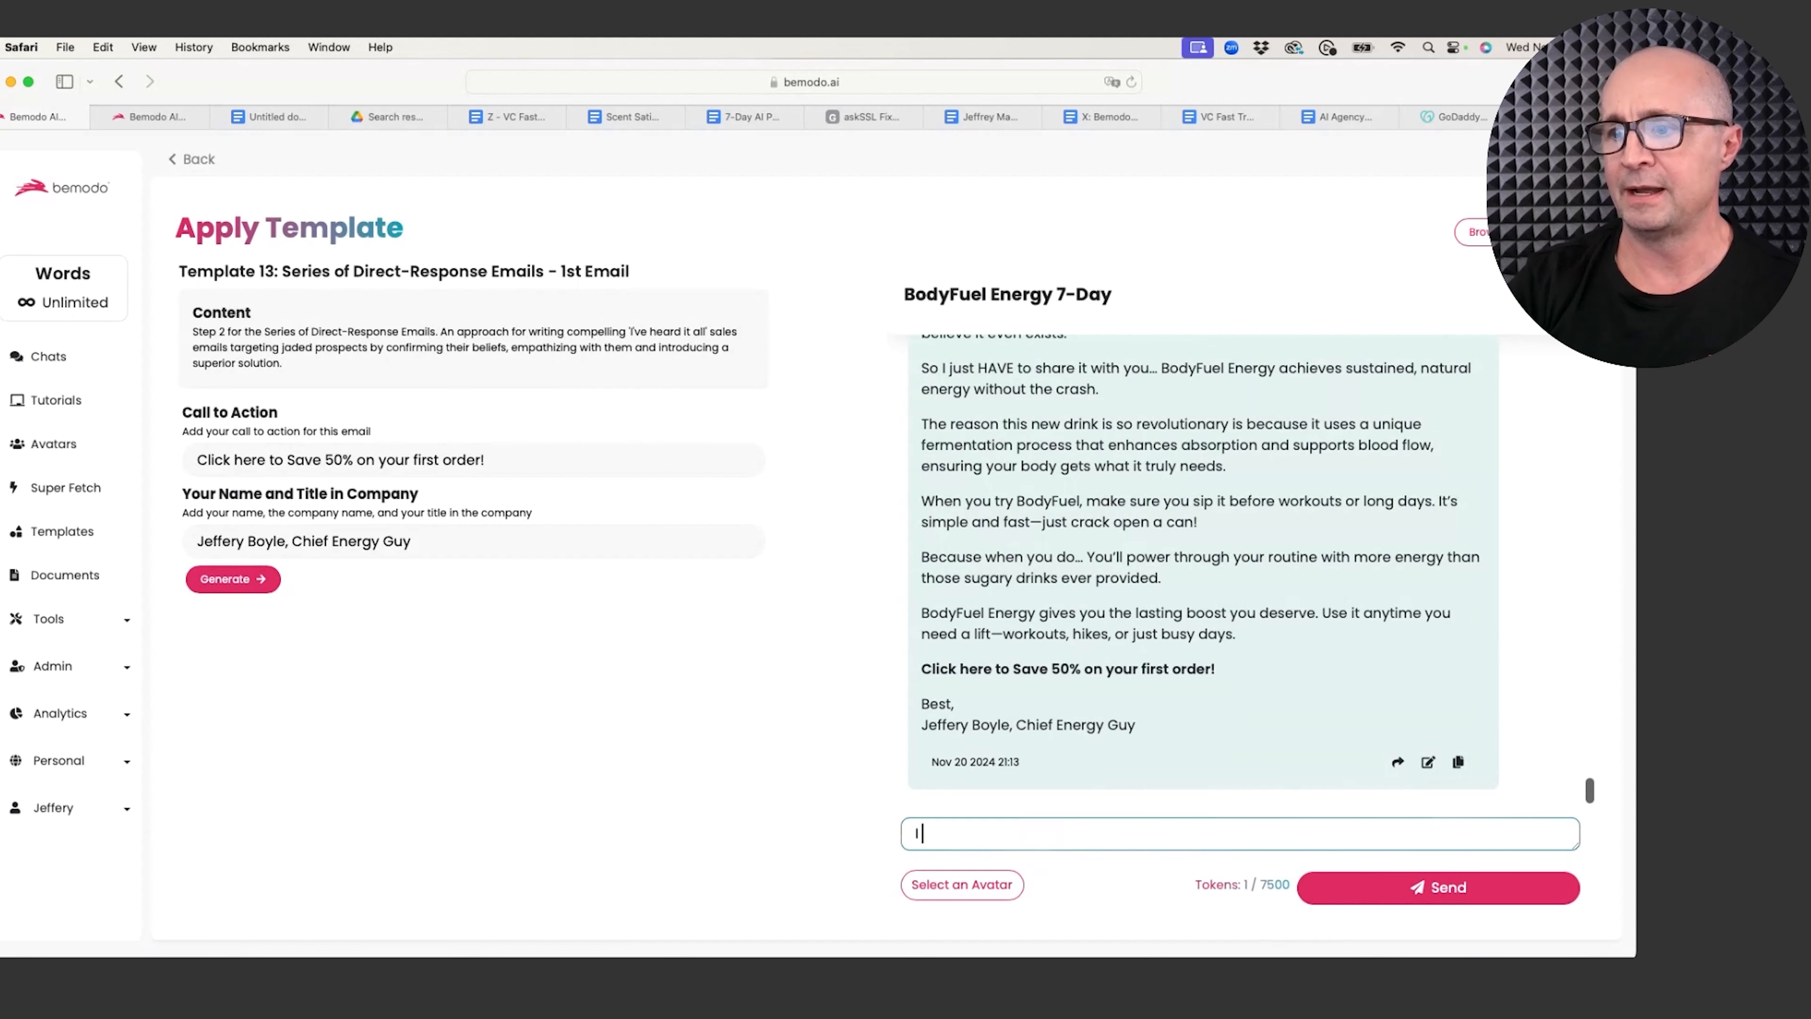
{"action": "type", "text": " know"}
{"action": "key", "text": "BackSpace"}
{"action": "key", "text": "BackSpace"}
{"action": "key", "text": "BackSpace"}
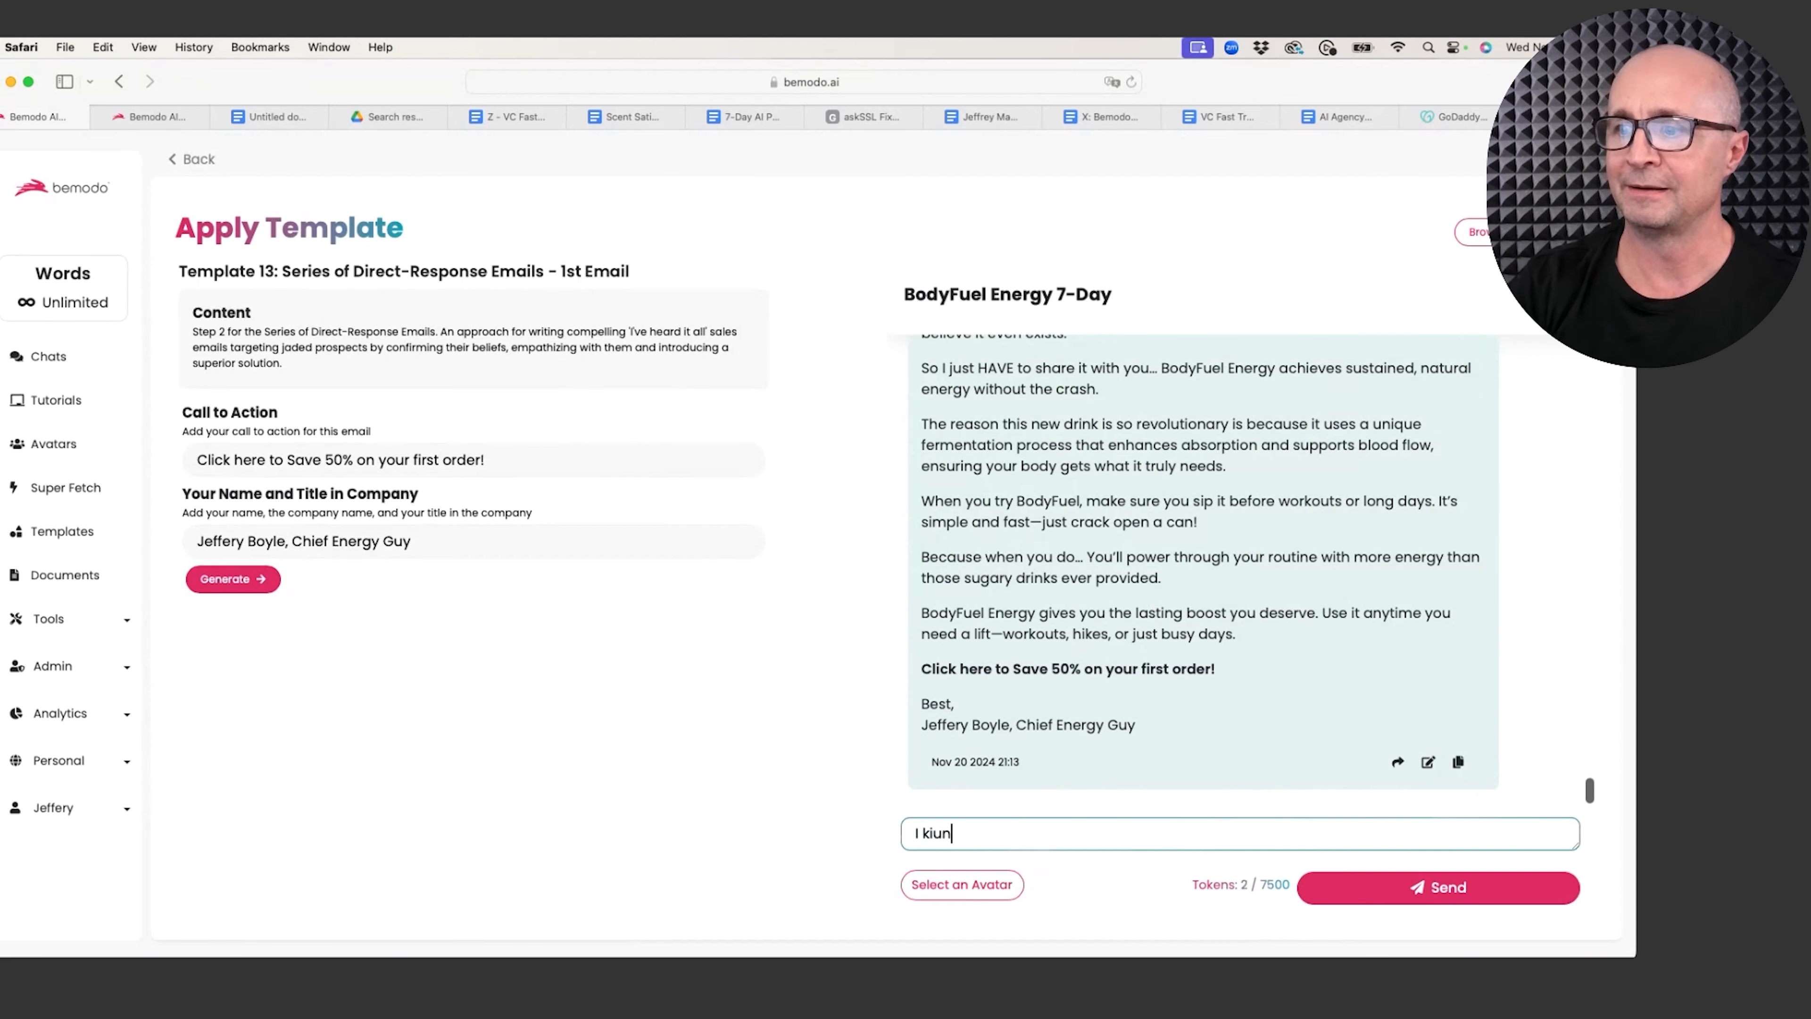
{"action": "type", "text": "ind "}
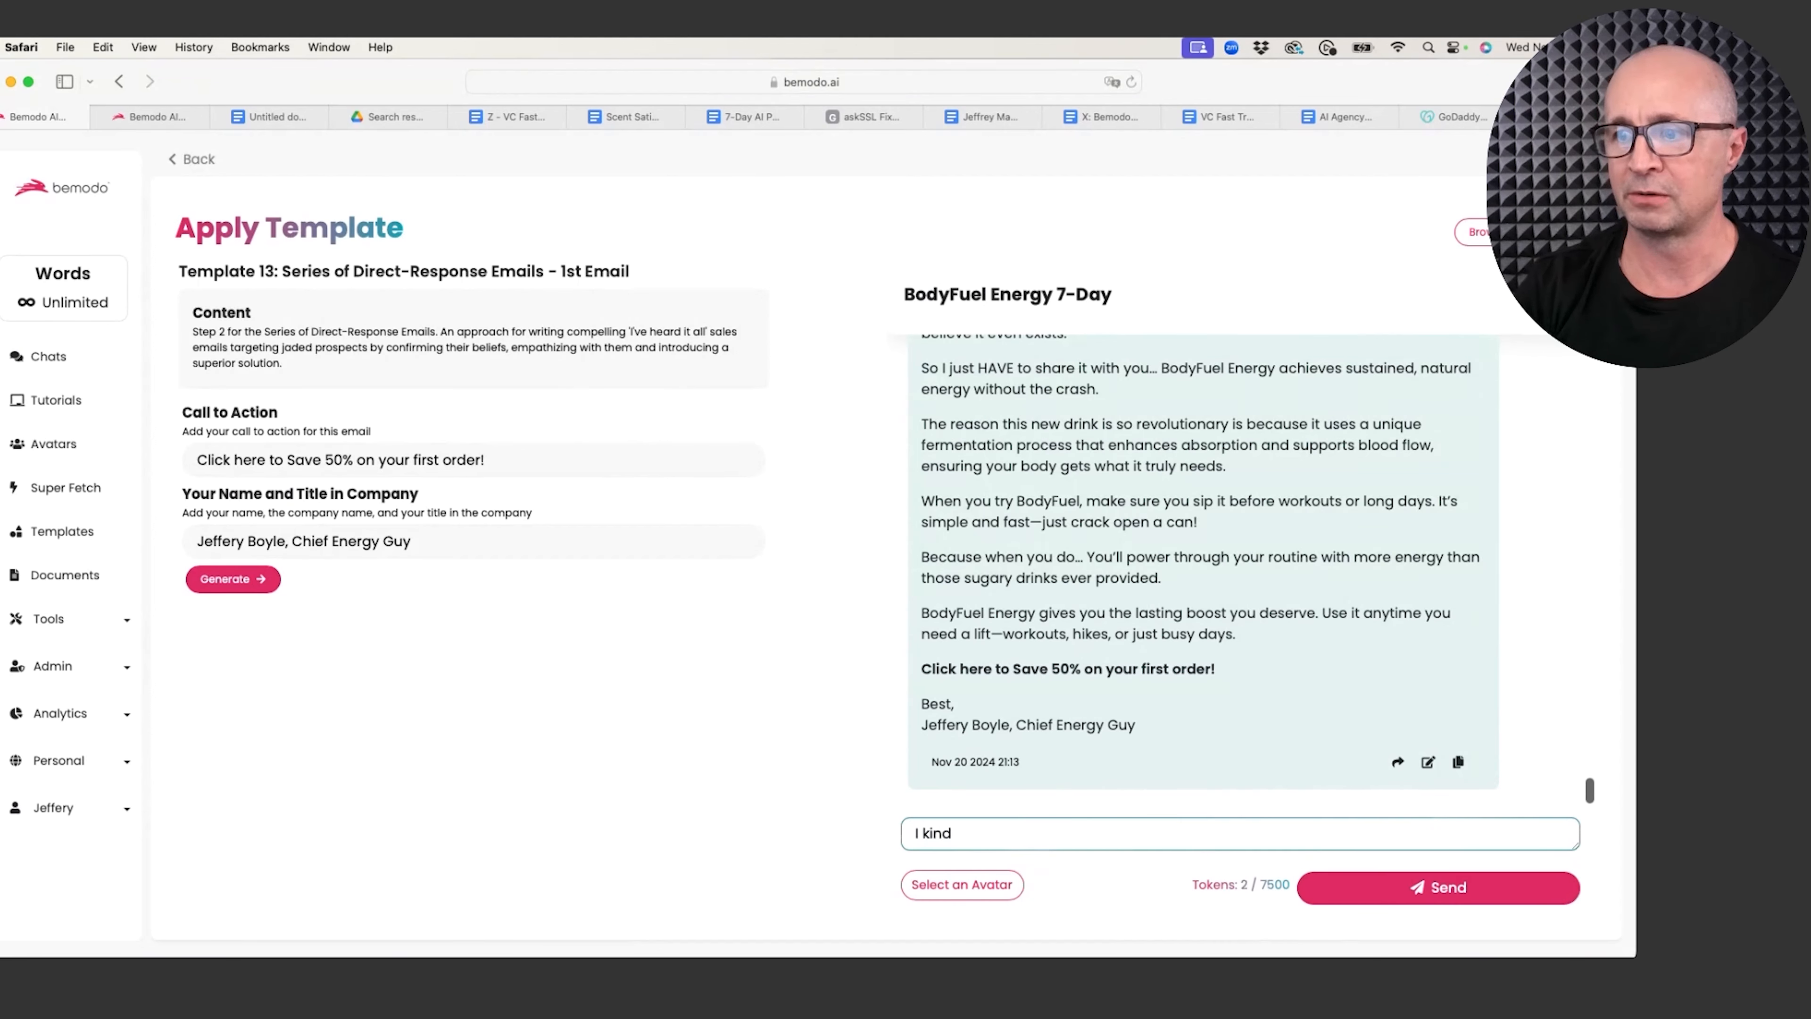
{"action": "type", "text": "of lik"}
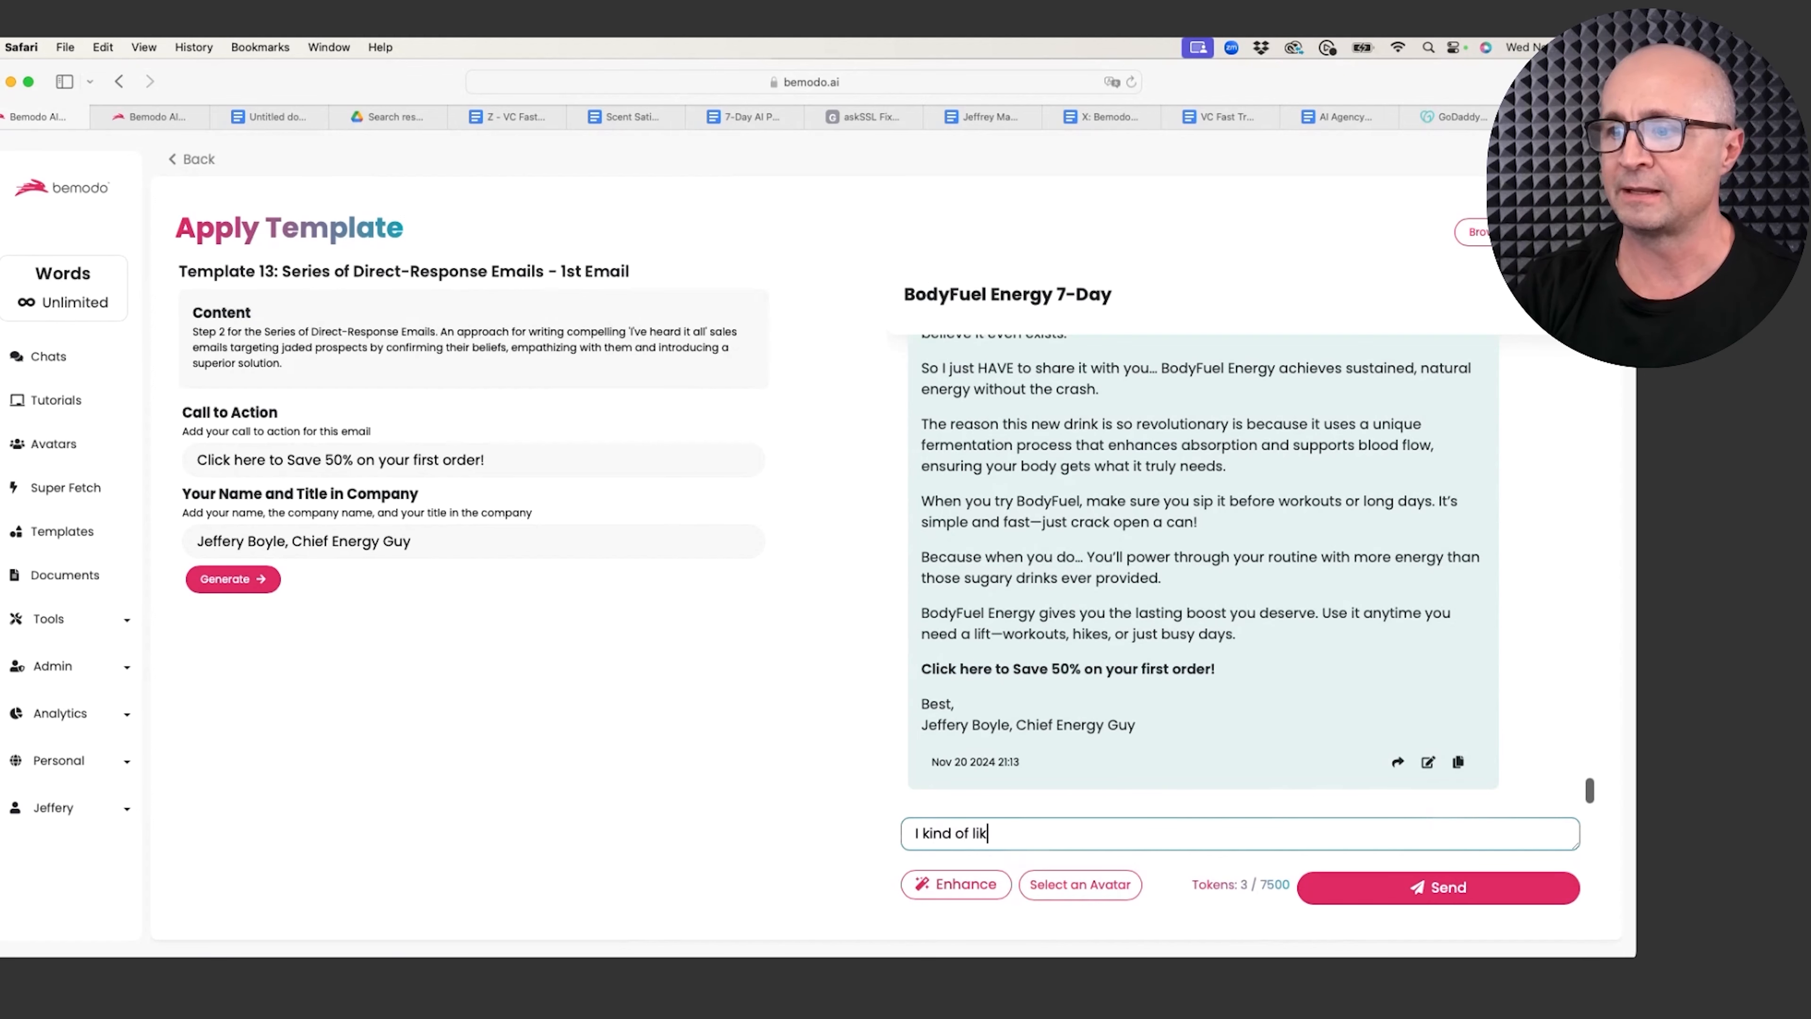
{"action": "type", "text": "e this but,"}
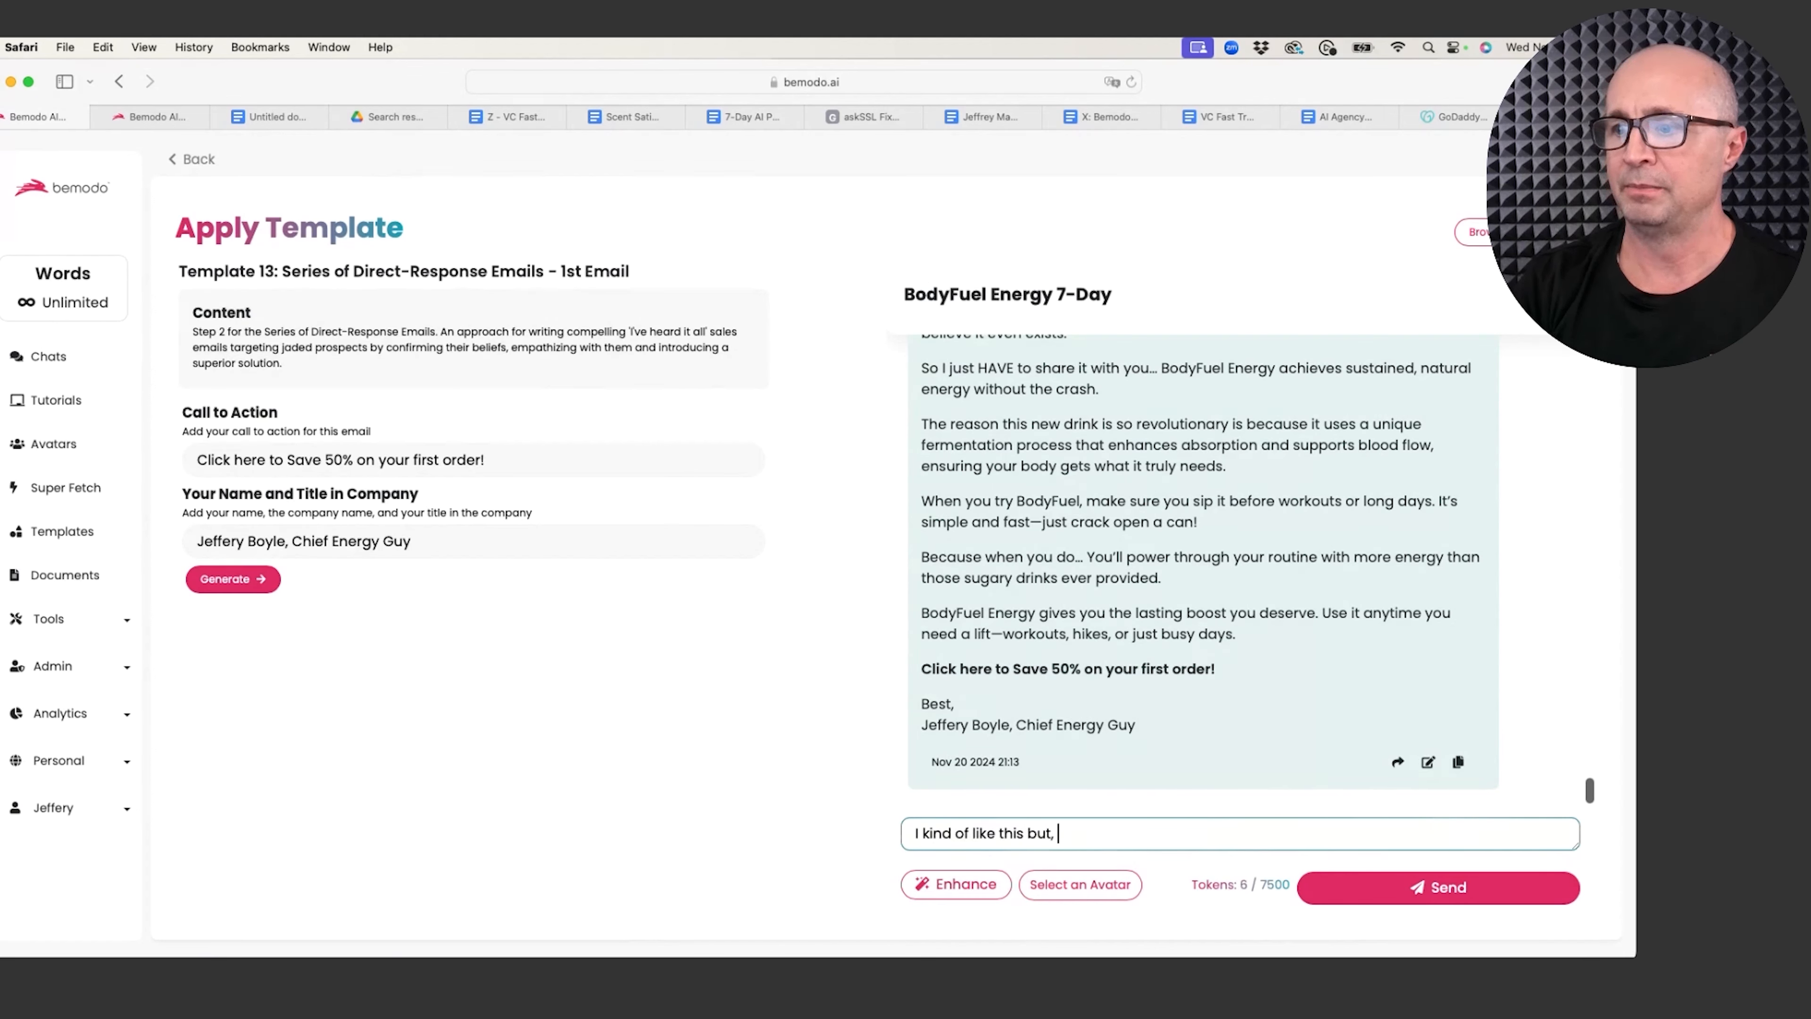
{"action": "key", "text": "BackSpace"}
{"action": "key", "text": "BackSpace"}
{"action": "key", "text": "BackSpace"}
{"action": "key", "text": "BackSpace"}
{"action": "key", "text": "BackSpace"}
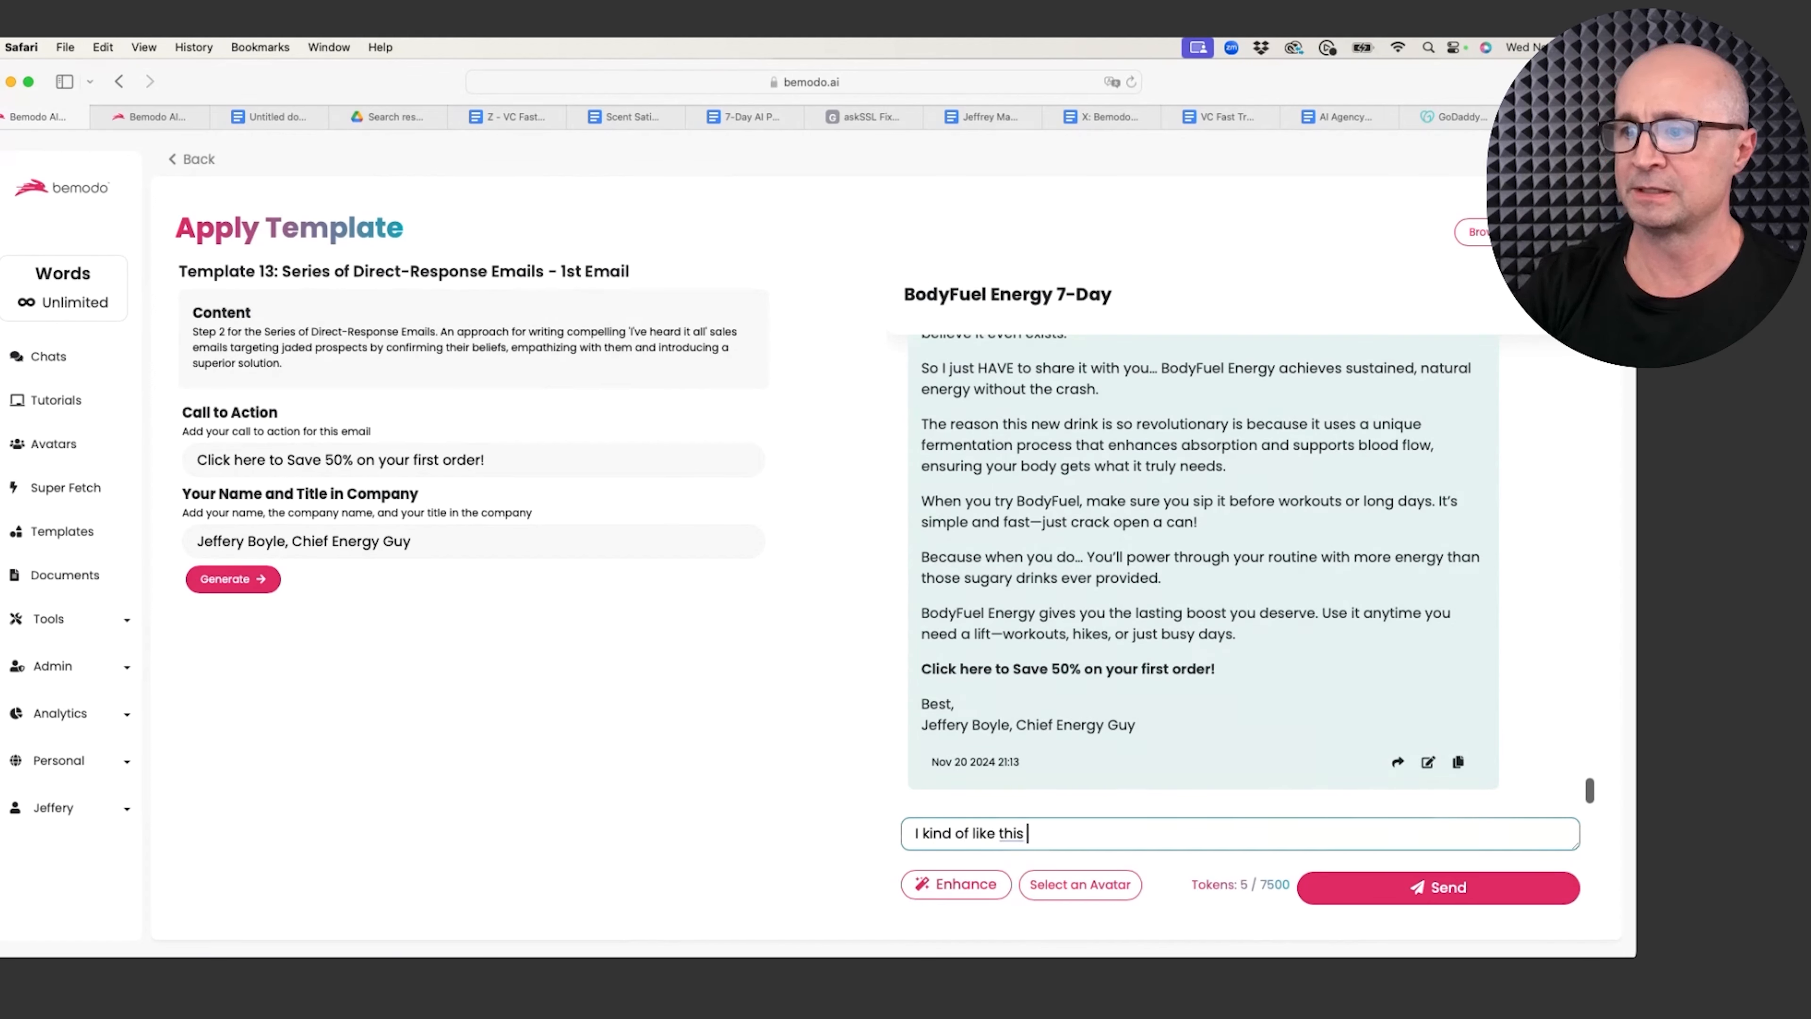
{"action": "key", "text": "BackSpace"}
{"action": "type", "text": ", but "}
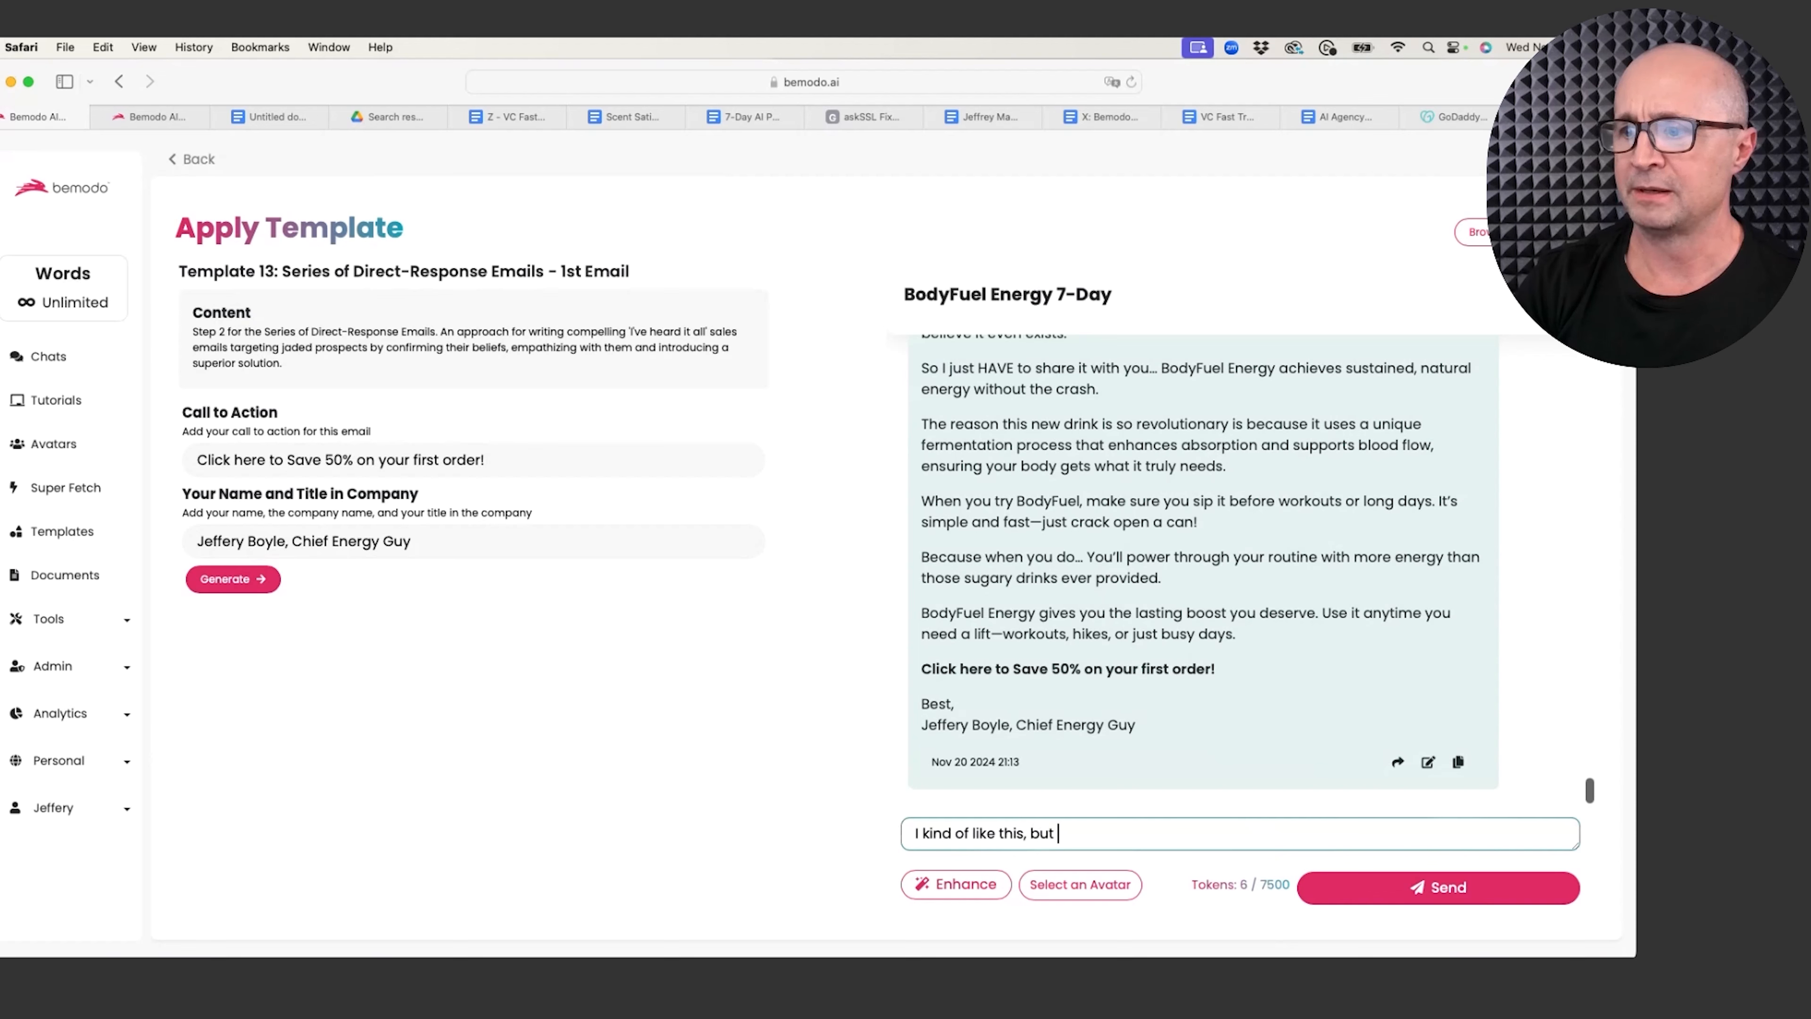
{"action": "type", "text": "emphasize that l"}
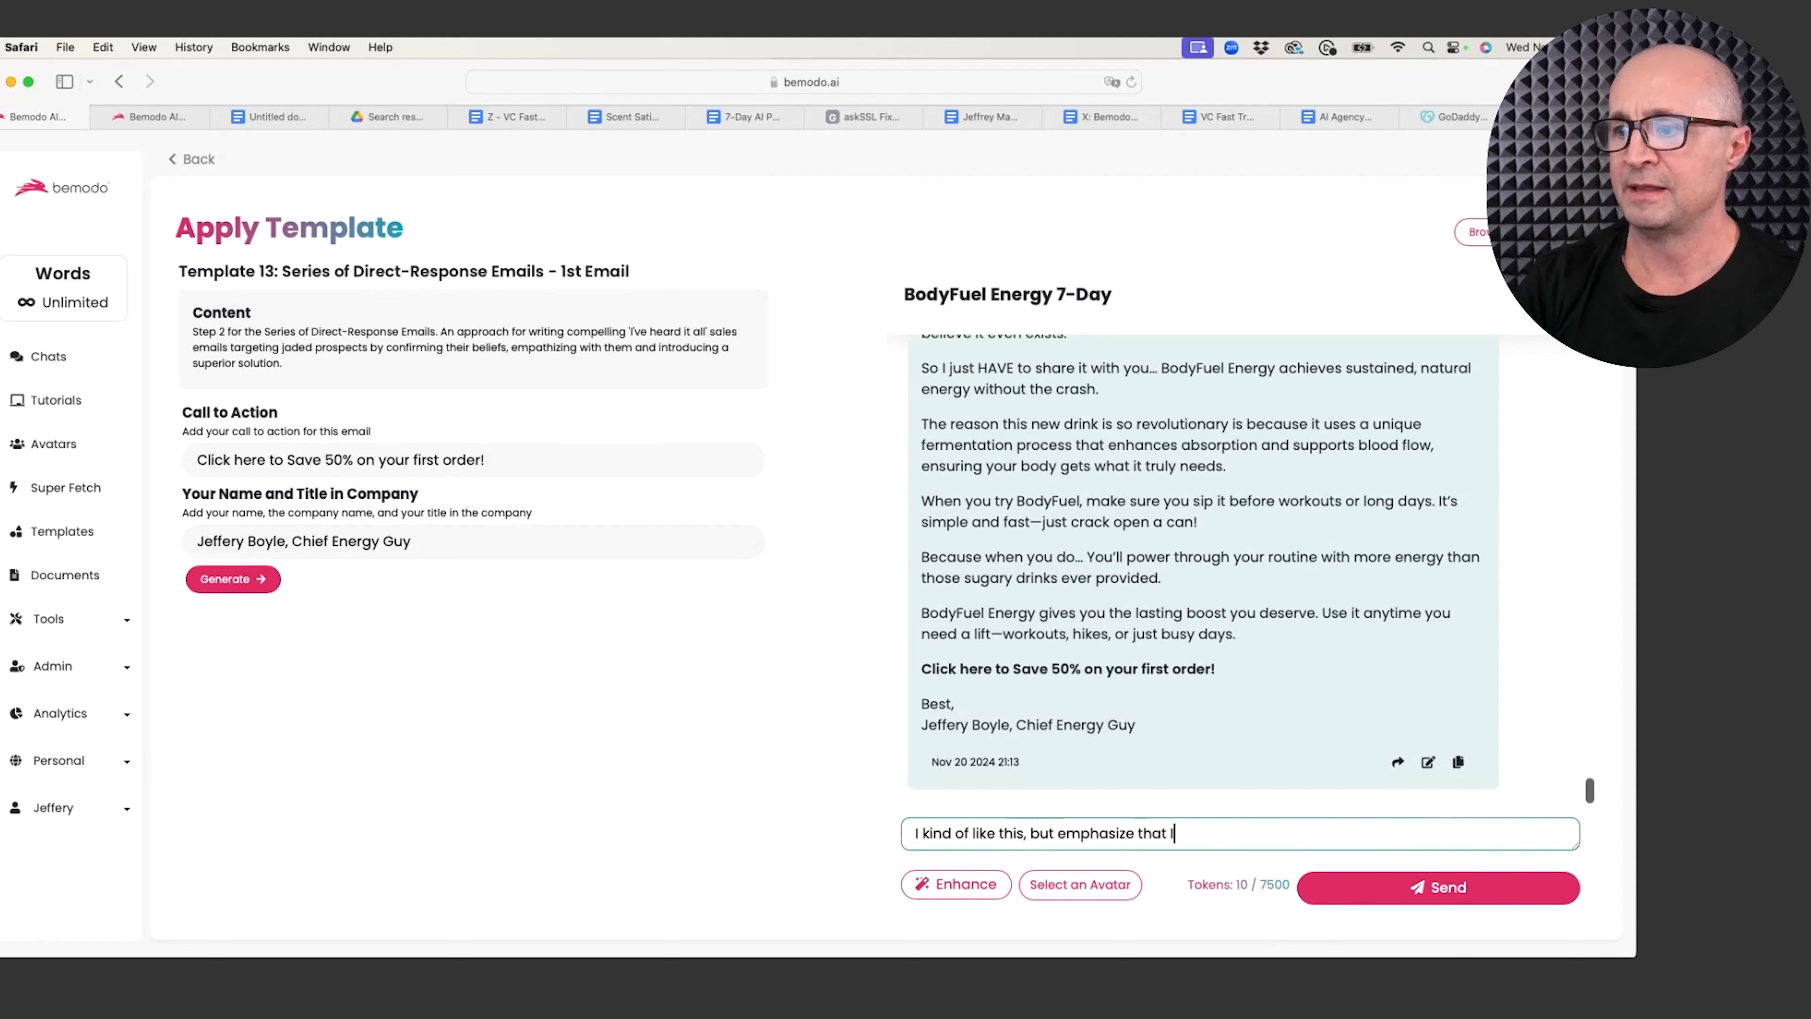
{"action": "type", "text": " tested t"}
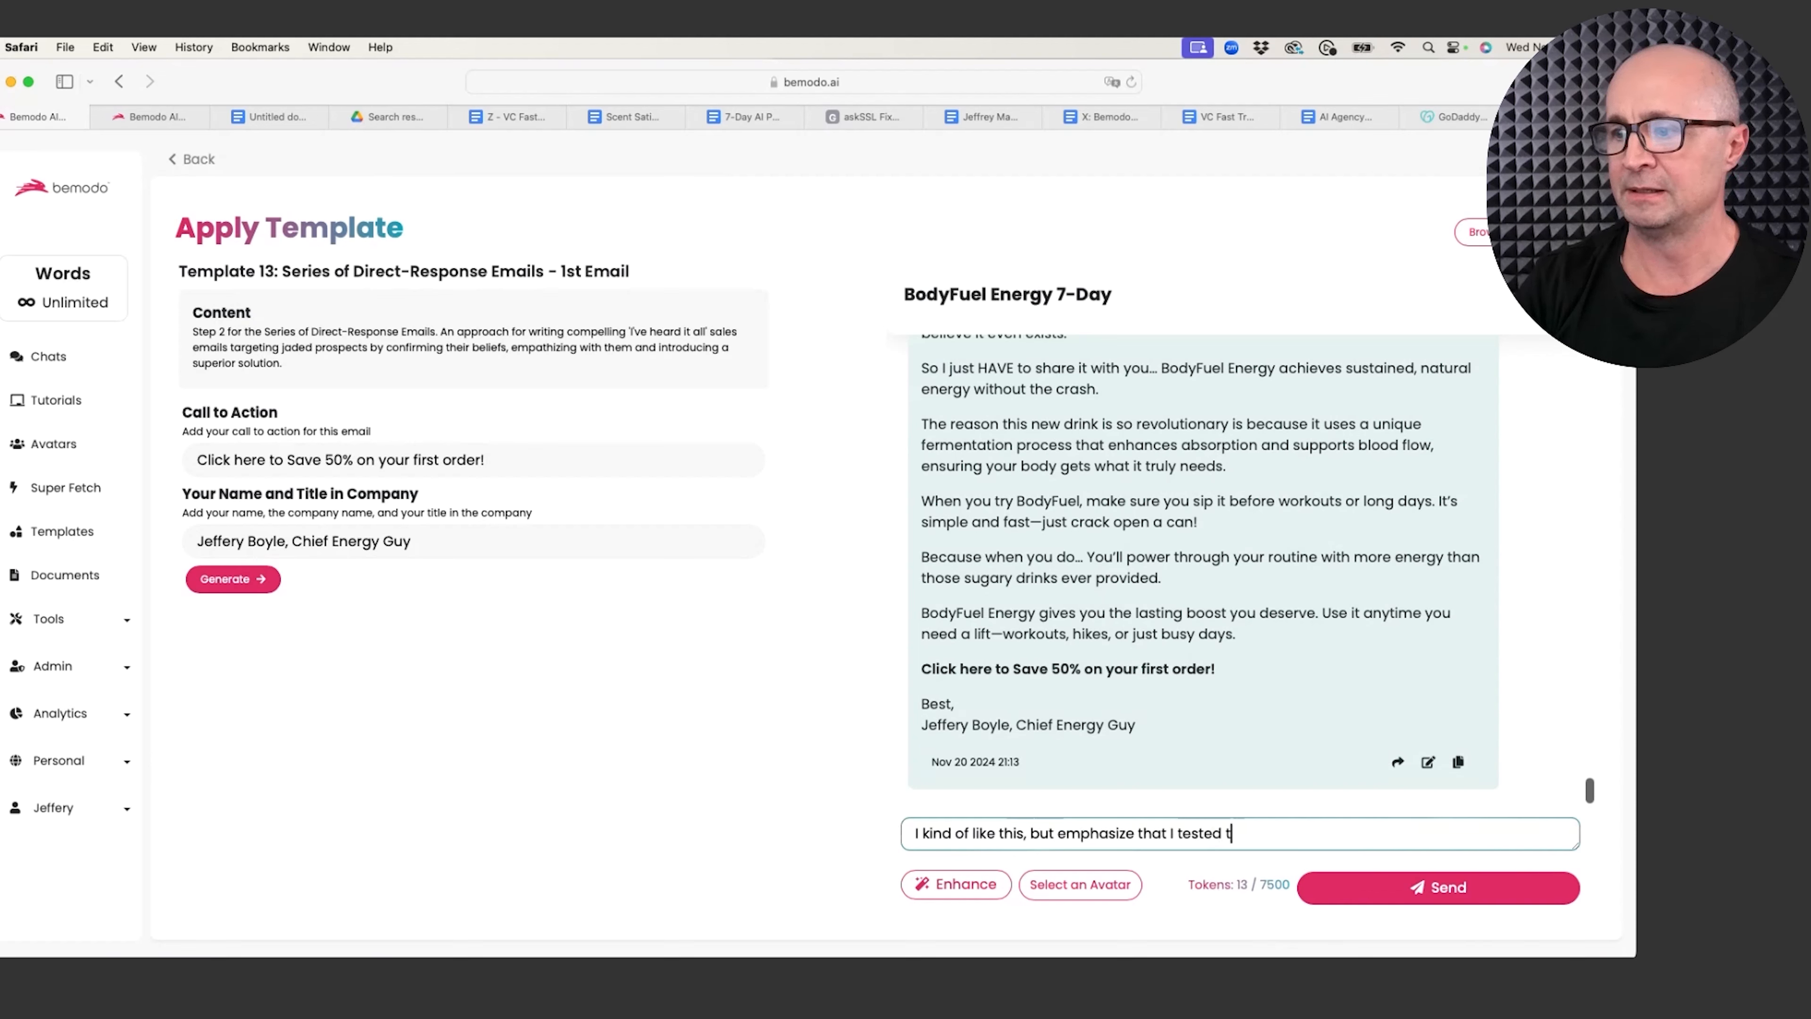
{"action": "key", "text": "BackSpace"}
{"action": "type", "text": "this product "}
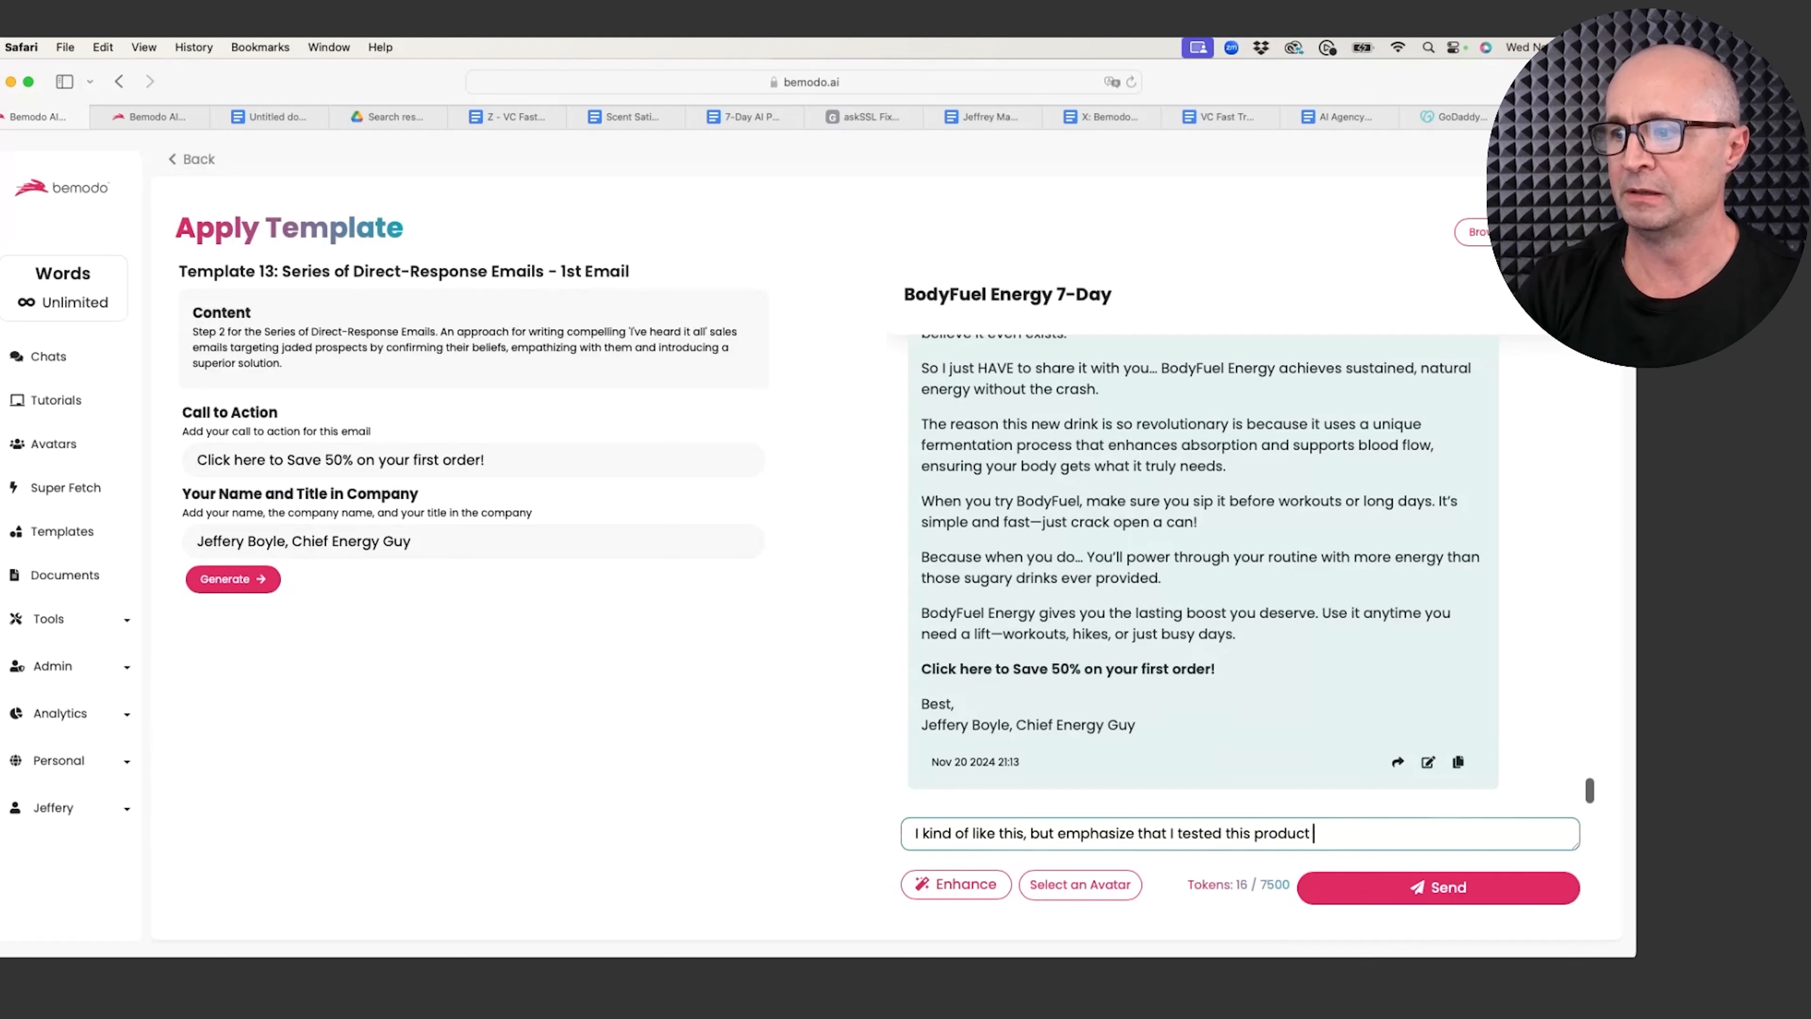
{"action": "type", "text": "for years b"}
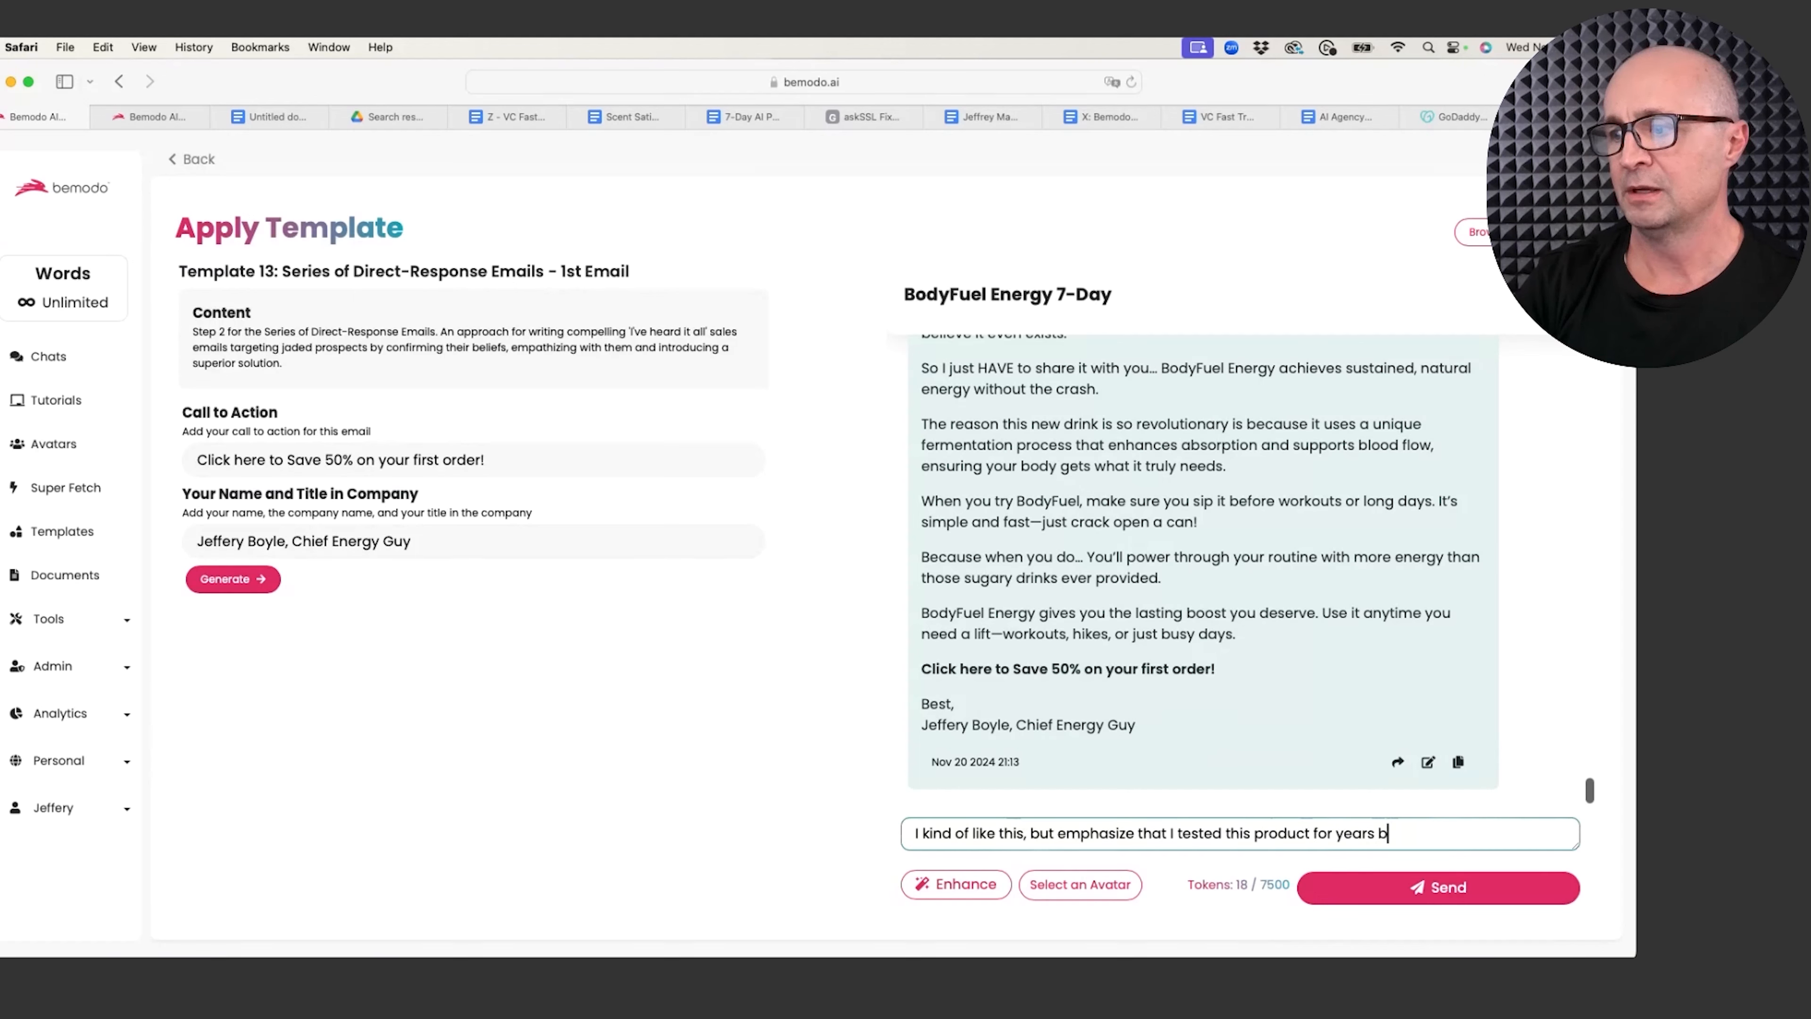
{"action": "type", "text": "ecause I was "}
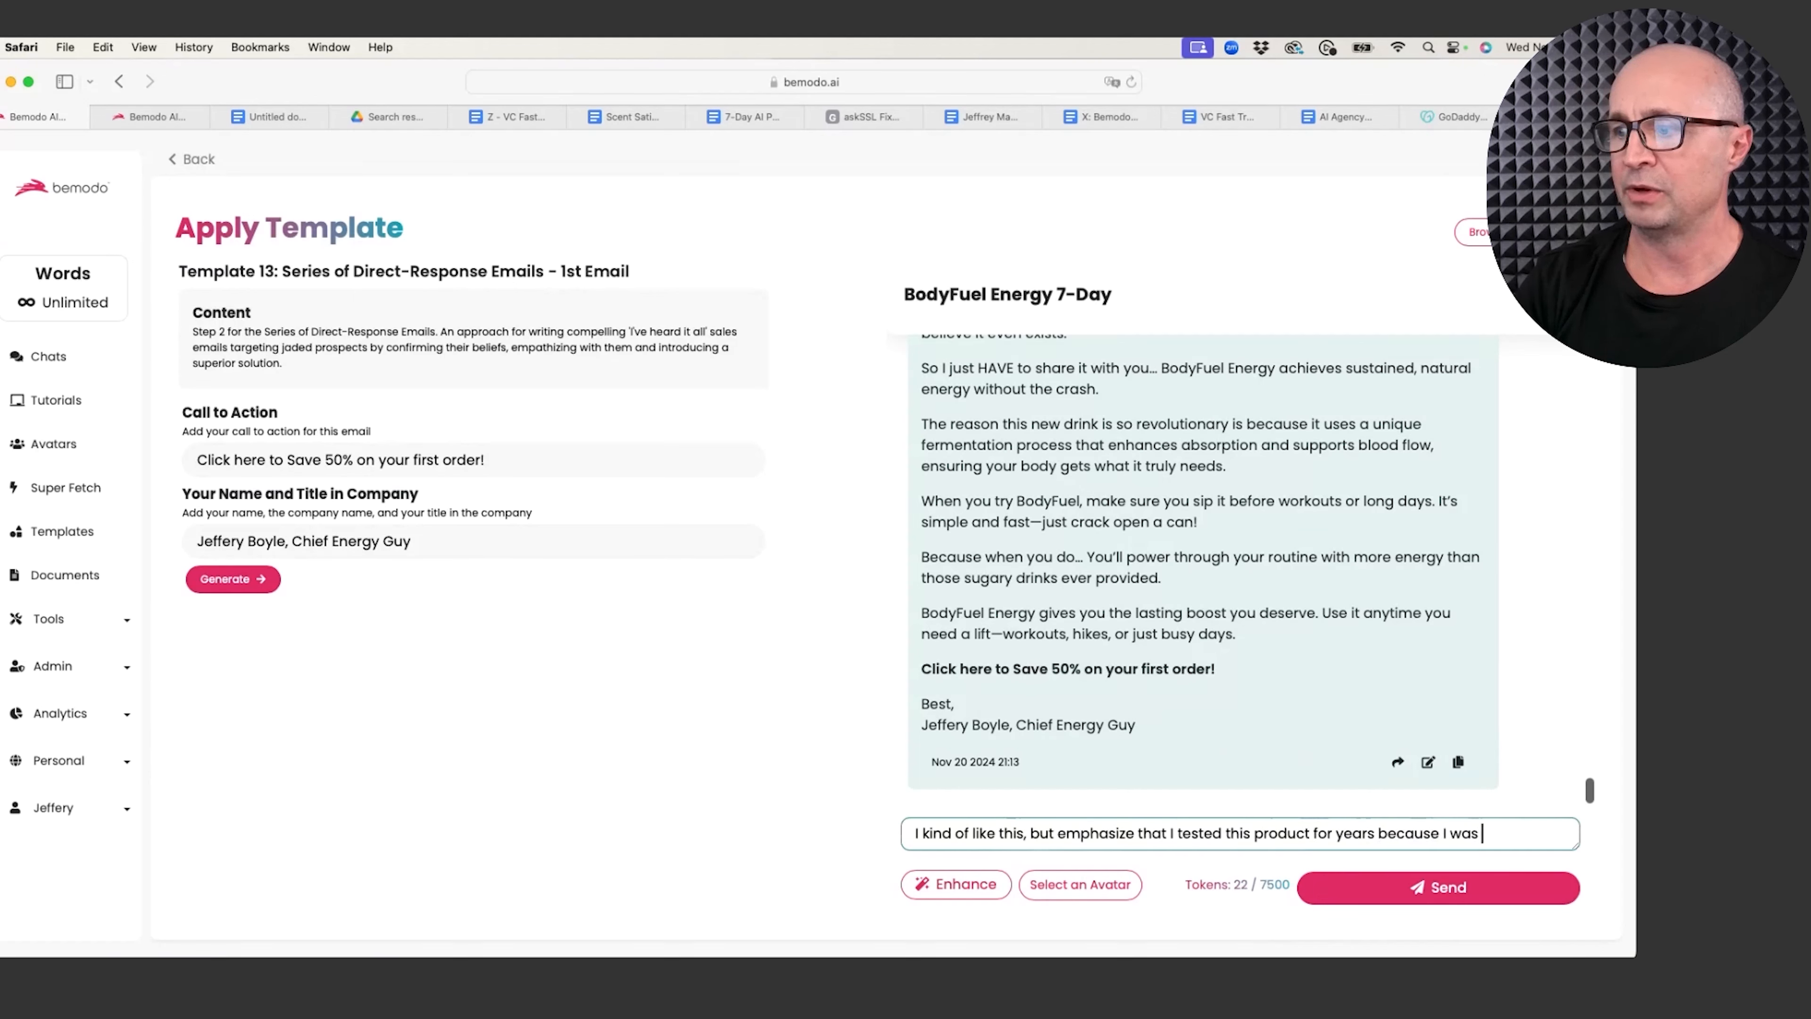
{"action": "type", "text": "sick of danager"}
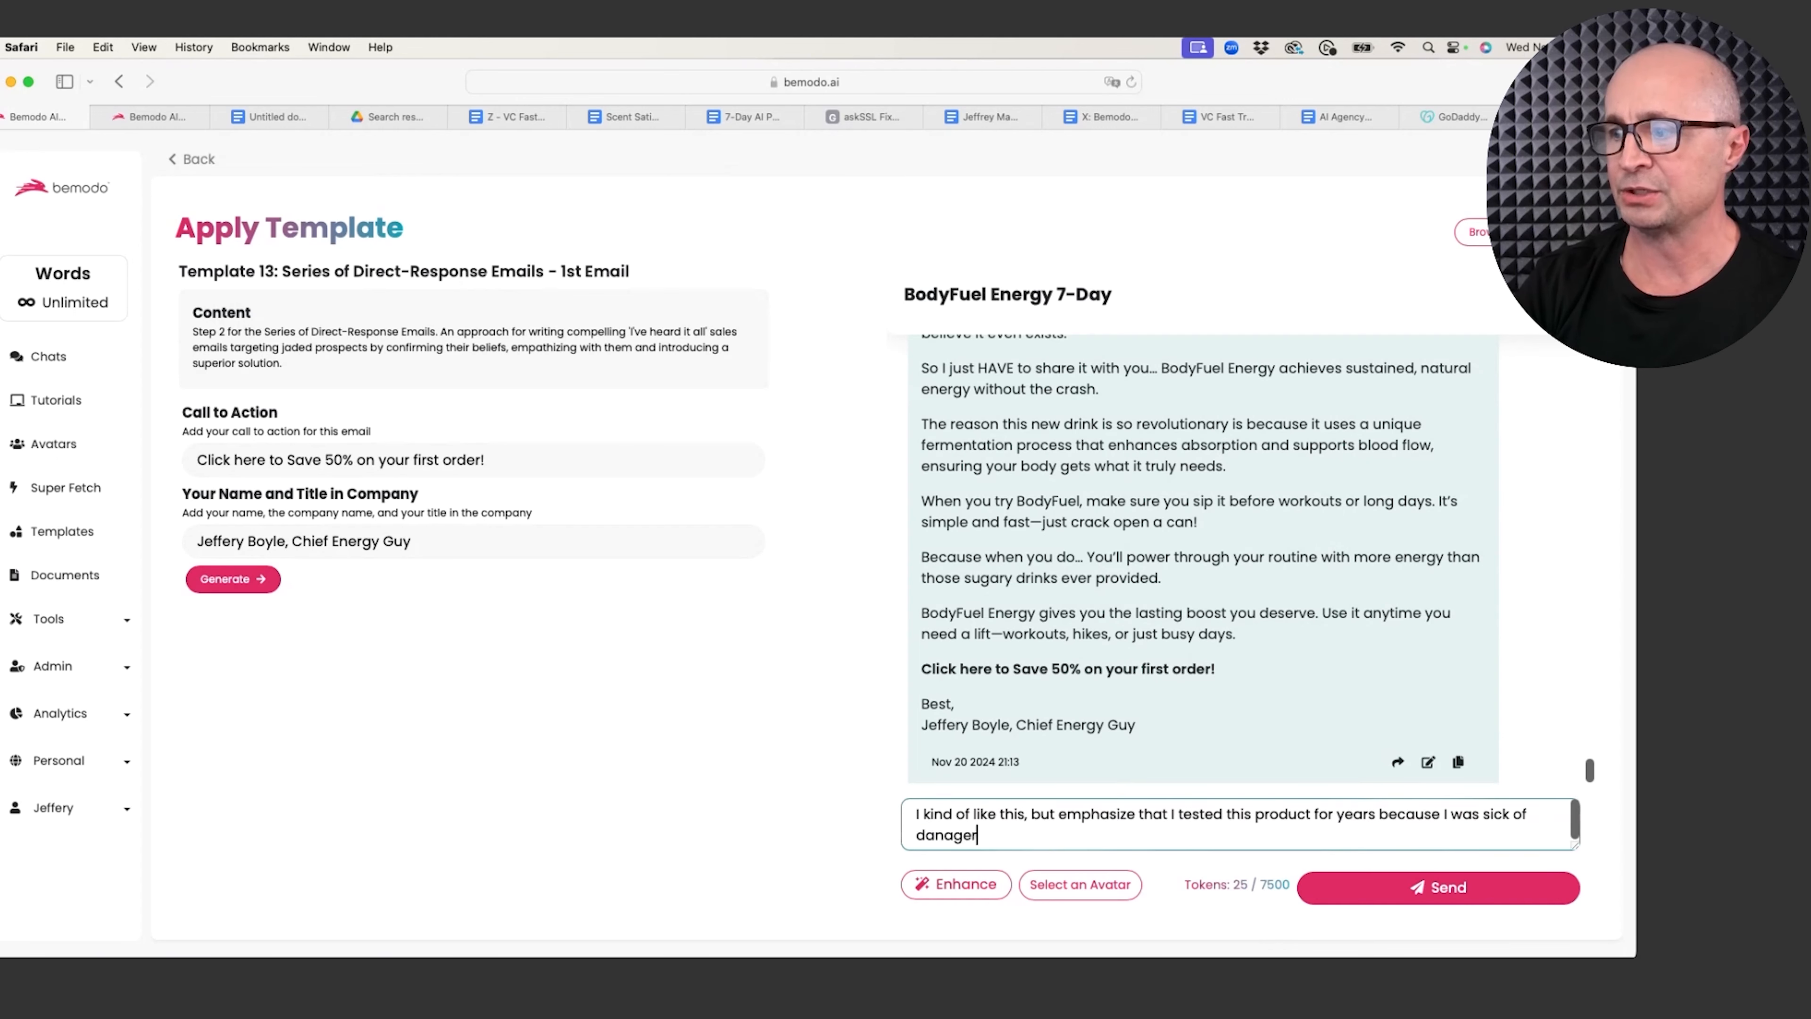
{"action": "key", "text": "BackSpace"}
{"action": "key", "text": "BackSpace"}
{"action": "key", "text": "BackSpace"}
{"action": "key", "text": "BackSpace"}
{"action": "type", "text": "gerous energy dri"}
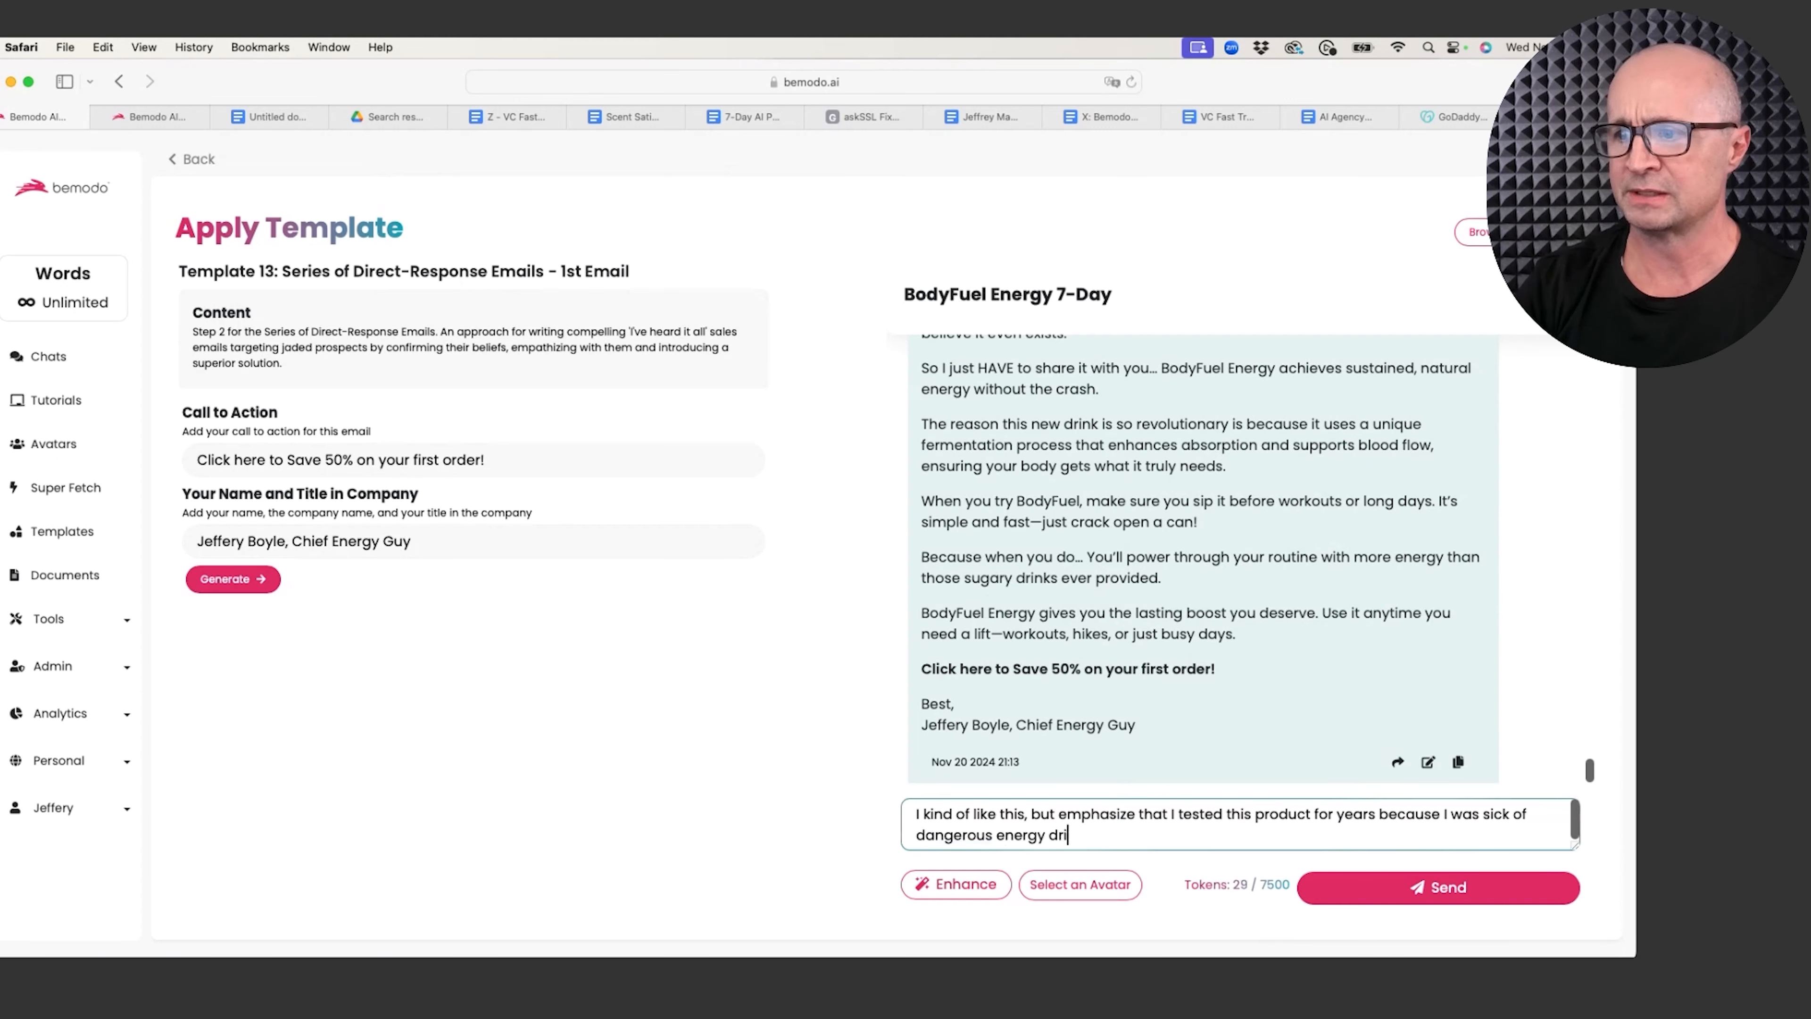
{"action": "type", "text": "nks out there. "}
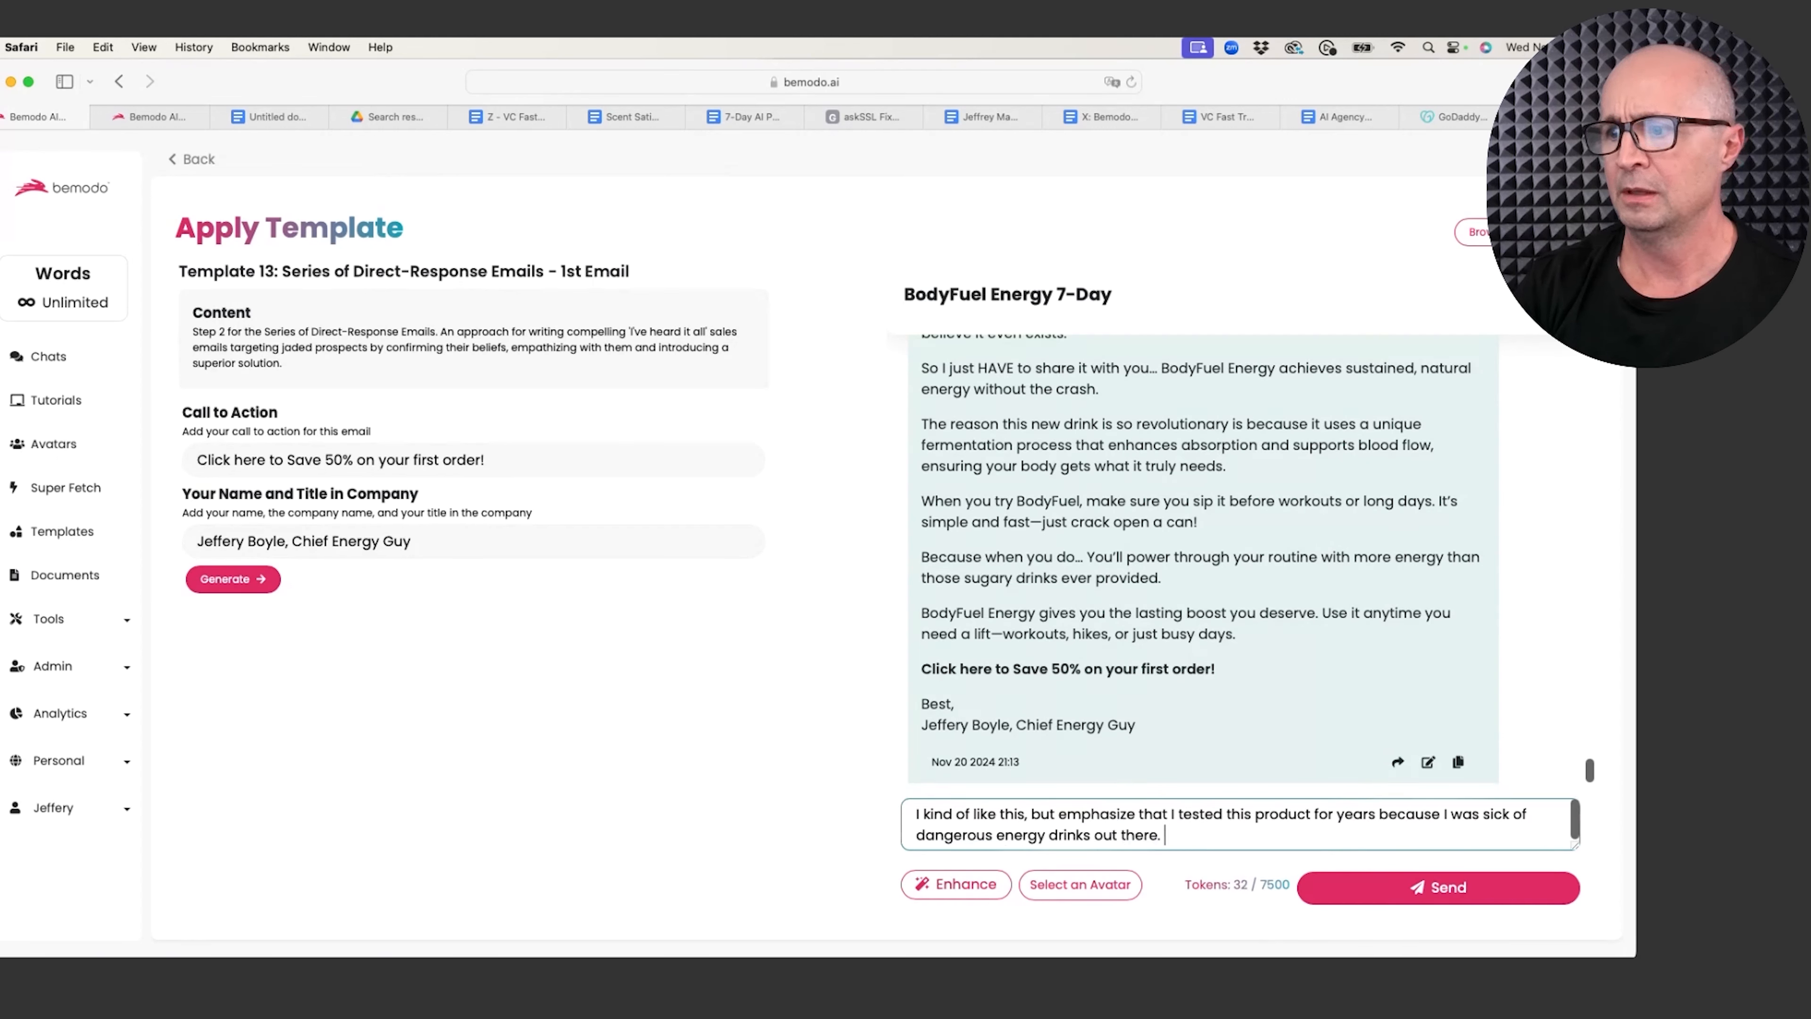
{"action": "type", "text": "Rewrite now."}
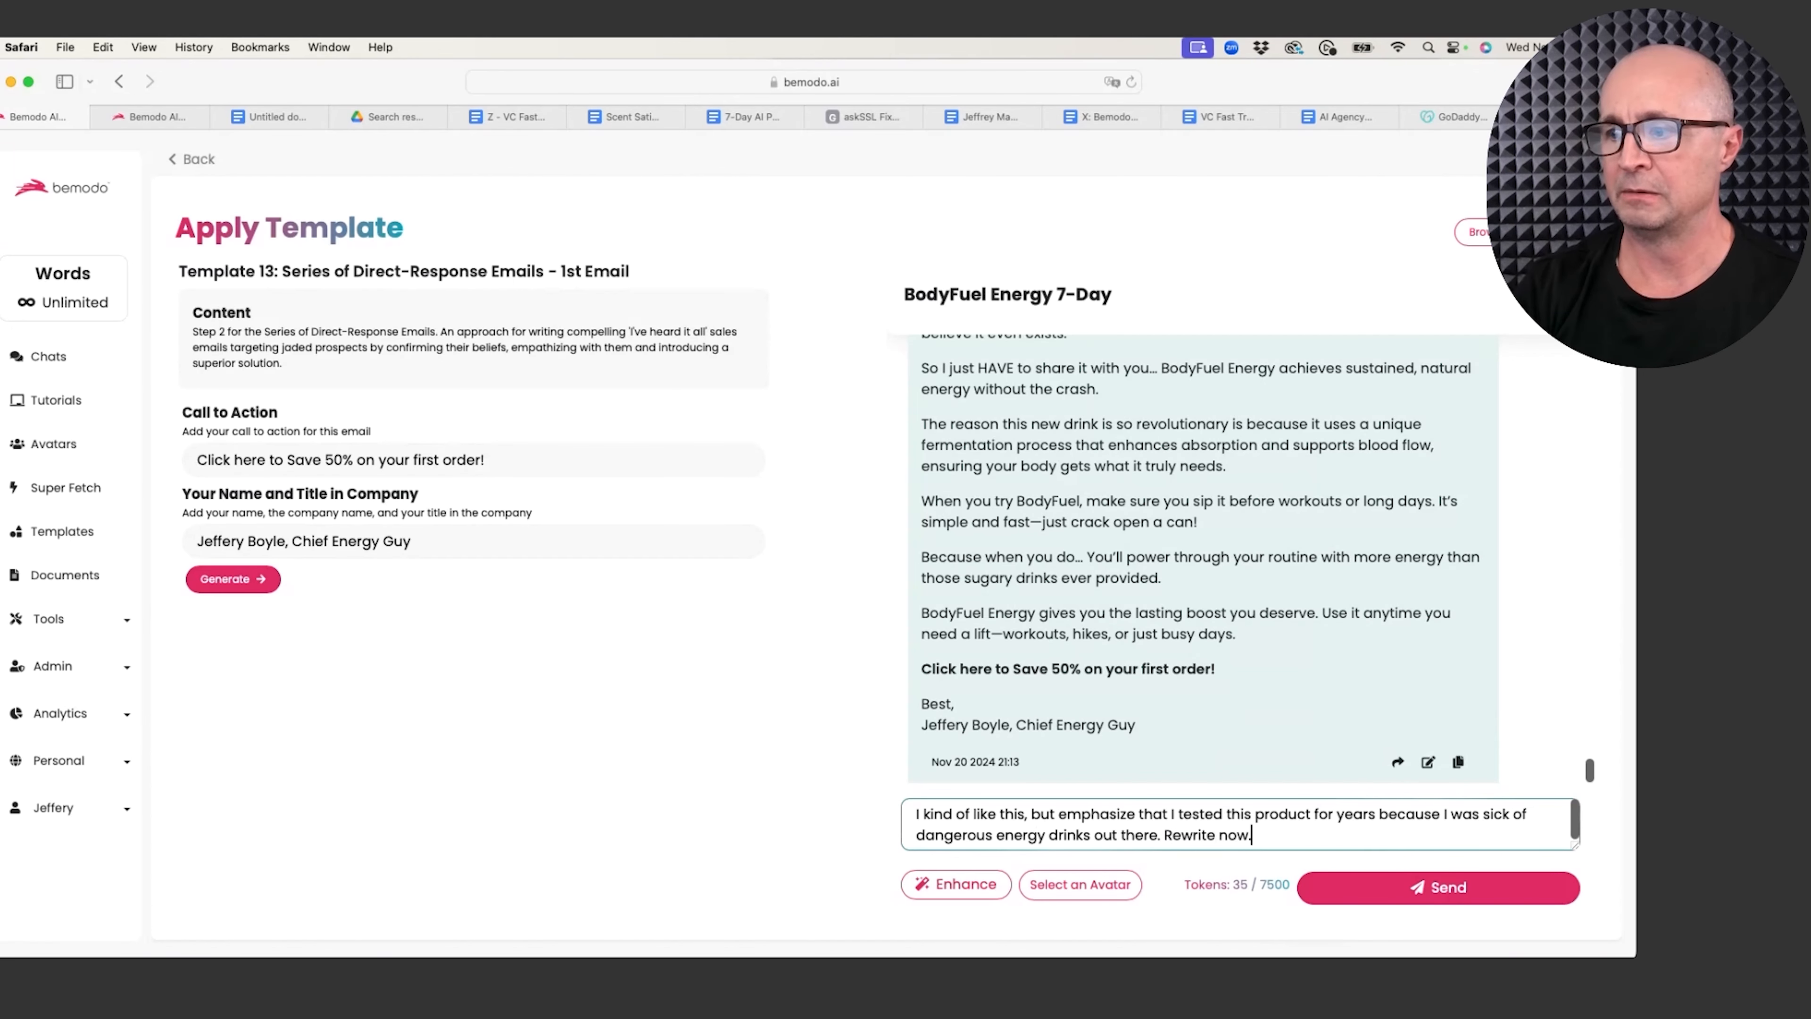
{"action": "left_click", "coordinate": [1365, 873]}
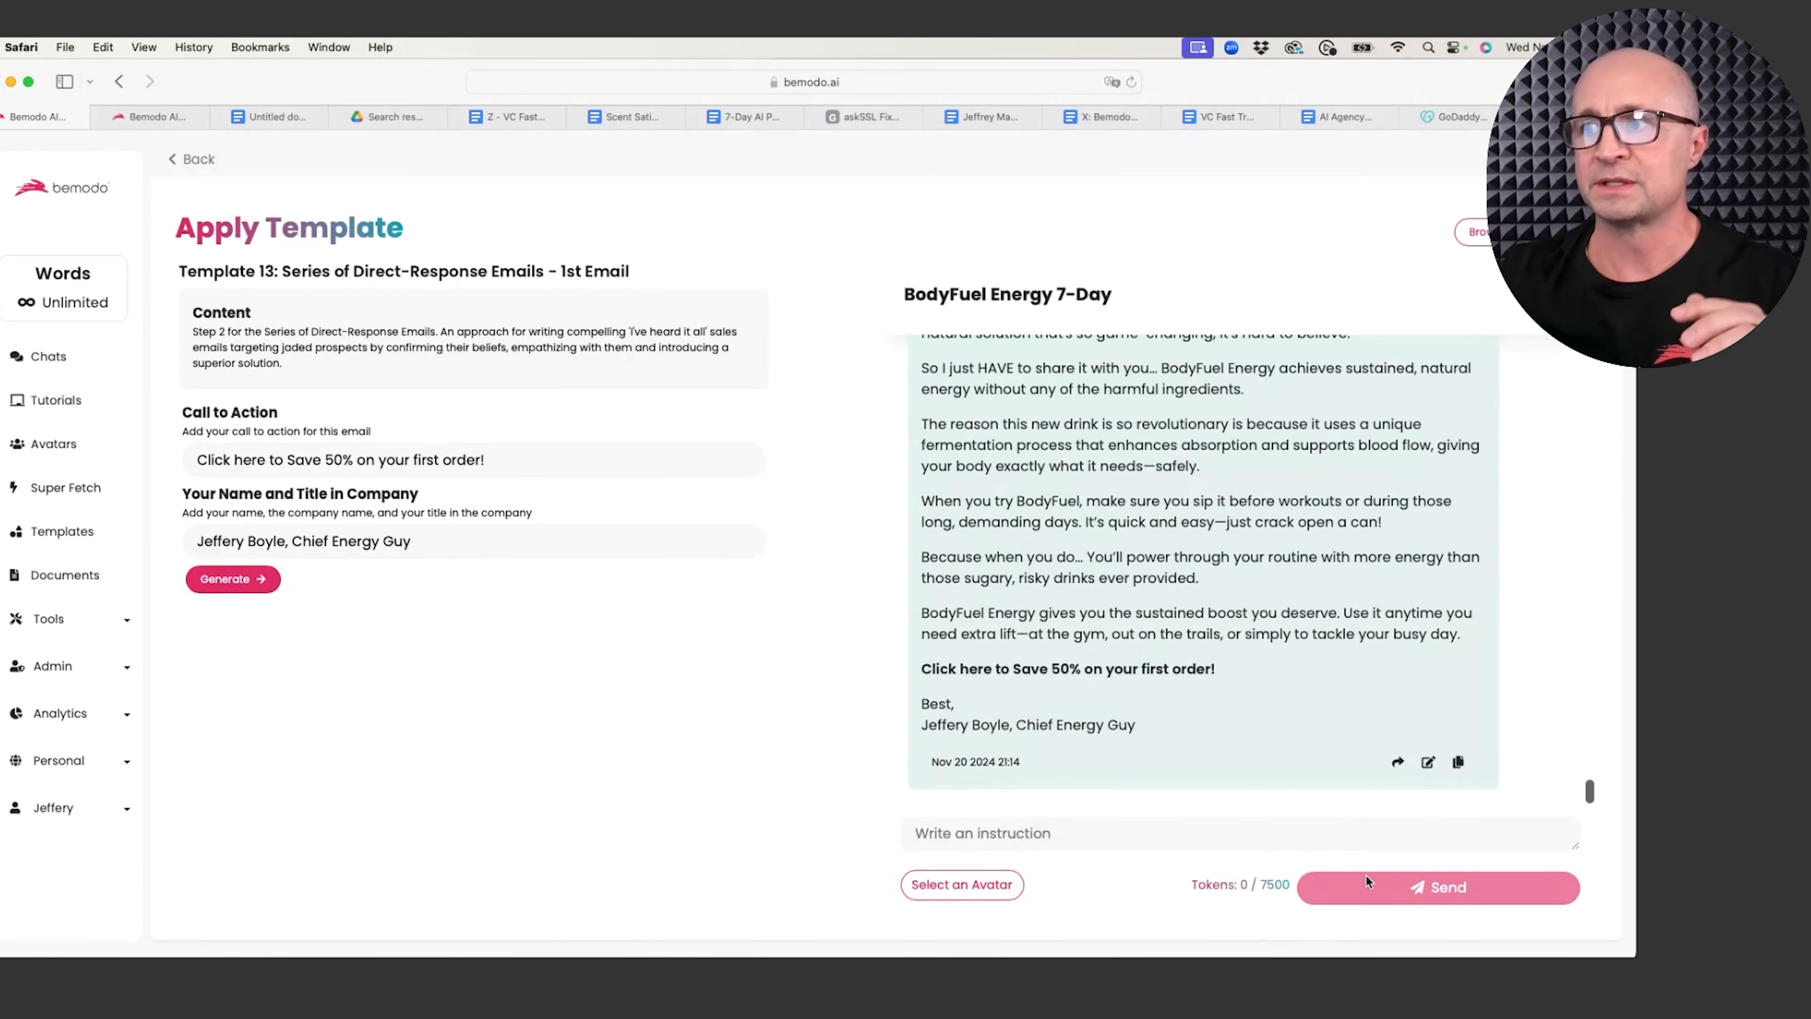
Step: Copy the rewritten BodyFuel email, ending with the 'Save 50%' call to action, to the clipboard
{"action": "scroll", "coordinate": [1048, 561], "scroll_direction": "up", "scroll_amount": 2}
{"action": "scroll", "coordinate": [1047, 562], "scroll_direction": "up", "scroll_amount": 2}
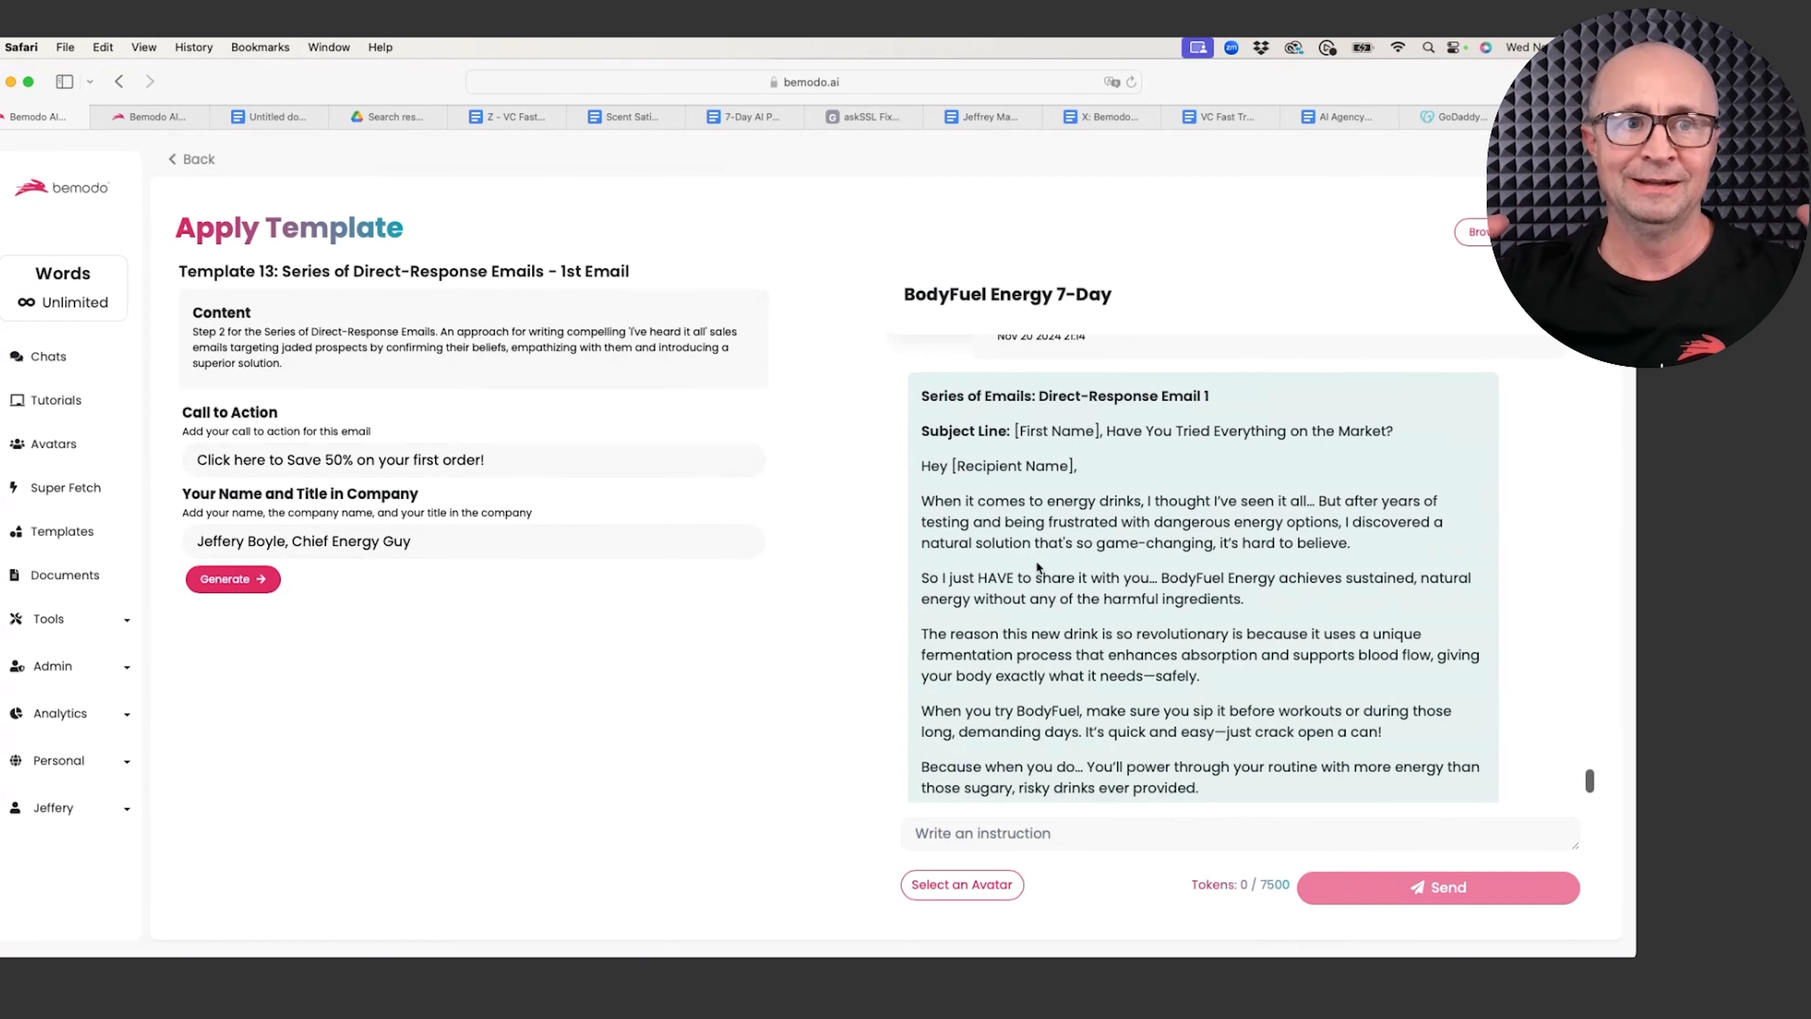
{"action": "scroll", "coordinate": [1220, 561], "scroll_direction": "down", "scroll_amount": 3}
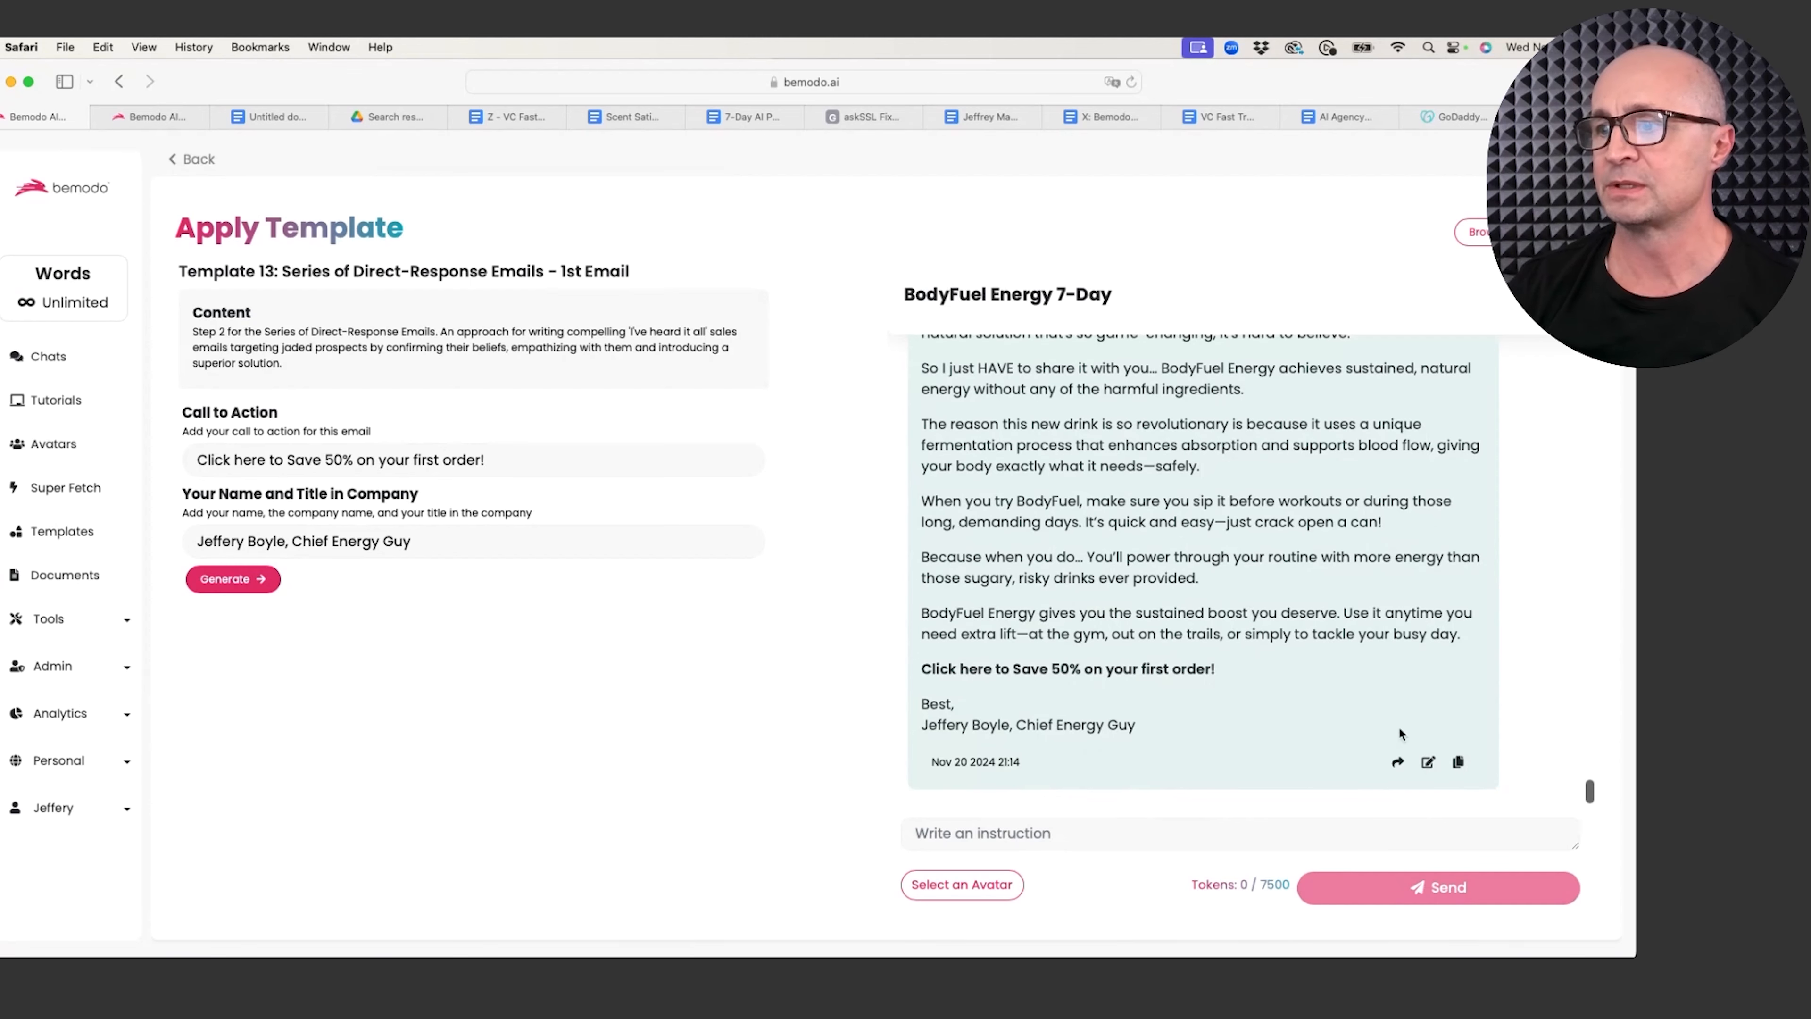
{"action": "left_click", "coordinate": [1458, 760]}
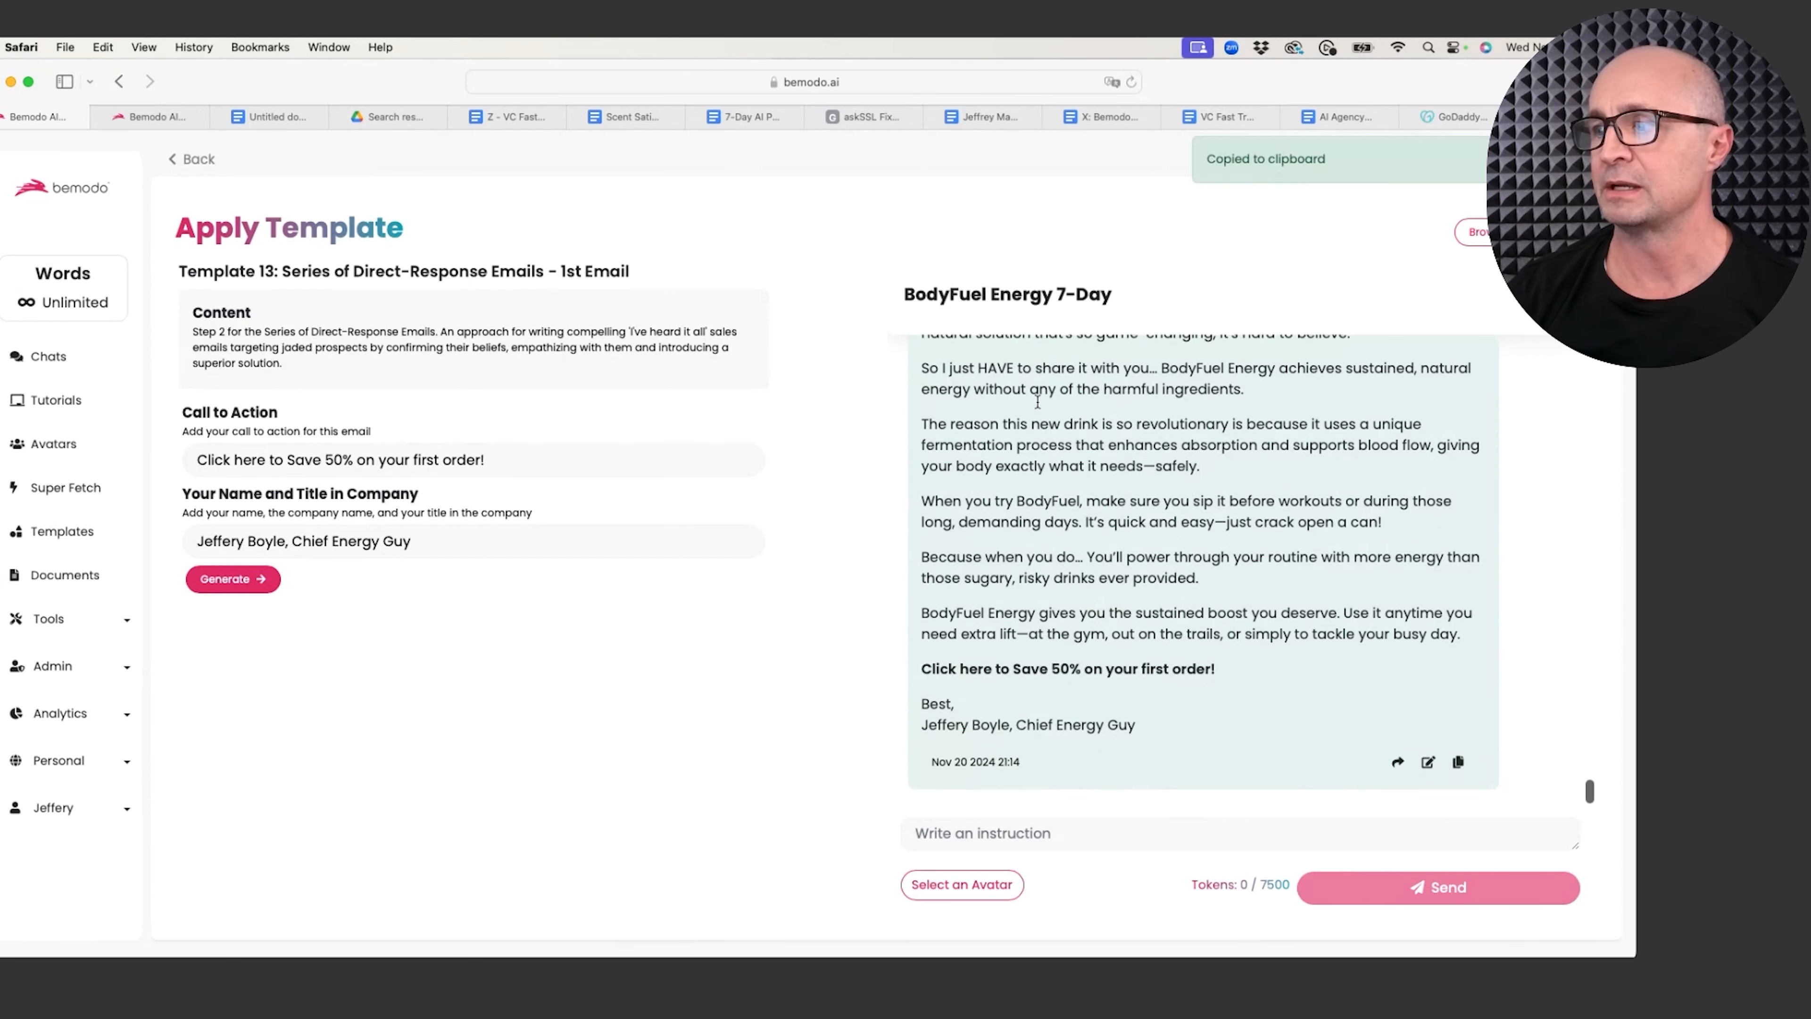
Step: Paste Direct-Response Email 1 into the untitled Google Doc, with the page fitted to the window
{"action": "left_click", "coordinate": [262, 115]}
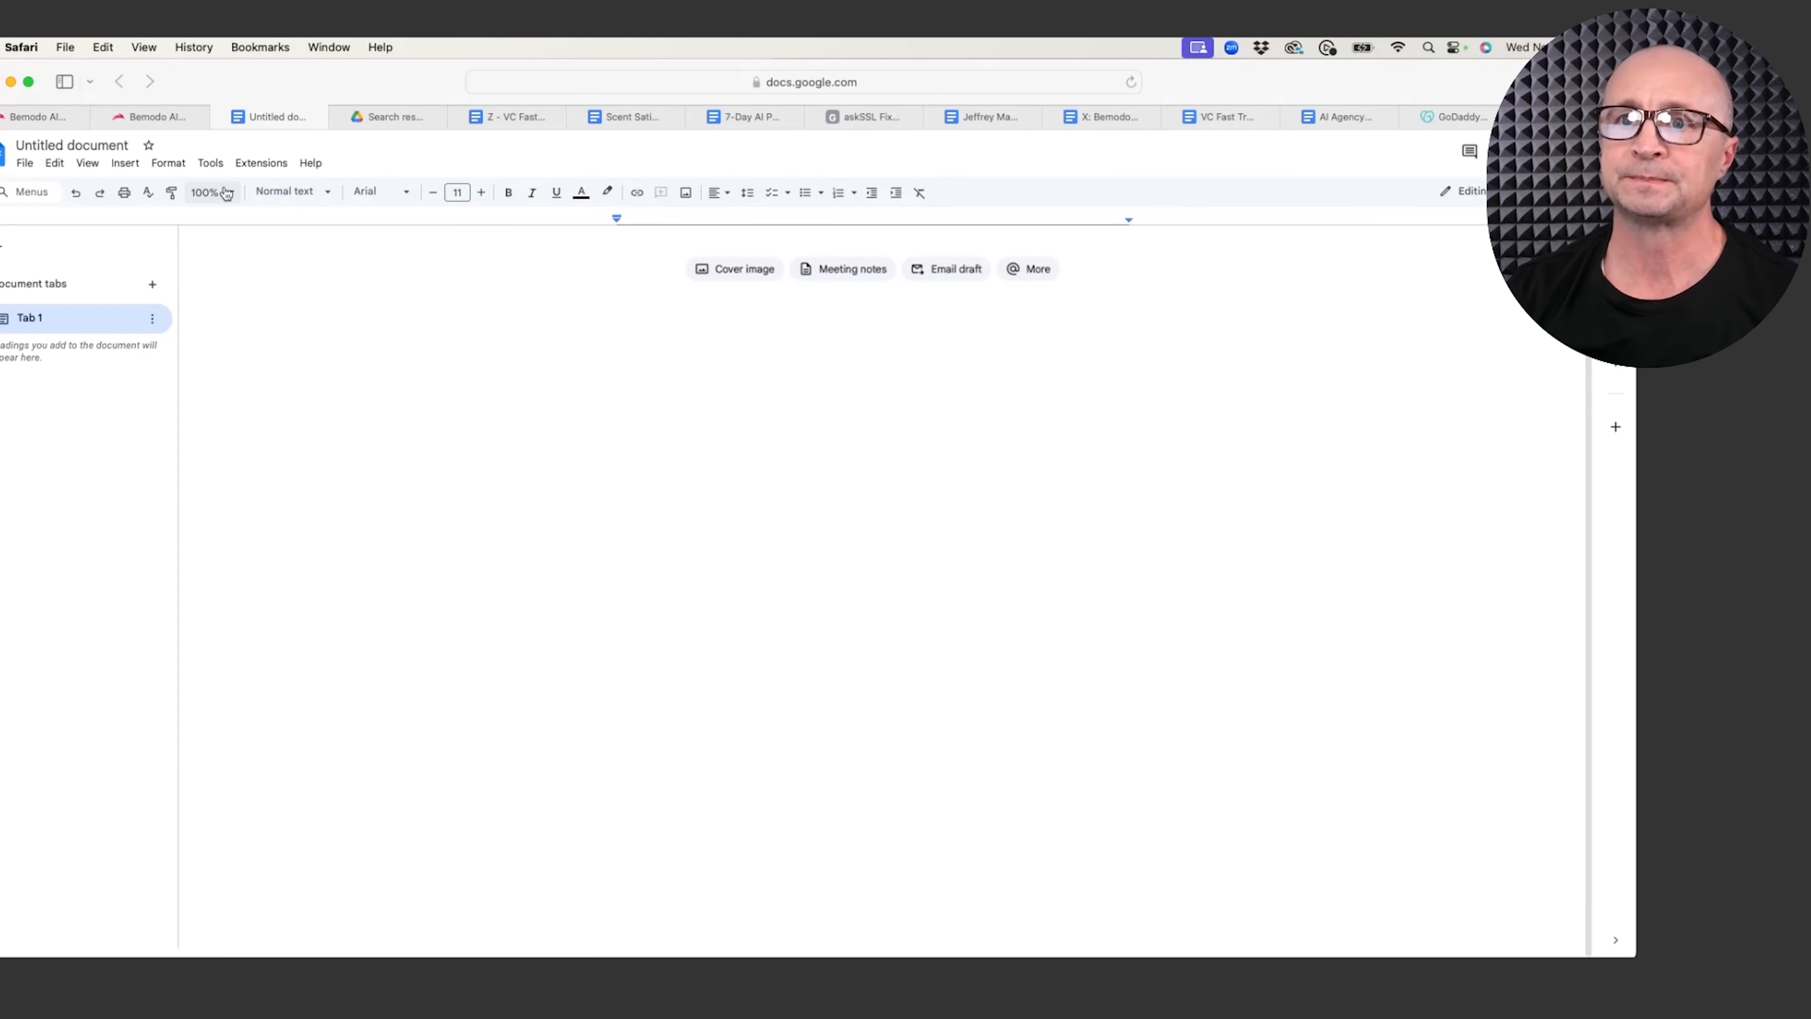
{"action": "left_click", "coordinate": [210, 192]}
{"action": "left_click", "coordinate": [208, 222]}
{"action": "key", "text": "super+v"}
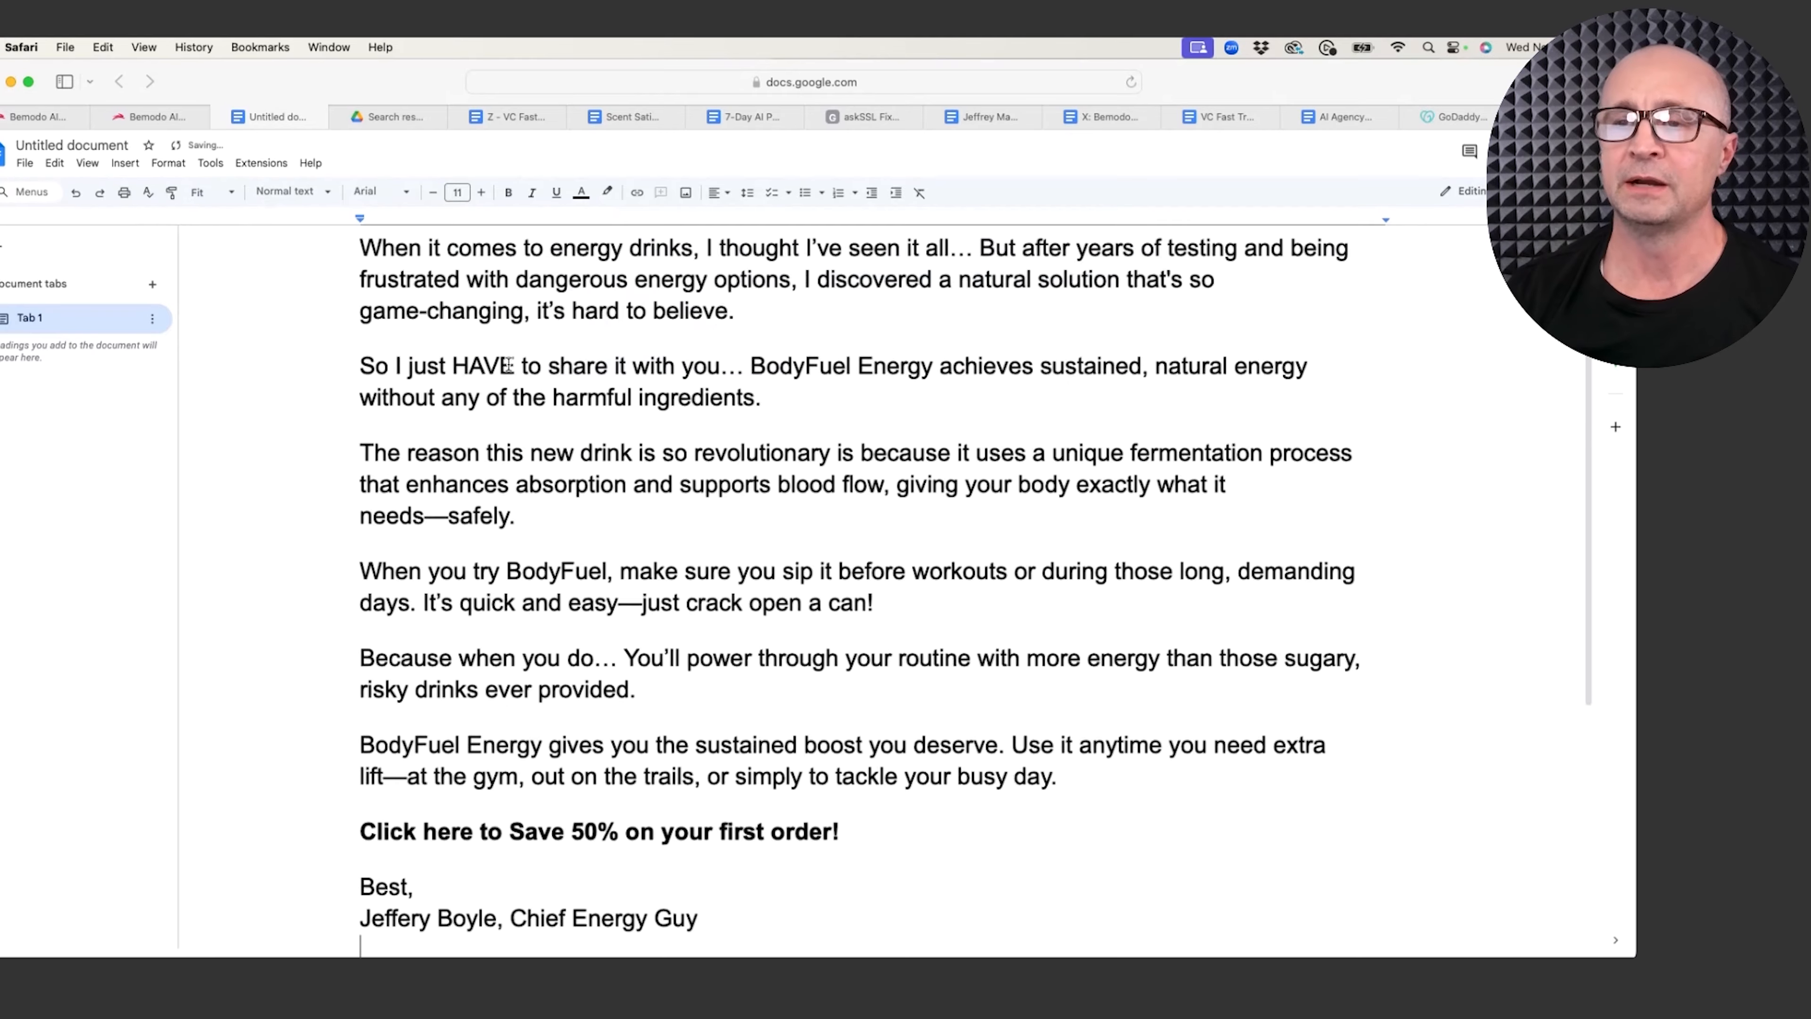
{"action": "scroll", "coordinate": [489, 389], "scroll_direction": "up", "scroll_amount": 5}
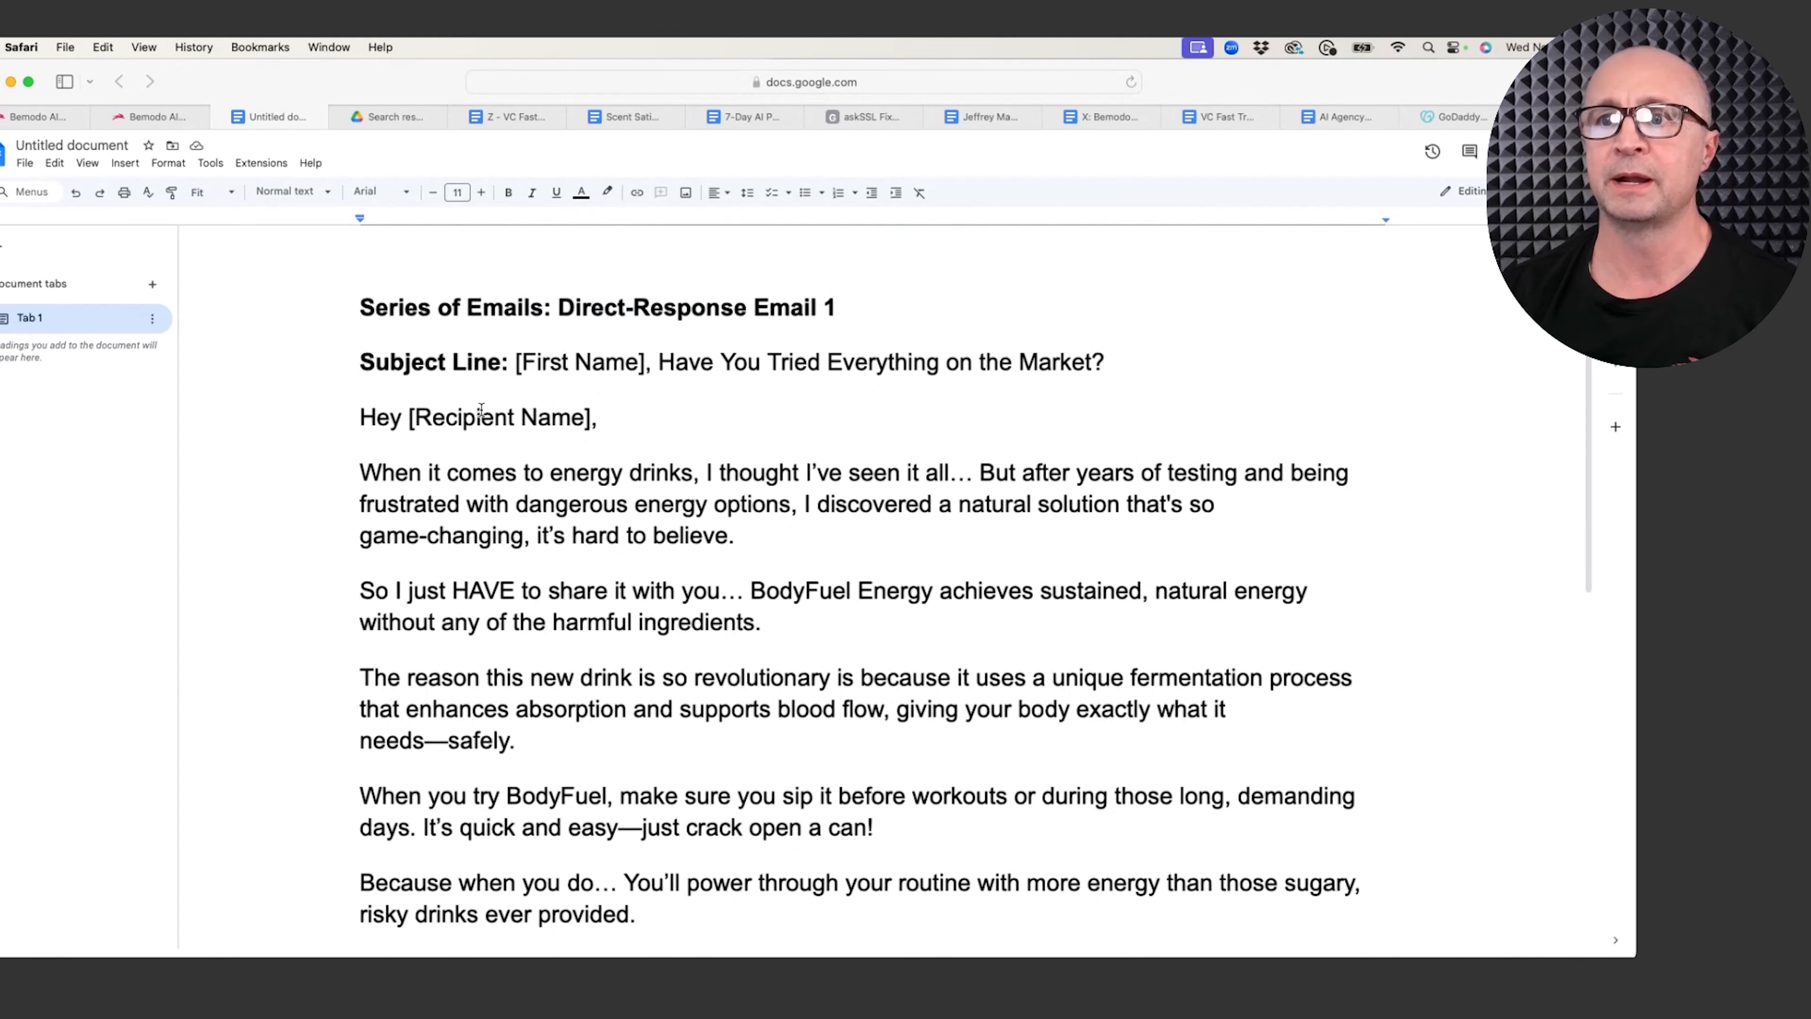
{"action": "mouse_move", "coordinate": [157, 118]}
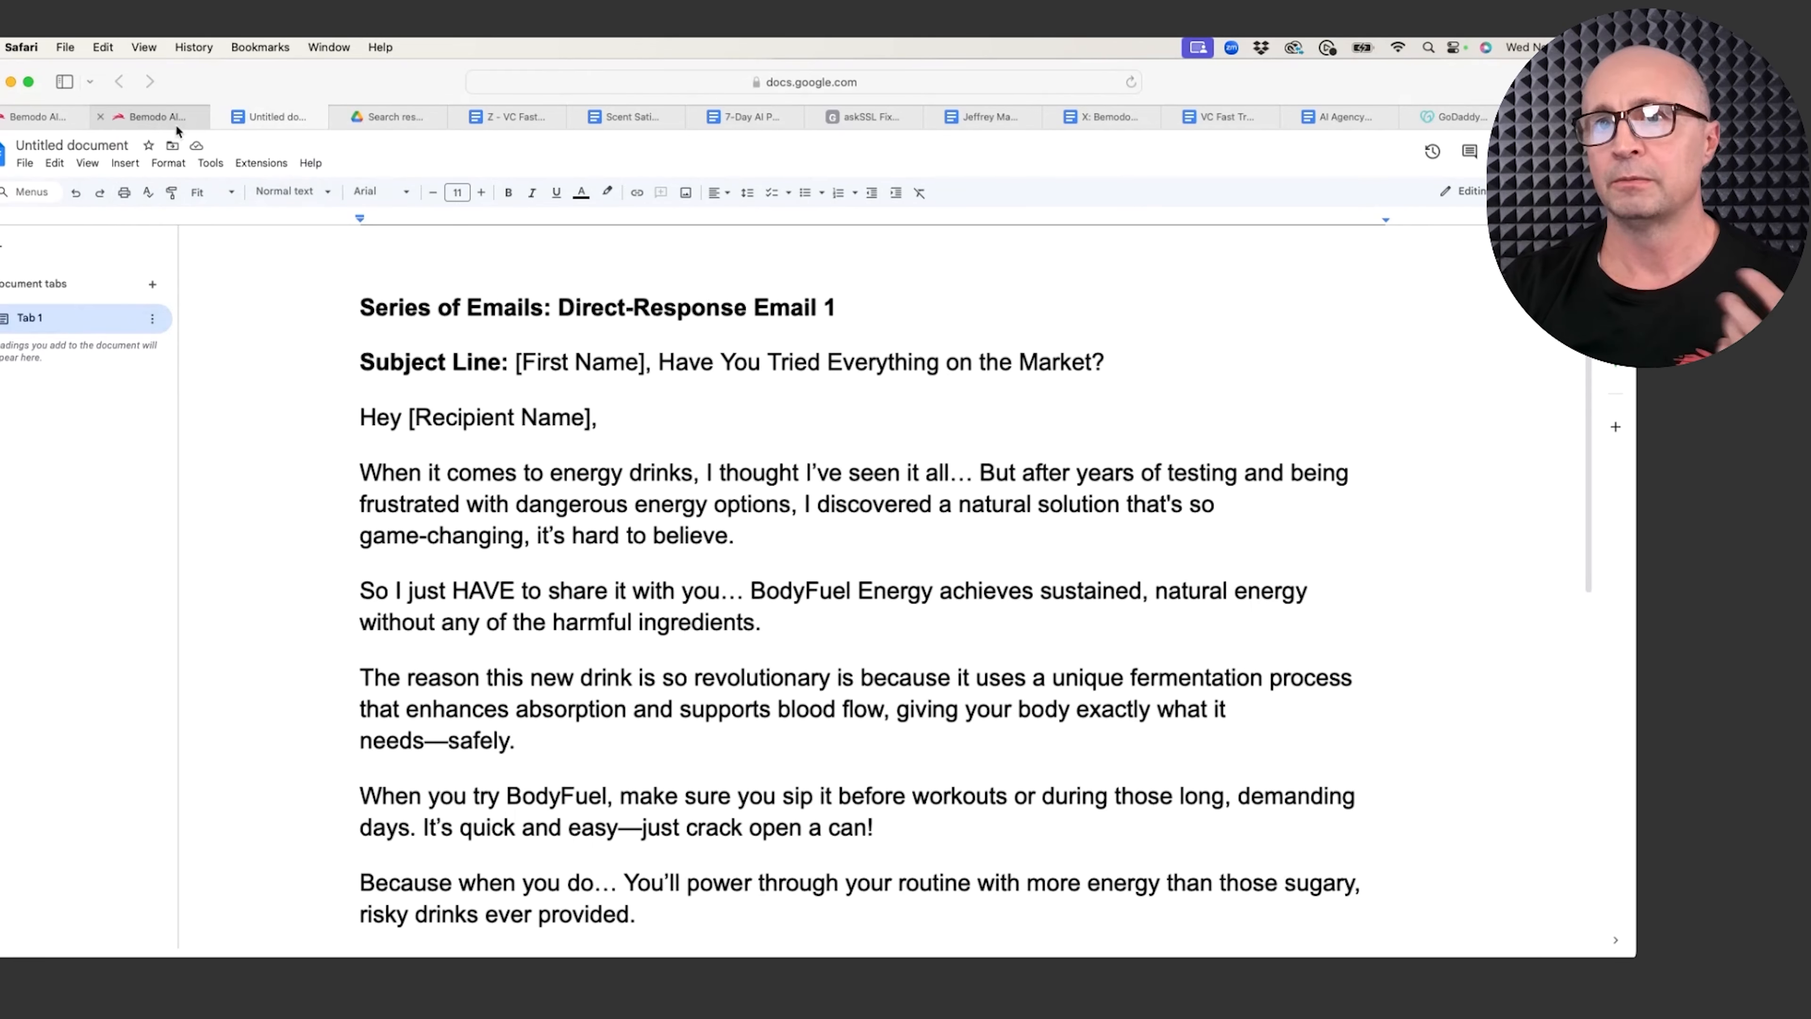
Step: Open Template 14: Series of Direct-Response Emails 2+ from Bemodo's template list
{"action": "left_click", "coordinate": [148, 118]}
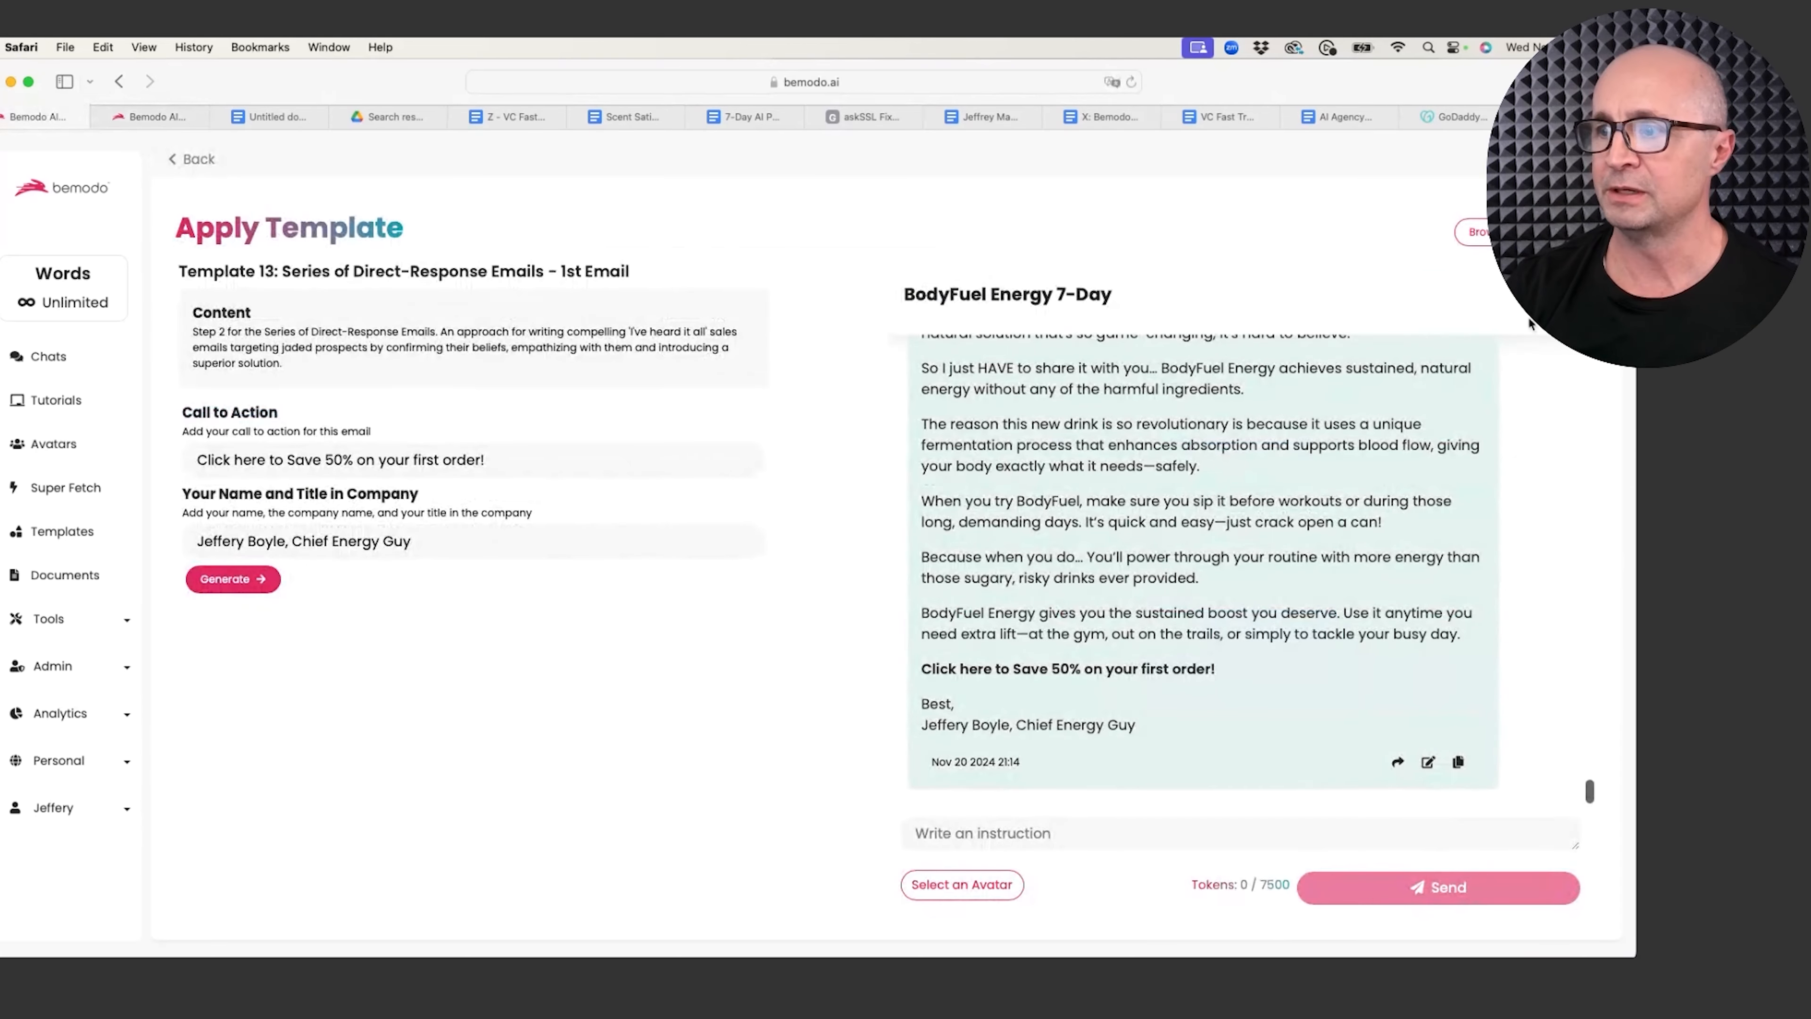
{"action": "left_click", "coordinate": [1518, 232]}
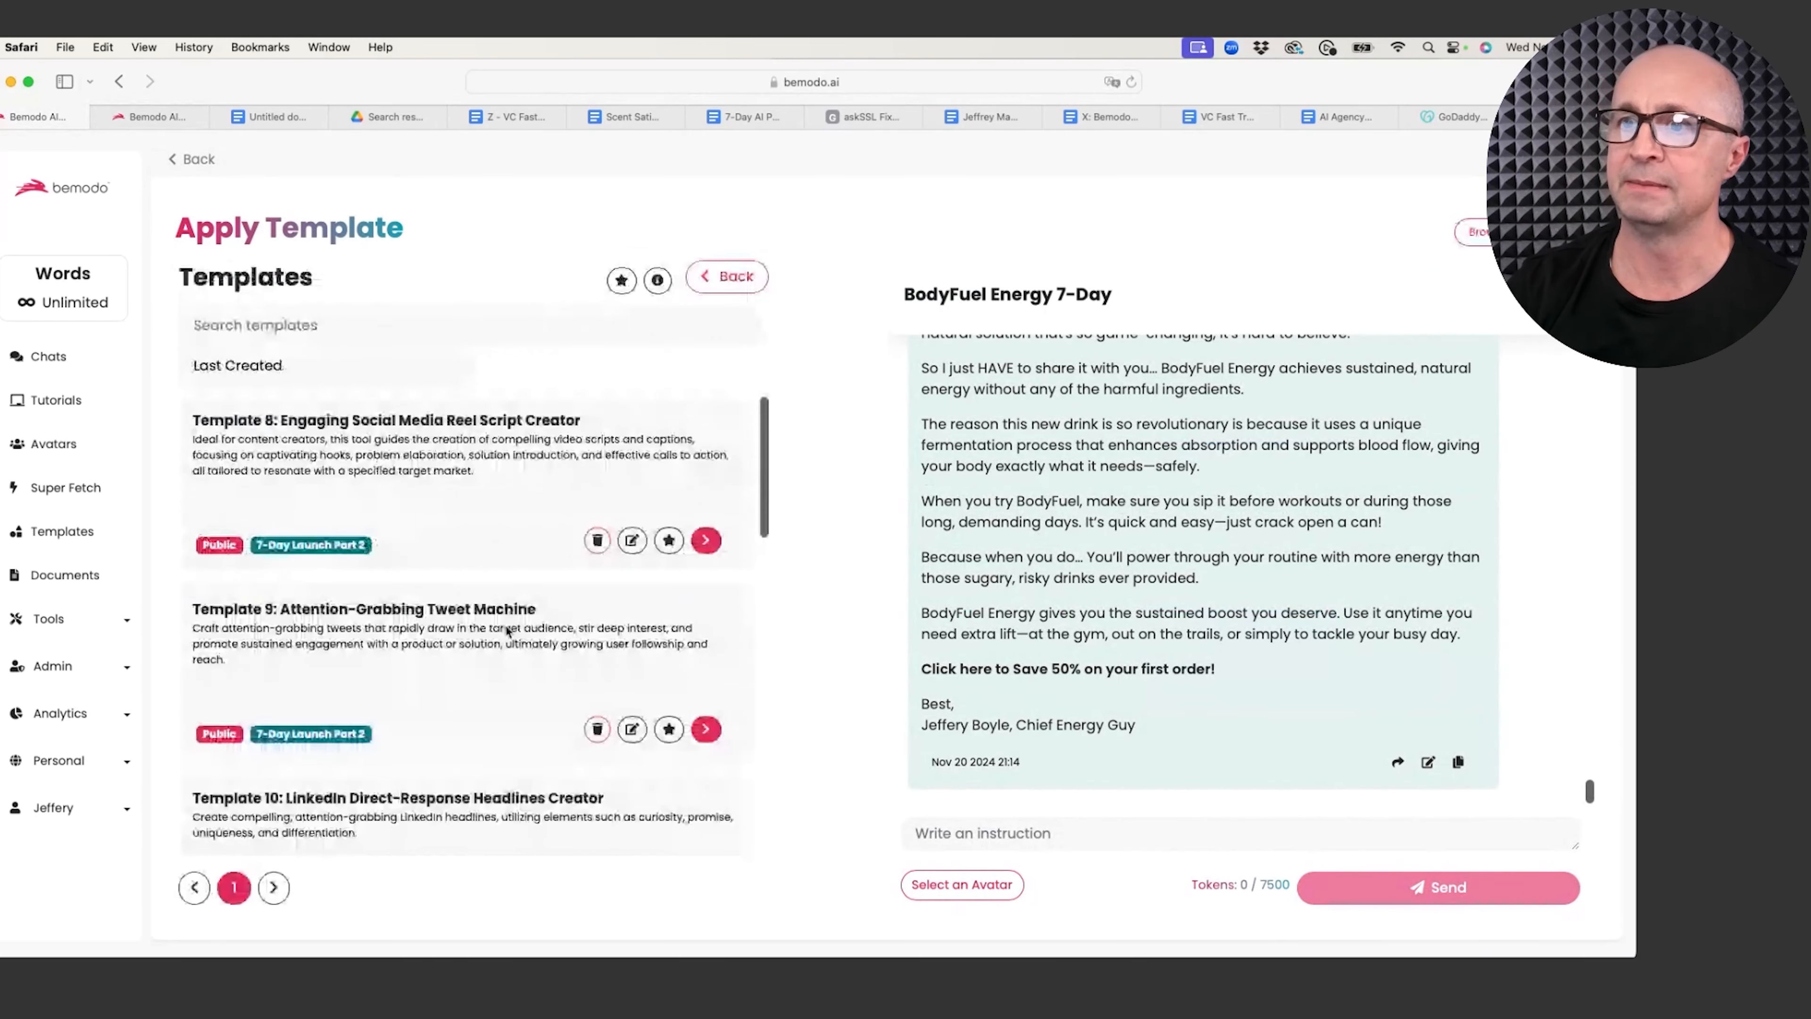
{"action": "scroll", "coordinate": [460, 642], "scroll_direction": "down", "scroll_amount": 10}
{"action": "scroll", "coordinate": [460, 644], "scroll_direction": "down", "scroll_amount": 2}
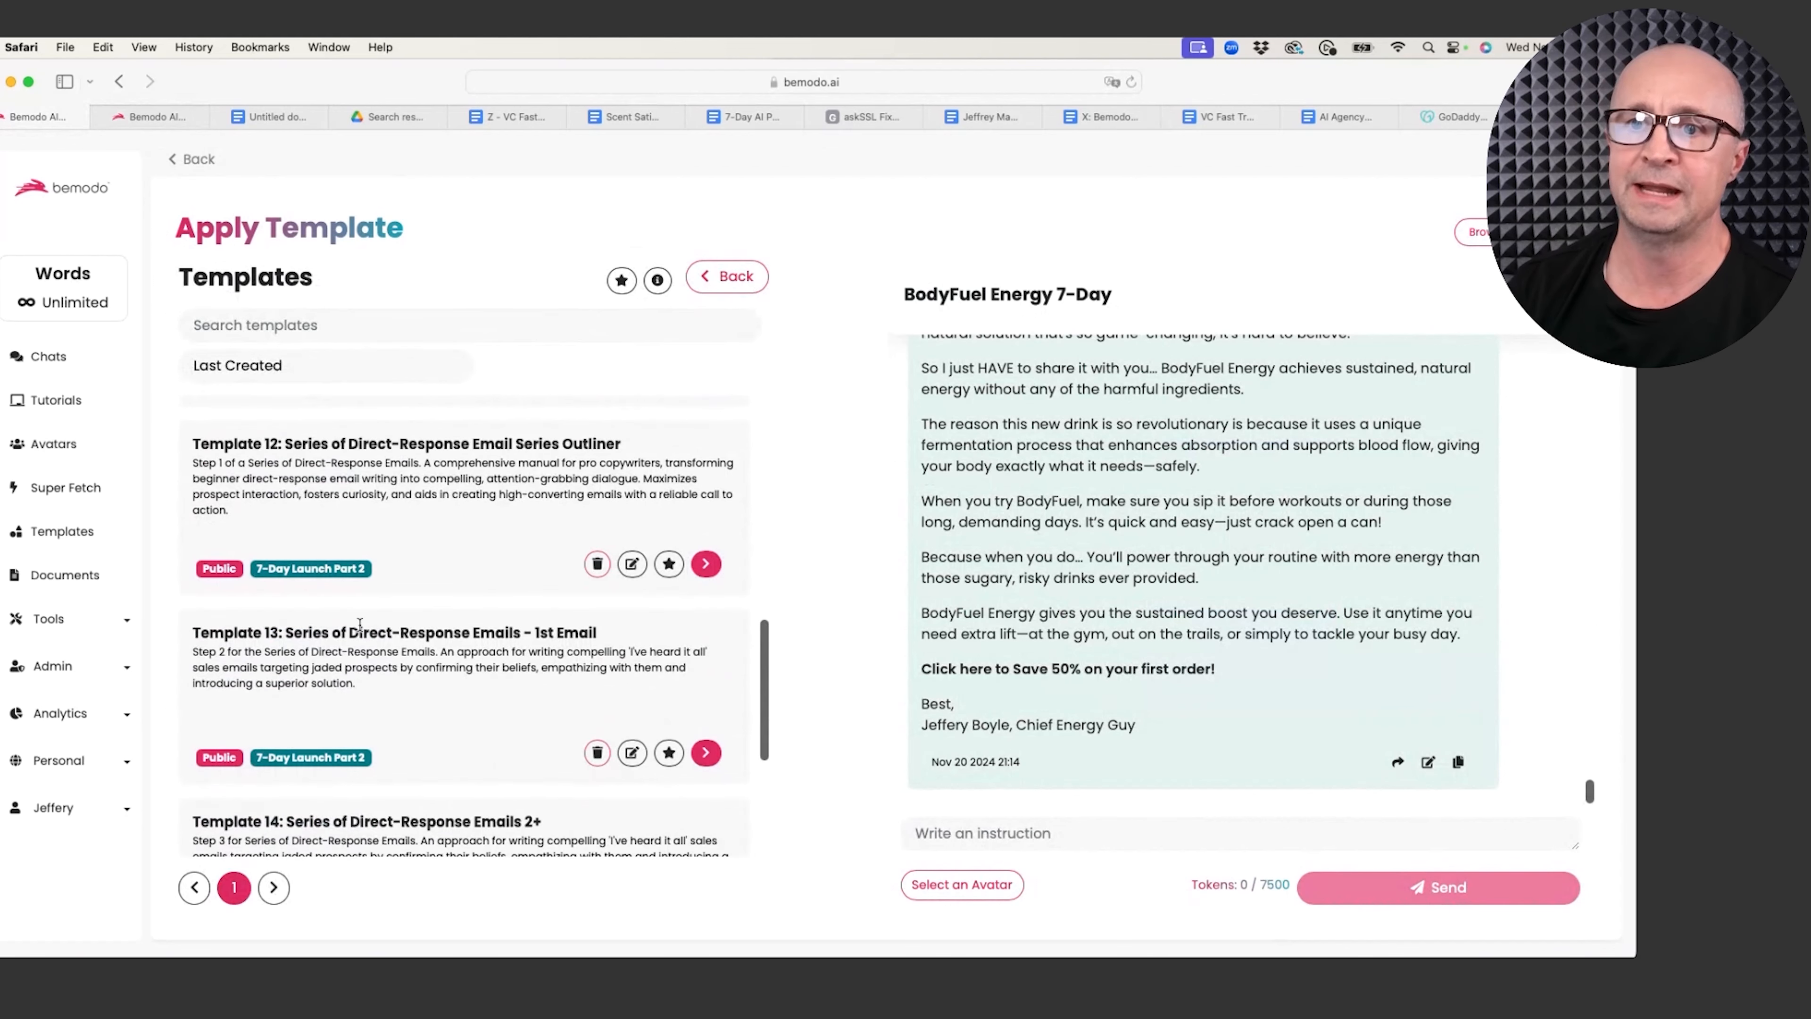
{"action": "left_click_drag", "start_coordinate": [214, 632], "coordinate": [596, 635]}
{"action": "scroll", "coordinate": [489, 672], "scroll_direction": "down", "scroll_amount": 3}
{"action": "scroll", "coordinate": [490, 672], "scroll_direction": "down", "scroll_amount": 1}
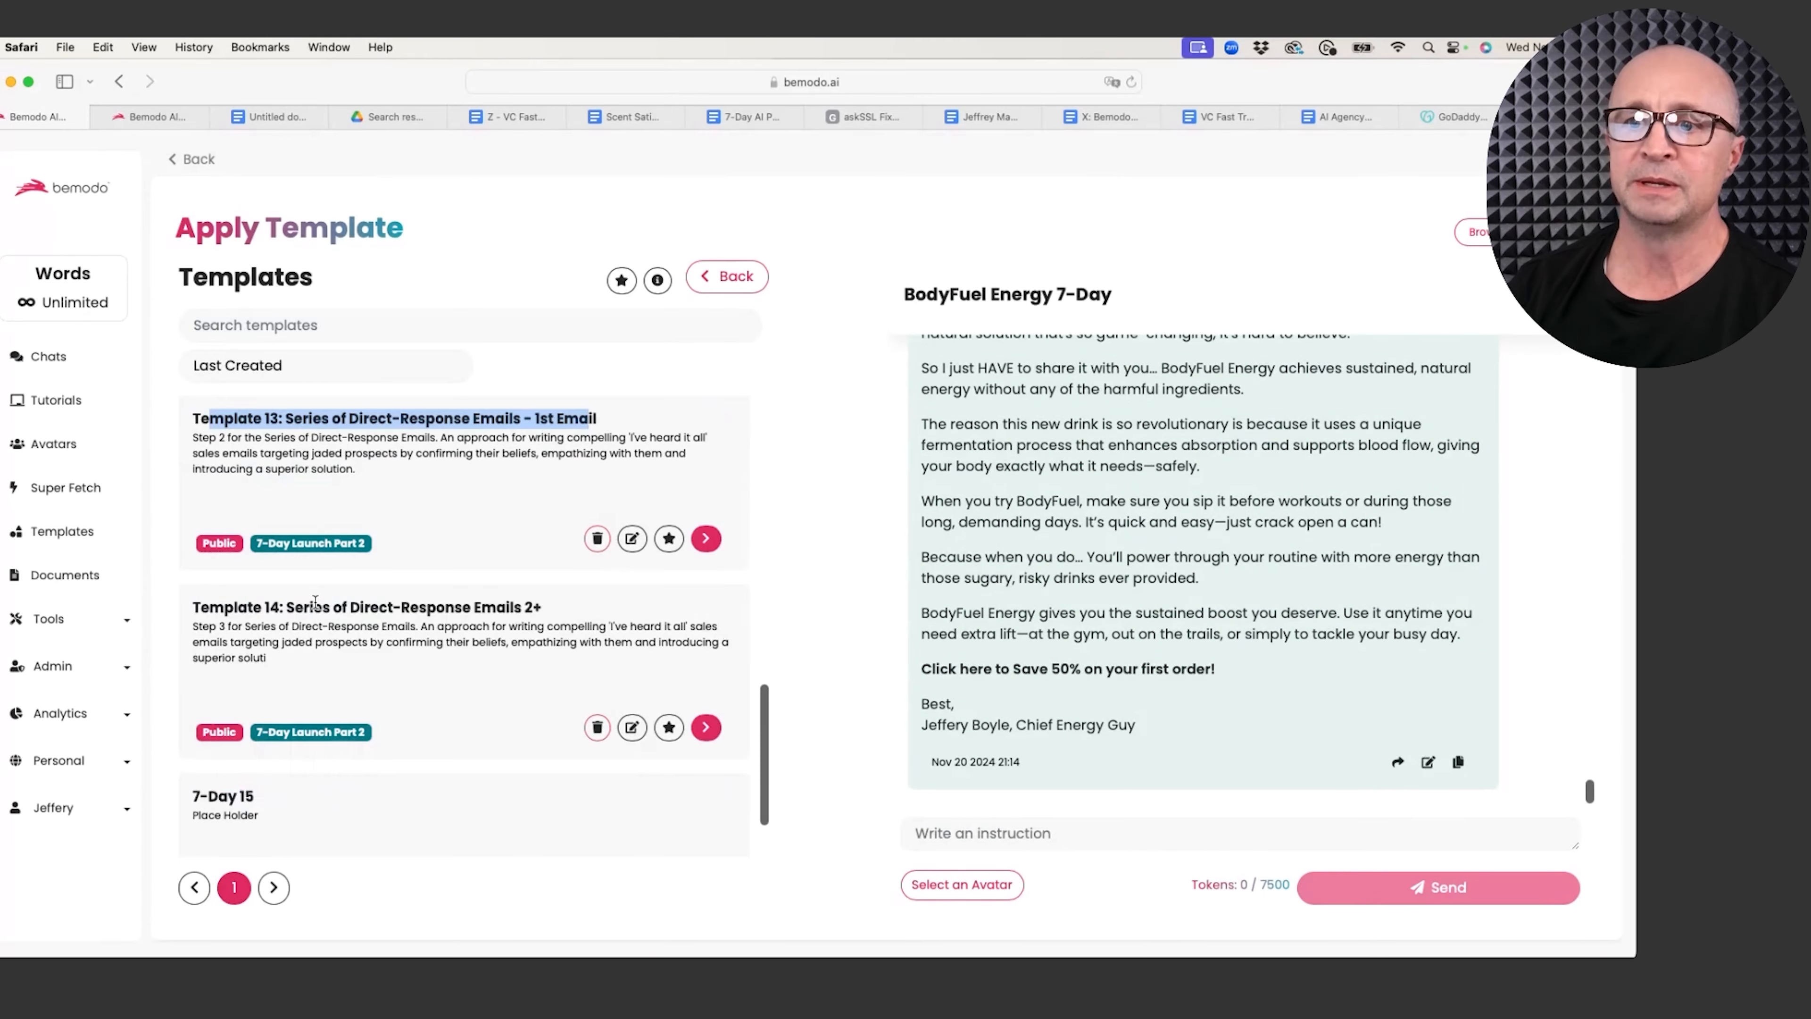
{"action": "left_click_drag", "start_coordinate": [286, 606], "coordinate": [542, 607]}
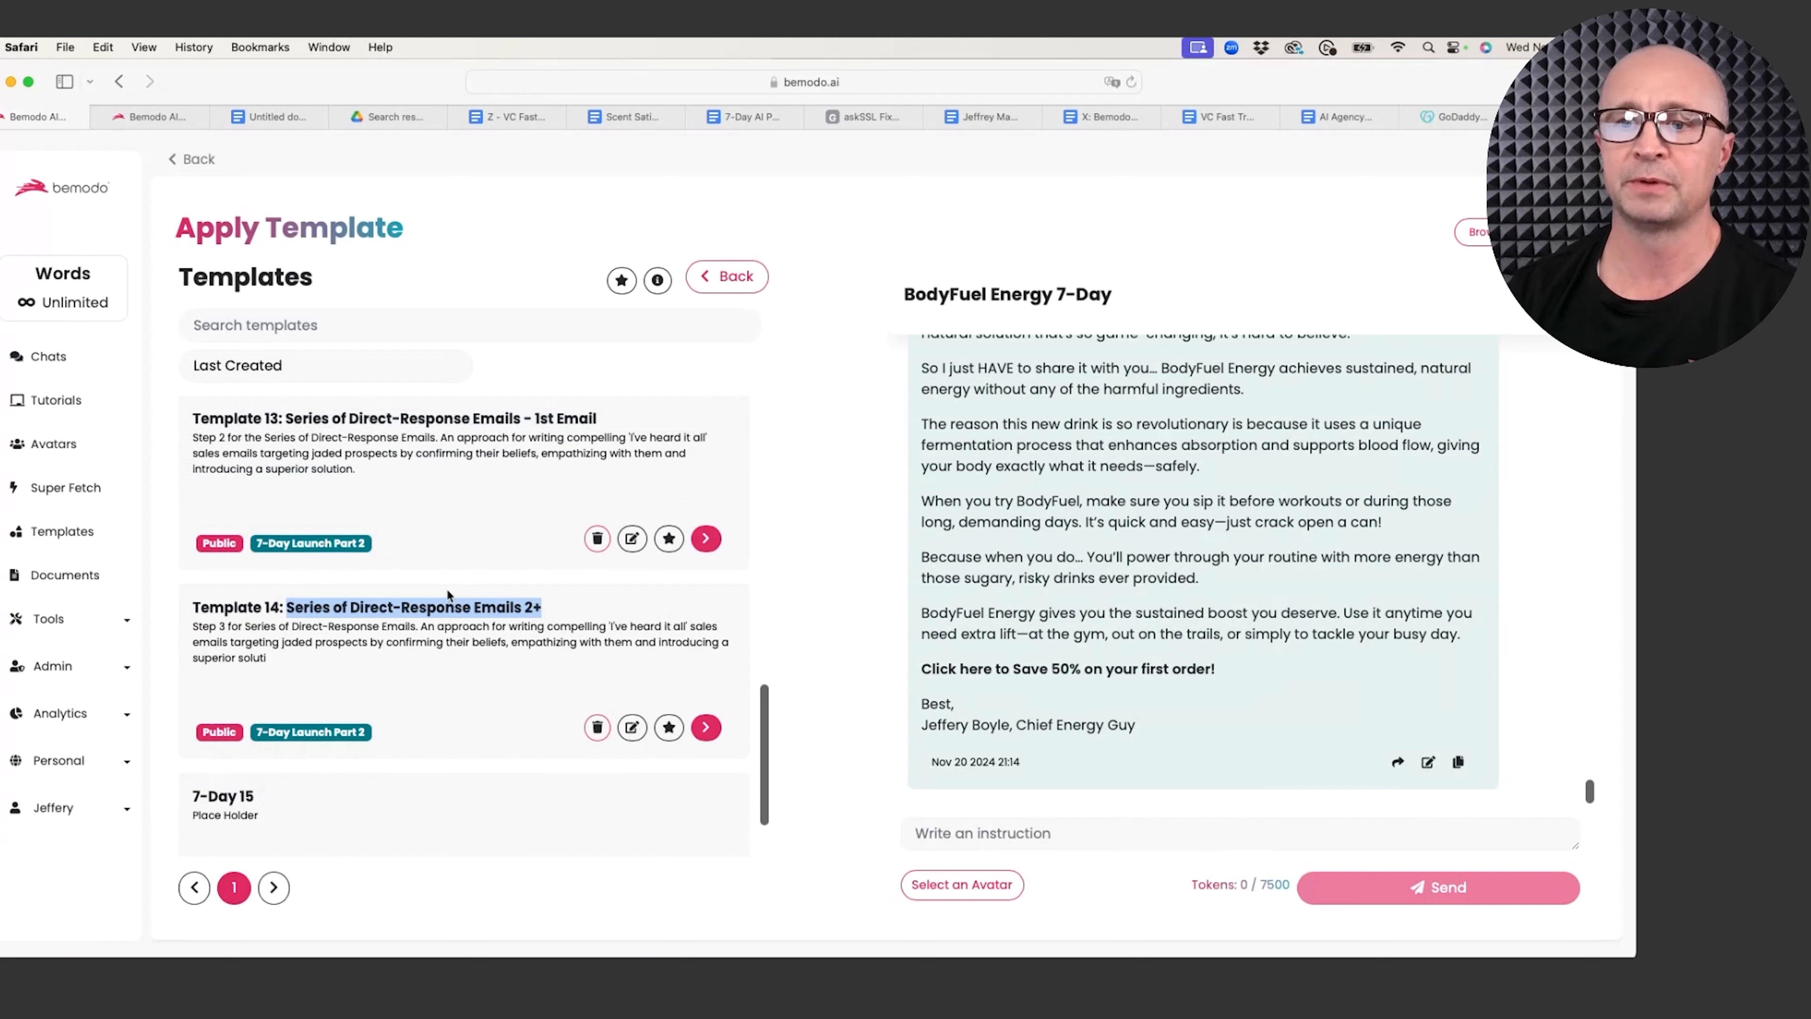
{"action": "left_click", "coordinate": [706, 726]}
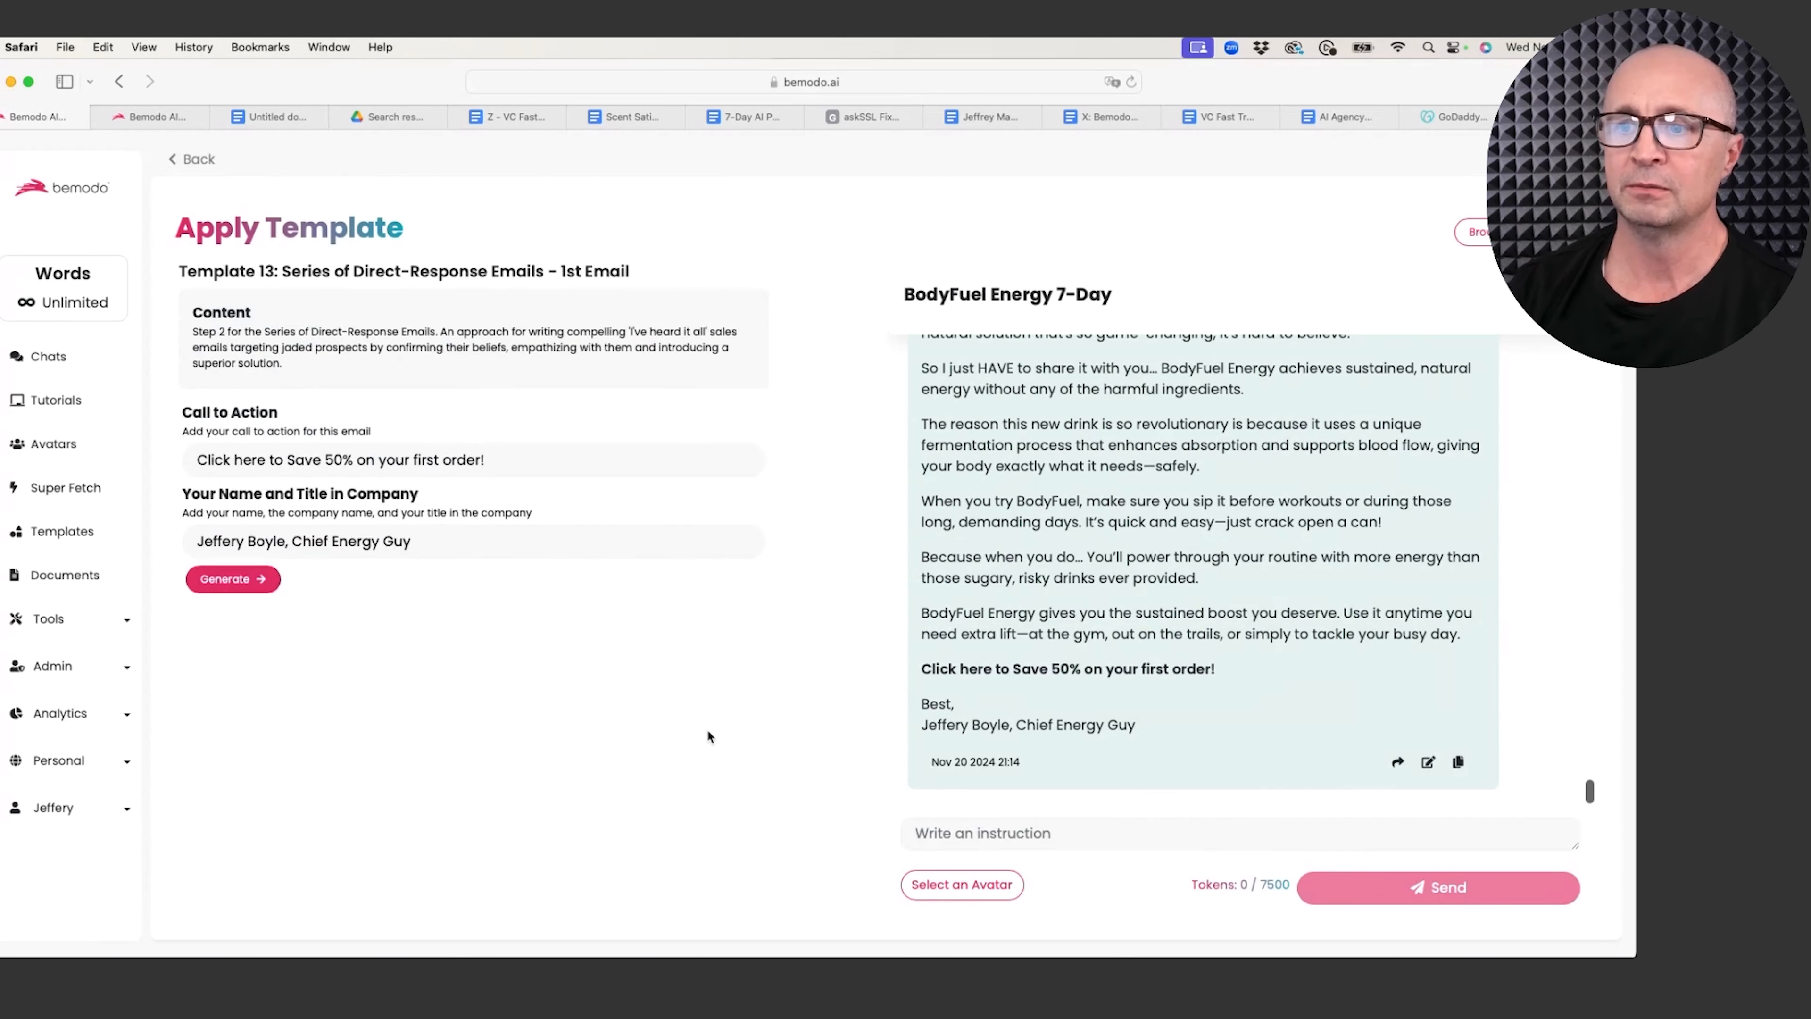
Step: Set Email Number to 2 and paste Email 2's subject line and purpose from the outline
{"action": "left_click", "coordinate": [298, 456]}
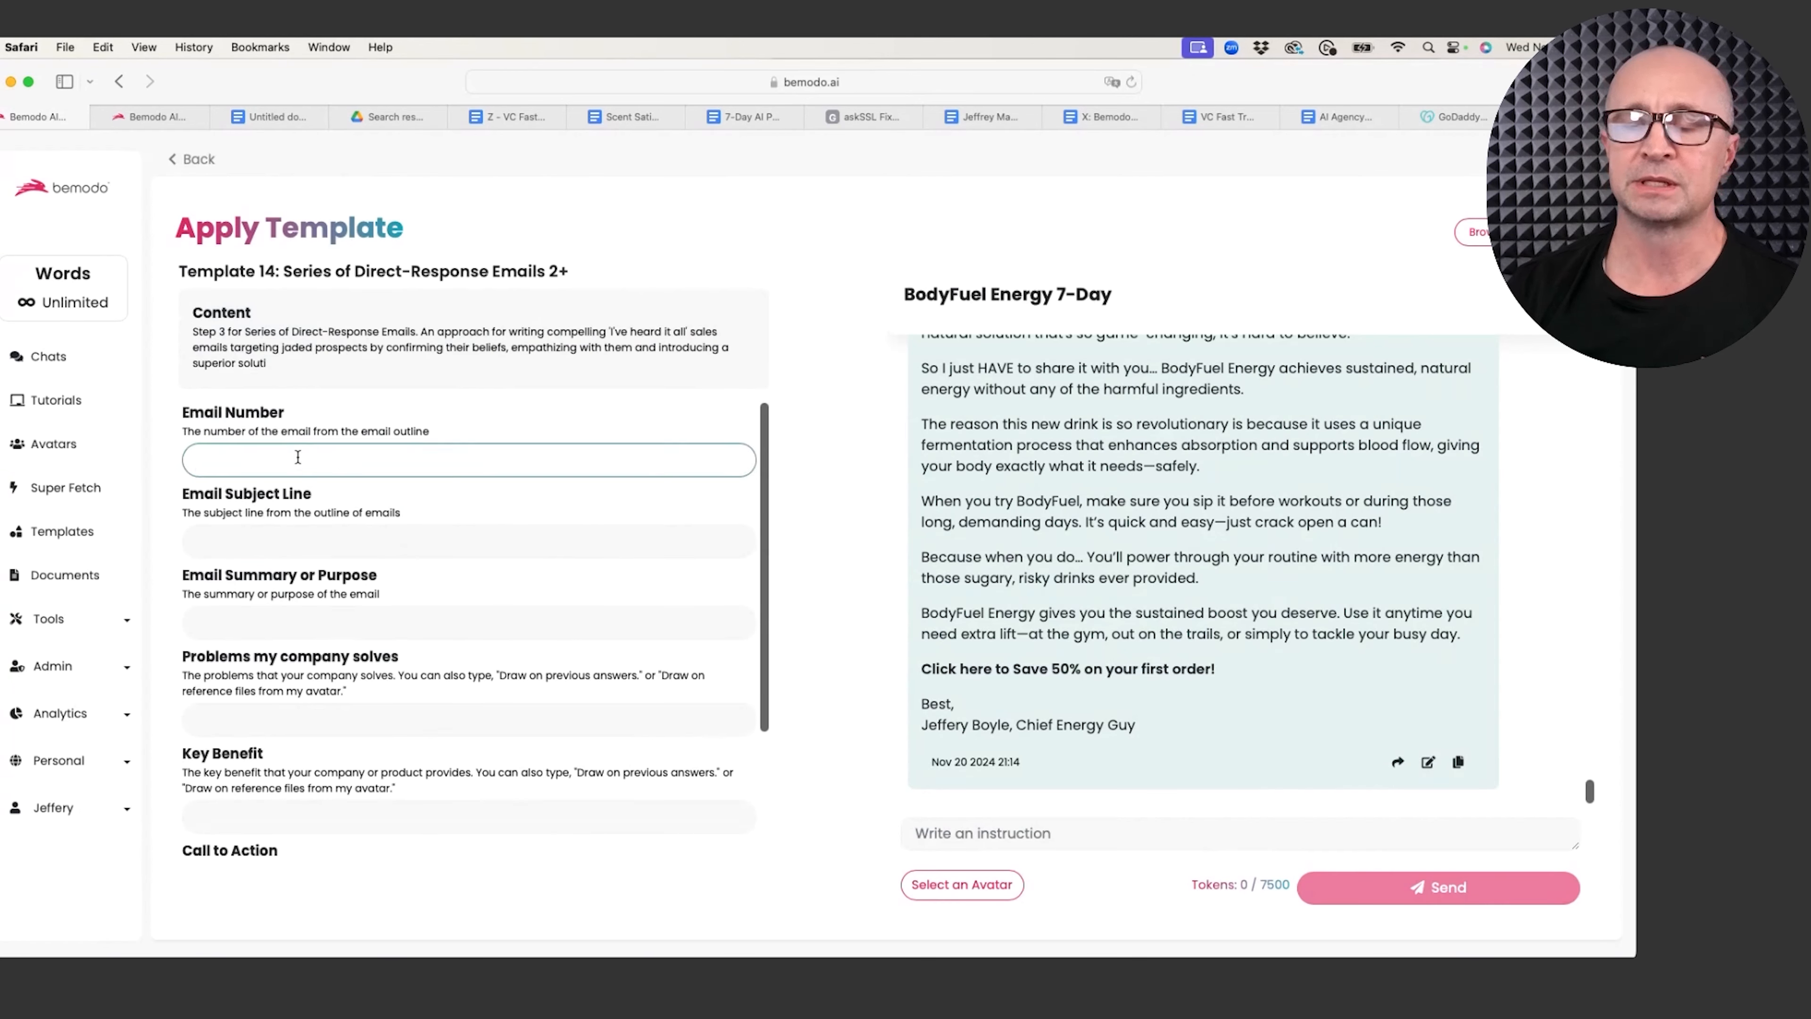
{"action": "type", "text": "2"}
{"action": "scroll", "coordinate": [1198, 580], "scroll_direction": "up", "scroll_amount": 10}
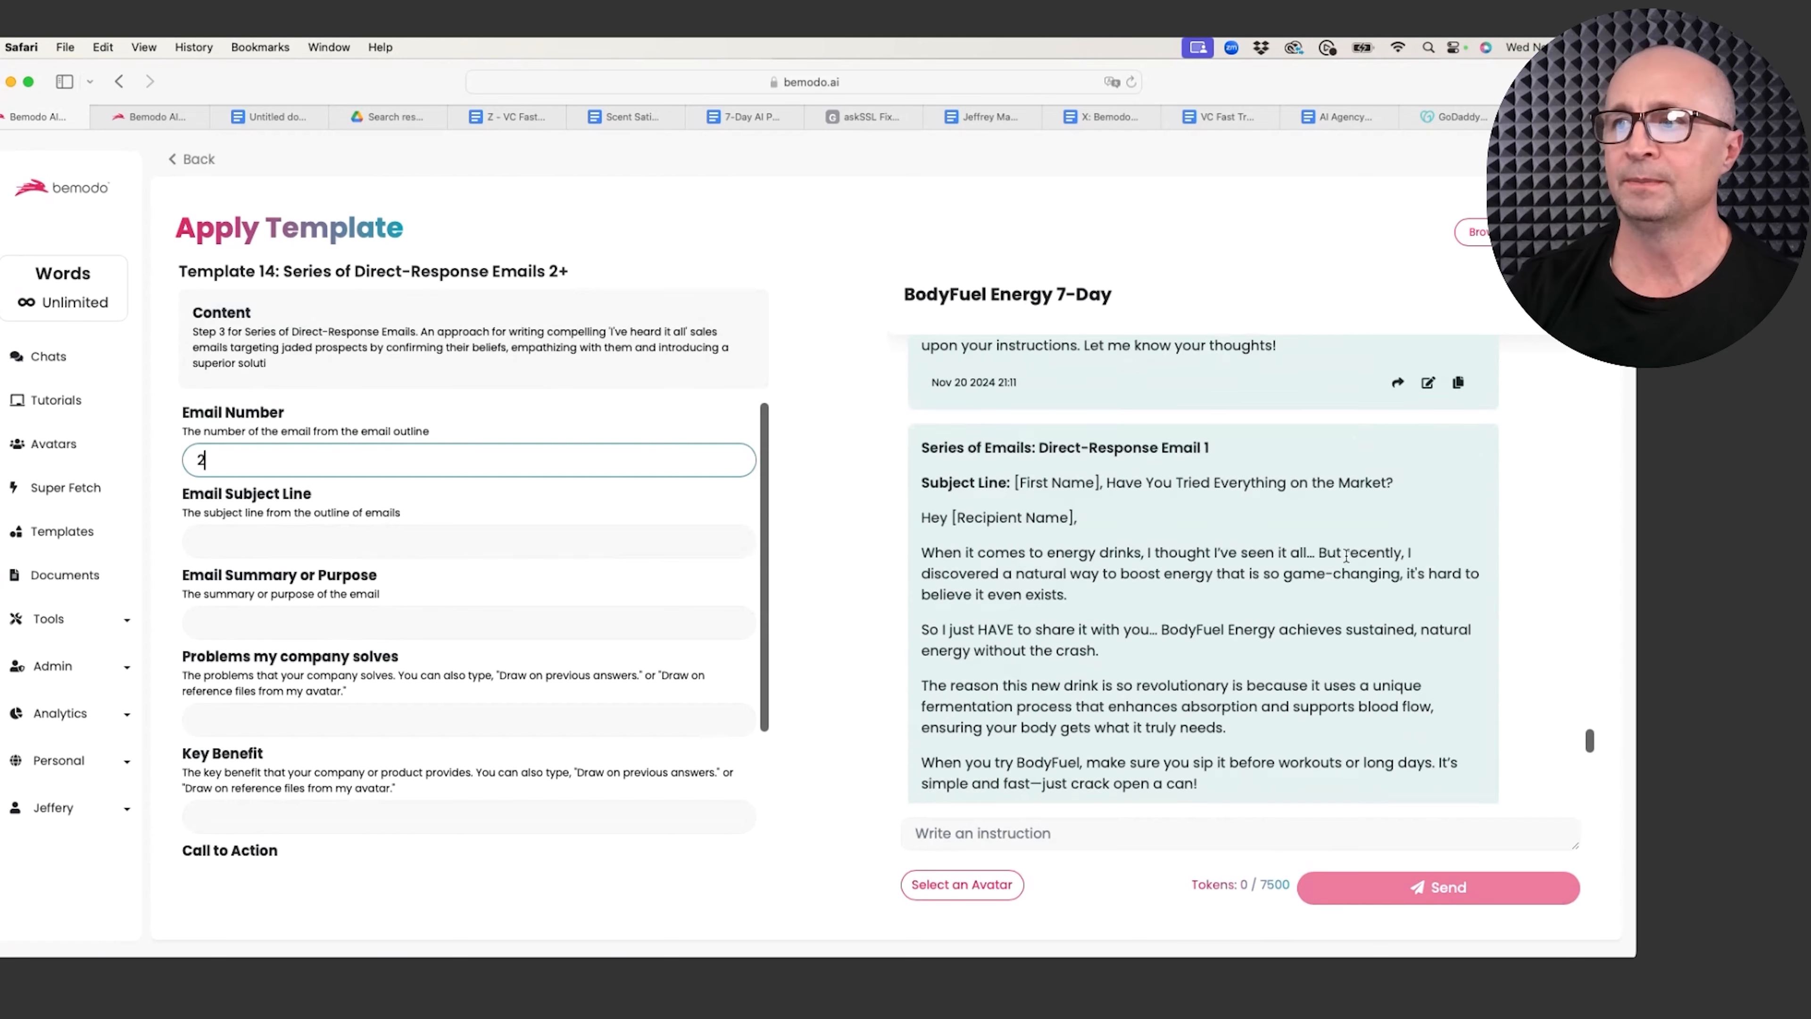
{"action": "scroll", "coordinate": [1202, 559], "scroll_direction": "up", "scroll_amount": 5}
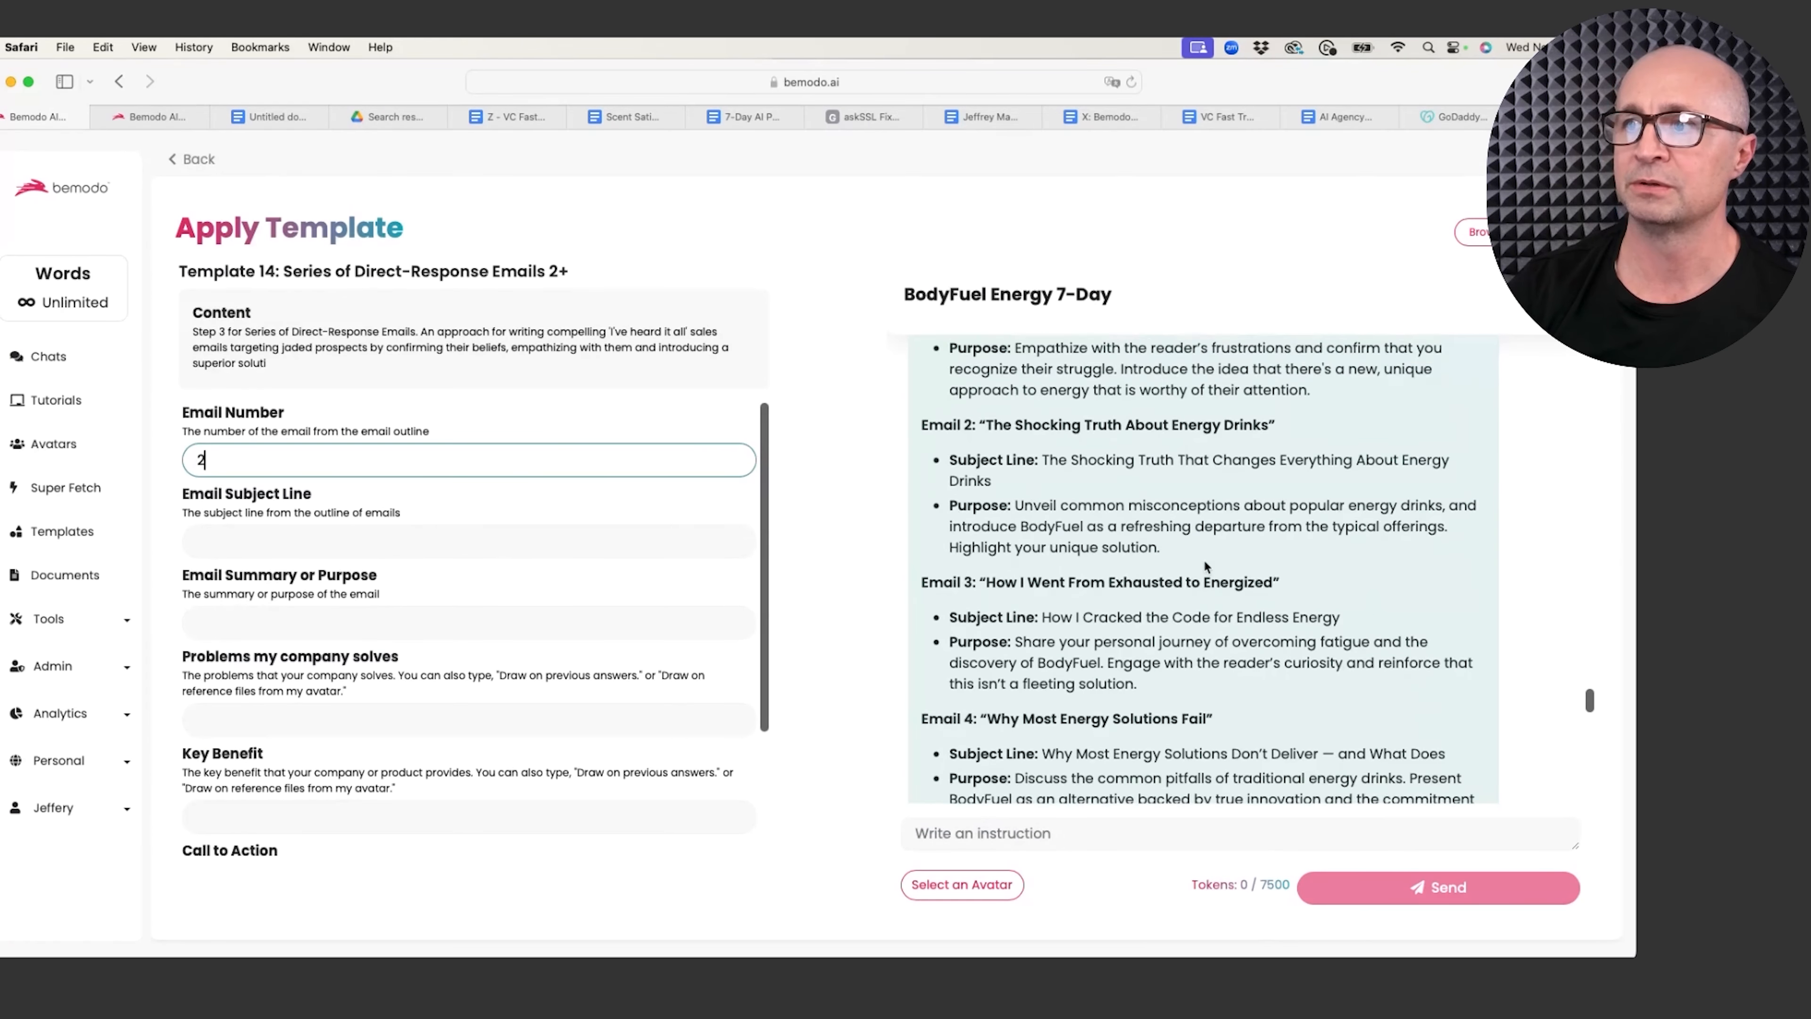
{"action": "left_click_drag", "start_coordinate": [992, 503], "coordinate": [1040, 477]}
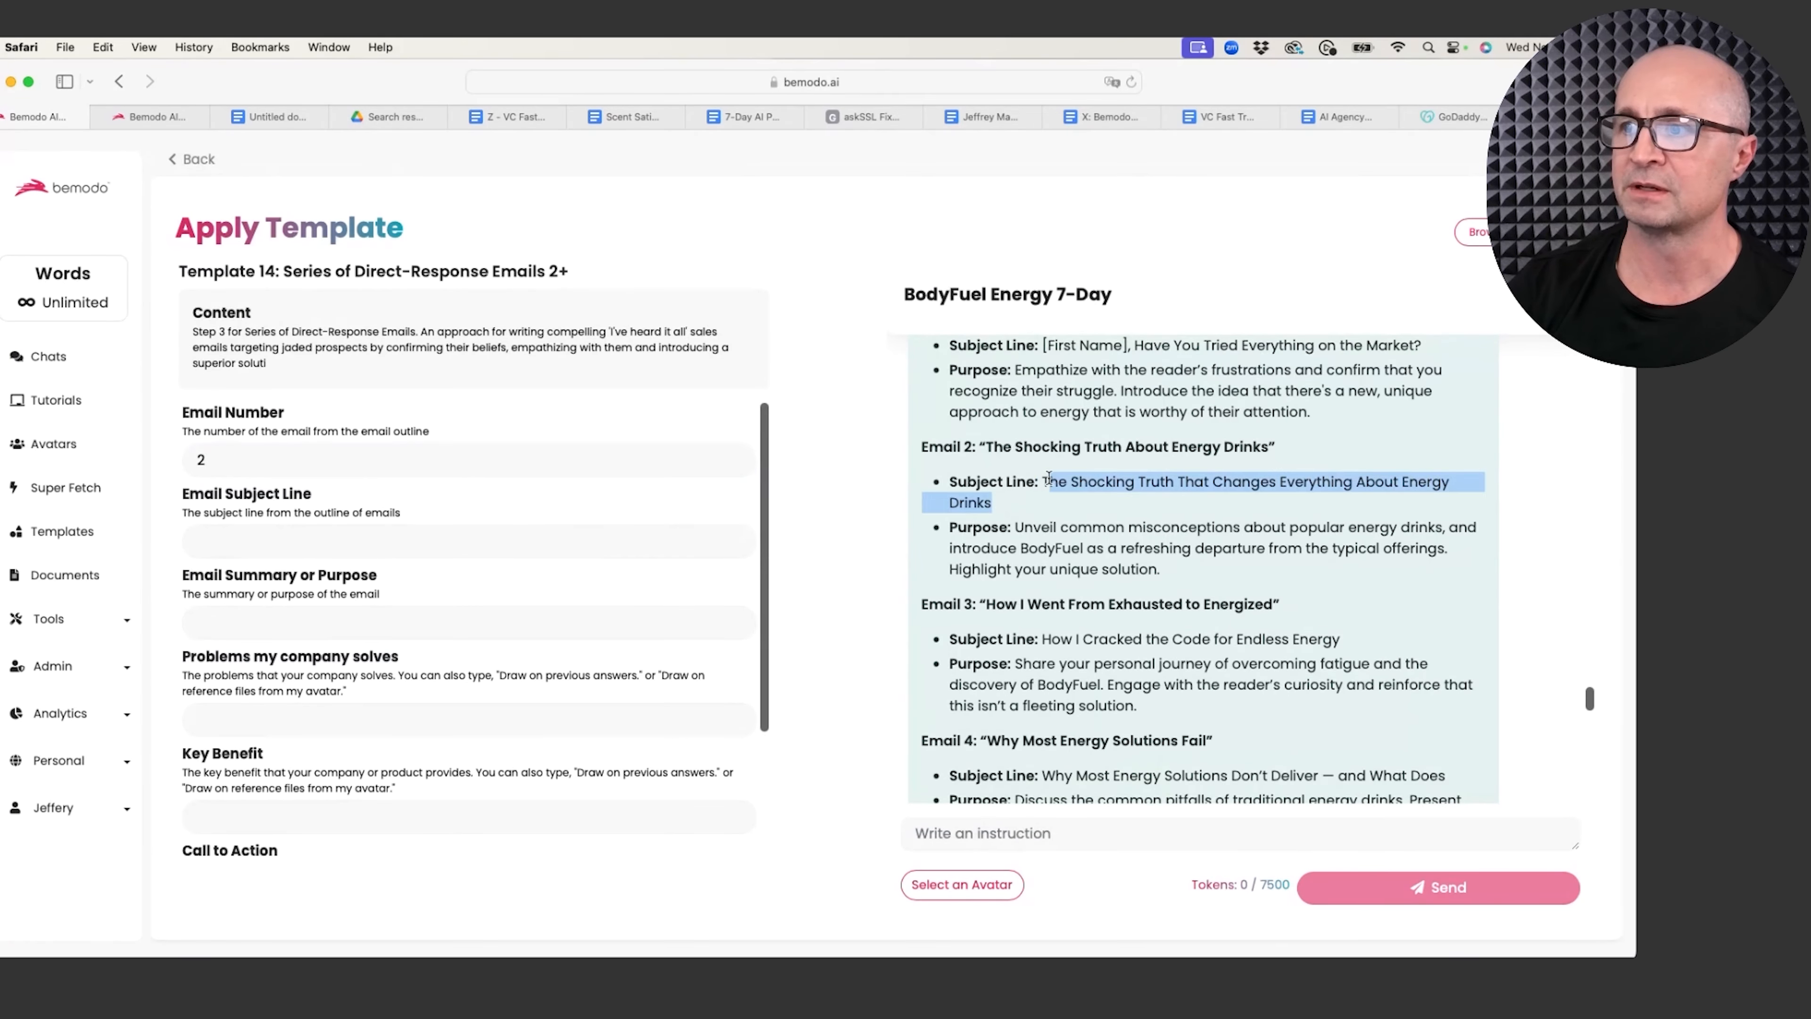
{"action": "key", "text": "super+c"}
{"action": "left_click", "coordinate": [322, 541]}
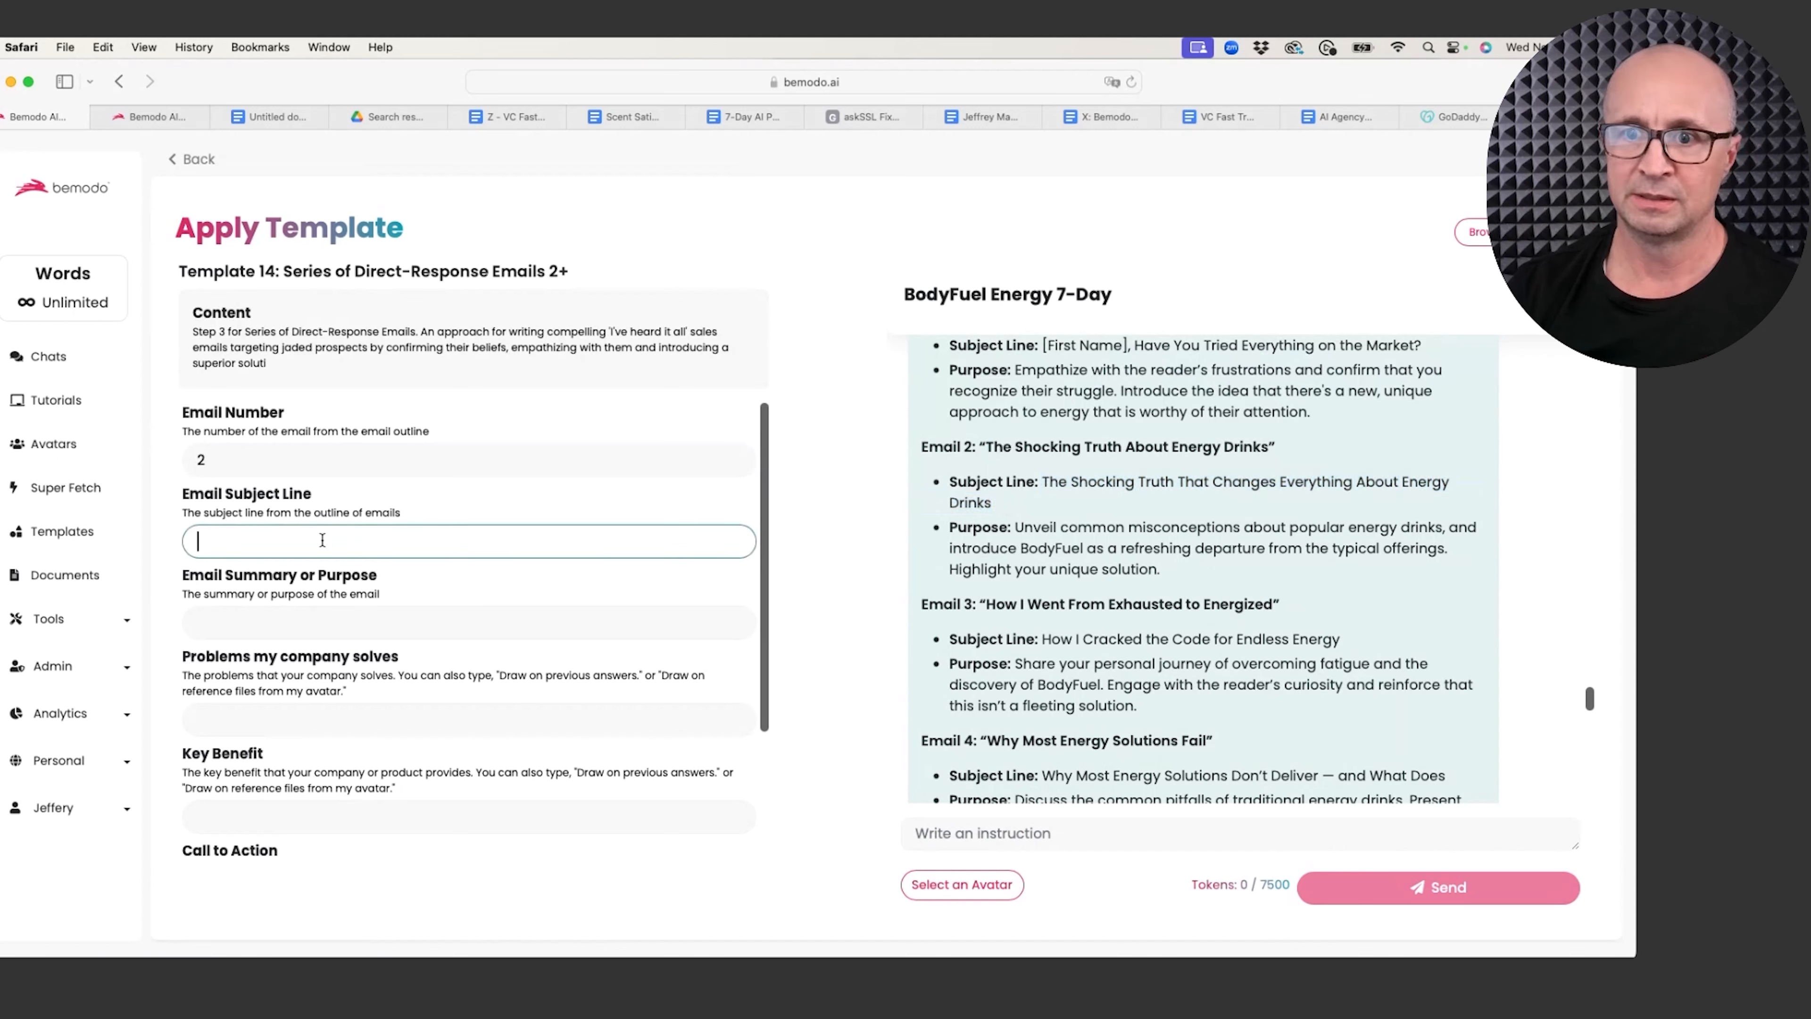
{"action": "key", "text": "super+v"}
{"action": "left_click_drag", "start_coordinate": [1195, 582], "coordinate": [1015, 527]}
{"action": "key", "text": "super+c"}
{"action": "left_click", "coordinate": [271, 624]}
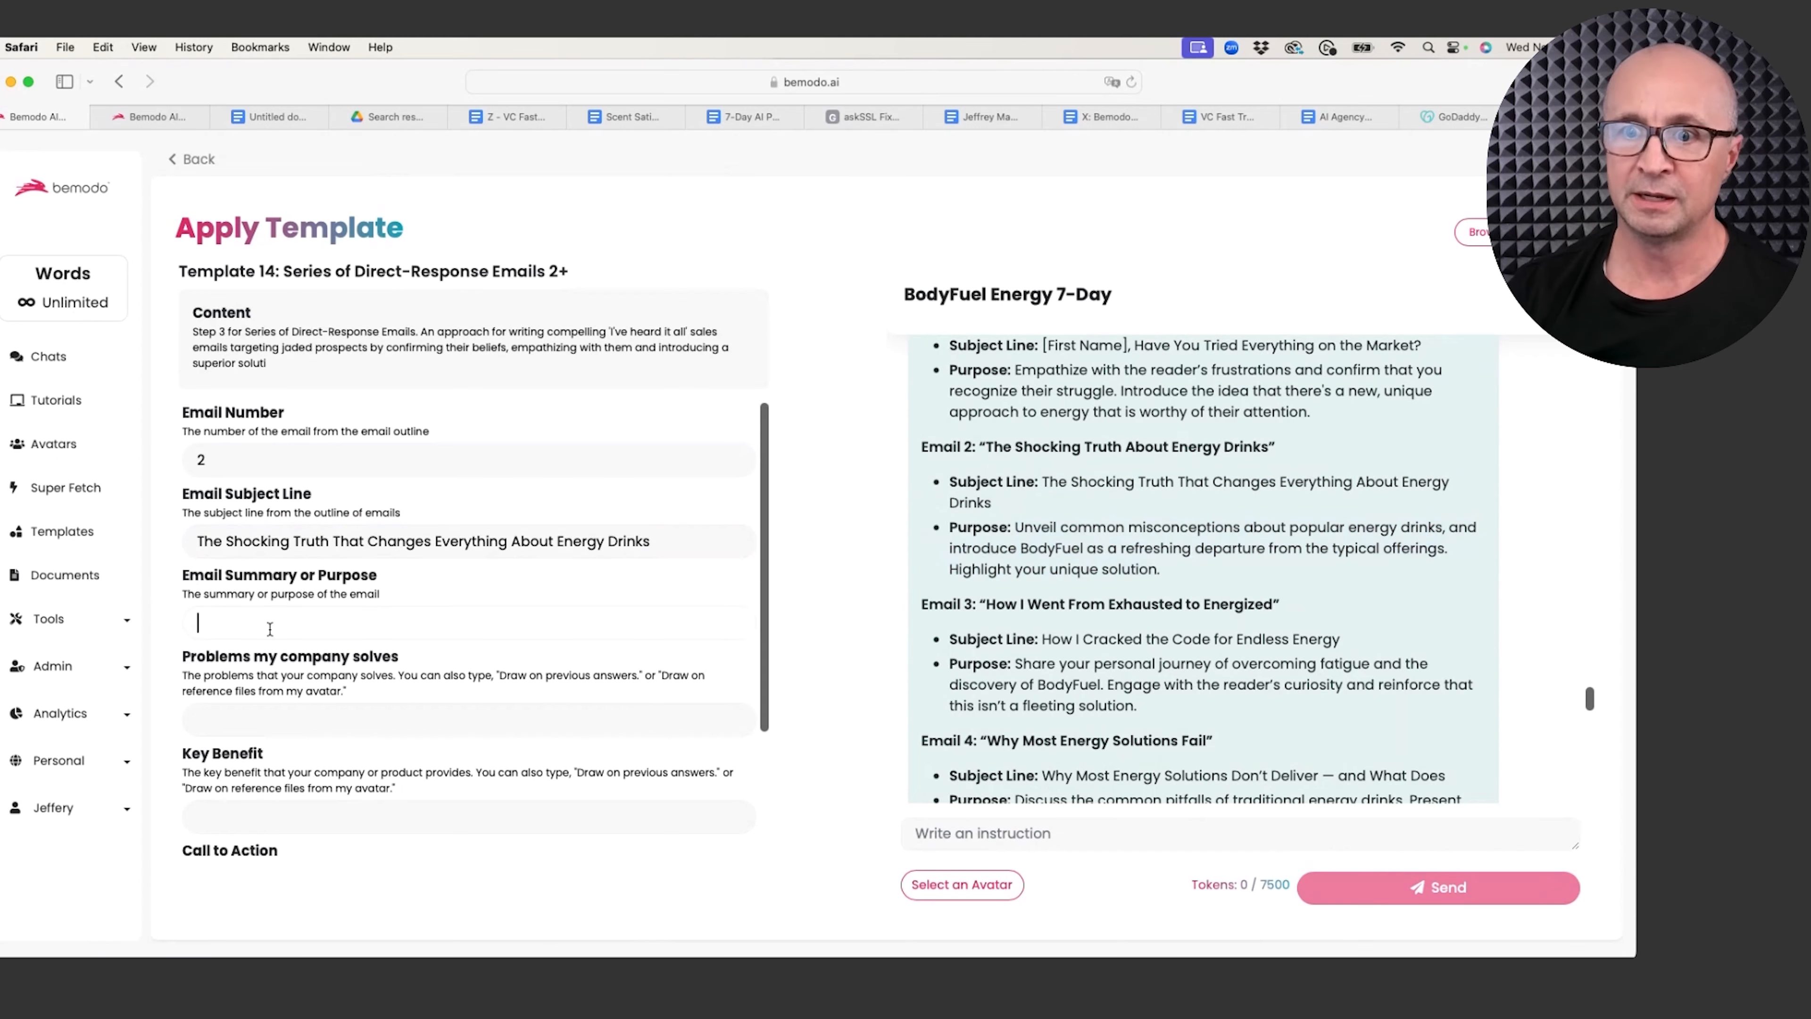
{"action": "key", "text": "super+v"}
Step: Fill both Problems and Key Benefit with 'Draw on previous answers'
{"action": "left_click", "coordinate": [400, 733]}
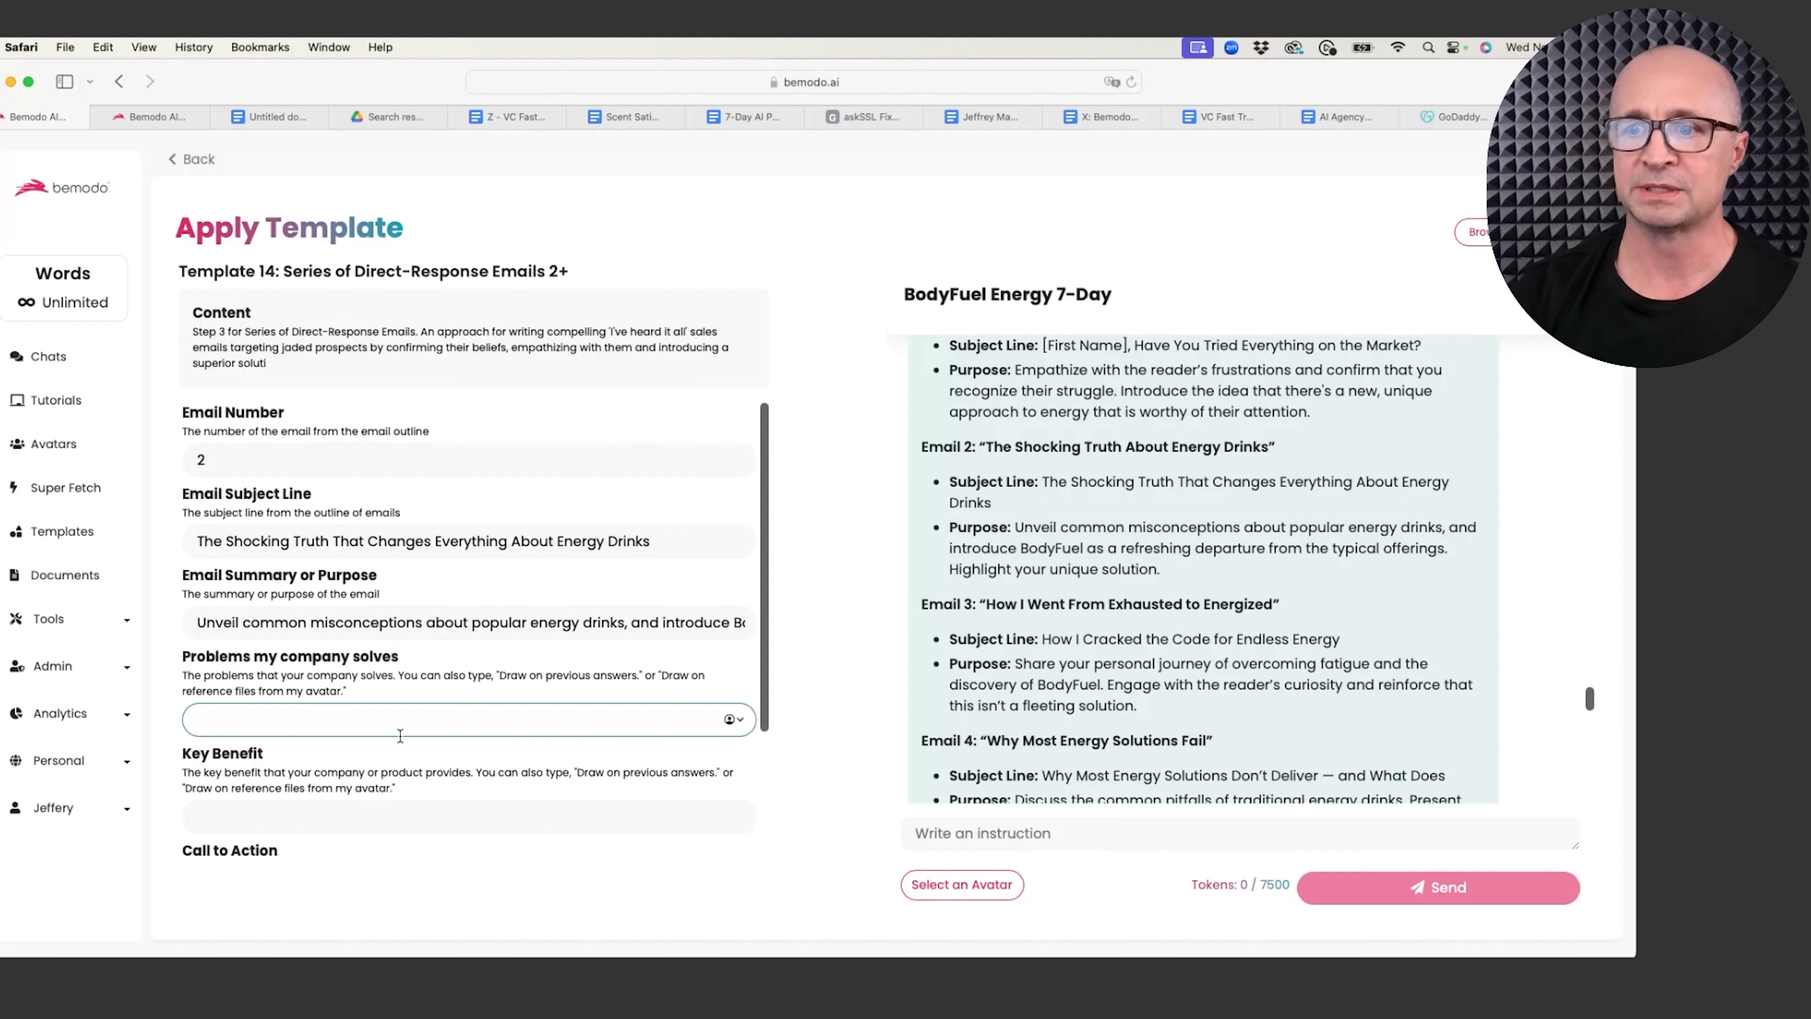
{"action": "type", "text": "Draw "}
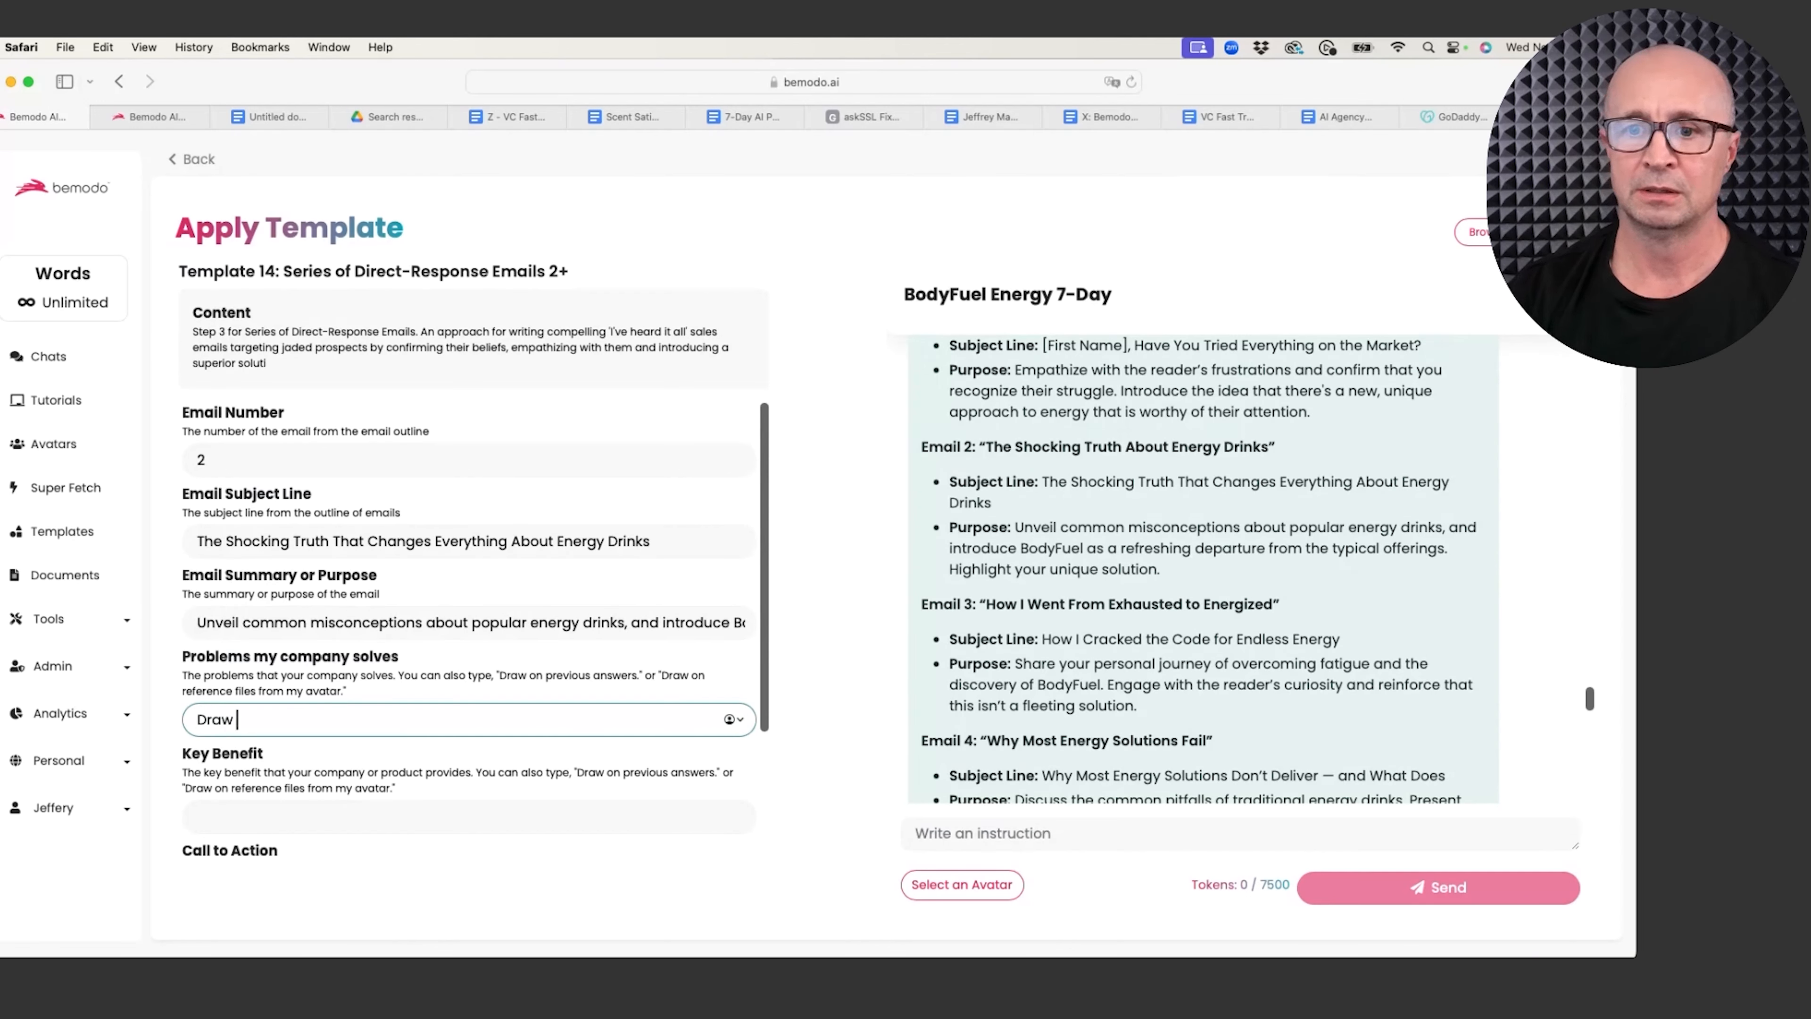
{"action": "type", "text": "on prevo"}
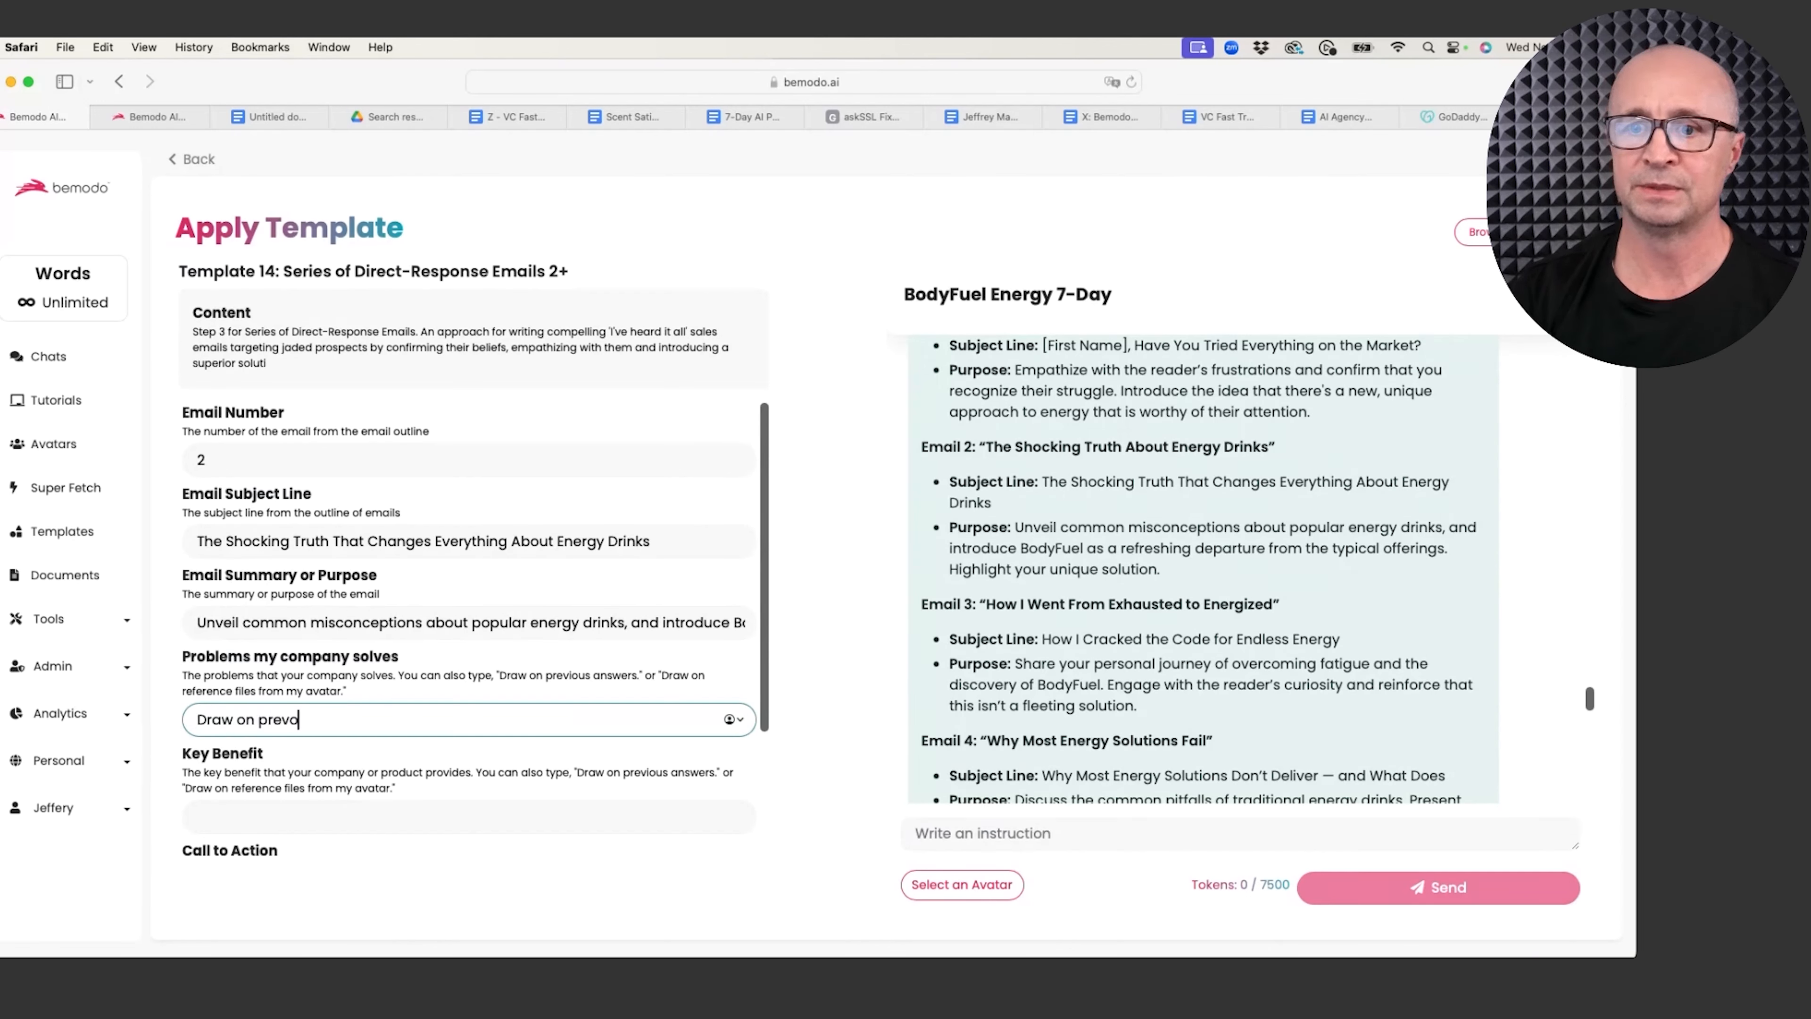
{"action": "key", "text": "BackSpace"}
{"action": "type", "text": "oiu"}
{"action": "key", "text": "BackSpace"}
{"action": "key", "text": "BackSpace"}
{"action": "key", "text": "BackSpace"}
{"action": "type", "text": "io"}
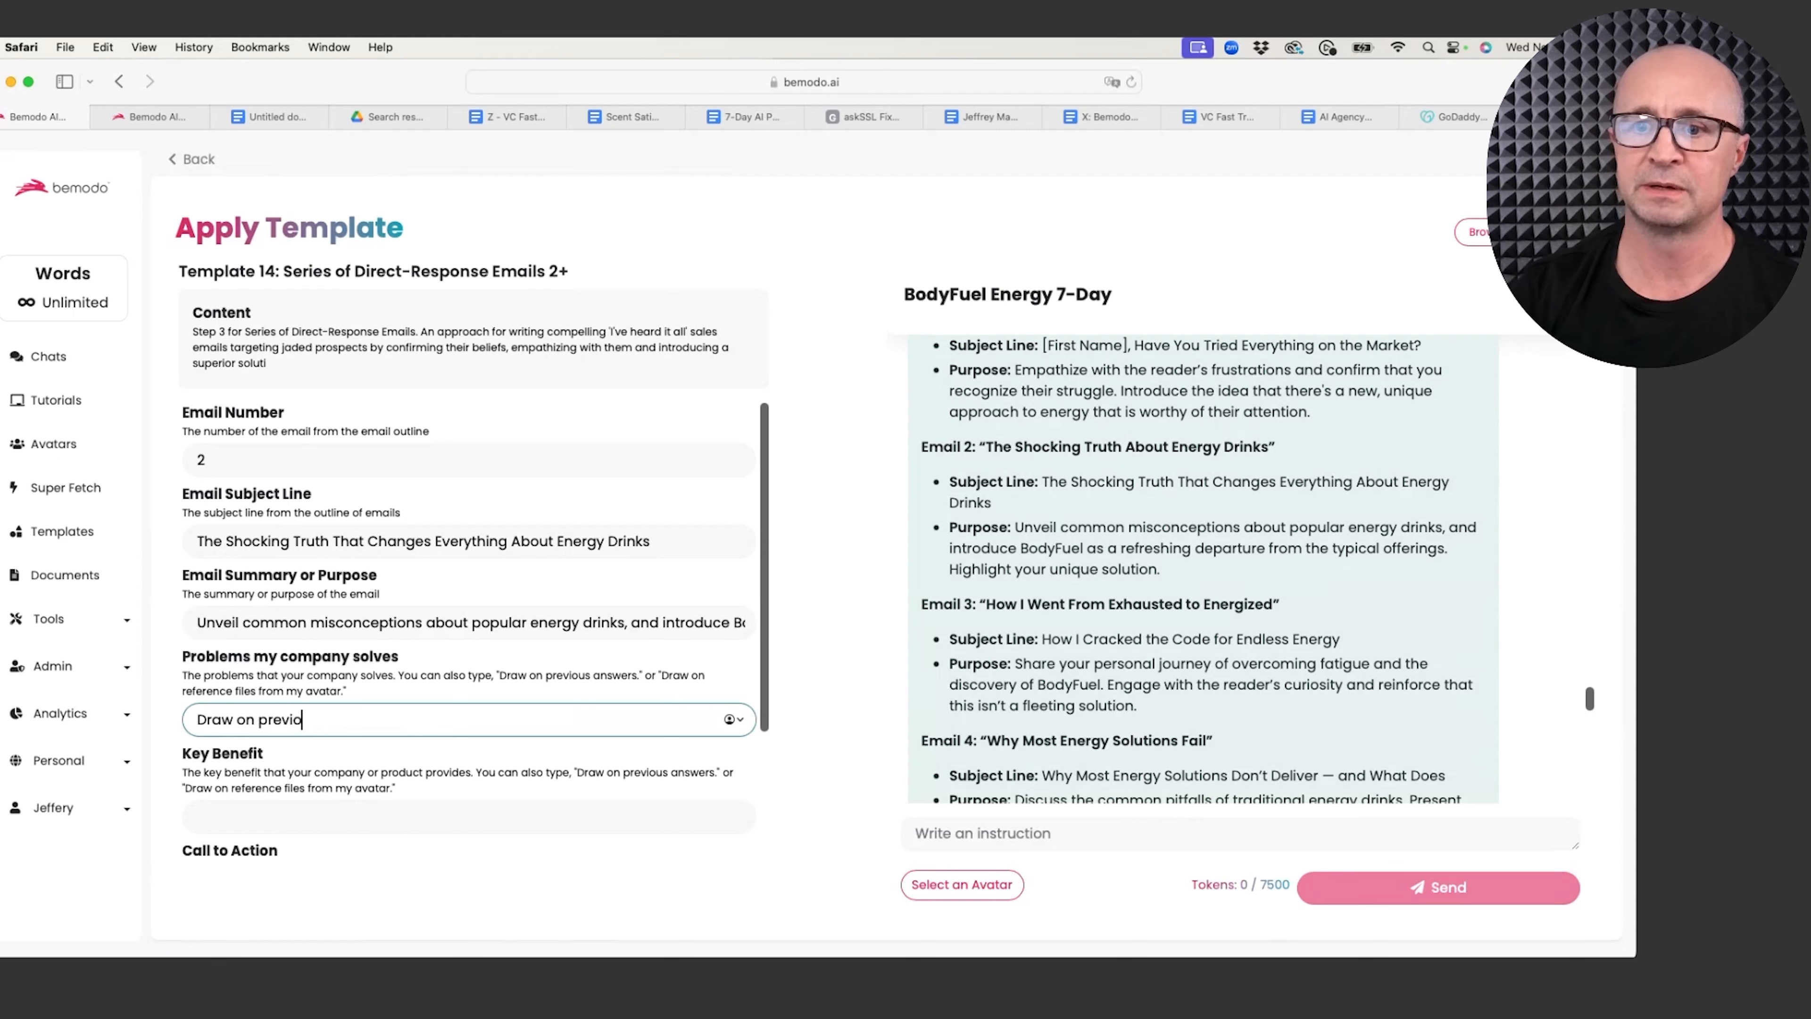
{"action": "type", "text": "us"}
{"action": "left_click_drag", "start_coordinate": [631, 675], "coordinate": [586, 674]}
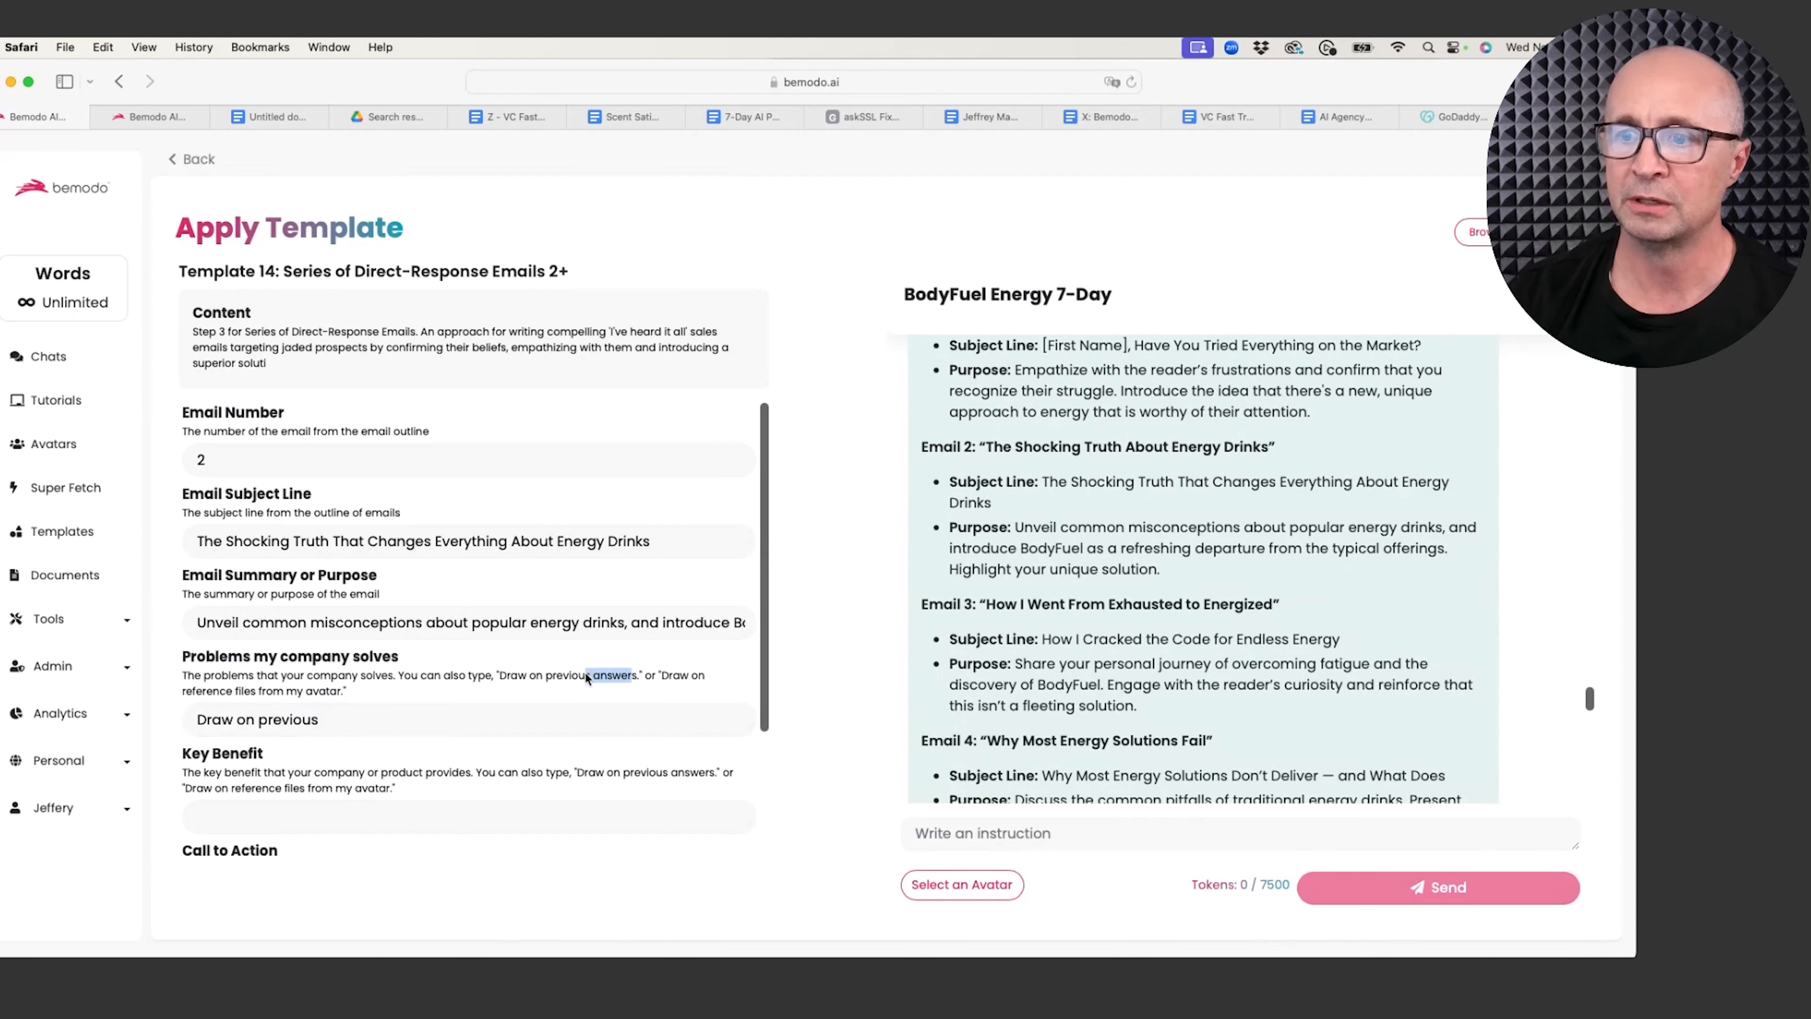
{"action": "left_click", "coordinate": [329, 723]}
{"action": "type", "text": "answers"}
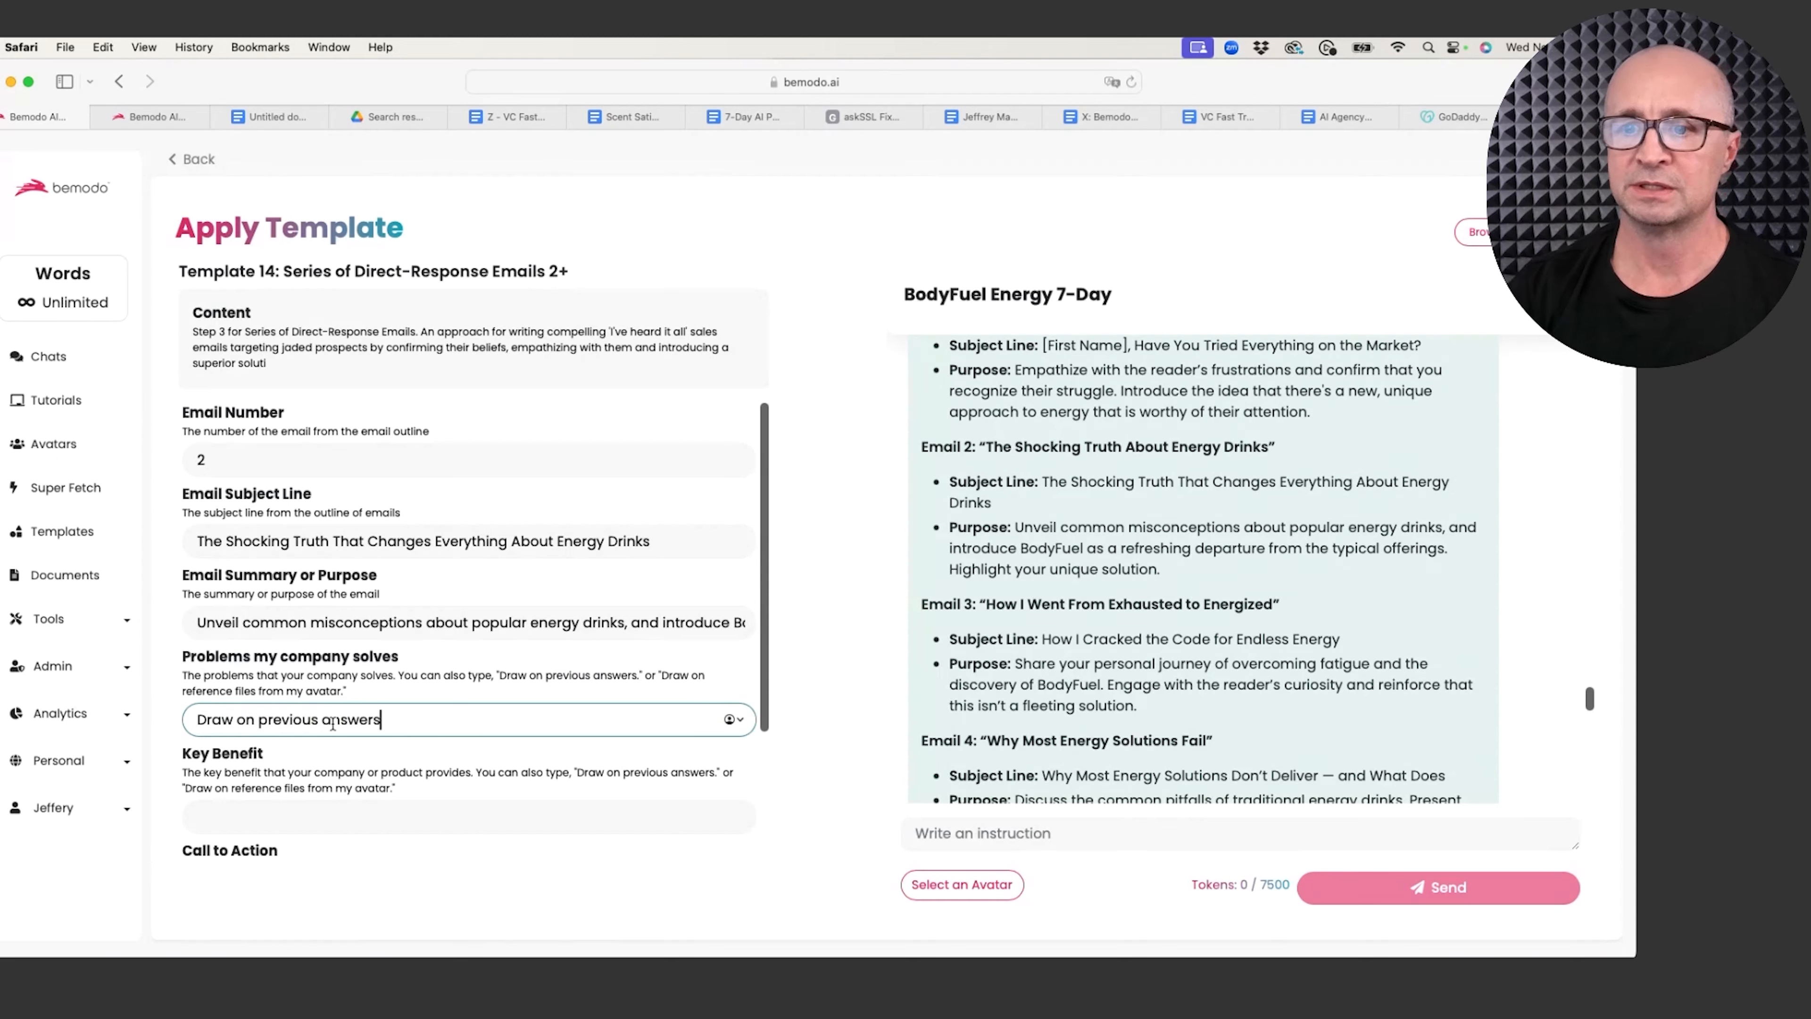
{"action": "left_click_drag", "start_coordinate": [385, 720], "coordinate": [172, 708]}
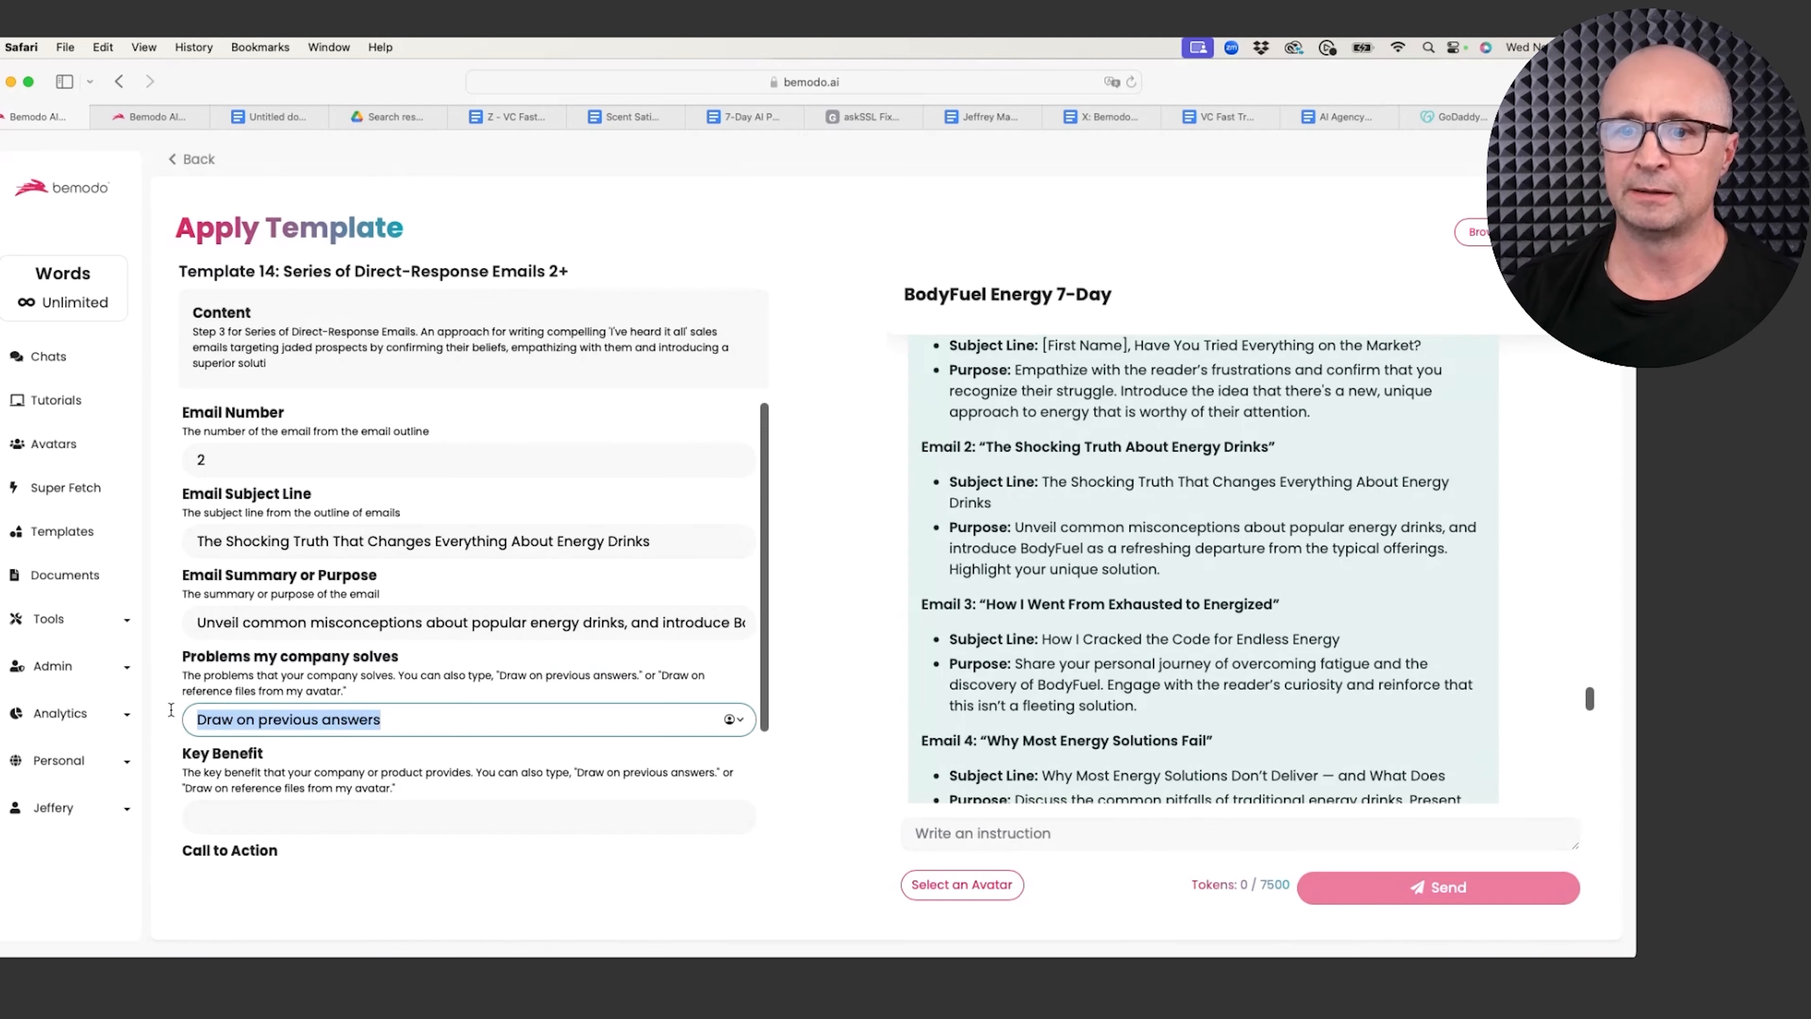
{"action": "key", "text": "super+c"}
{"action": "left_click", "coordinate": [311, 813]}
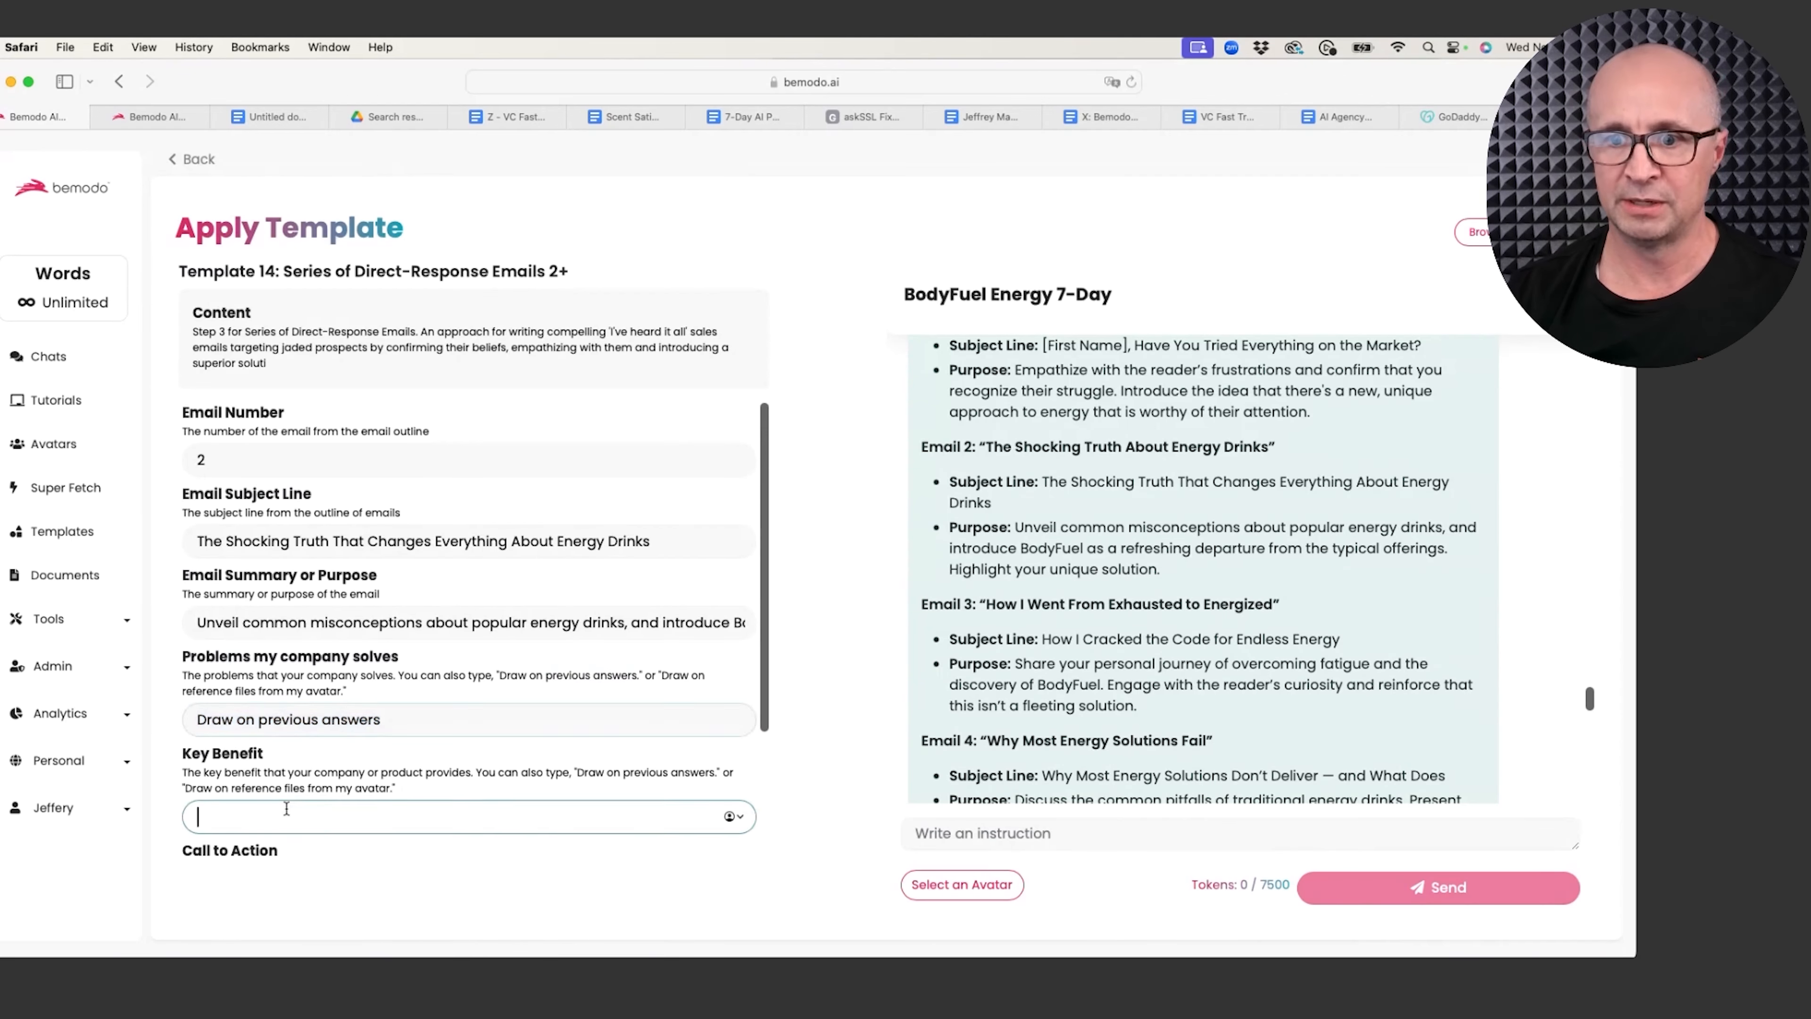
{"action": "key", "text": "super+v"}
{"action": "scroll", "coordinate": [311, 813], "scroll_direction": "down", "scroll_amount": 3}
Step: Set the call to action to 'Click to win $100 dollars for testing BodyFuel.', add sender name and title, and generate
{"action": "left_click", "coordinate": [254, 723]}
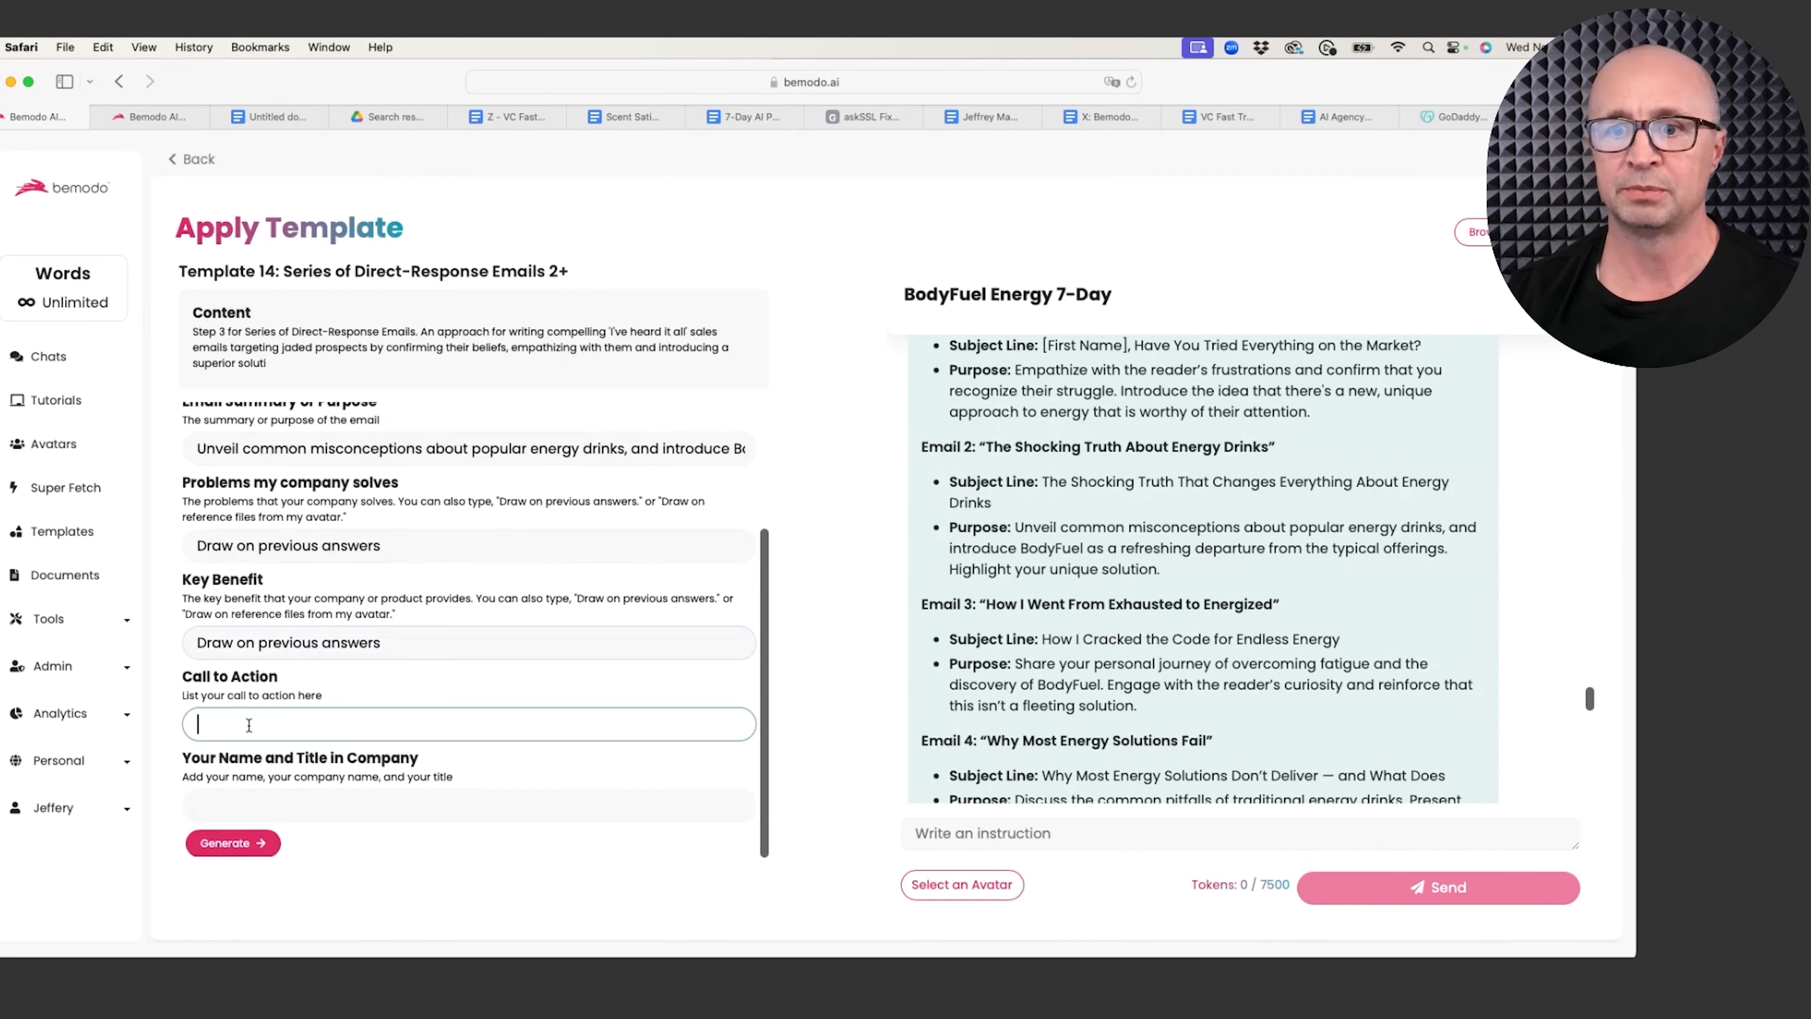
{"action": "key", "text": "super+v"}
{"action": "left_click_drag", "start_coordinate": [395, 725], "coordinate": [182, 718]}
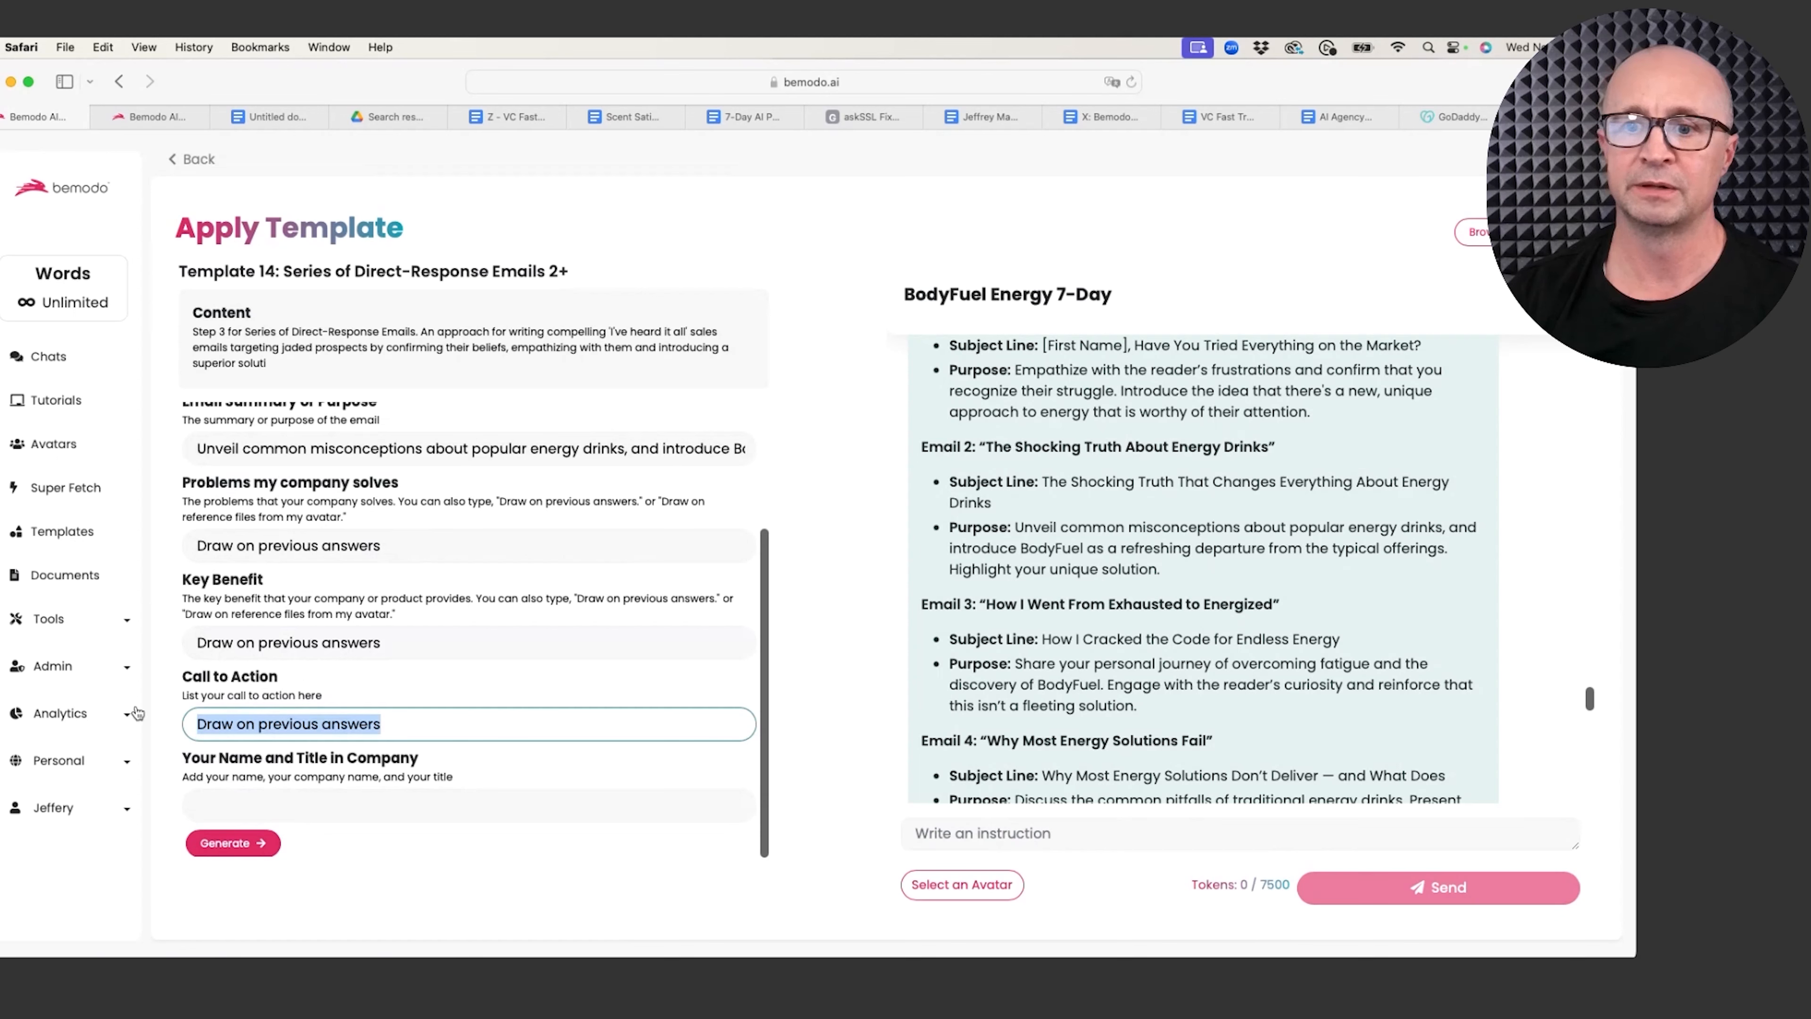
{"action": "type", "text": "Cl"}
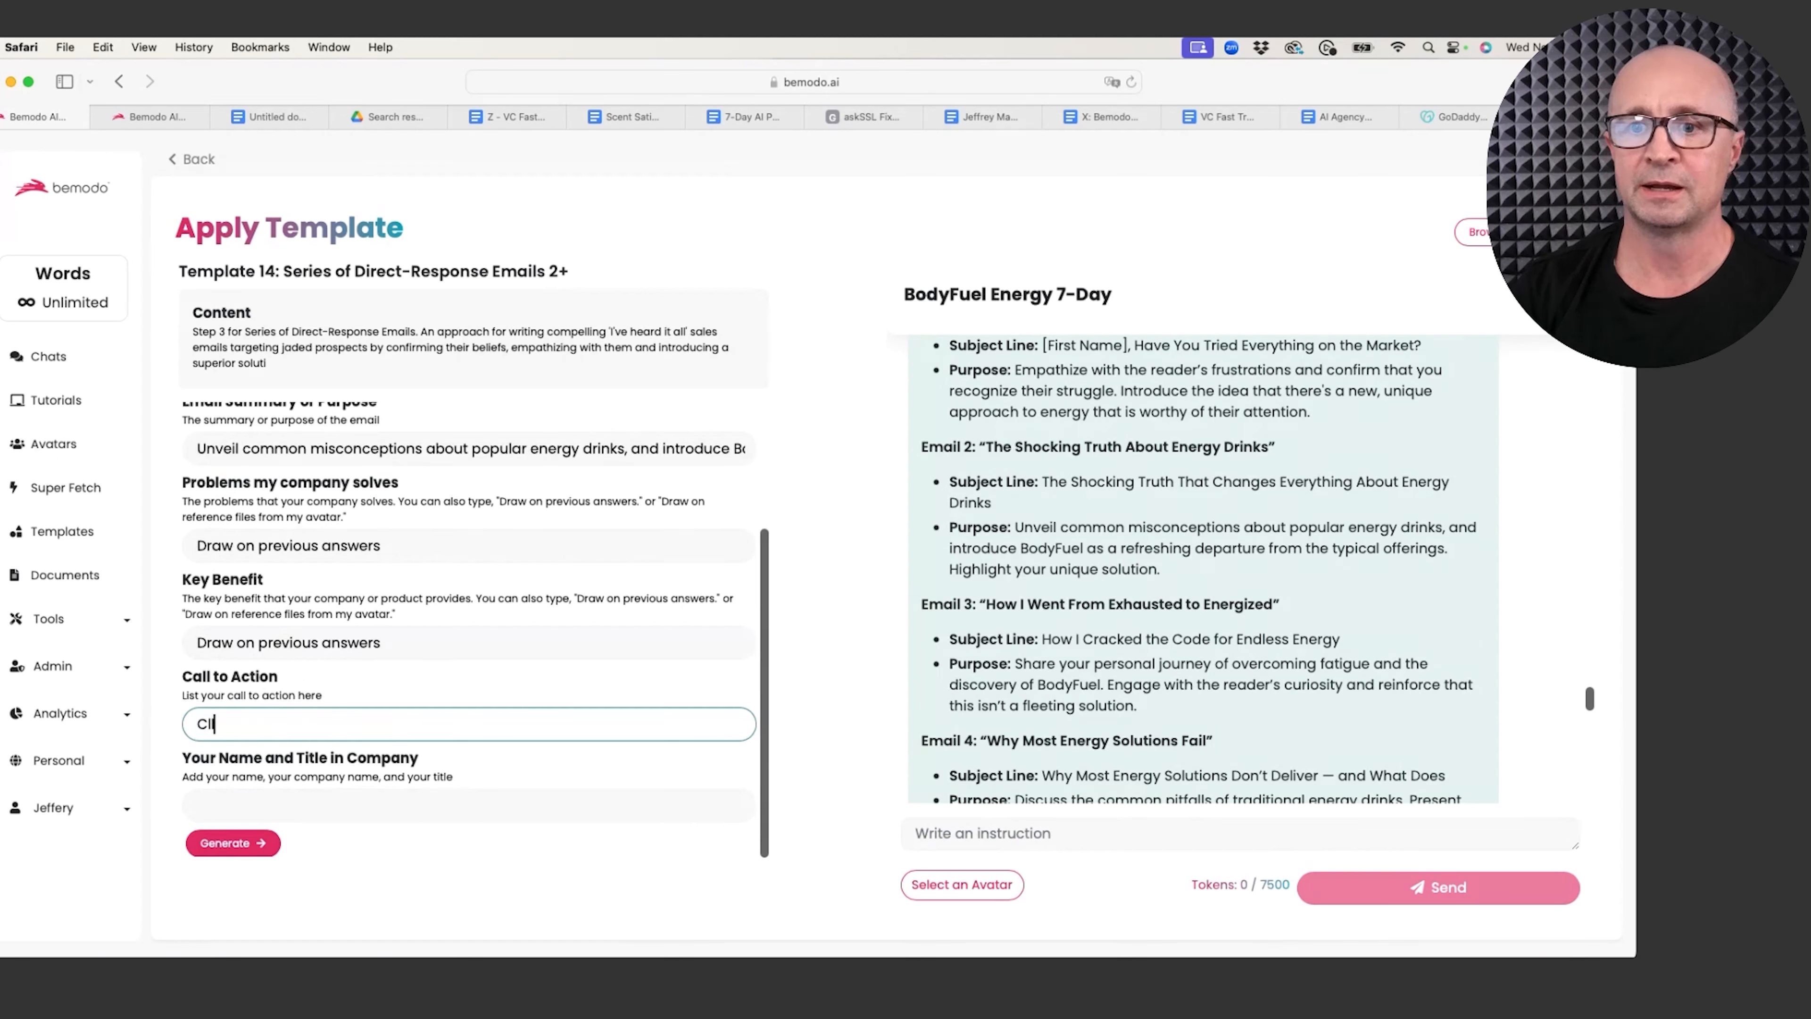
{"action": "type", "text": "ick to win $1"}
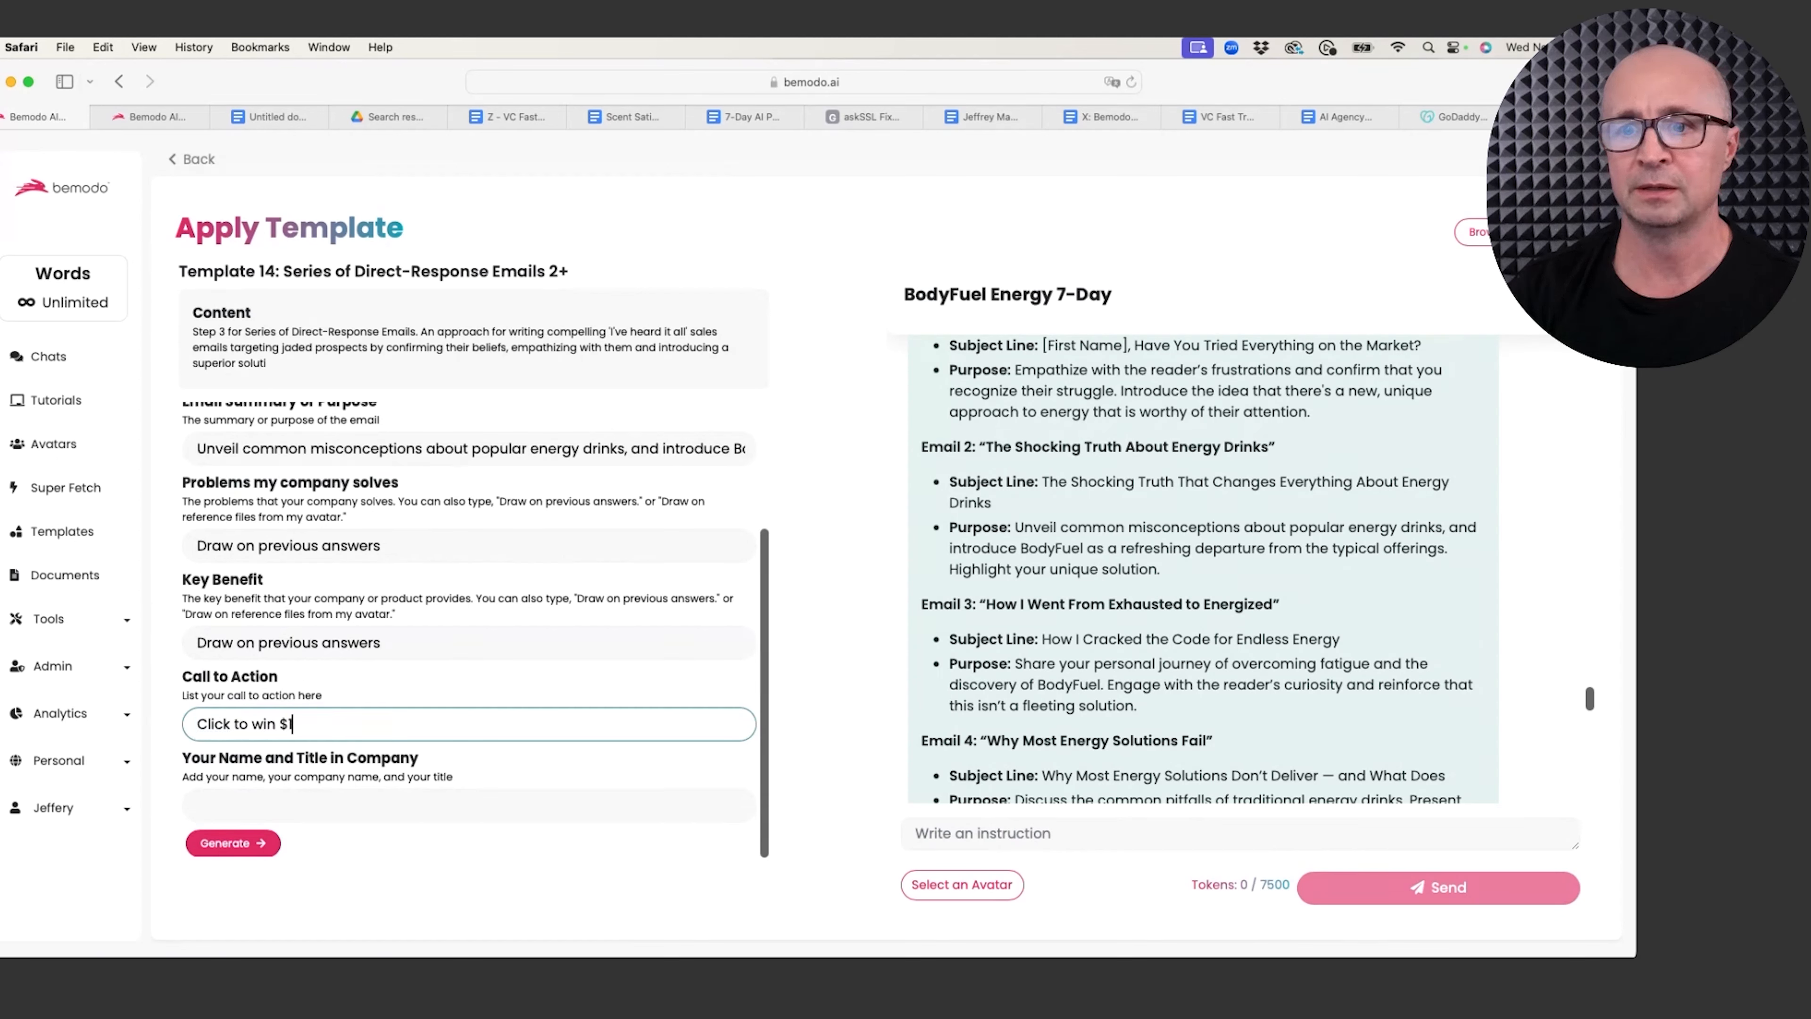
{"action": "type", "text": "00 dollars "}
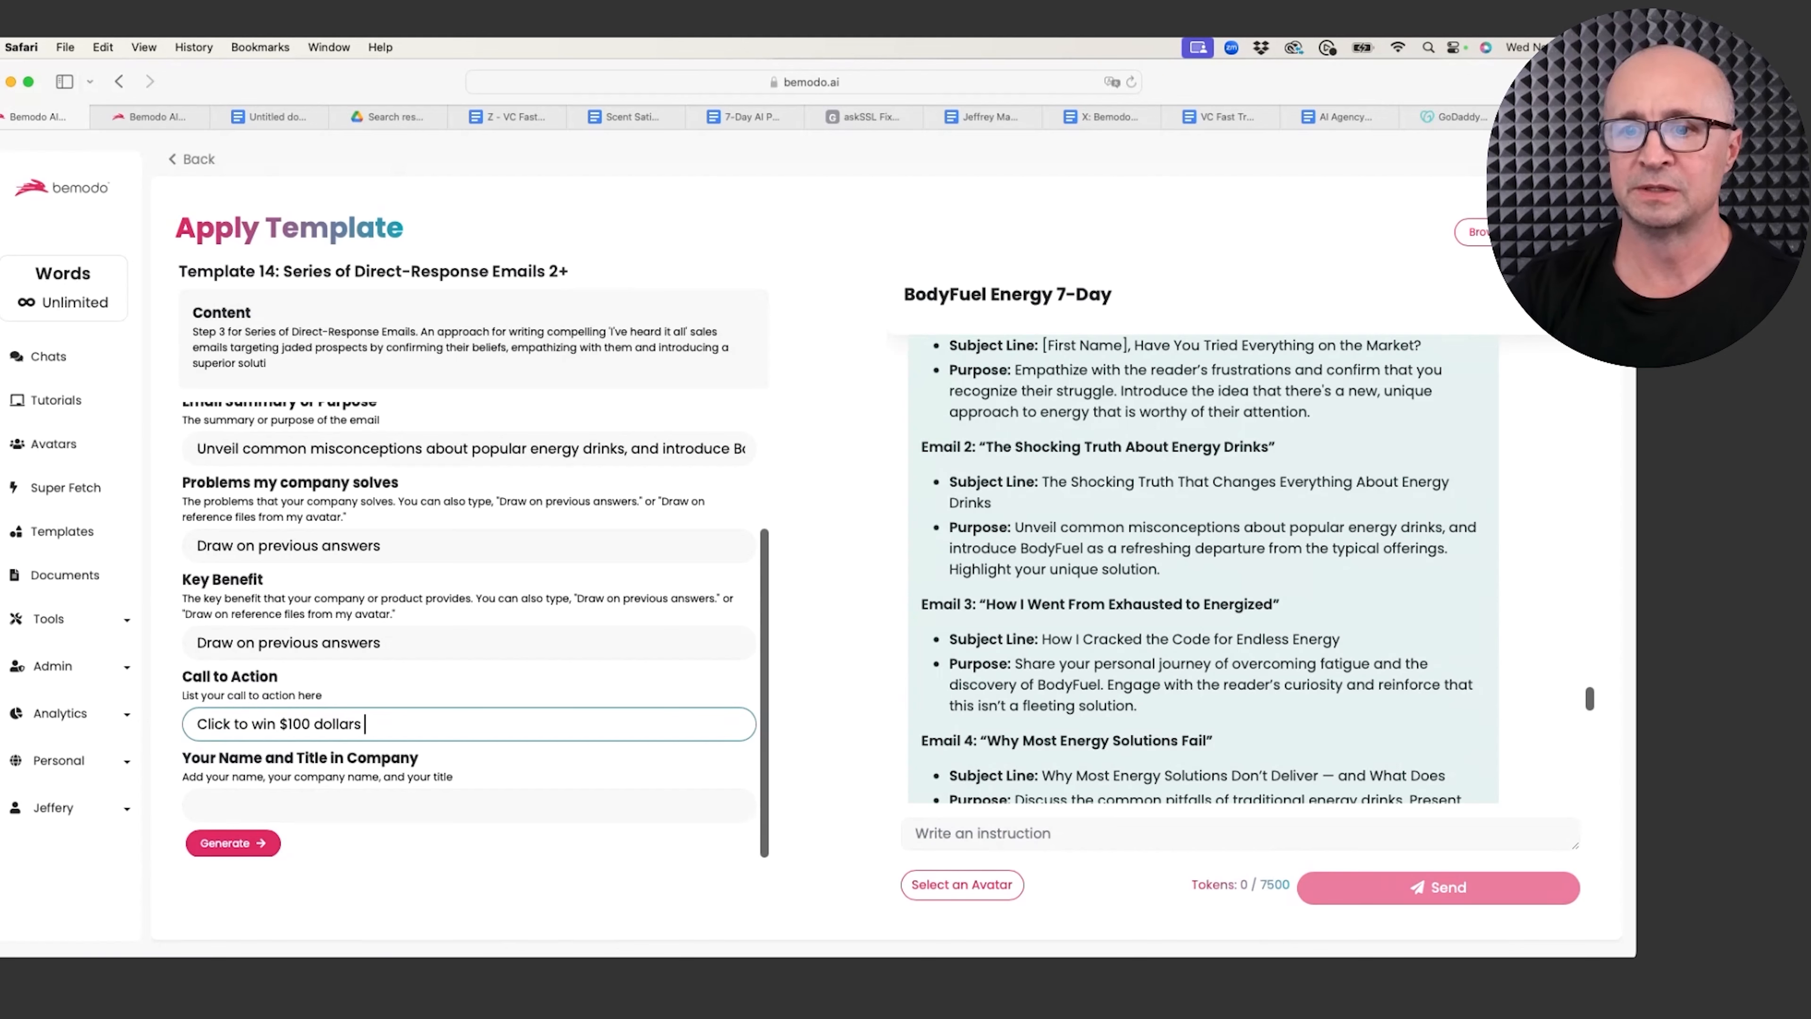
{"action": "type", "text": "for t"}
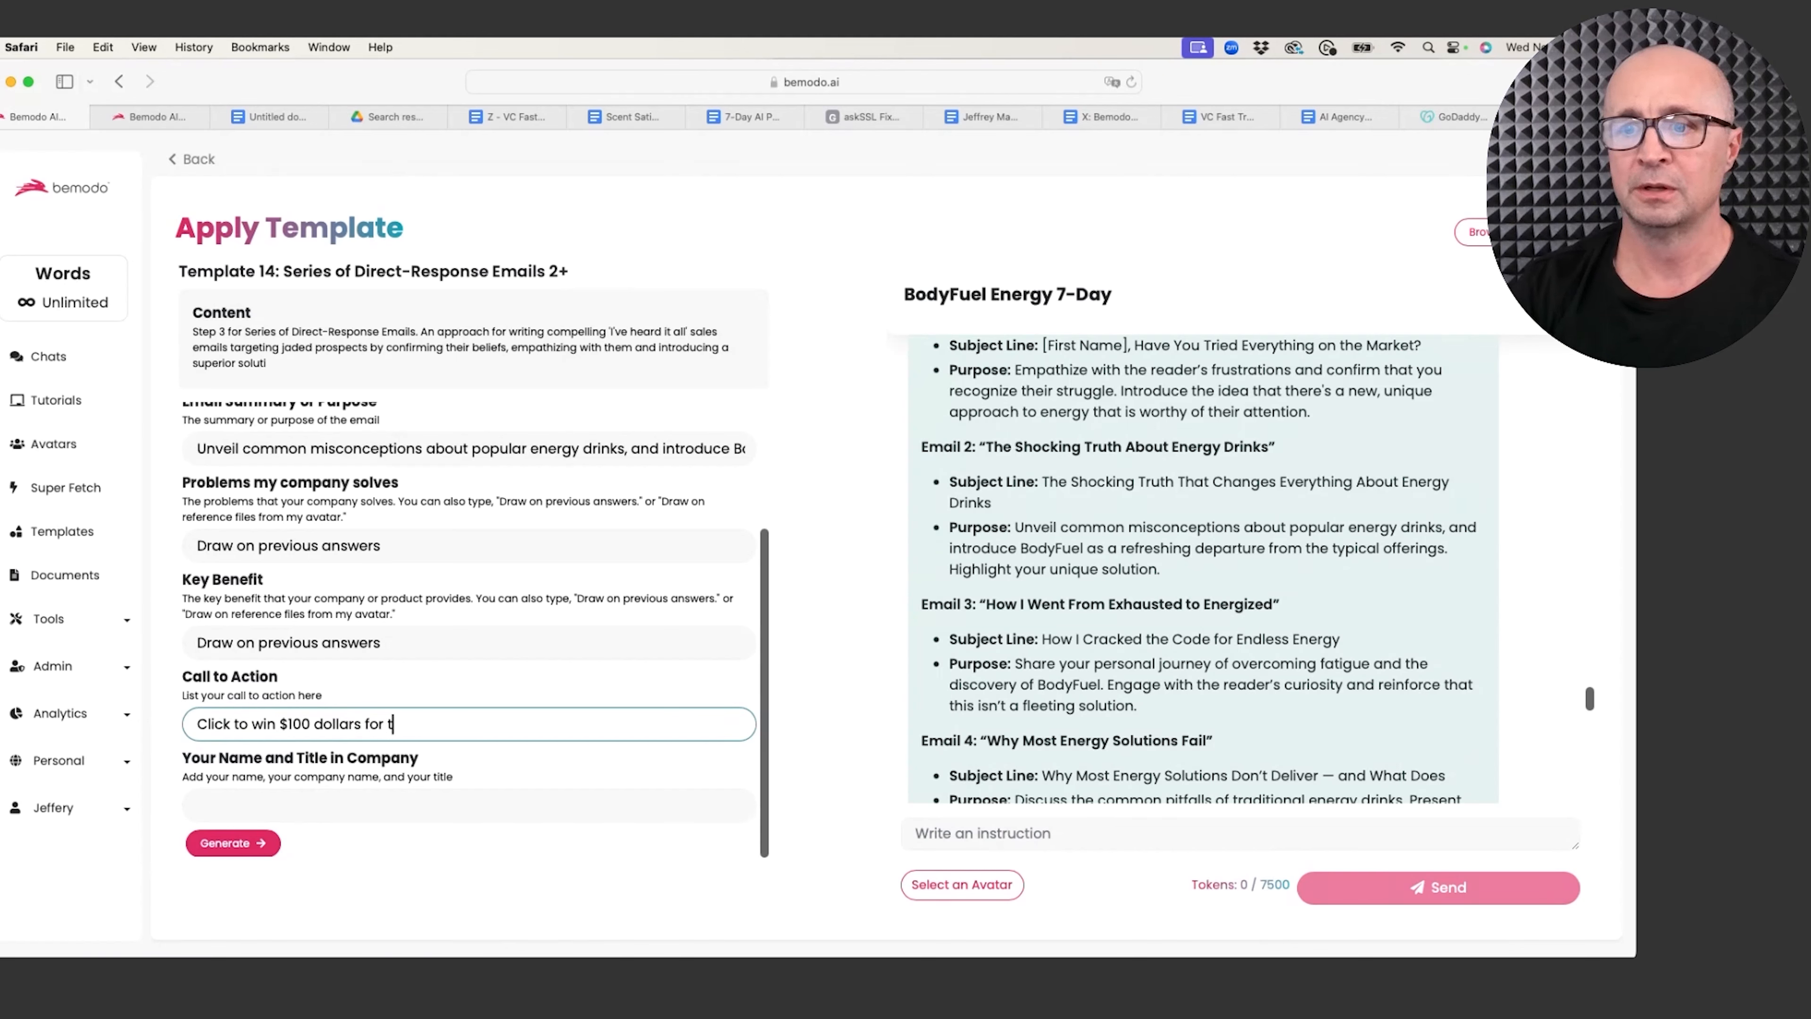
{"action": "type", "text": "esting B"}
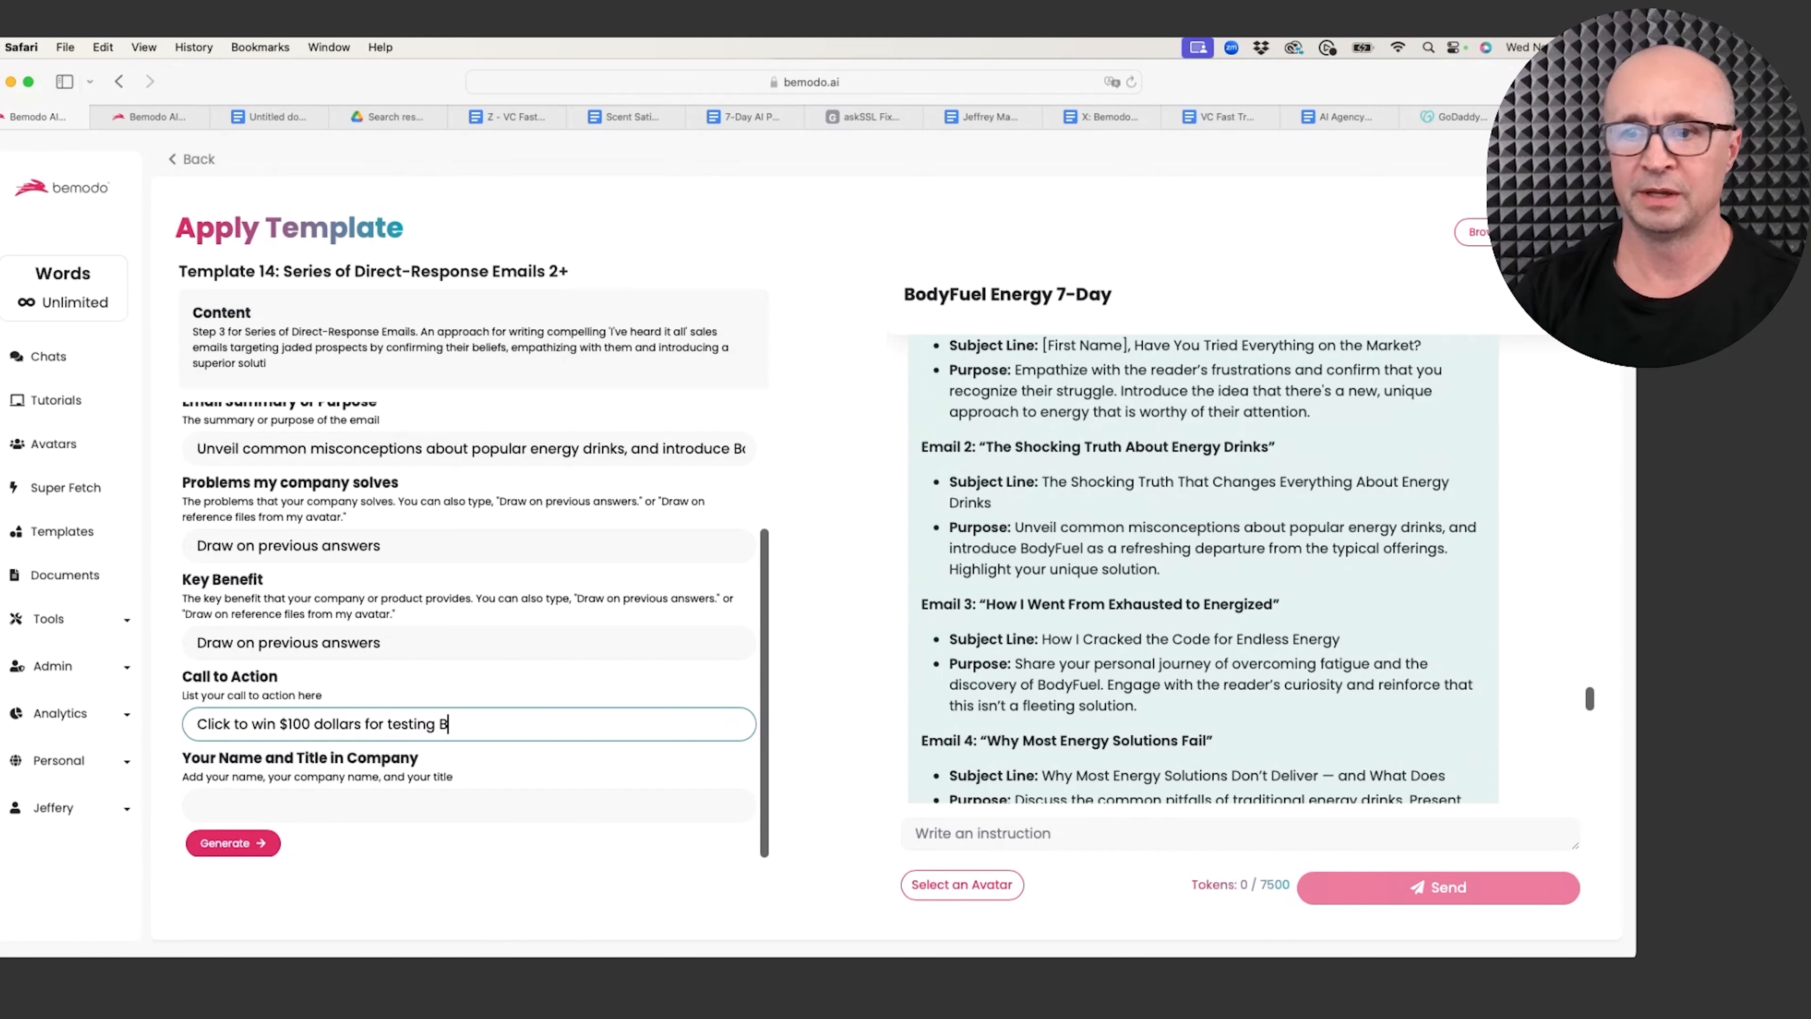
{"action": "type", "text": "odyFuel."}
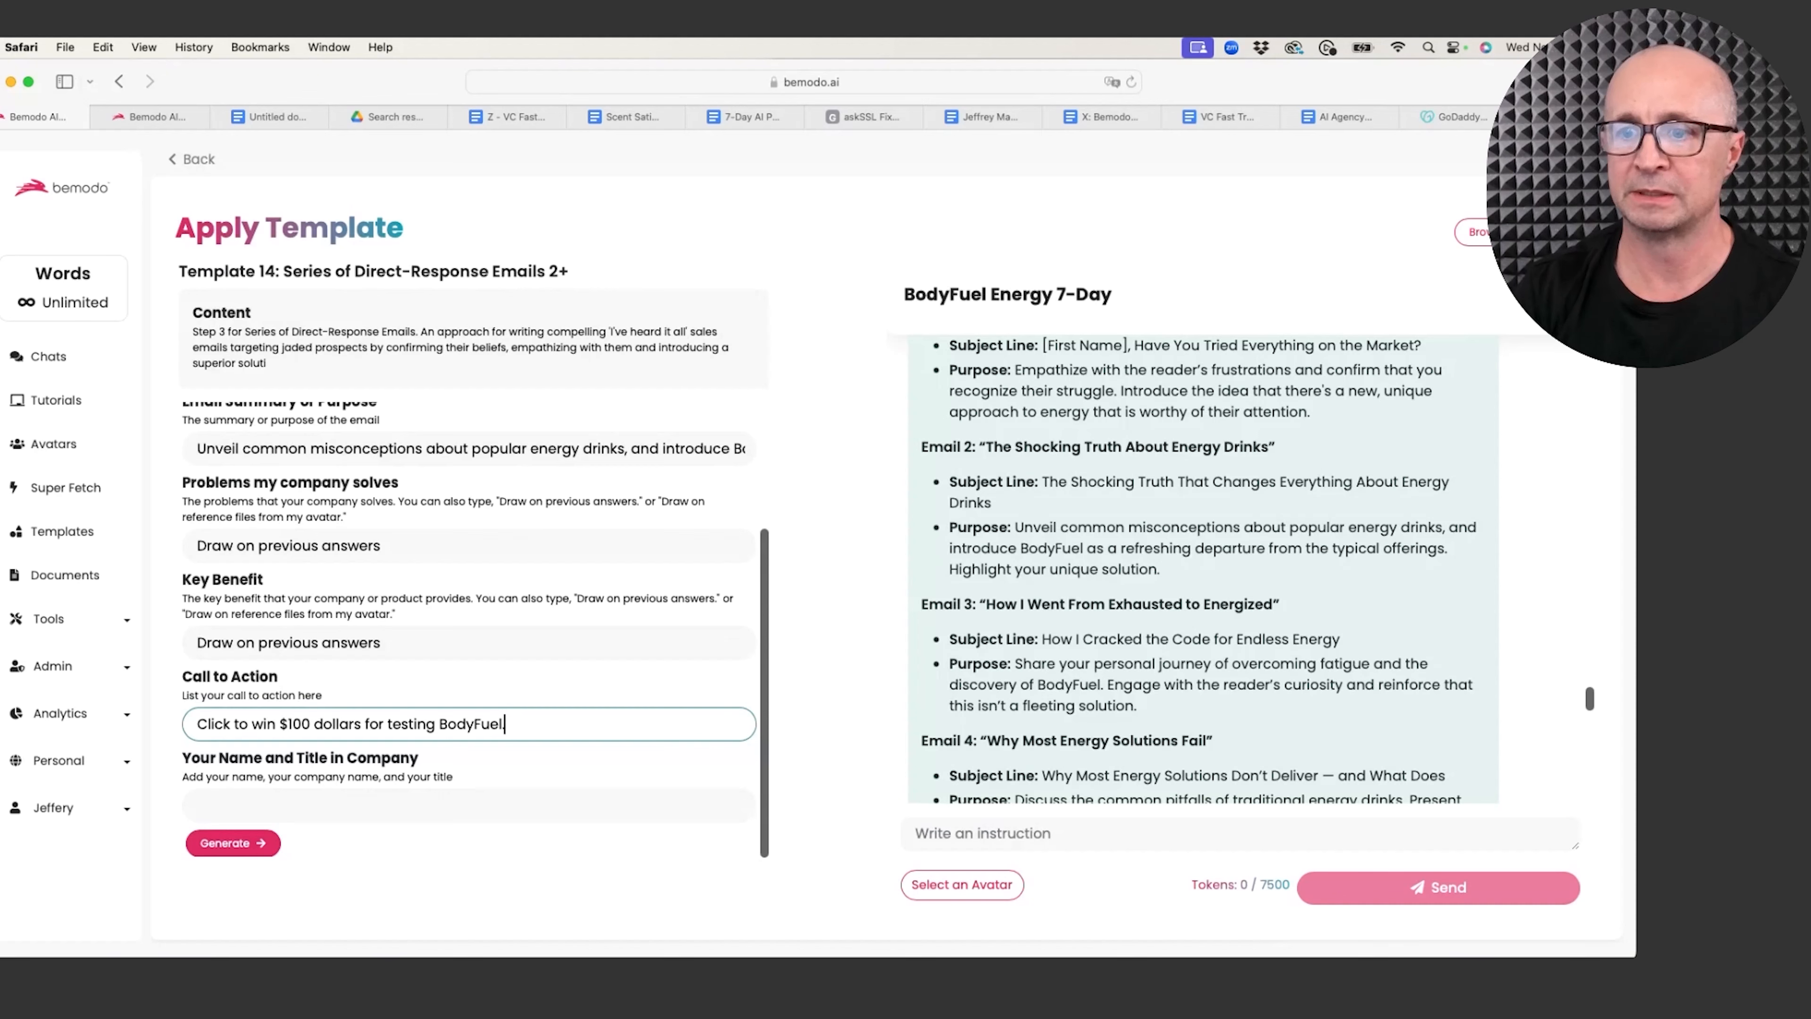
{"action": "left_click", "coordinate": [268, 813]}
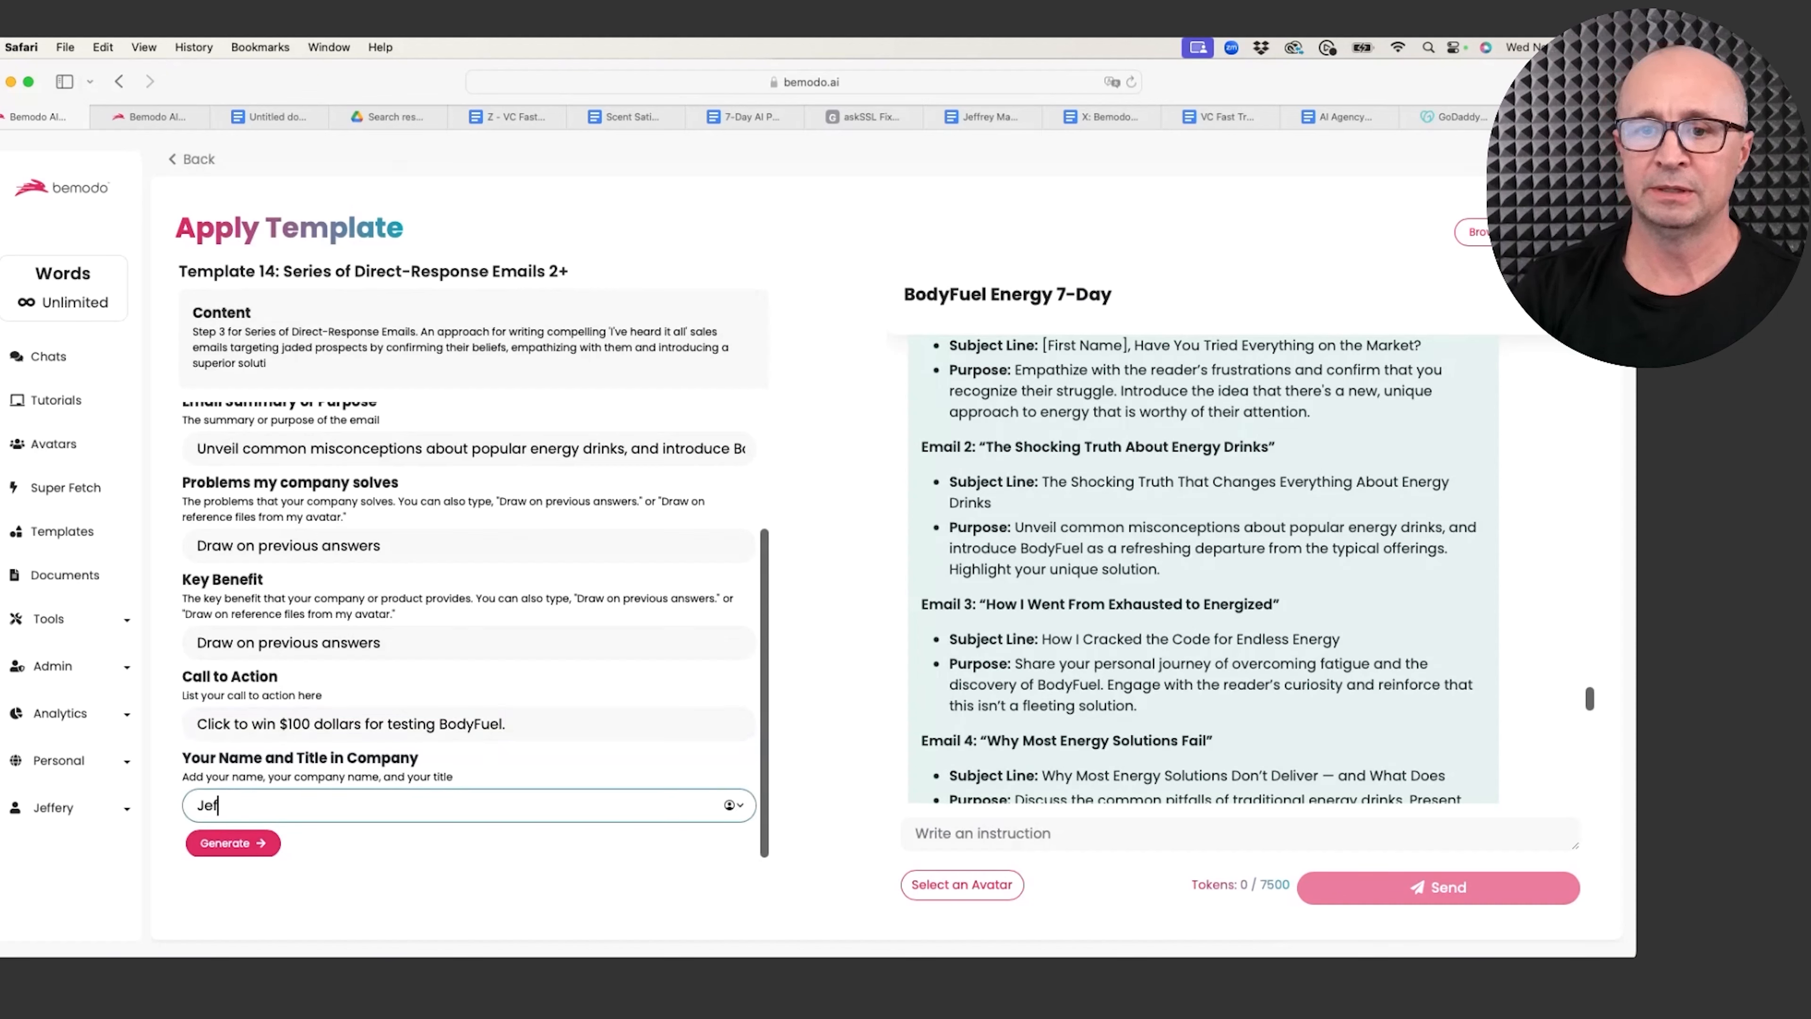
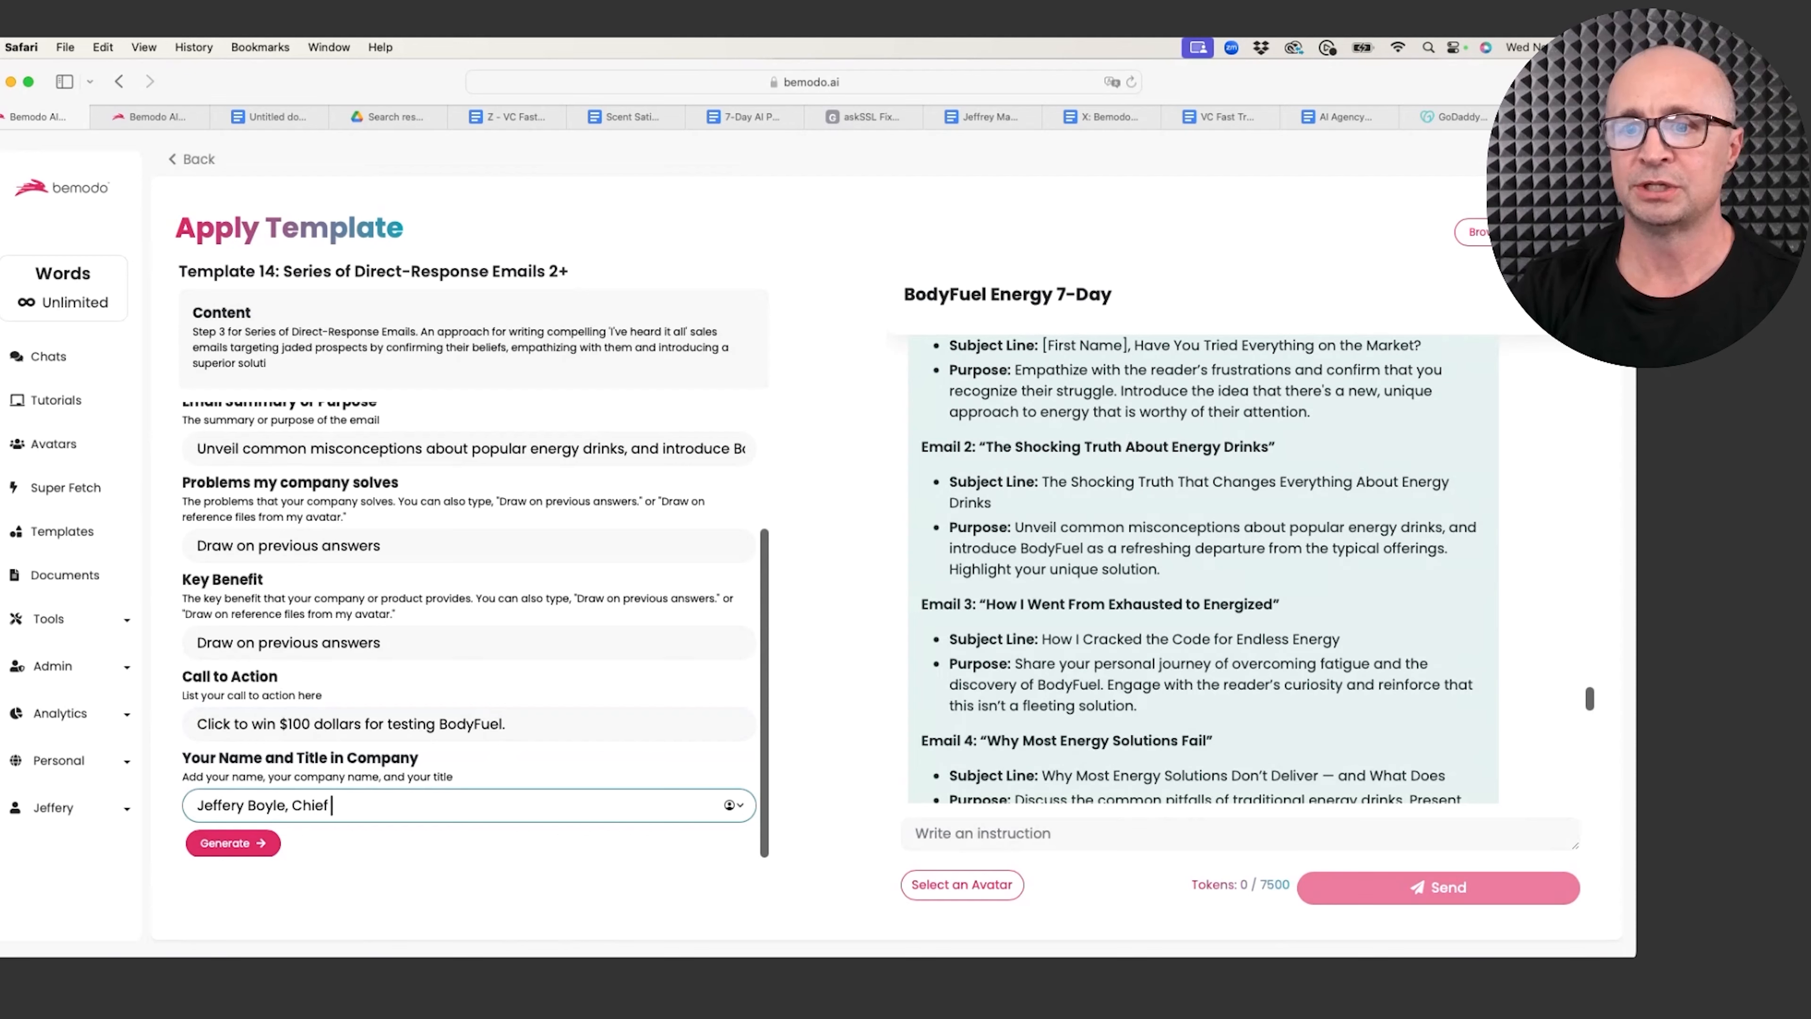
{"action": "type", "text": "Energy Dude"}
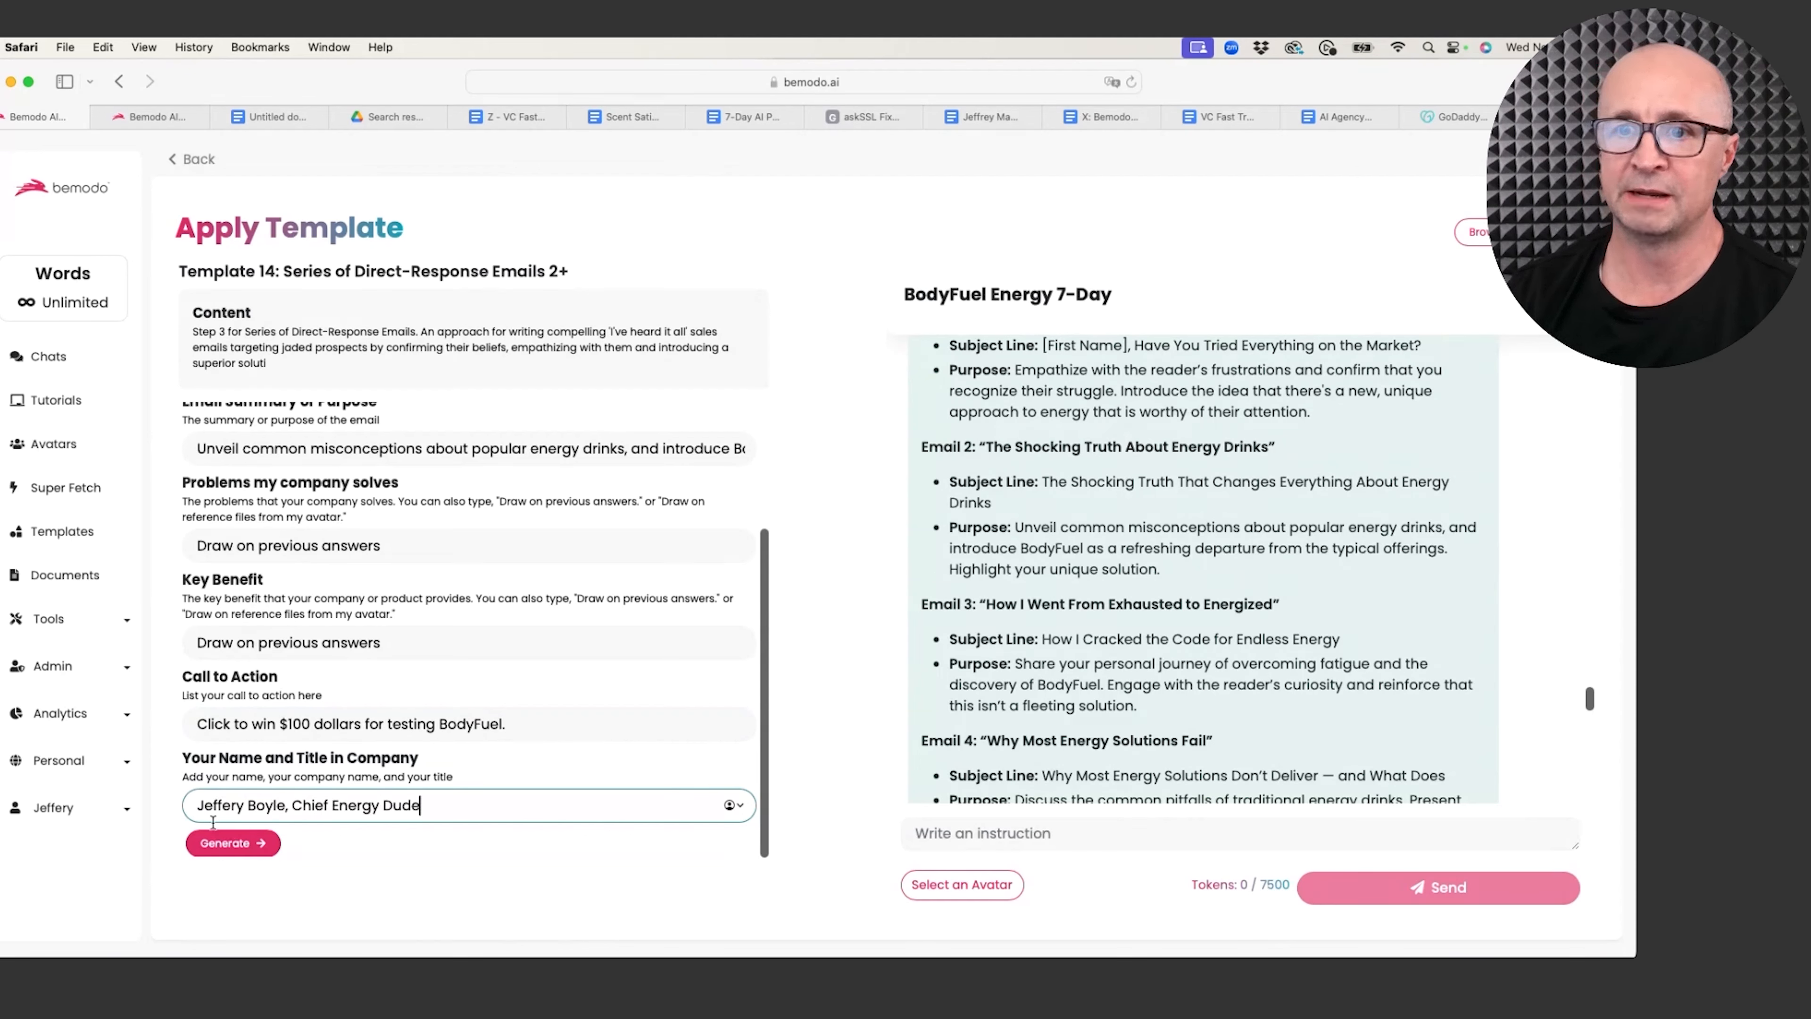
{"action": "left_click", "coordinate": [228, 845]}
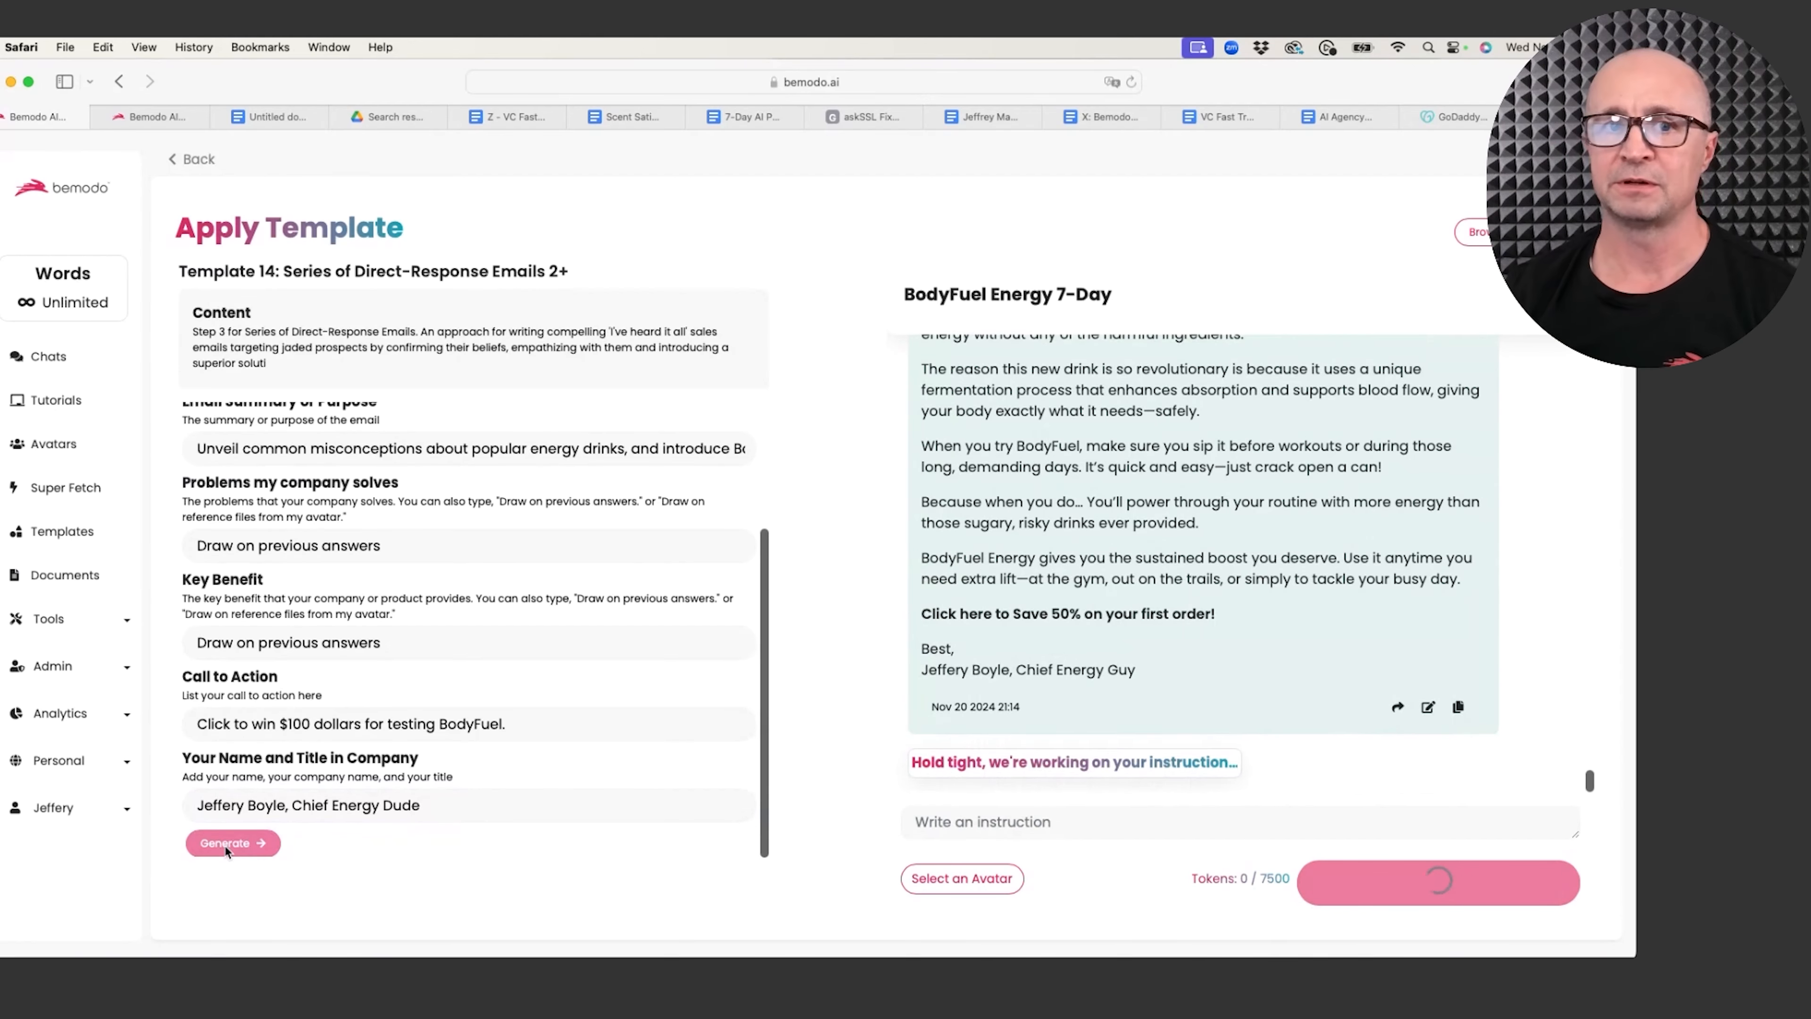
Step: Copy the generated Email 2 and paste it below Email 1's signature in the Google Doc
{"action": "scroll", "coordinate": [1226, 735], "scroll_direction": "up", "scroll_amount": 5}
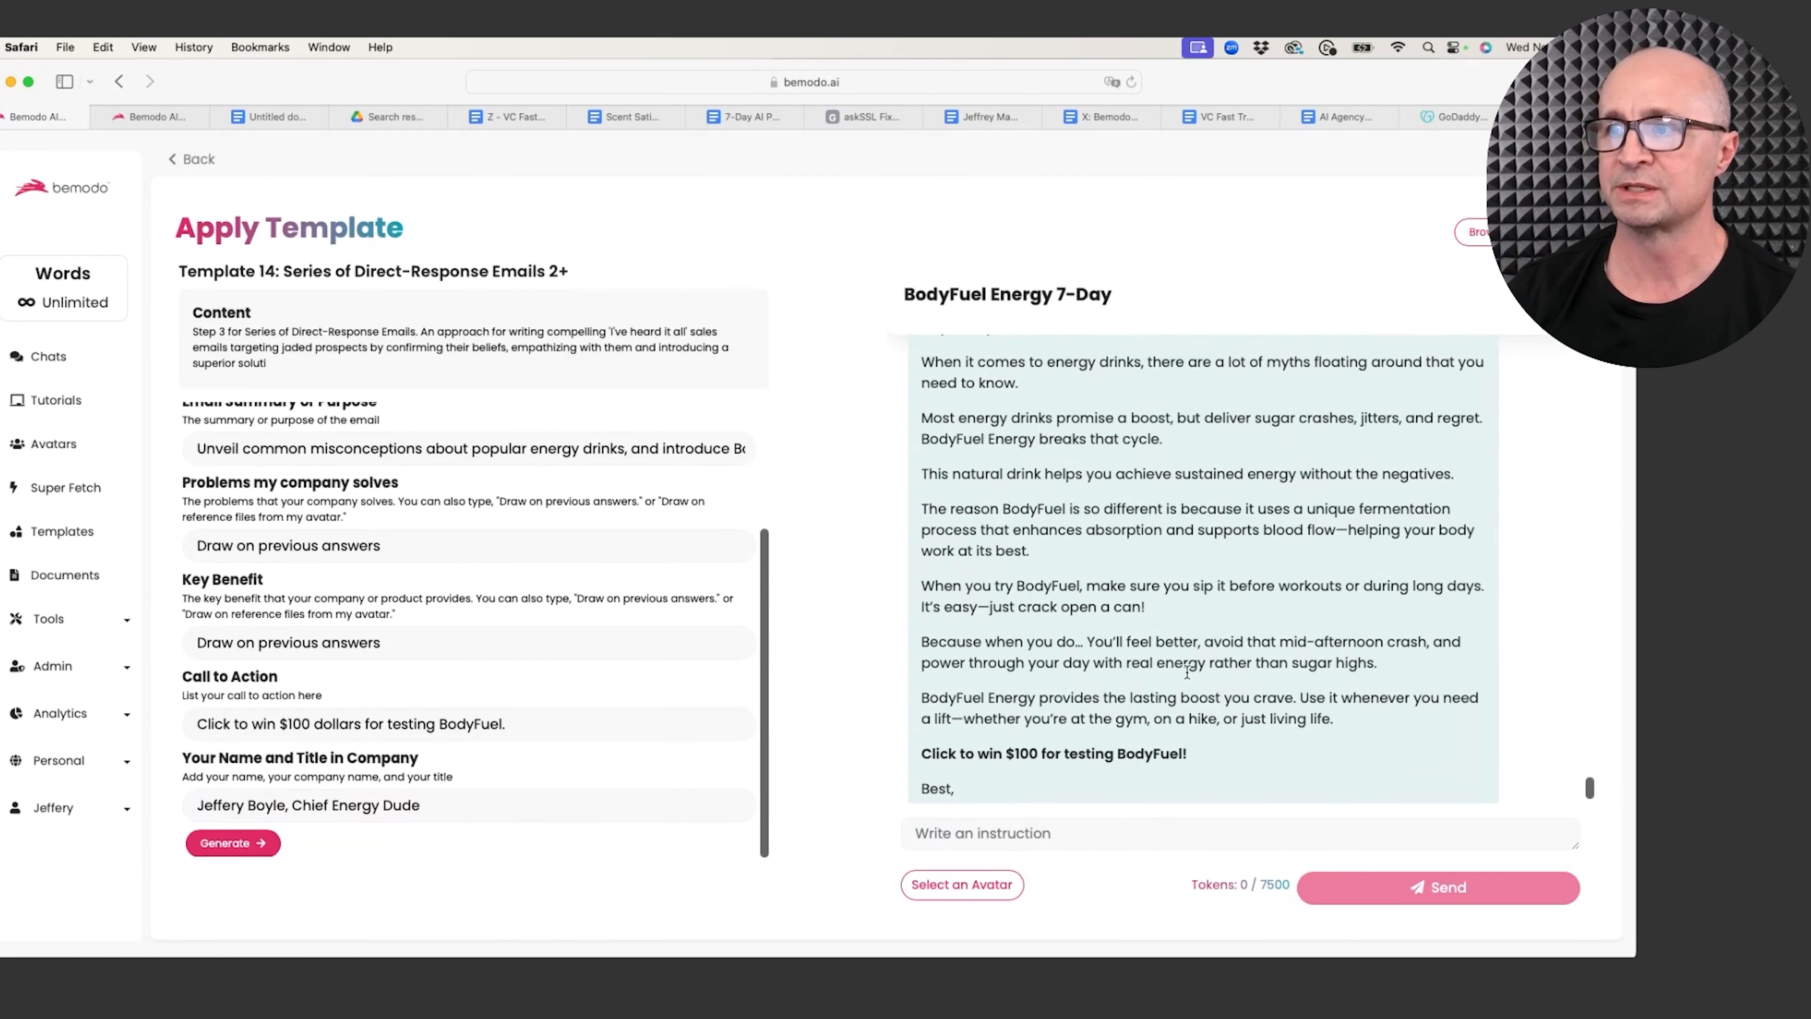
{"action": "scroll", "coordinate": [1186, 672], "scroll_direction": "down", "scroll_amount": 5}
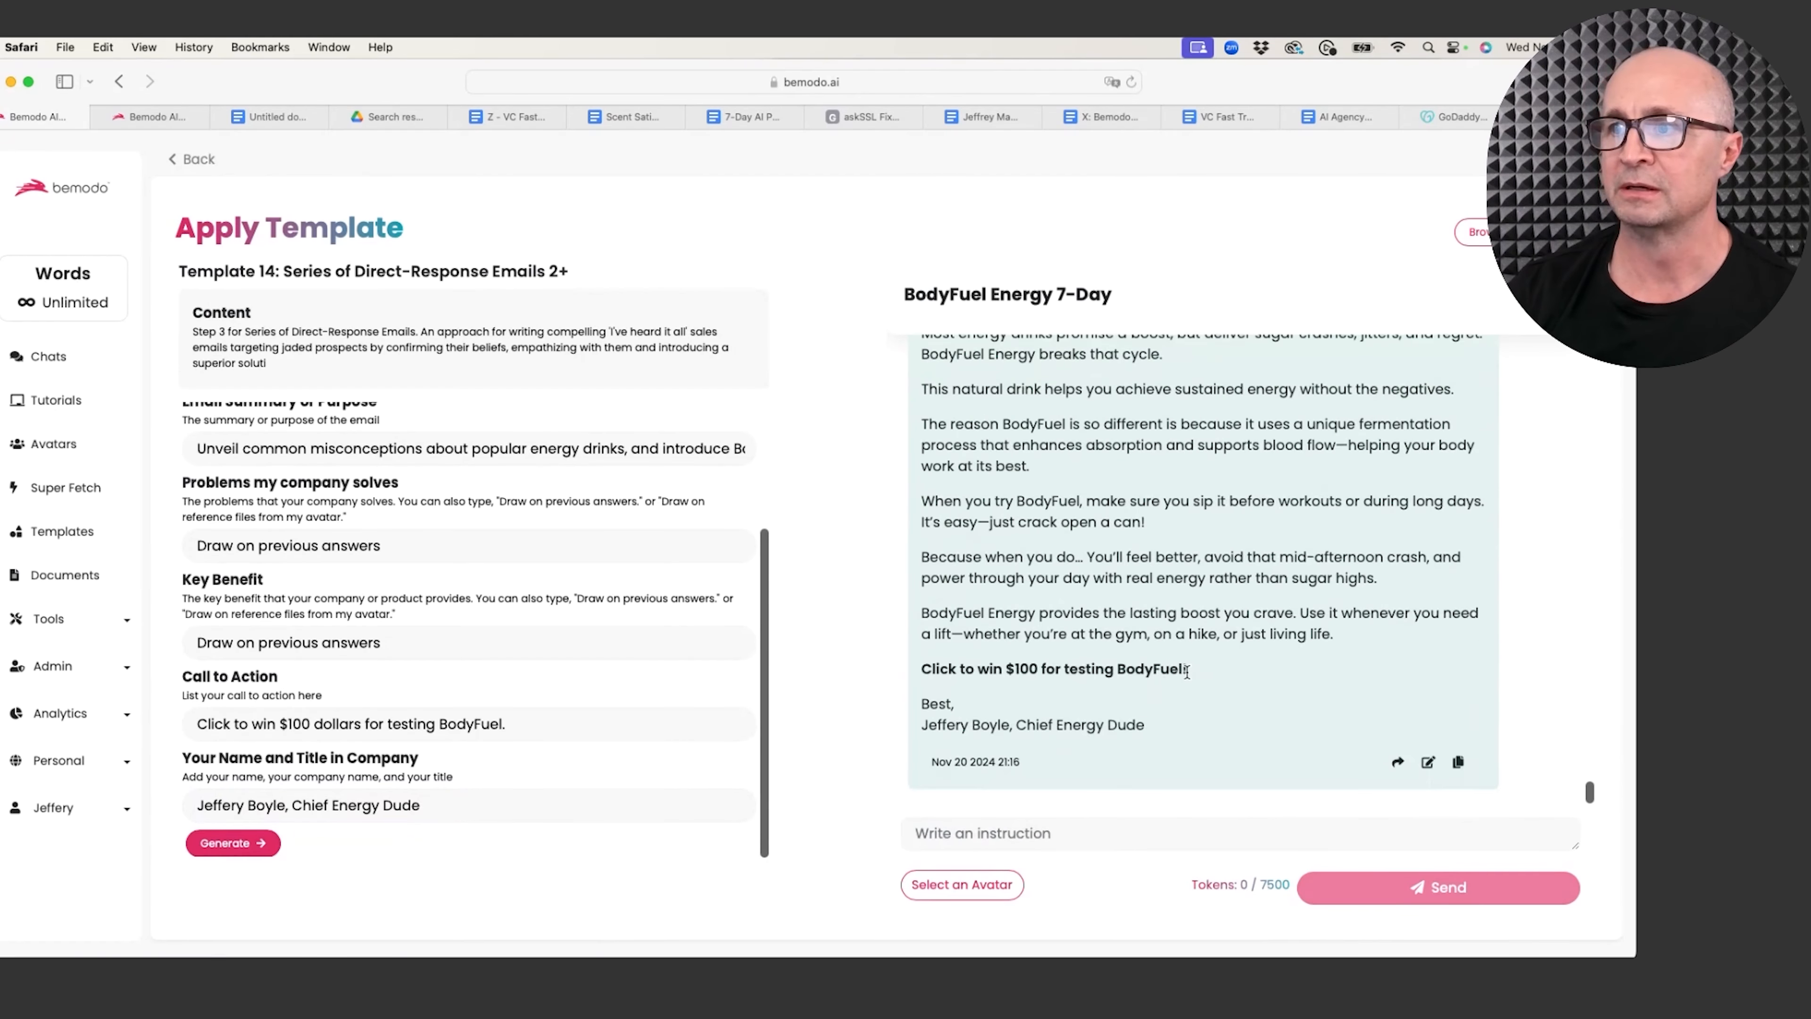
{"action": "left_click", "coordinate": [1458, 762]}
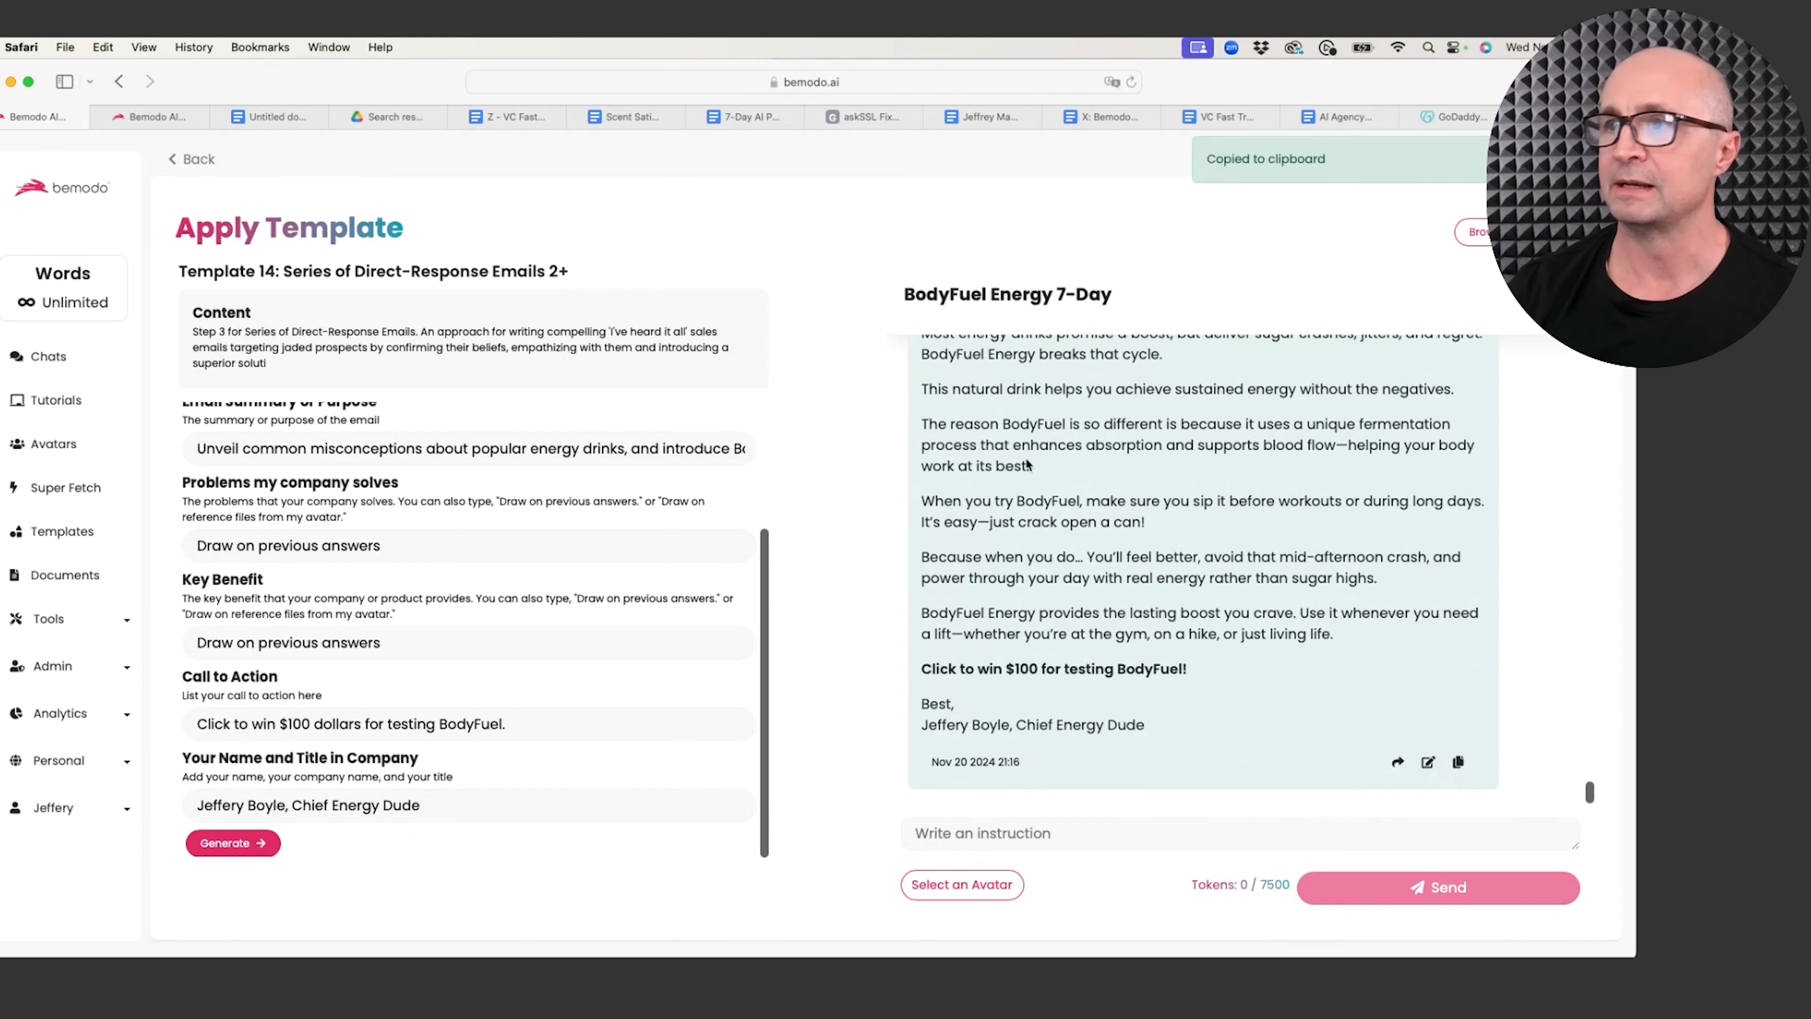
{"action": "left_click", "coordinate": [280, 114]}
{"action": "scroll", "coordinate": [658, 783], "scroll_direction": "down", "scroll_amount": 3}
{"action": "left_click", "coordinate": [602, 760]}
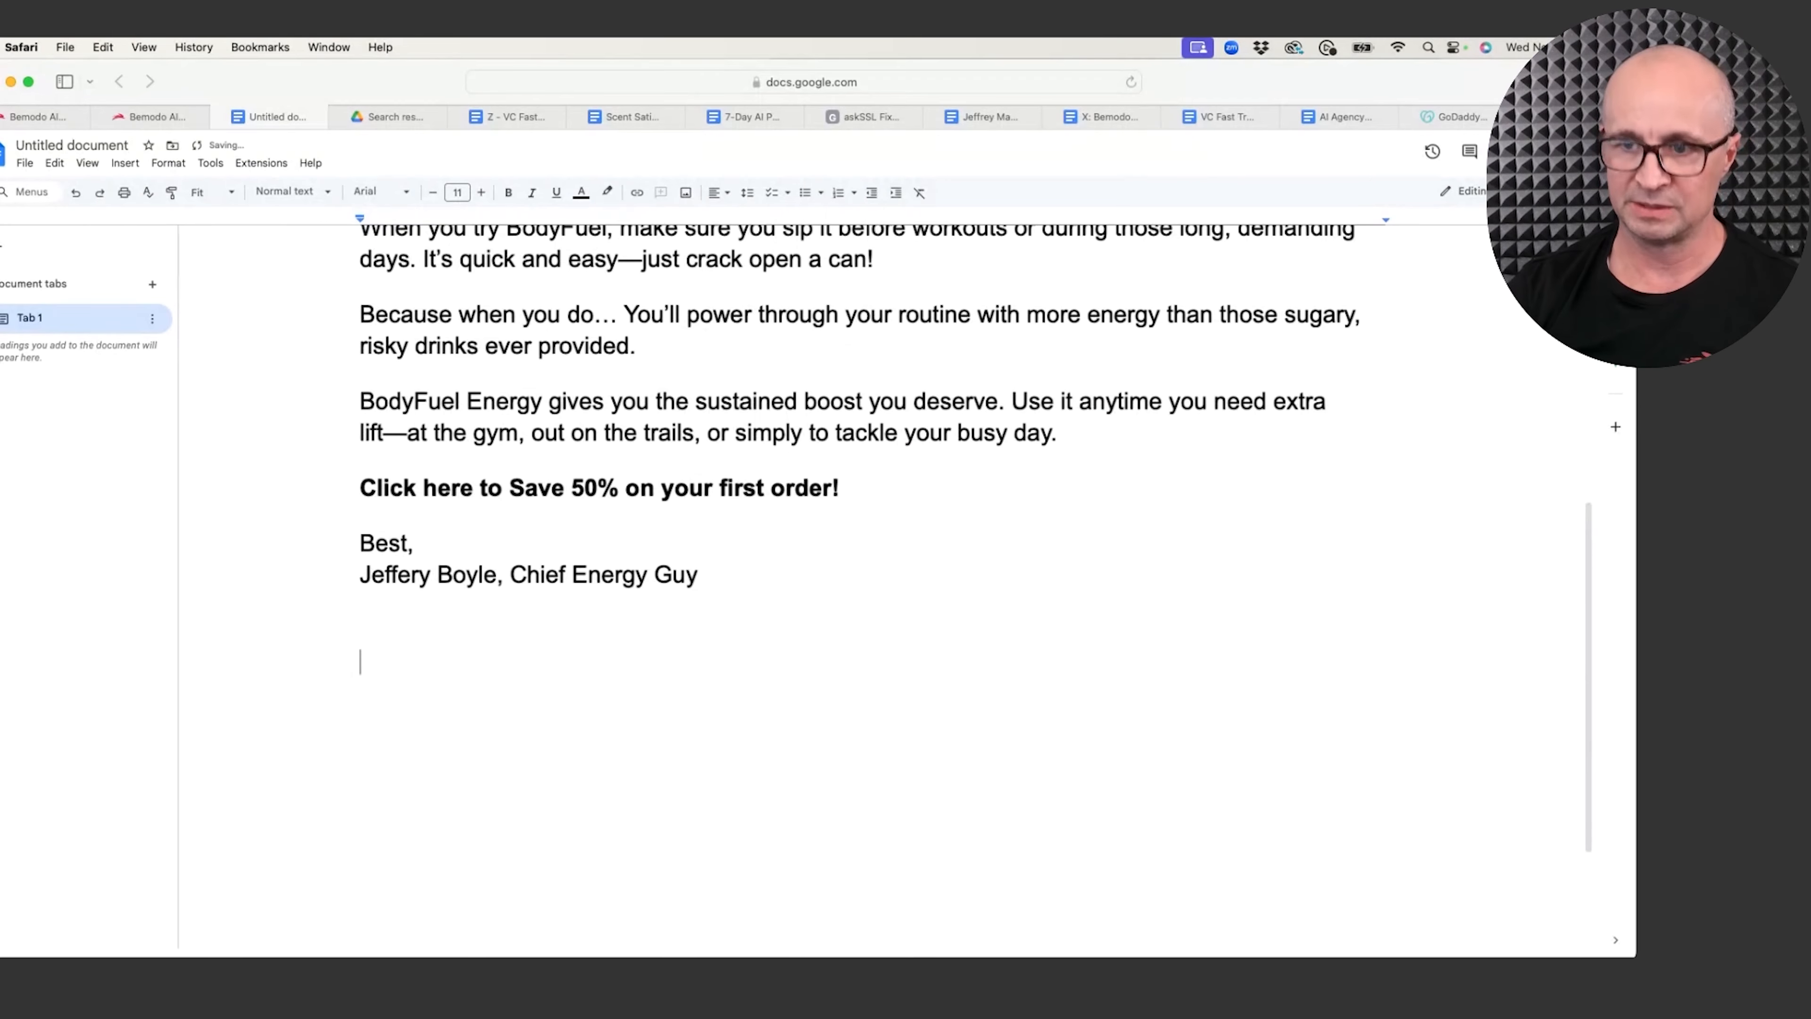
{"action": "key", "text": "super+v"}
{"action": "scroll", "coordinate": [562, 660], "scroll_direction": "up", "scroll_amount": 2}
{"action": "scroll", "coordinate": [561, 660], "scroll_direction": "up", "scroll_amount": 5}
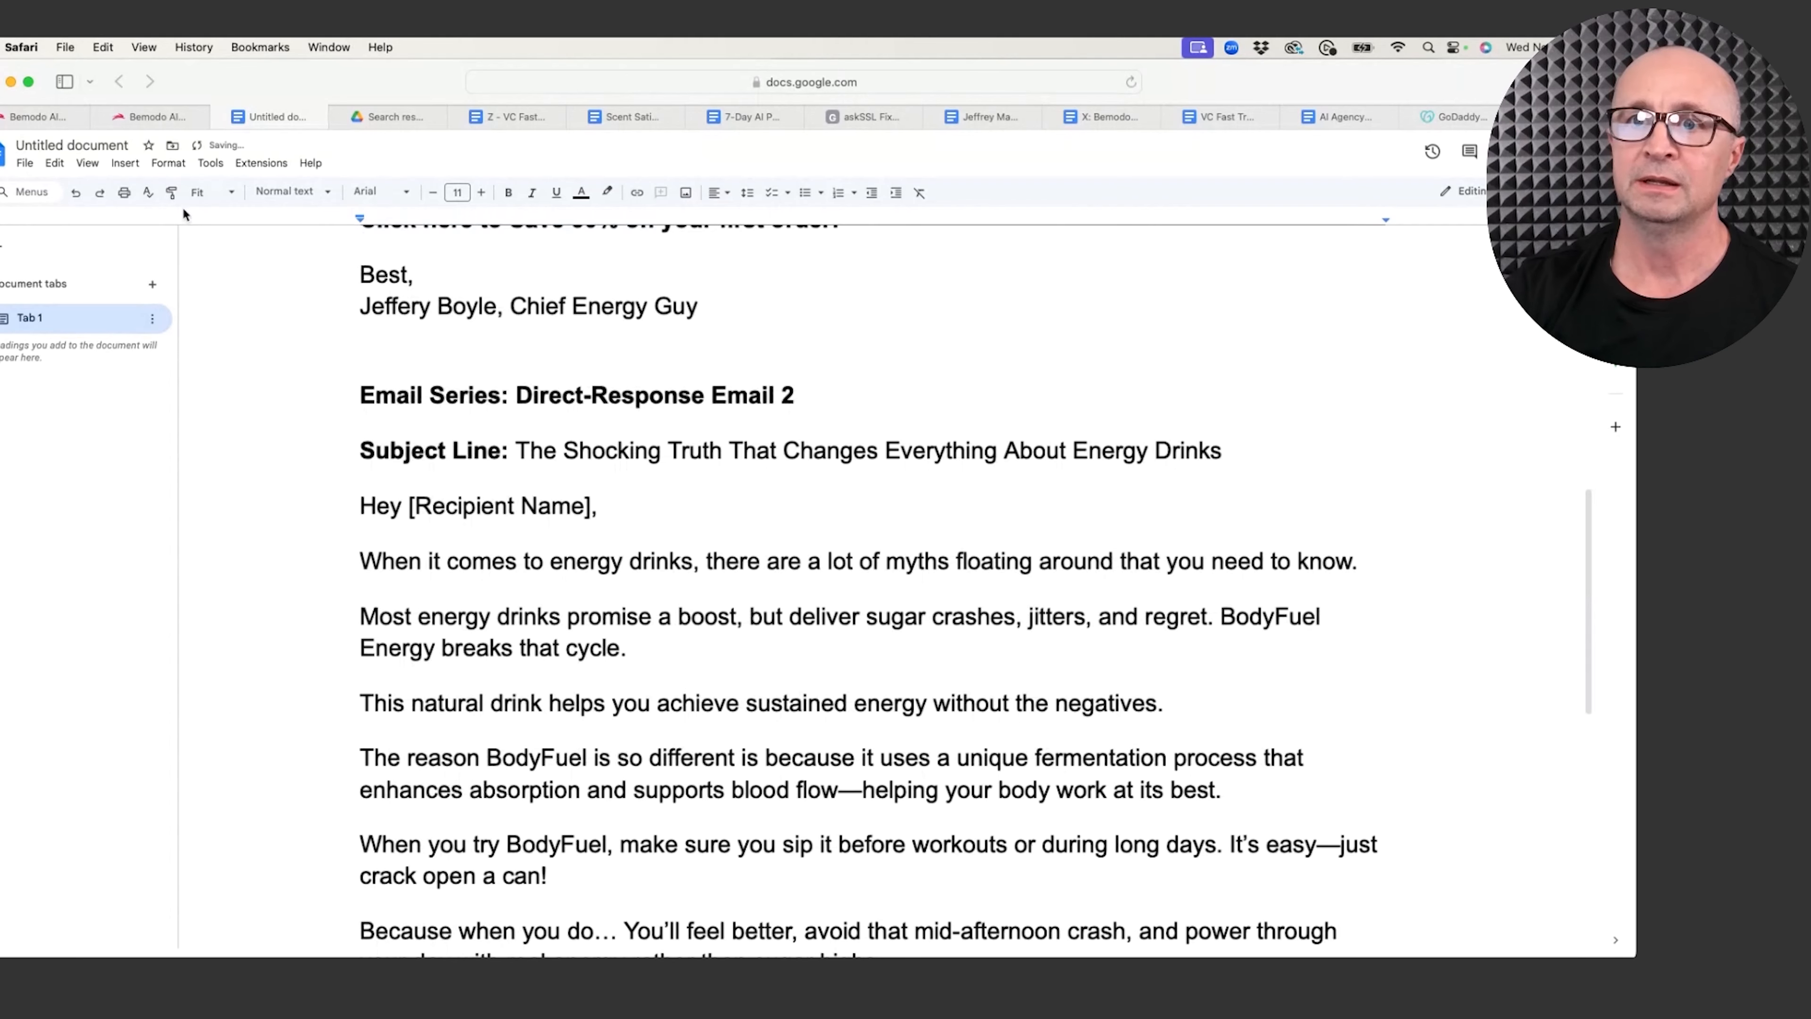
{"action": "left_click", "coordinate": [166, 114]}
Step: Copy the Email 3 title from the outline in the BodyFuel chat
{"action": "left_click", "coordinate": [50, 117]}
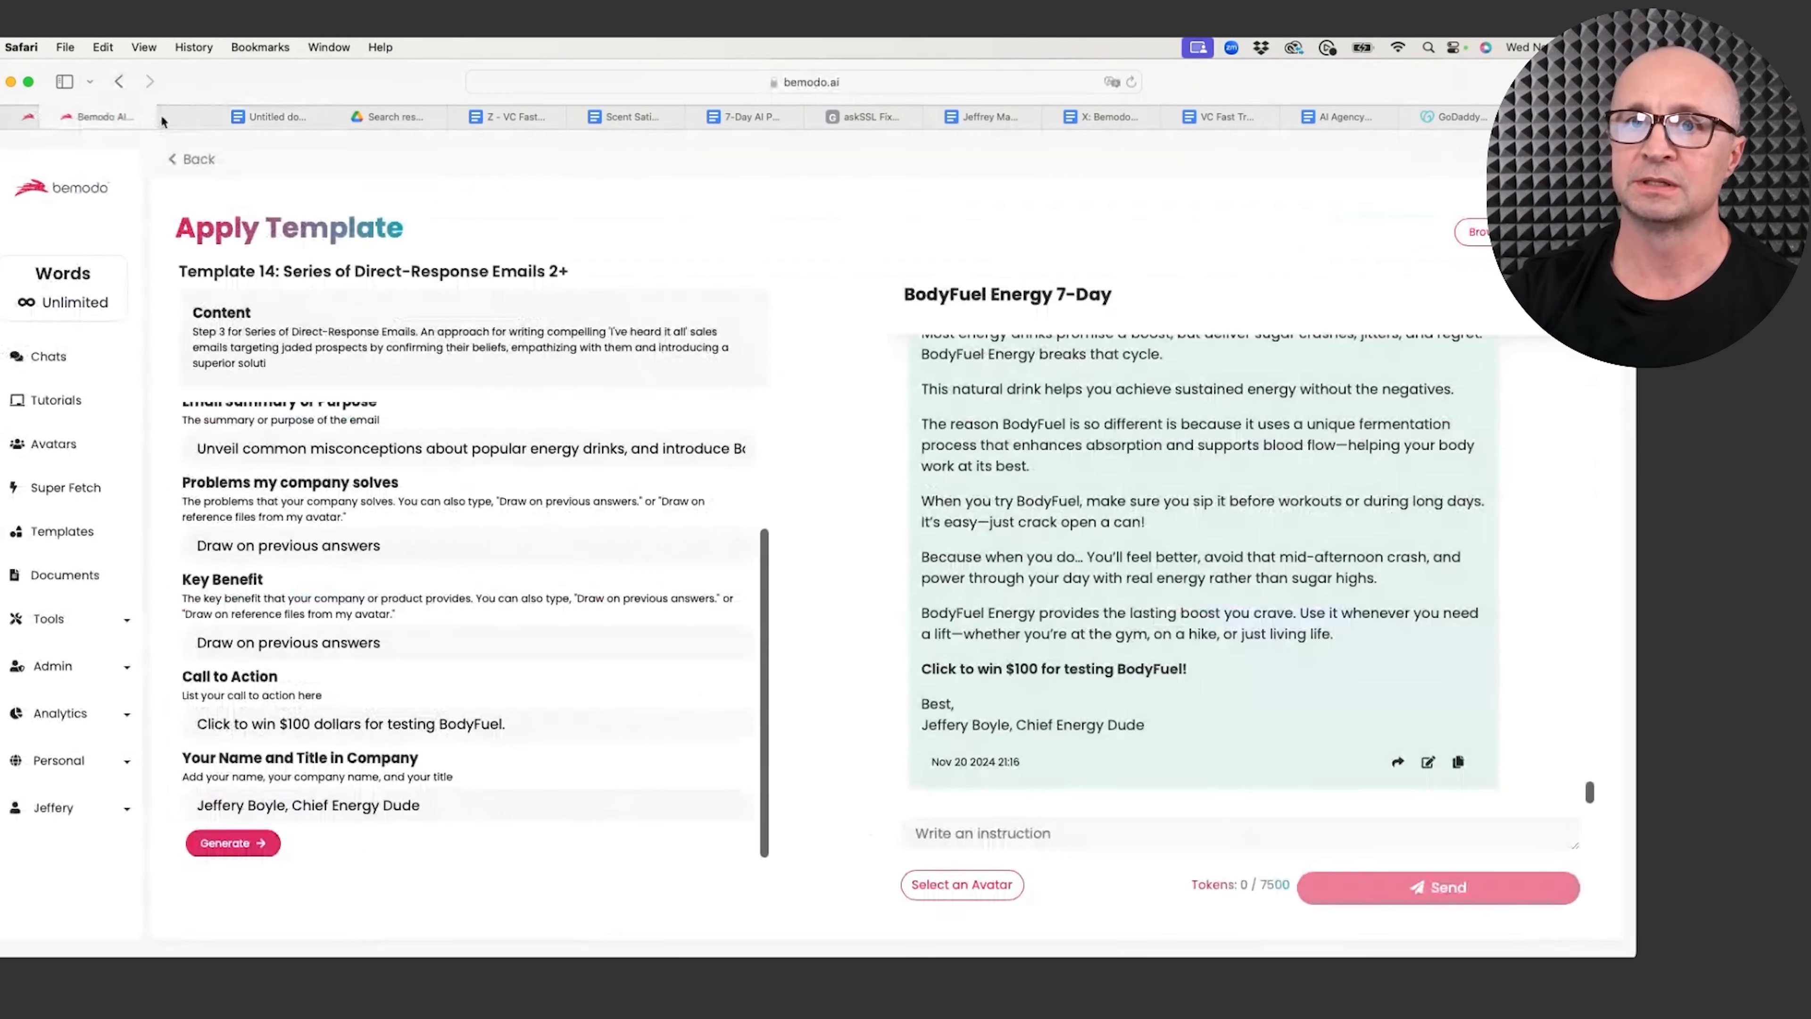
{"action": "scroll", "coordinate": [372, 511], "scroll_direction": "up", "scroll_amount": 1}
{"action": "scroll", "coordinate": [372, 512], "scroll_direction": "up", "scroll_amount": 1}
{"action": "scroll", "coordinate": [927, 592], "scroll_direction": "up", "scroll_amount": 10}
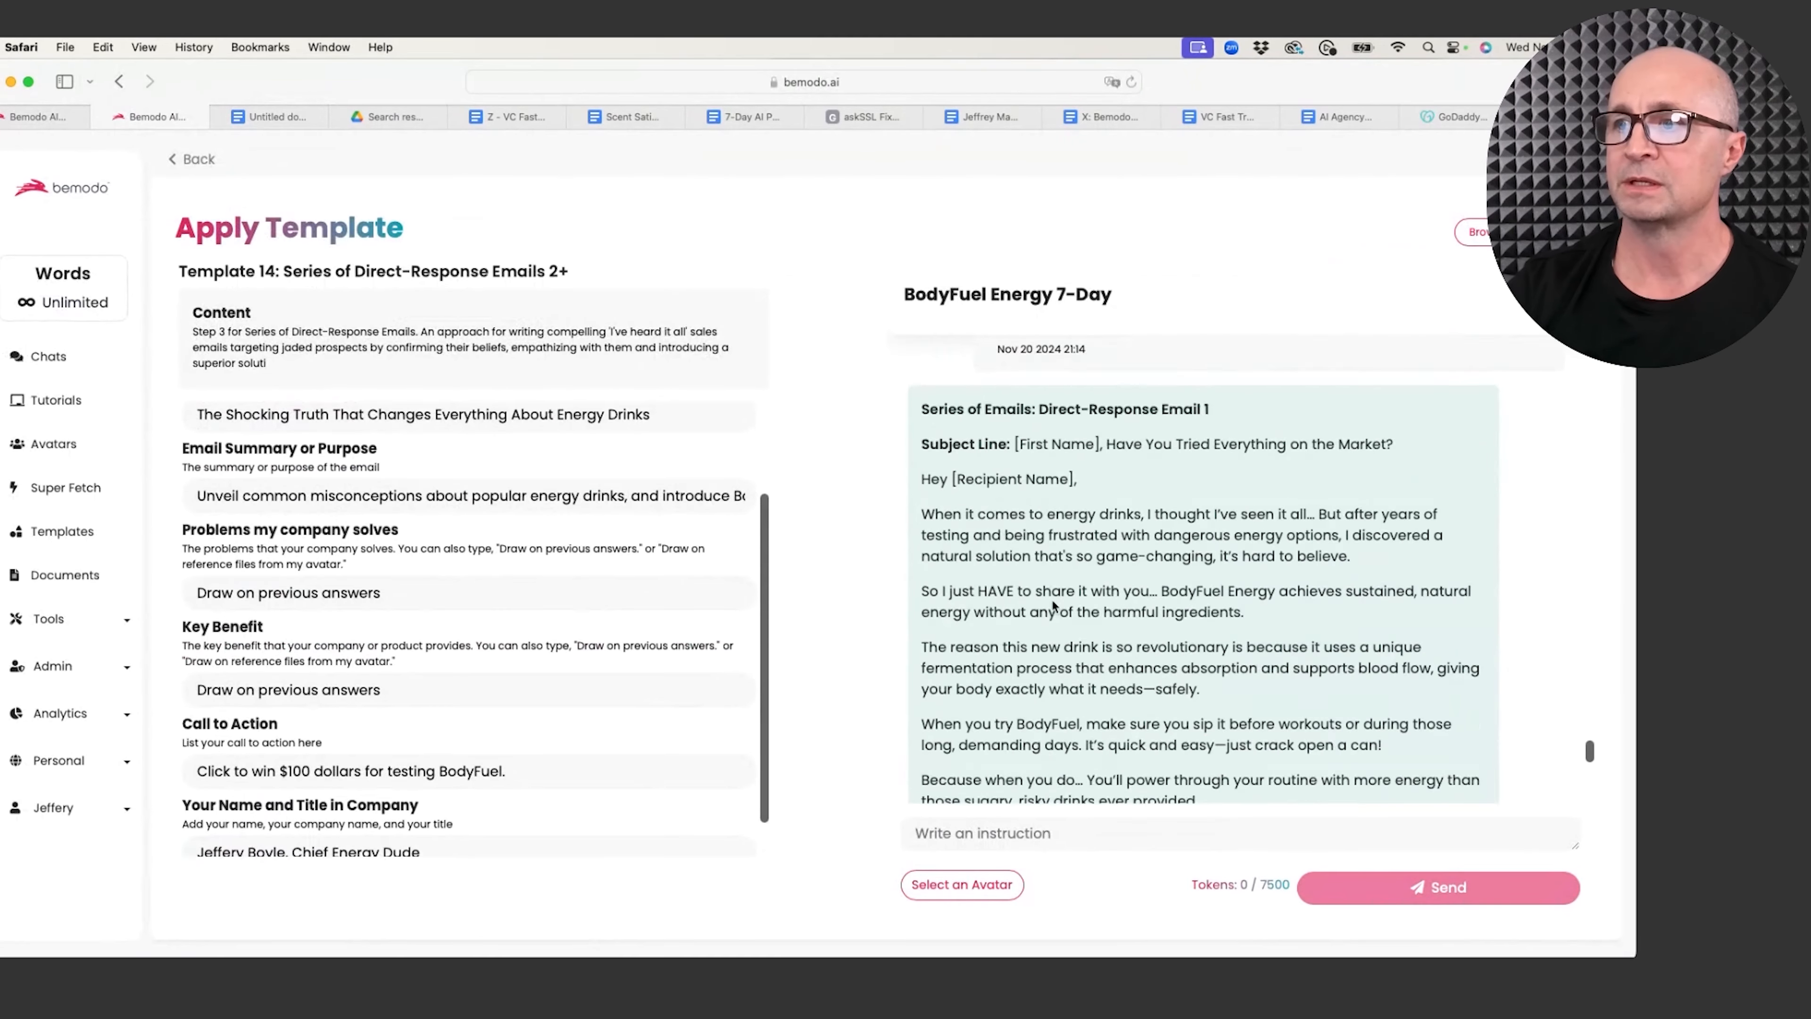
{"action": "scroll", "coordinate": [1050, 597], "scroll_direction": "down", "scroll_amount": 5}
{"action": "scroll", "coordinate": [1052, 599], "scroll_direction": "up", "scroll_amount": 5}
{"action": "scroll", "coordinate": [1052, 599], "scroll_direction": "up", "scroll_amount": 10}
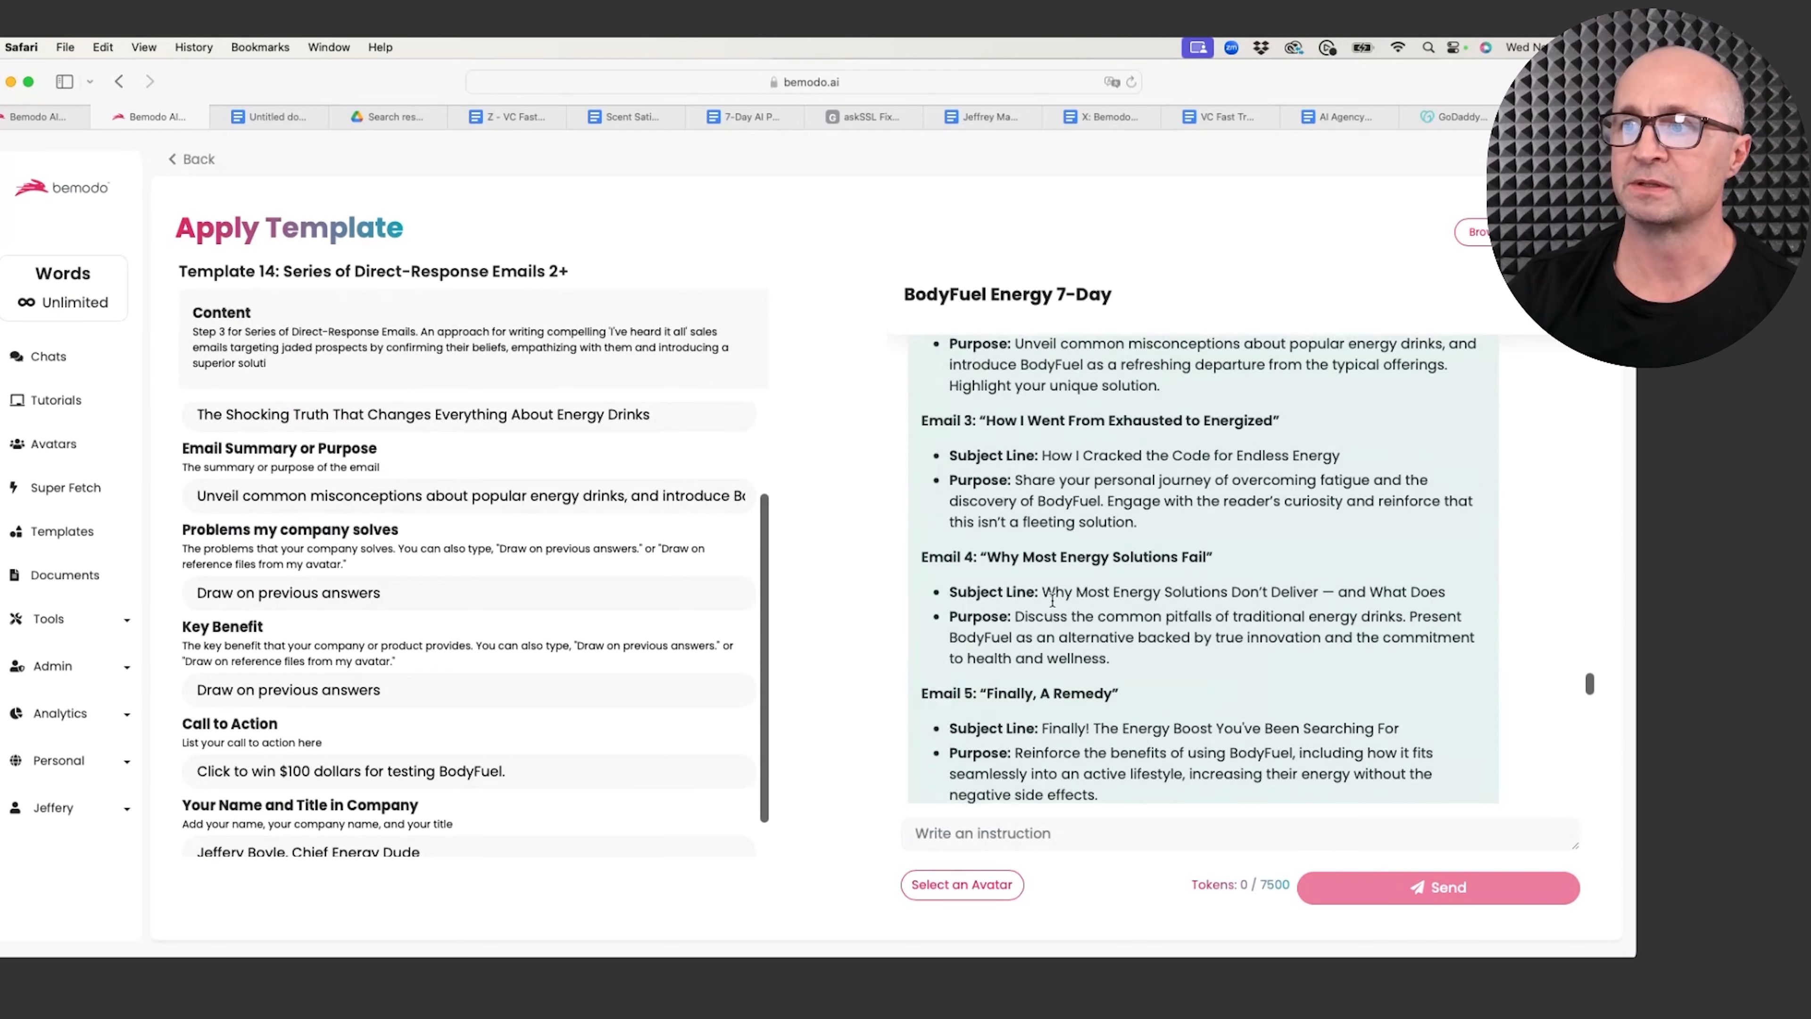
{"action": "left_click_drag", "start_coordinate": [1274, 427], "coordinate": [978, 430]}
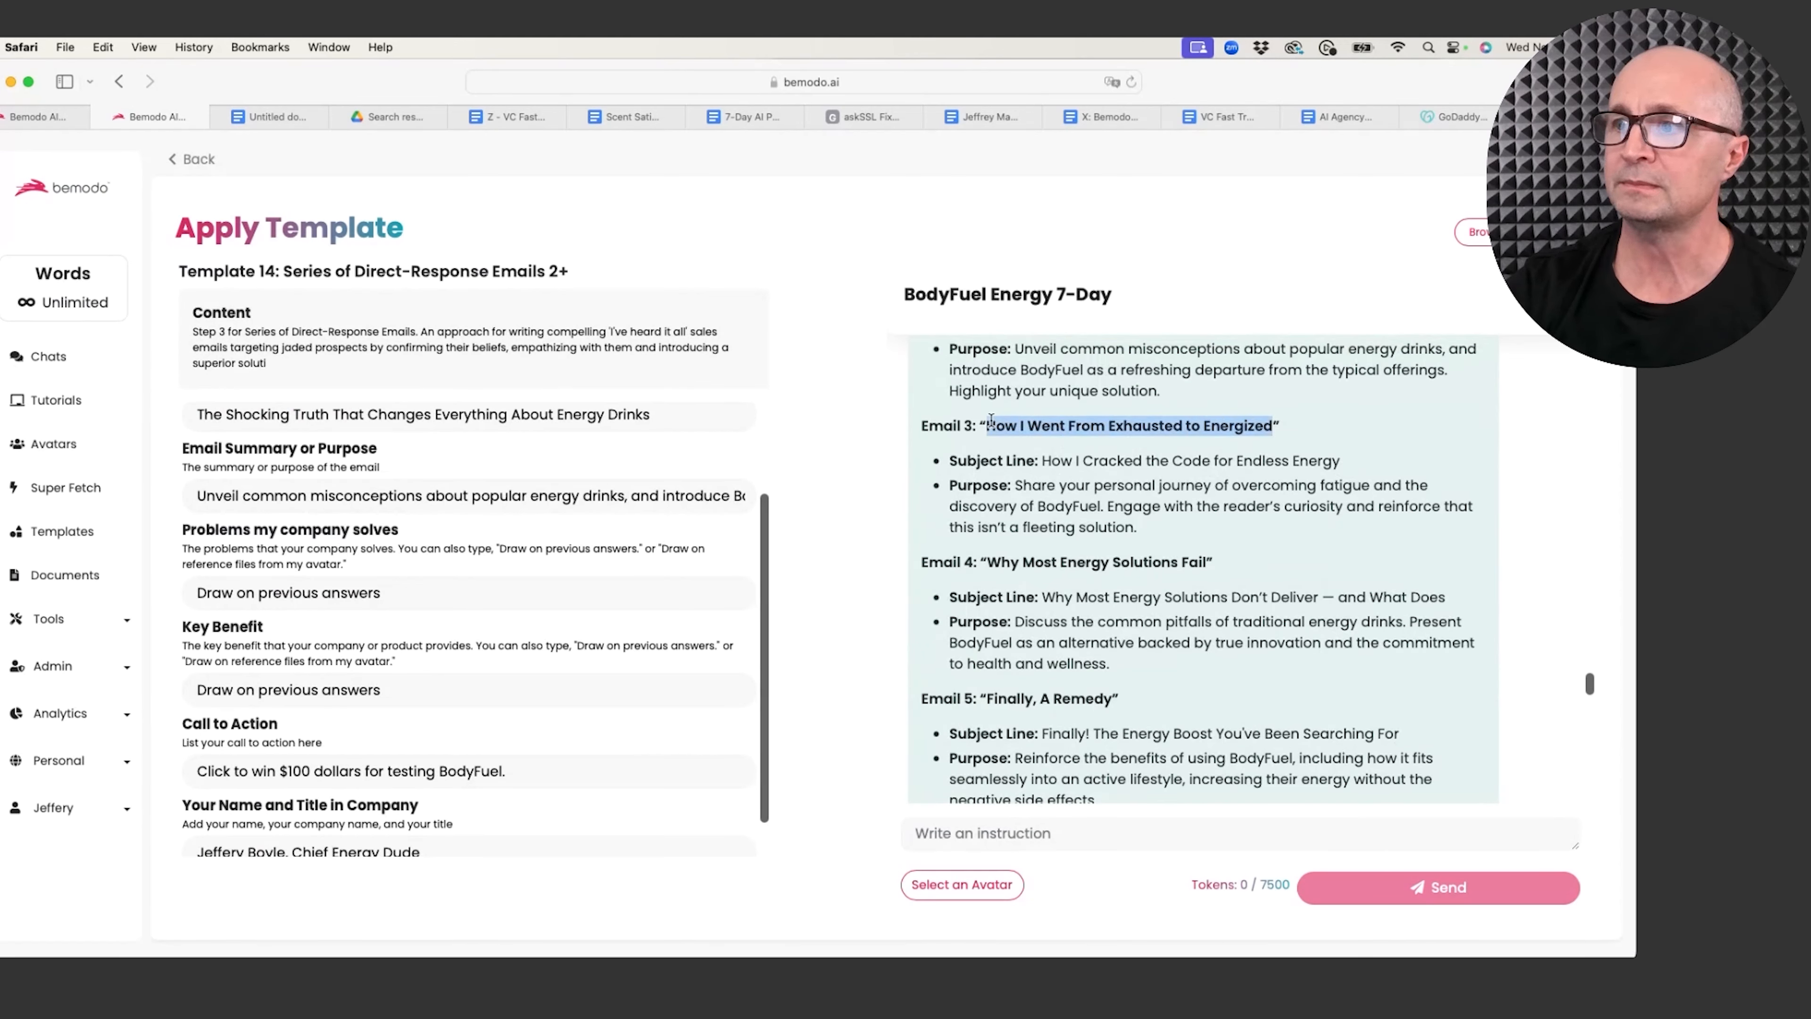
{"action": "key", "text": "super+c"}
Step: Change Email Number to 3 and paste the Email 3 title as the subject line
{"action": "scroll", "coordinate": [411, 459], "scroll_direction": "up", "scroll_amount": 3}
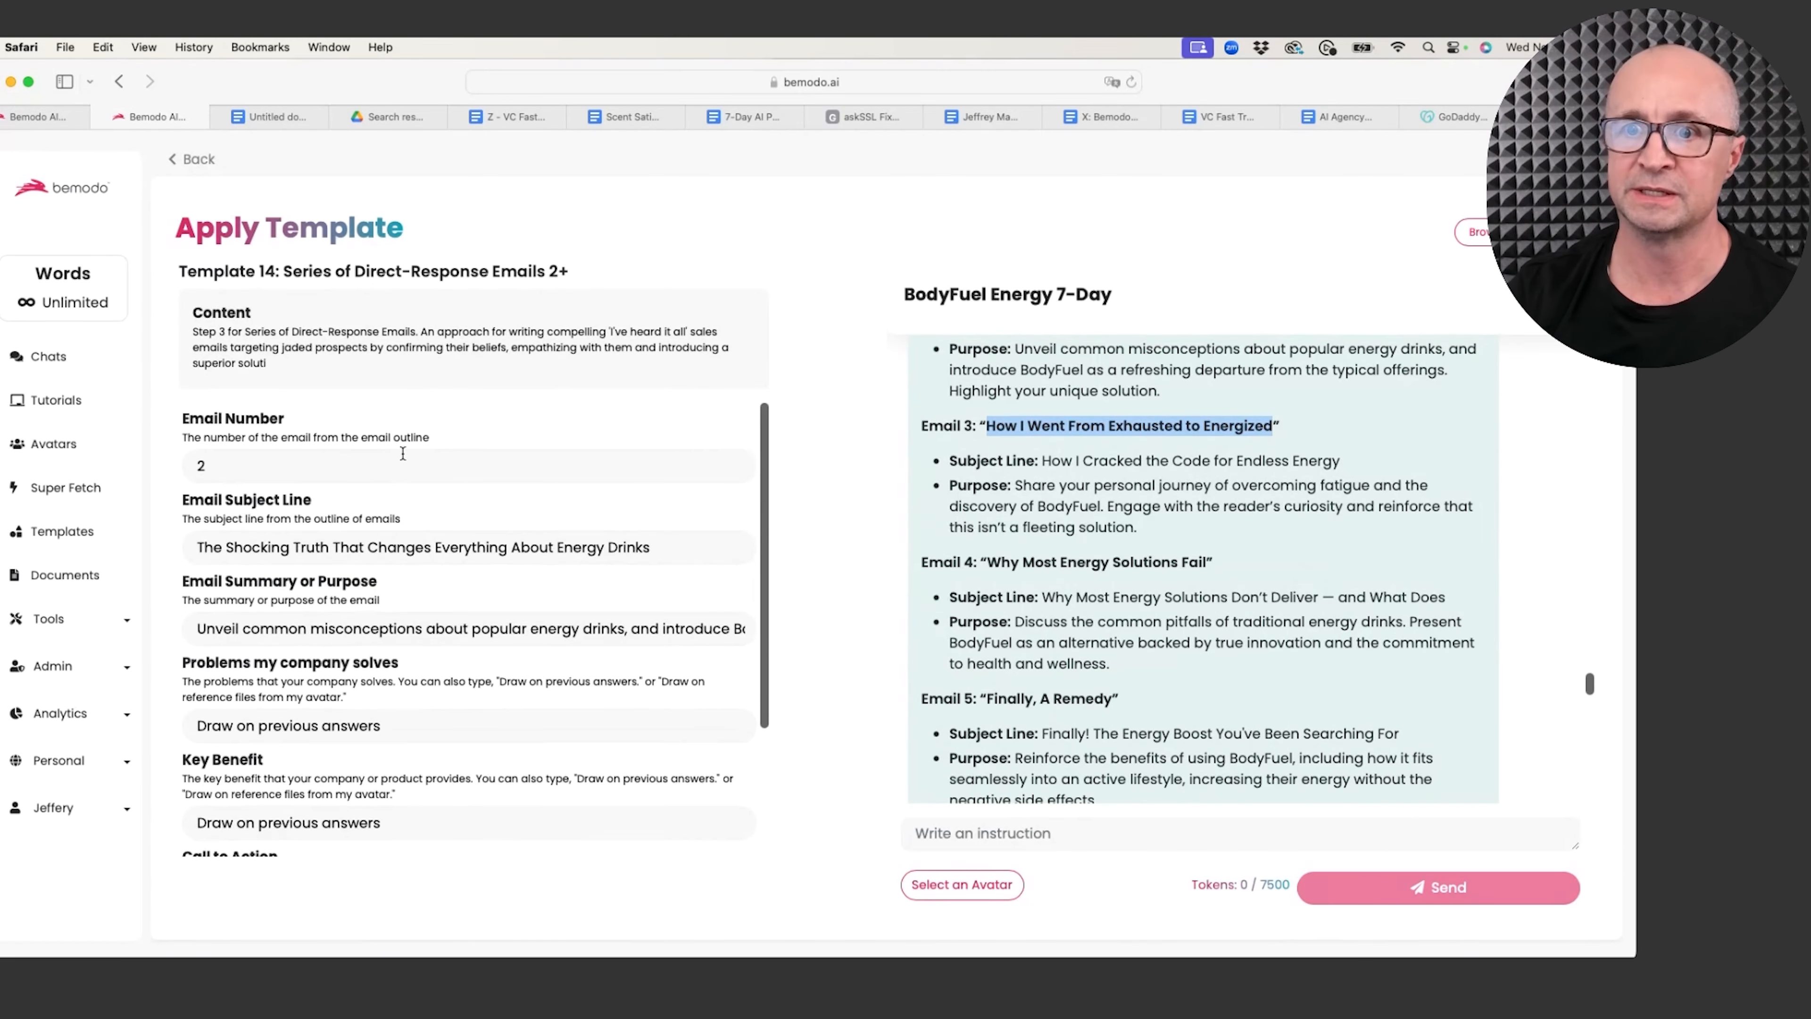
{"action": "left_click", "coordinate": [301, 467]}
{"action": "key", "text": "BackSpace"}
{"action": "type", "text": "3"}
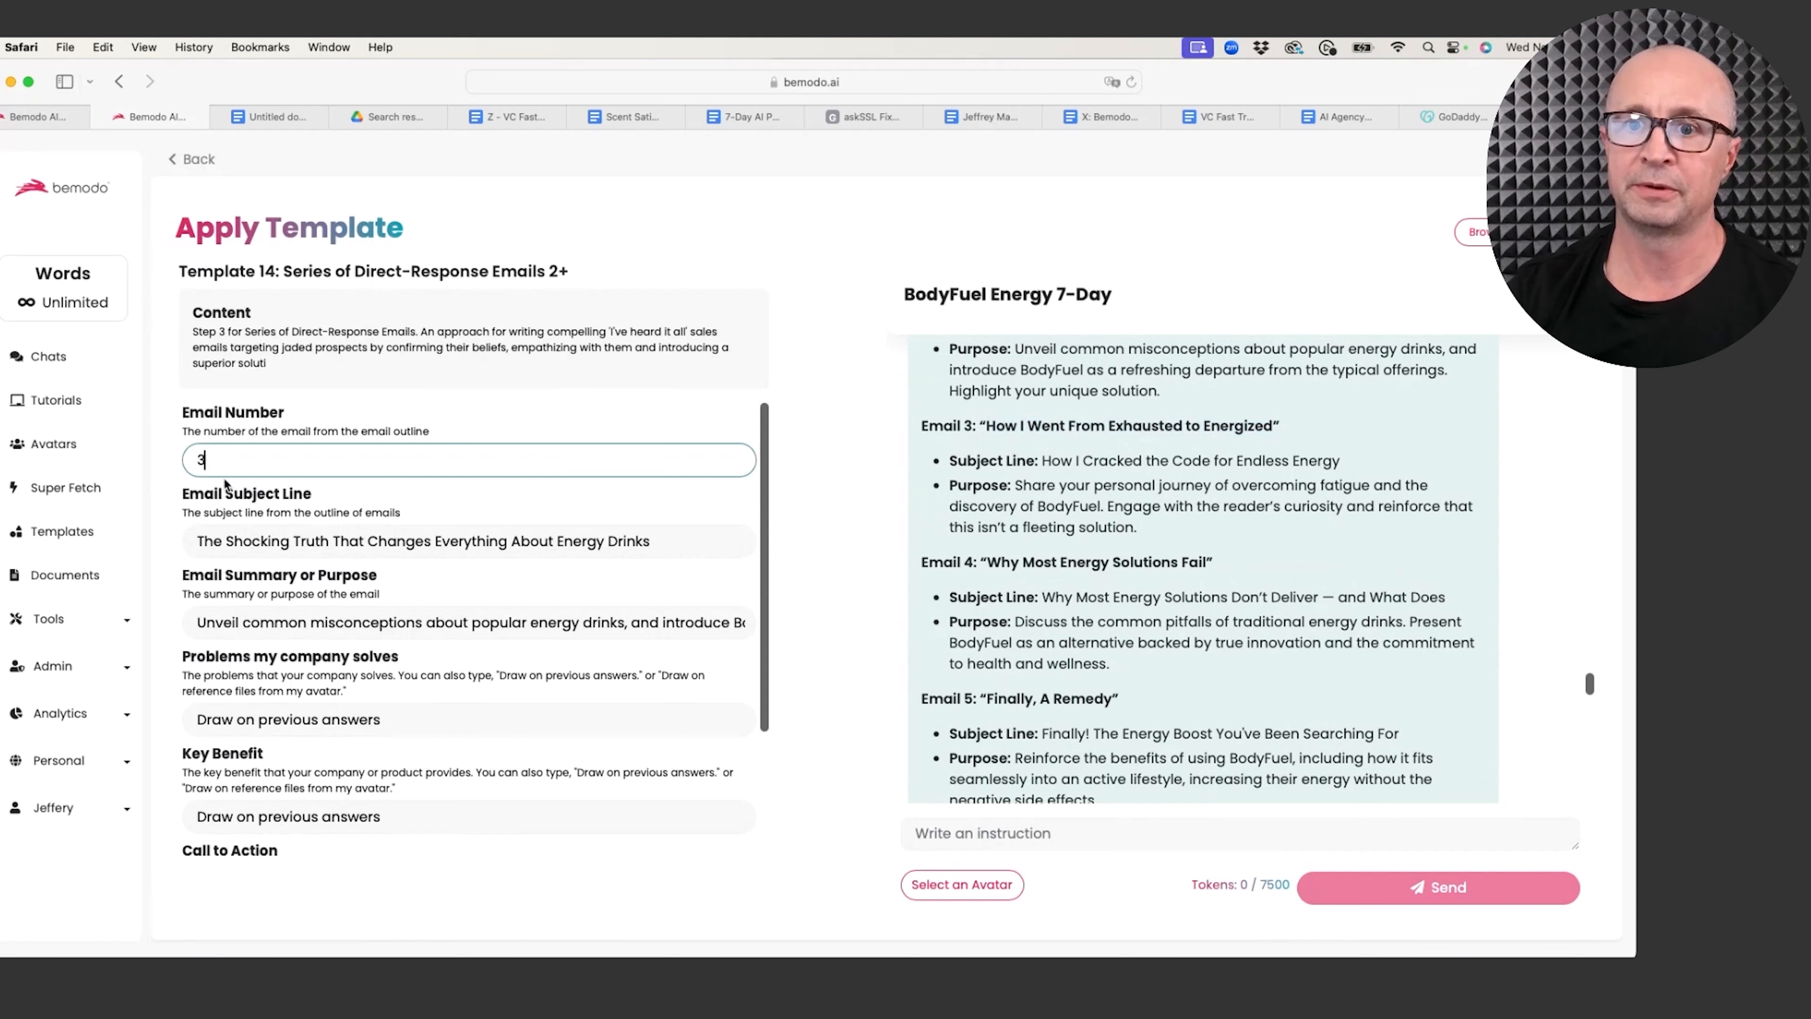
{"action": "key", "text": "Tab"}
{"action": "key", "text": "super+v"}
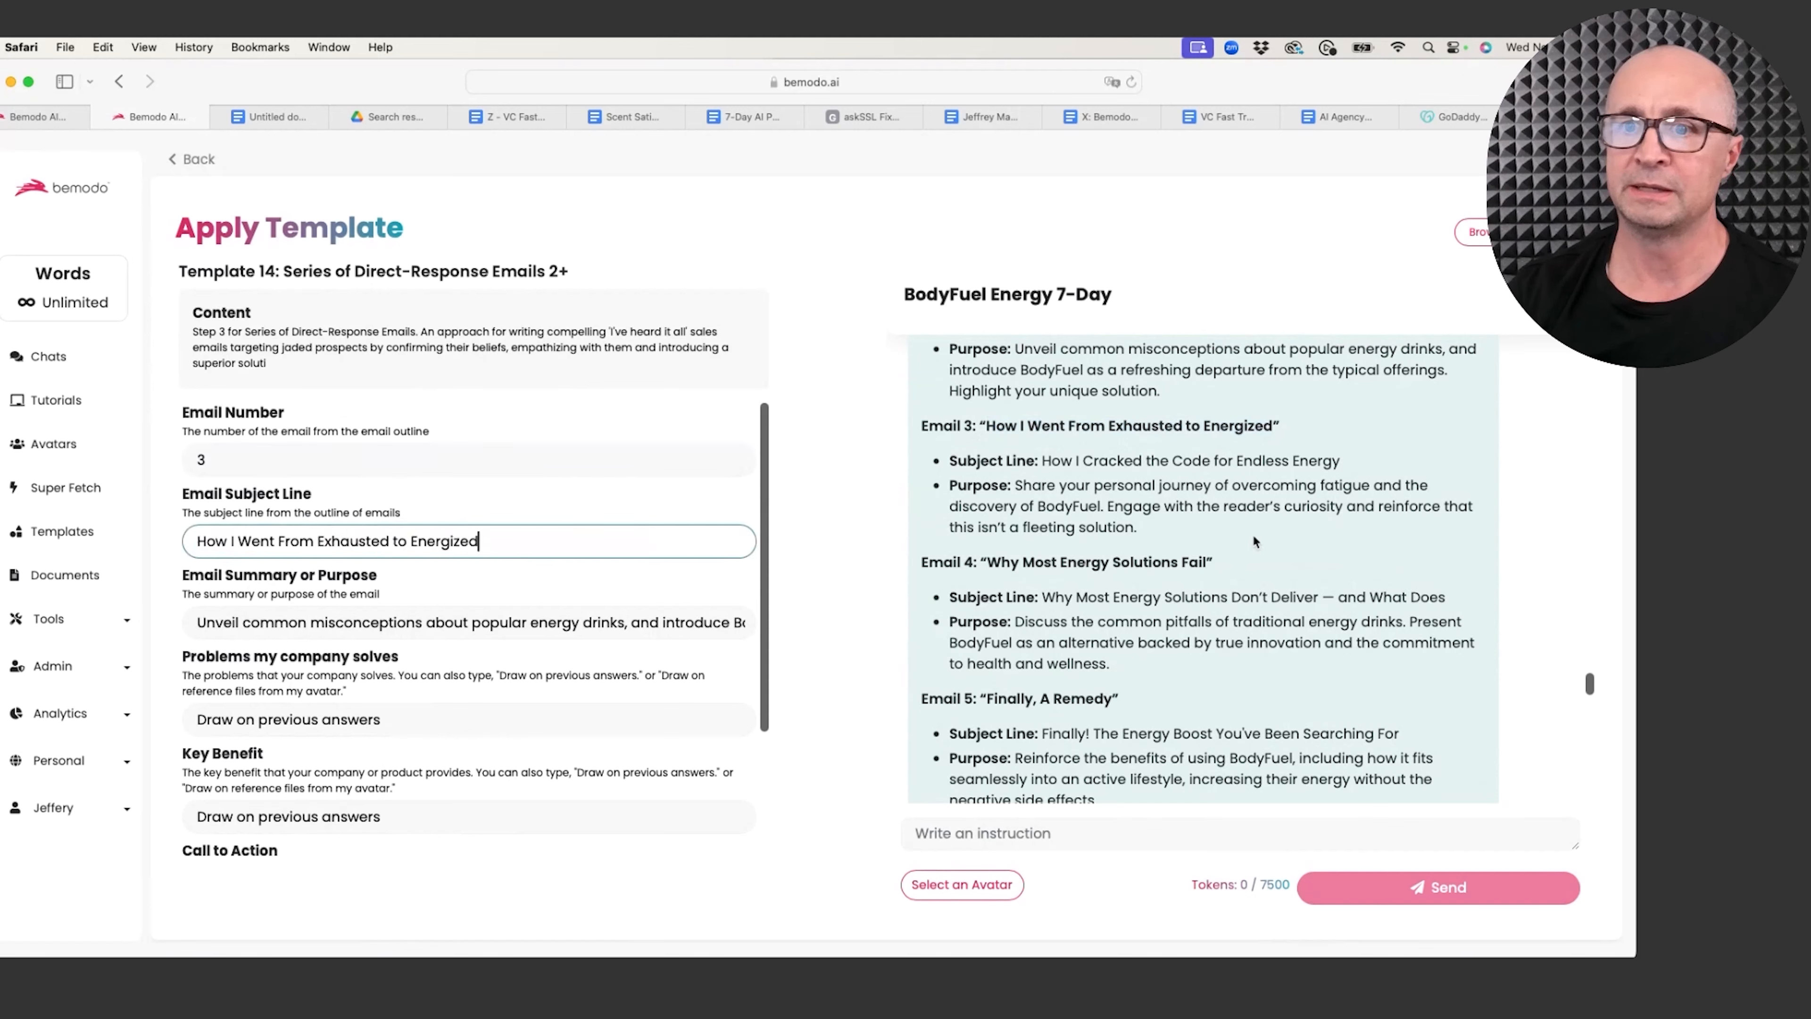
Step: Replace the purpose with Email 3's purpose text and generate the third email
{"action": "left_click_drag", "start_coordinate": [1138, 528], "coordinate": [1015, 490]}
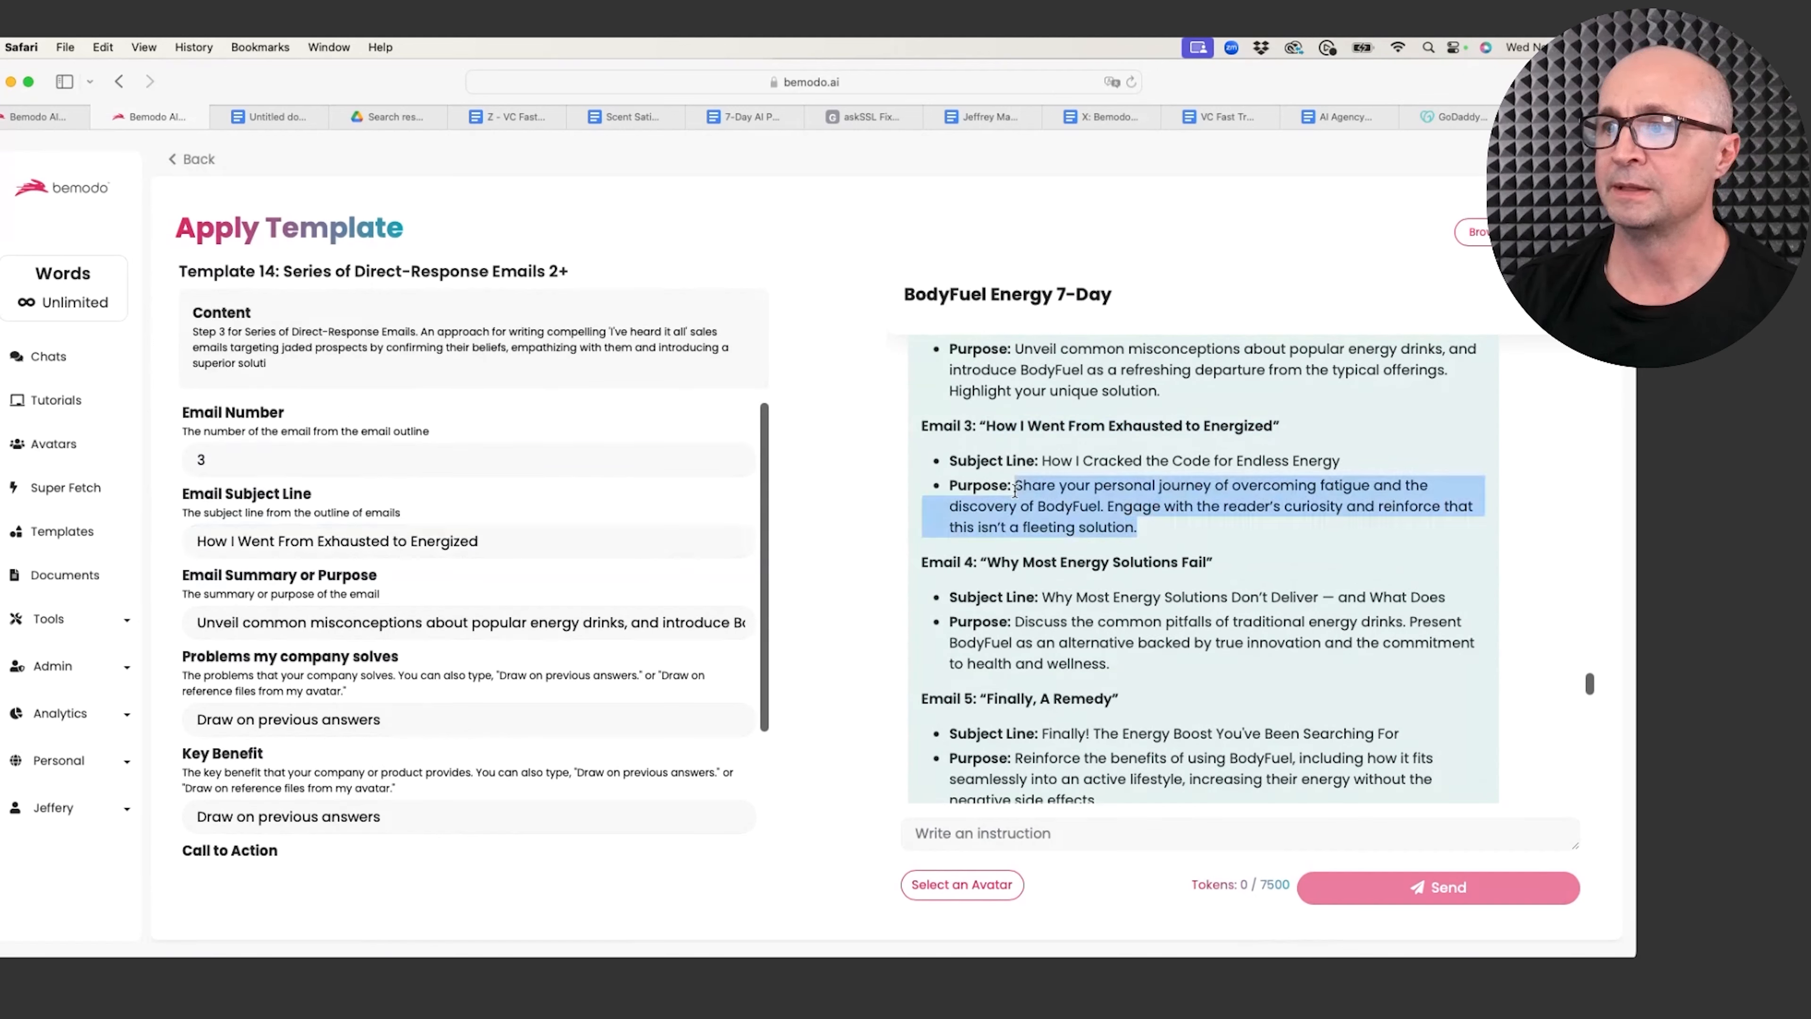
{"action": "triple_click", "coordinate": [383, 620]}
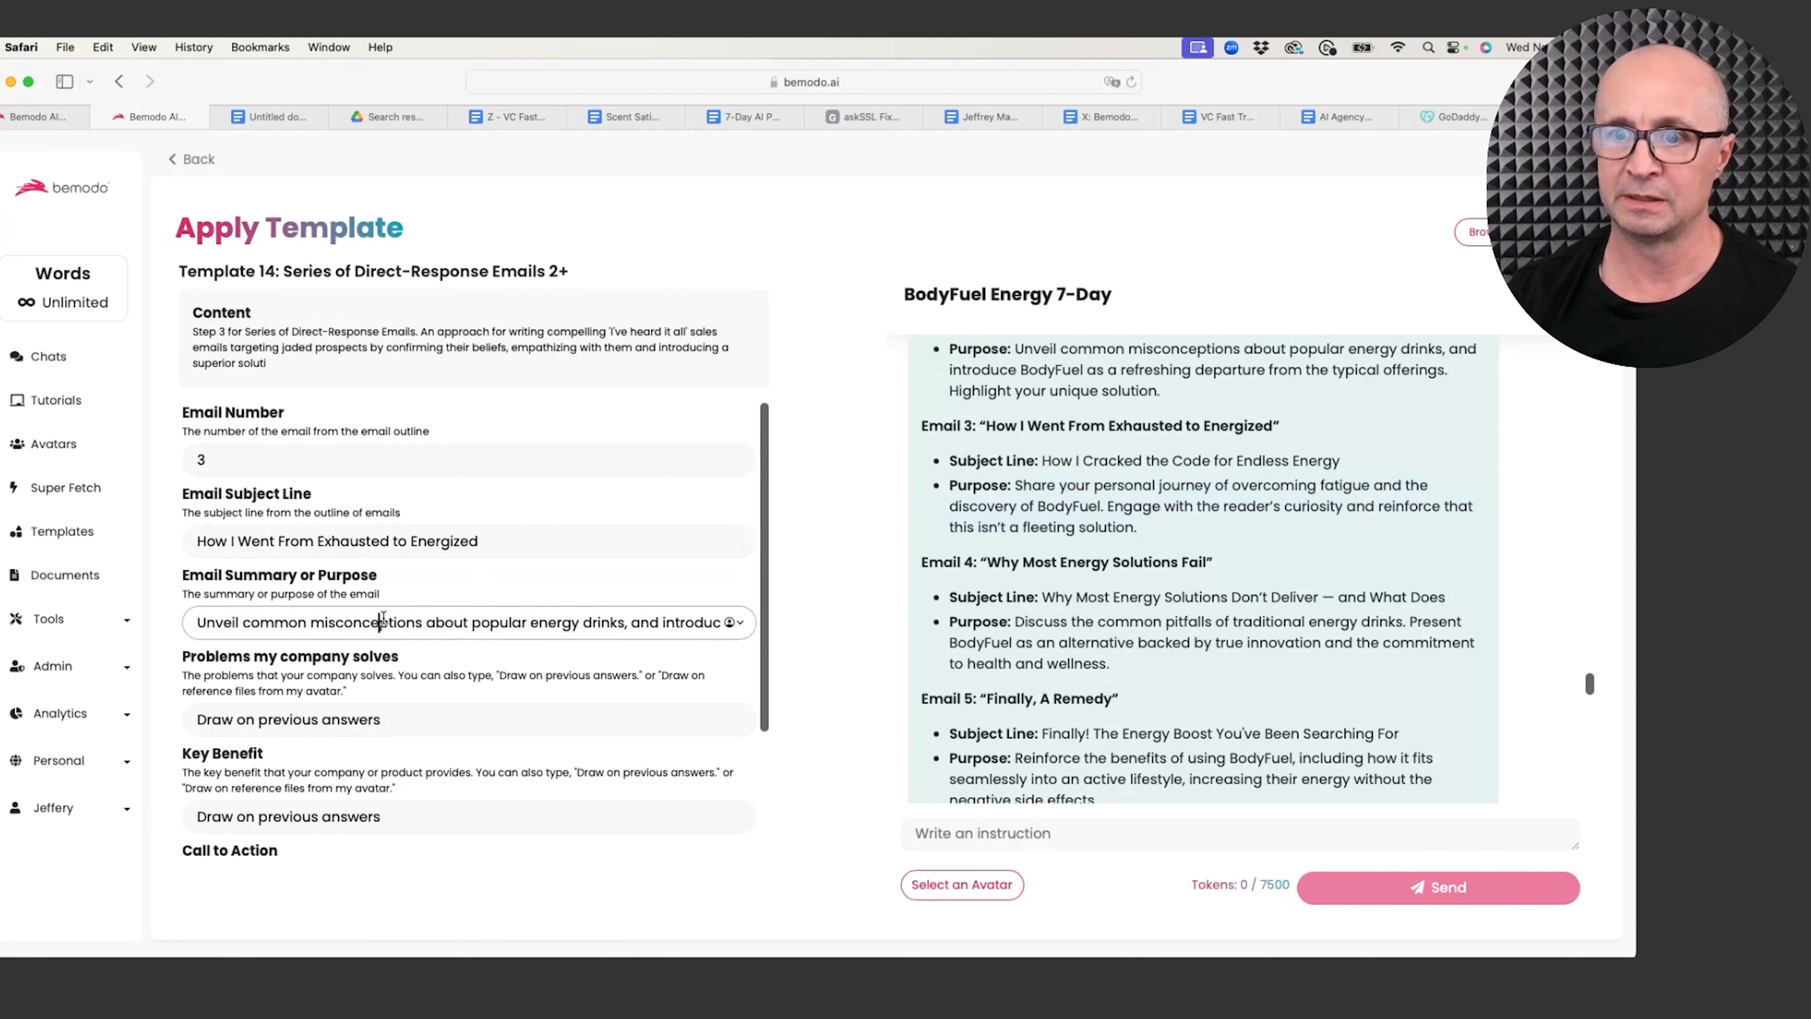
{"action": "key", "text": "super+v"}
{"action": "scroll", "coordinate": [389, 629], "scroll_direction": "down", "scroll_amount": 5}
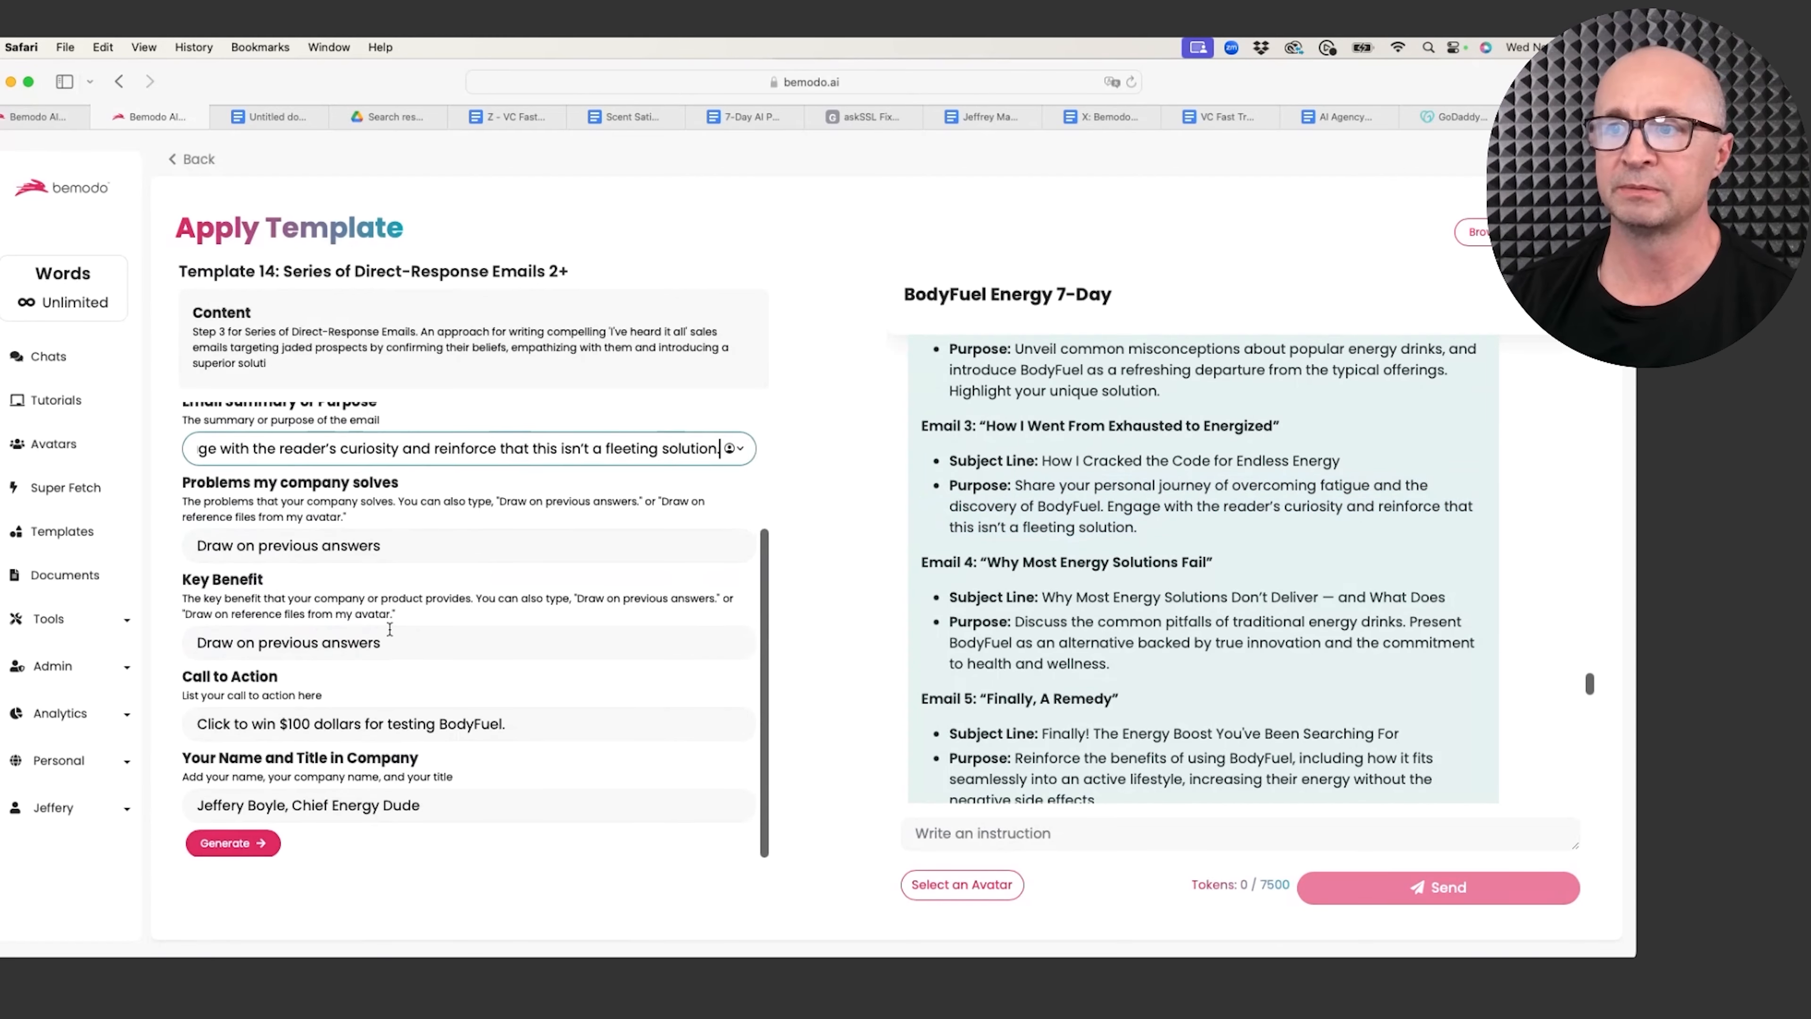
{"action": "left_click", "coordinate": [247, 841]}
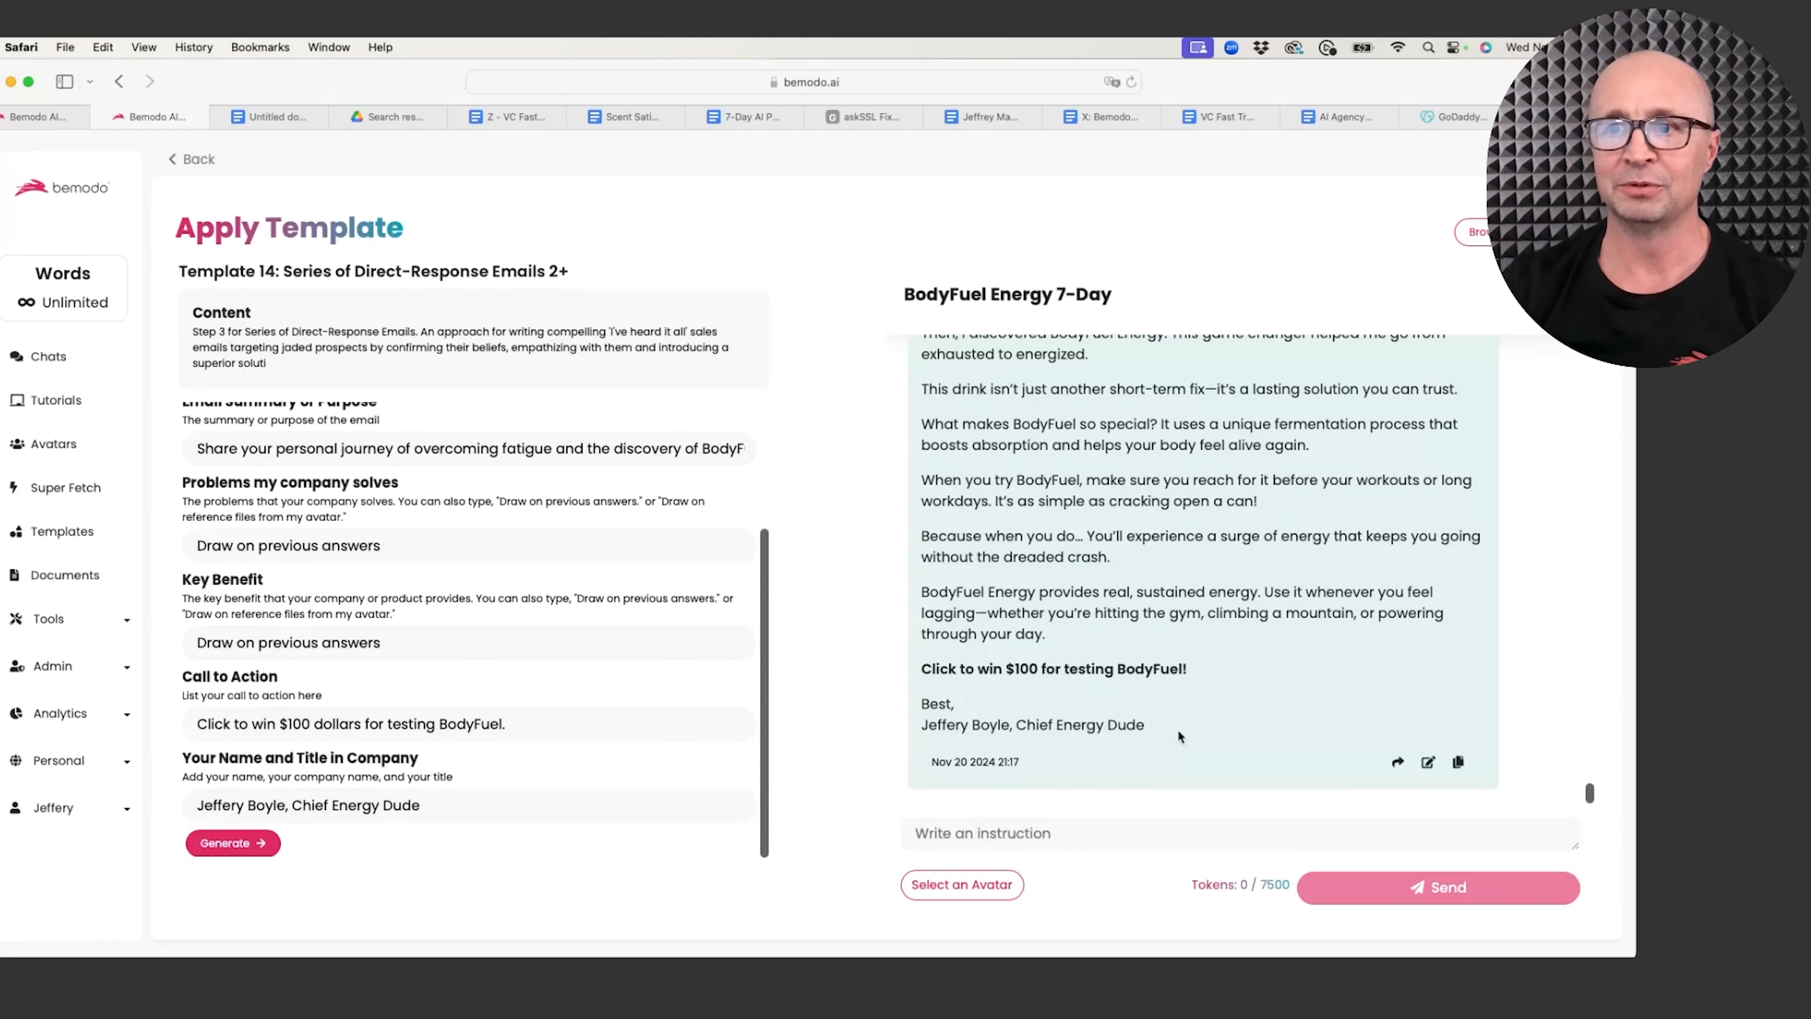
{"action": "scroll", "coordinate": [1116, 579], "scroll_direction": "up", "scroll_amount": 4}
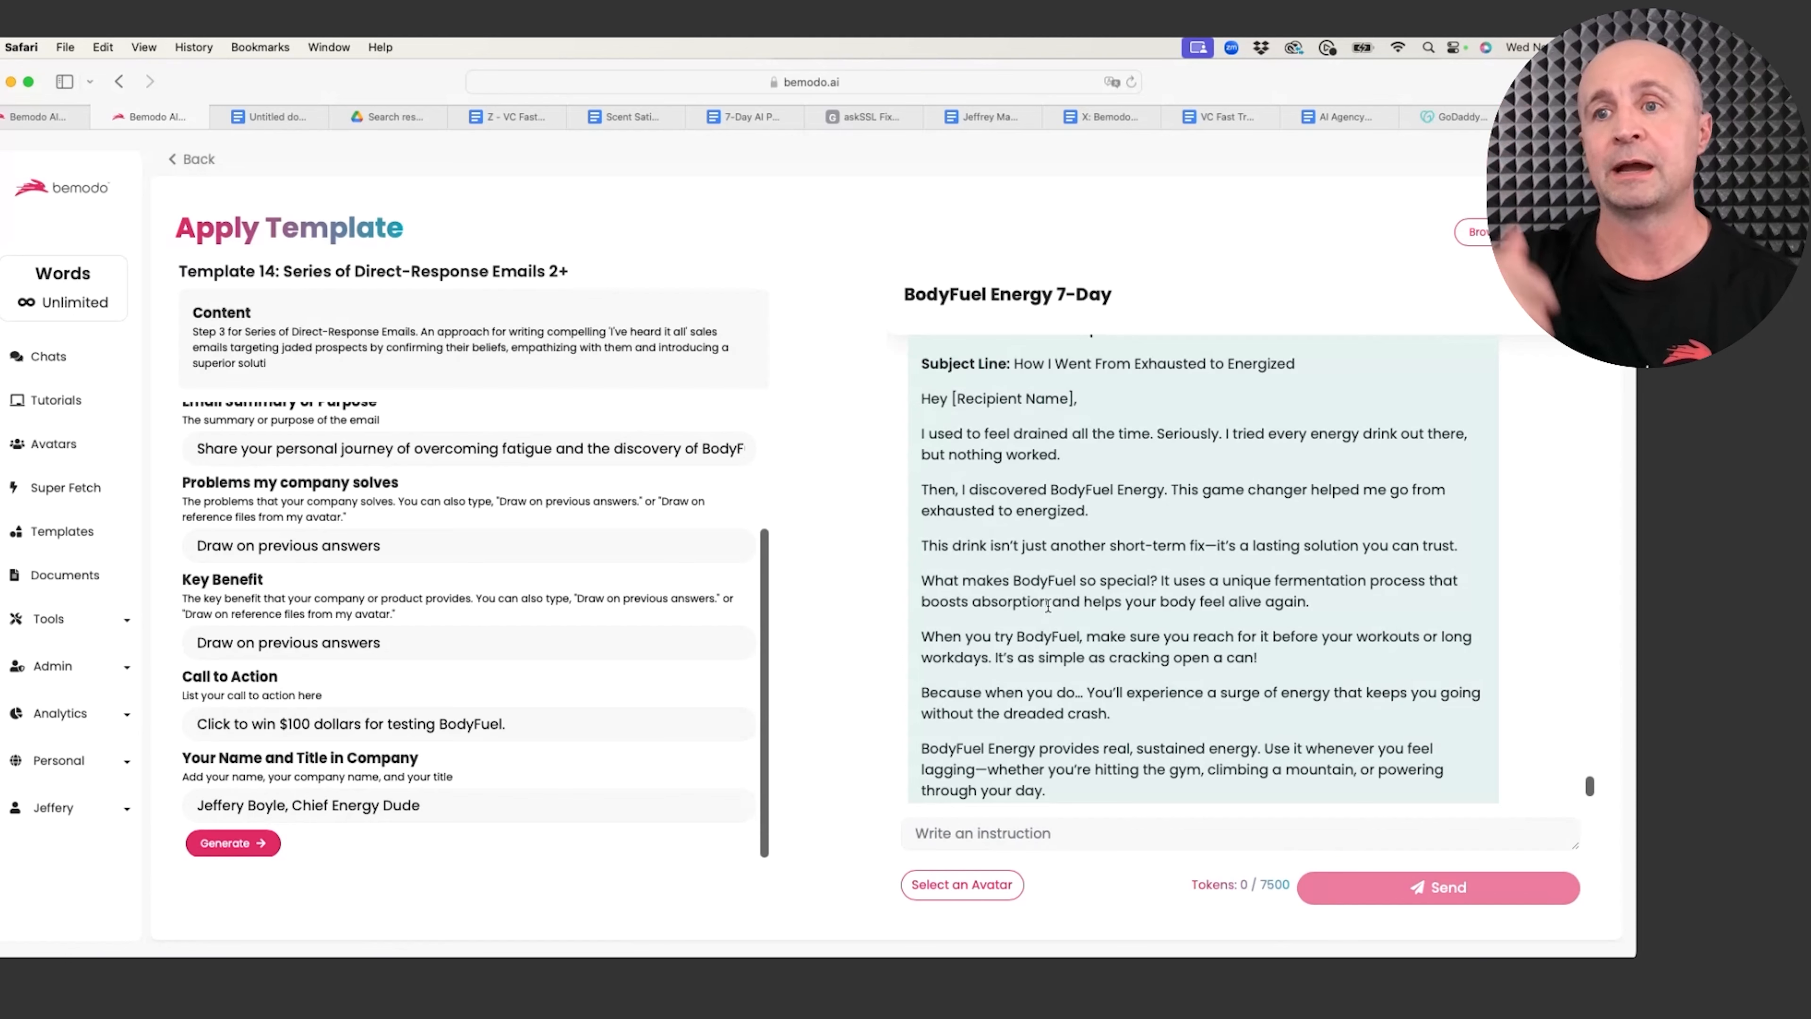
{"action": "left_click", "coordinate": [1044, 820]}
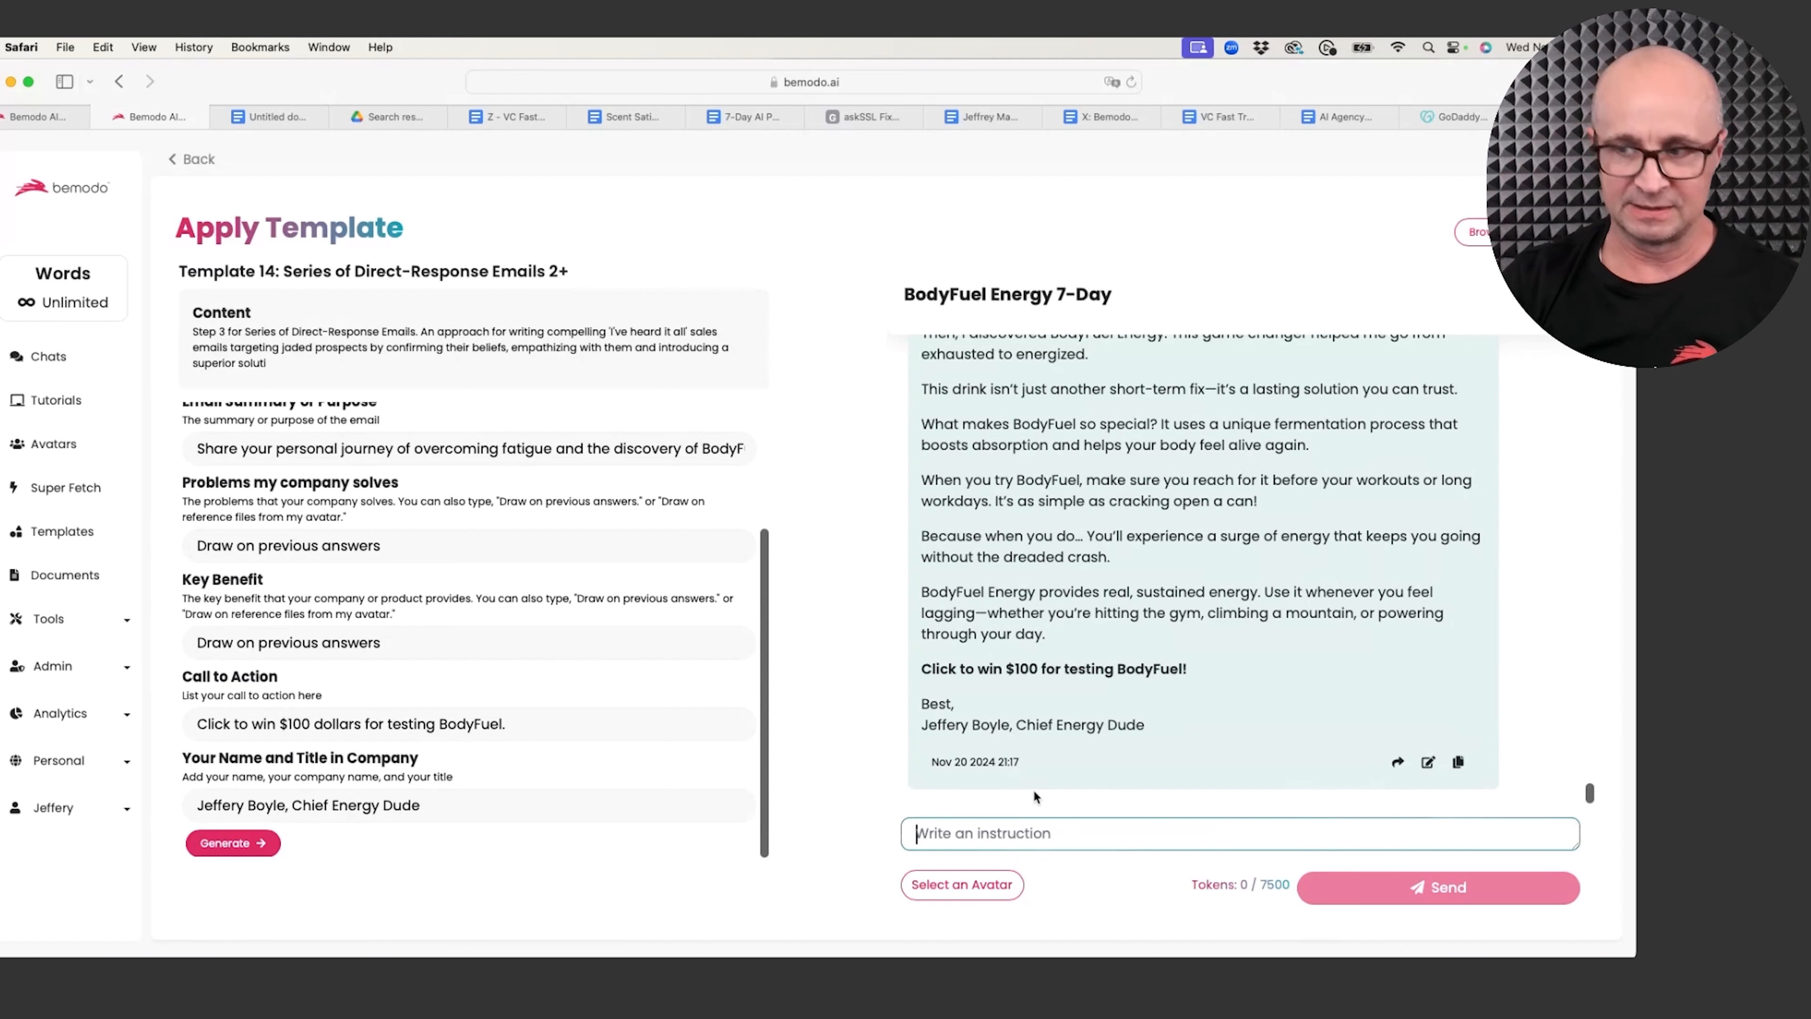
Step: Write a question asking how to space six emails to a non-buyer, with best practices for Mountain time
{"action": "type", "text": "Before I g"}
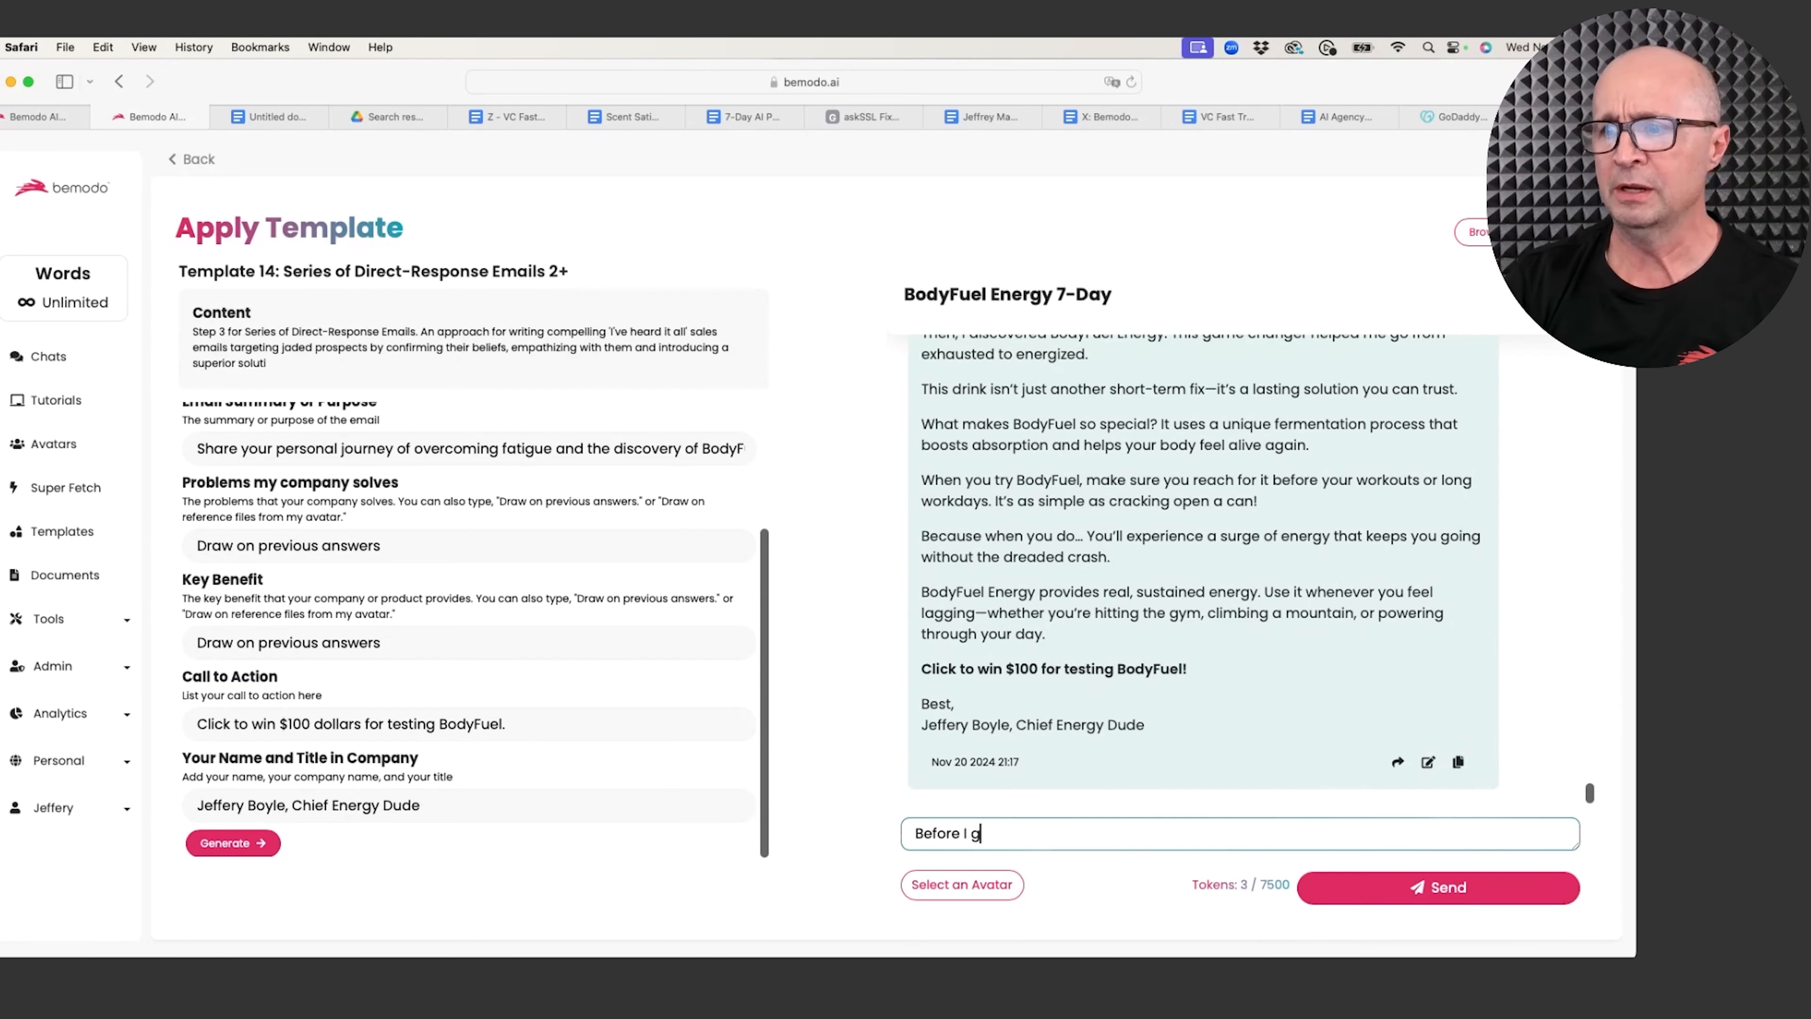
{"action": "type", "text": "o further, how "}
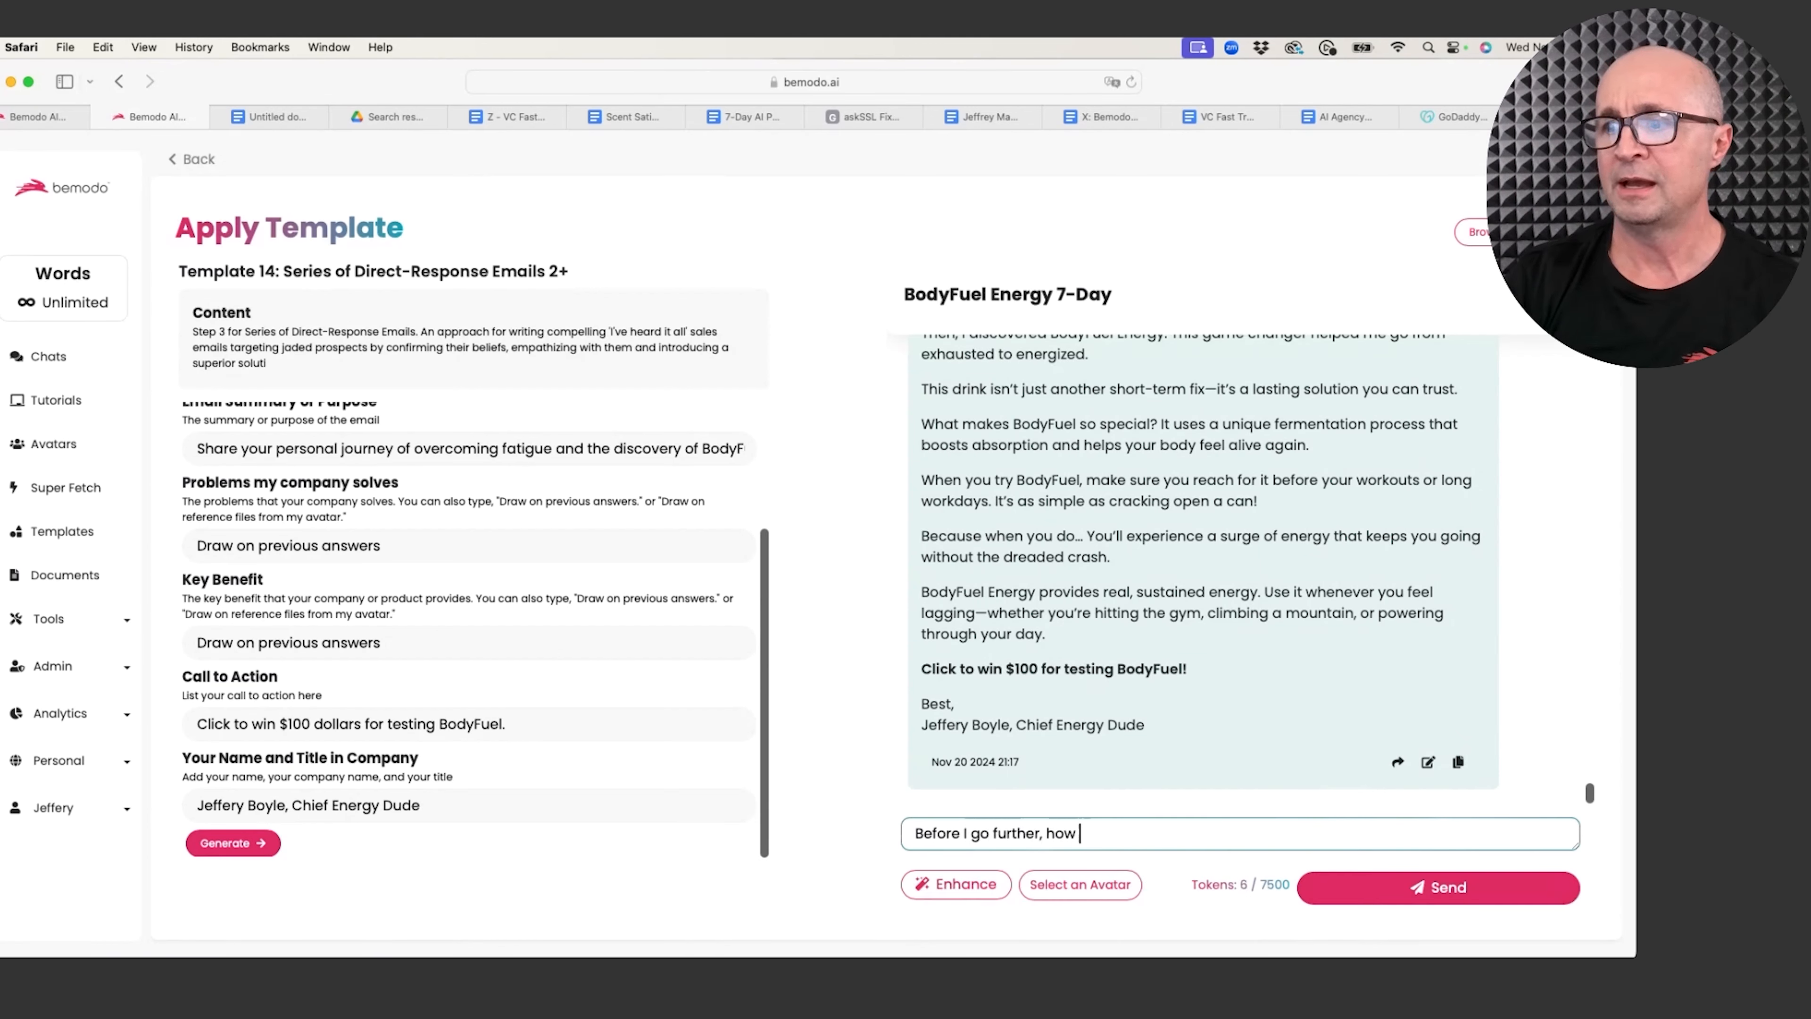
{"action": "type", "text": "should I space o"}
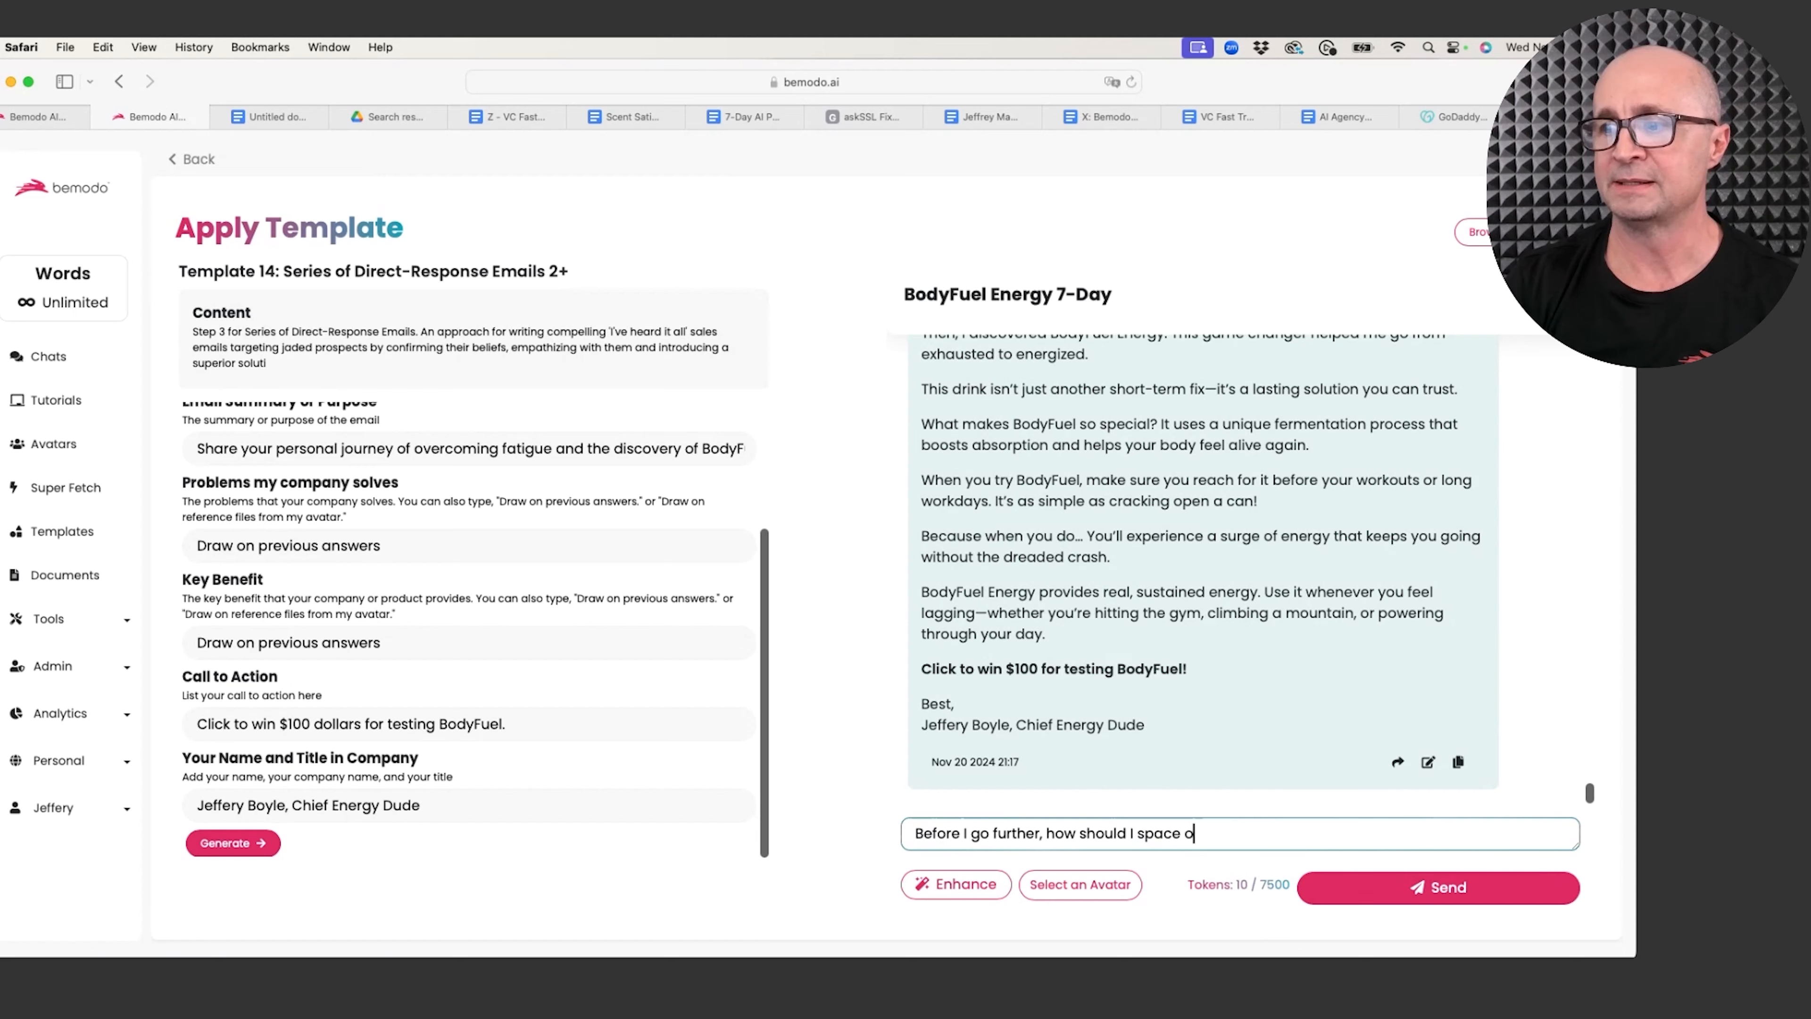
{"action": "type", "text": "ut these emails"}
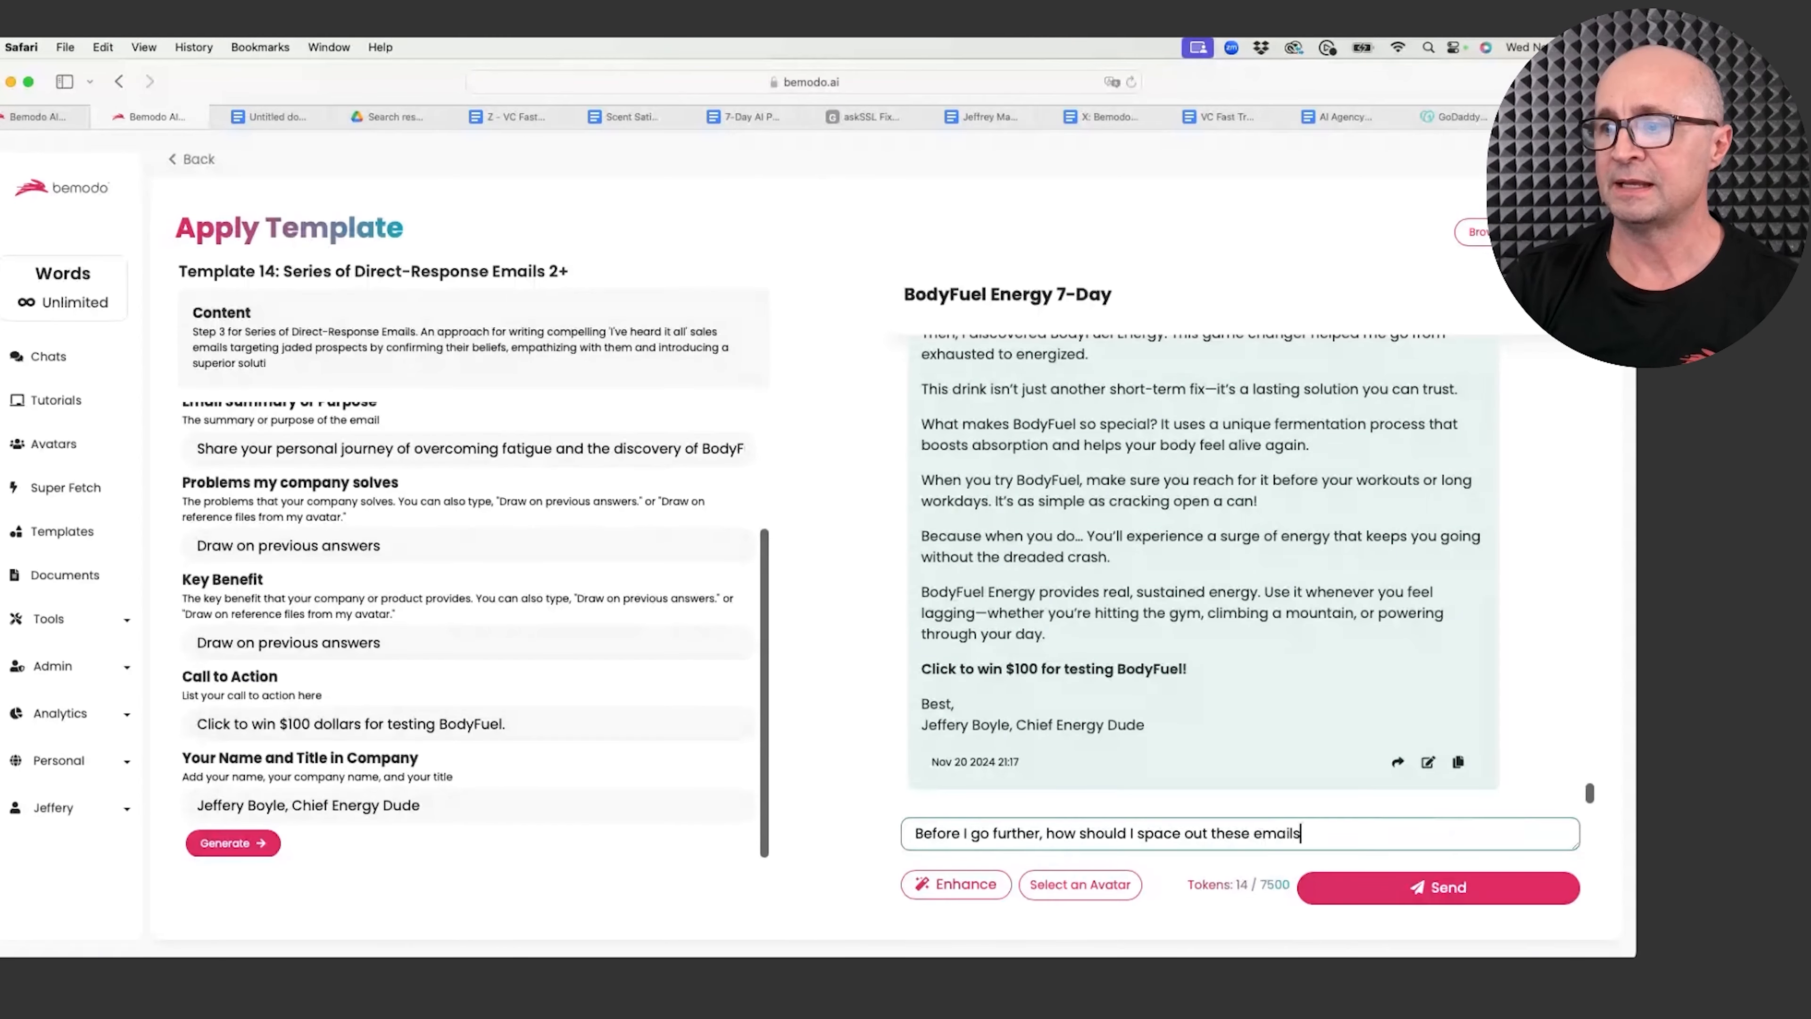
{"action": "type", "text": " to a prospe"}
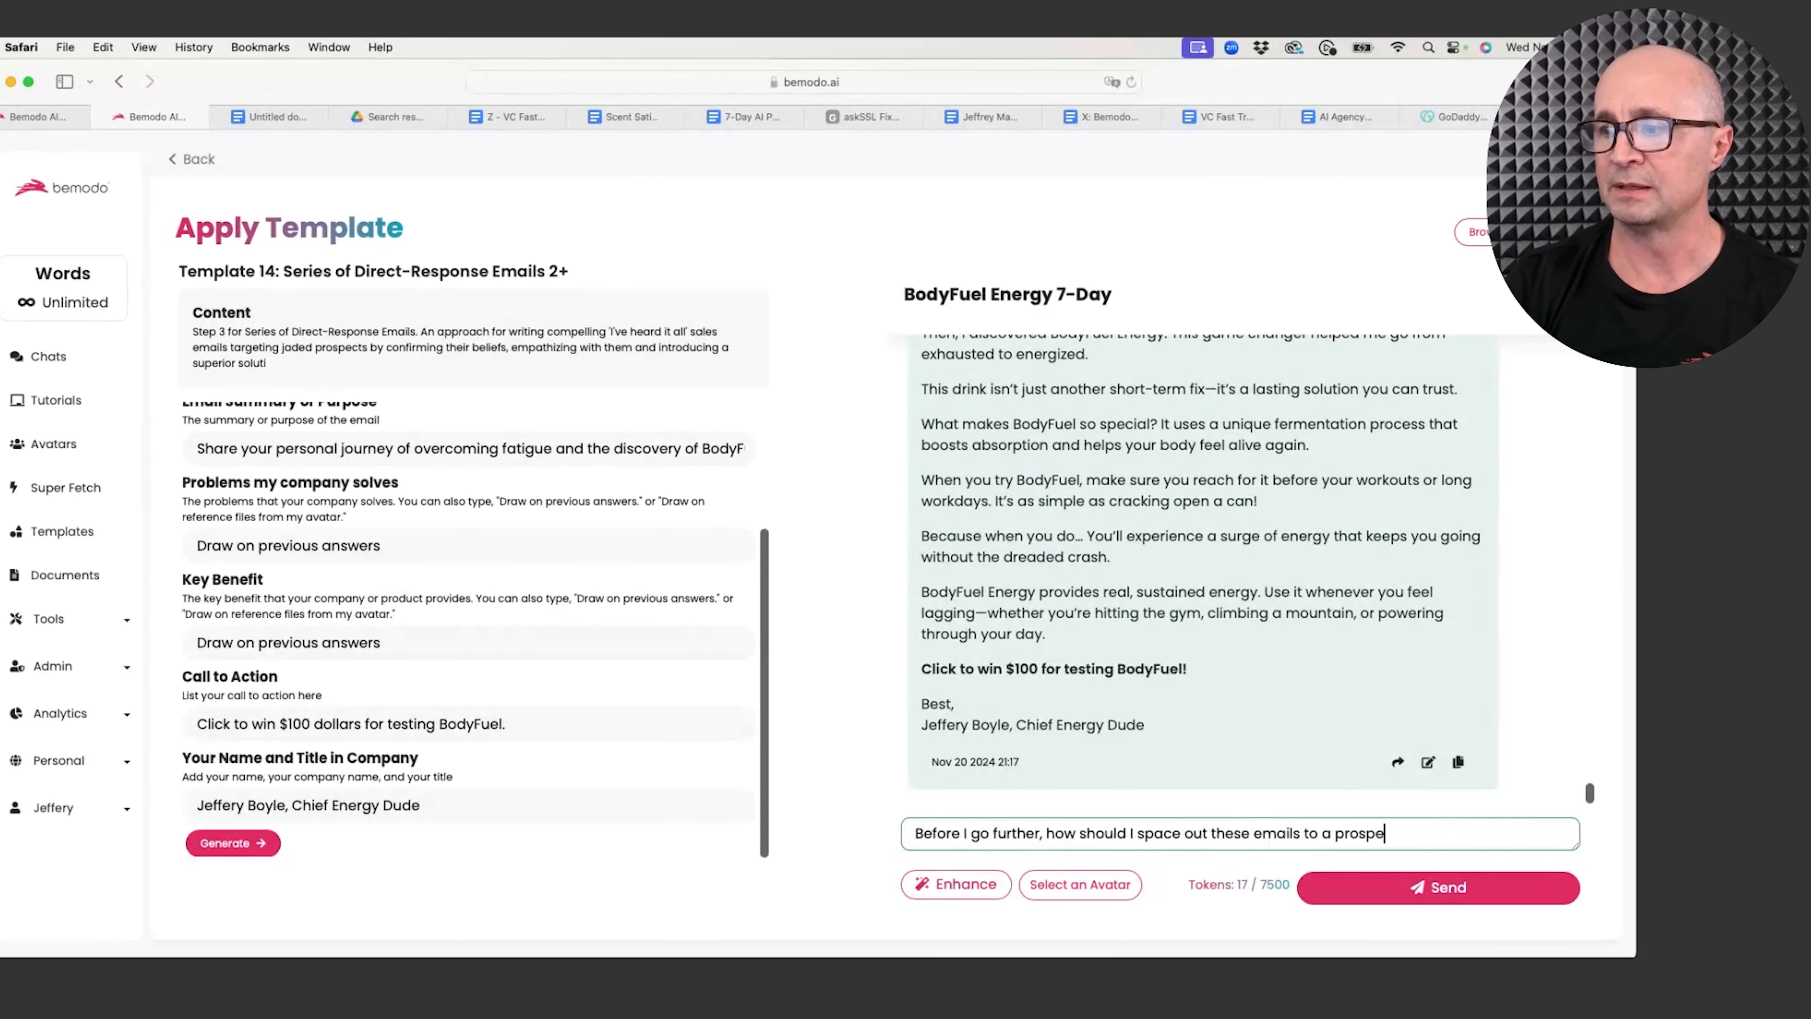
{"action": "type", "text": "ctive customer who"}
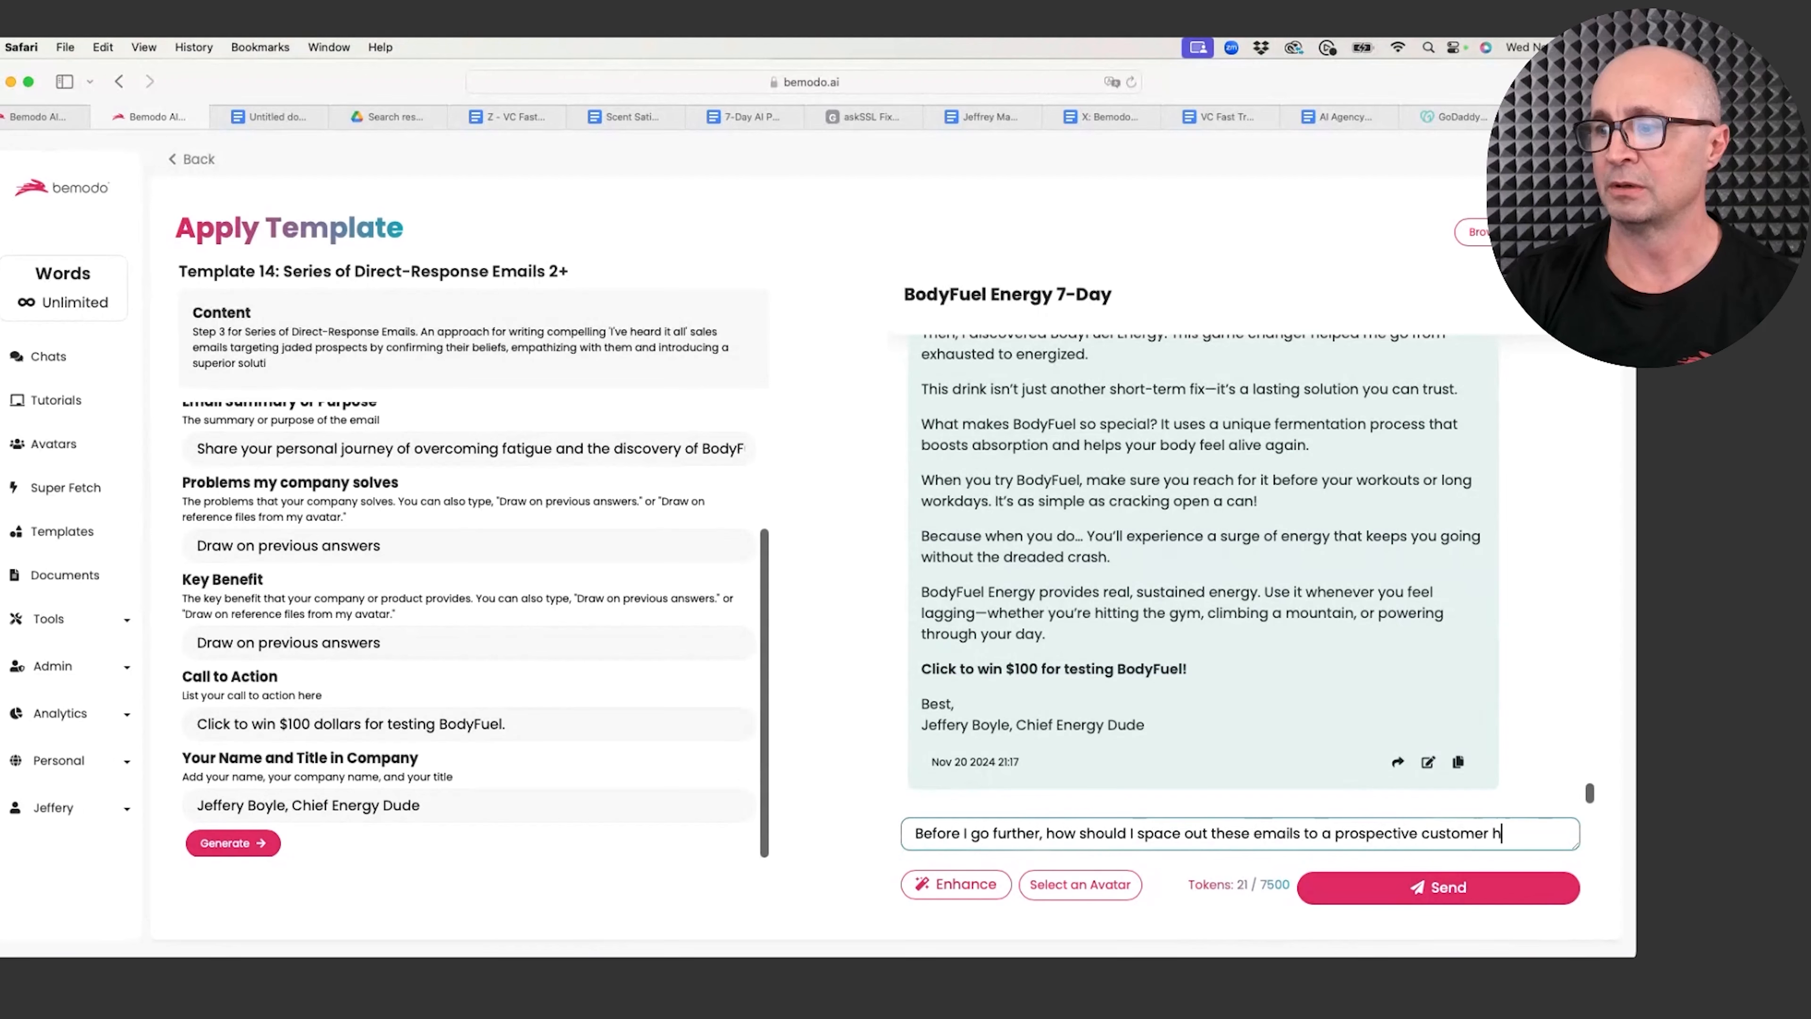
{"action": "type", "text": " hasn"}
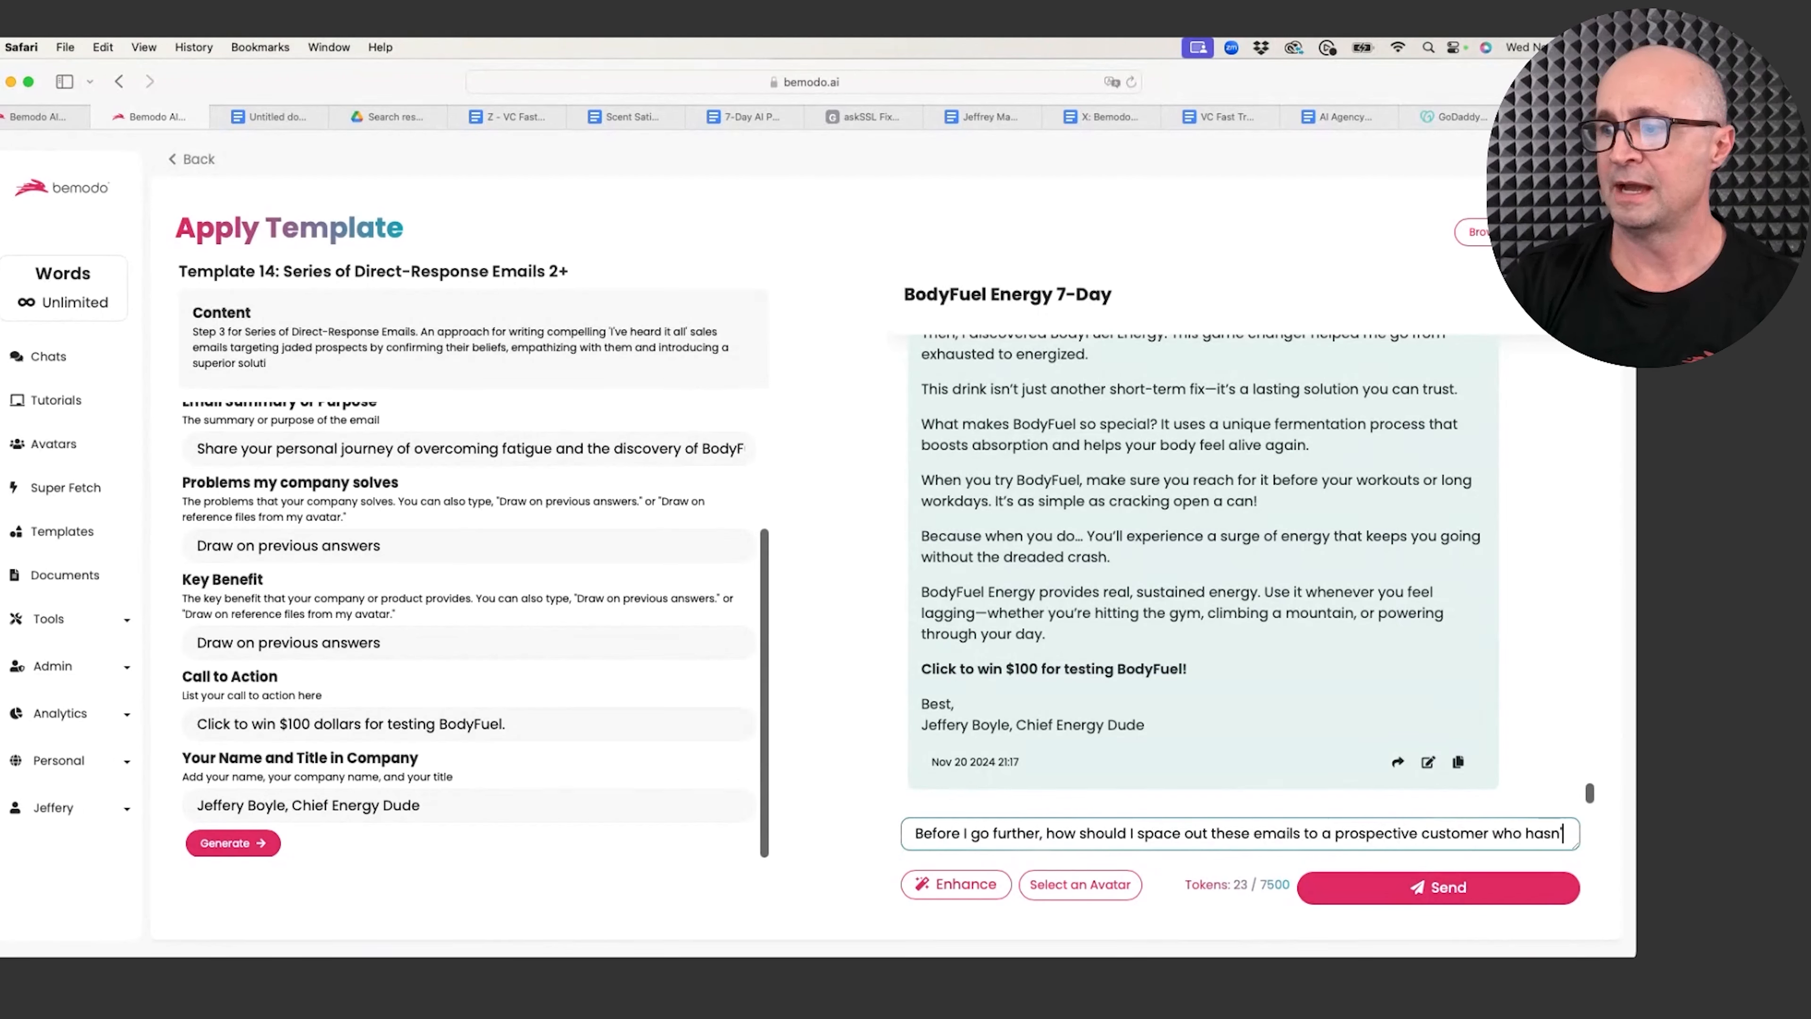
{"action": "type", "text": "'t purchased yet."}
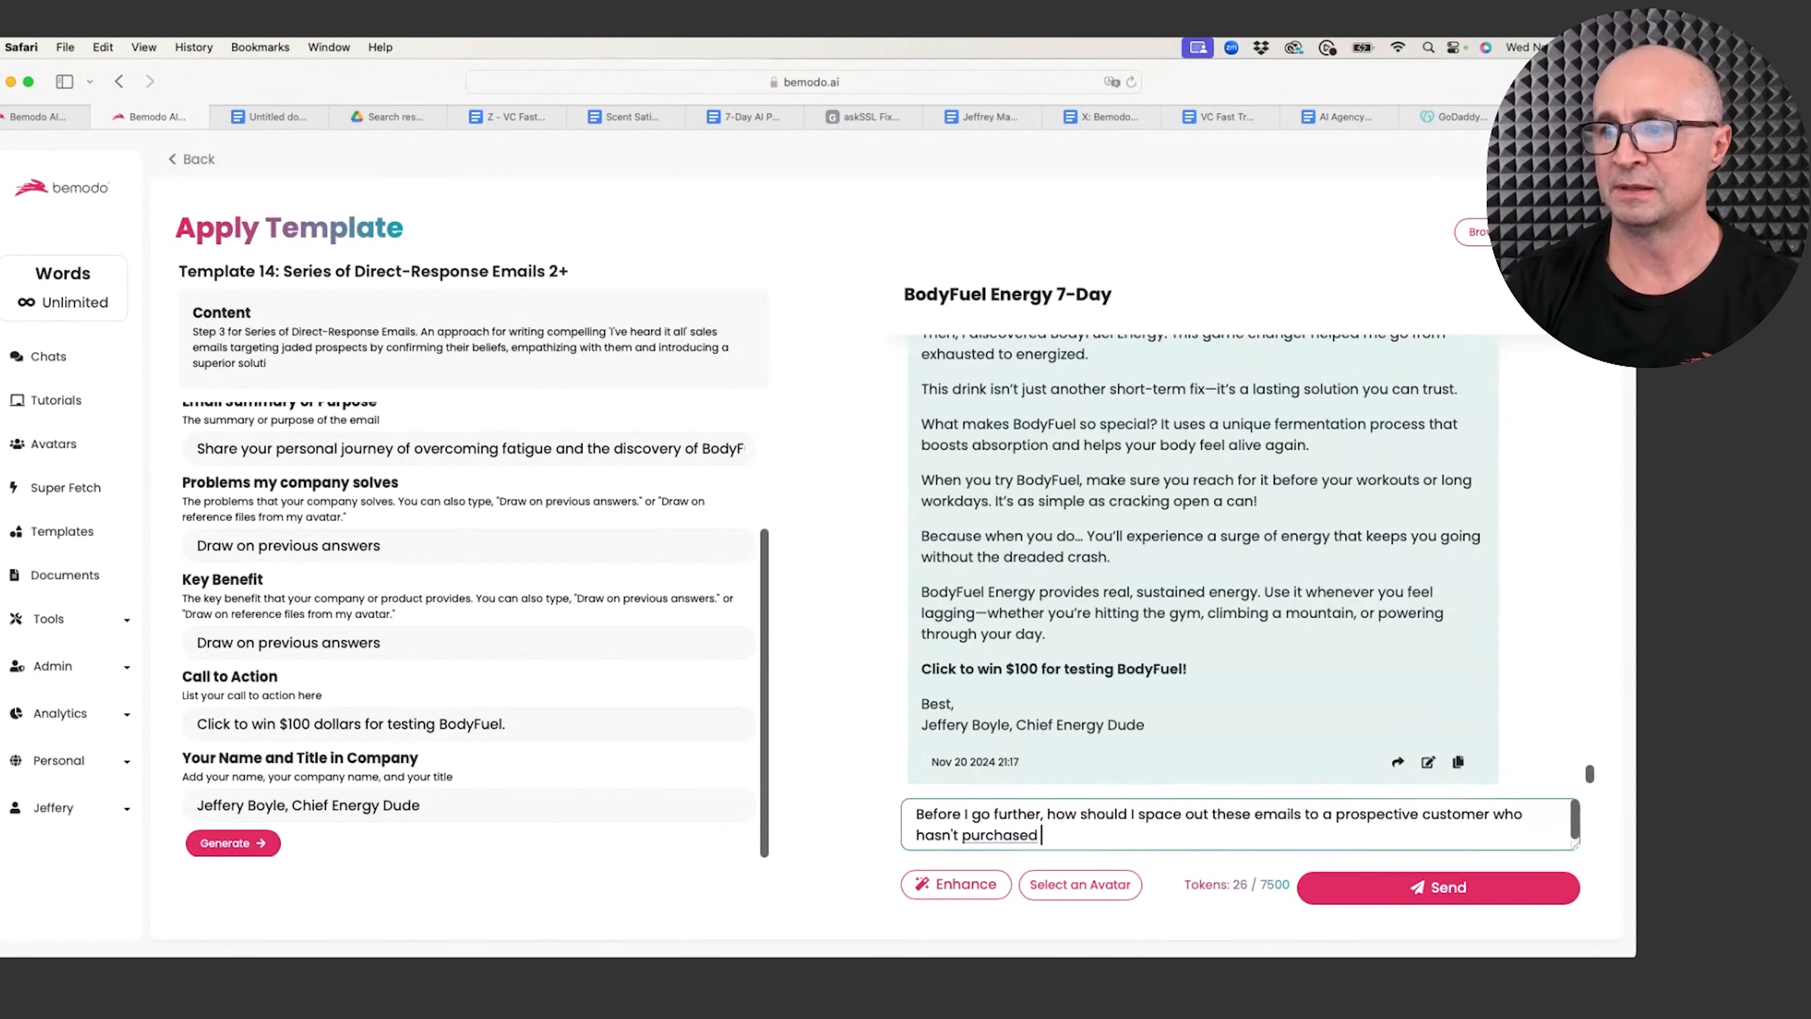
{"action": "key", "text": "BackSpace"}
{"action": "key", "text": "BackSpace"}
{"action": "type", "text": "? "}
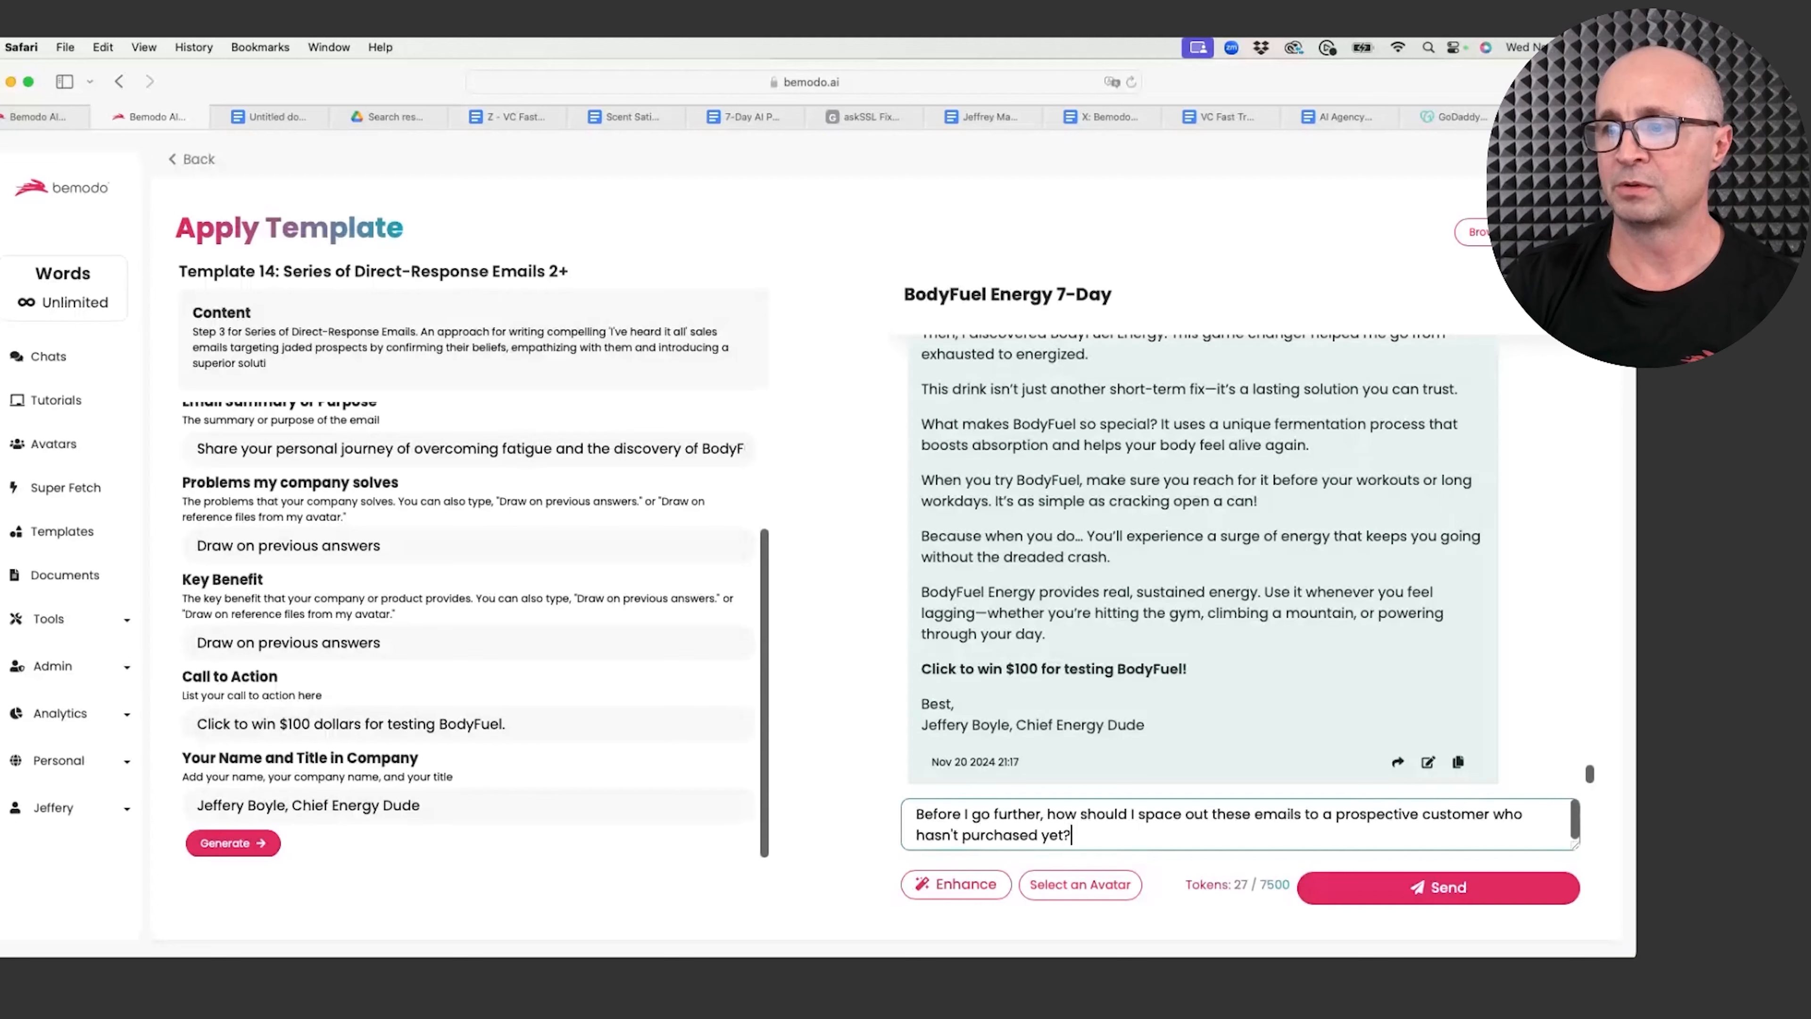
{"action": "type", "text": "Over "}
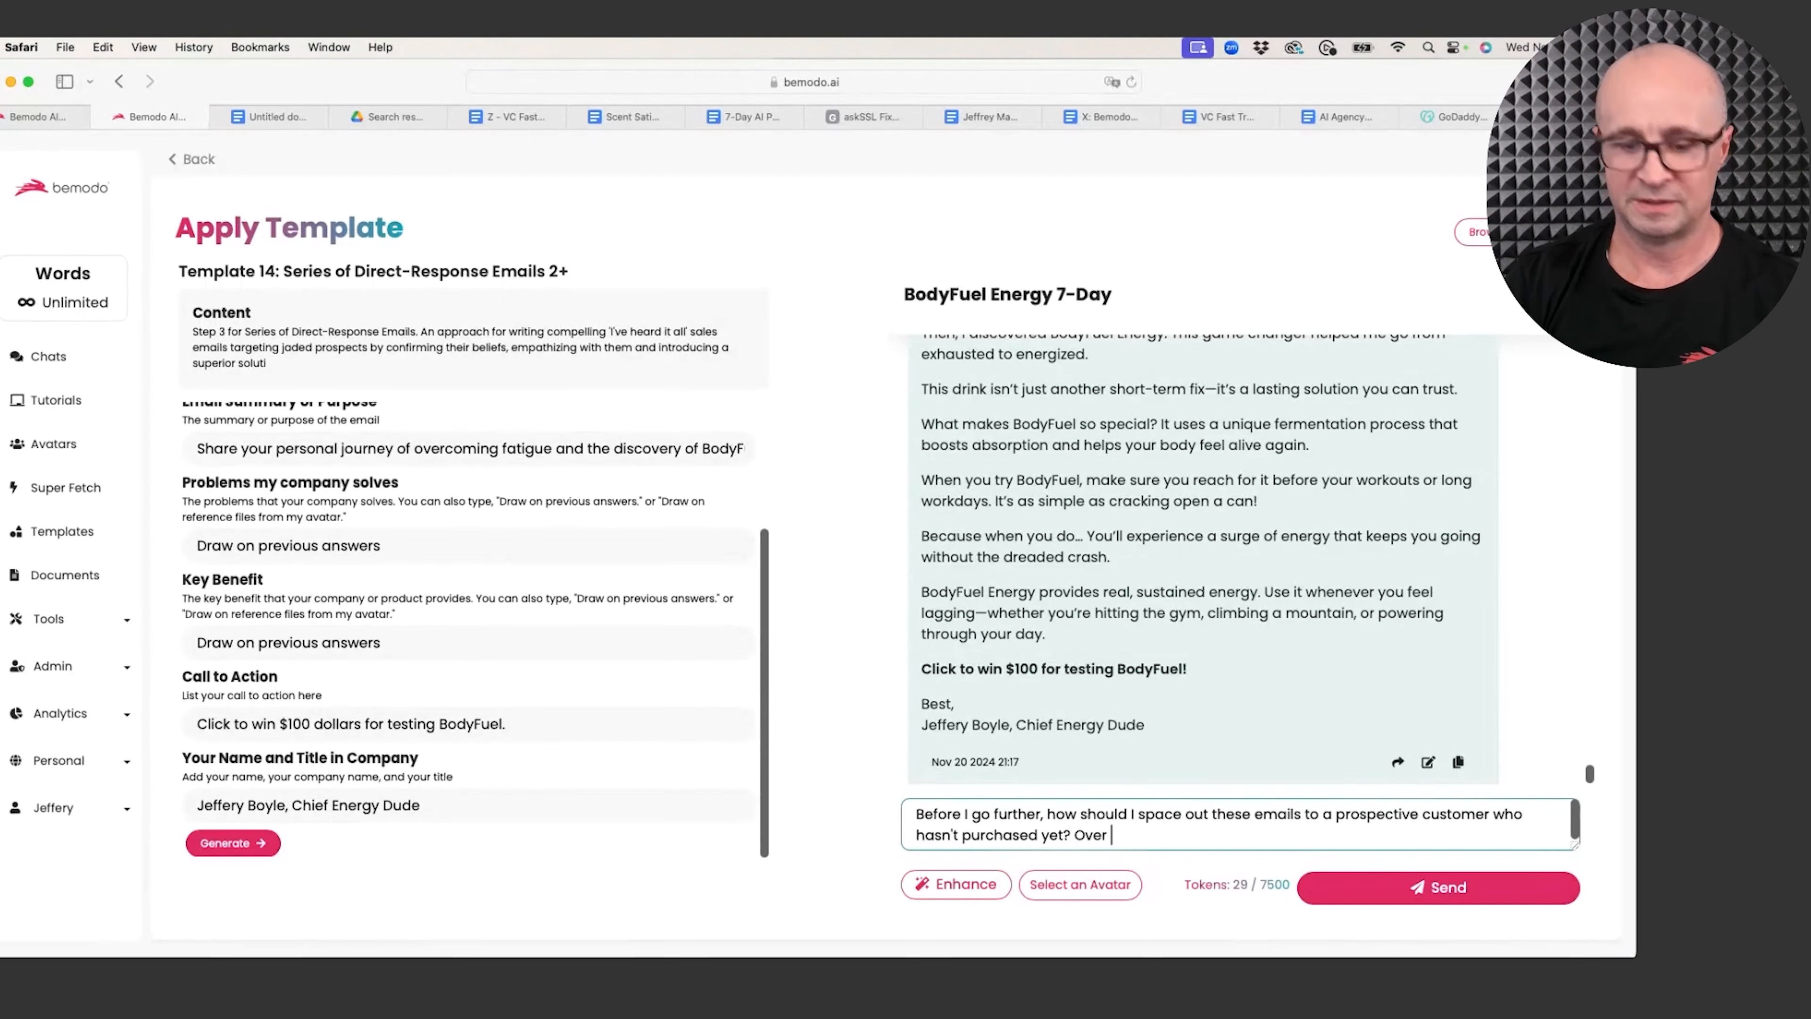
{"action": "type", "text": "6 emai"}
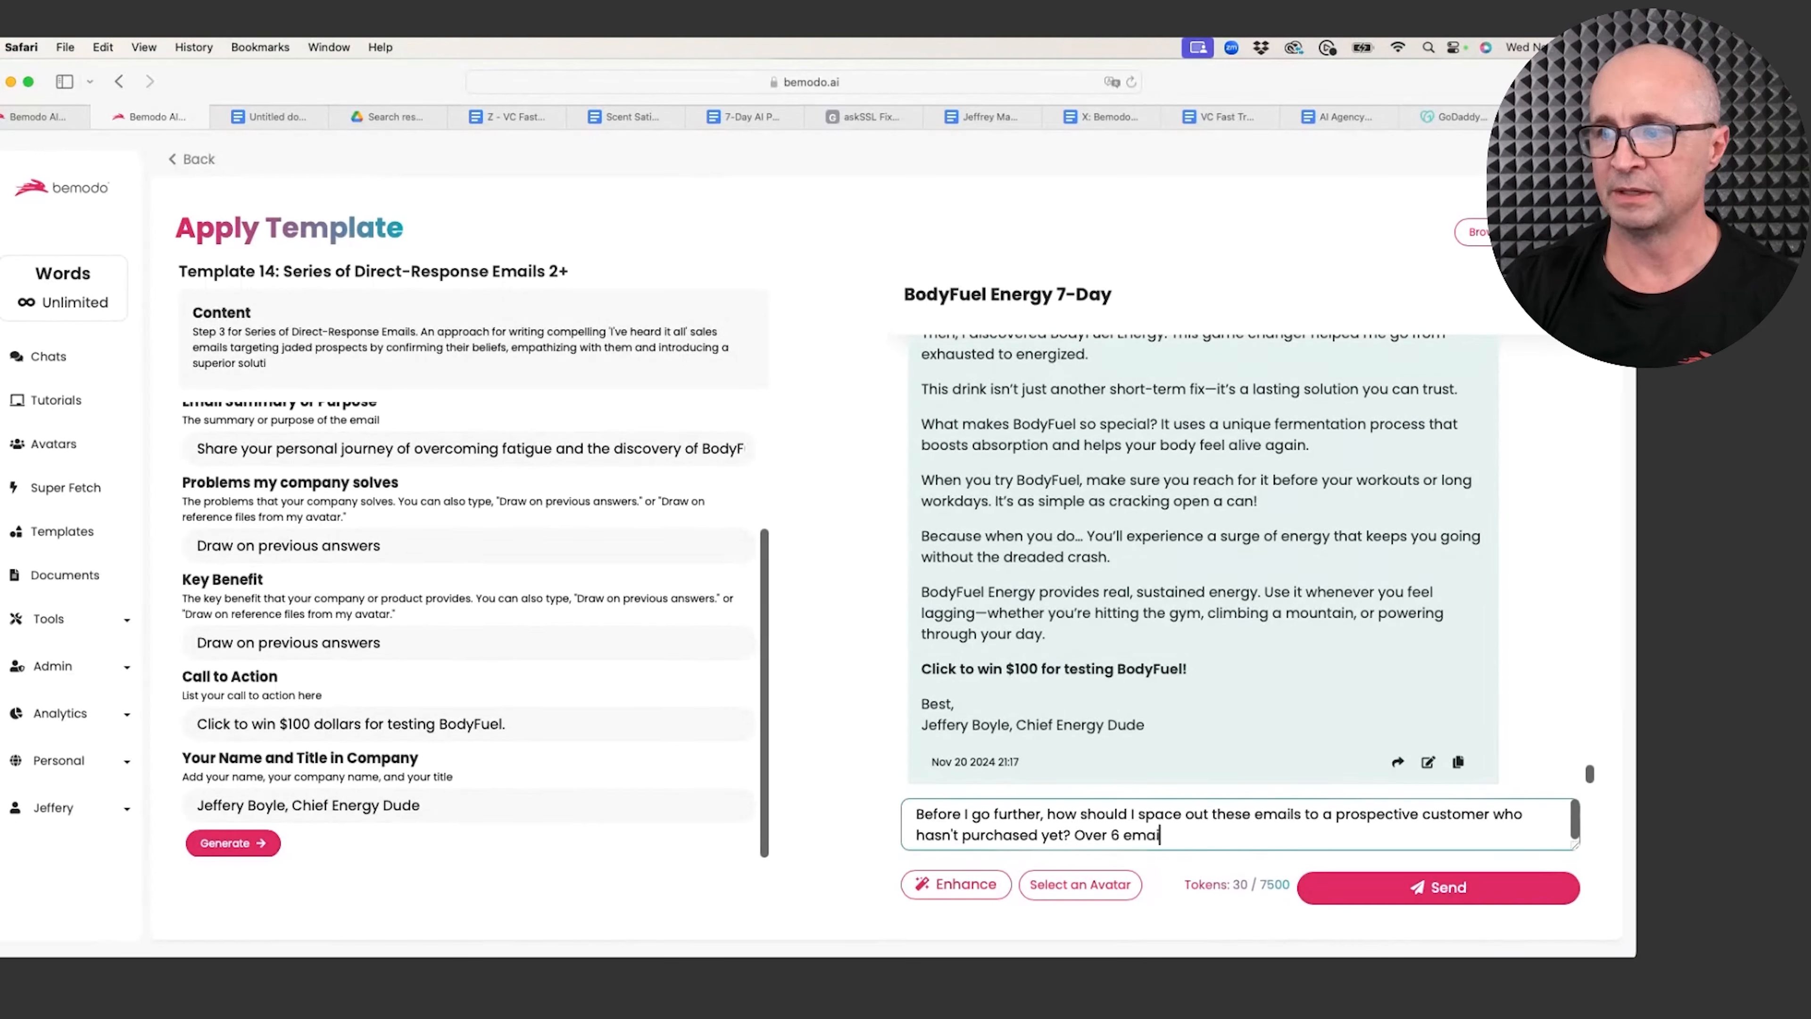
{"action": "type", "text": "ls. Gi"}
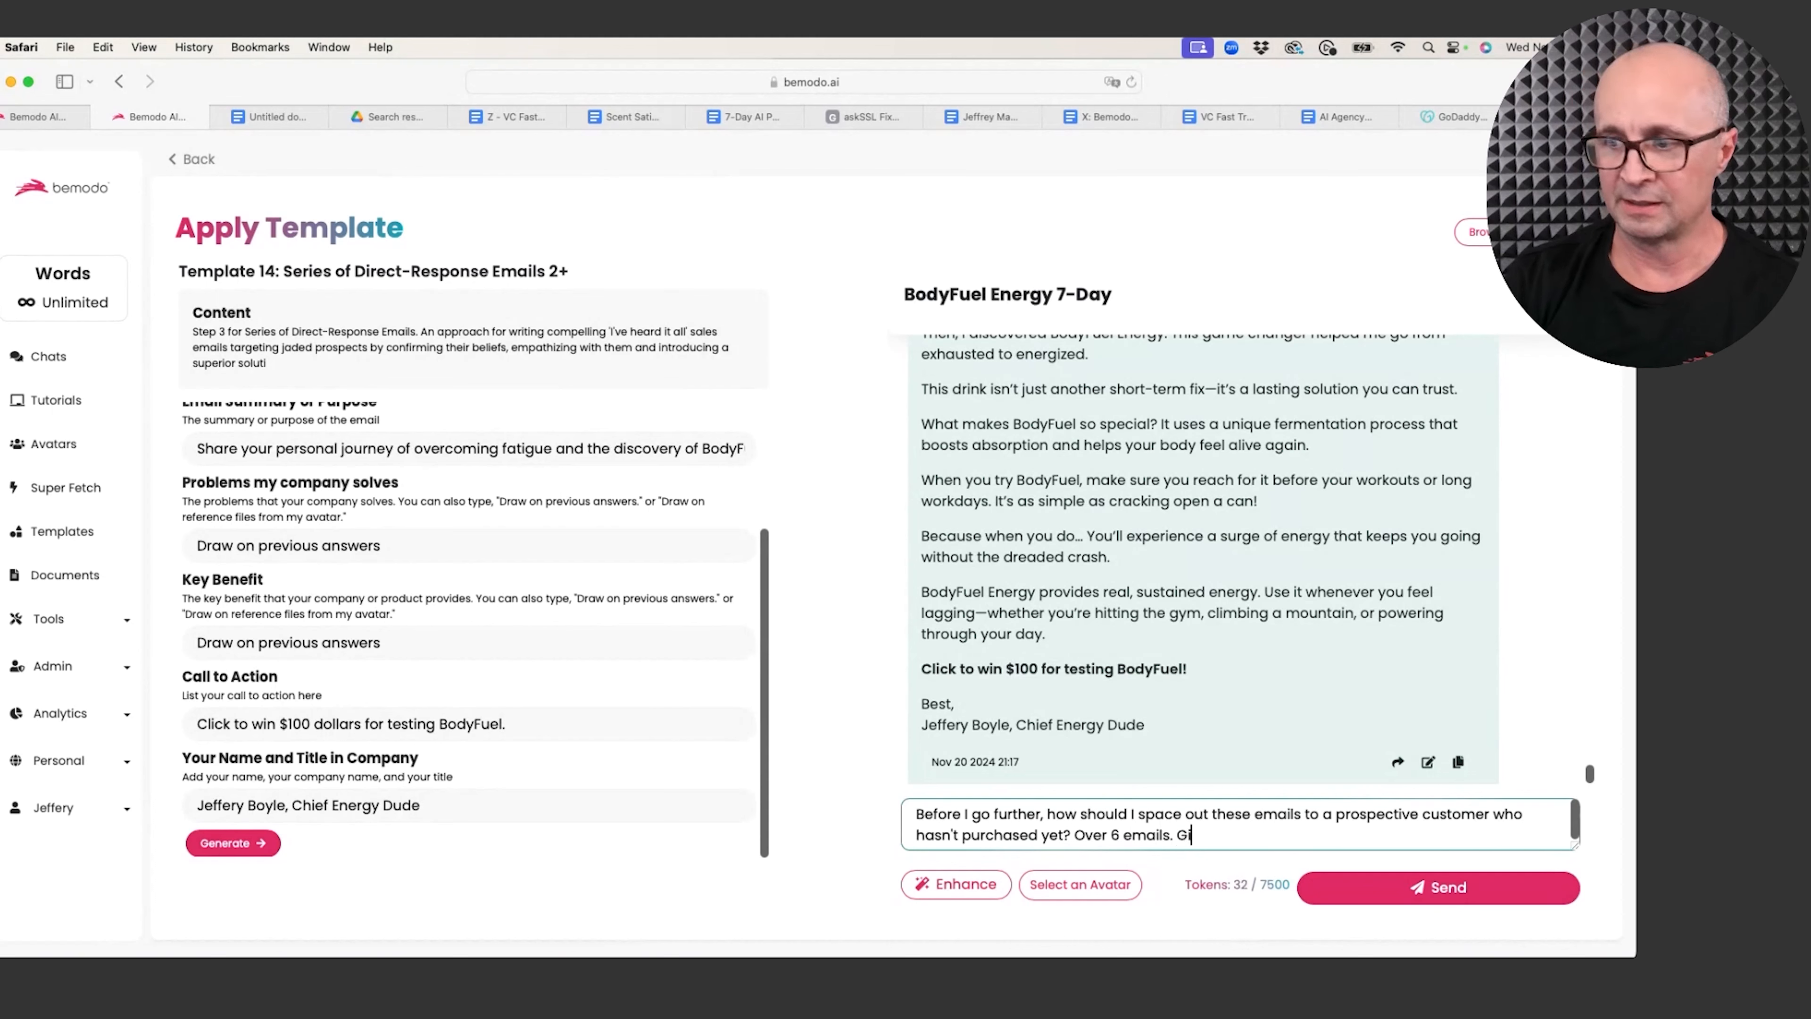
{"action": "type", "text": "ve me best "}
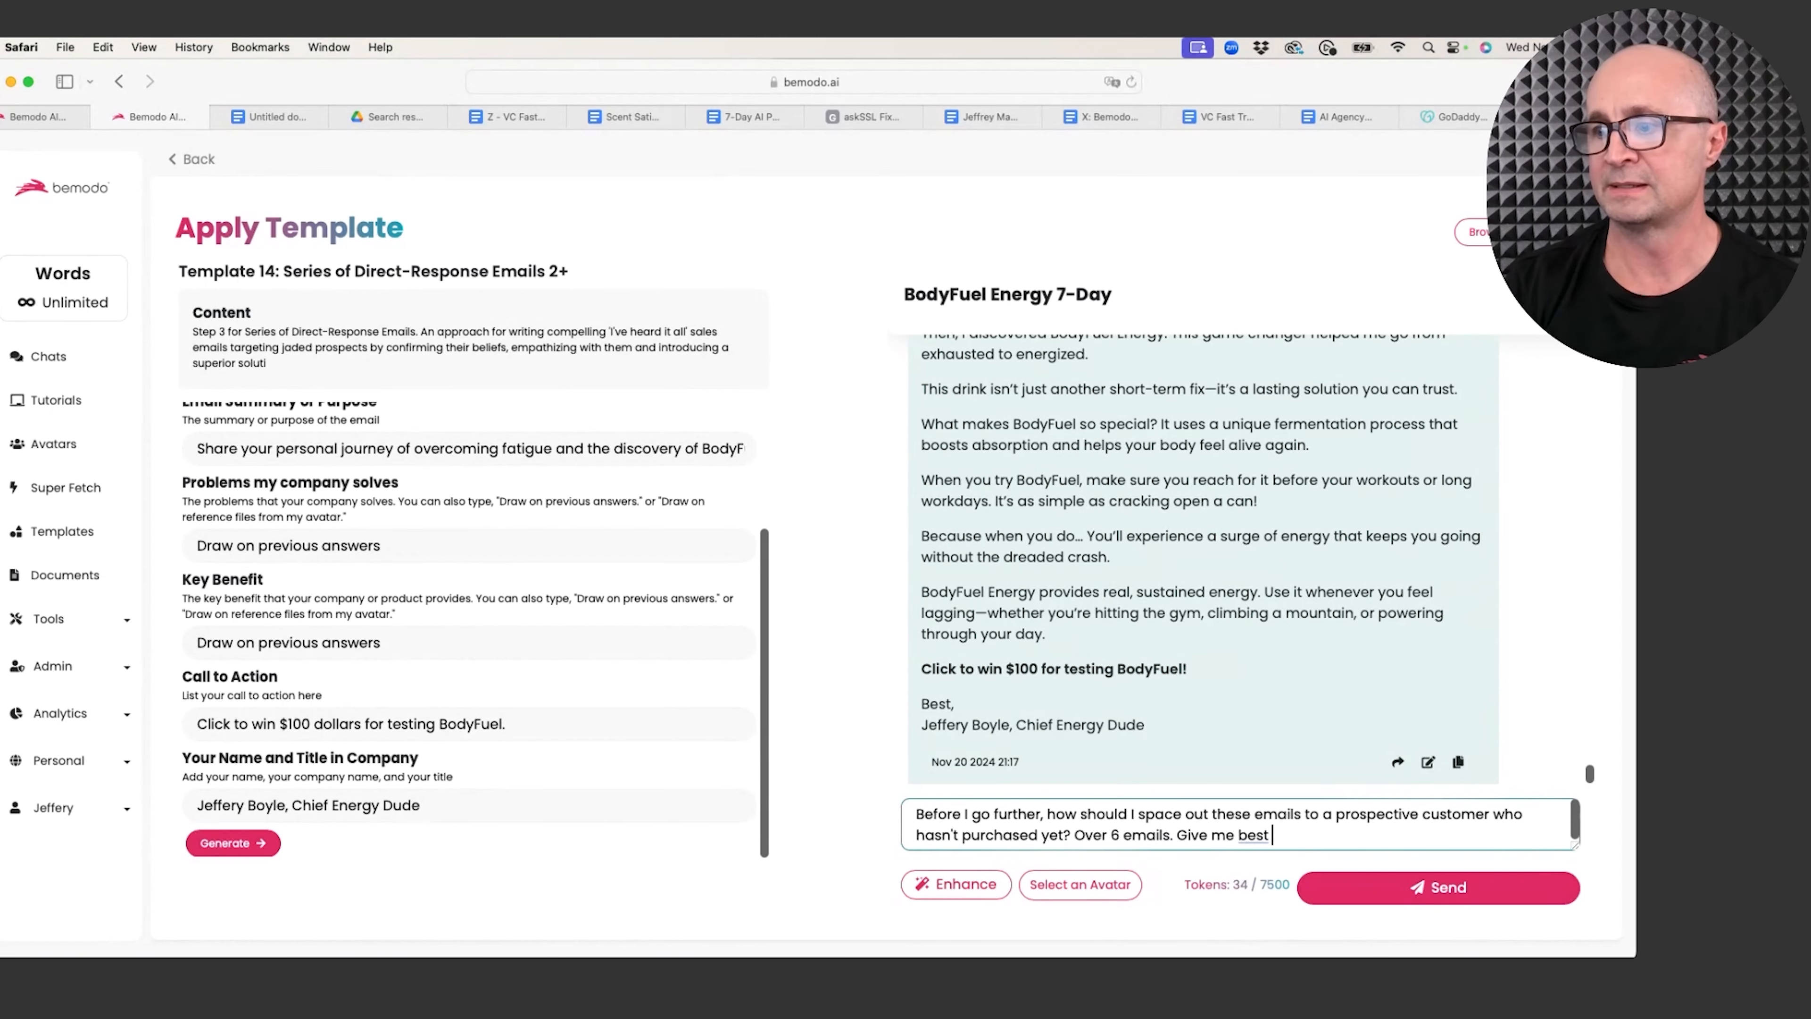
{"action": "type", "text": "ema"}
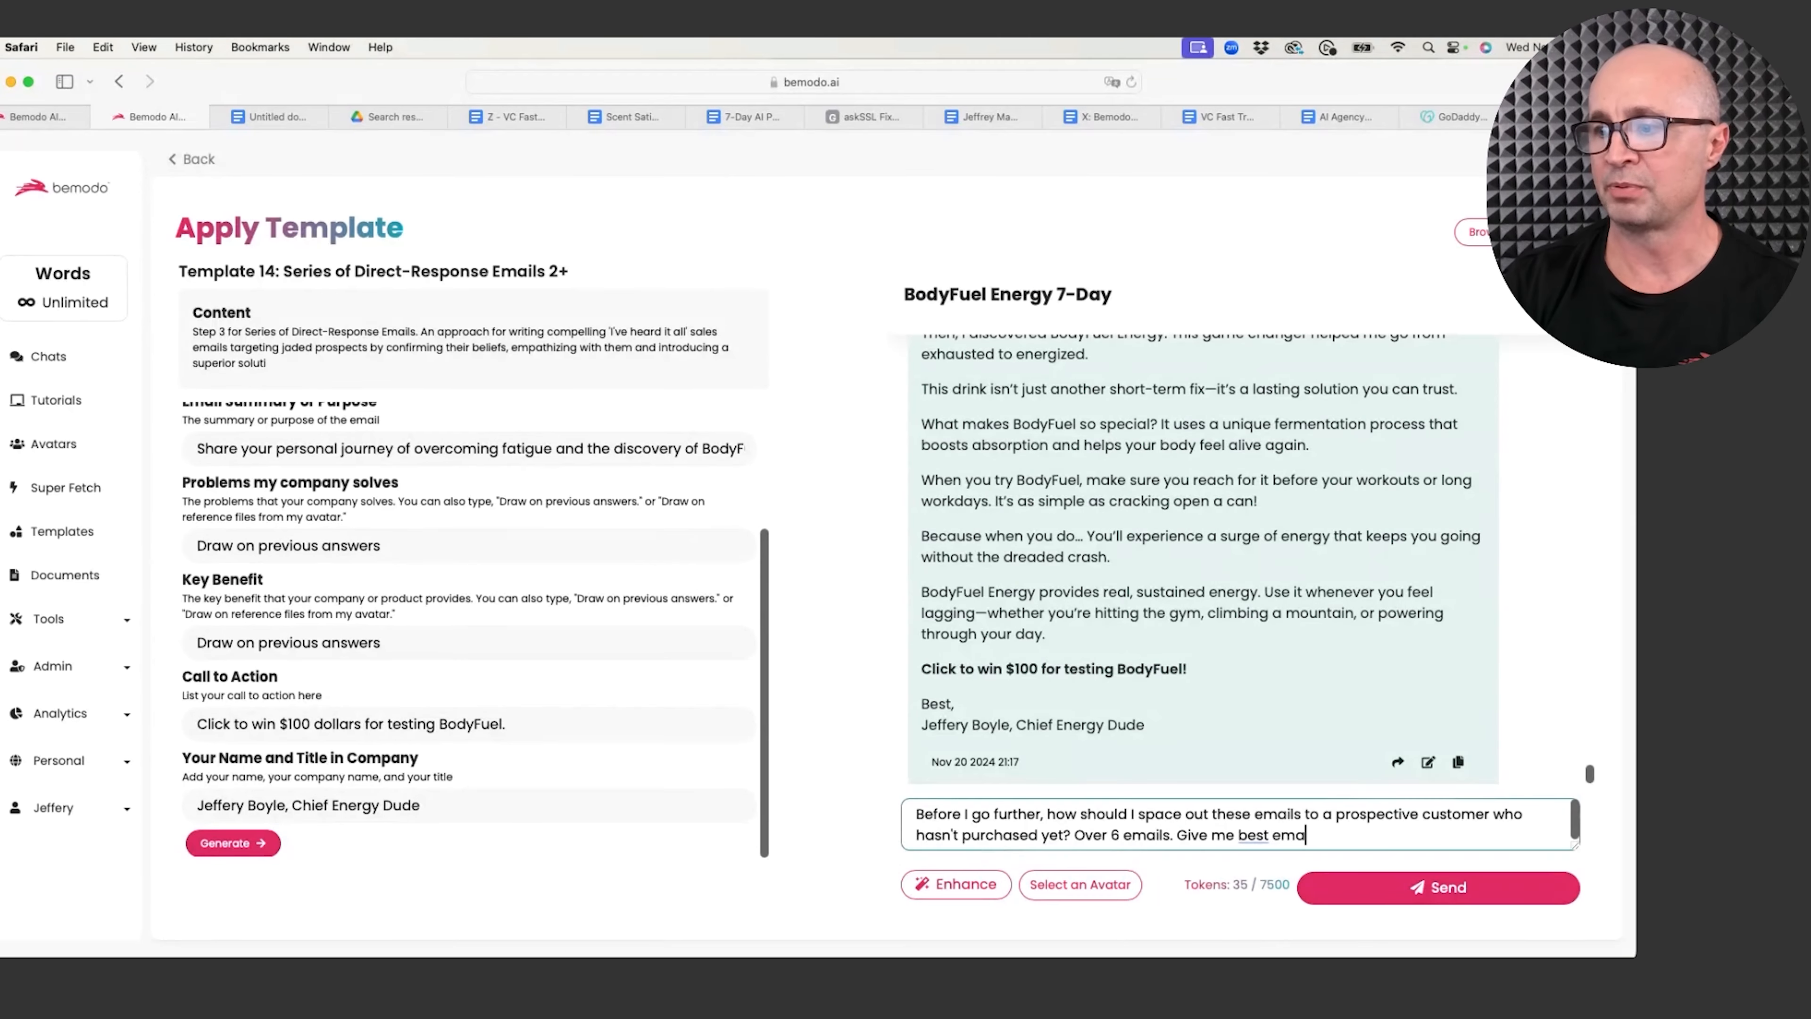
{"action": "type", "text": "il prac"}
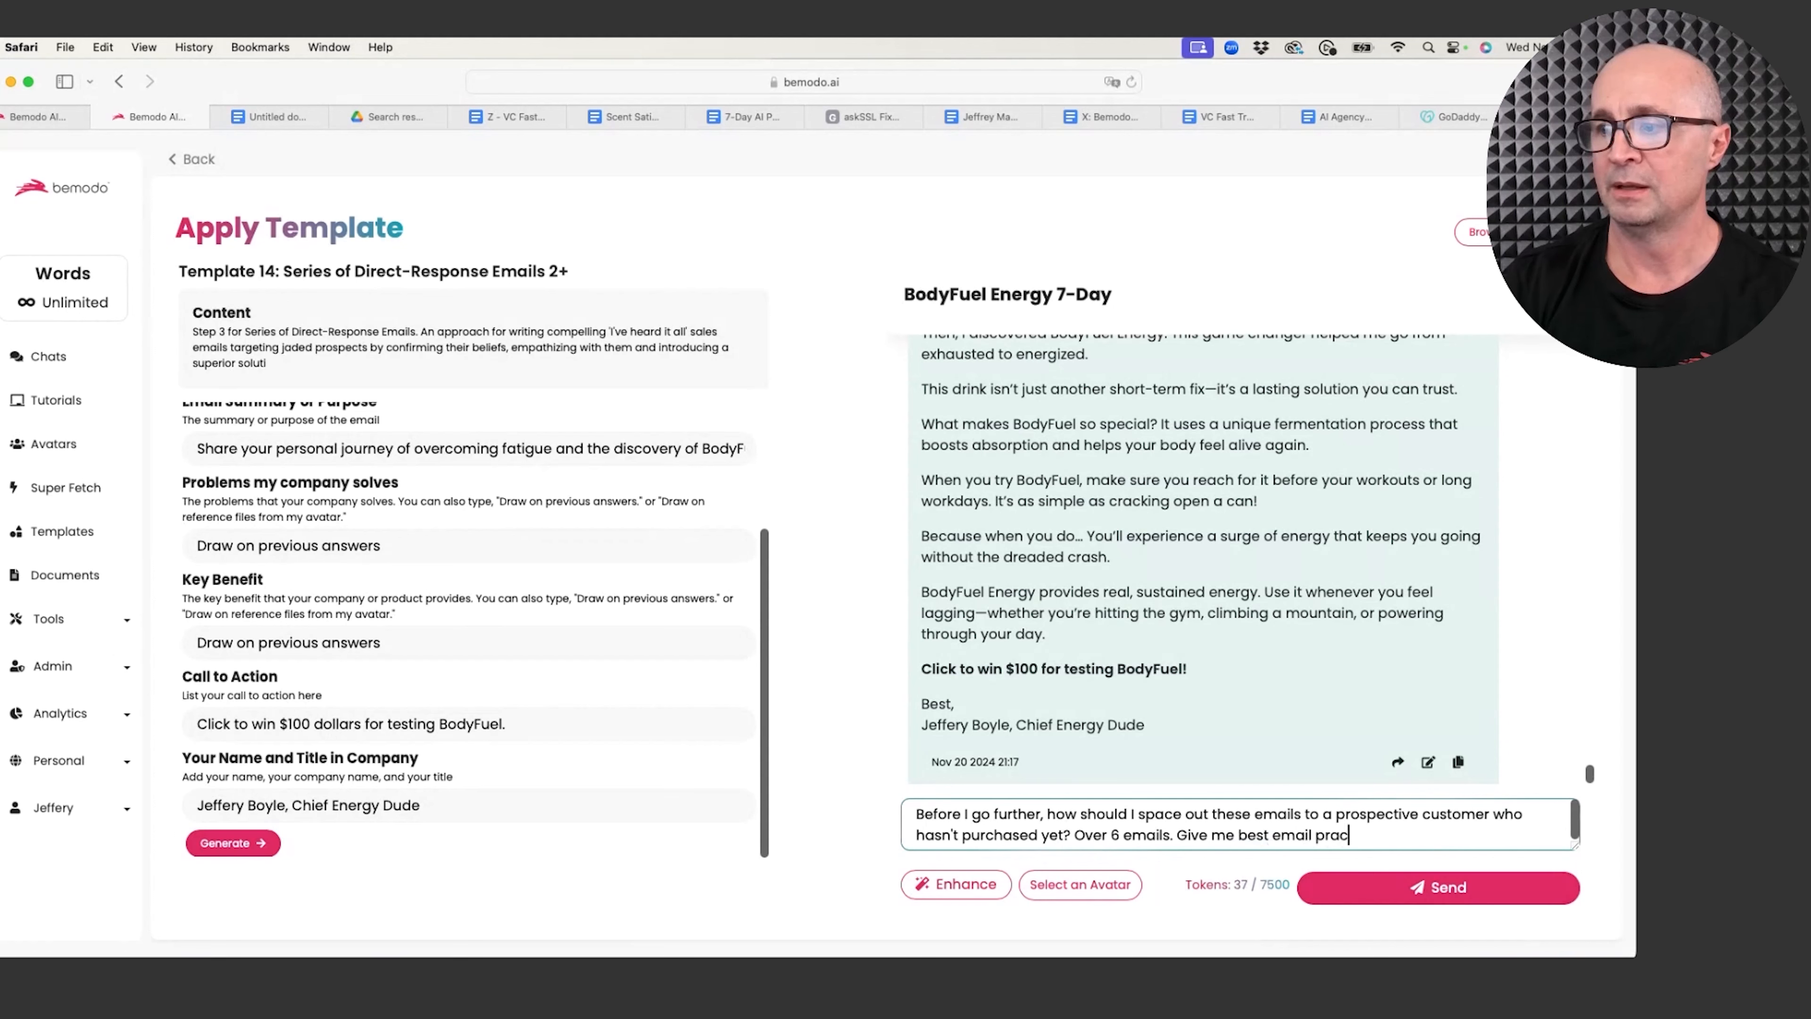
{"action": "type", "text": "tice s and I"}
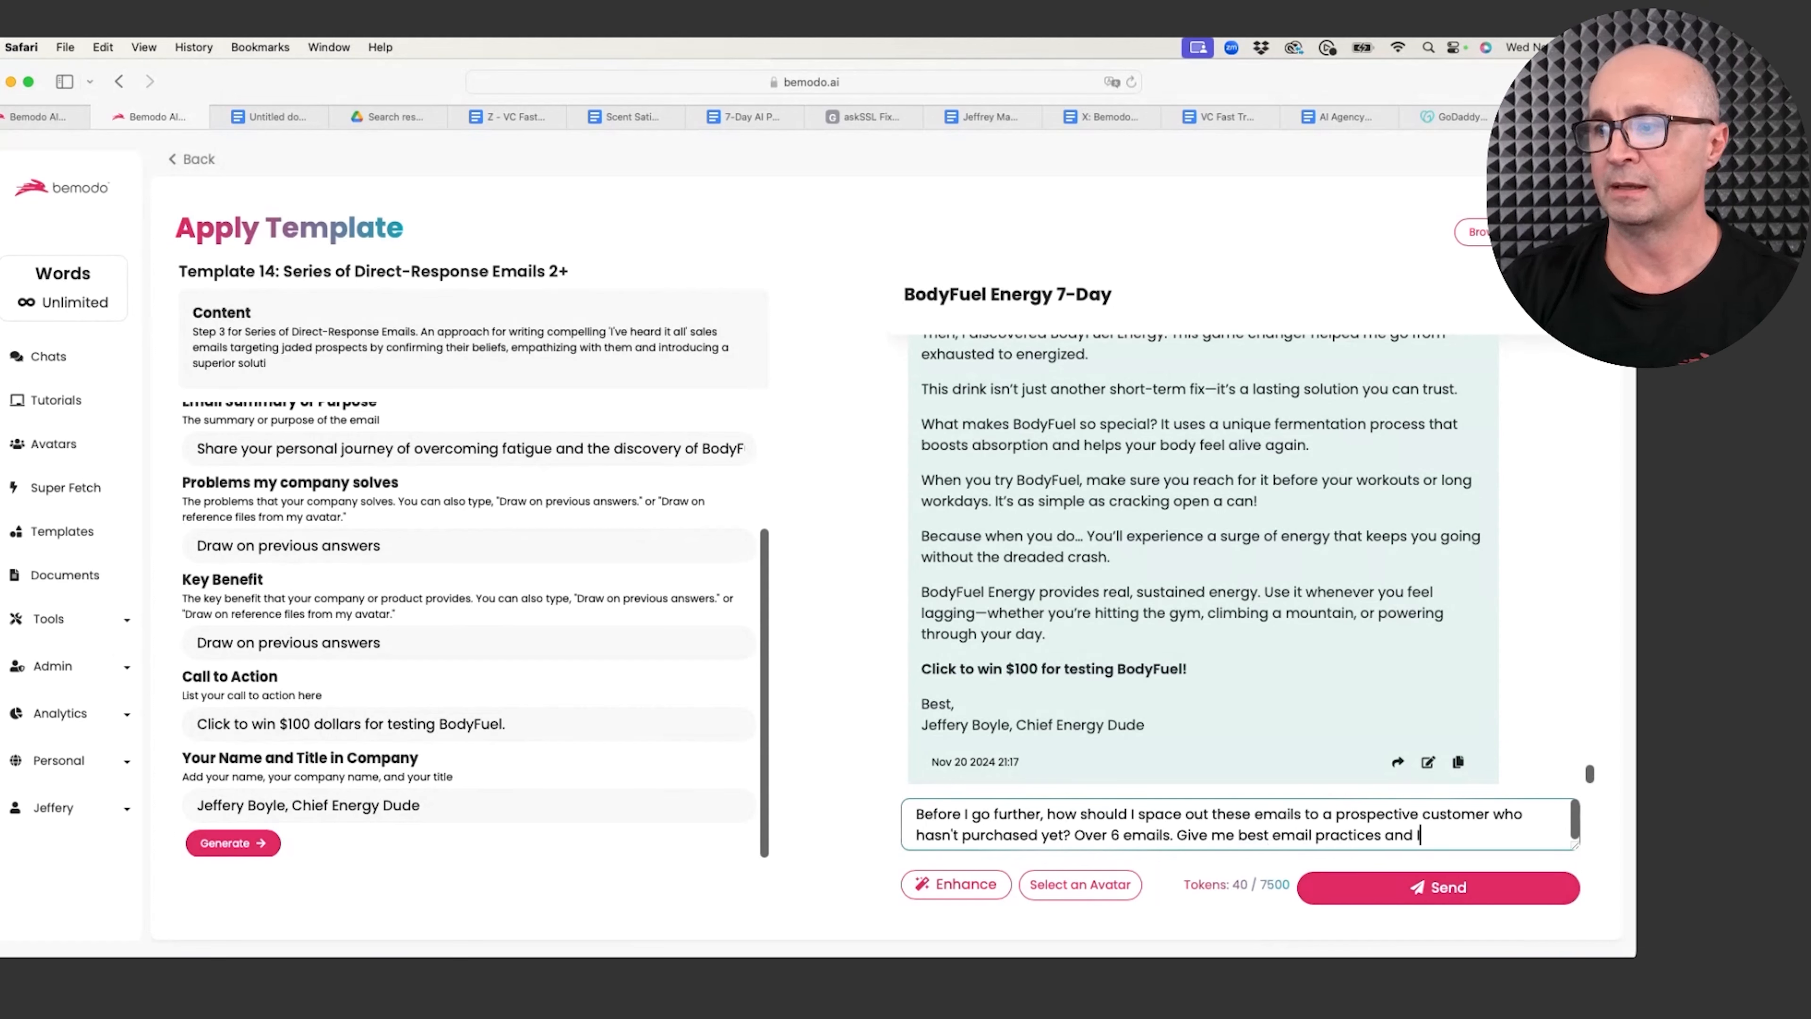
{"action": "type", "text": "'m in the mounta"}
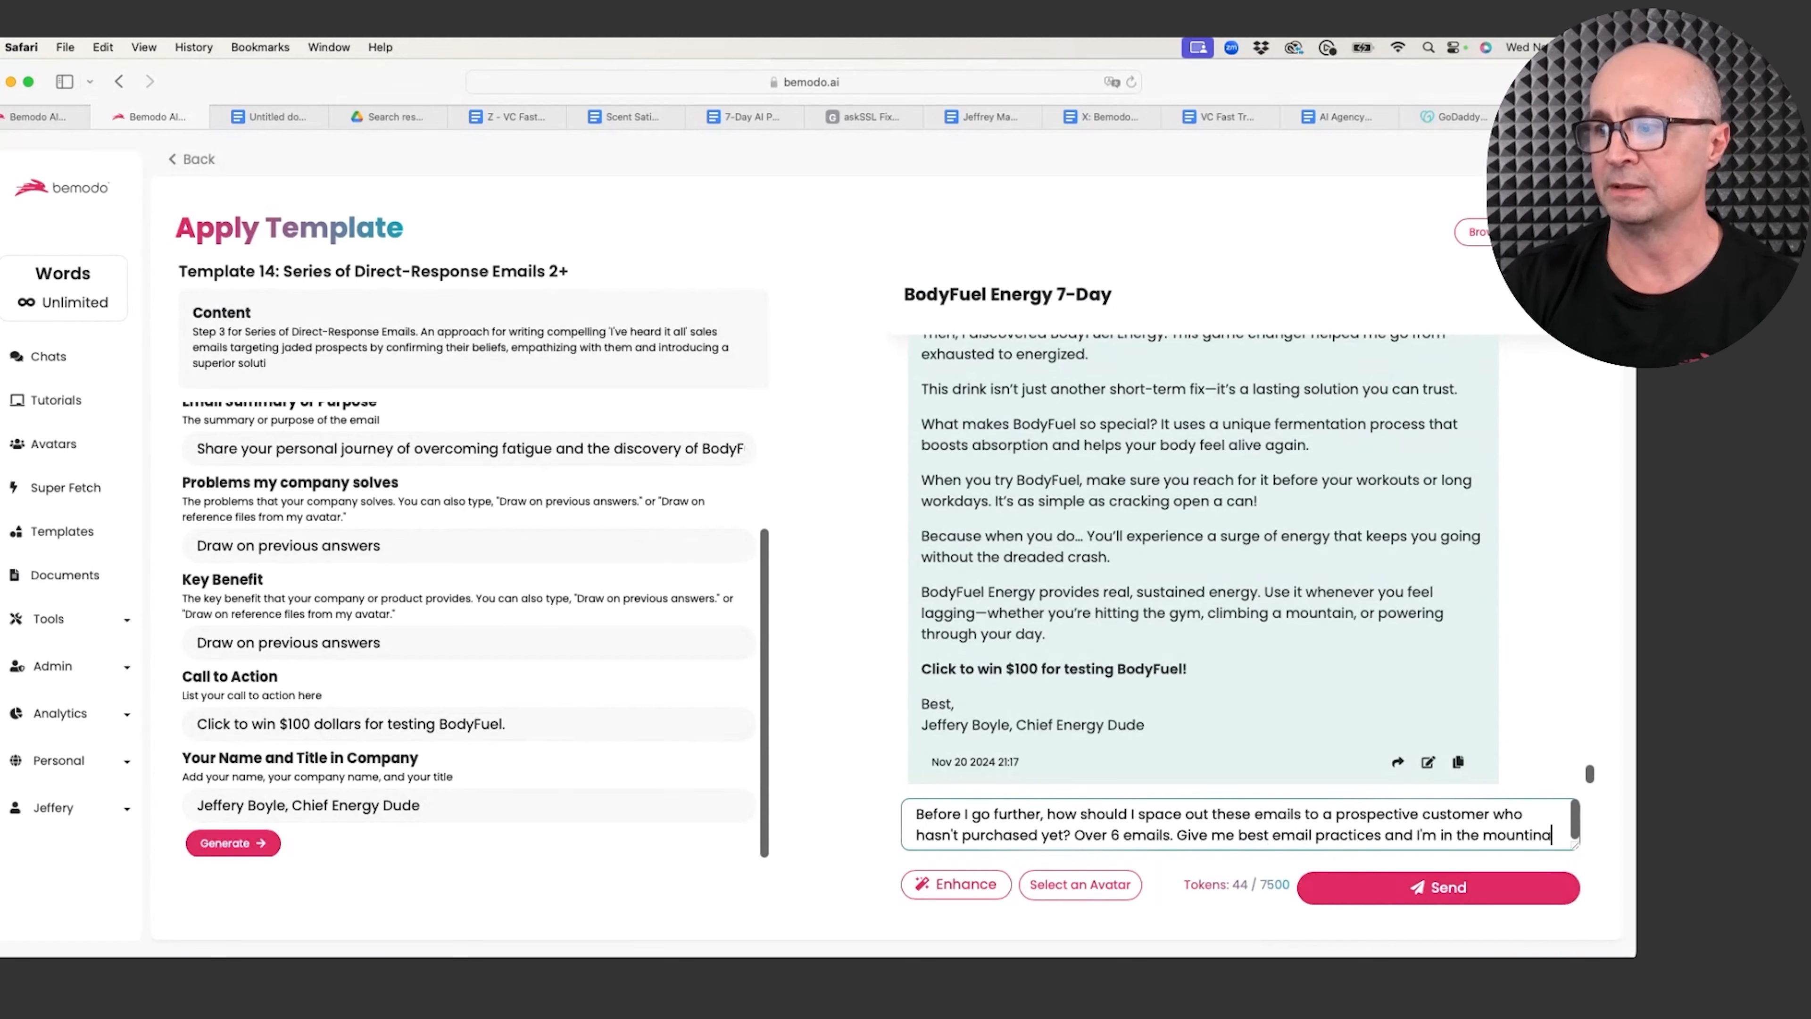
{"action": "type", "text": "in in time "}
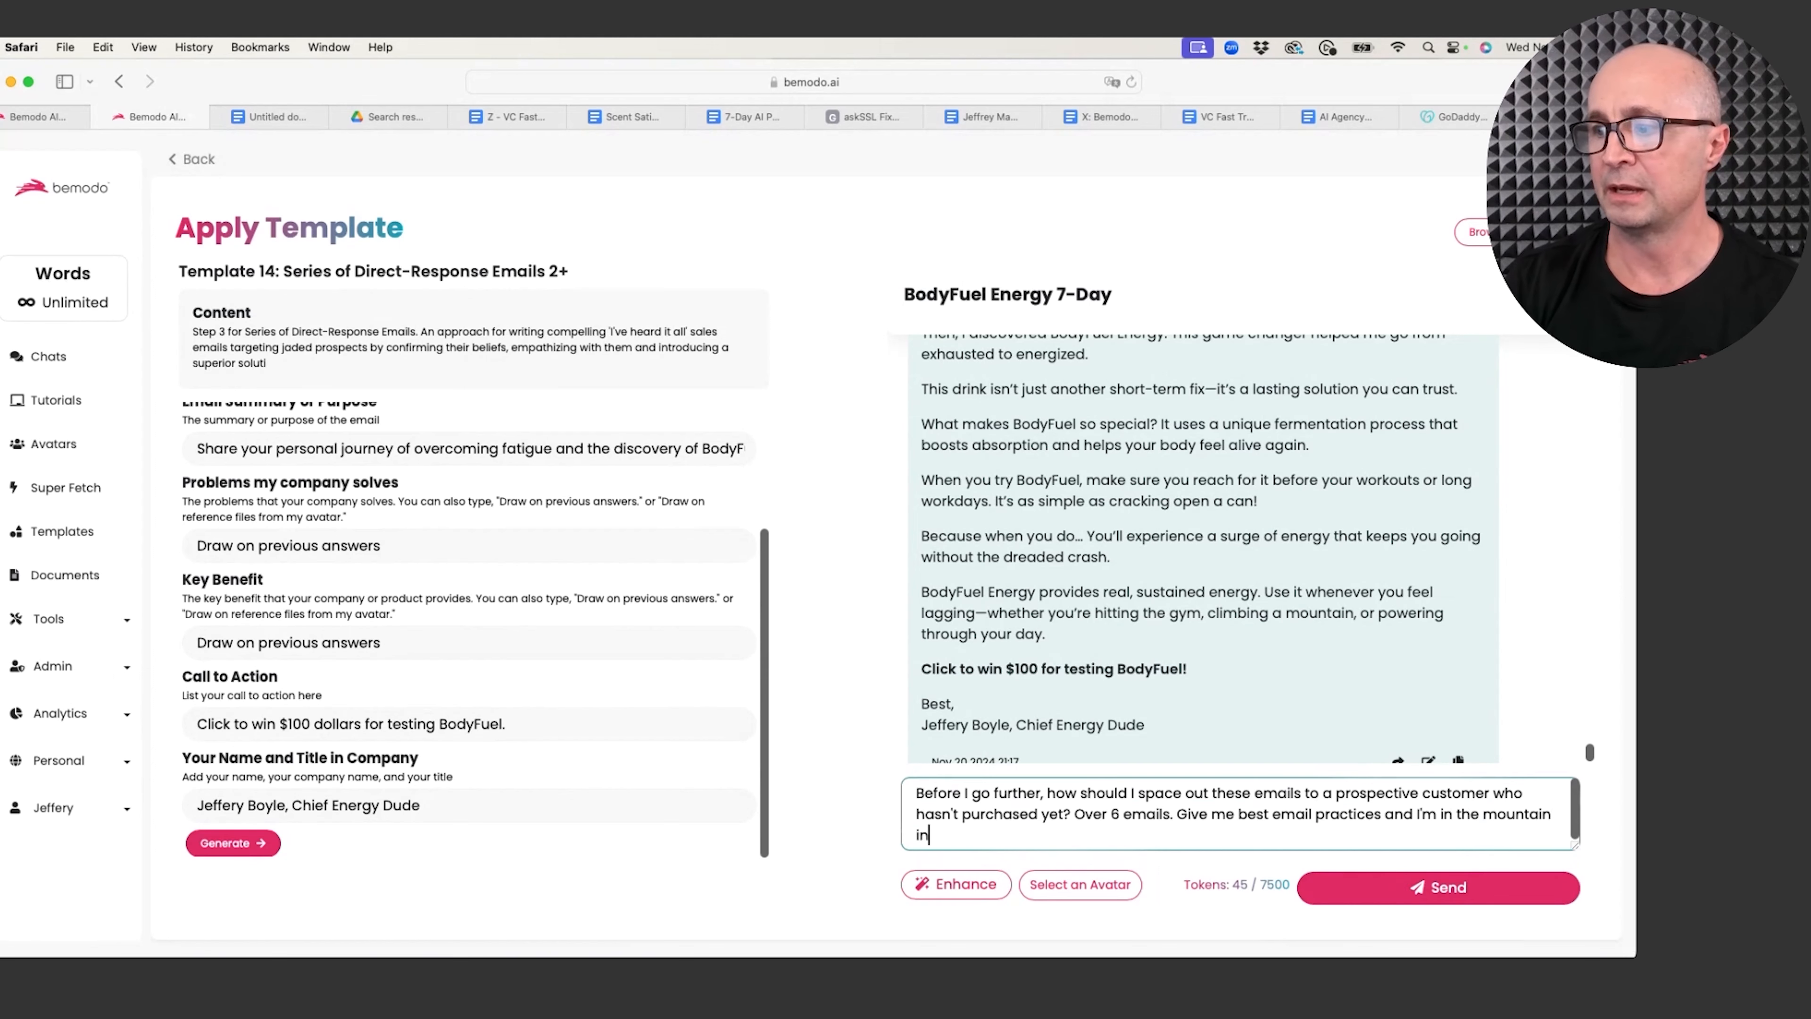
{"action": "type", "text": "zone."}
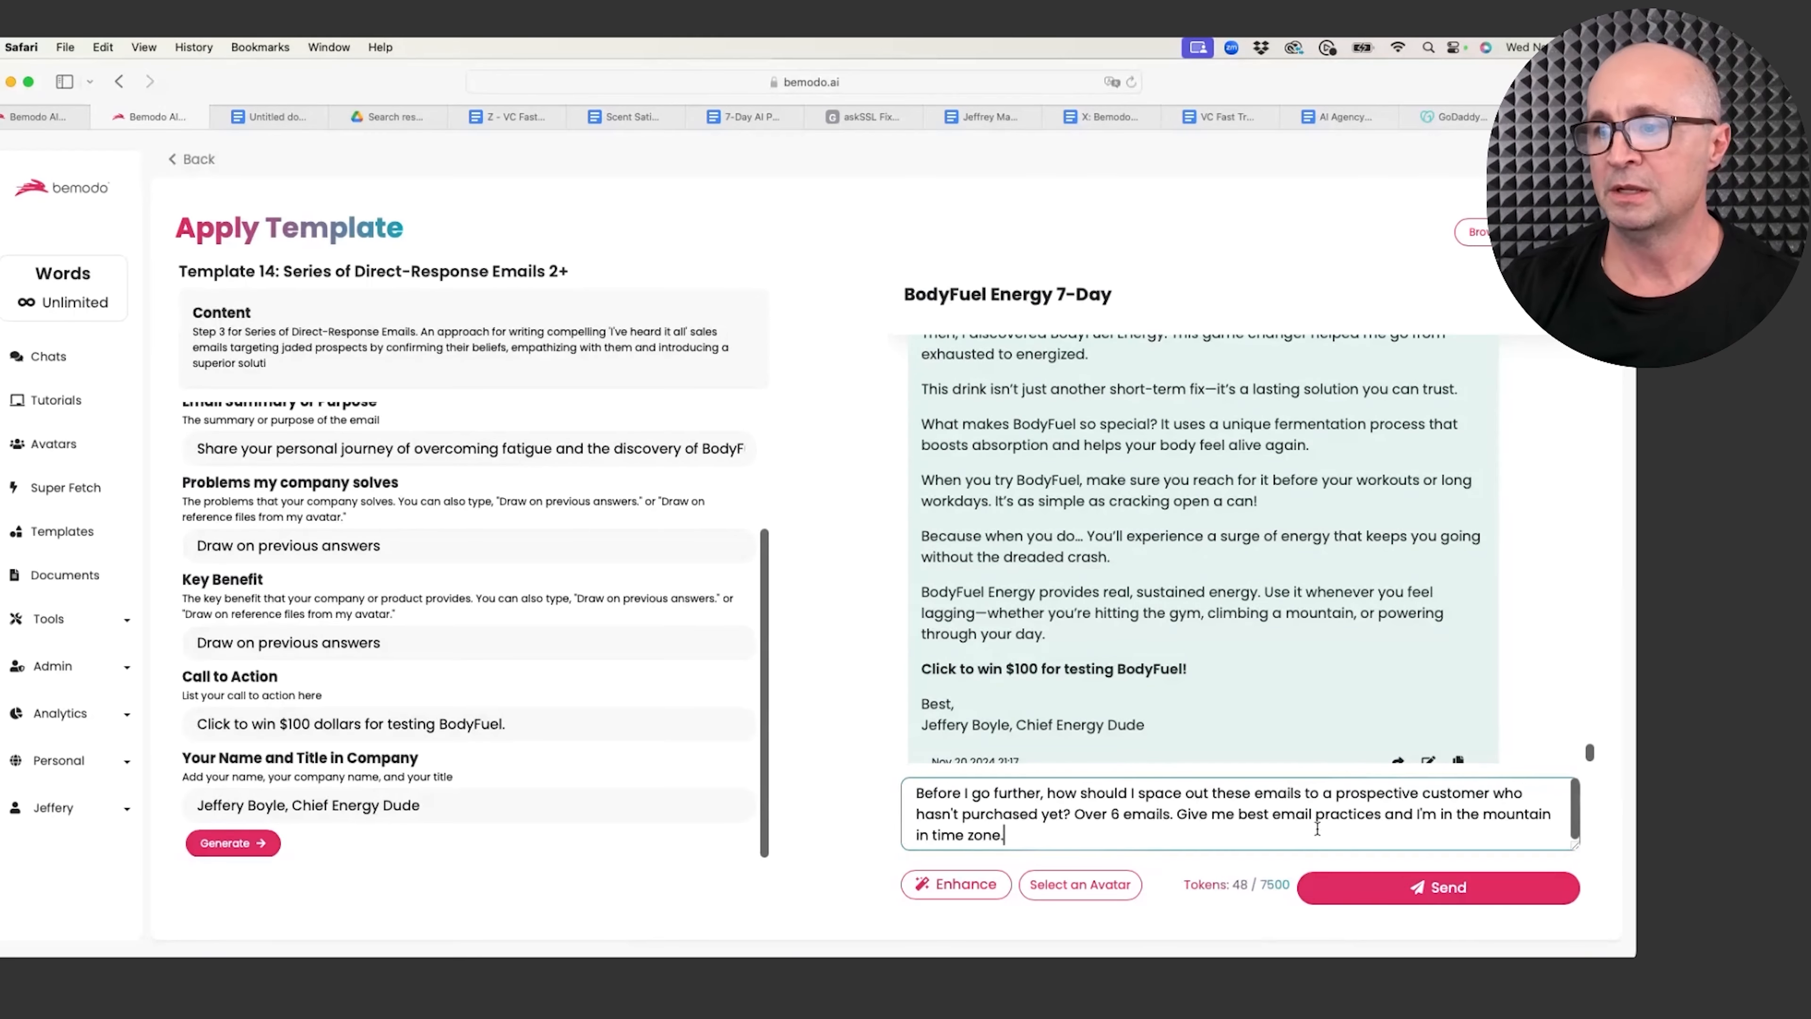
Step: Send the spacing question and review the proposed schedule on Days 0, 2, 5, 7, 10 and 12
{"action": "left_click", "coordinate": [1419, 893]}
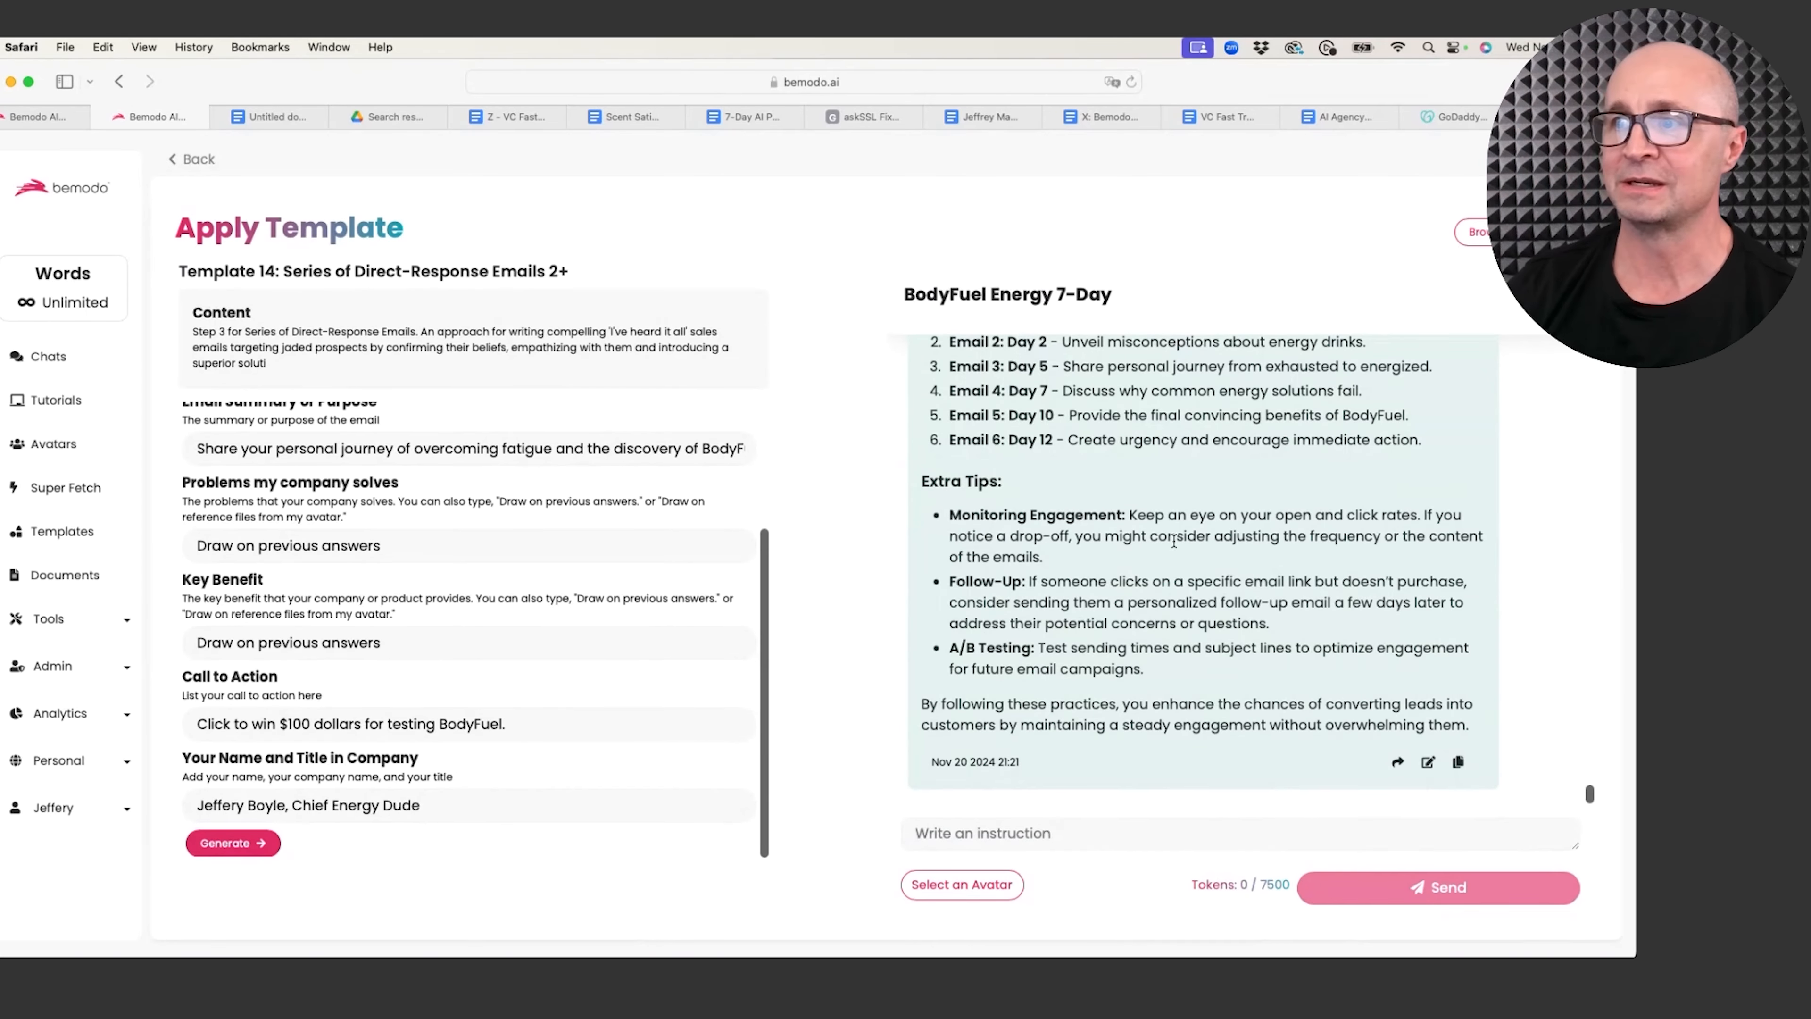
{"action": "scroll", "coordinate": [1030, 503], "scroll_direction": "up", "scroll_amount": 3}
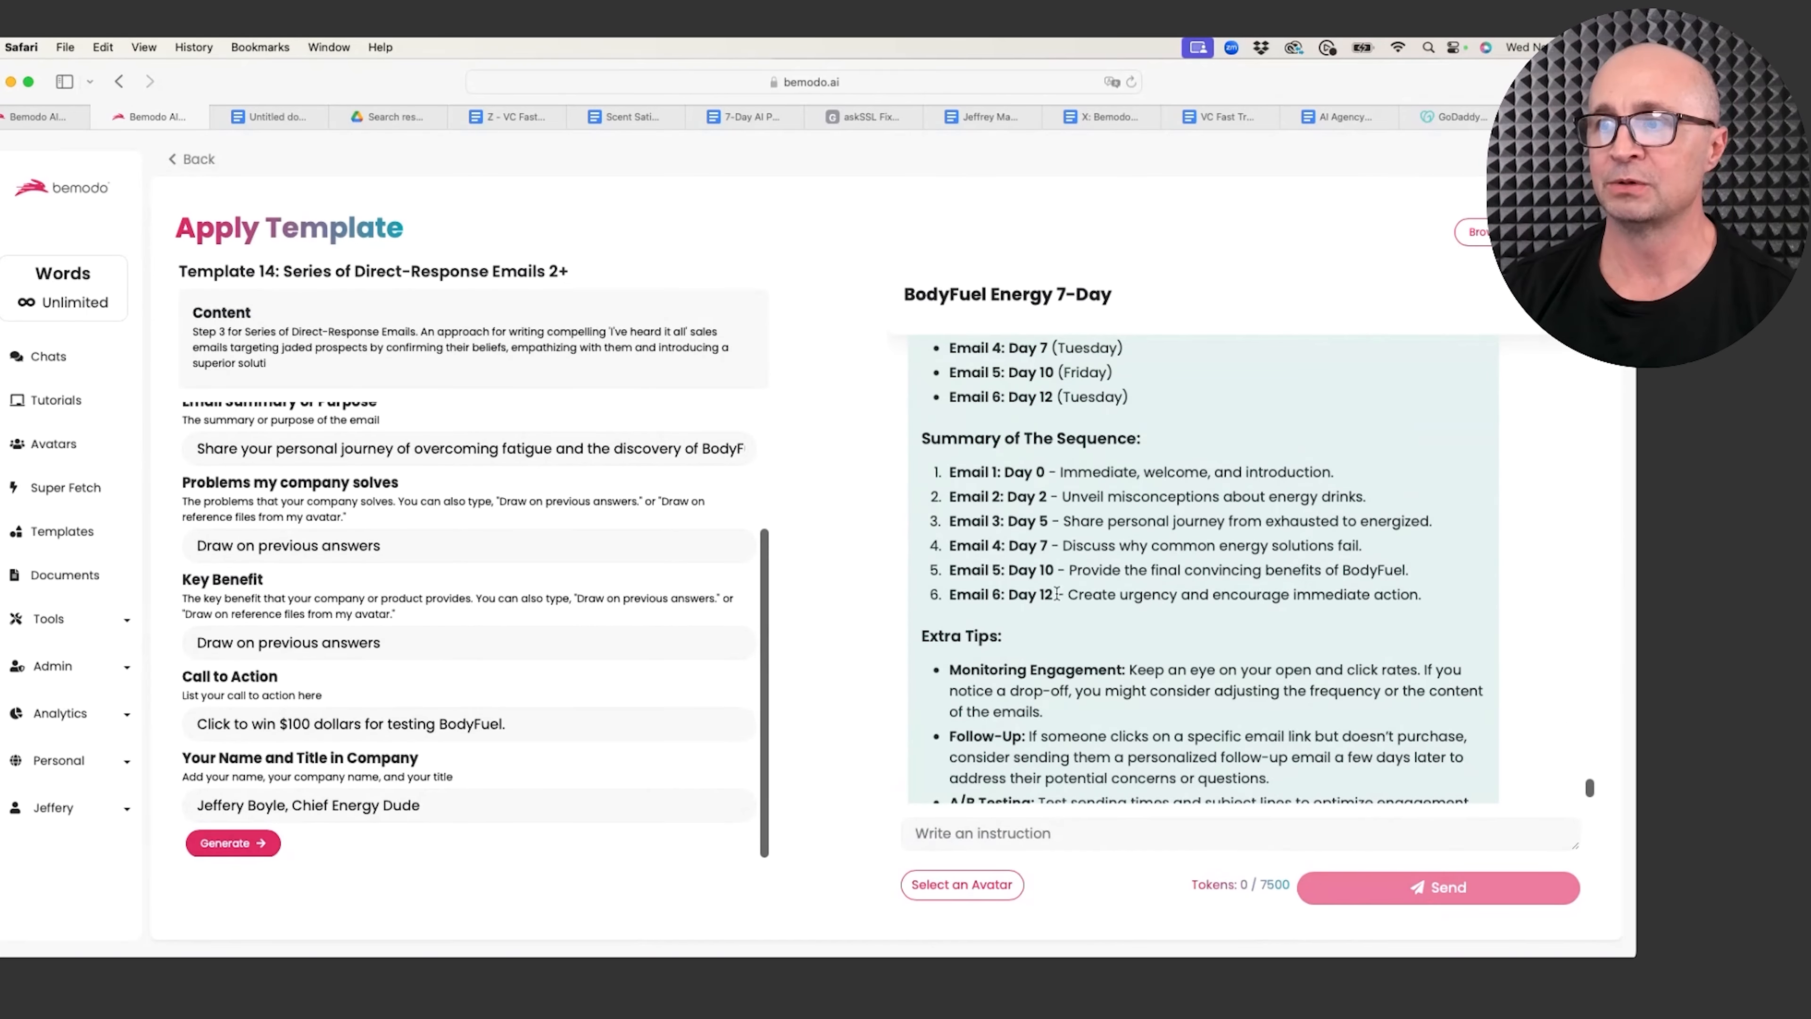
{"action": "scroll", "coordinate": [1053, 600], "scroll_direction": "up", "scroll_amount": 1}
{"action": "scroll", "coordinate": [1060, 525], "scroll_direction": "up", "scroll_amount": 3}
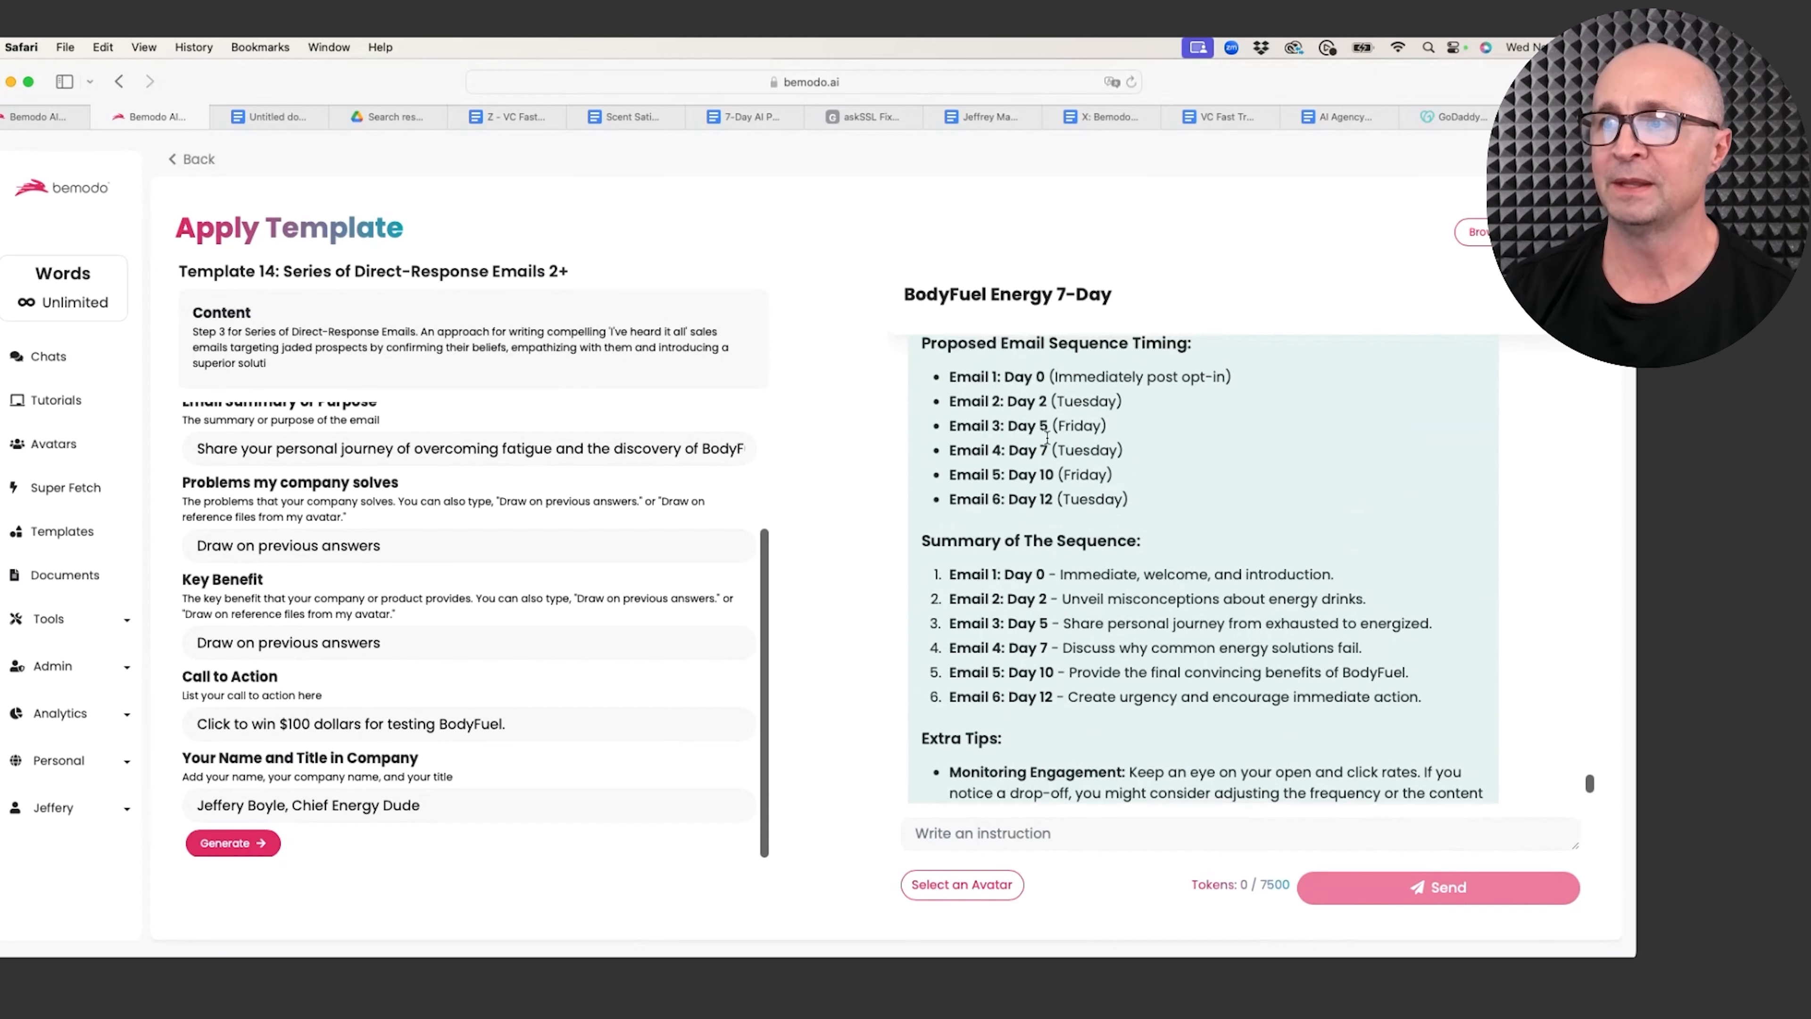
{"action": "scroll", "coordinate": [1041, 515], "scroll_direction": "down", "scroll_amount": 3}
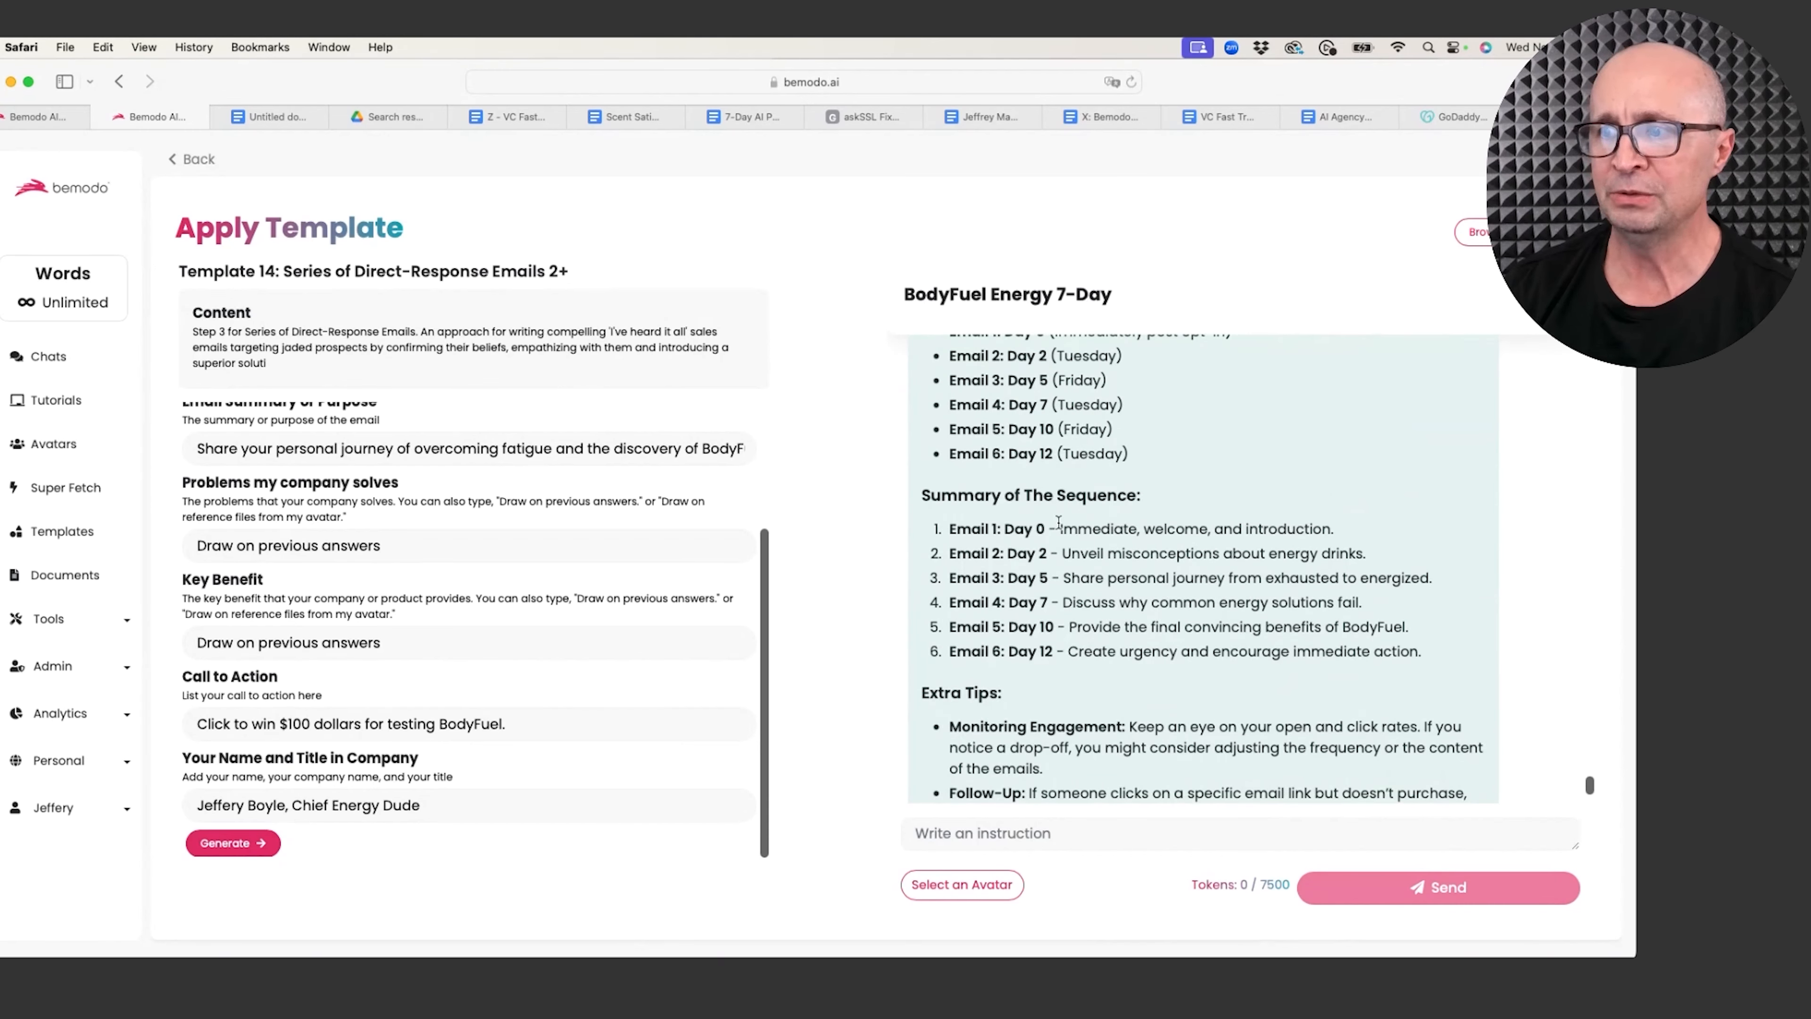
{"action": "left_click_drag", "start_coordinate": [1060, 529], "coordinate": [1221, 650]}
{"action": "scroll", "coordinate": [1105, 677], "scroll_direction": "down", "scroll_amount": 3}
{"action": "scroll", "coordinate": [1103, 673], "scroll_direction": "down", "scroll_amount": 1}
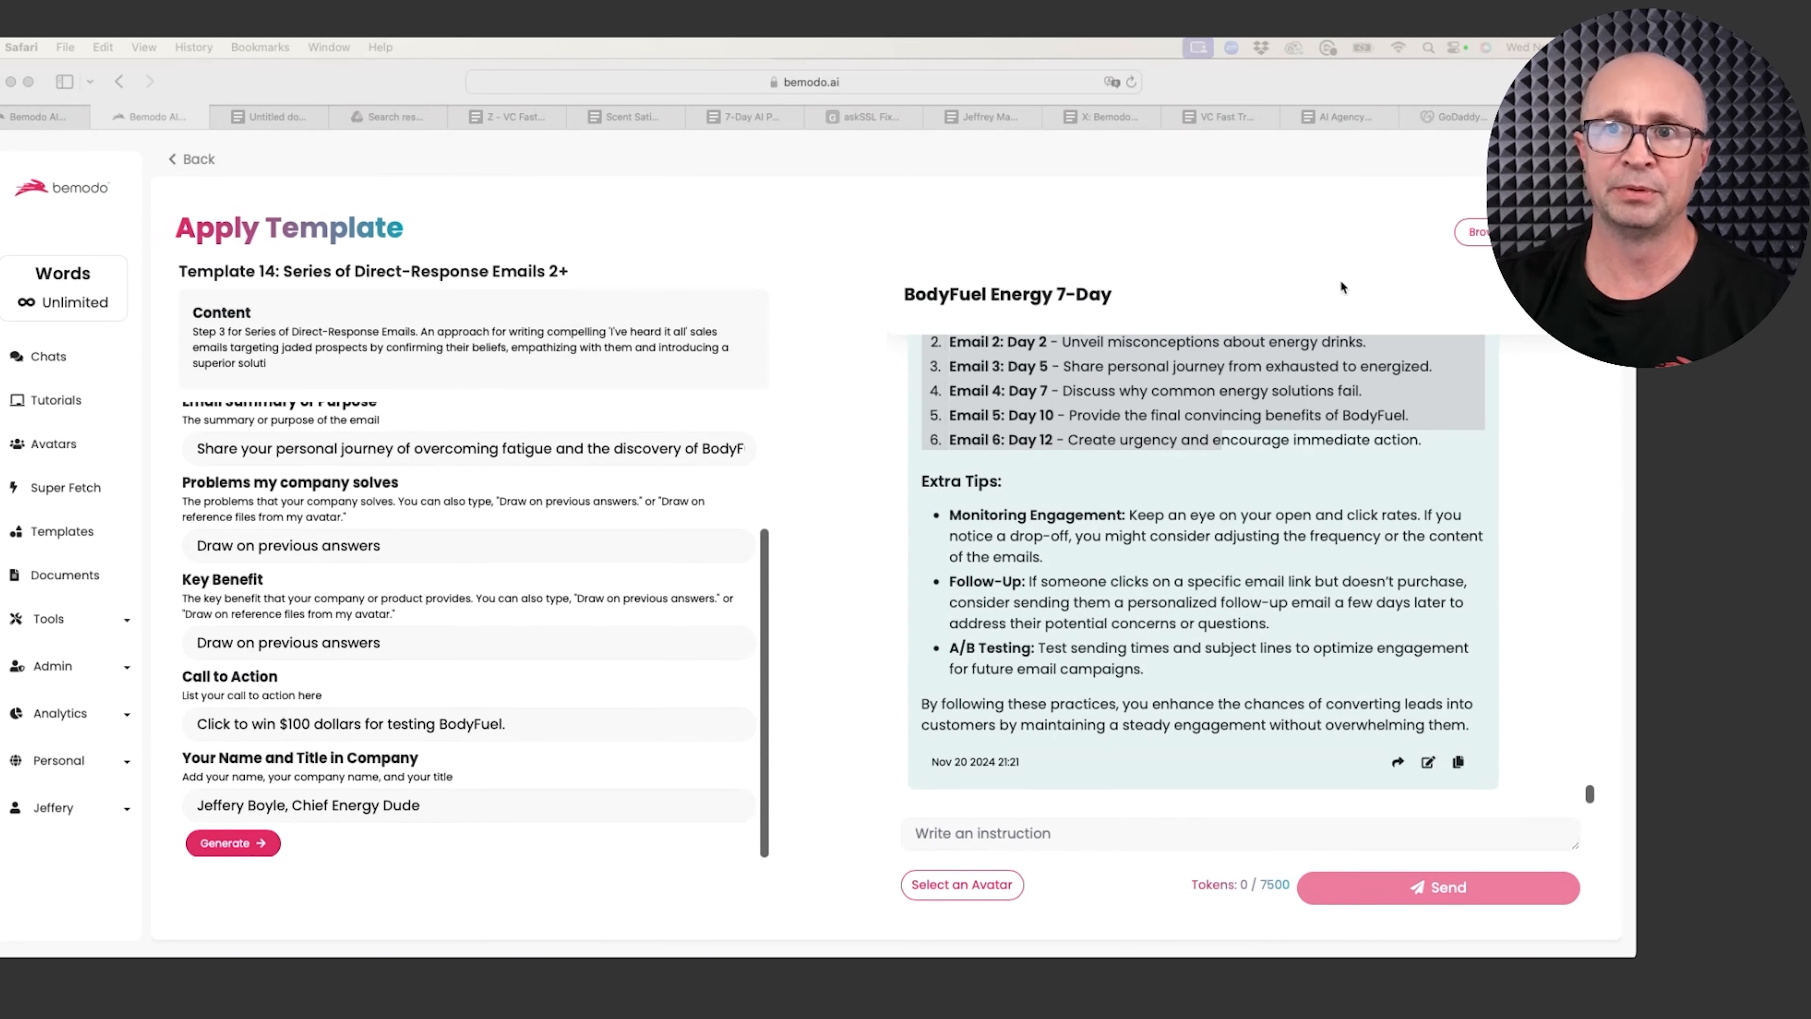
Step: Apply Template 10, the LinkedIn Direct-Response Headlines Creator, from the template list
{"action": "left_click", "coordinate": [1500, 232]}
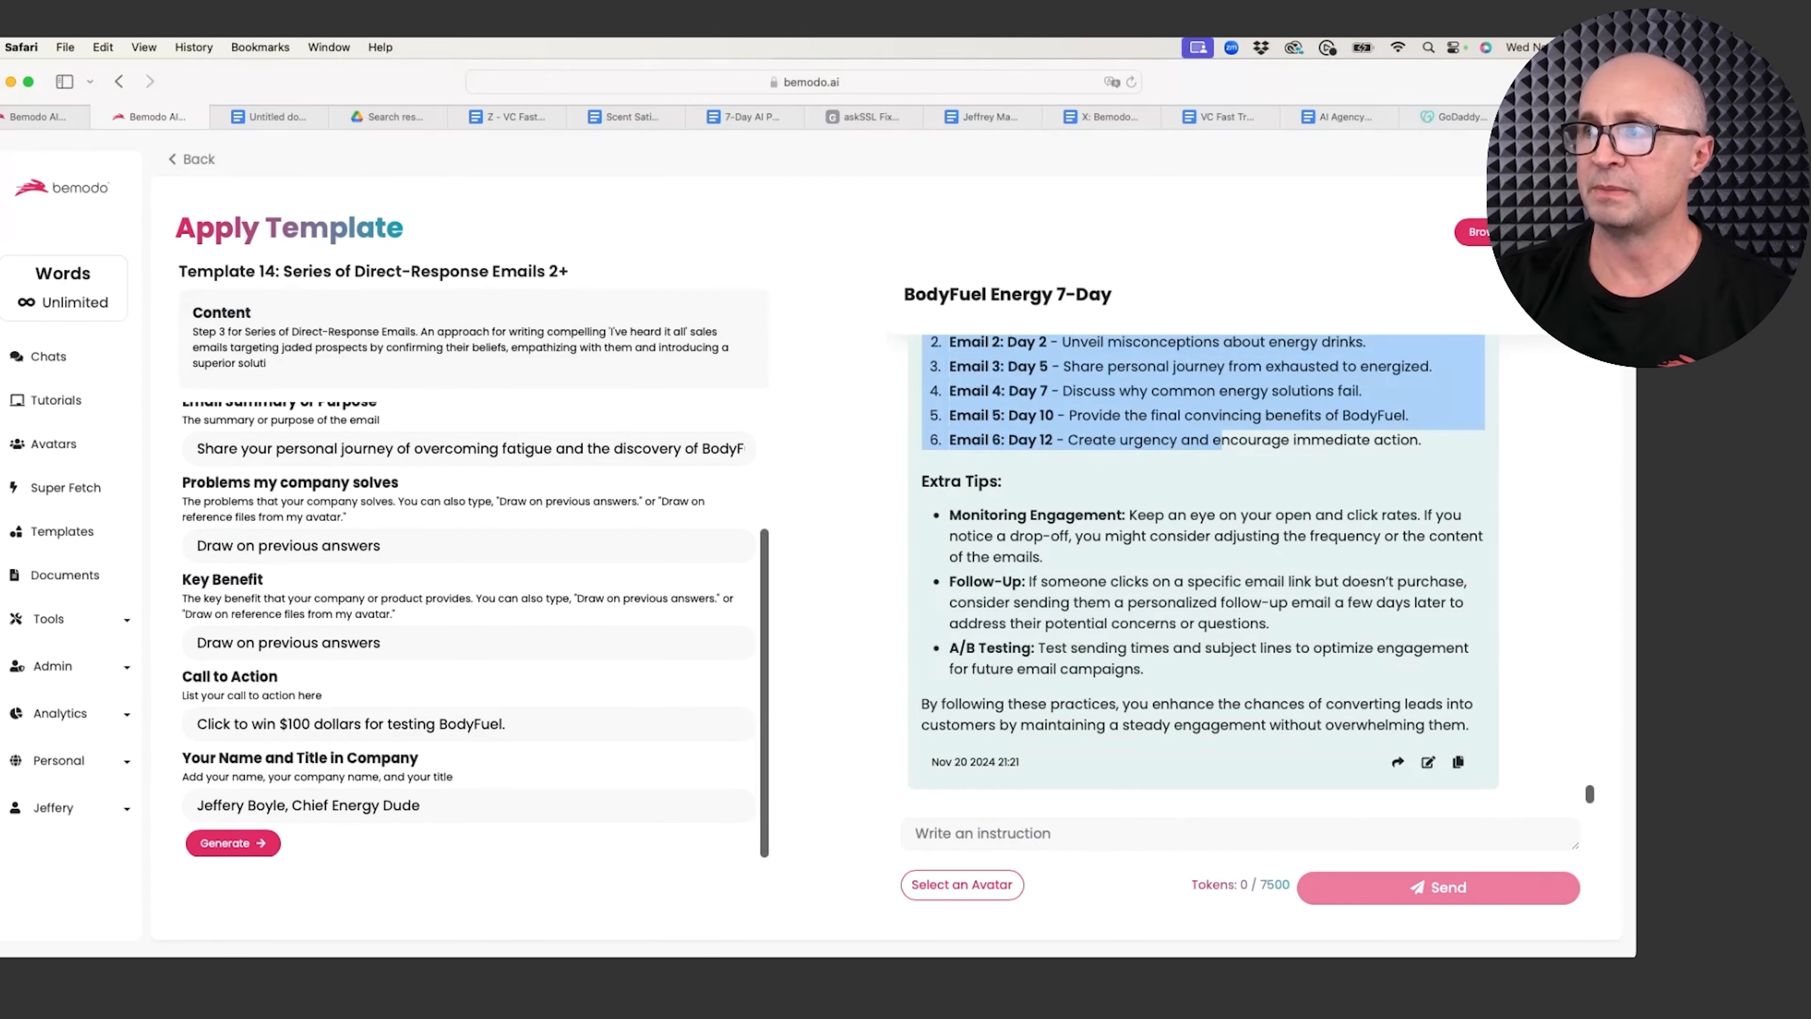
{"action": "left_click", "coordinate": [1500, 232]}
{"action": "scroll", "coordinate": [355, 469], "scroll_direction": "down", "scroll_amount": 5}
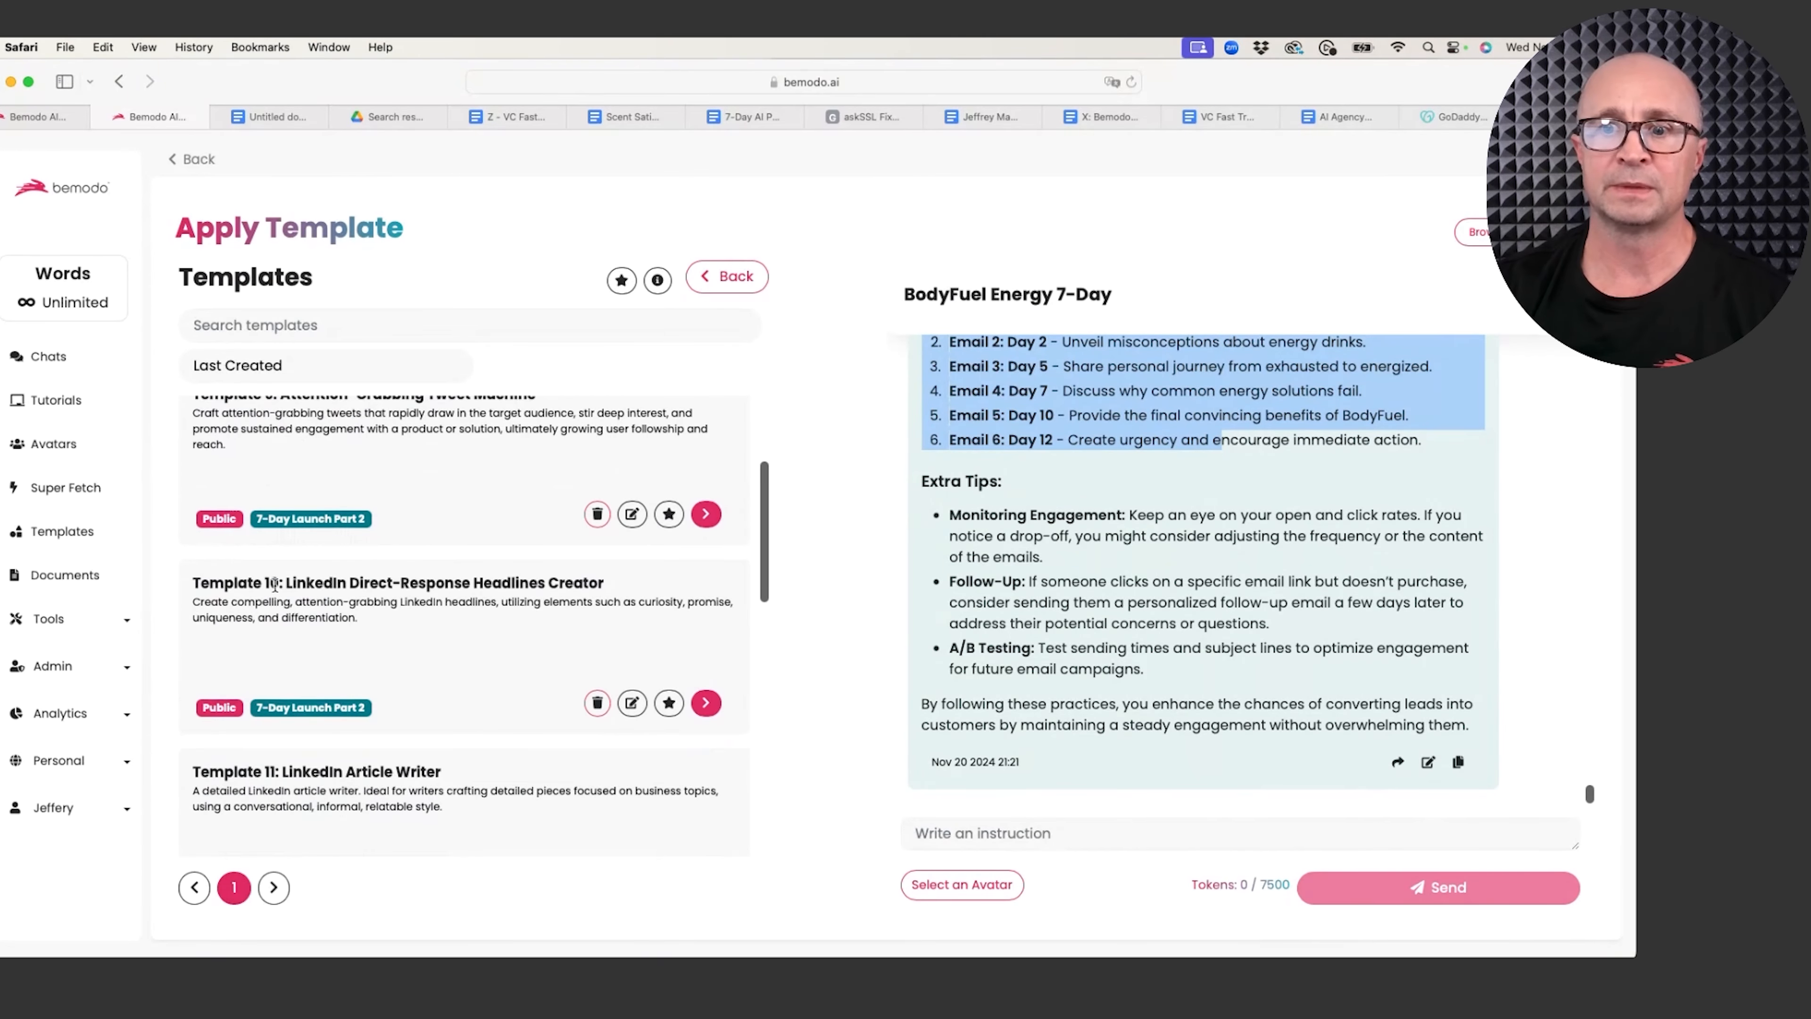
{"action": "left_click_drag", "start_coordinate": [287, 583], "coordinate": [187, 582]}
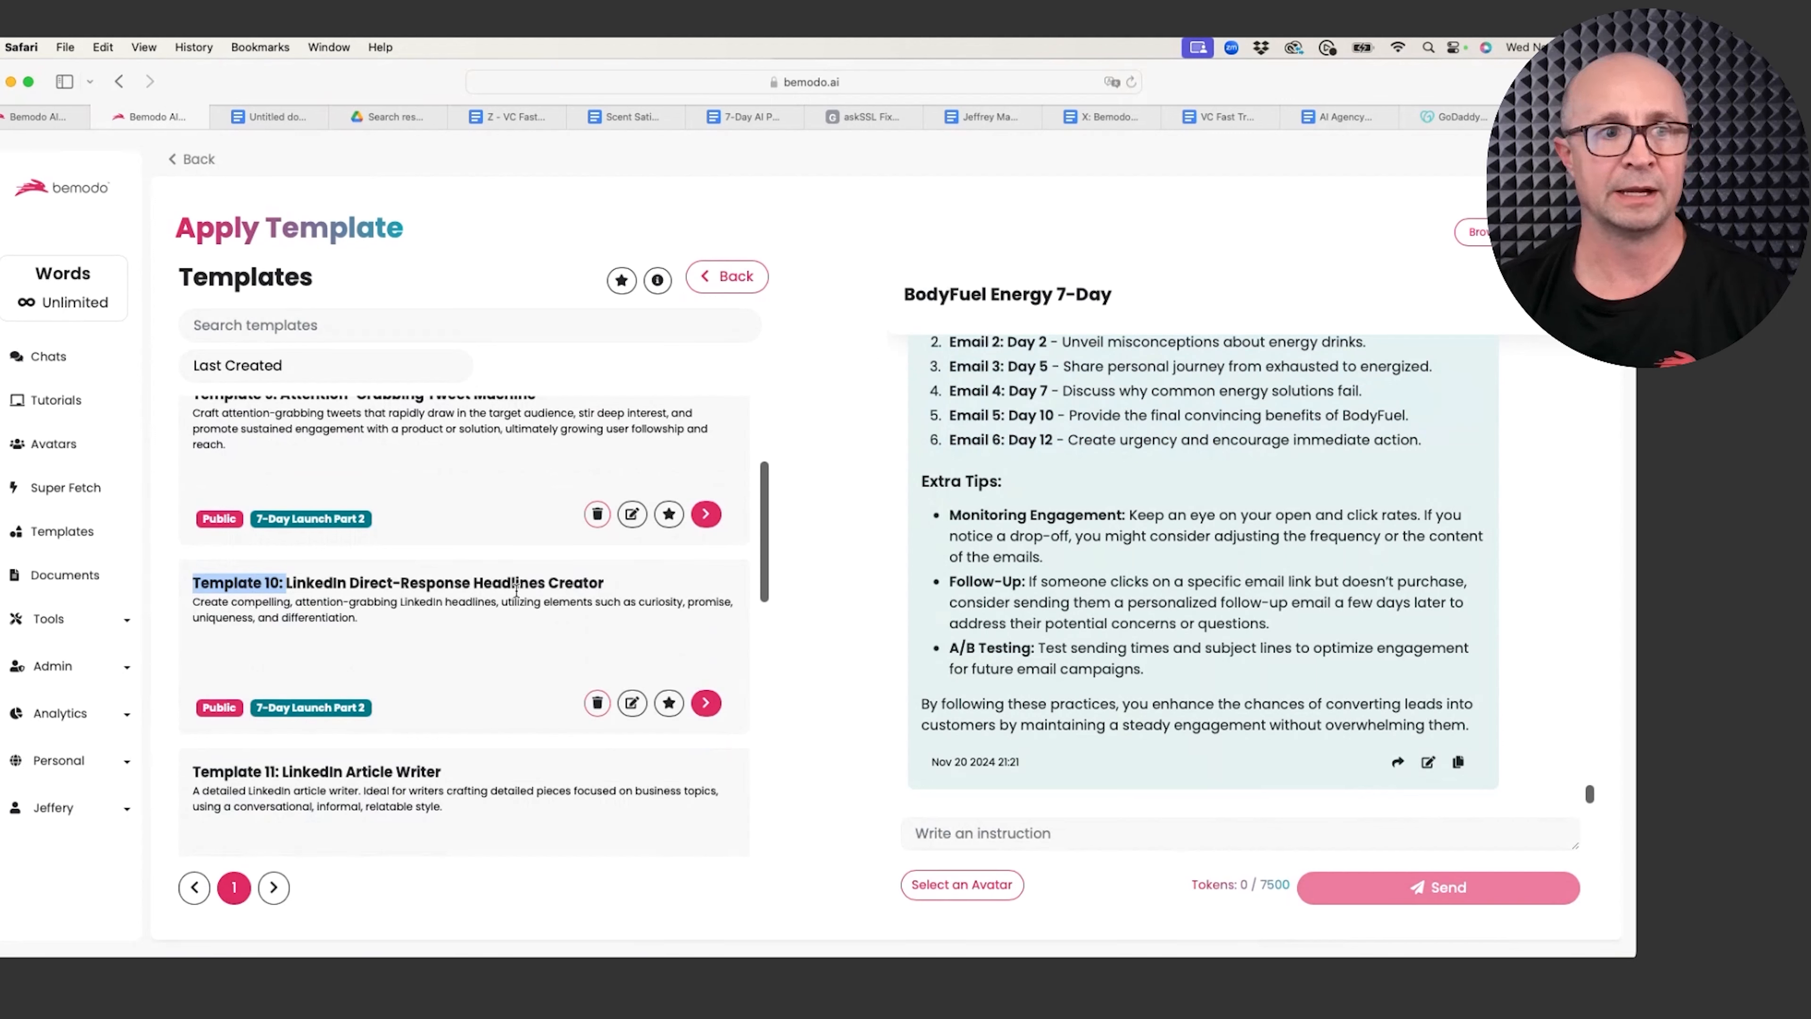
{"action": "left_click", "coordinate": [706, 703]}
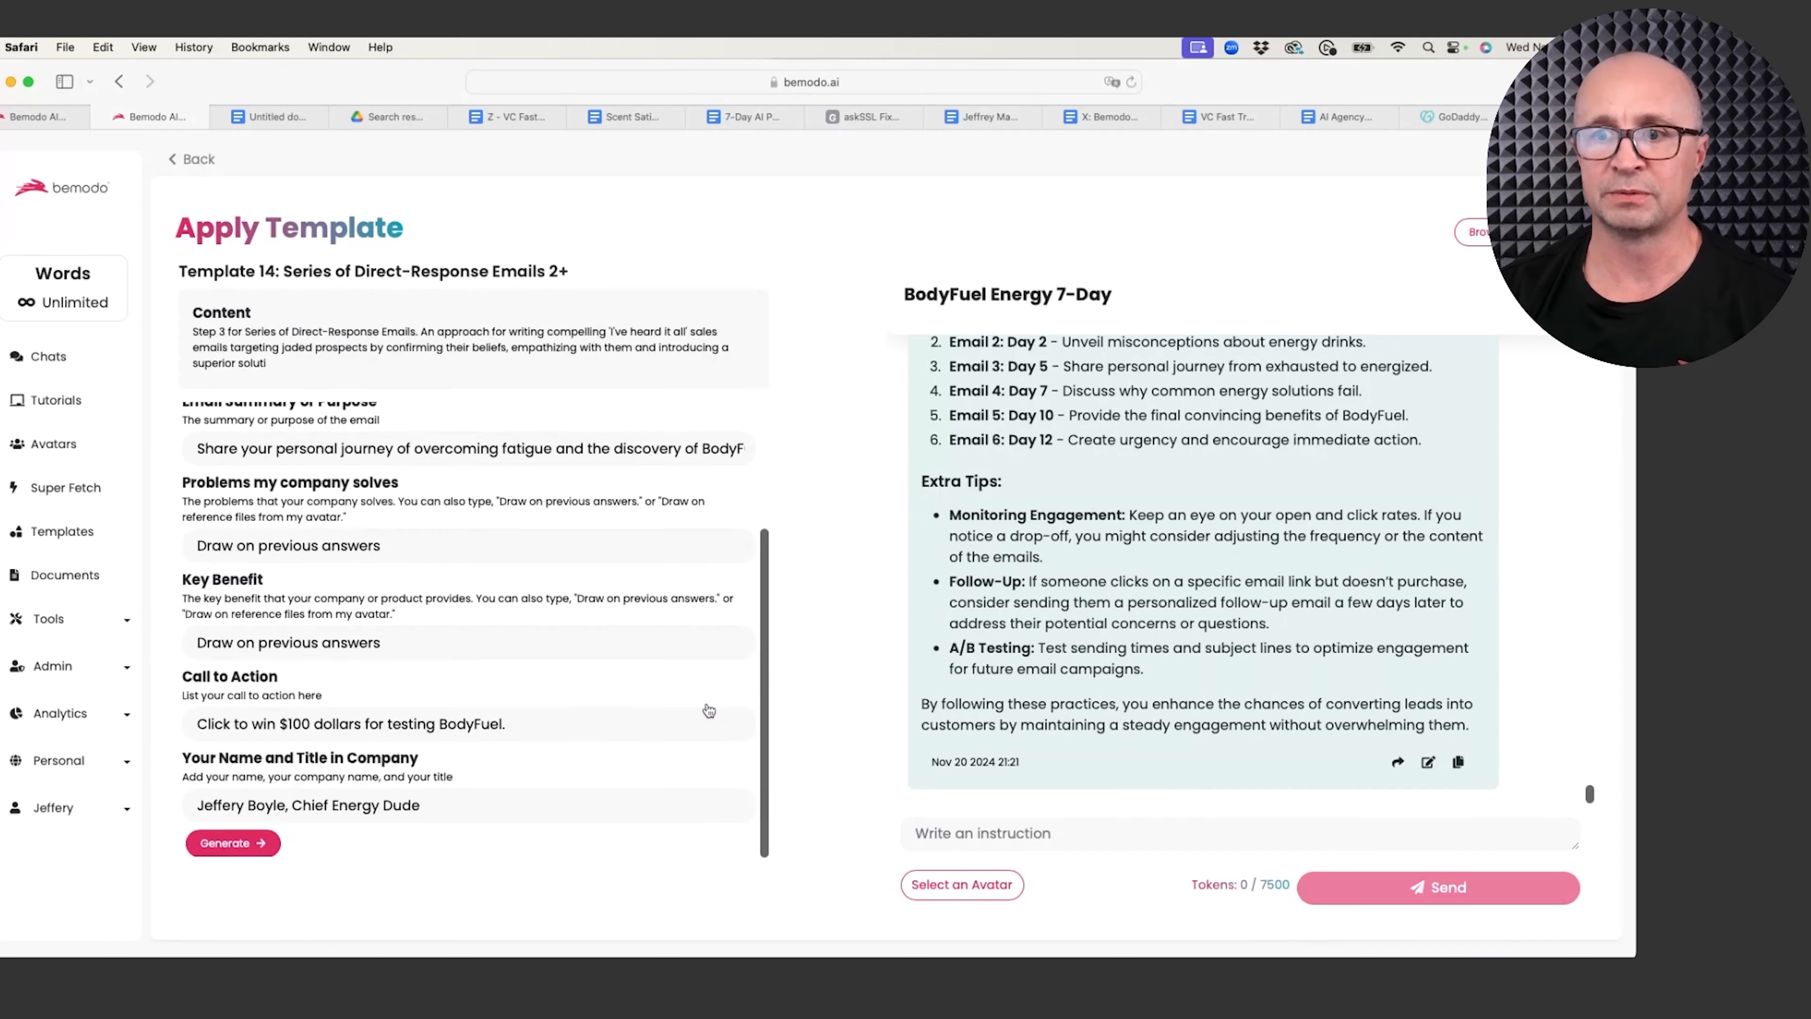
Step: Fill Target Market 'See previous answers', Company Name 'BodyFuel Energy' and Article Ideas 'Why most energy drinks are dangerous to your health.'
{"action": "left_click", "coordinate": [230, 462]}
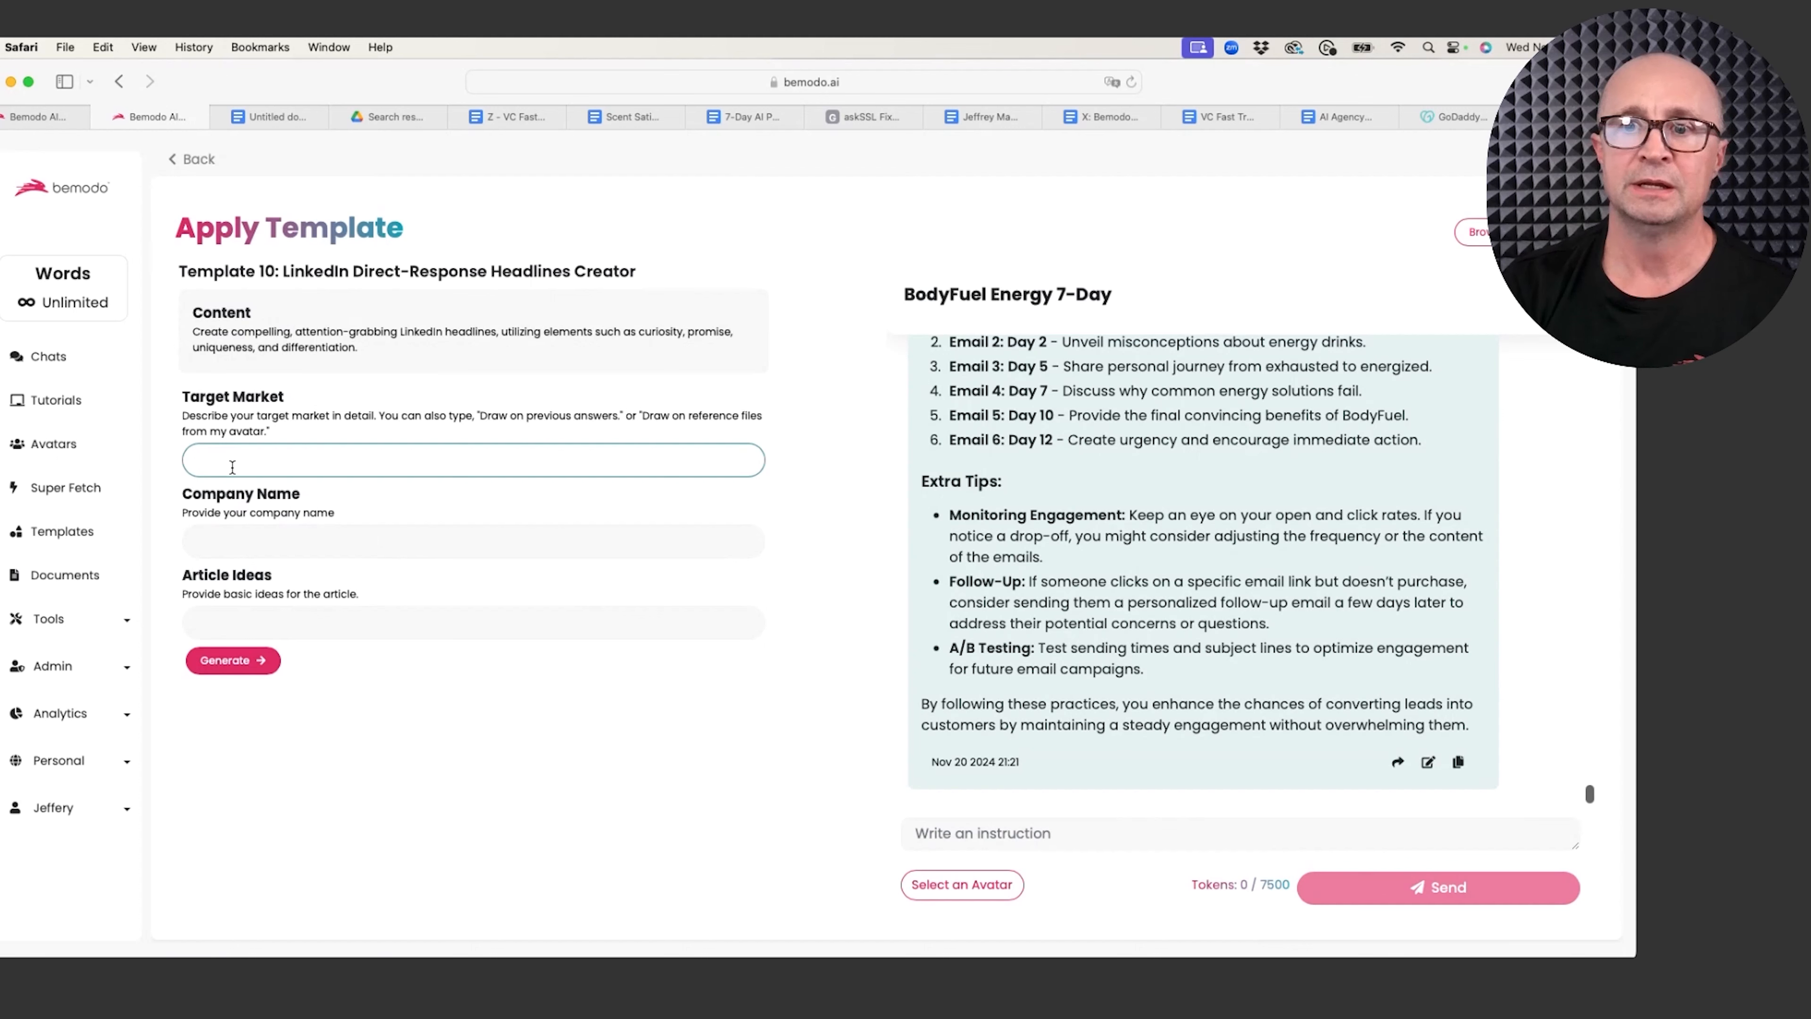
{"action": "type", "text": "See previous answers"}
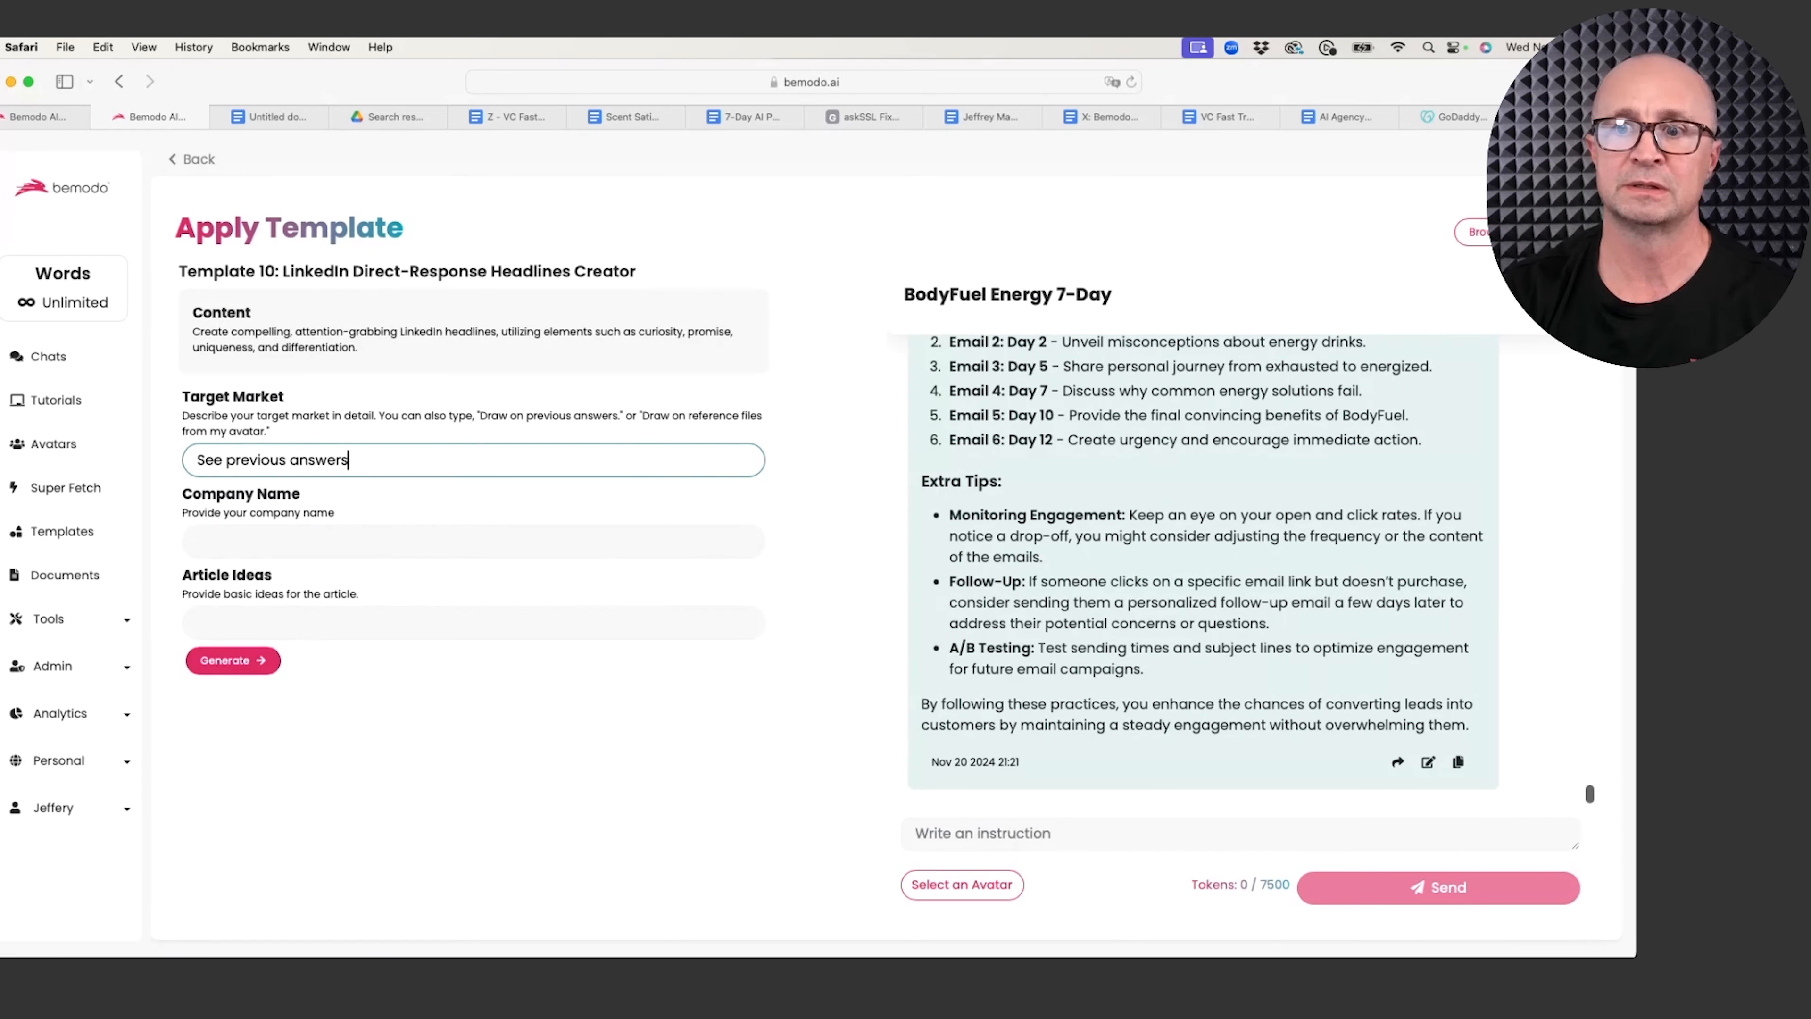
{"action": "left_click", "coordinate": [238, 538]}
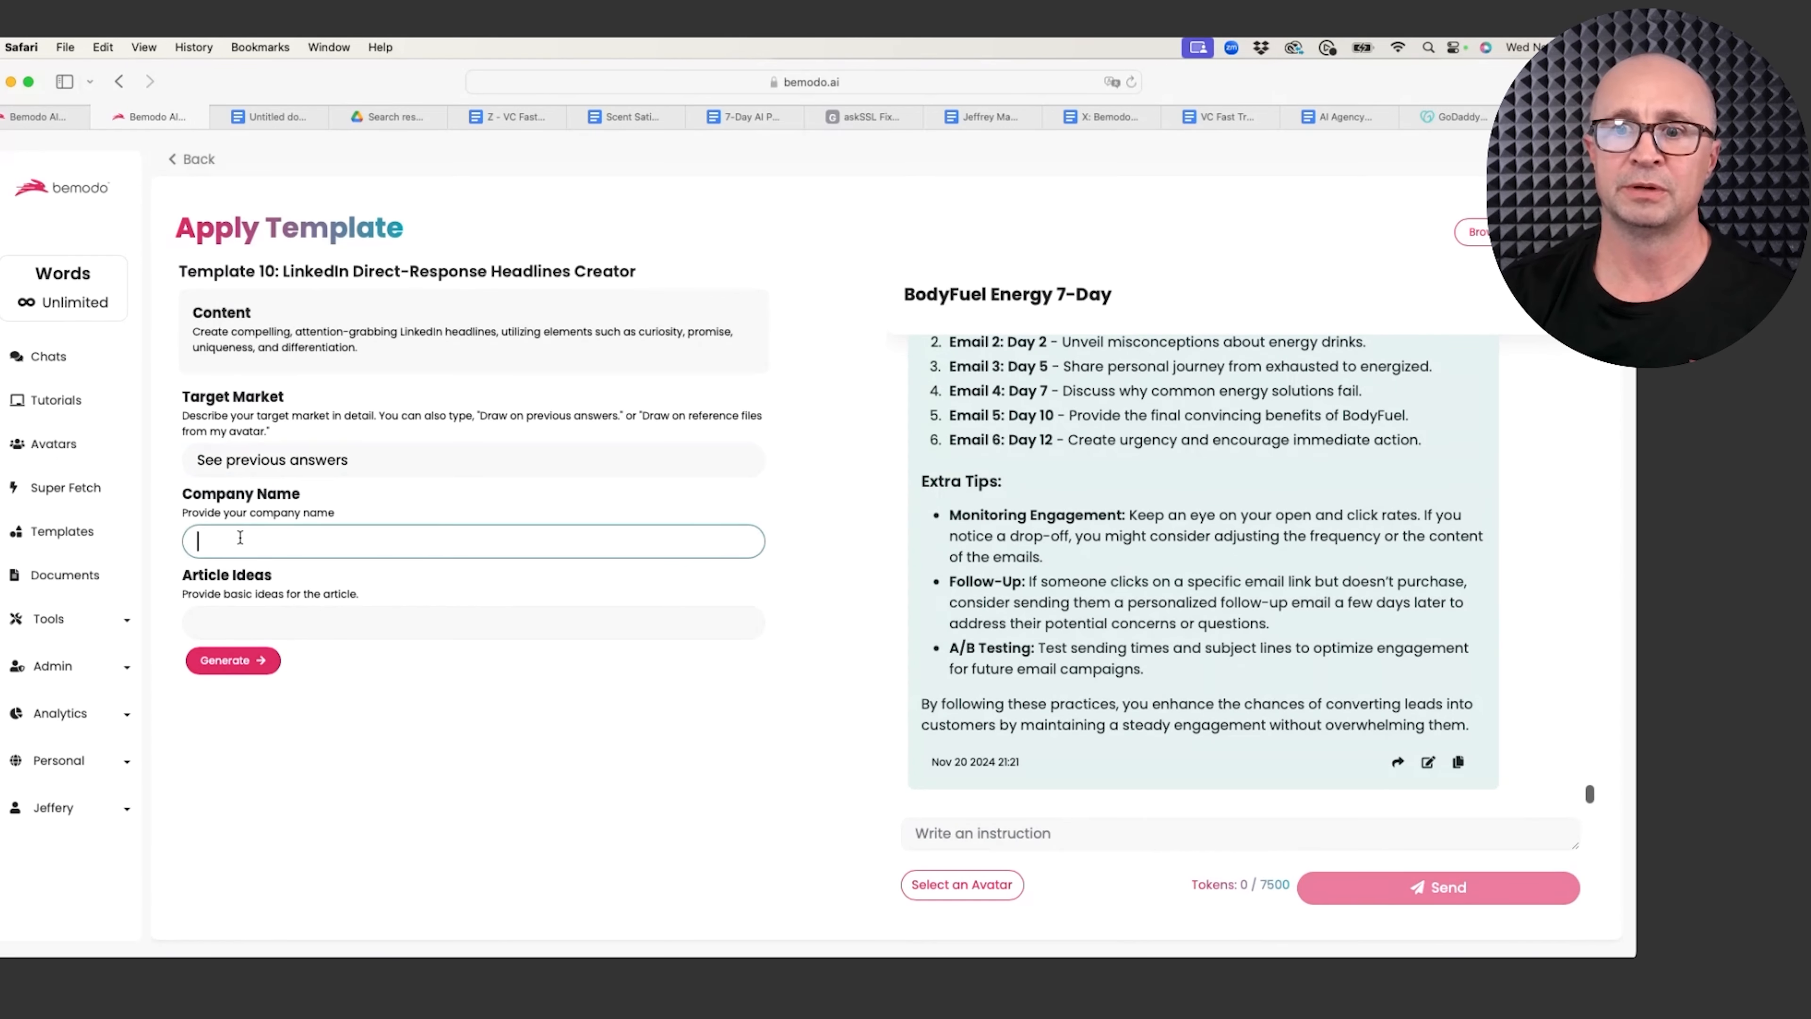
{"action": "type", "text": "BodyFu"}
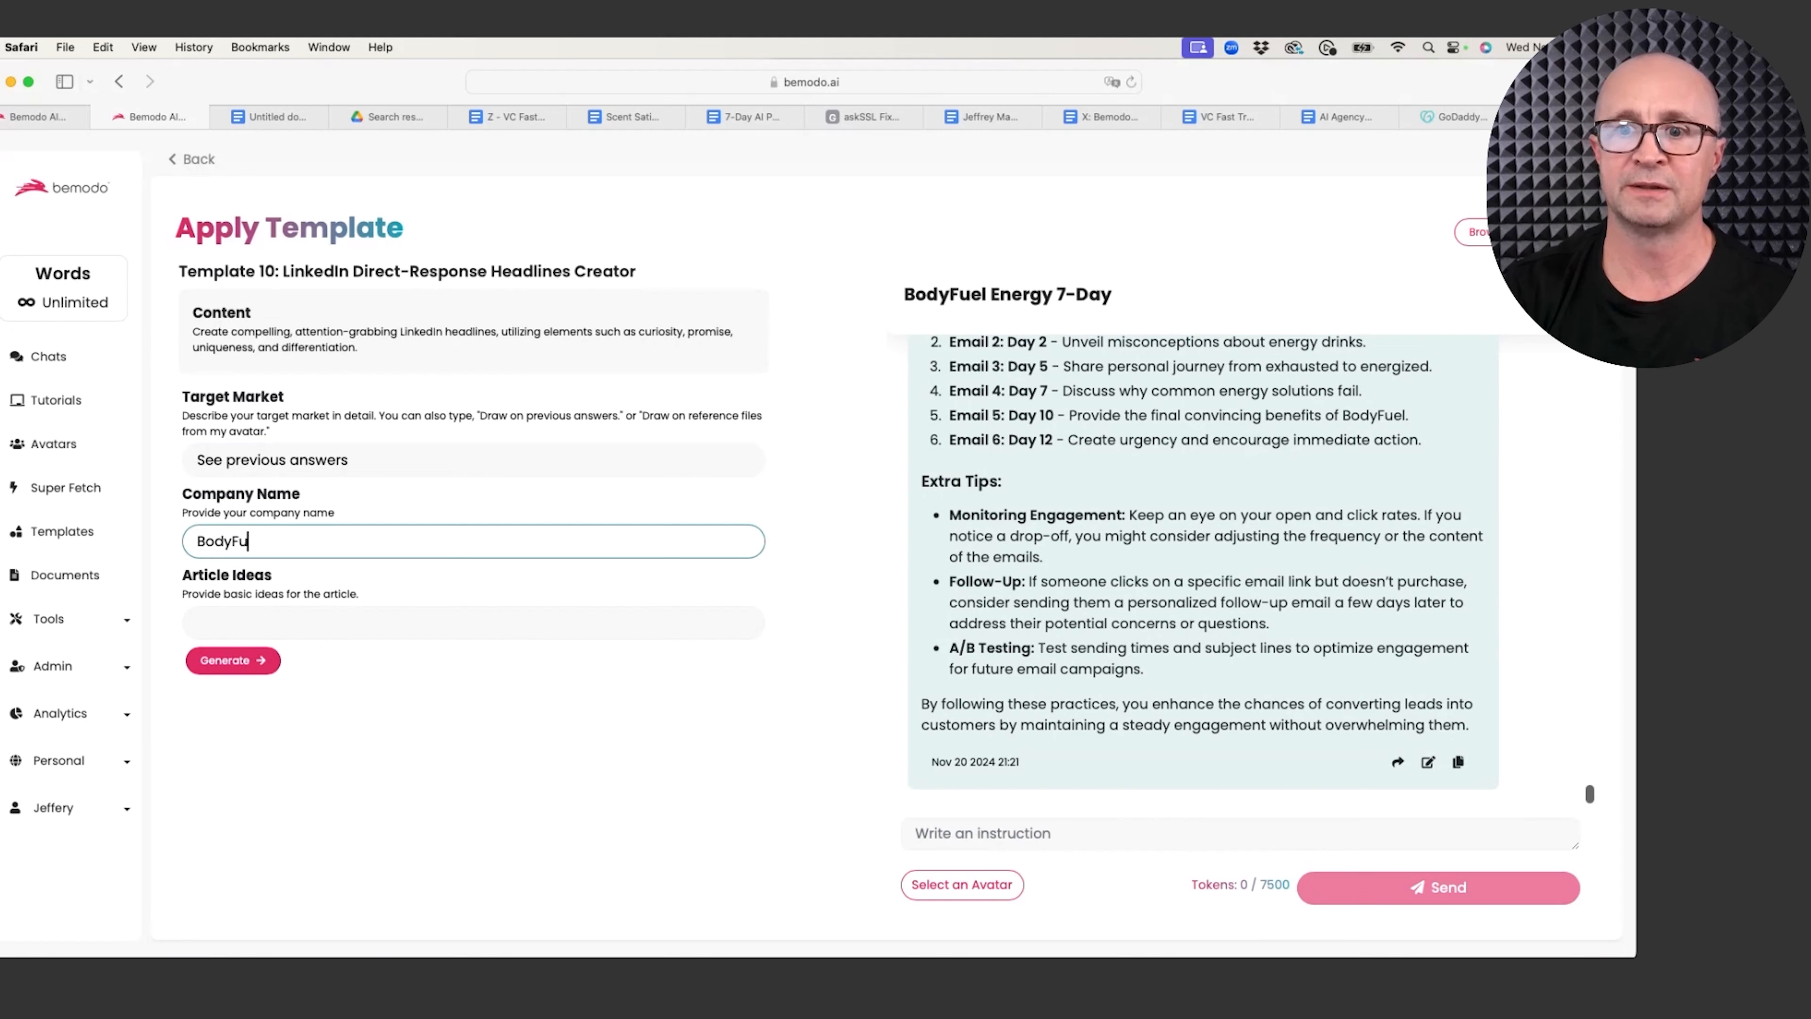
{"action": "type", "text": "el Energy"}
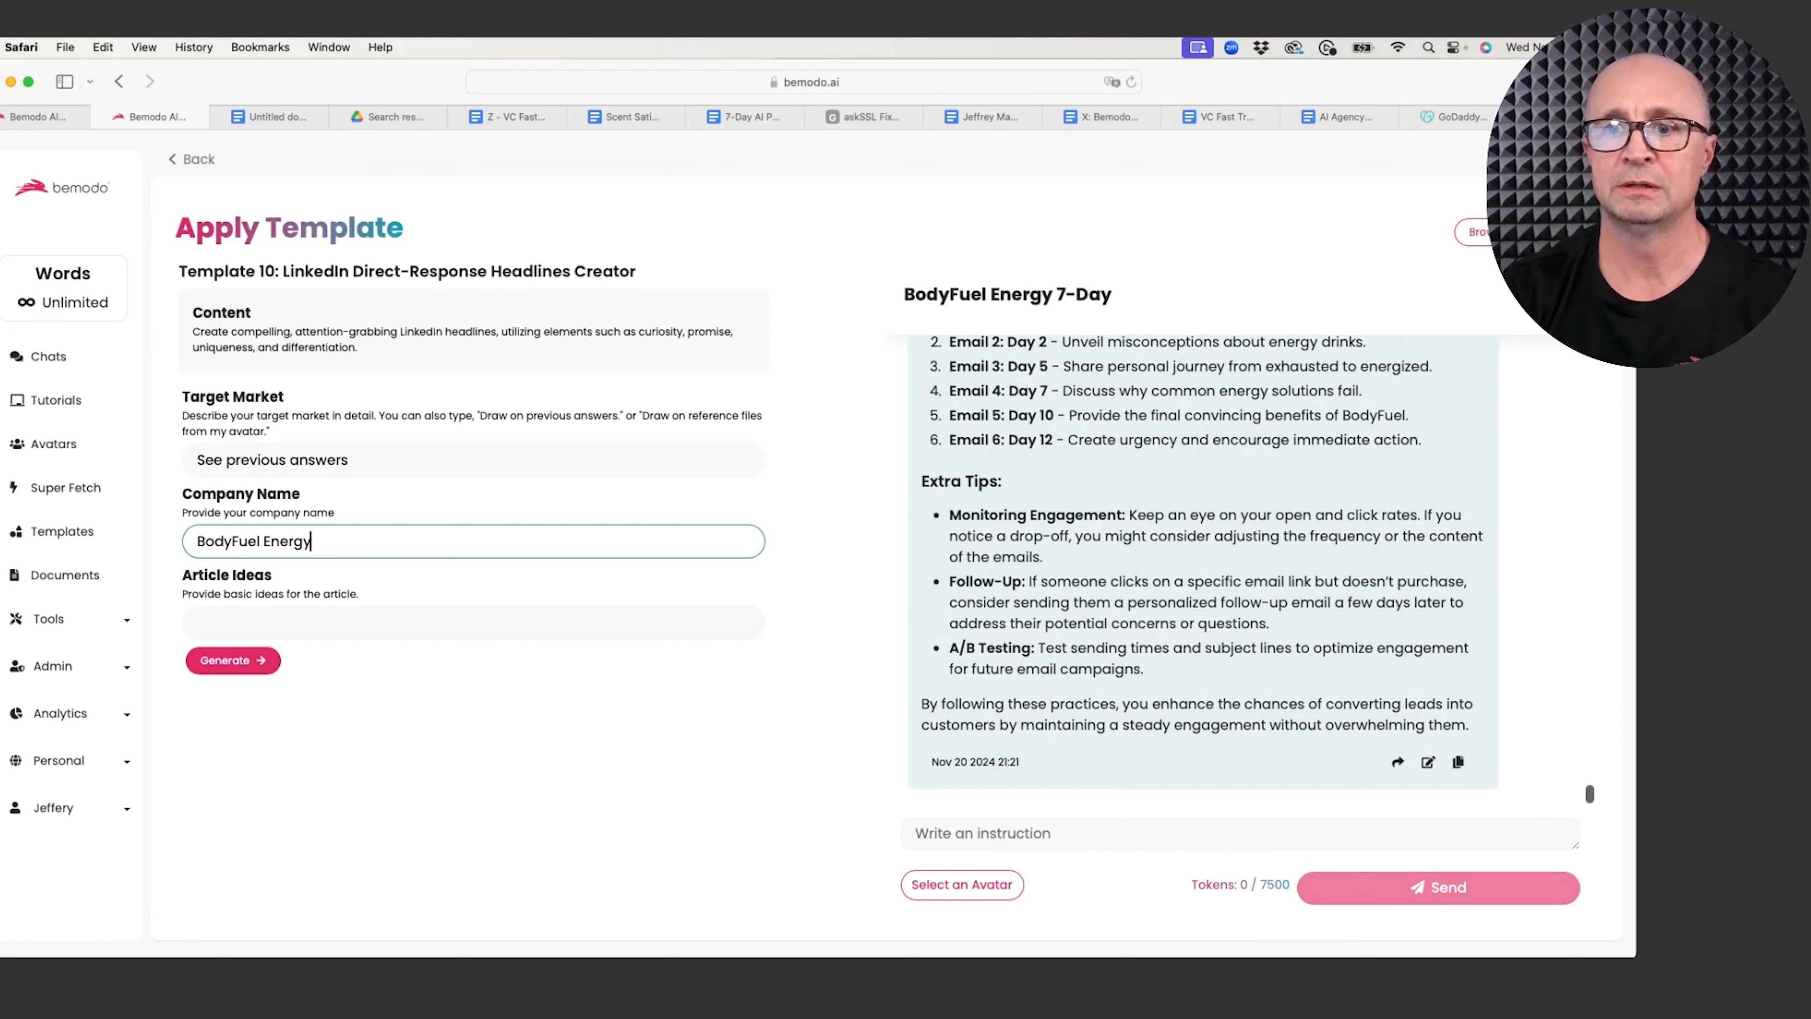
{"action": "left_click", "coordinate": [252, 625]}
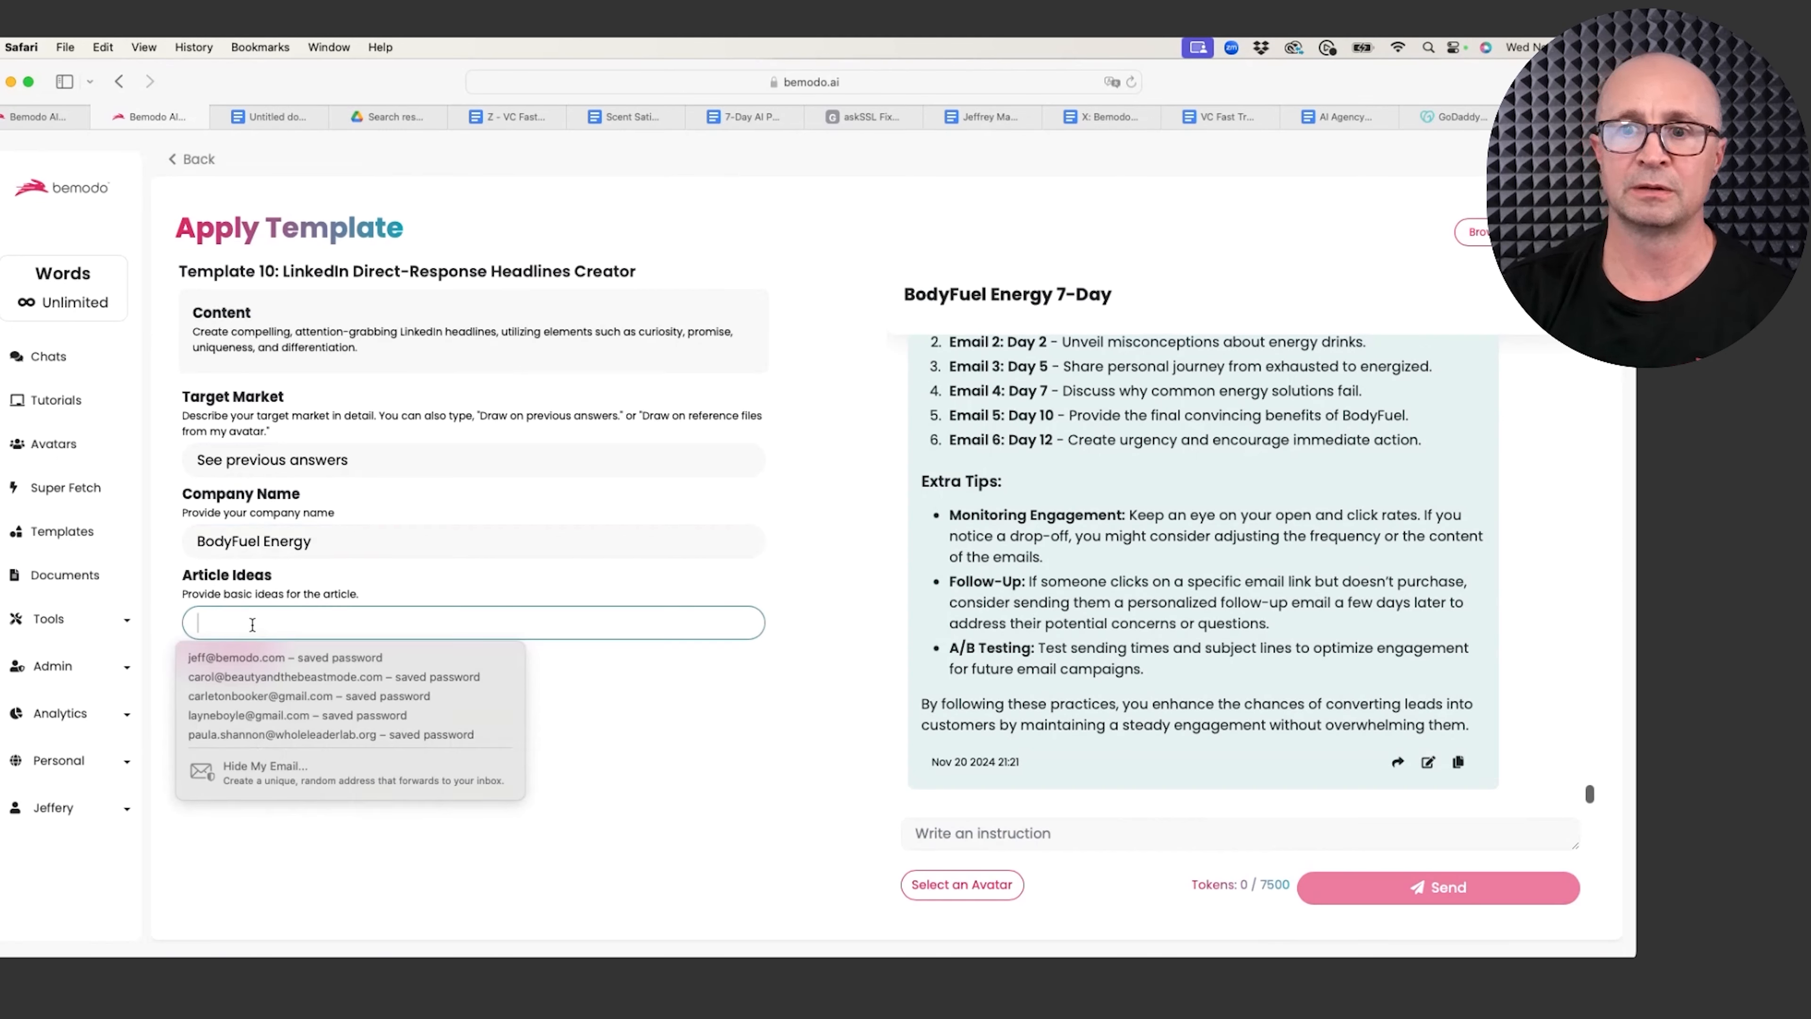
{"action": "type", "text": "Why "}
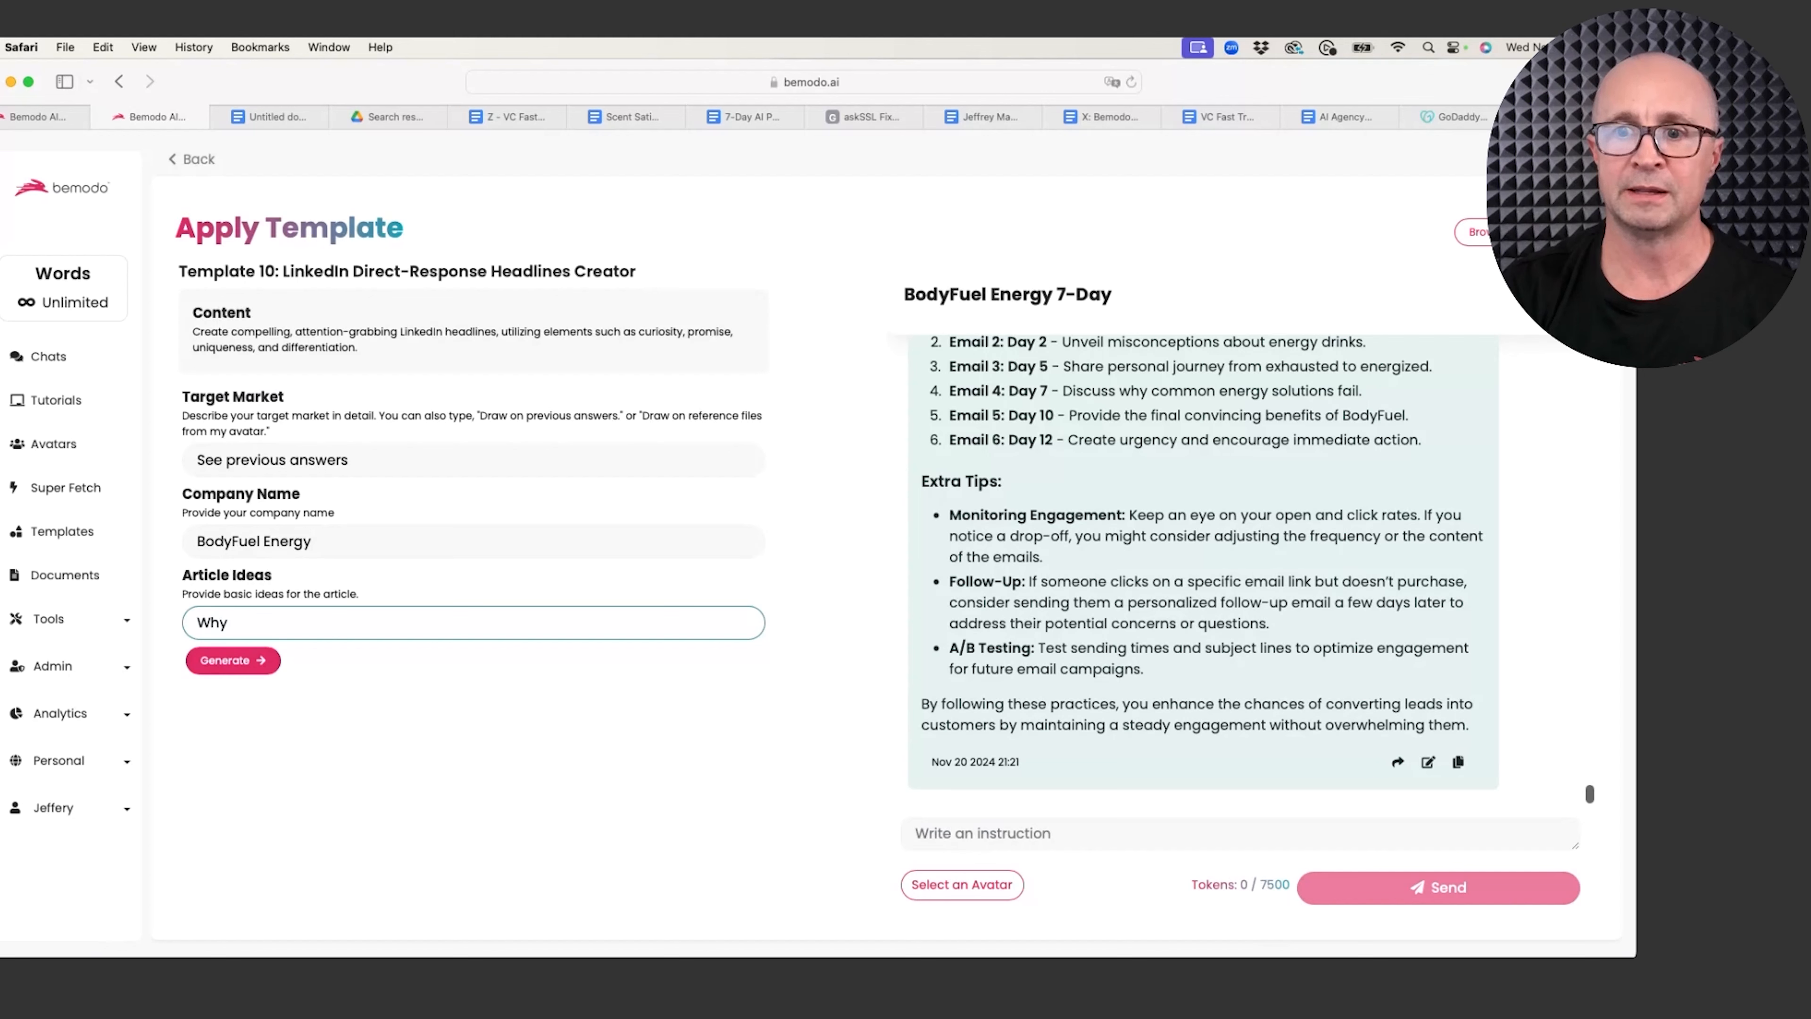
{"action": "type", "text": "most e"}
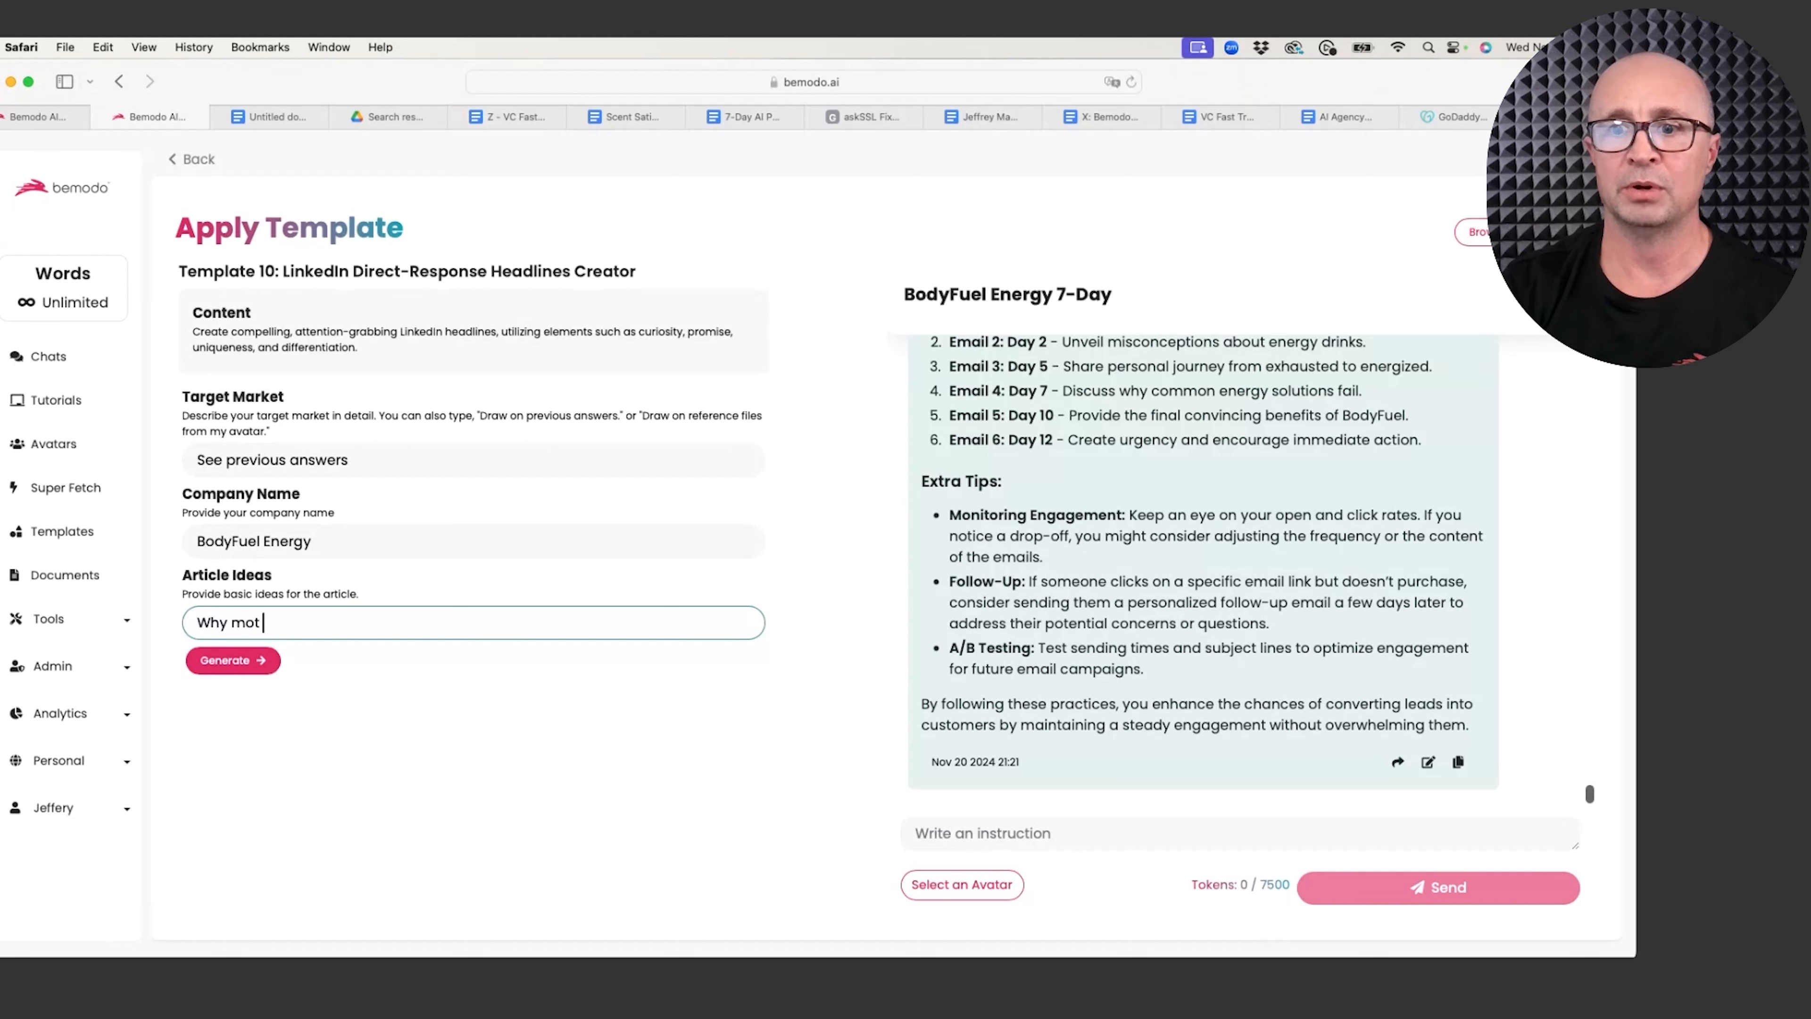
{"action": "type", "text": "nergy"}
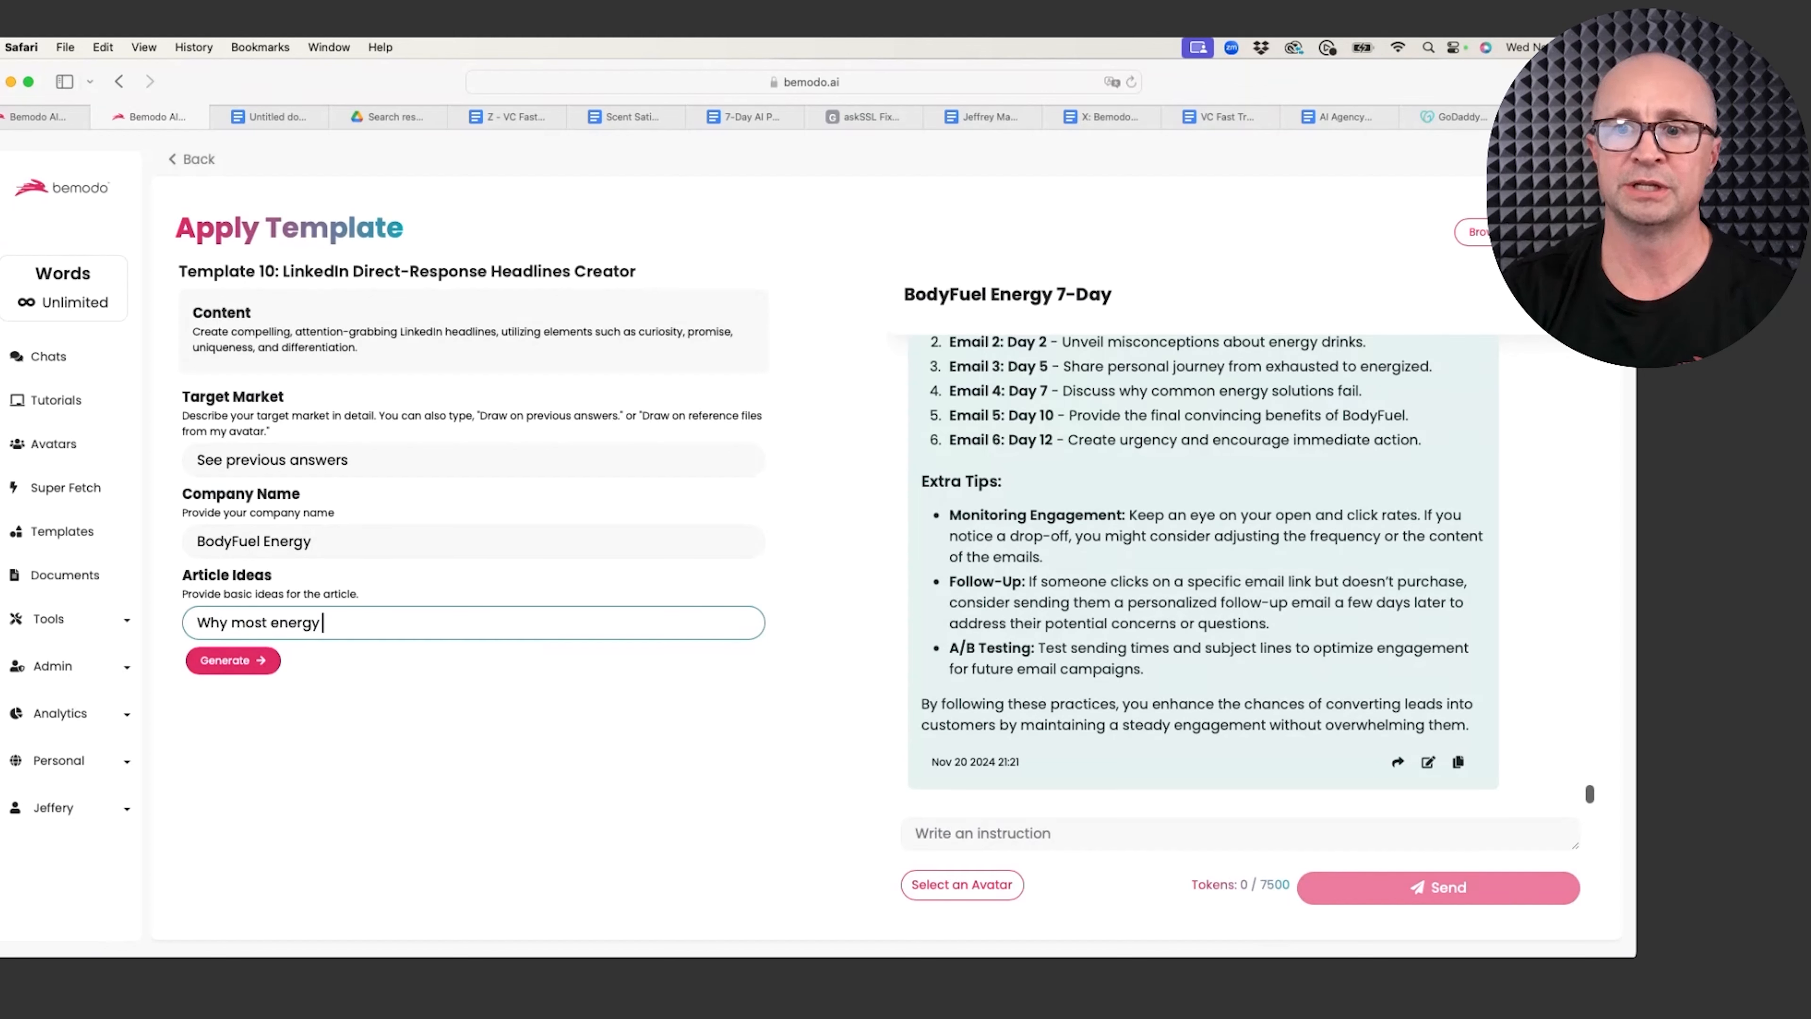
{"action": "type", "text": " drinks are danger"}
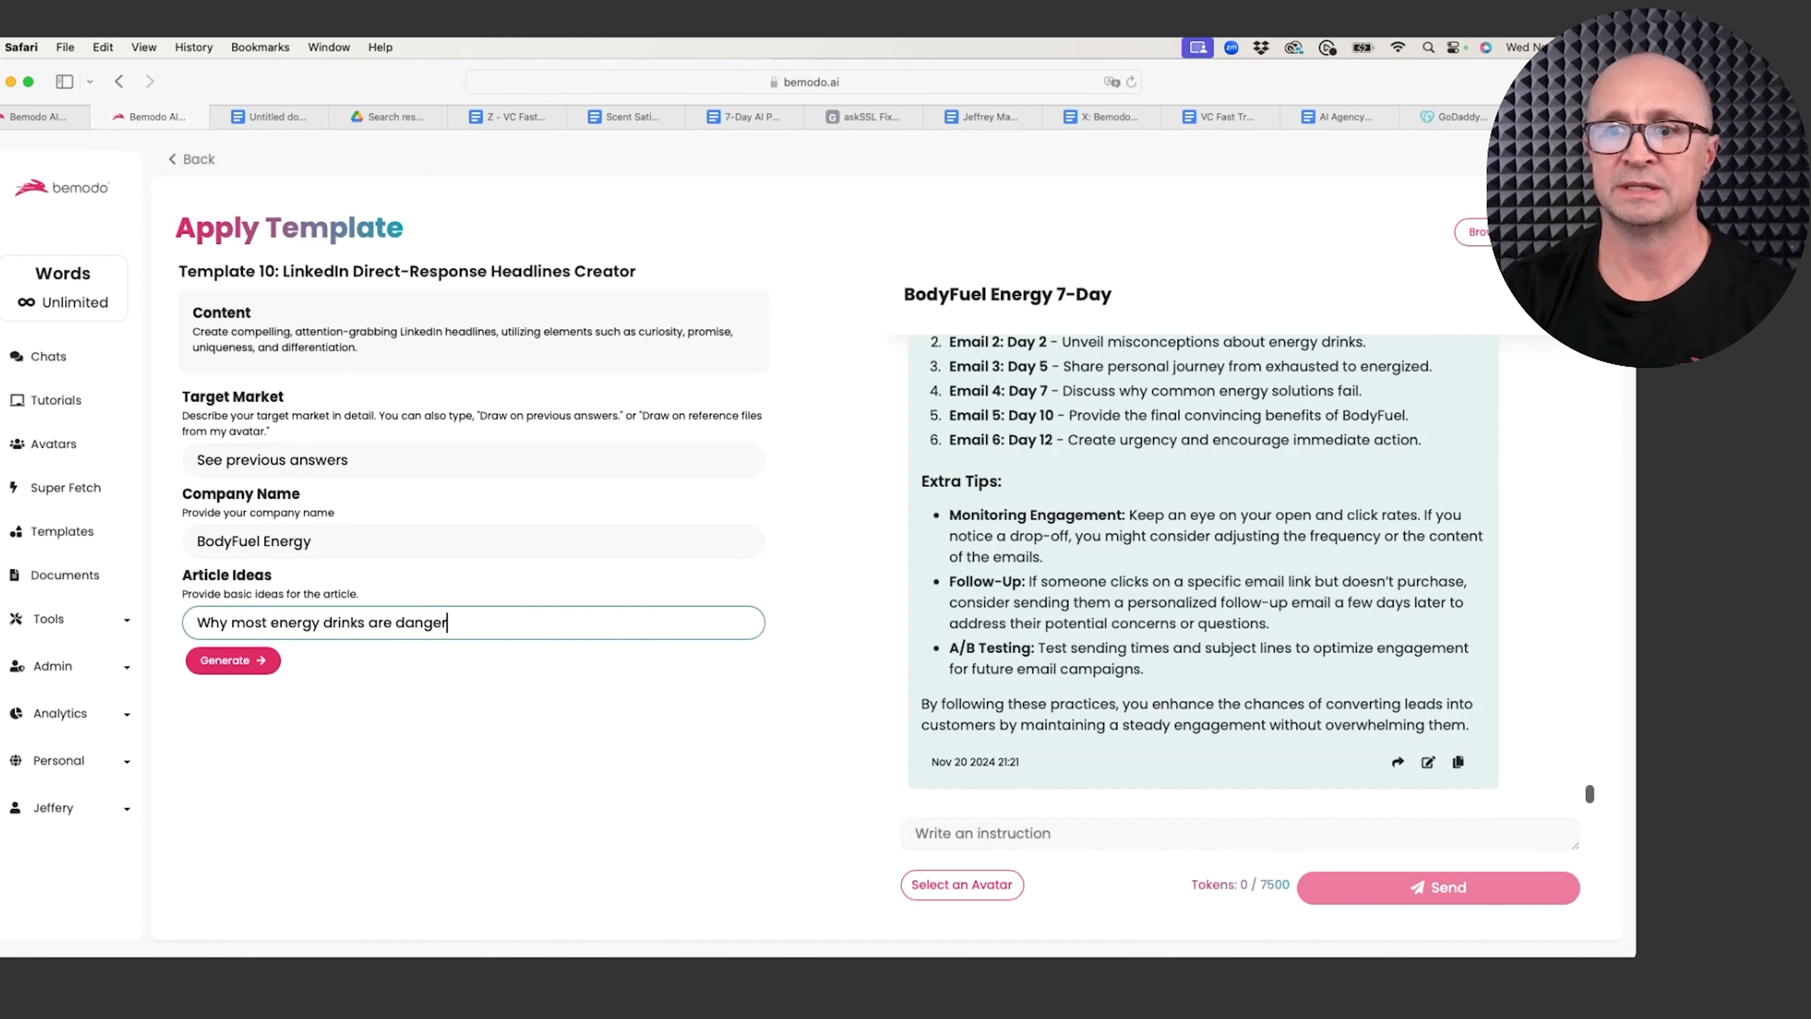
{"action": "type", "text": "ous to your health."}
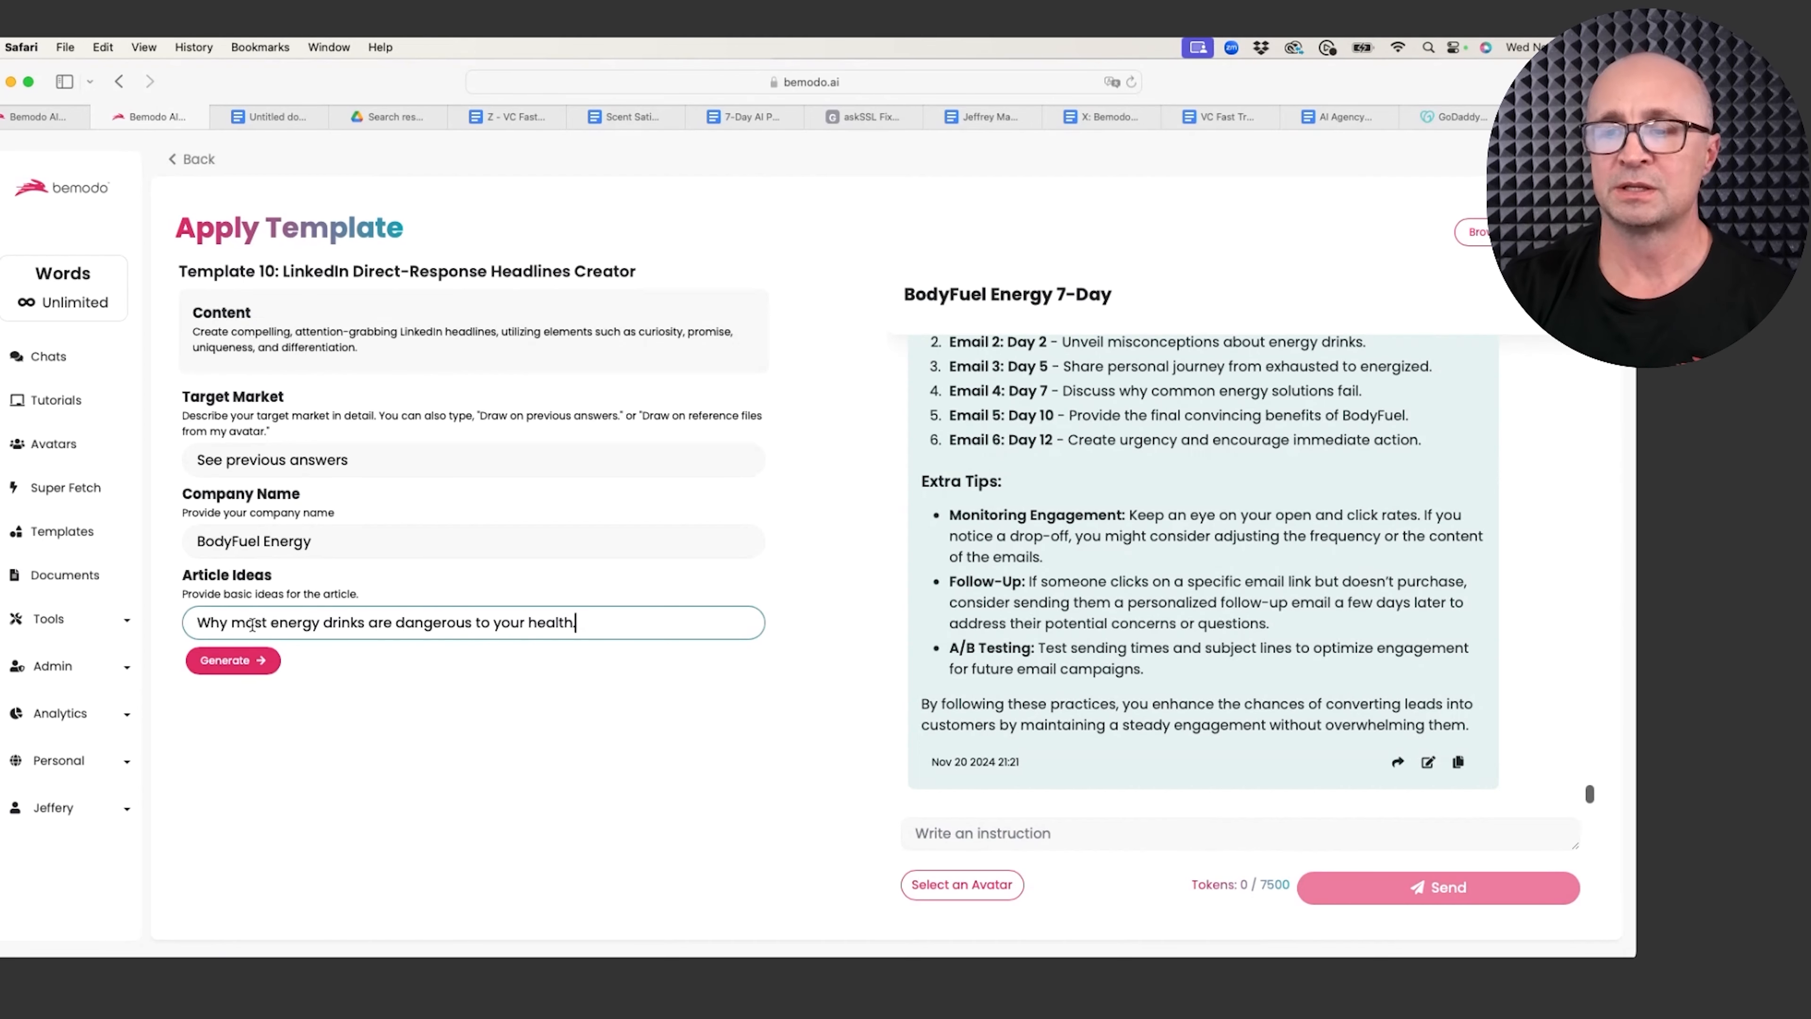
Step: Generate the 20 headlines and select headline 1, 'Unmasking Energy Drinks: The Shocking Truth!'
{"action": "left_click", "coordinate": [256, 665]}
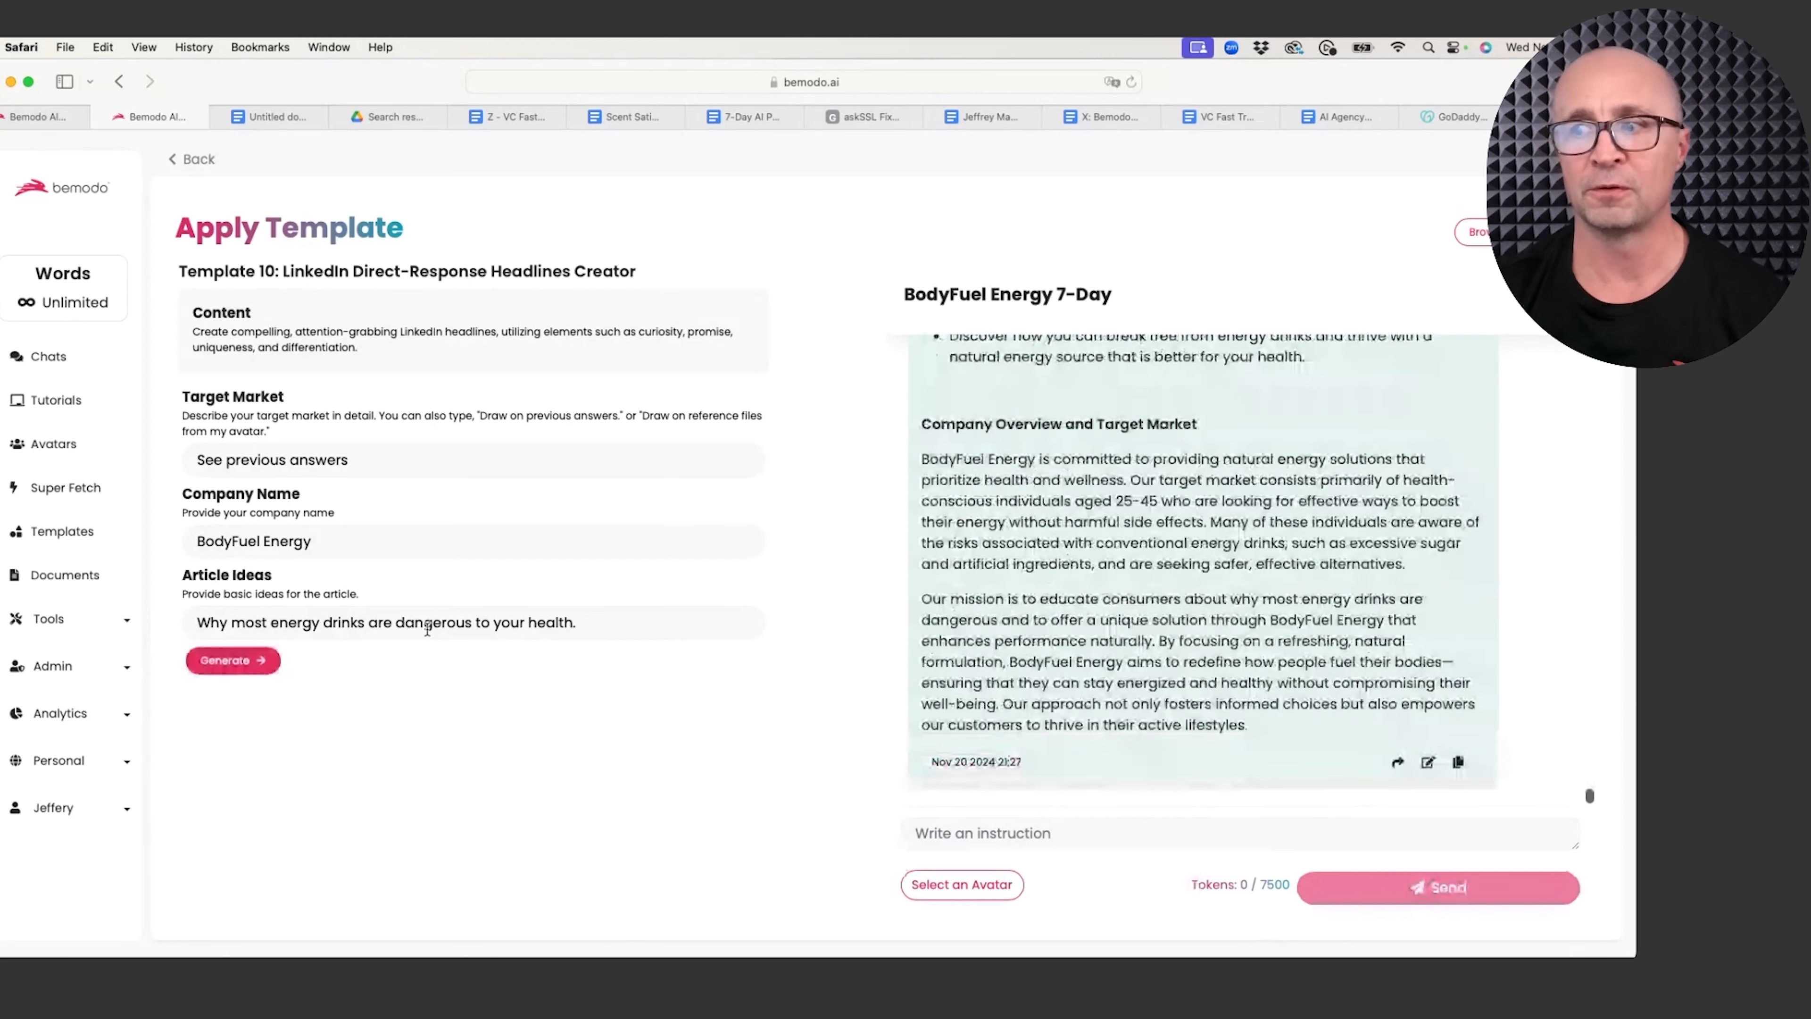
{"action": "scroll", "coordinate": [1203, 488], "scroll_direction": "up", "scroll_amount": 8}
{"action": "scroll", "coordinate": [1203, 488], "scroll_direction": "up", "scroll_amount": 12}
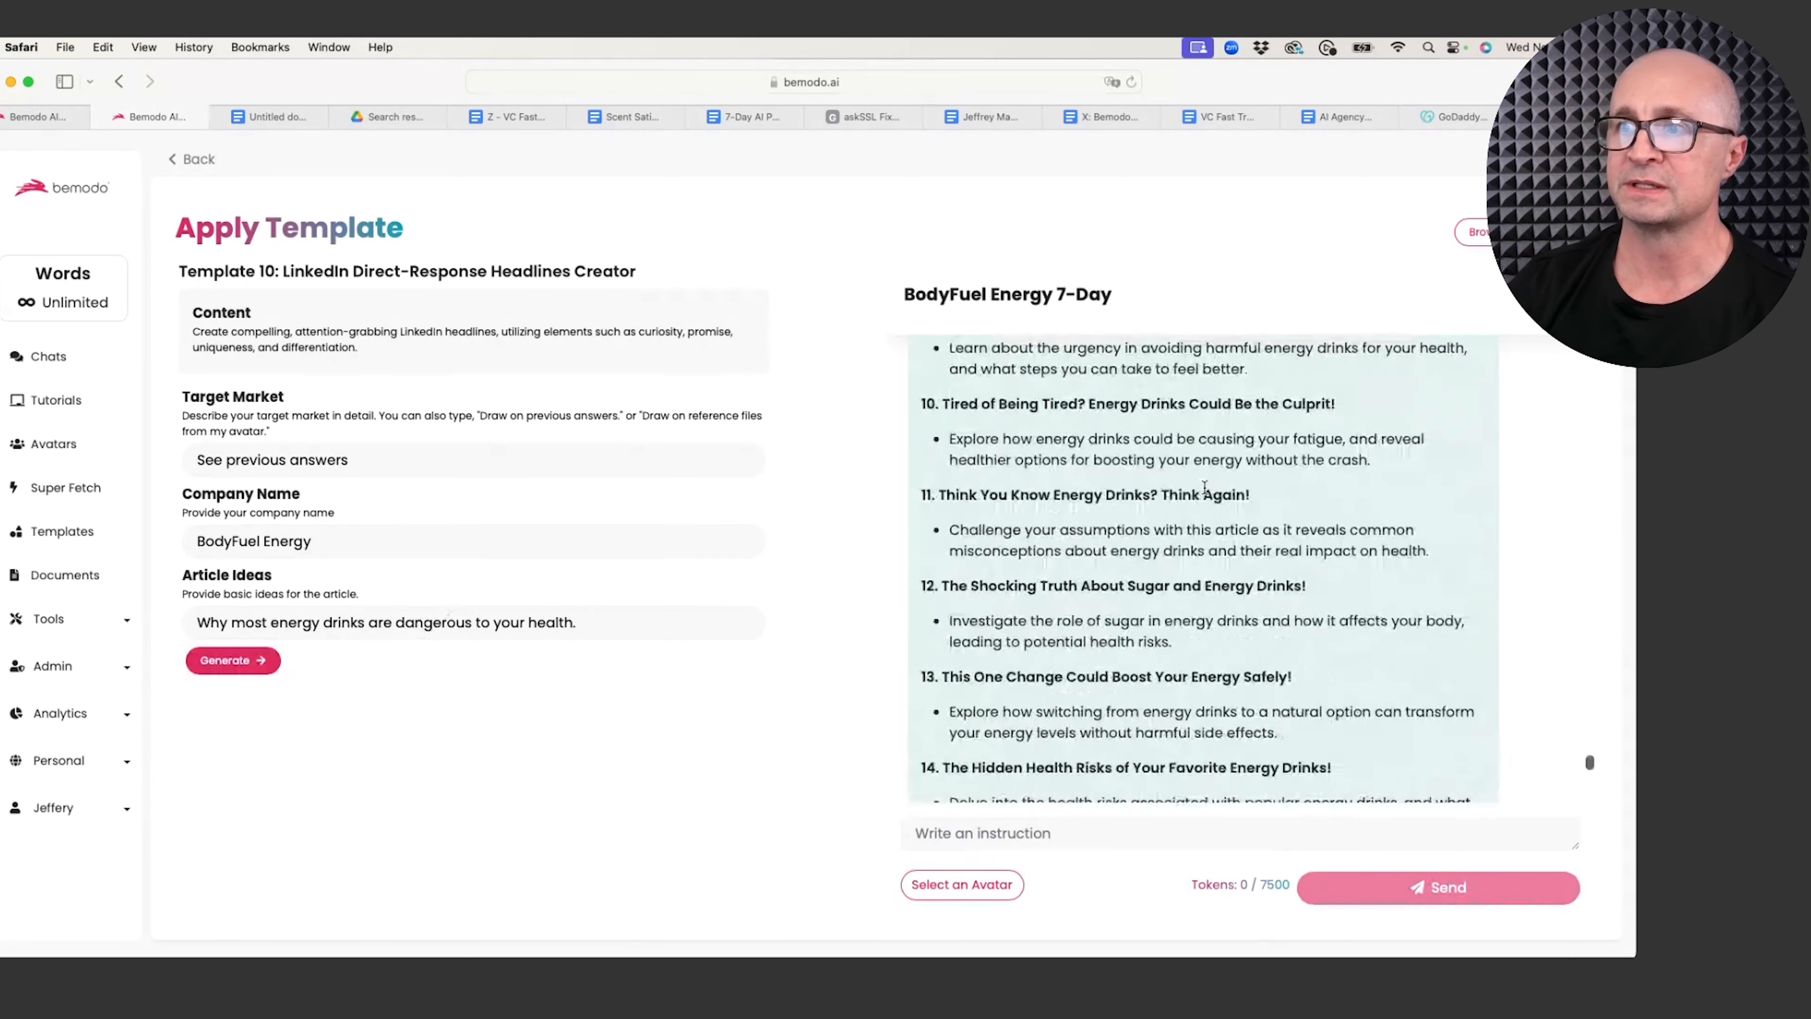
{"action": "scroll", "coordinate": [1204, 488], "scroll_direction": "up", "scroll_amount": 5}
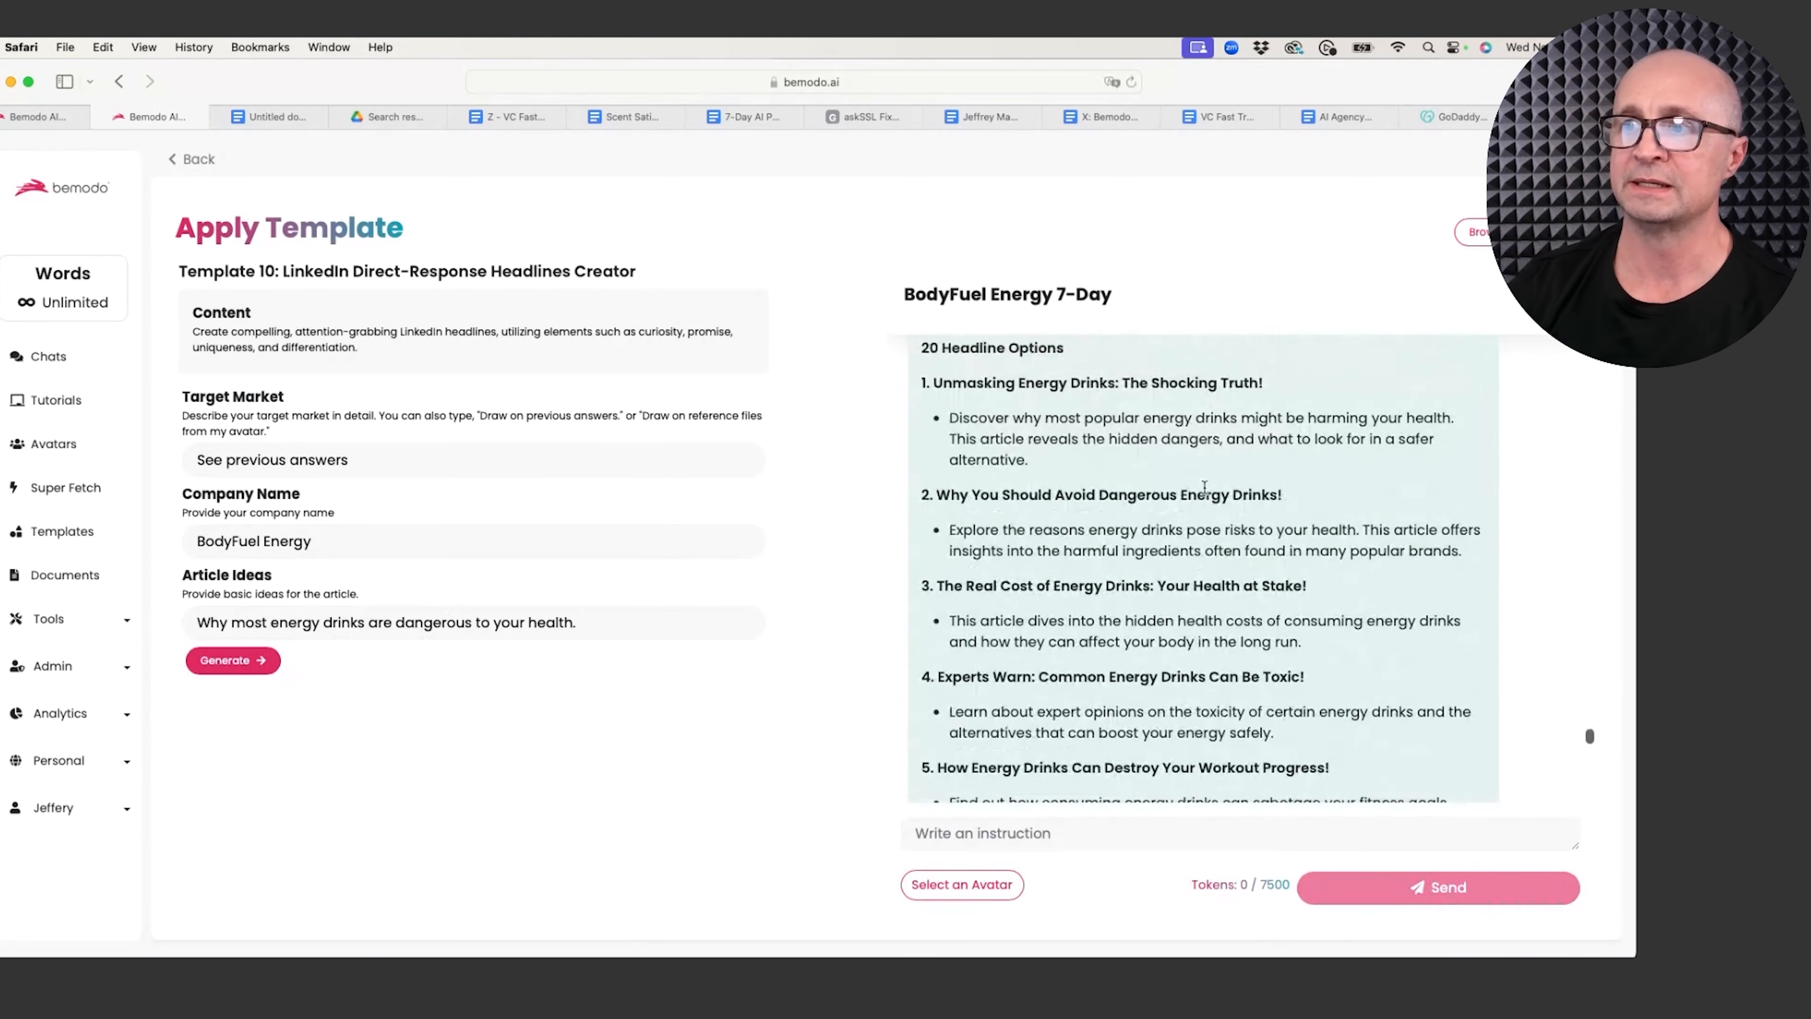
{"action": "left_click_drag", "start_coordinate": [1266, 465], "coordinate": [933, 463]}
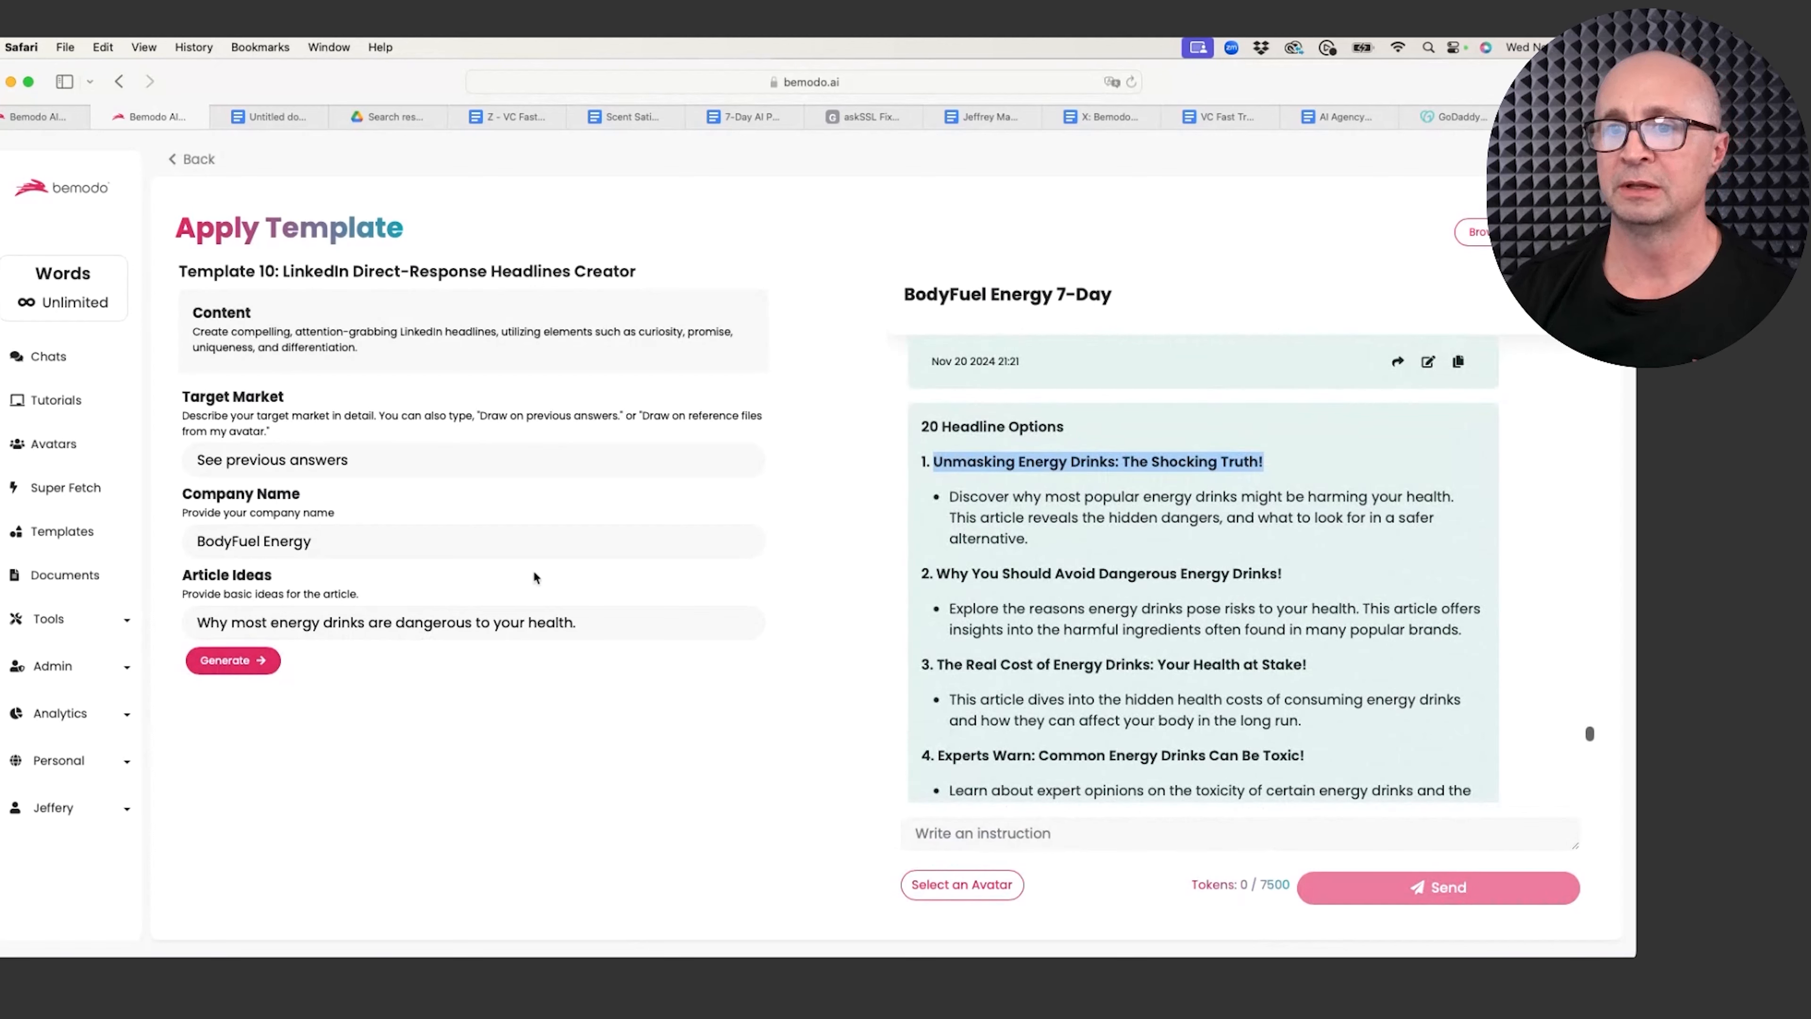
Step: Send 'I love choice number 1. Write me an email newsletter with this topic.'
{"action": "left_click", "coordinate": [1011, 832]}
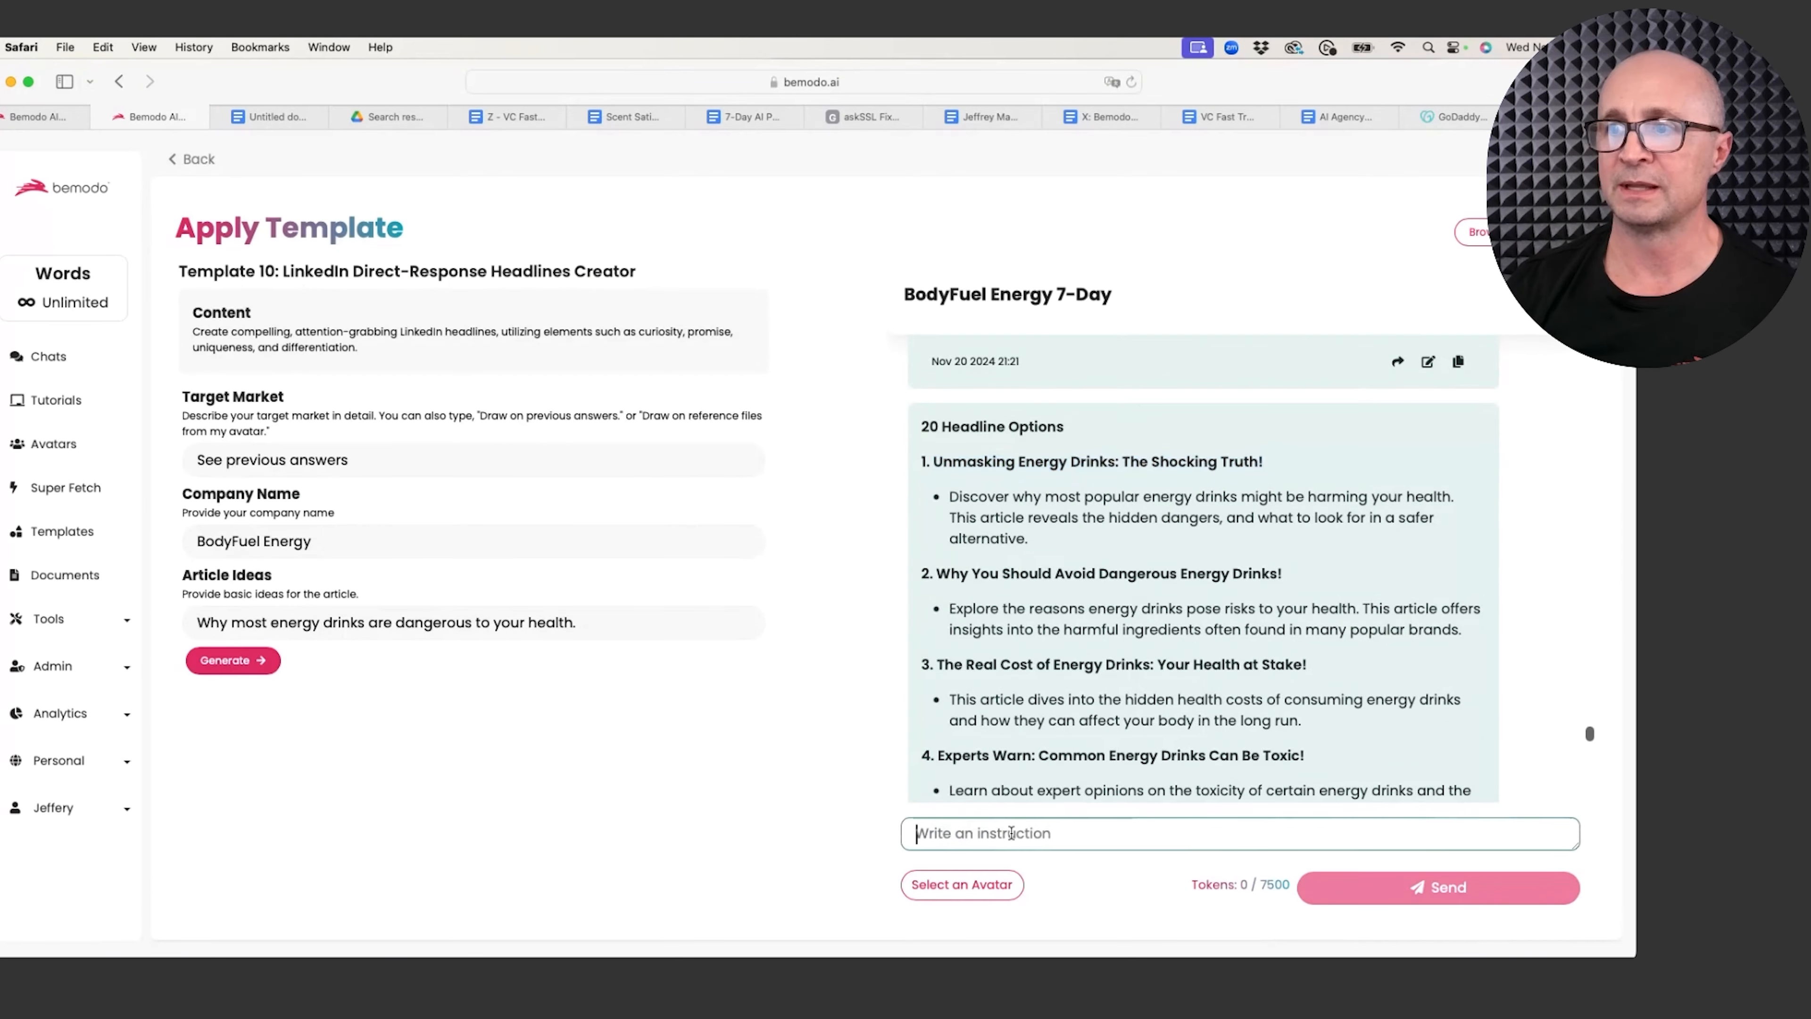
{"action": "type", "text": "I "}
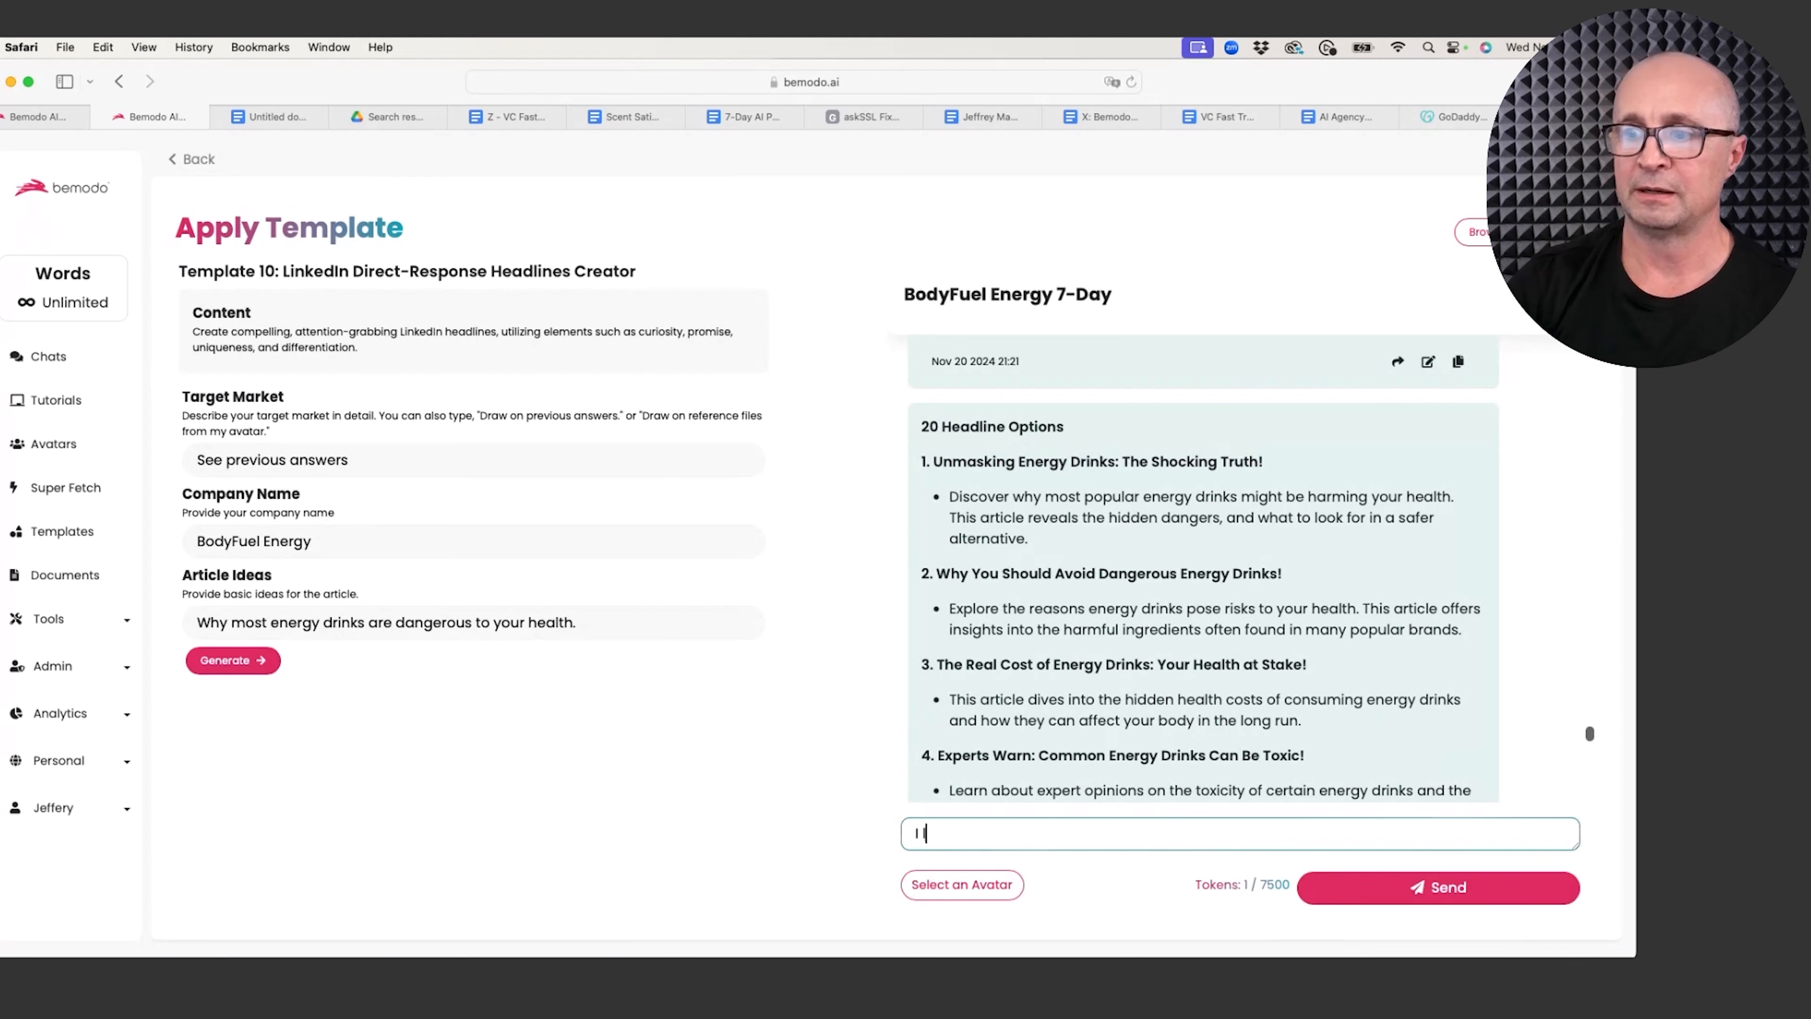
{"action": "type", "text": "love choice number 1."}
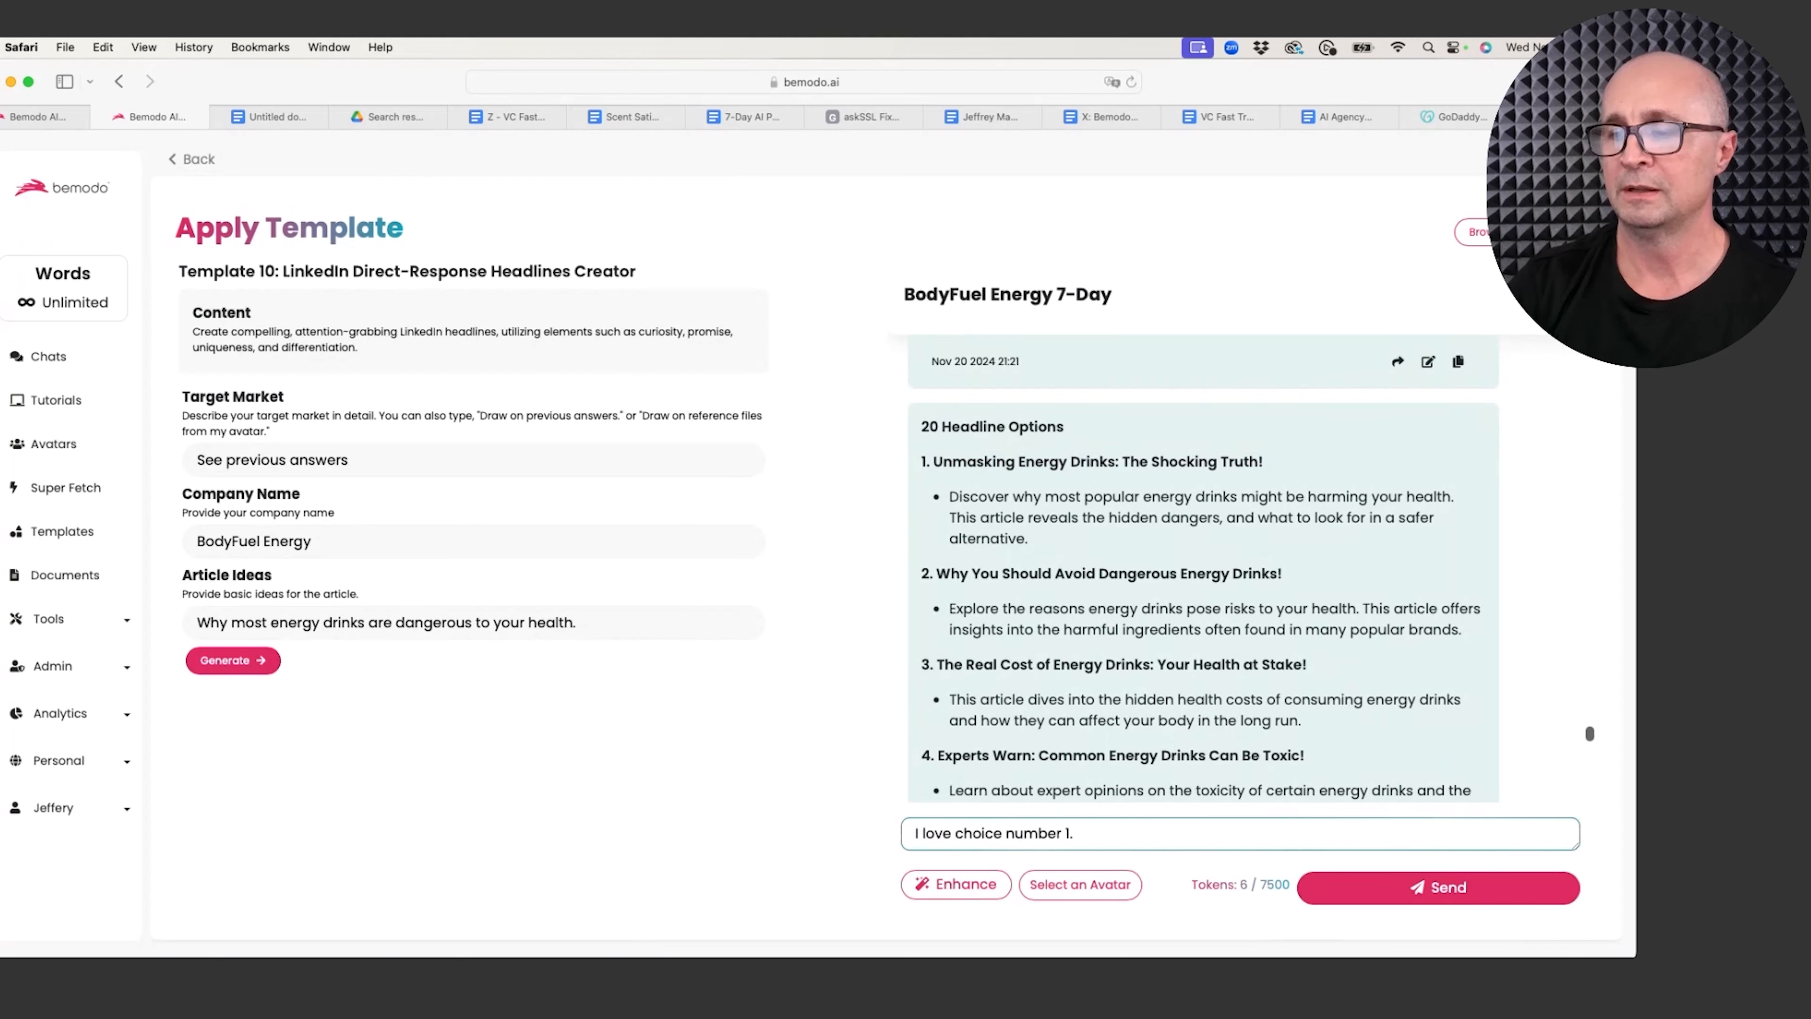
{"action": "type", "text": " Write me "}
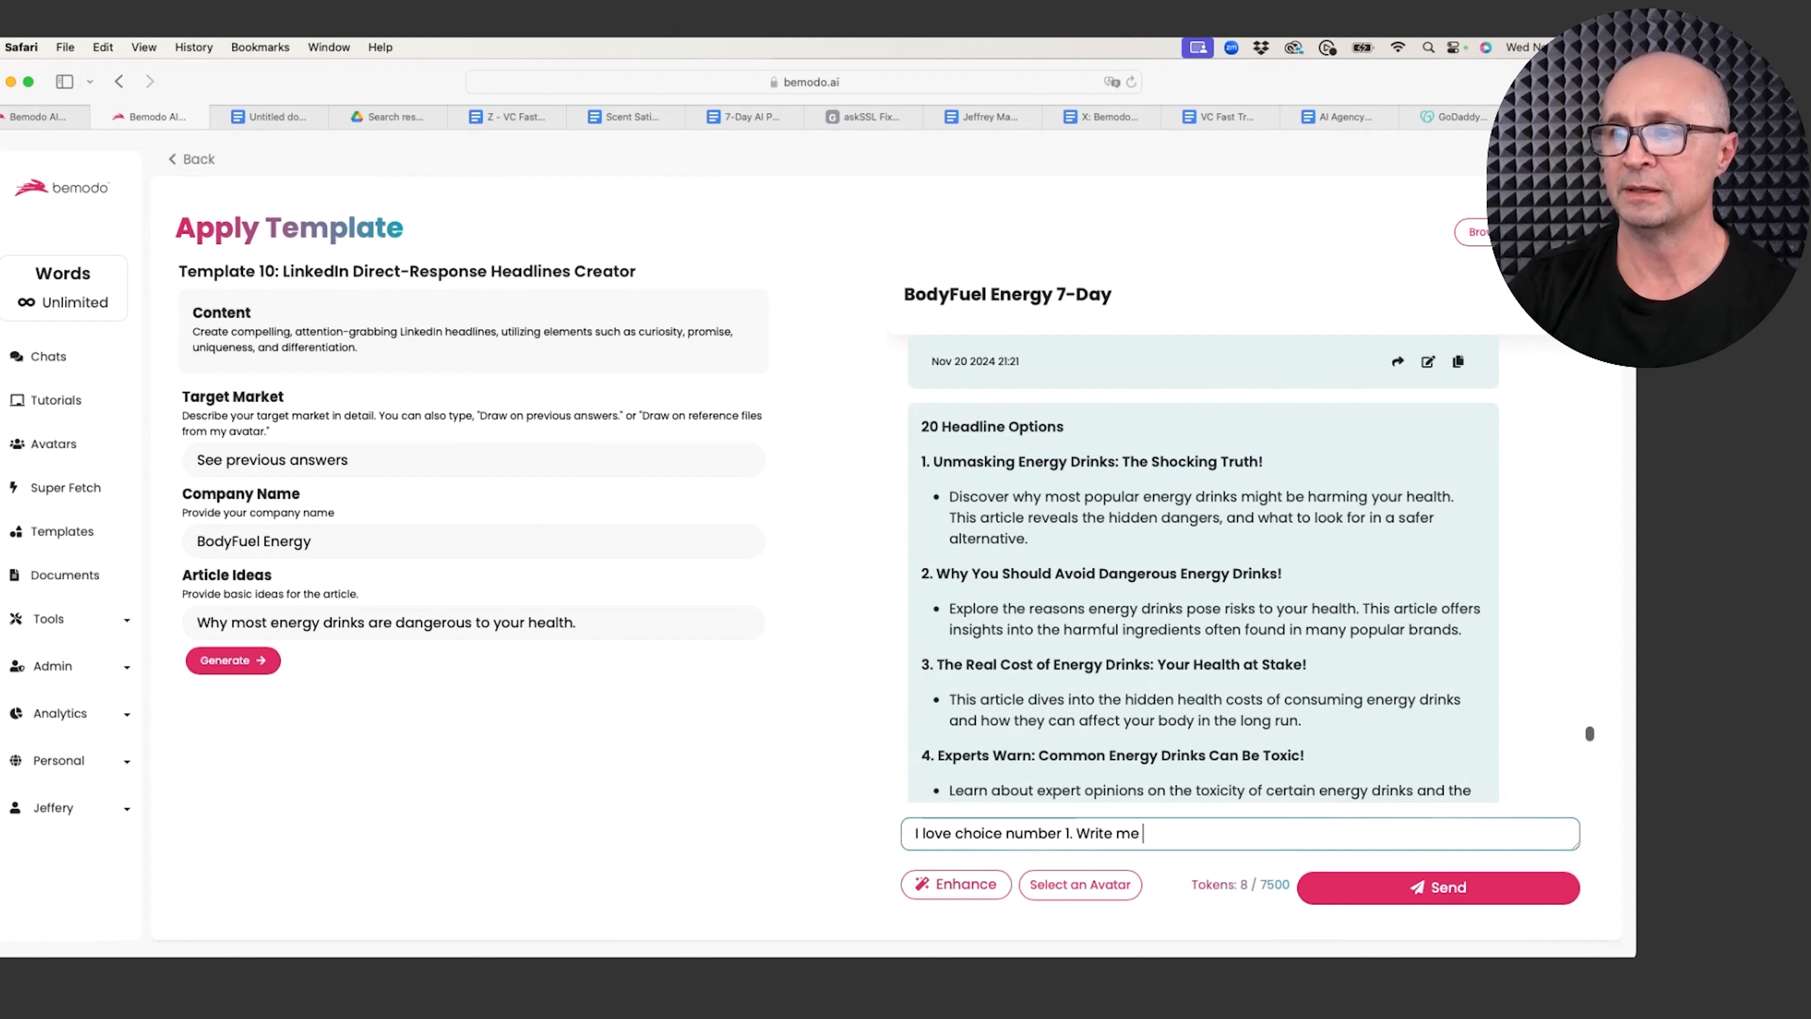
{"action": "type", "text": "an ema"}
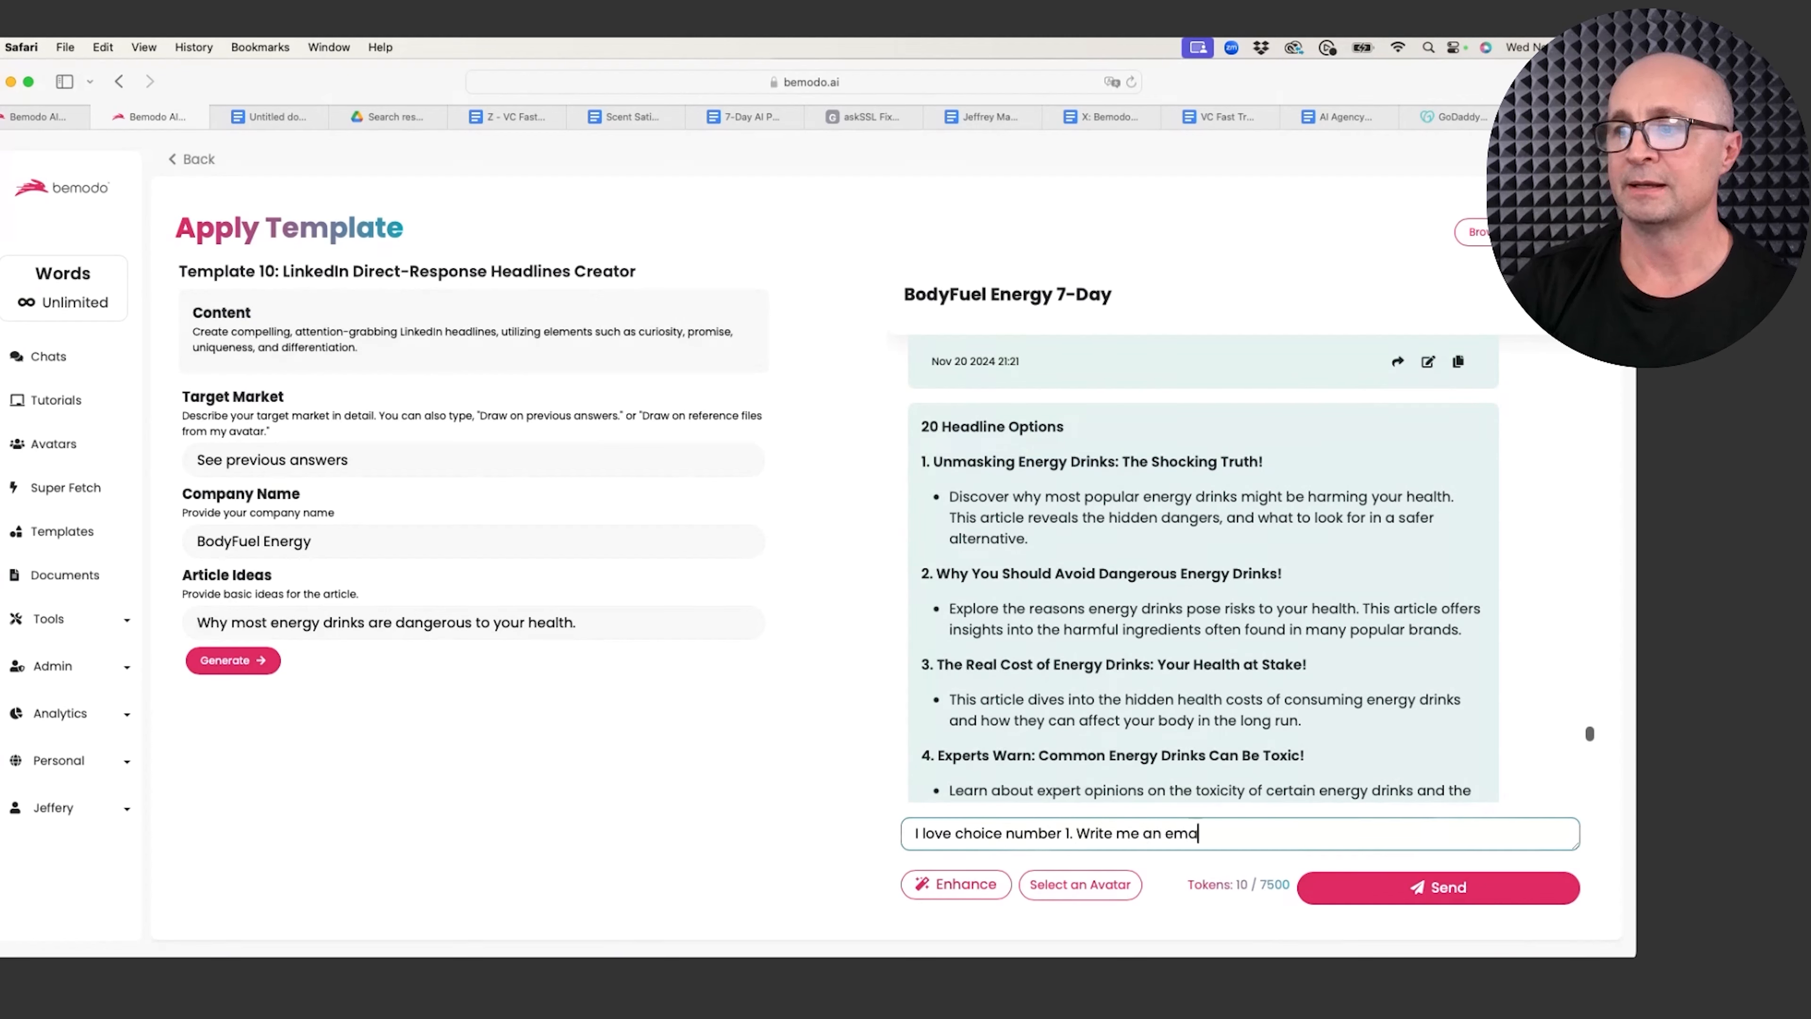
{"action": "type", "text": "il newslet"}
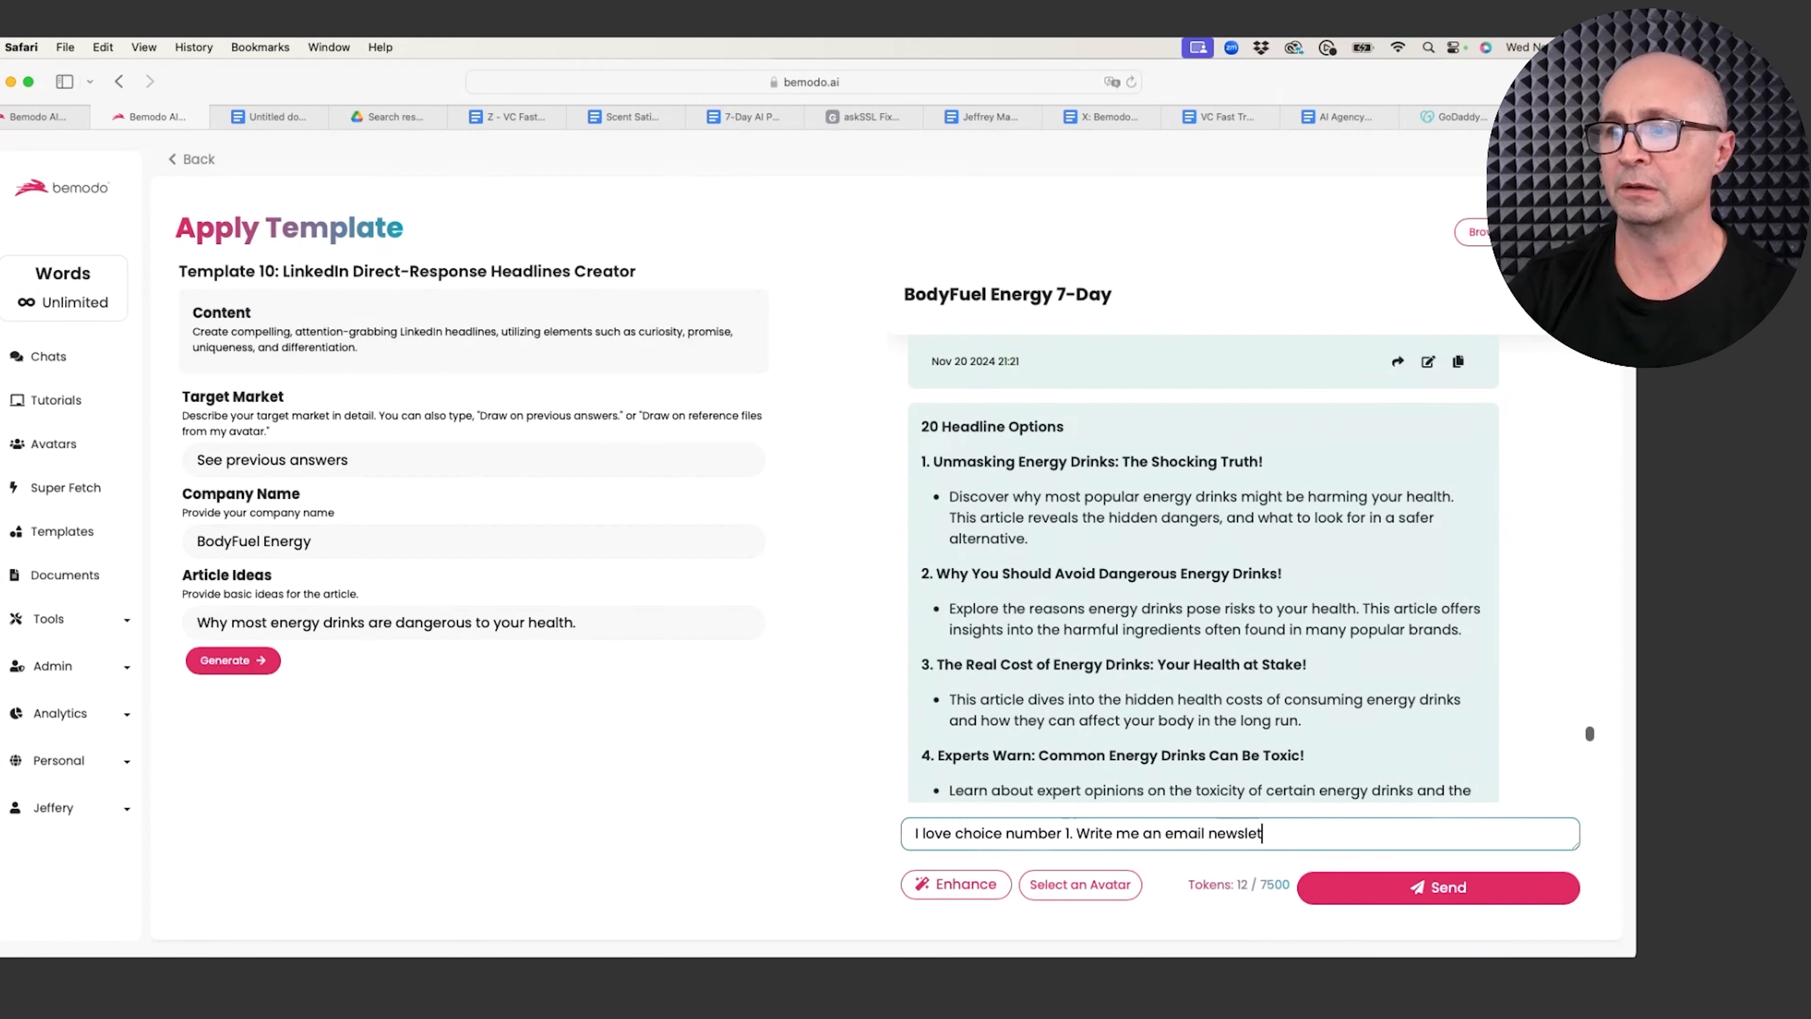
{"action": "type", "text": "ter wi"}
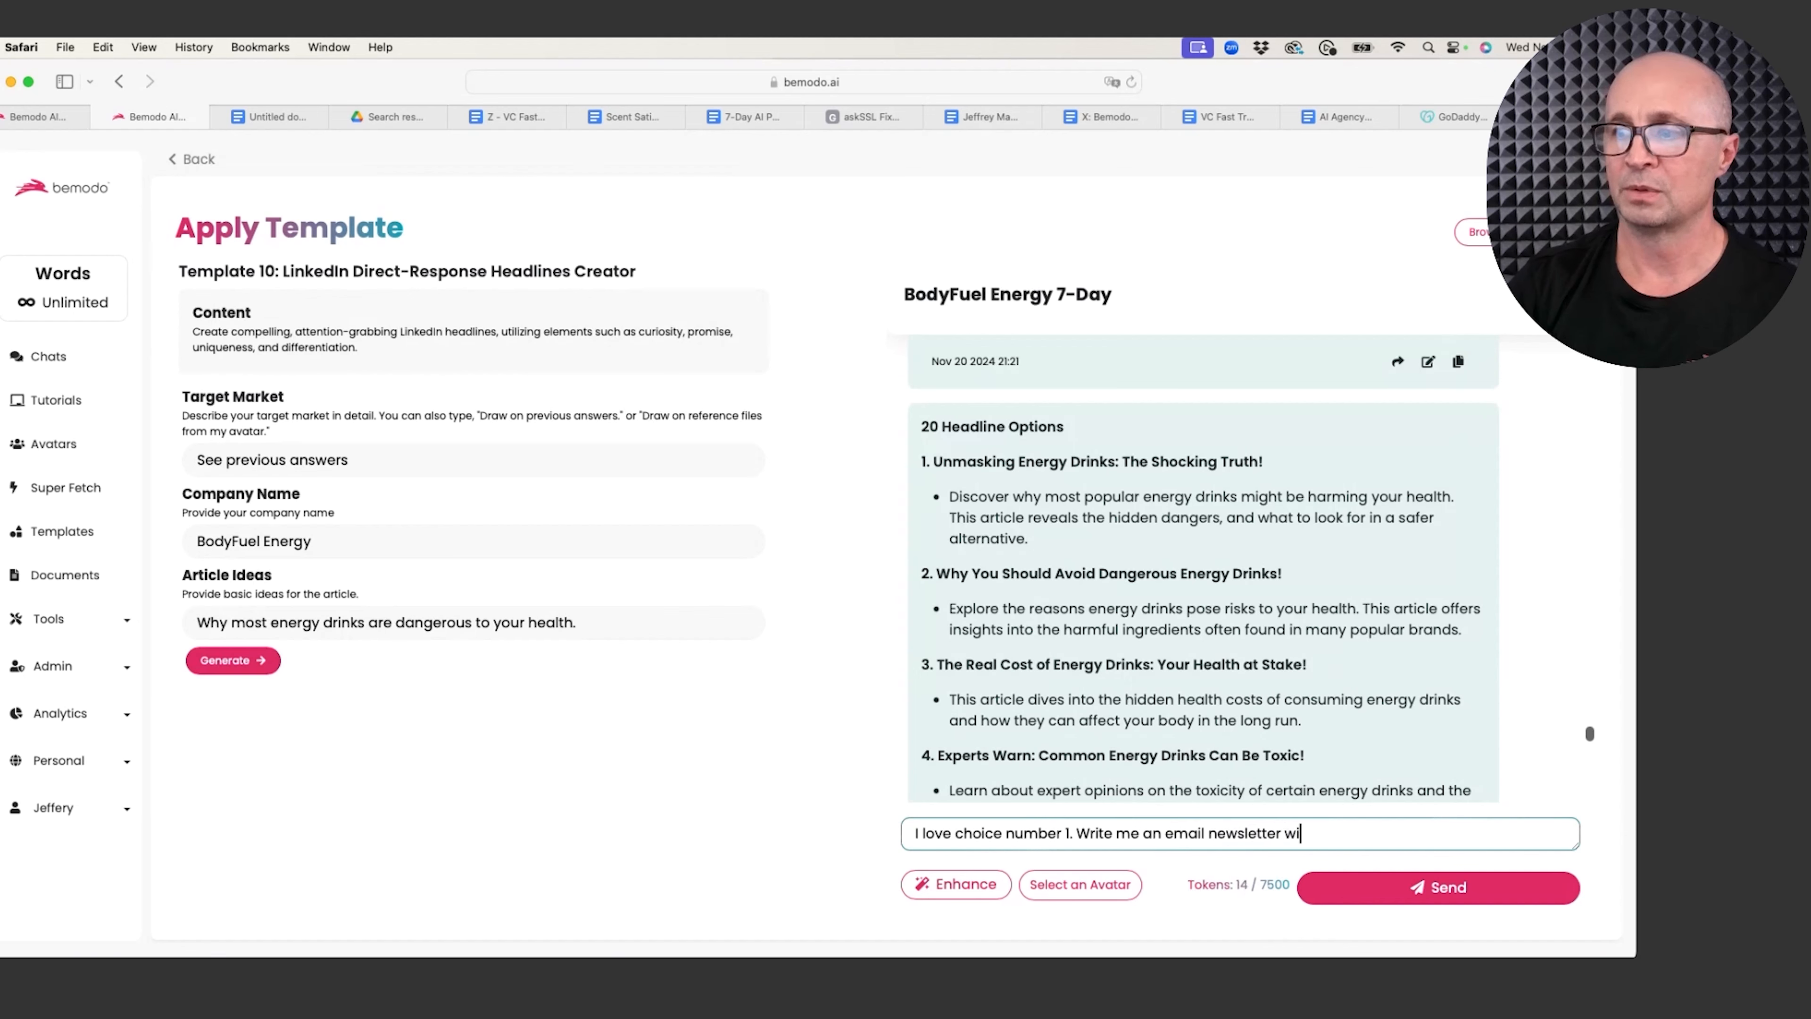
{"action": "type", "text": "th this "}
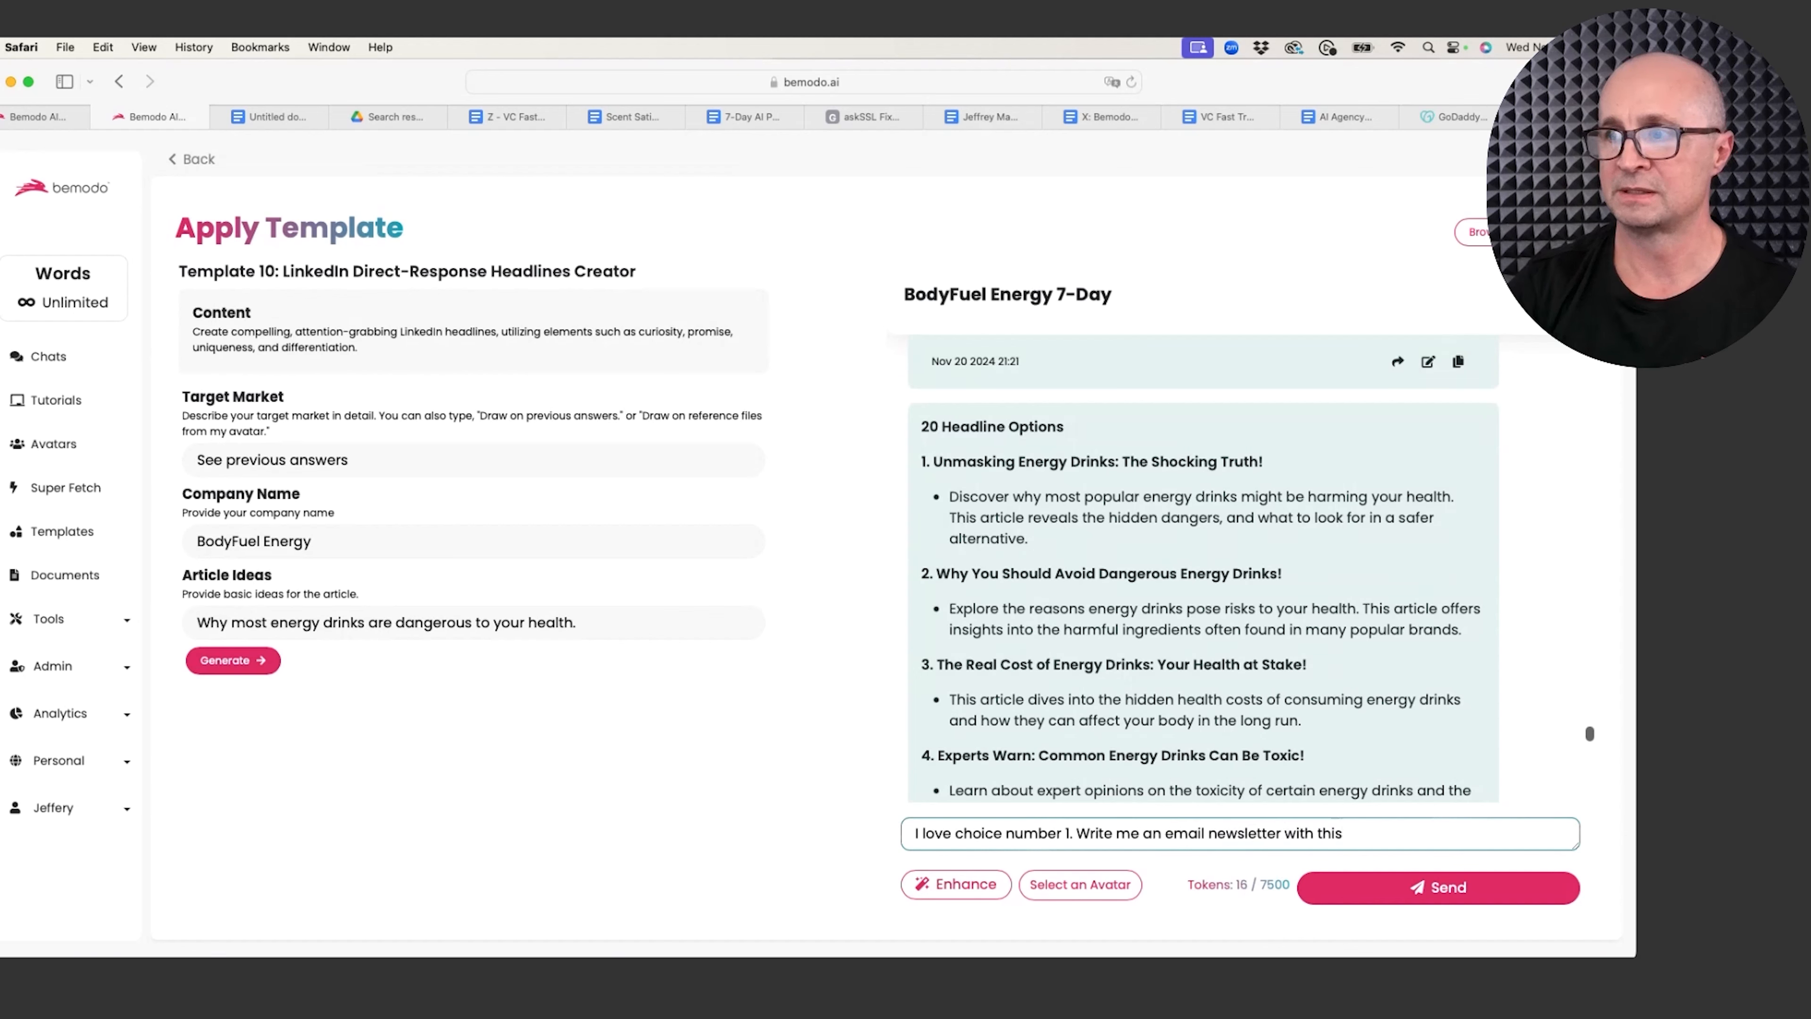
{"action": "type", "text": "topic."}
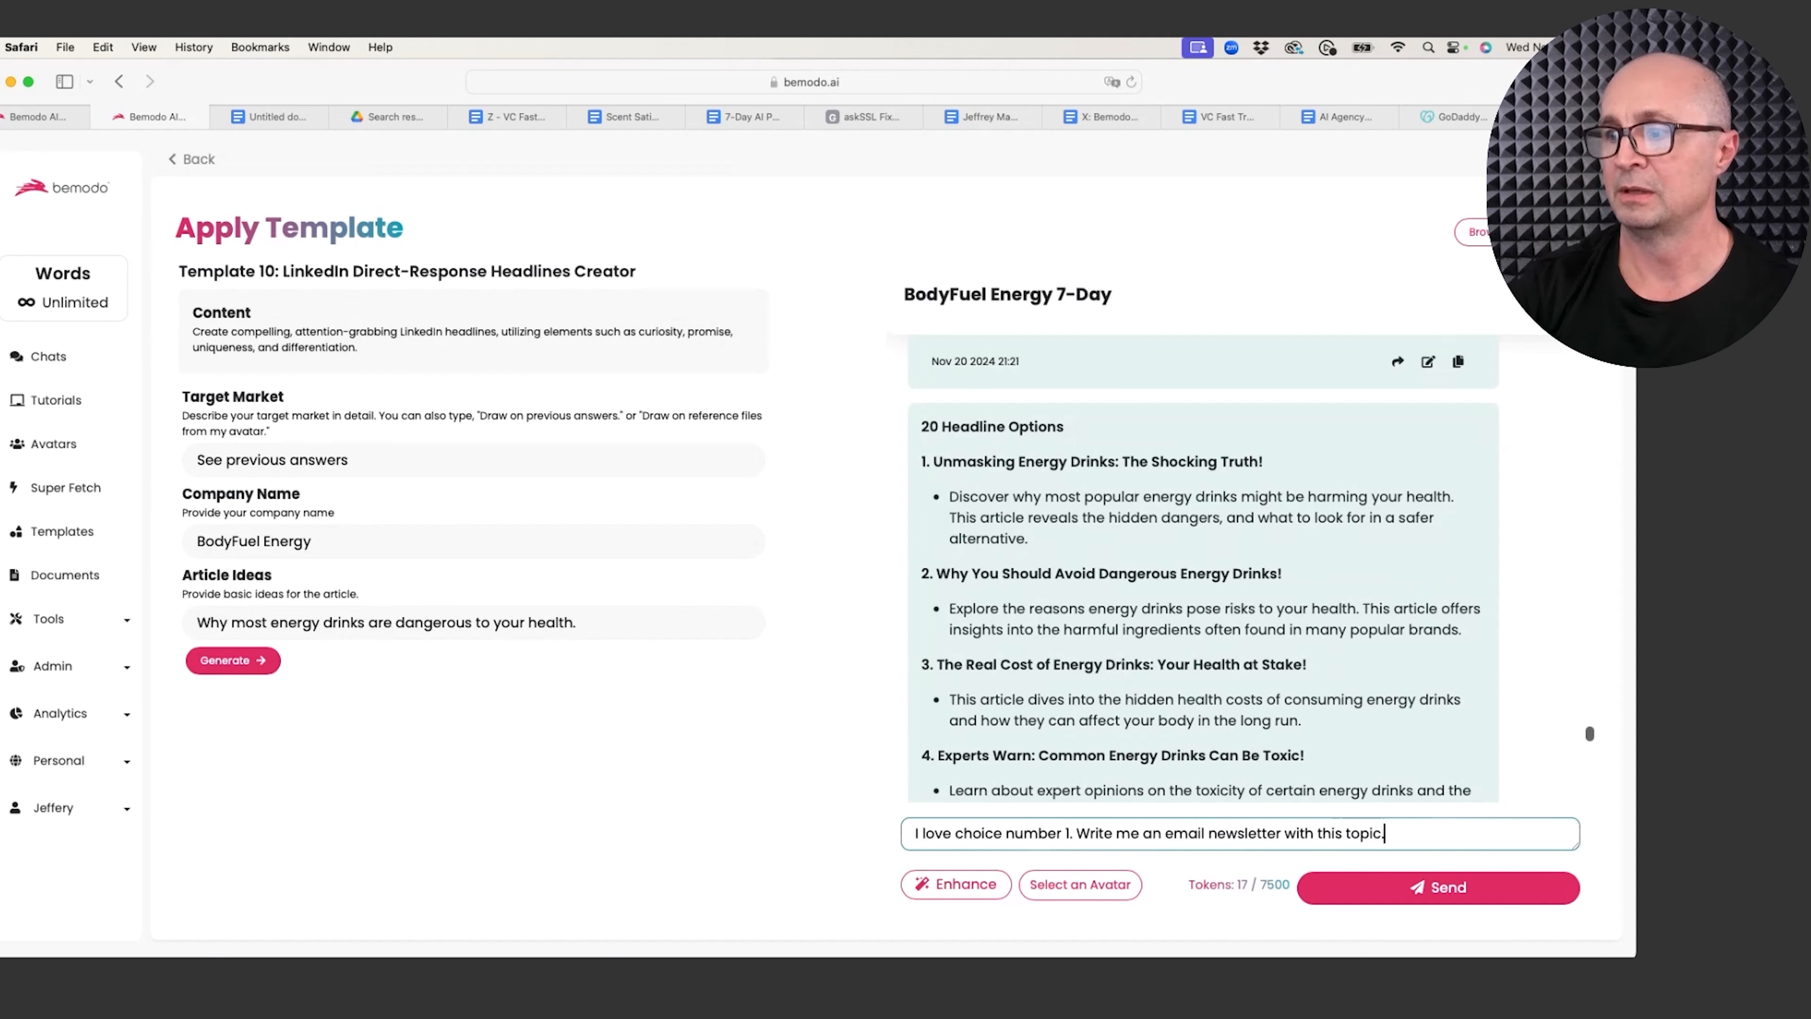
{"action": "left_click", "coordinate": [1404, 890]}
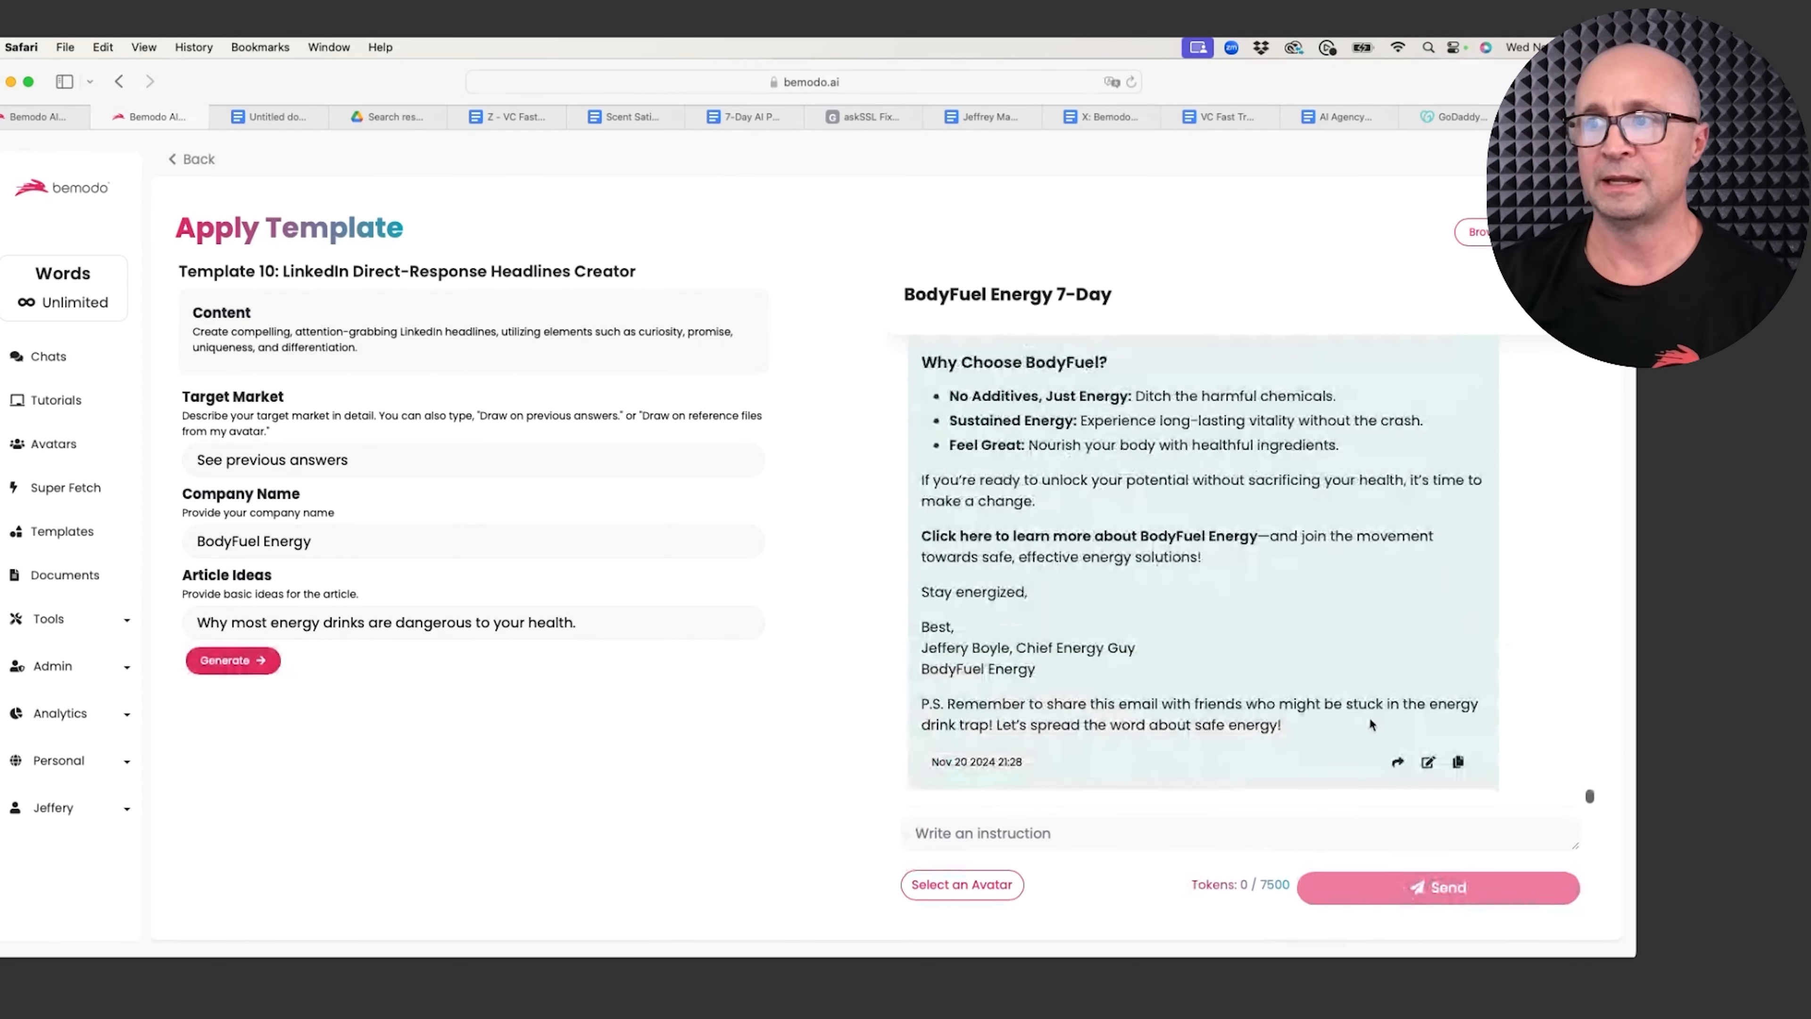
{"action": "scroll", "coordinate": [1150, 626], "scroll_direction": "up", "scroll_amount": 5}
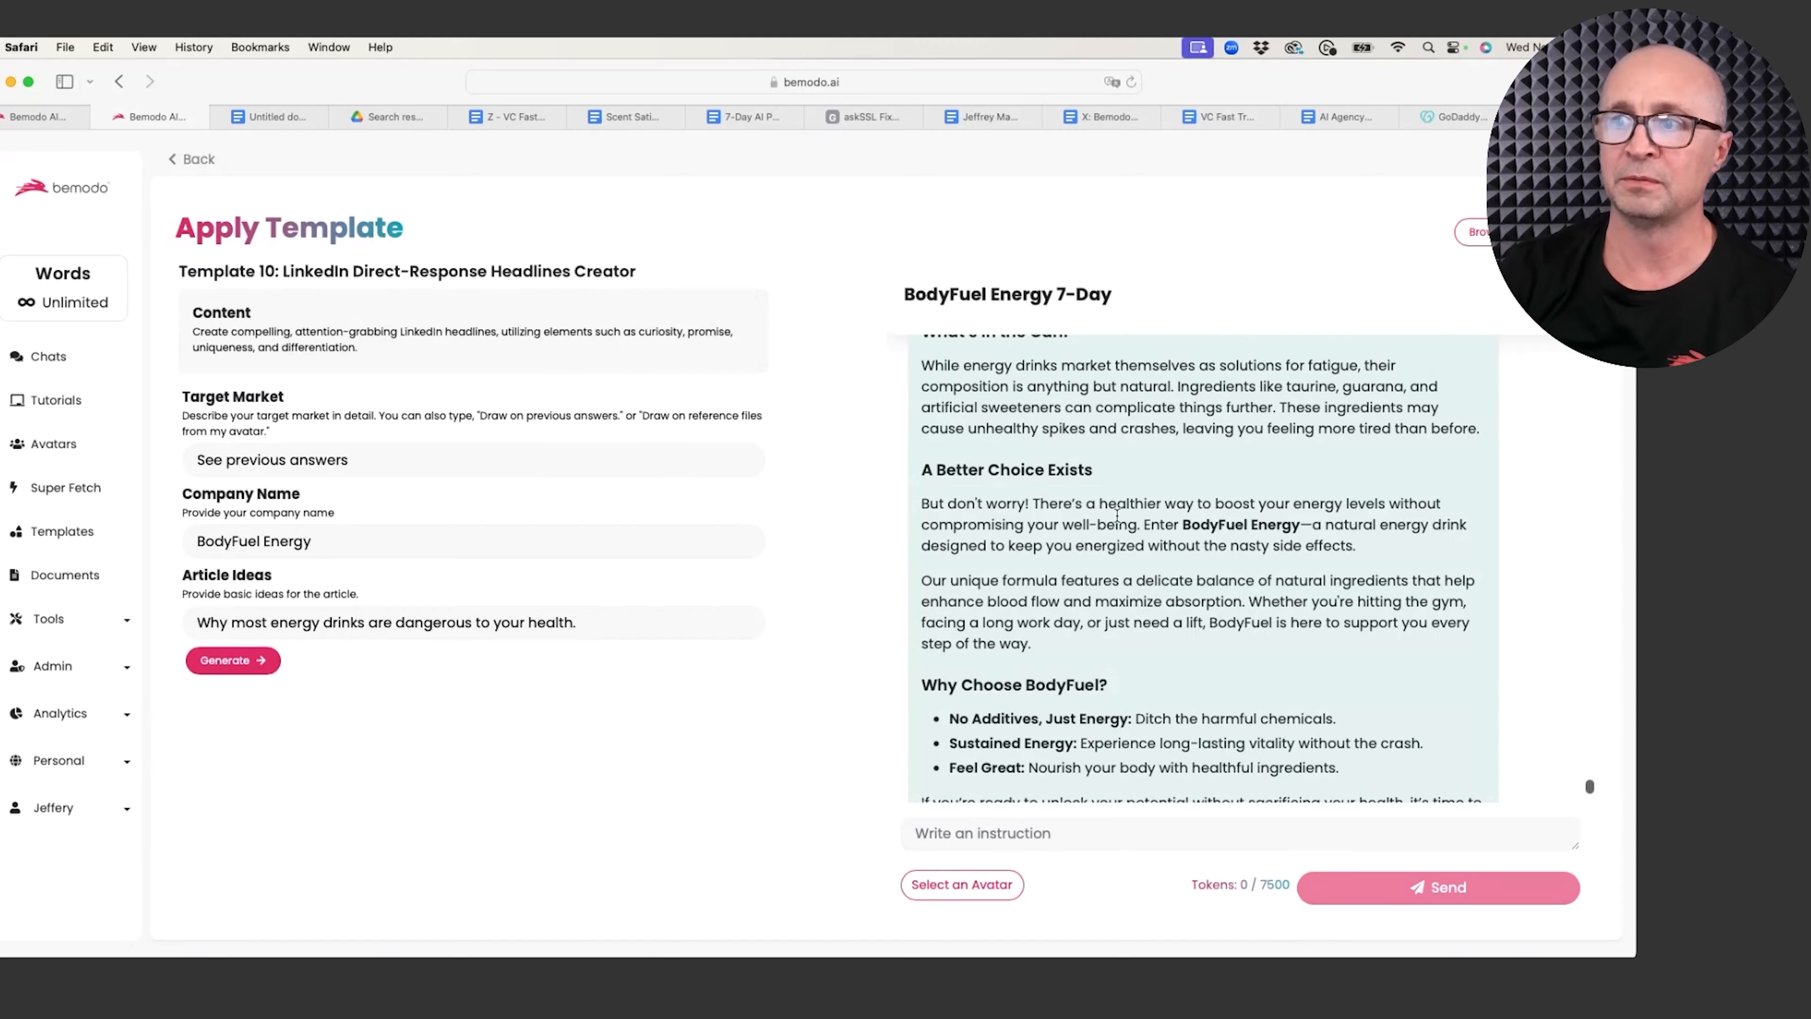
{"action": "scroll", "coordinate": [1116, 515], "scroll_direction": "up", "scroll_amount": 6}
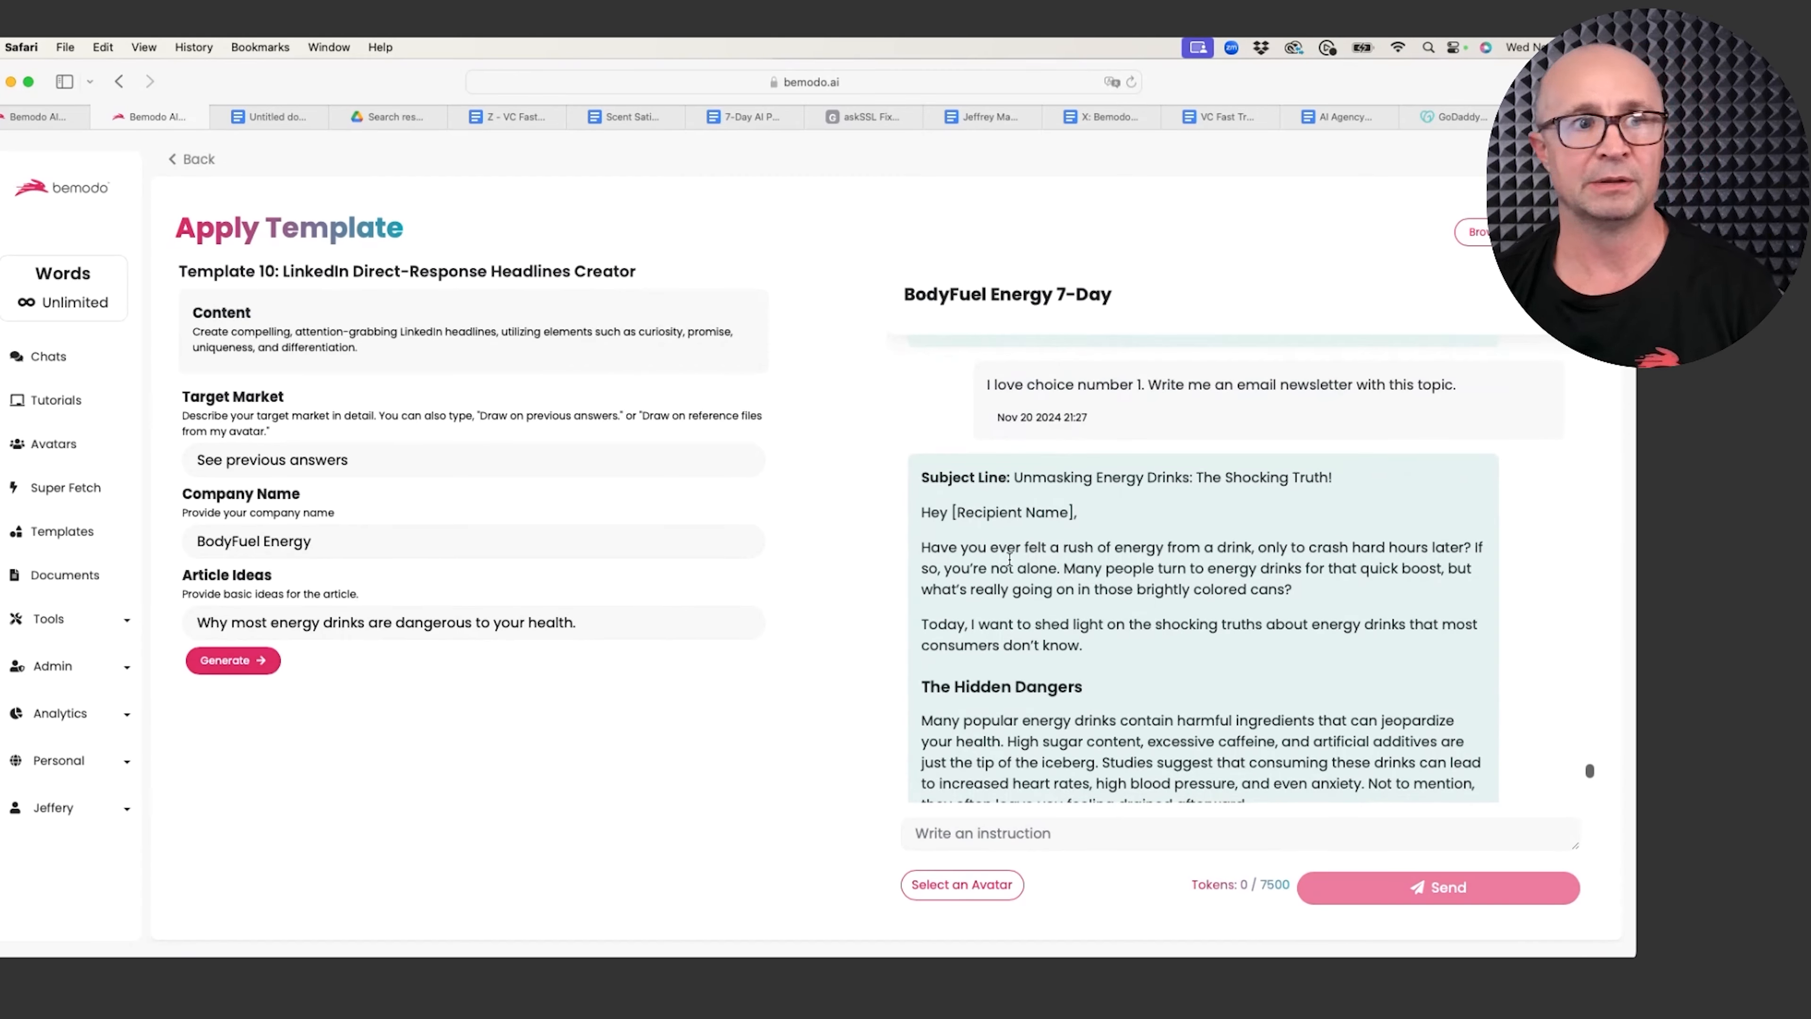
{"action": "scroll", "coordinate": [1031, 565], "scroll_direction": "down", "scroll_amount": 2}
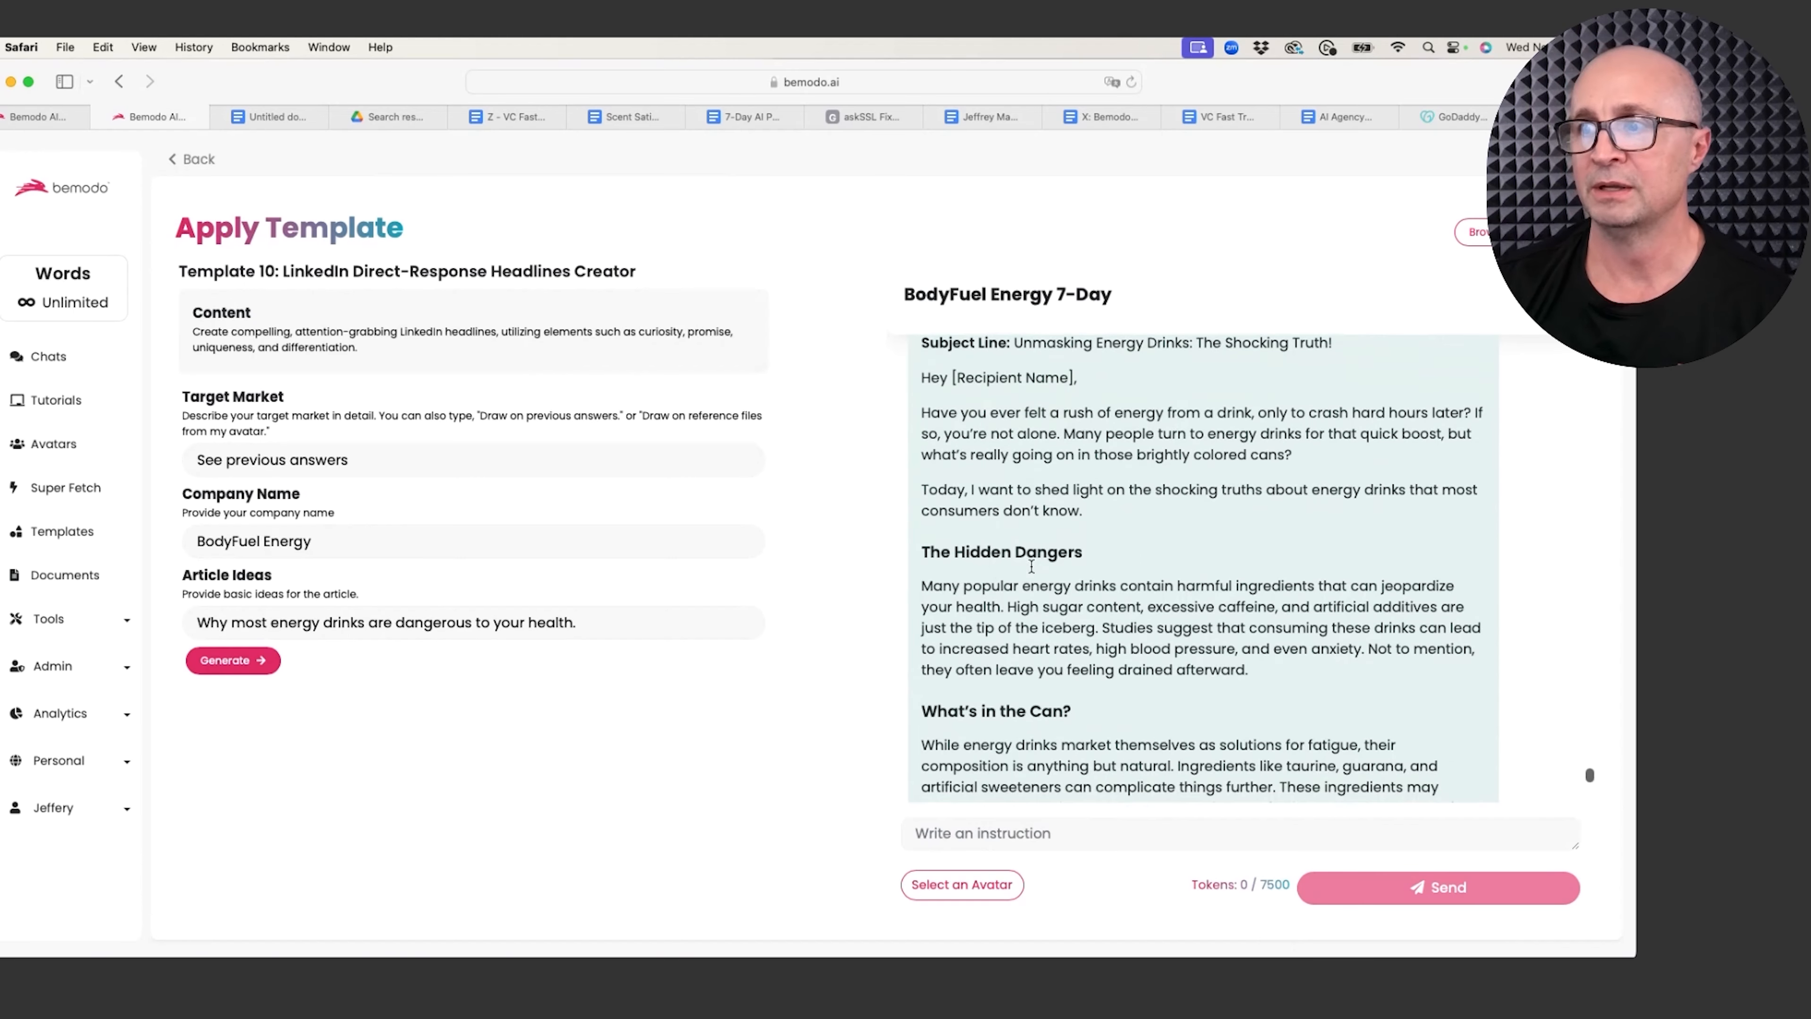
{"action": "scroll", "coordinate": [1031, 566], "scroll_direction": "down", "scroll_amount": 6}
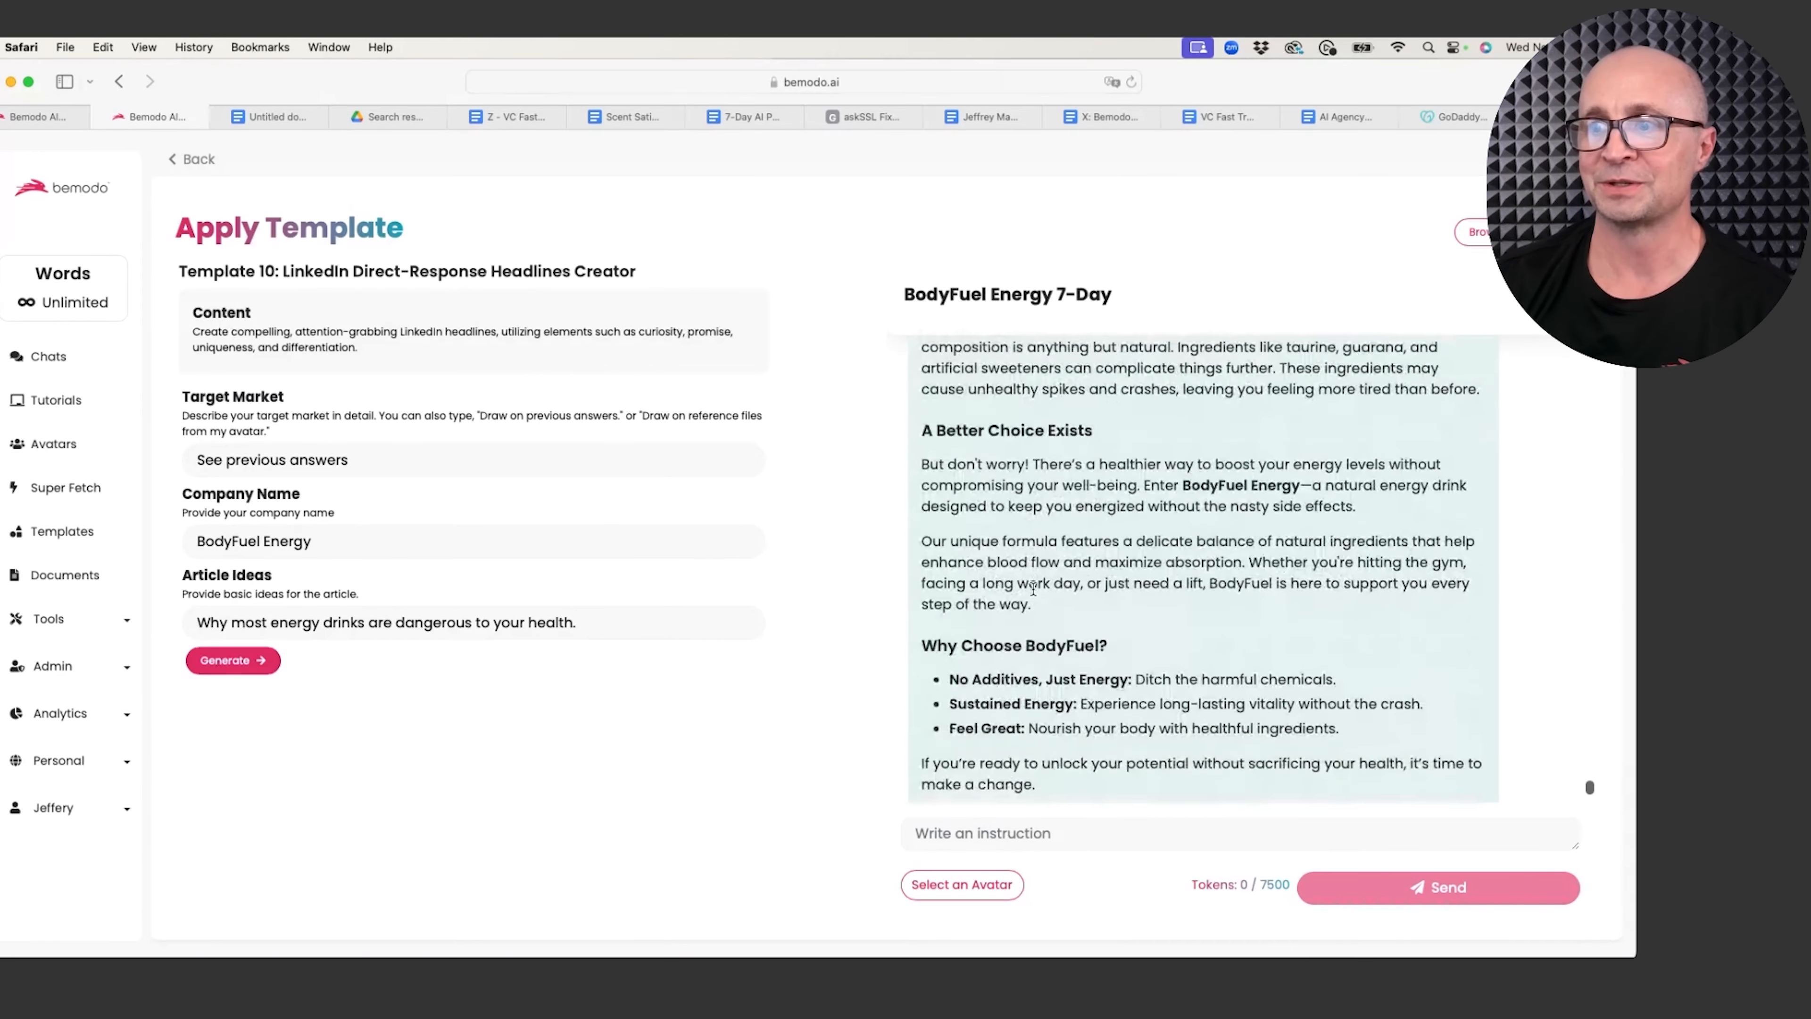
{"action": "scroll", "coordinate": [1032, 589], "scroll_direction": "down", "scroll_amount": 4}
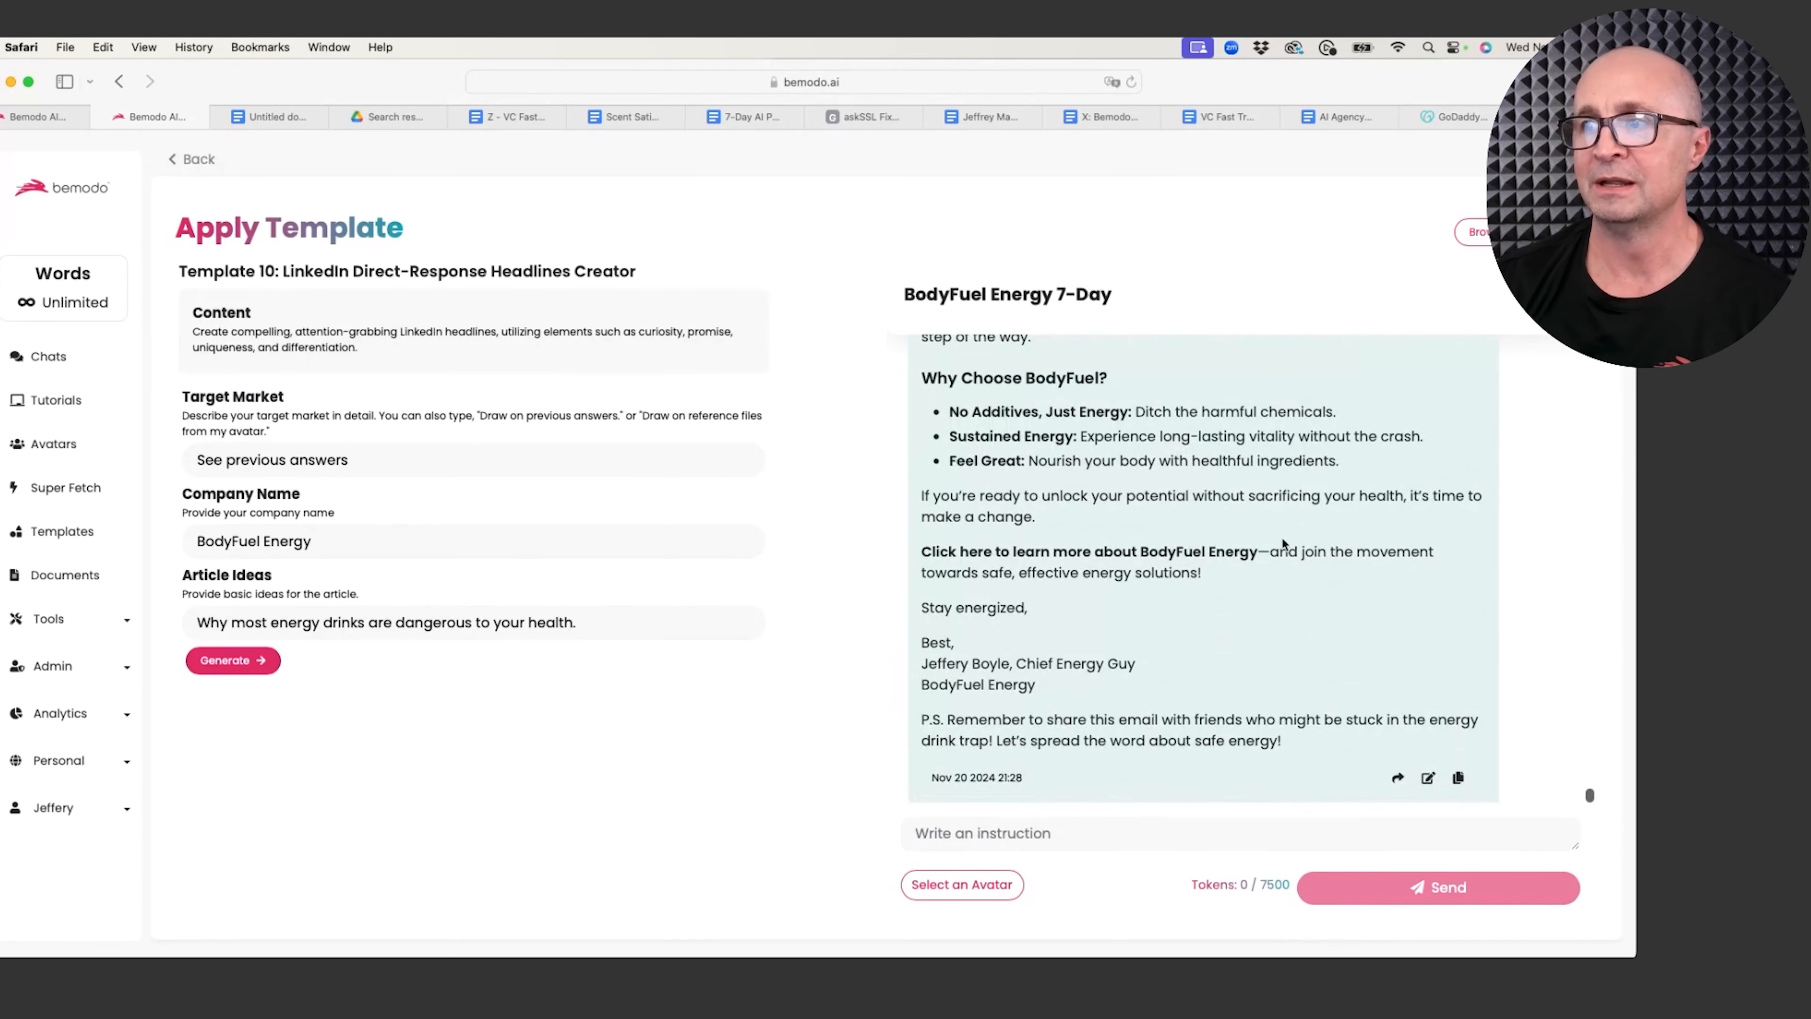
{"action": "left_click_drag", "start_coordinate": [1258, 552], "coordinate": [916, 554]}
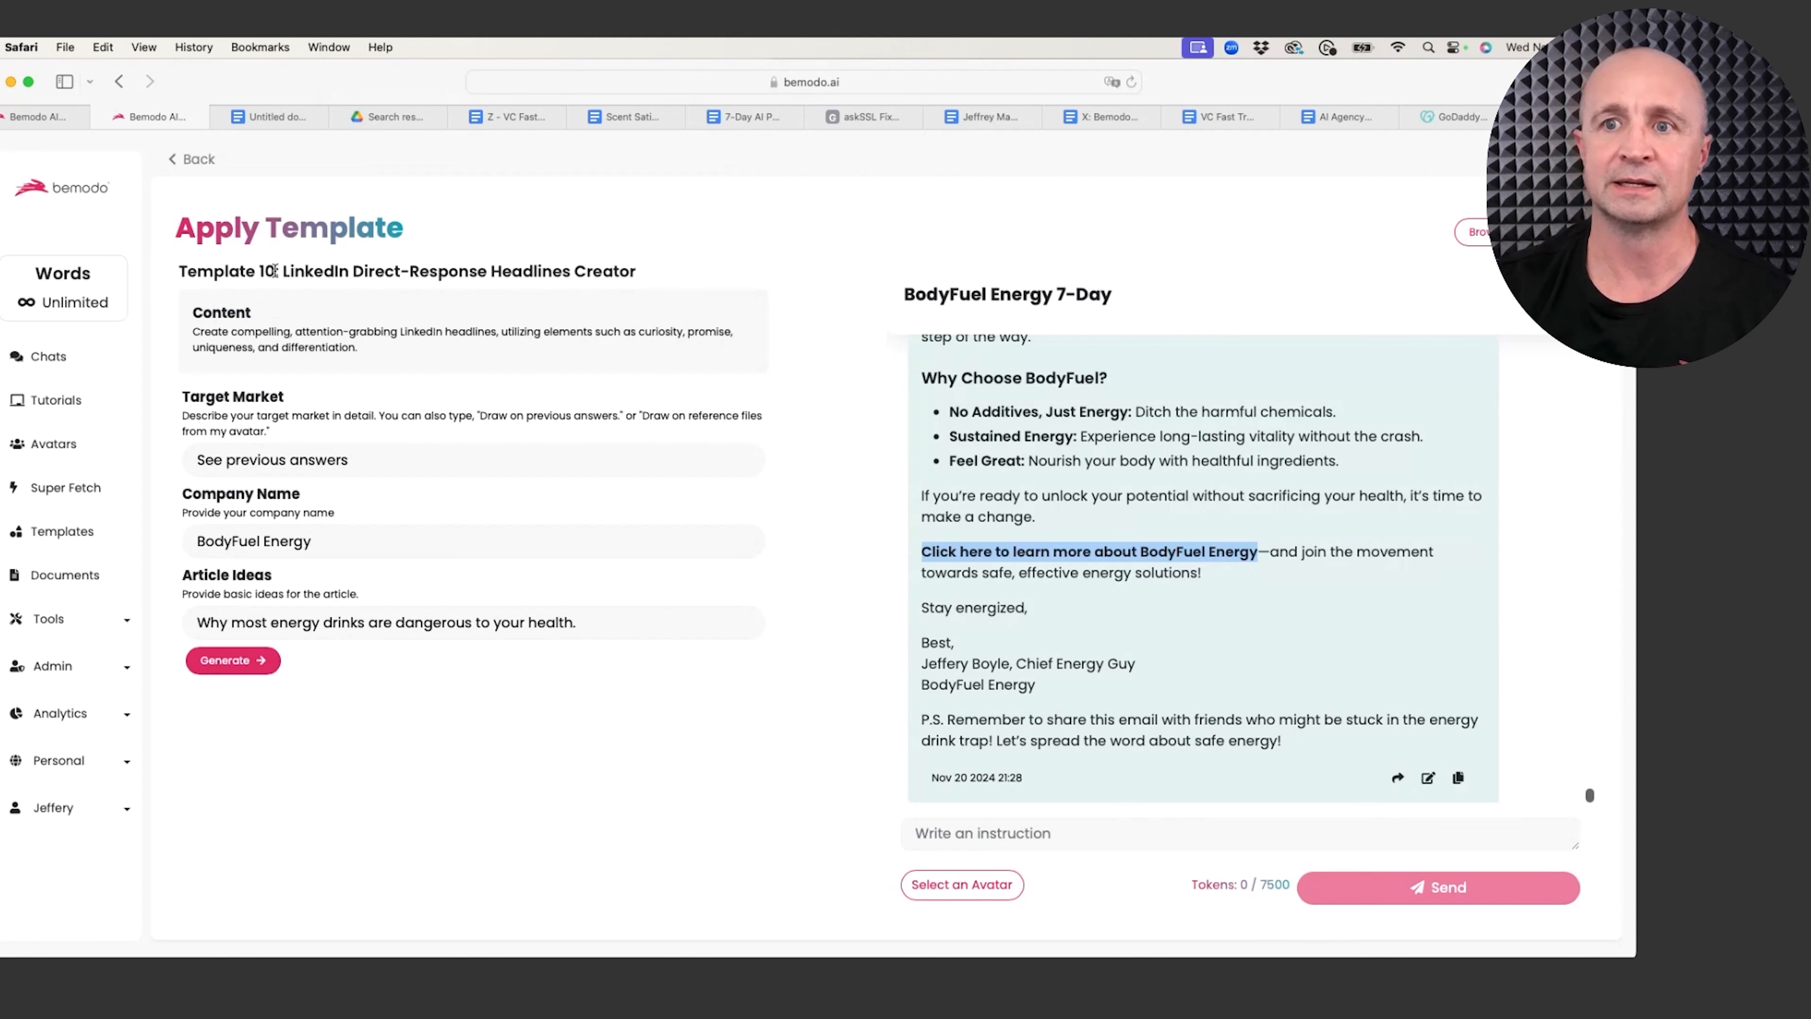
{"action": "left_click_drag", "start_coordinate": [276, 271], "coordinate": [180, 269]}
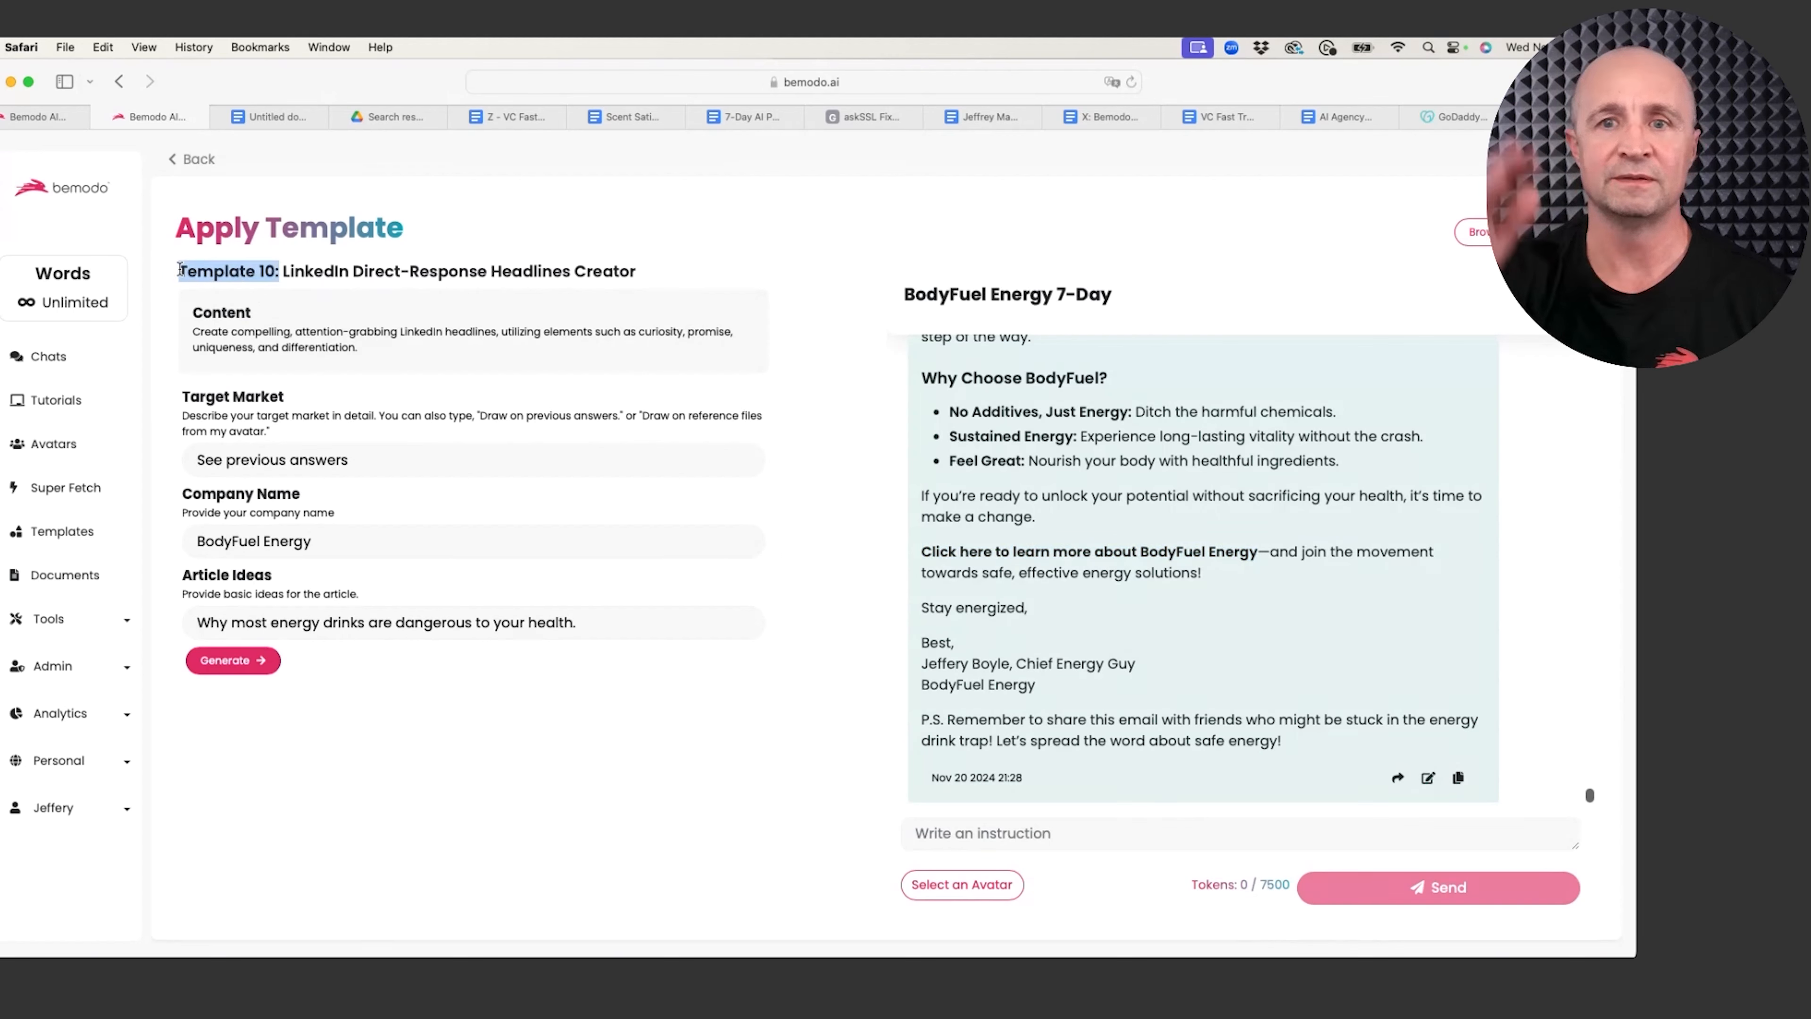